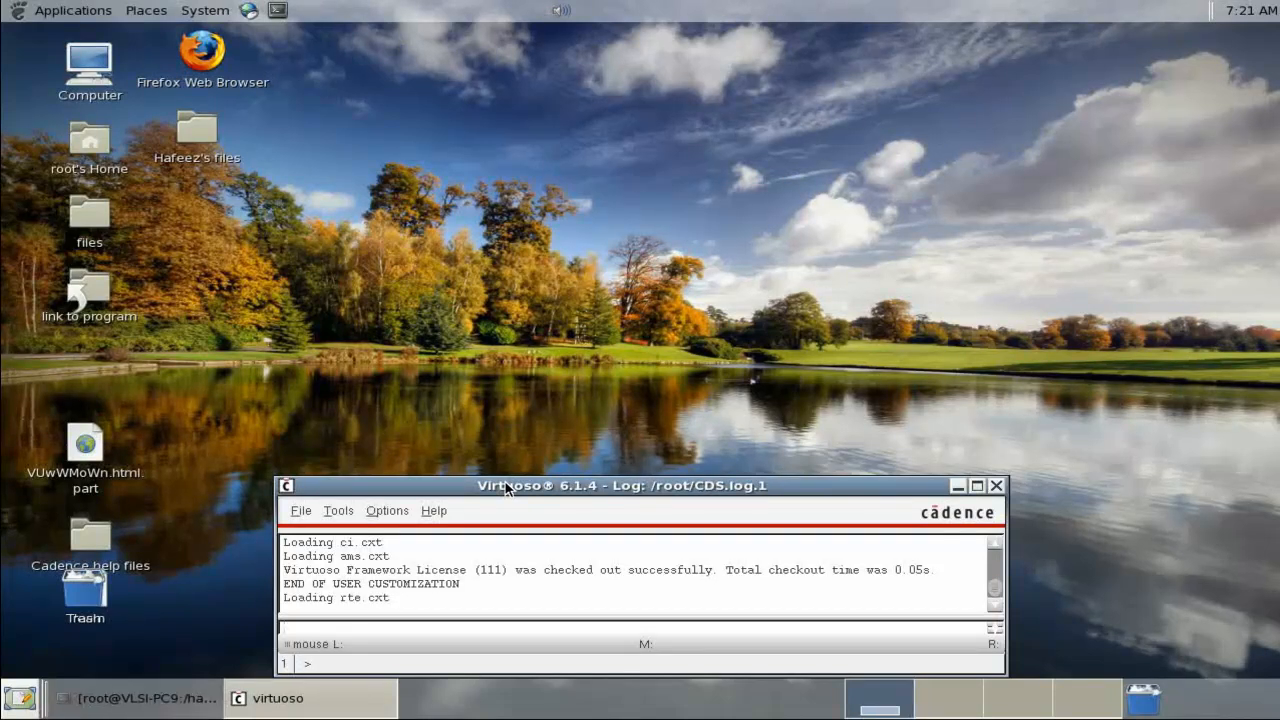
Open the Library Manager and create a new library named layout__1 in the /hafeez/UMC180/ directory.
left_click(338, 510)
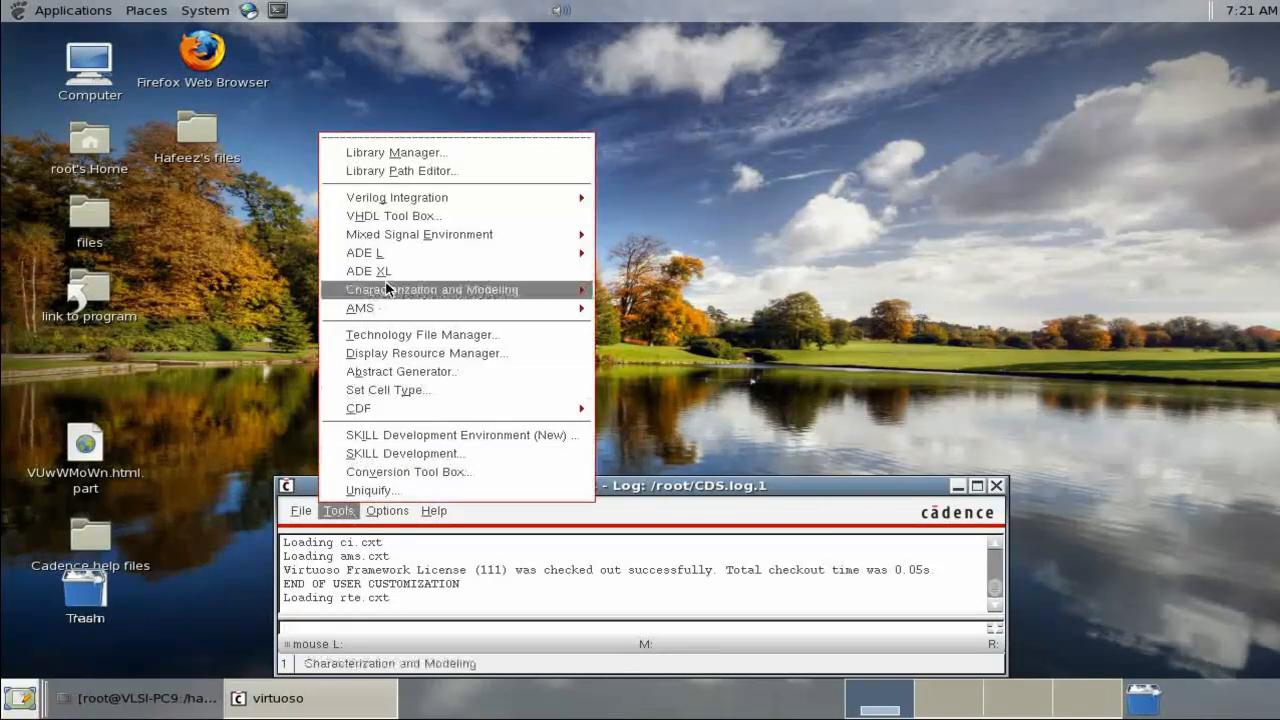
left_click(395, 153)
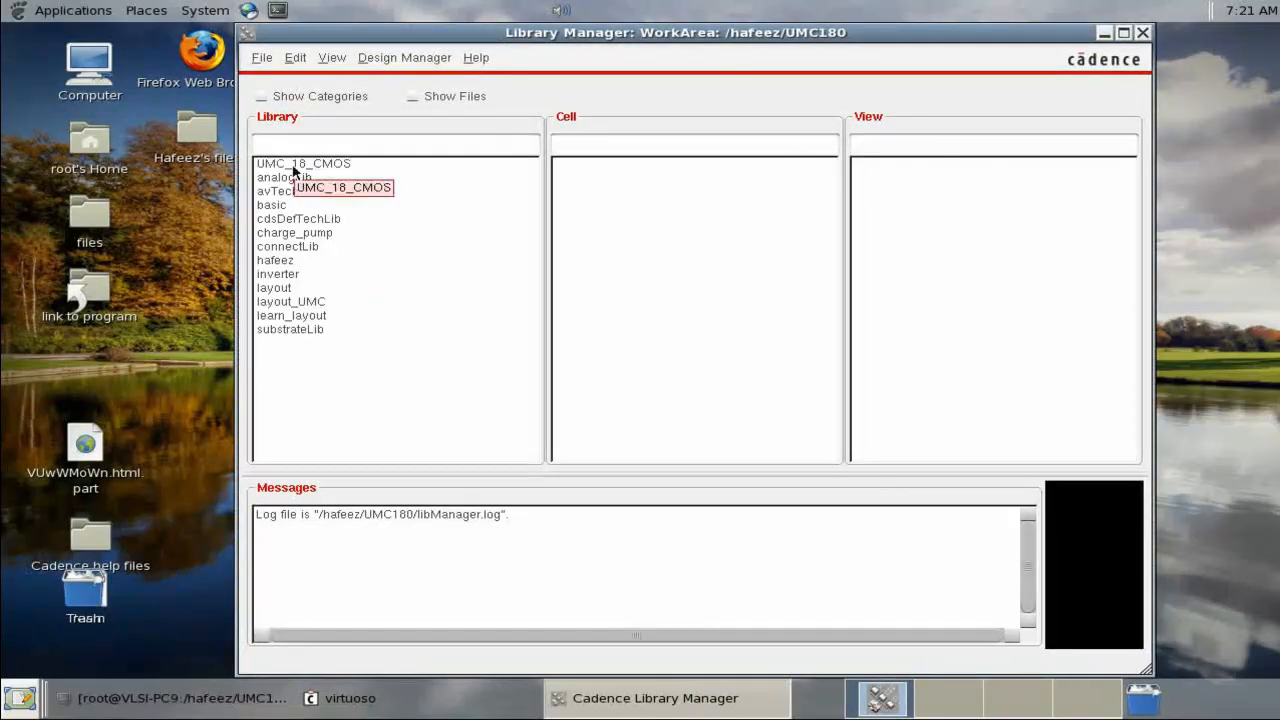
left_click(280, 274)
left_click(262, 60)
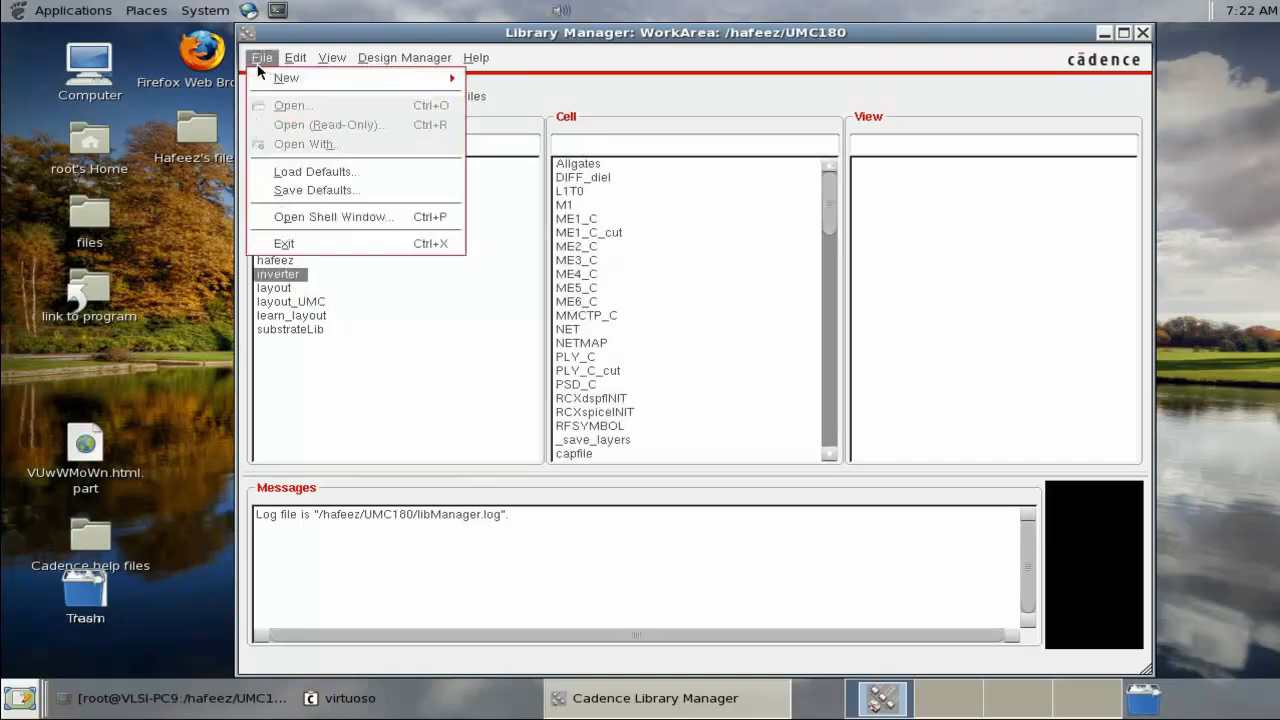
mouse_move(278, 89)
left_click(546, 85)
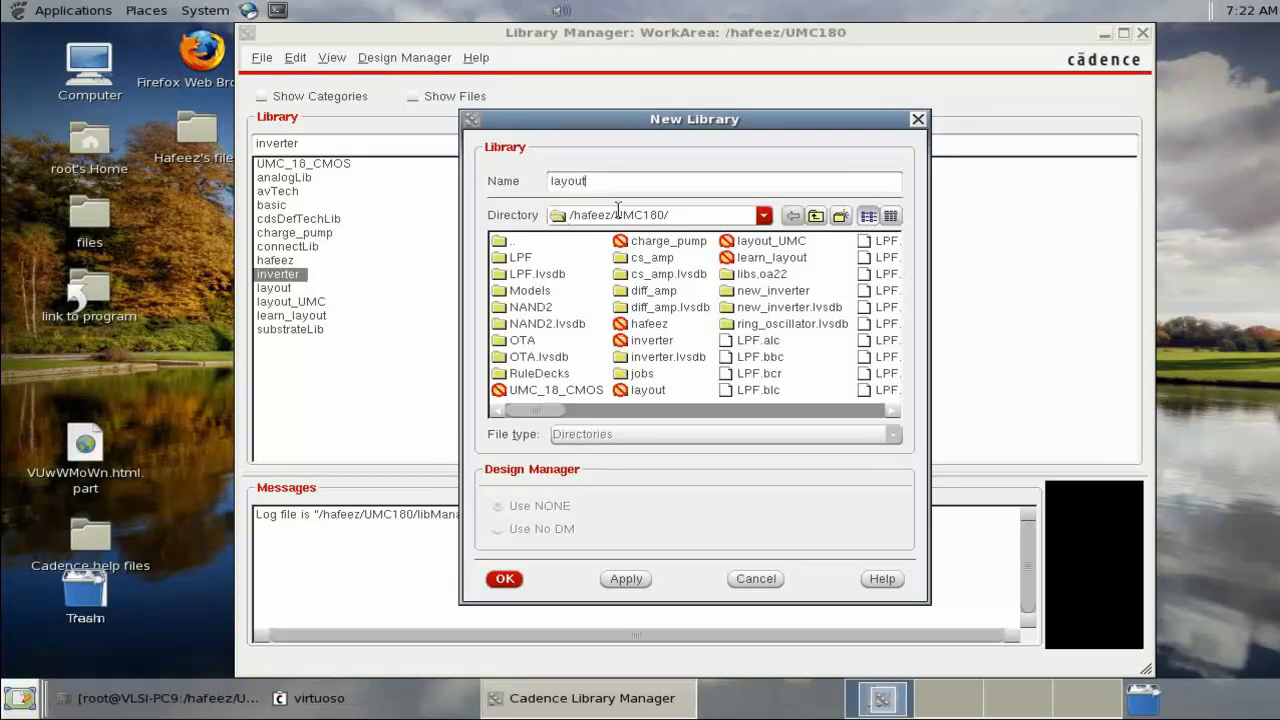
type("_1")
left_click(505, 578)
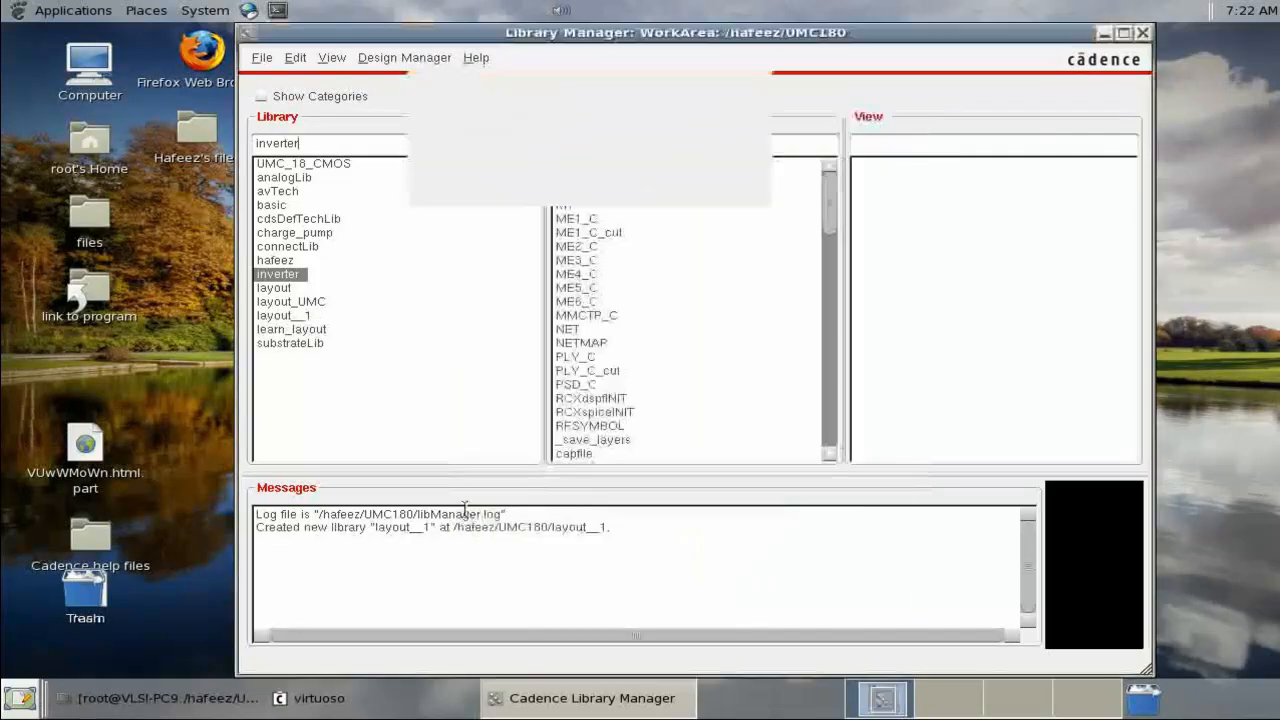
Select the layout__1 library and try to start a new cell view in it.
left_click(295, 322)
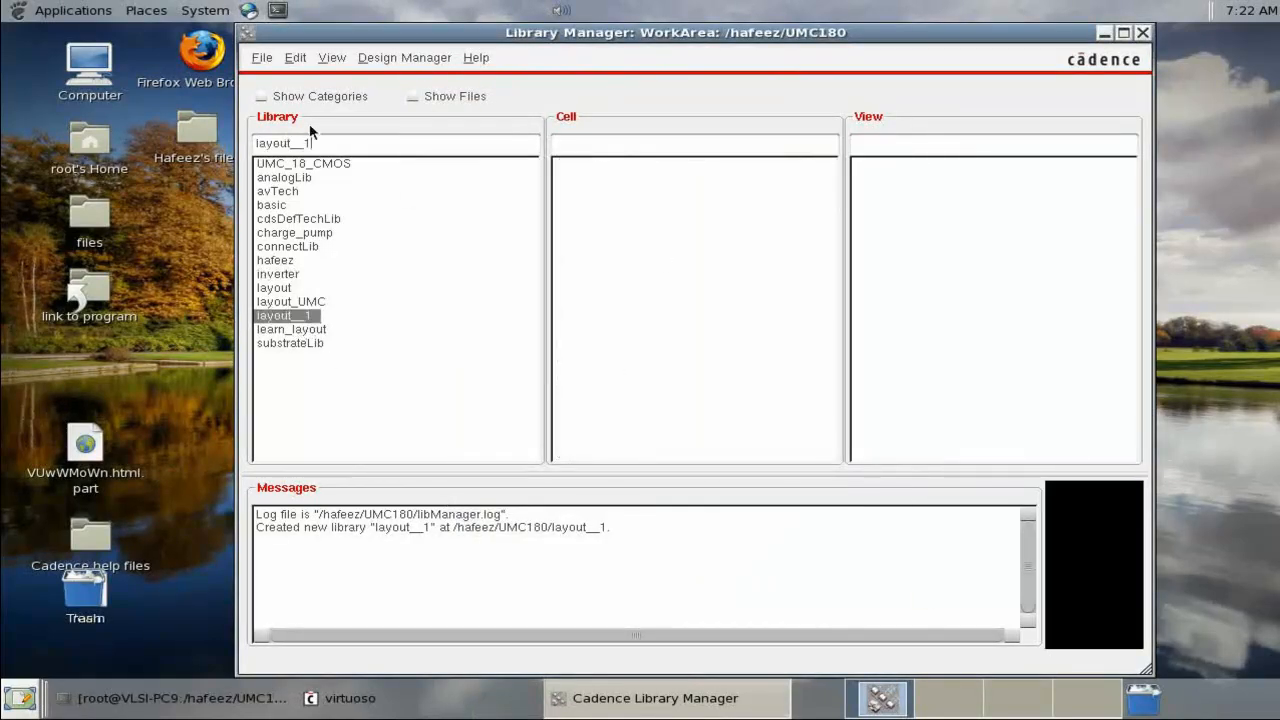
left_click(262, 57)
mouse_move(385, 80)
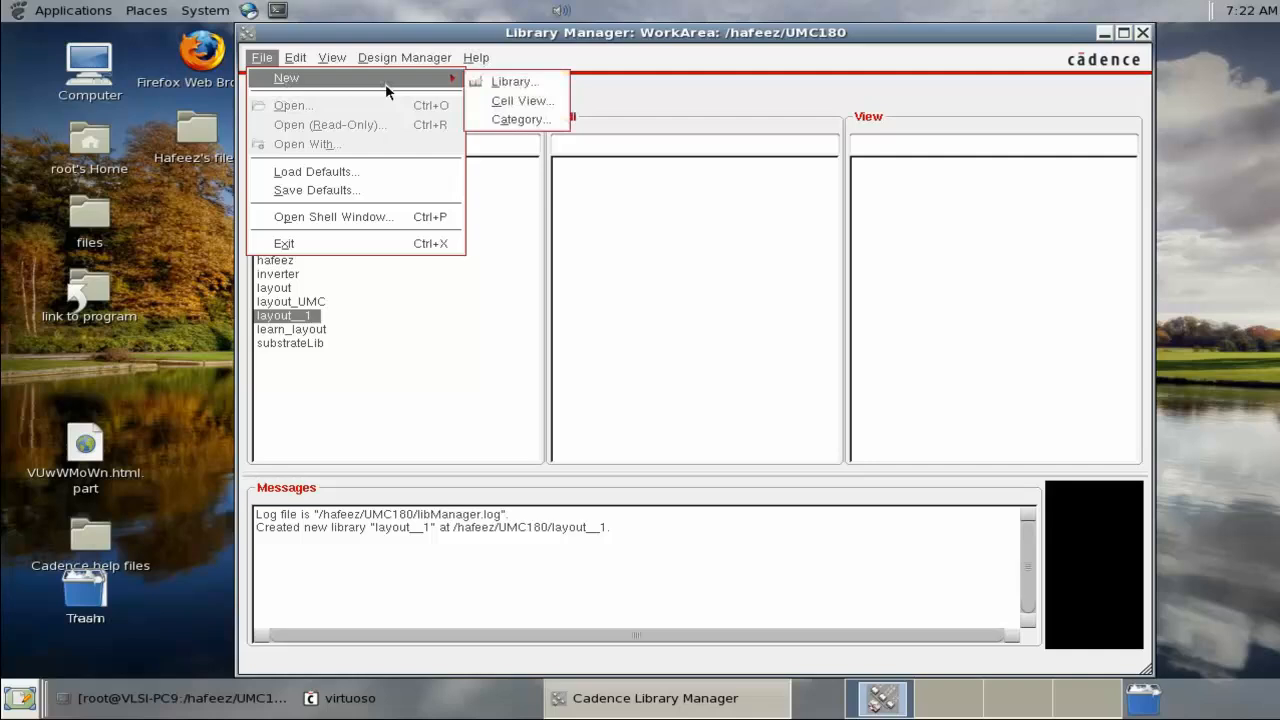
left_click(540, 104)
Attach the layout__1 library to the existing technology library UMC_18_CMOS.
left_click(1105, 34)
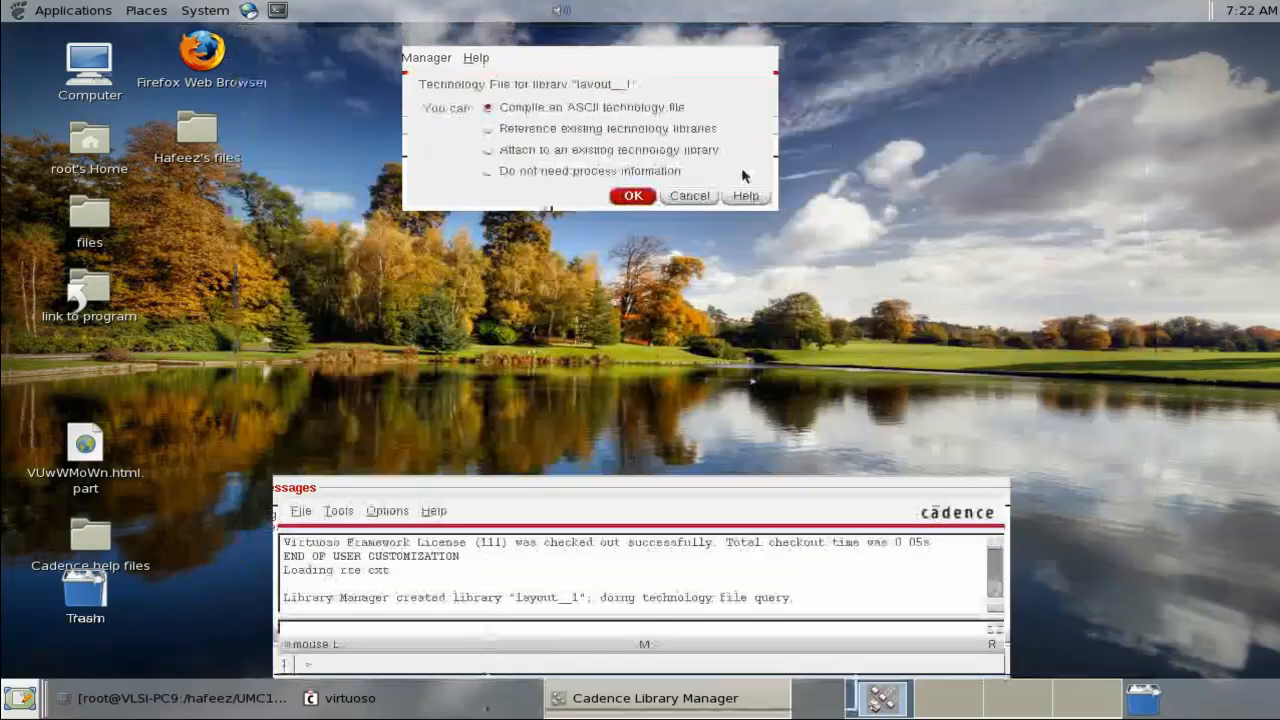
left_click(489, 149)
left_click(632, 195)
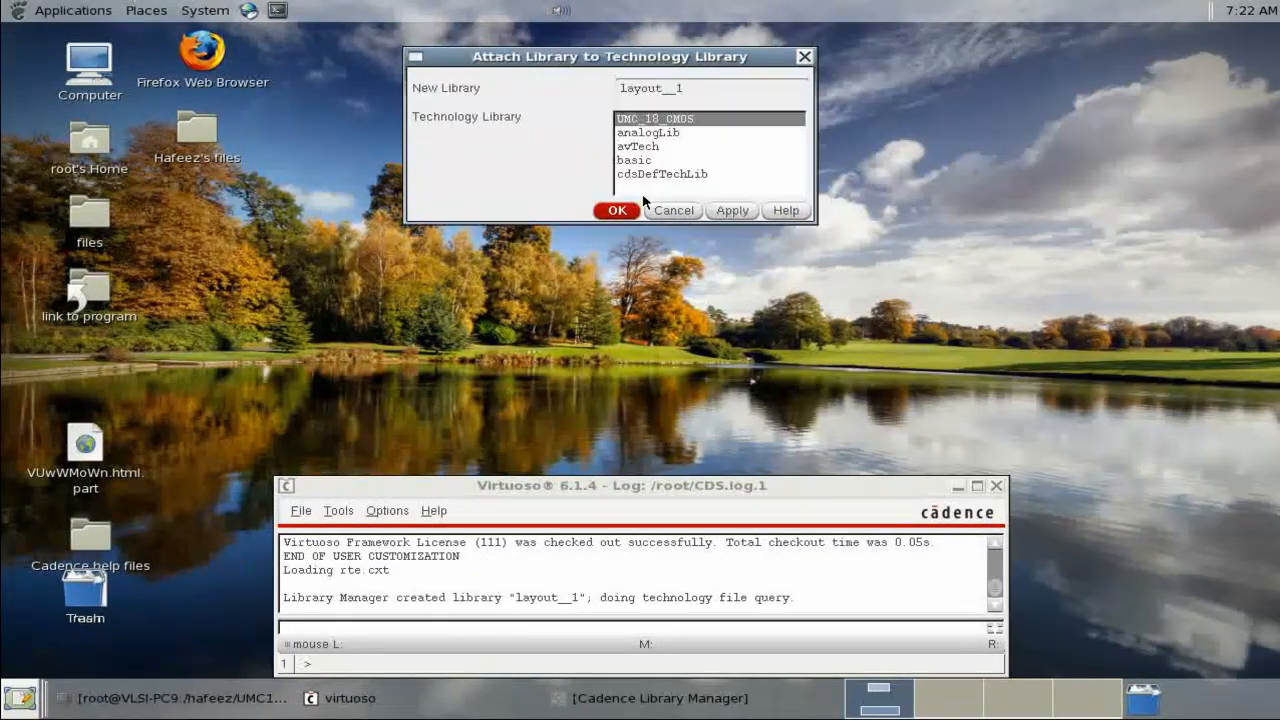
left_click(617, 210)
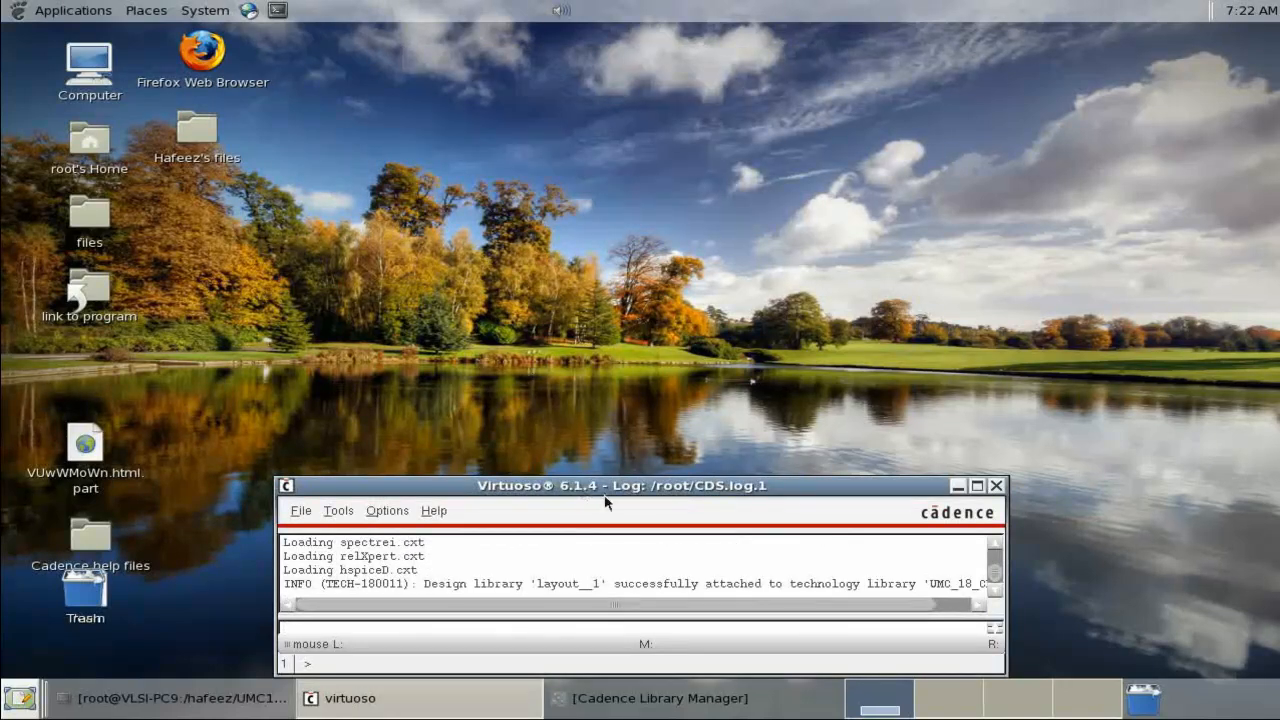
Create a schematic cell view named inverter in the layout__1 library, opened with Schematics L.
left_click(674, 699)
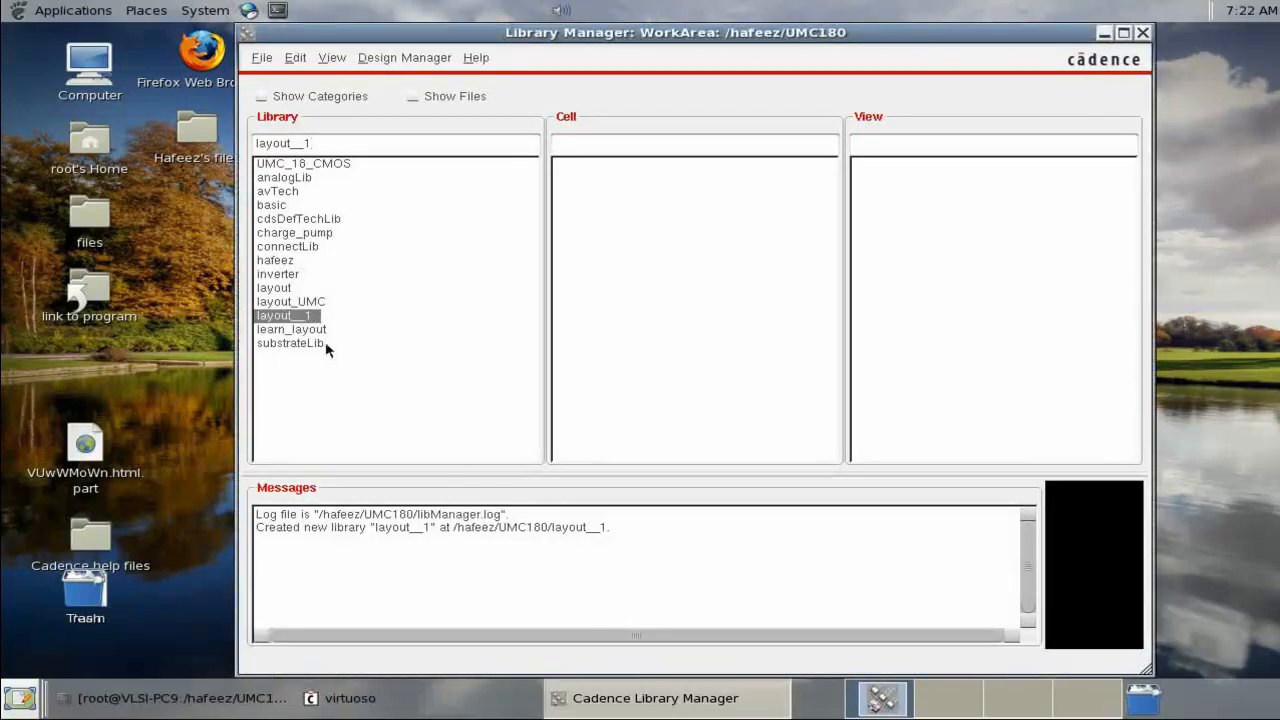
left_click(1104, 33)
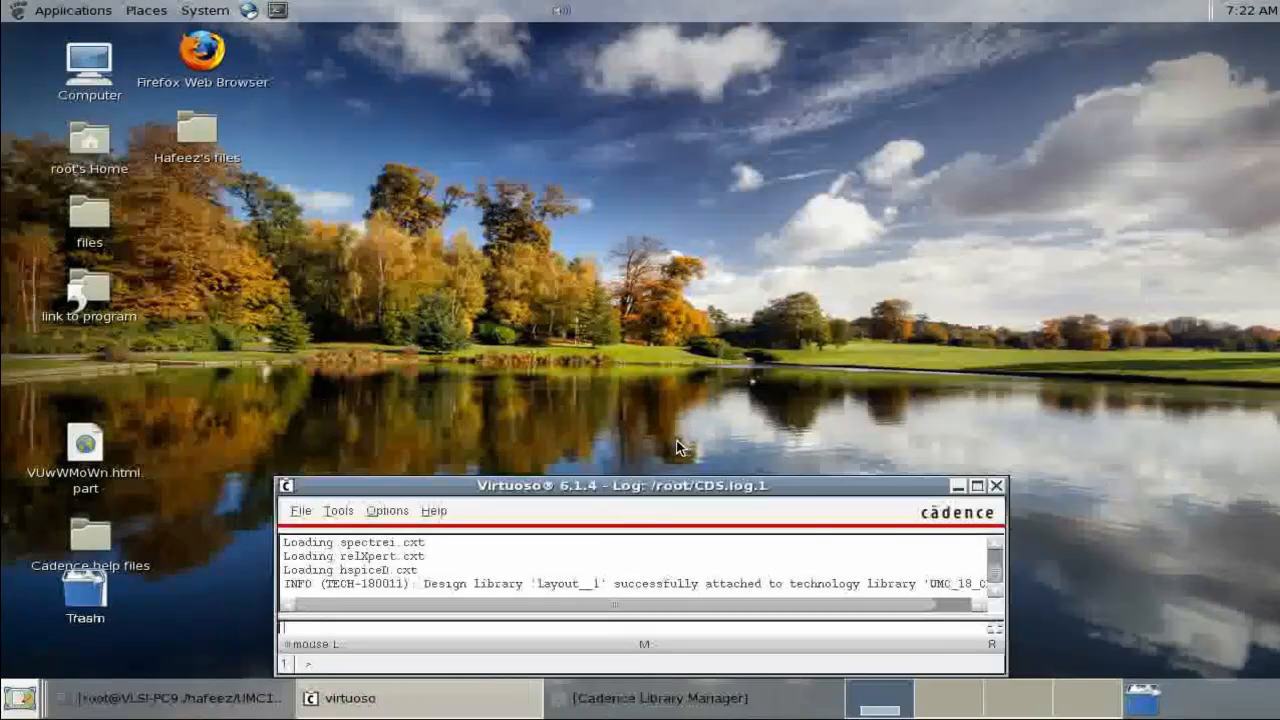
left_click(668, 700)
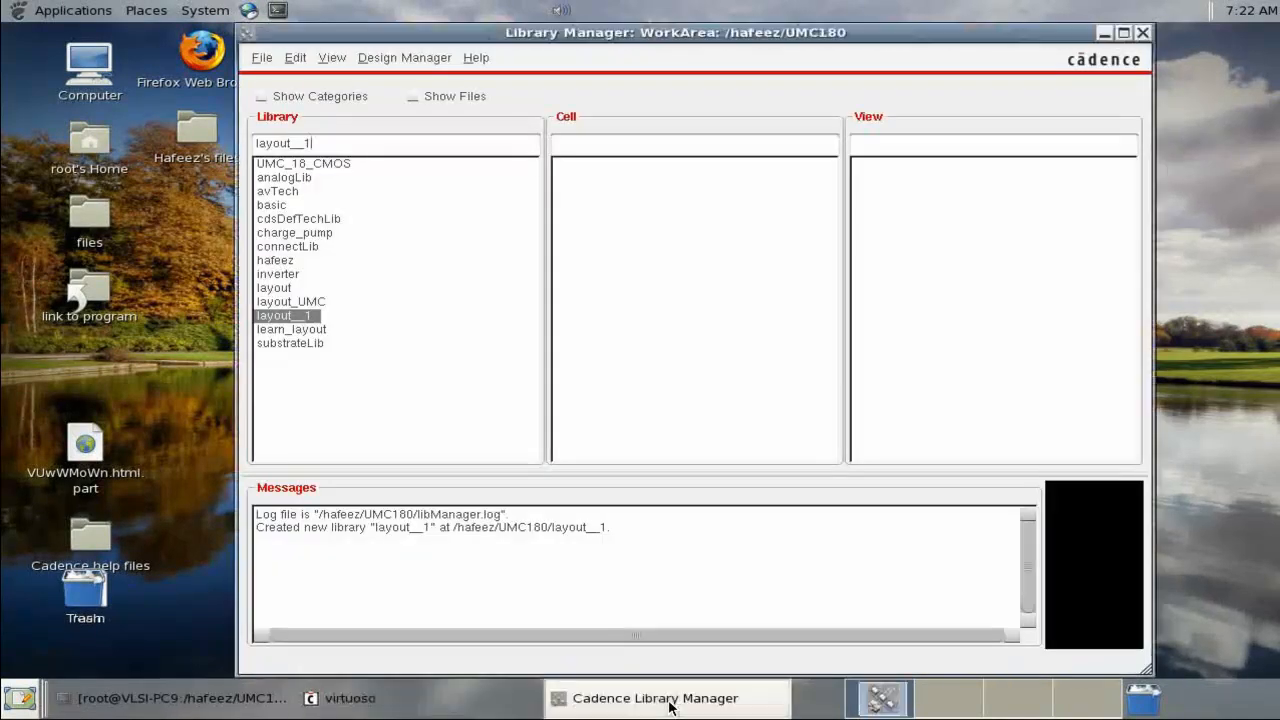
left_click(259, 58)
mouse_move(302, 78)
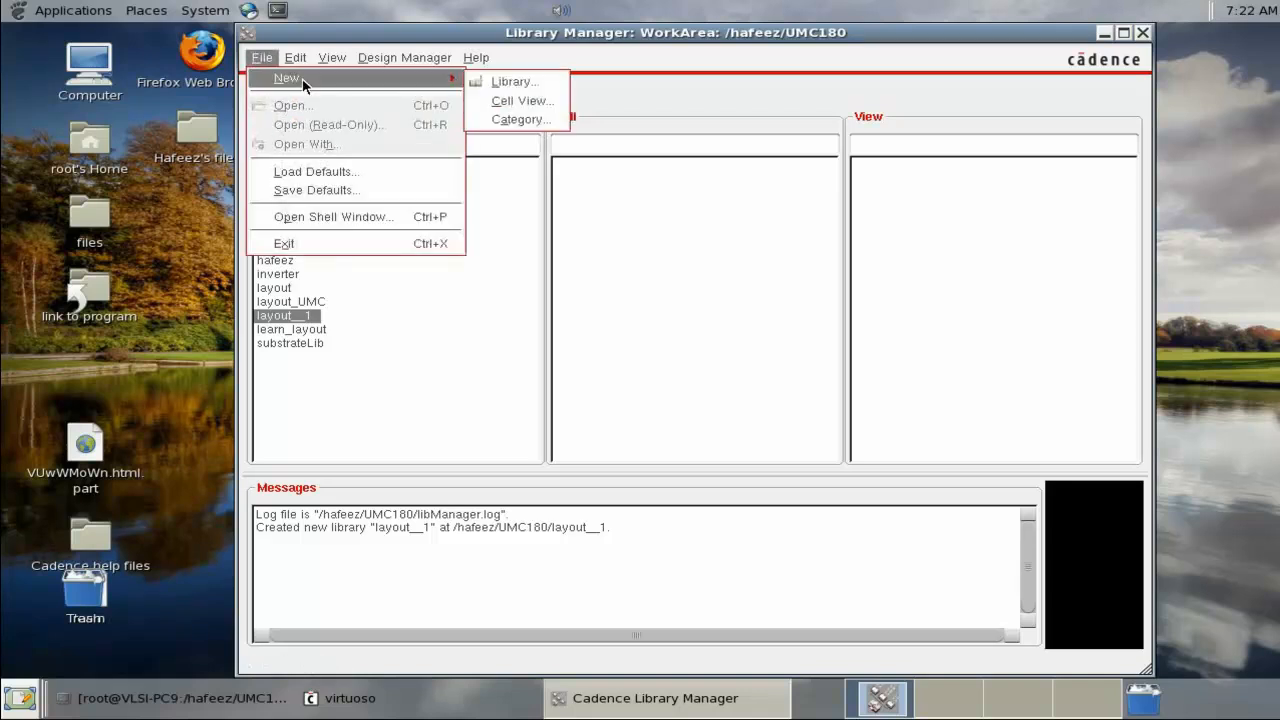
left_click(510, 104)
left_click(1104, 33)
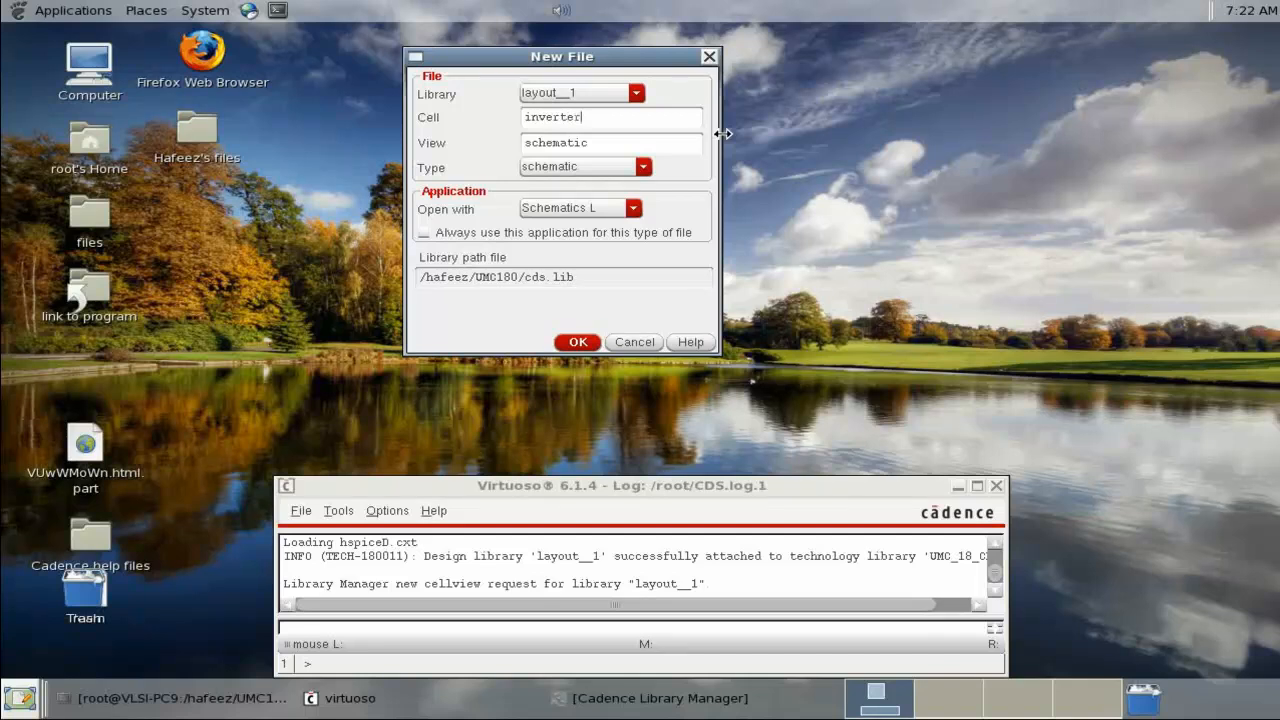
left_click(582, 346)
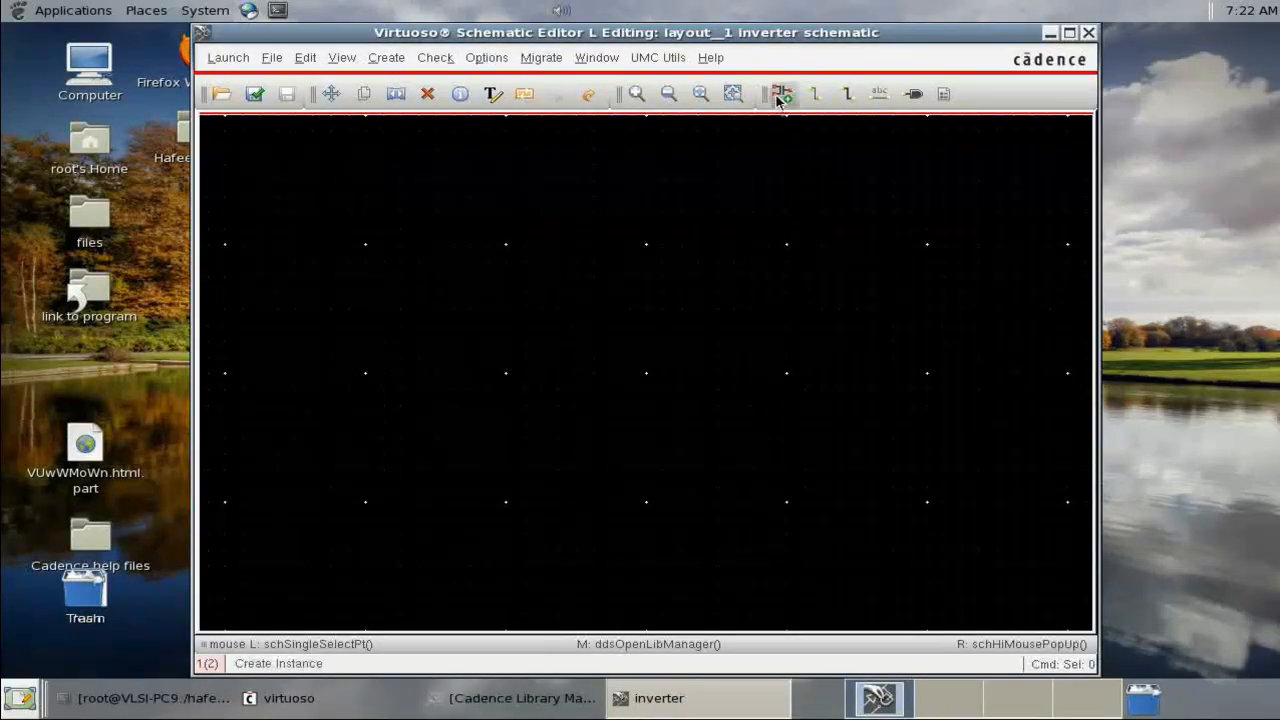
Place an N_18_MM transistor symbol from the UMC_18_CMOS library in the lower middle of the schematic.
left_click(778, 94)
left_click(758, 87)
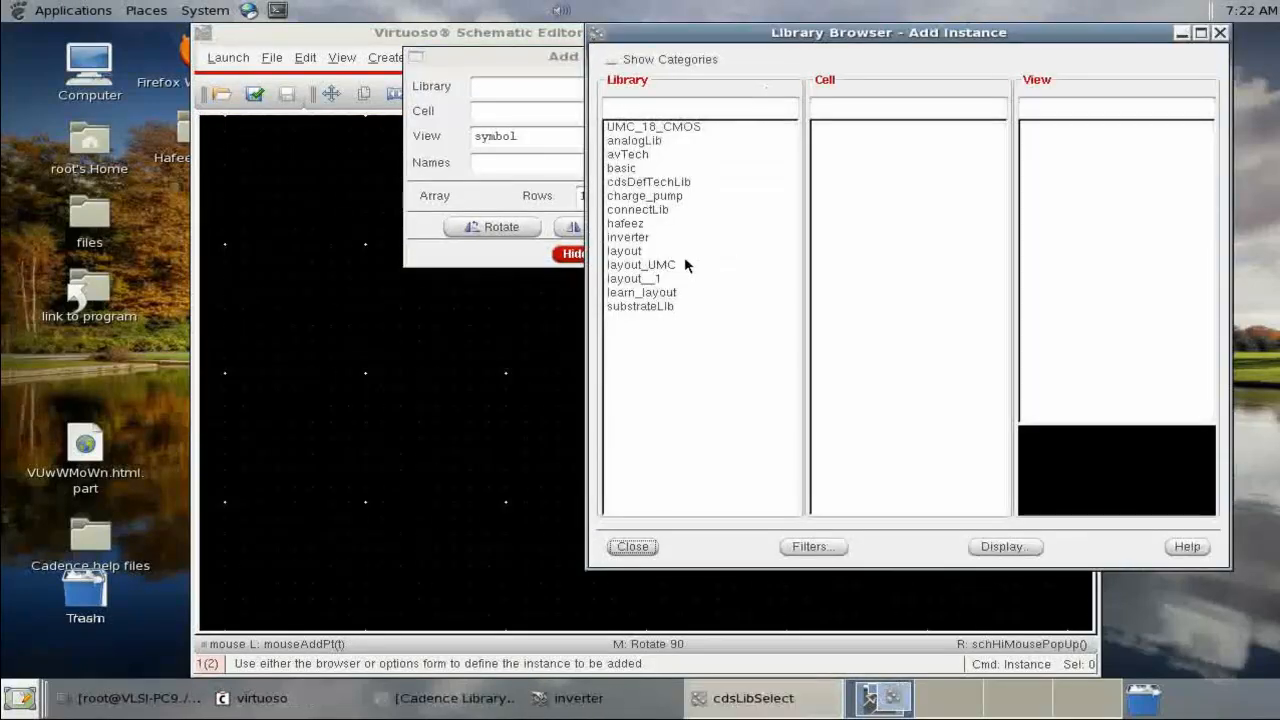
left_click(680, 127)
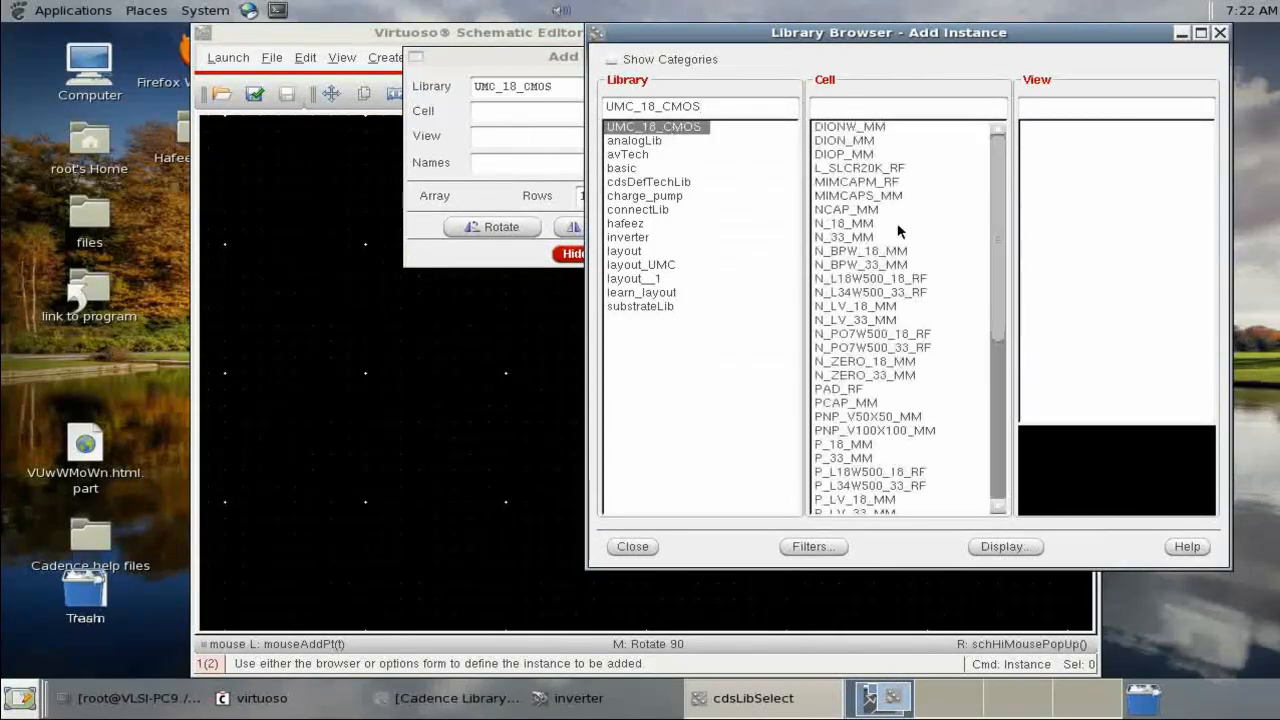
left_click(846, 224)
left_click(1048, 224)
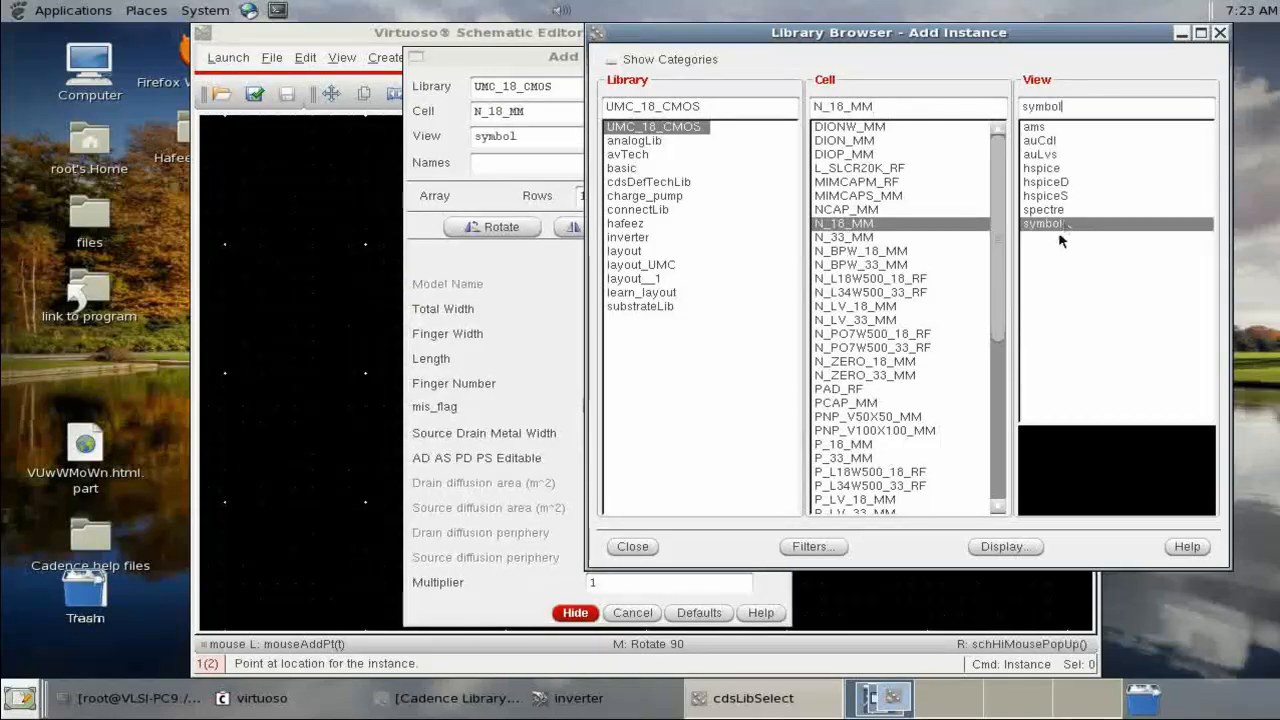
left_click(632, 546)
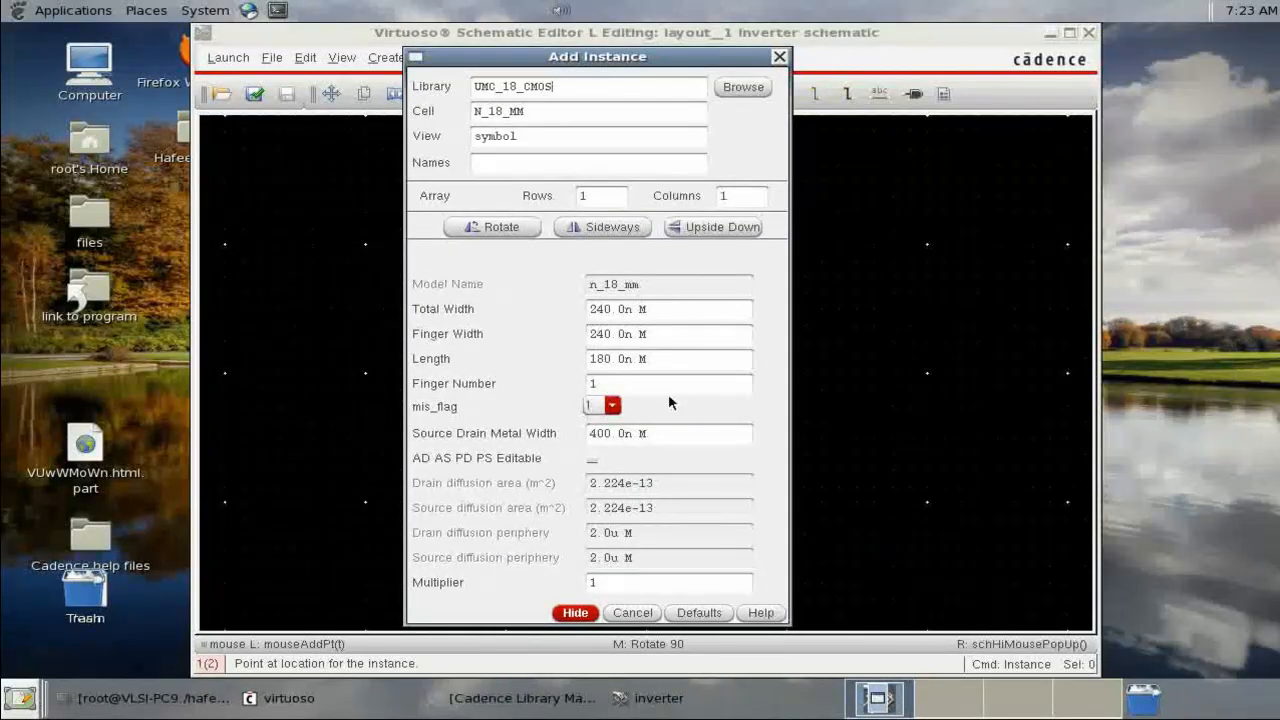
left_click(575, 614)
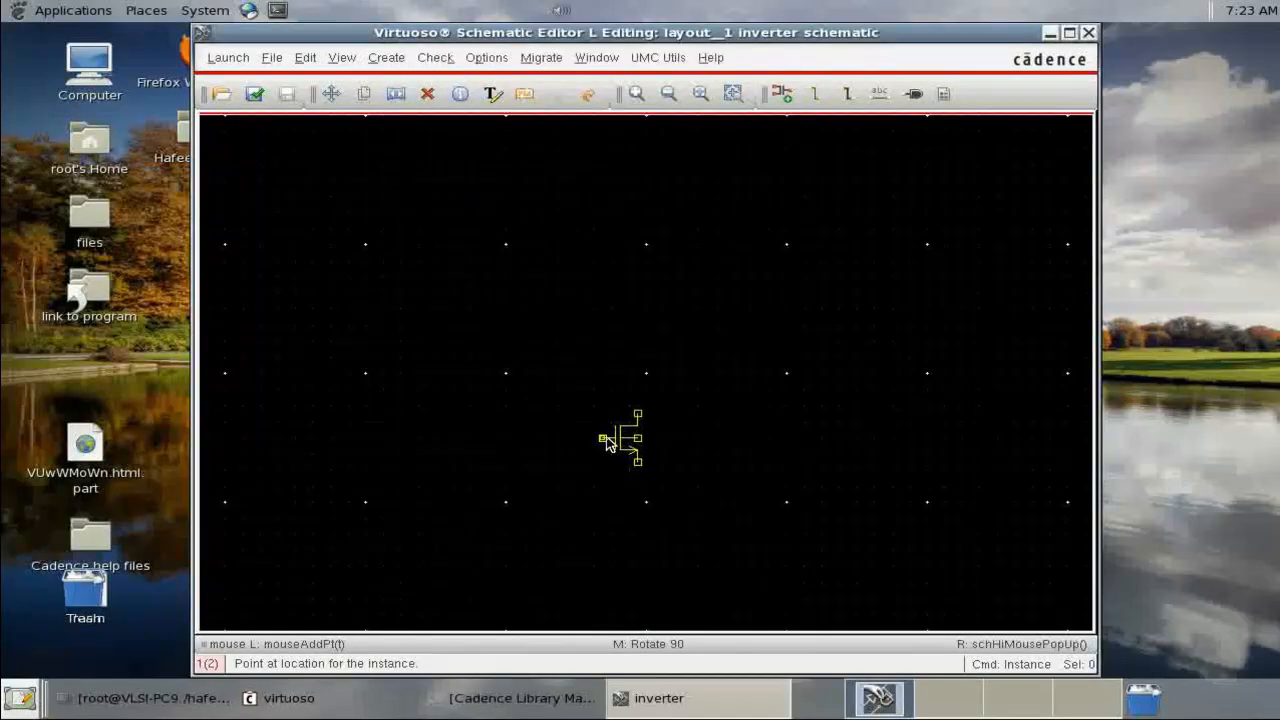
left_click(606, 443)
key("Escape")
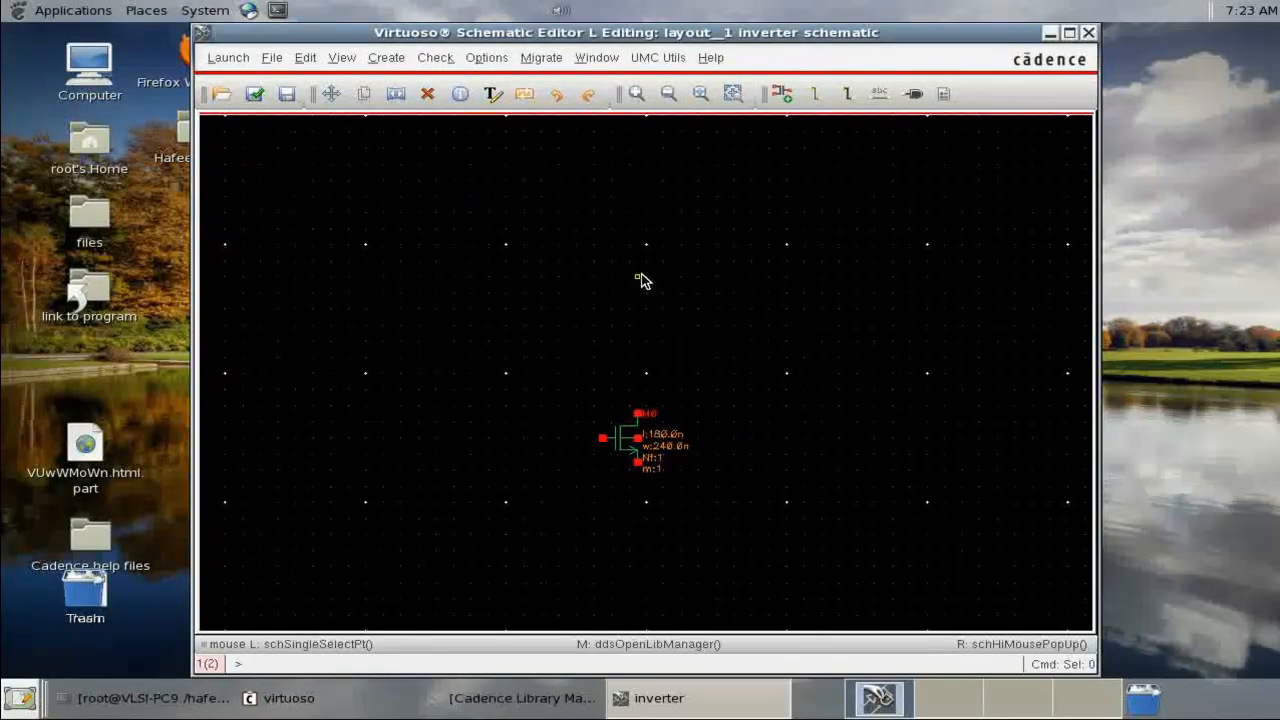
Place a P_18_MM transistor symbol with a total width of 480 nm directly above the NMOS.
key("i")
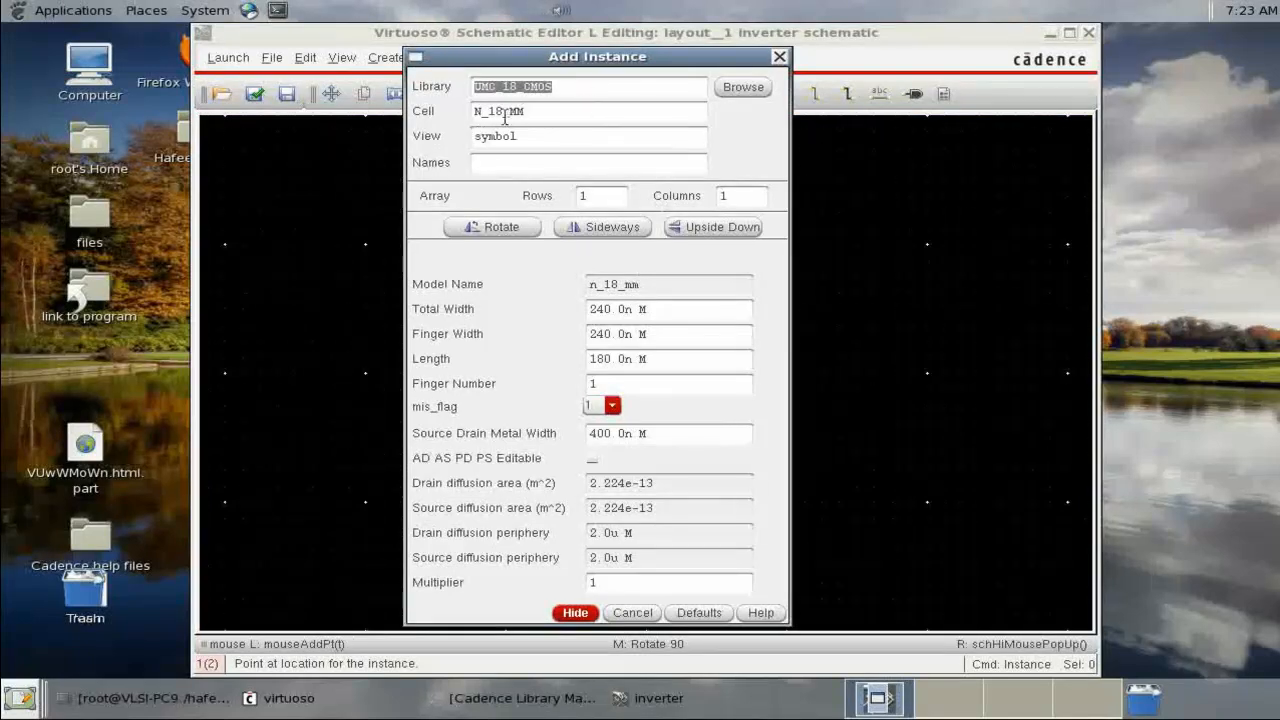
left_click_drag(482, 111, 434, 116)
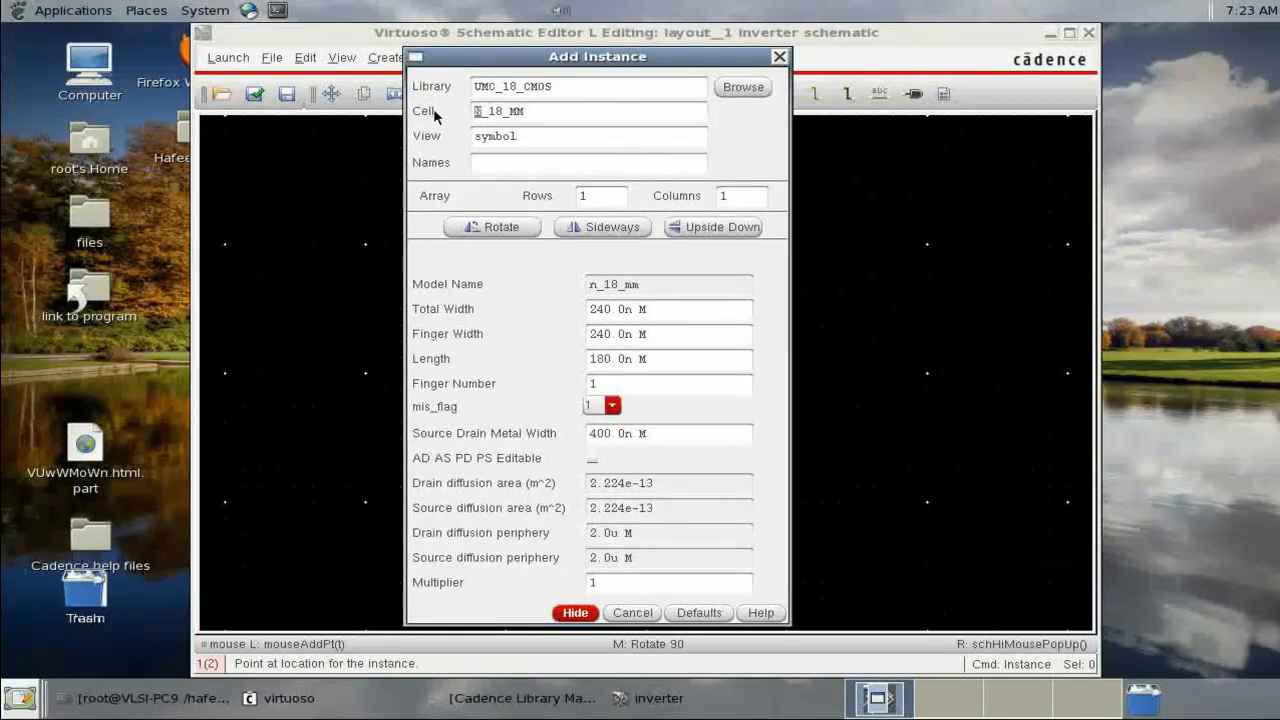
type("P")
left_click(488, 165)
left_click_drag(602, 313, 545, 313)
type("4")
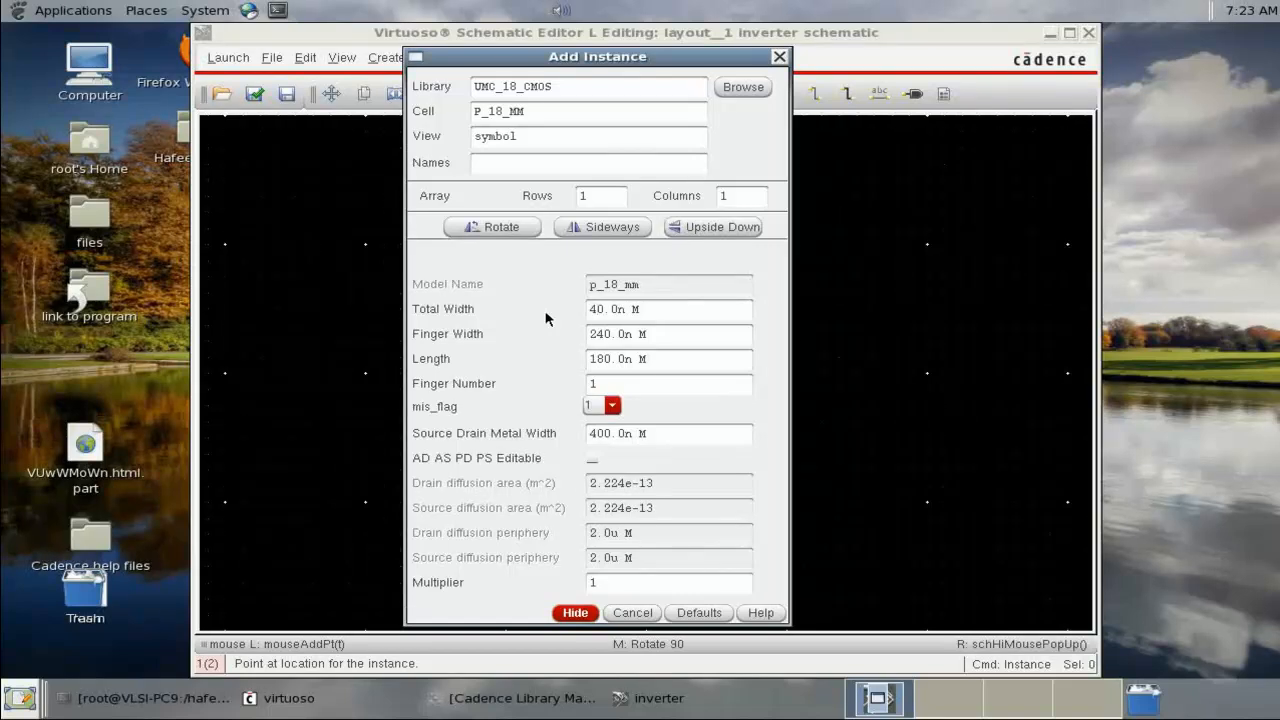
type("0")
left_click(577, 613)
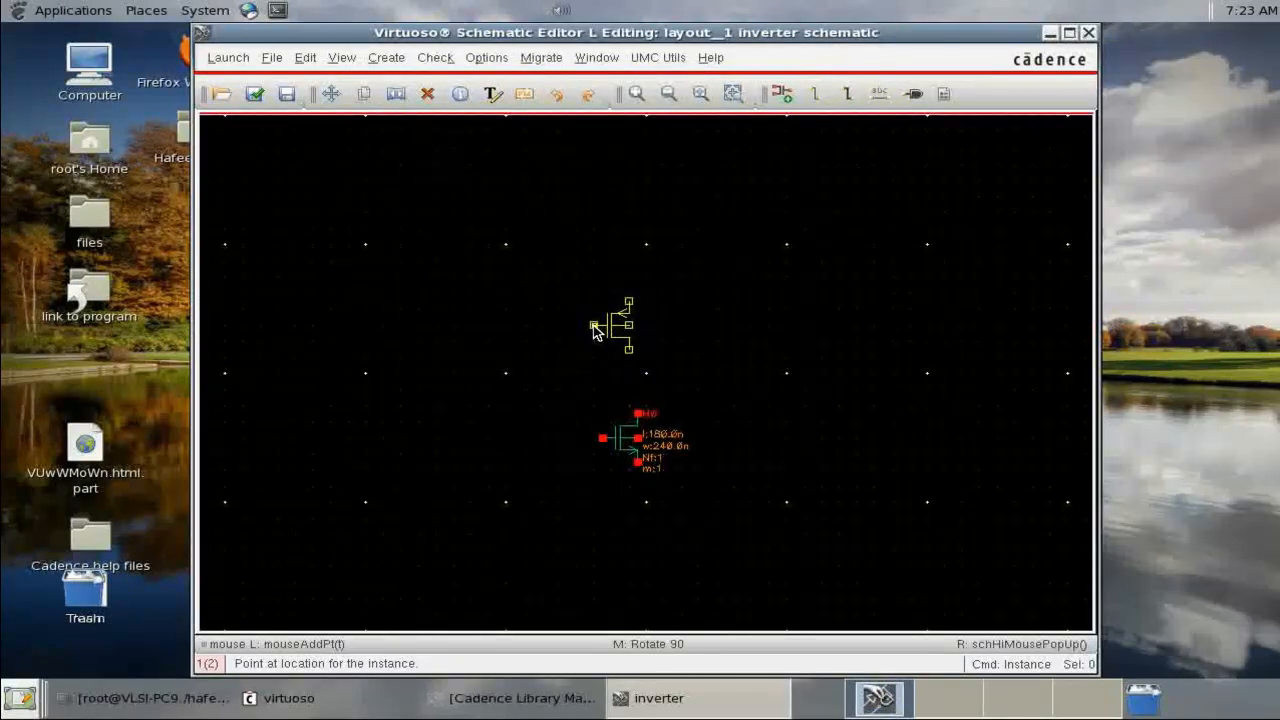
left_click(595, 333)
key("Escape")
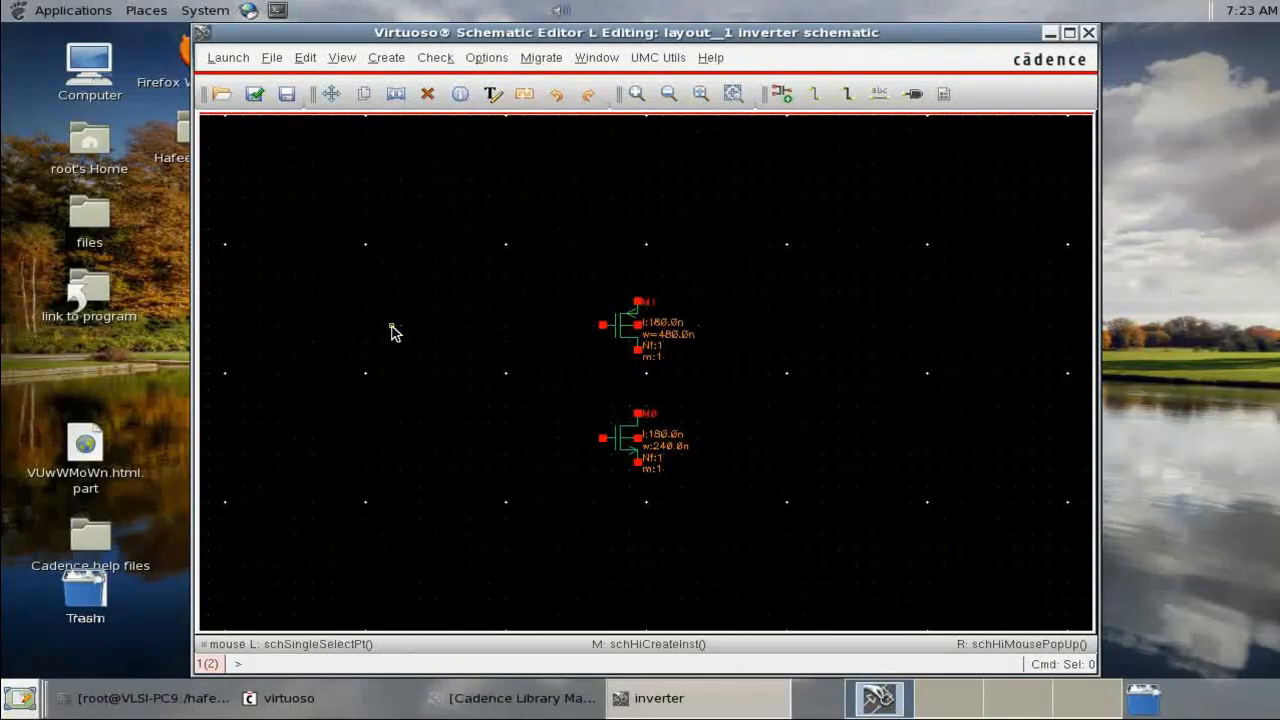
Wire the PMOS and NMOS gates together and connect the two drains with a straight wire.
key("f")
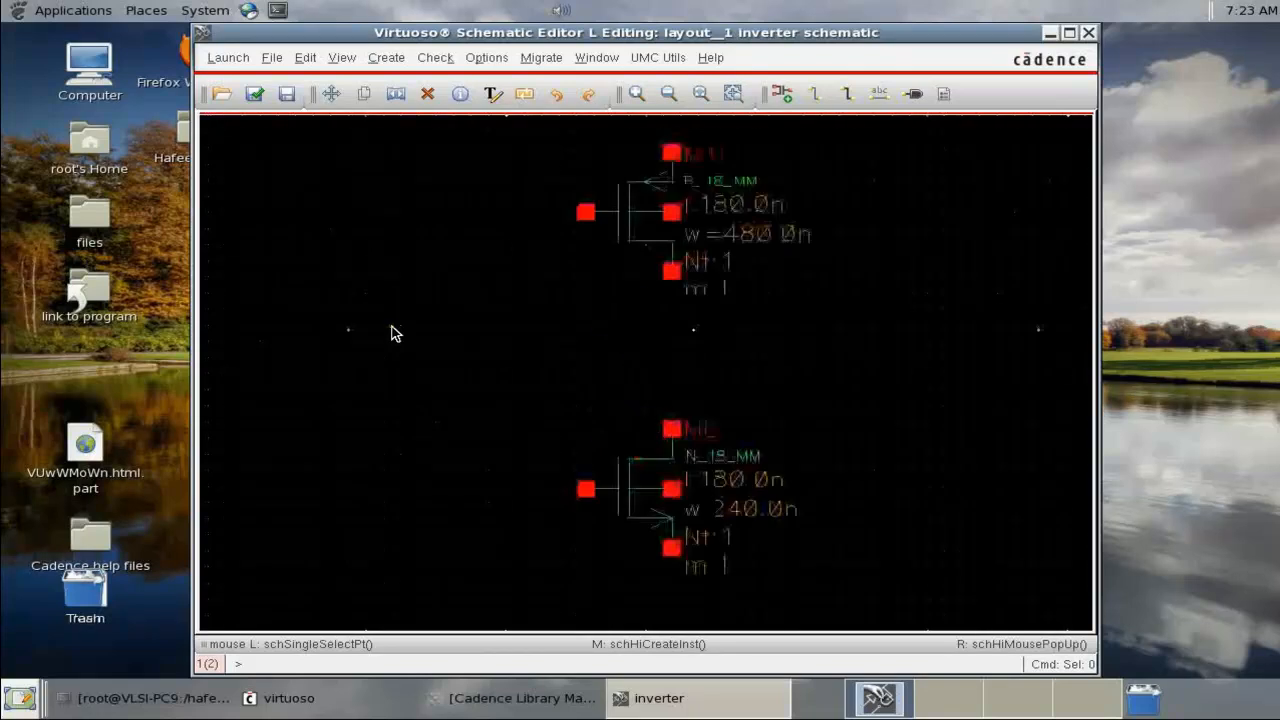
scroll(392, 333, "down", 1)
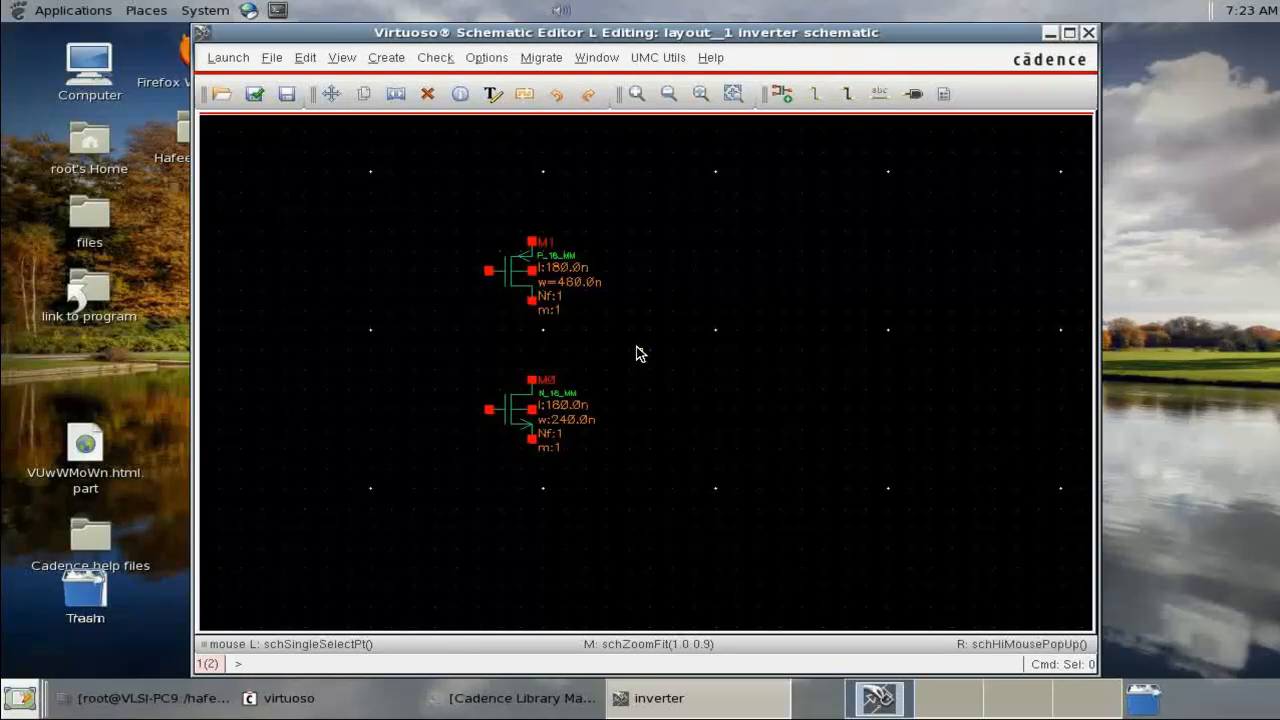
key("w")
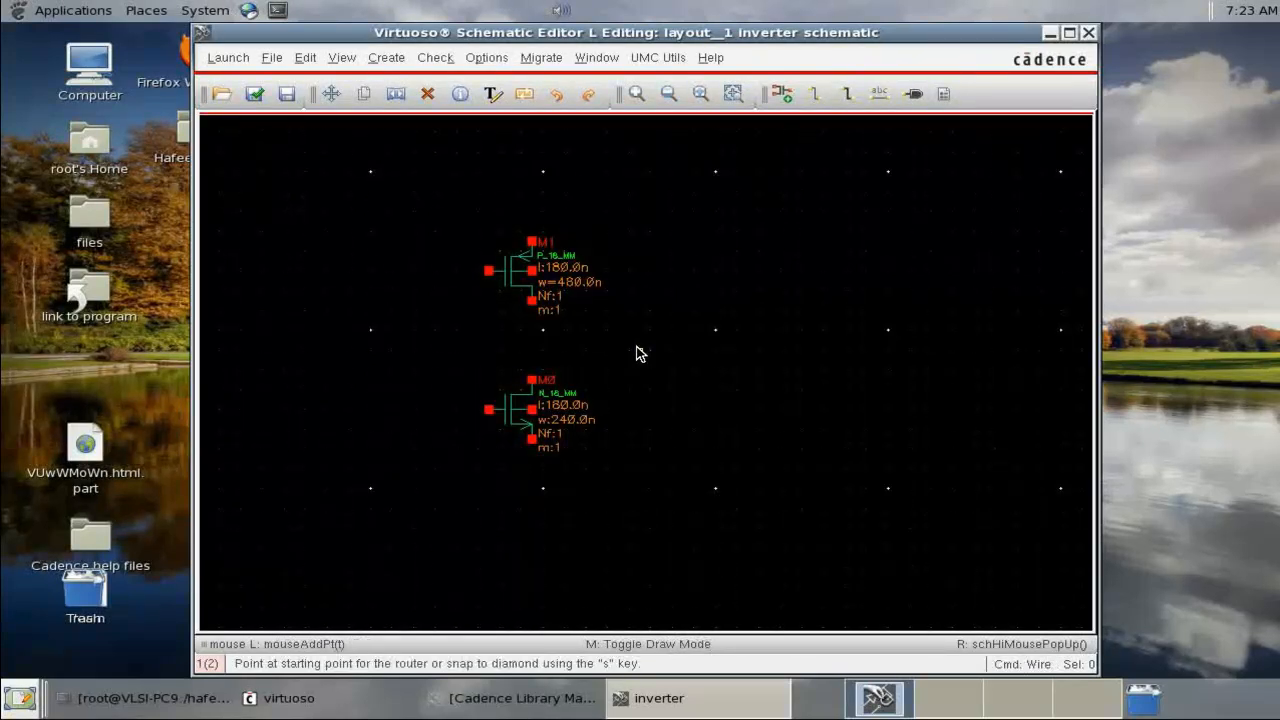
left_click(489, 270)
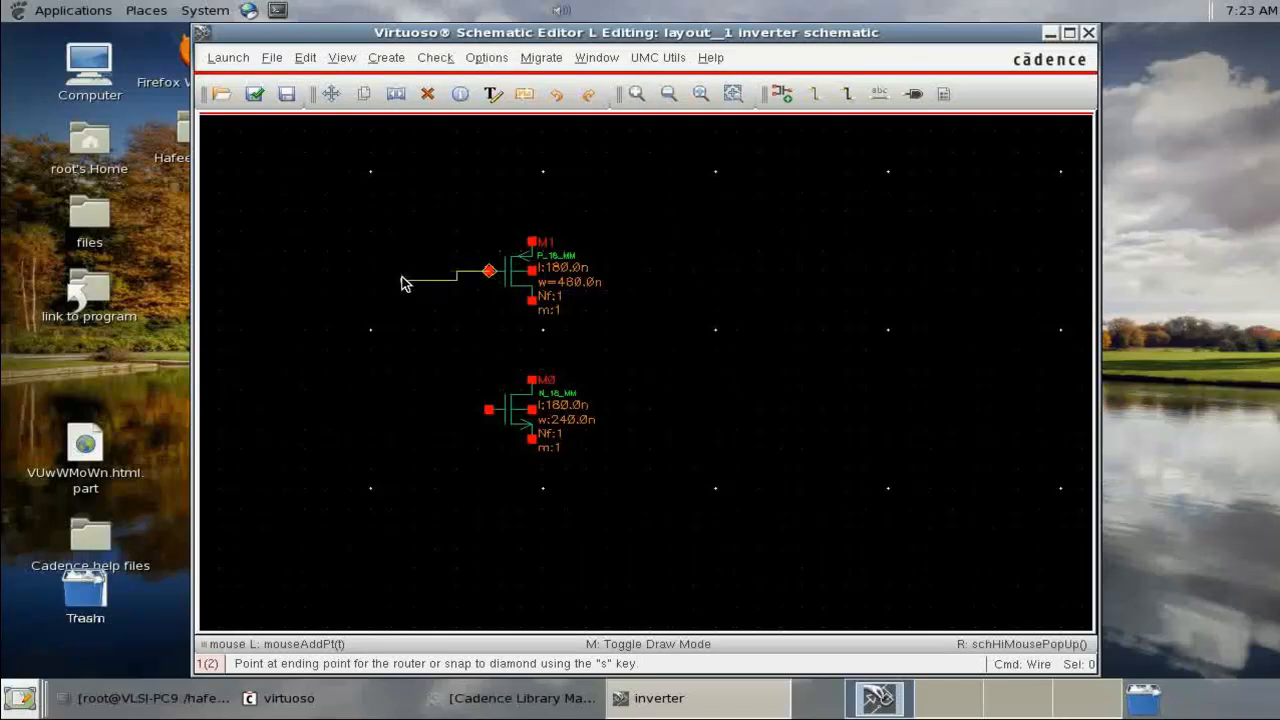
left_click(402, 271)
left_click(488, 409)
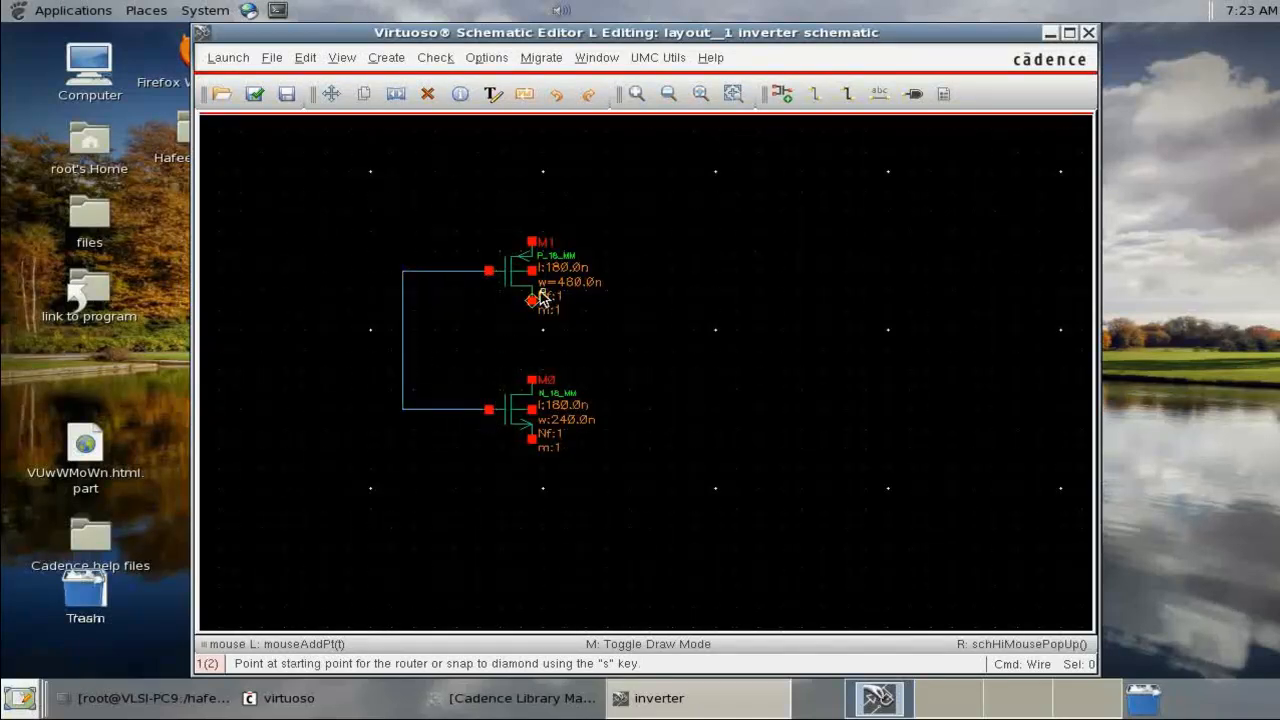
left_click(531, 300)
left_click(531, 380)
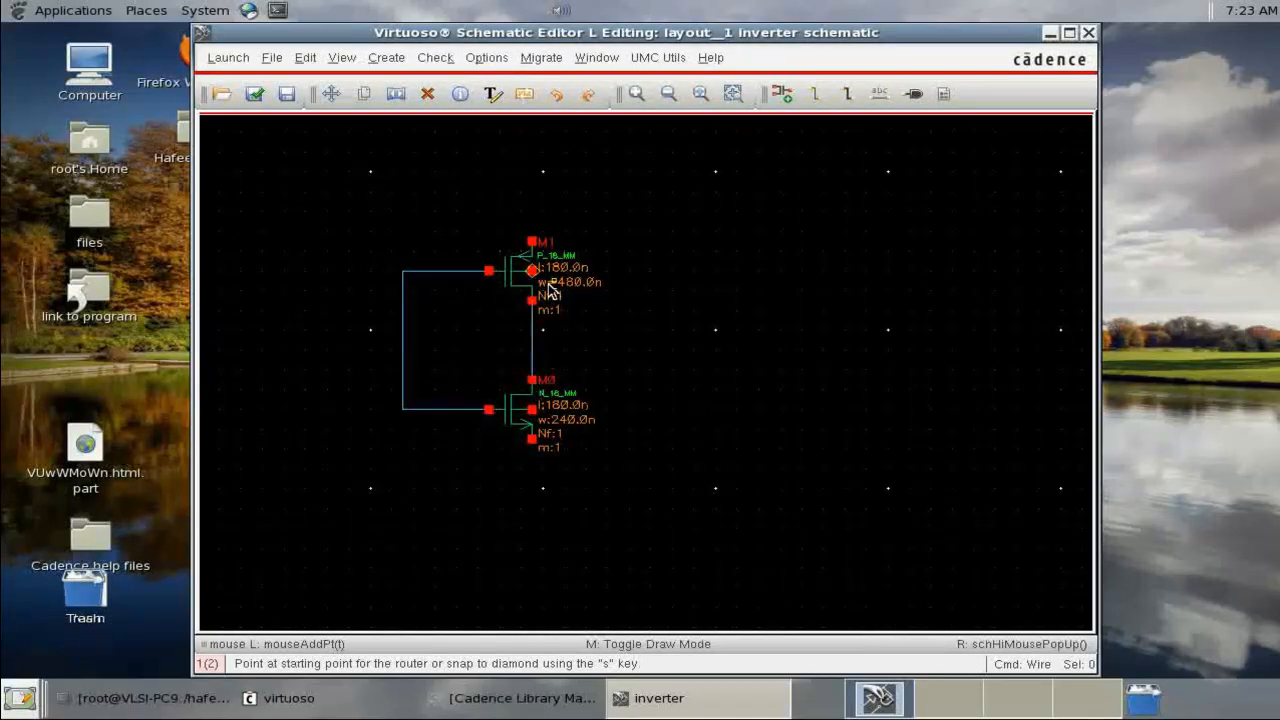
Draw a supply wire straight up from the PMOS source and a ground wire straight down from the NMOS source.
left_click(532, 242)
left_click(532, 144)
left_click(531, 438)
left_click(532, 529)
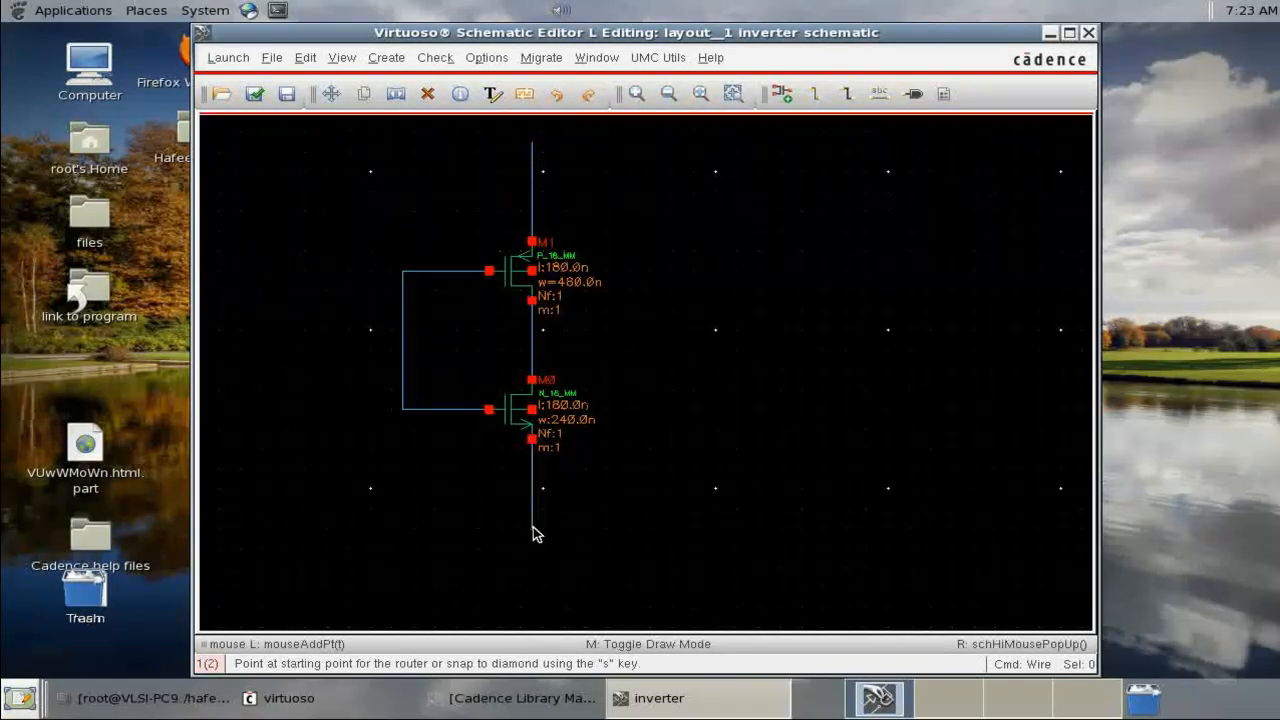
Wire the PMOS body terminal to the supply wire and the NMOS body terminal to the ground wire.
left_click(532, 271)
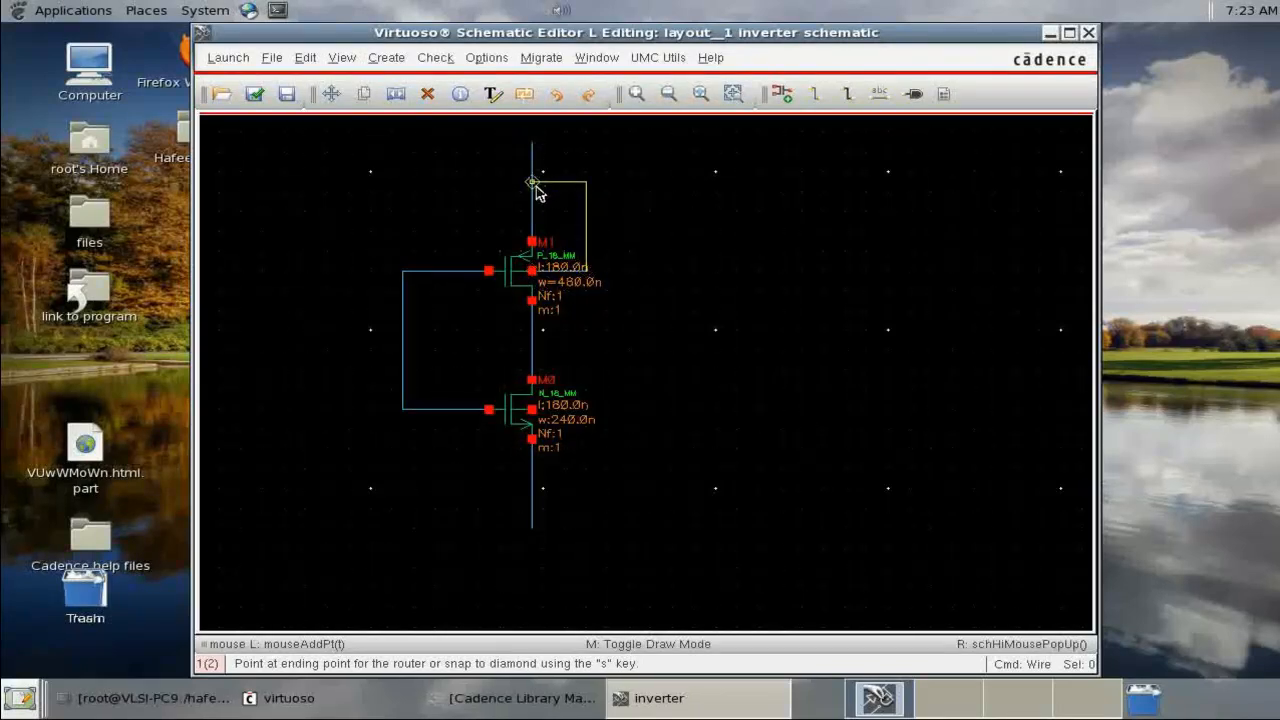
left_click(533, 182)
left_click(531, 409)
left_click(532, 497)
key("Escape")
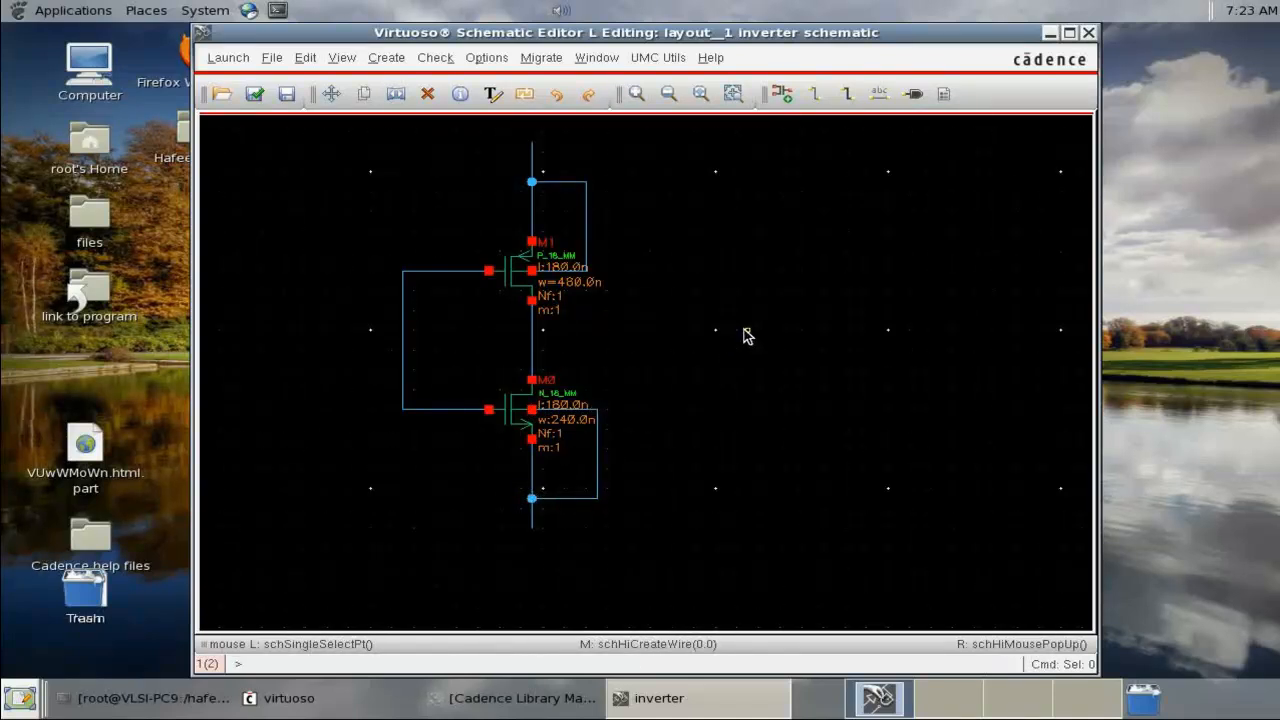
Draw a horizontal output wire to the right from the wire joining the two drains.
key("w")
left_click(532, 350)
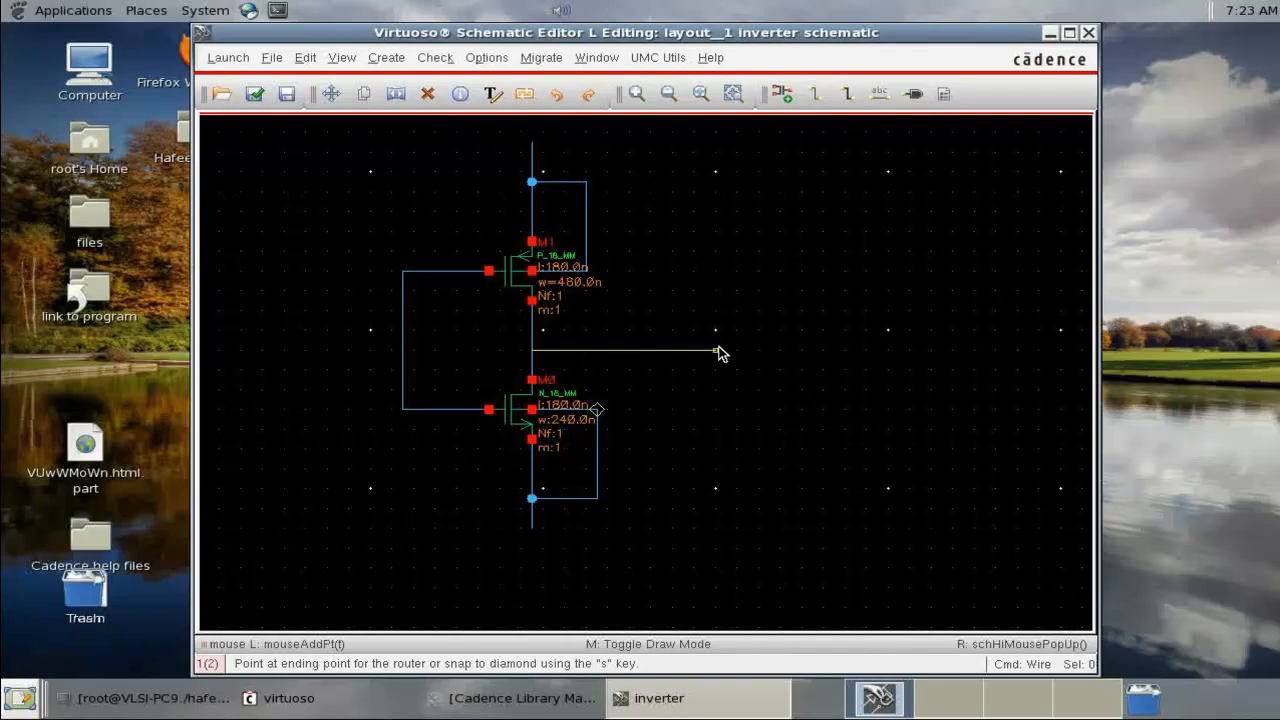
left_click(714, 350)
key("Escape")
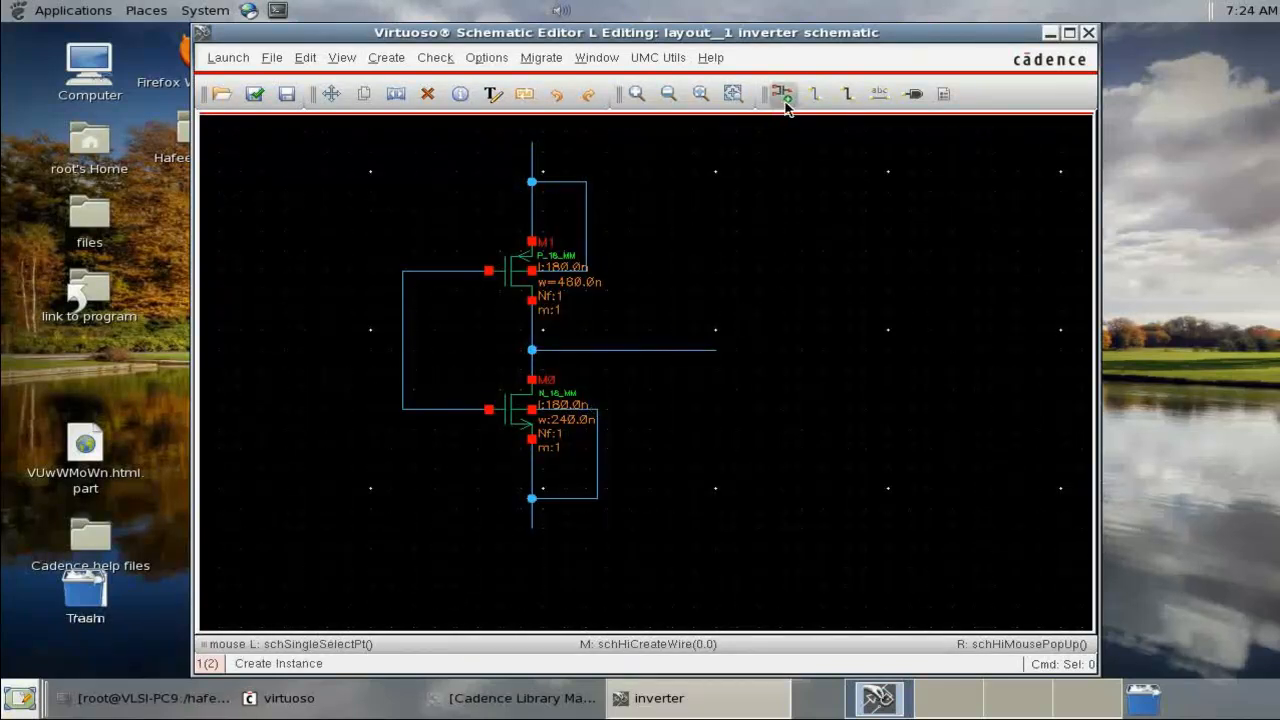
Add an input pin named in beside the gate wire and stretch it slightly left so a short wire connects it.
left_click(913, 95)
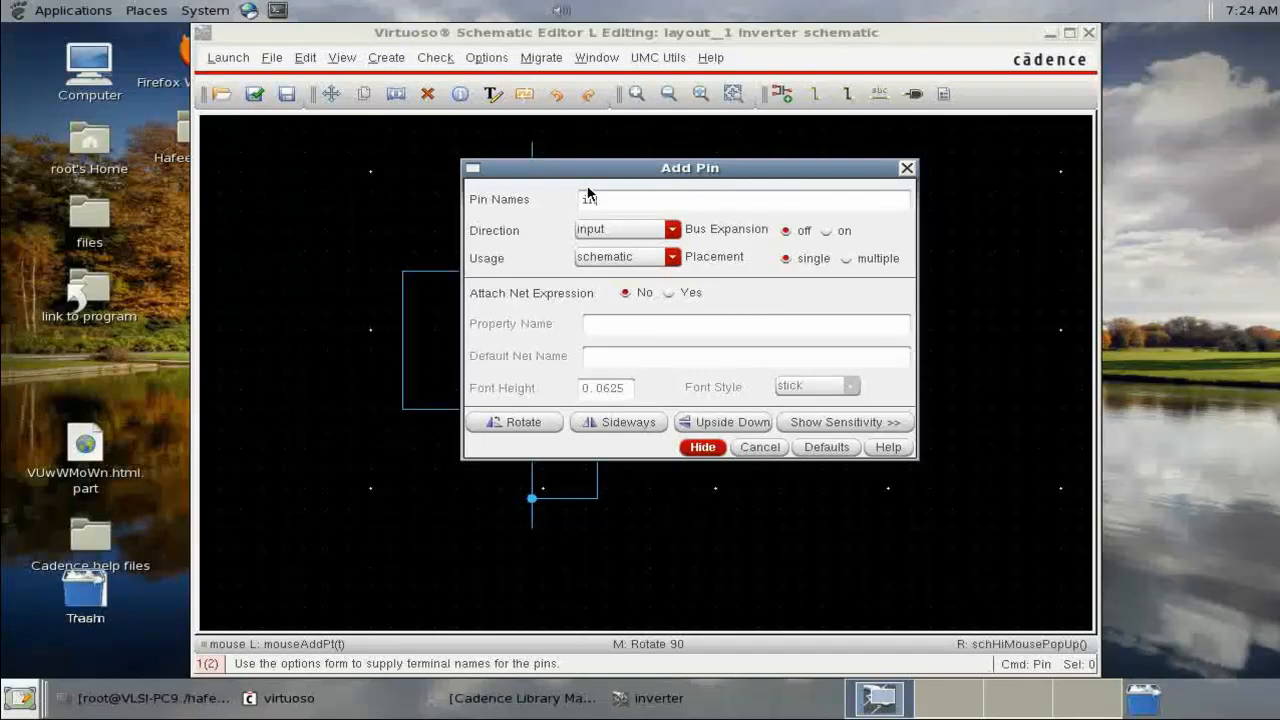
left_click(704, 447)
left_click(393, 341)
key("Escape")
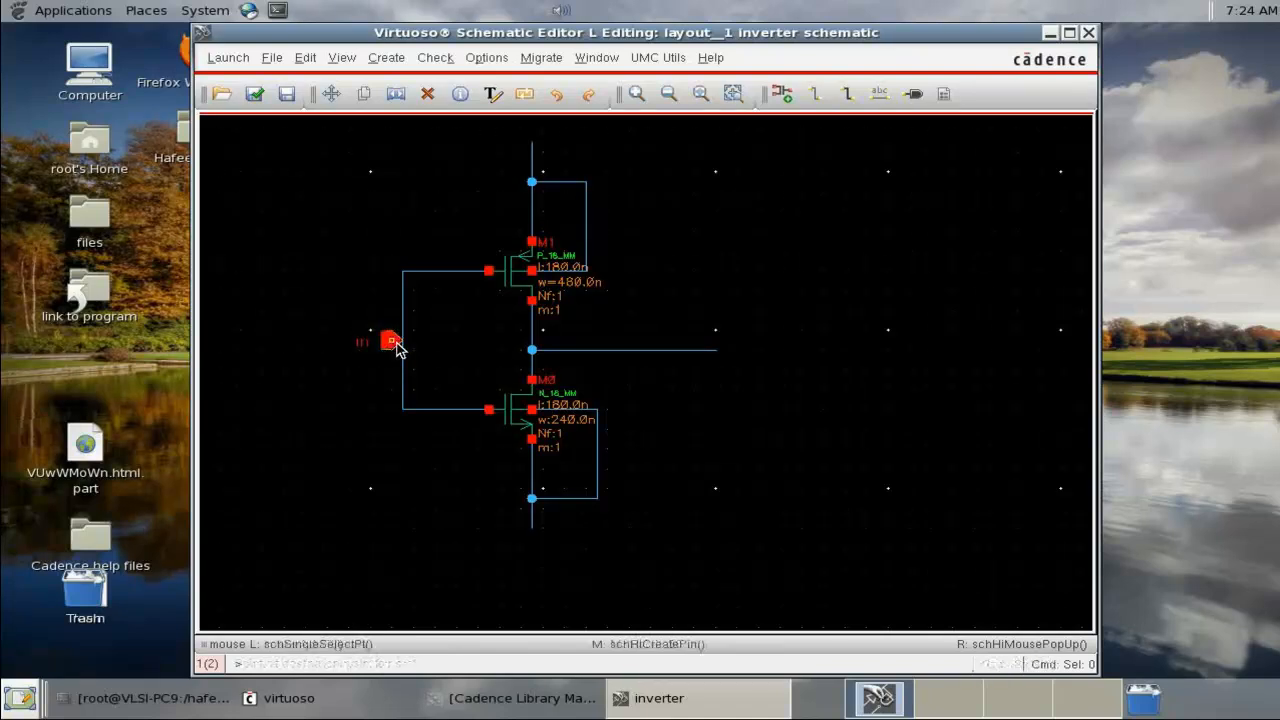
key("s")
left_click(388, 342)
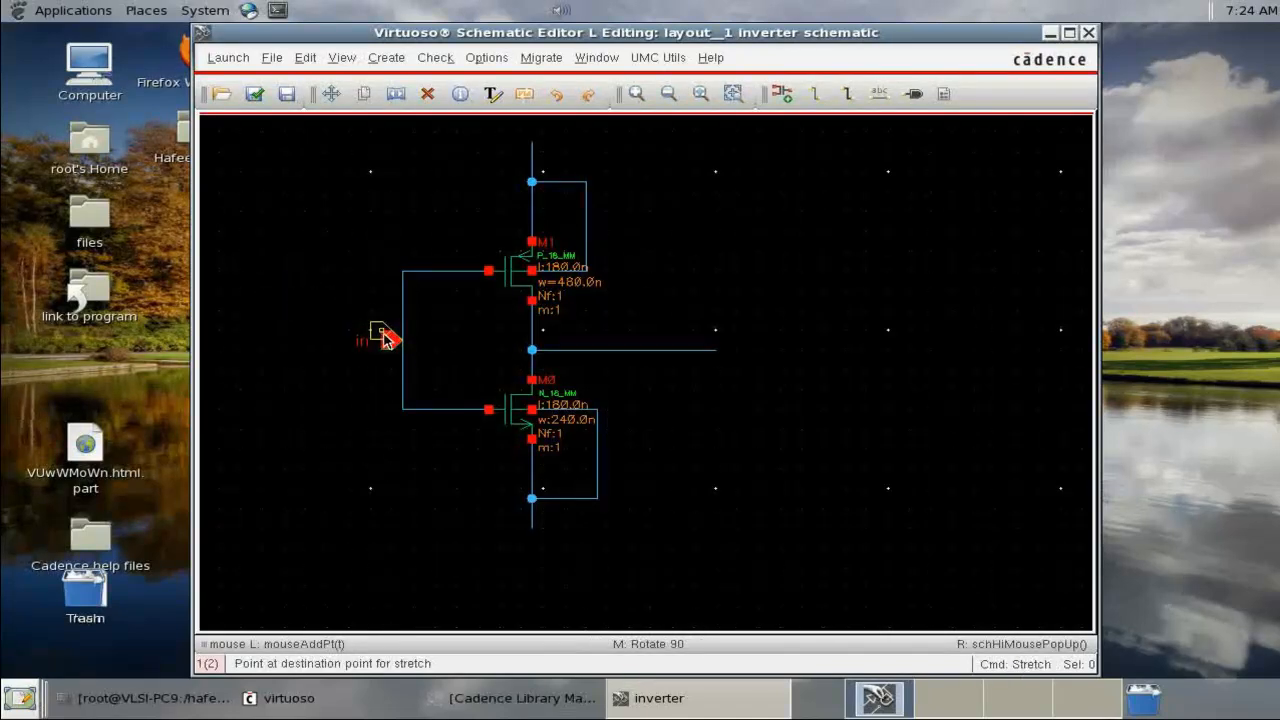
left_click(389, 343)
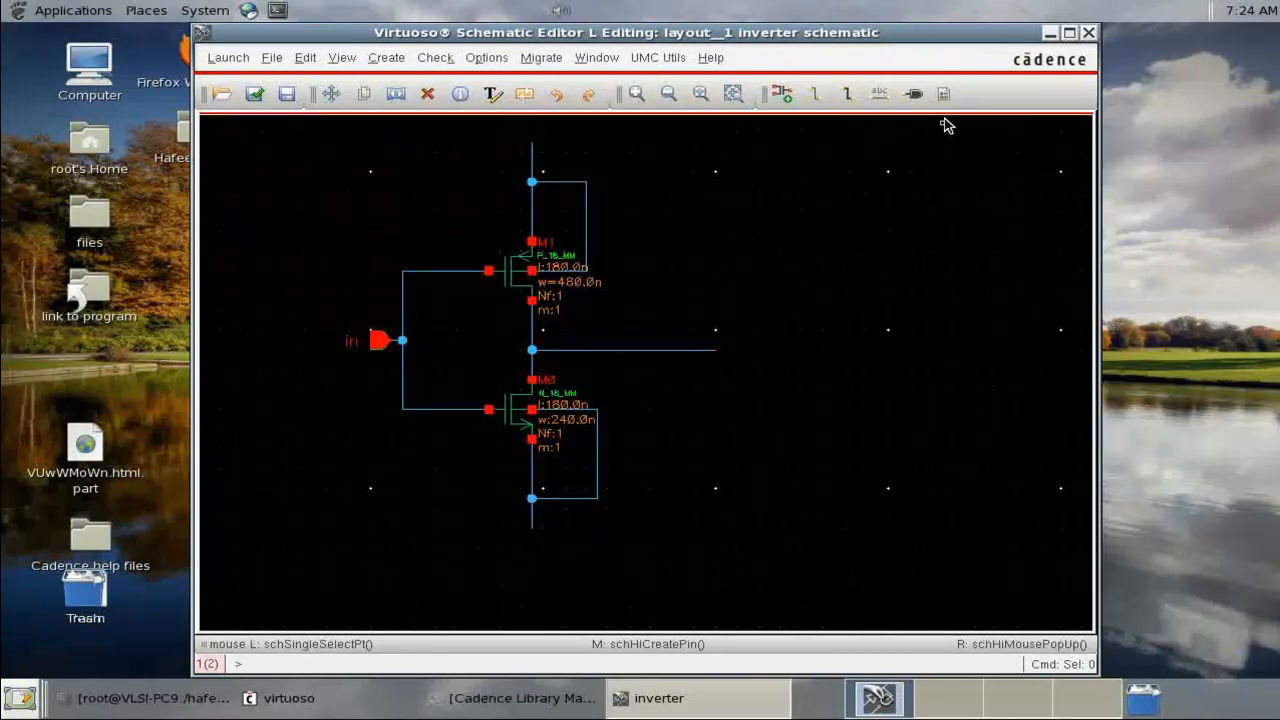
Place a pin named out with output direction at the free end of the output wire.
key("p")
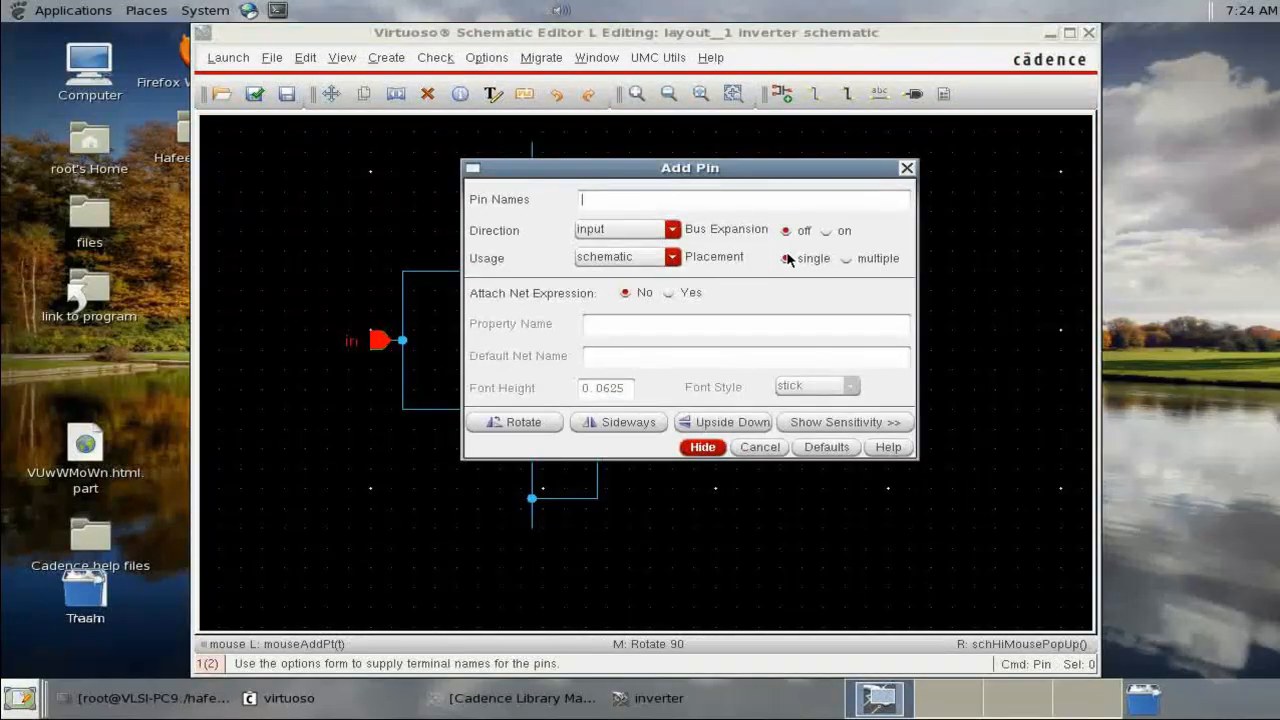
left_click(648, 234)
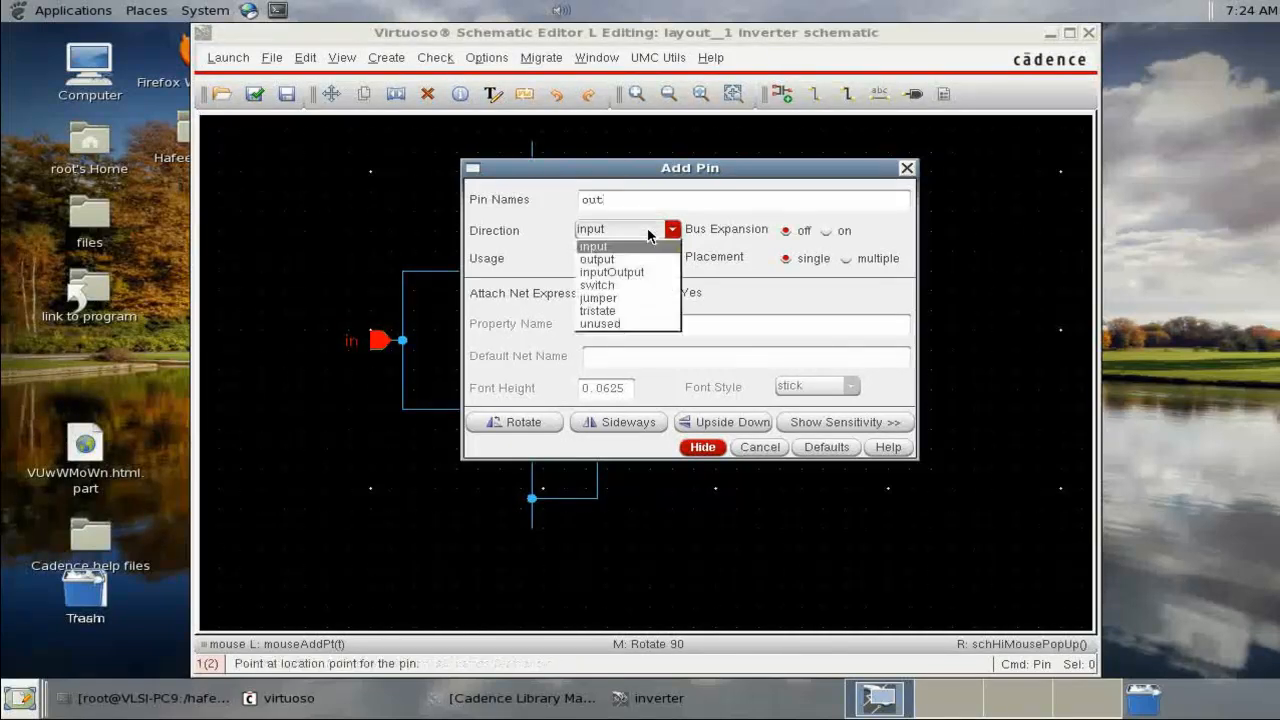
left_click(600, 254)
left_click(702, 447)
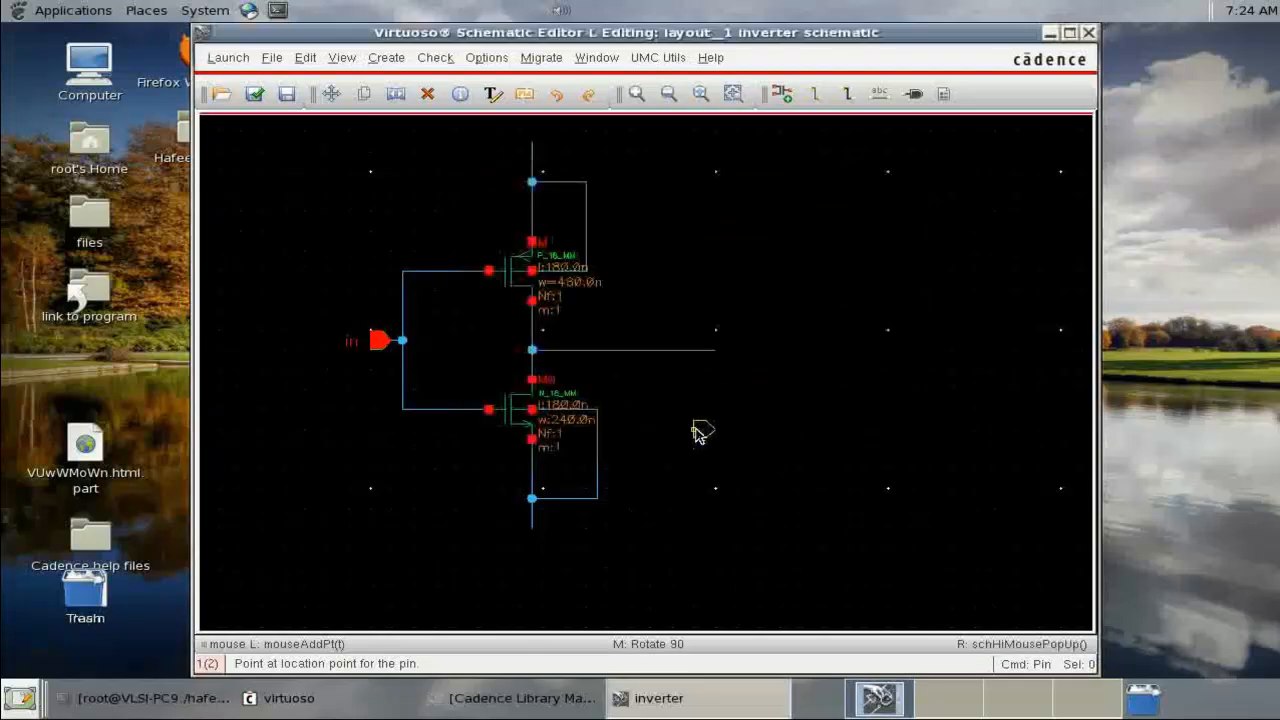
left_click(716, 352)
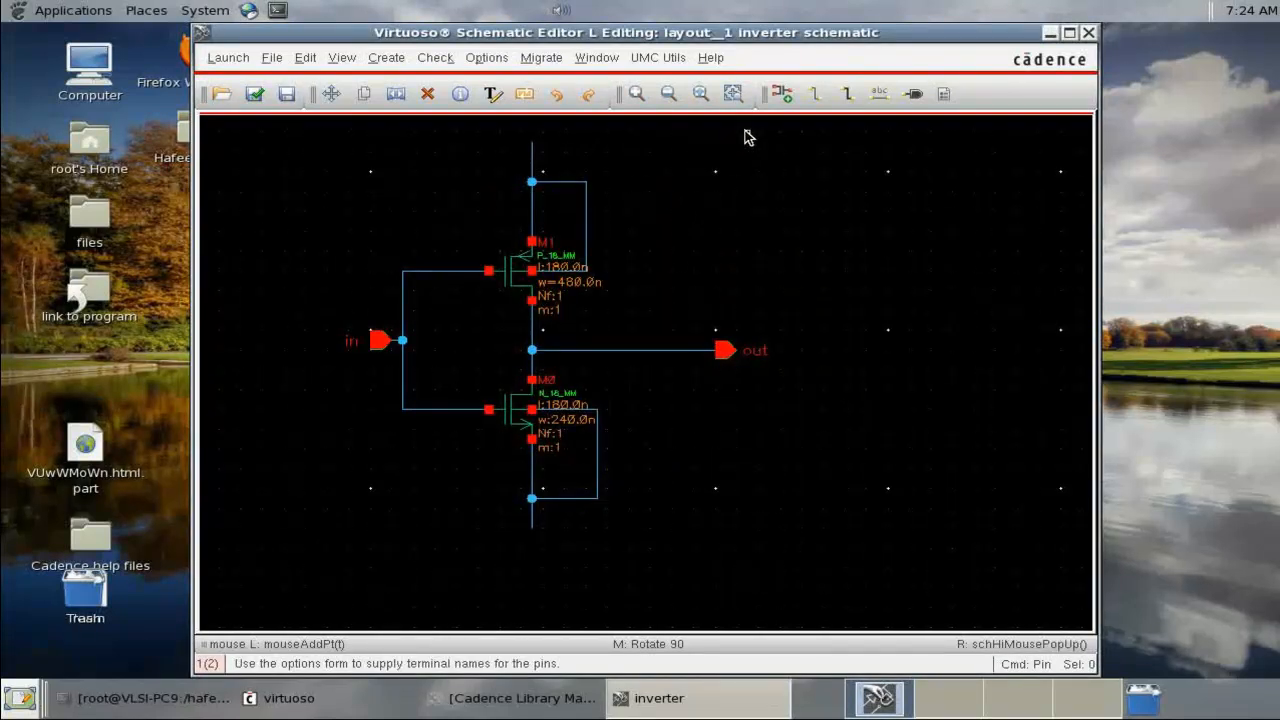
key("Escape")
Place an inputOutput pin named vdd at the upper end of the supply wire.
key("p")
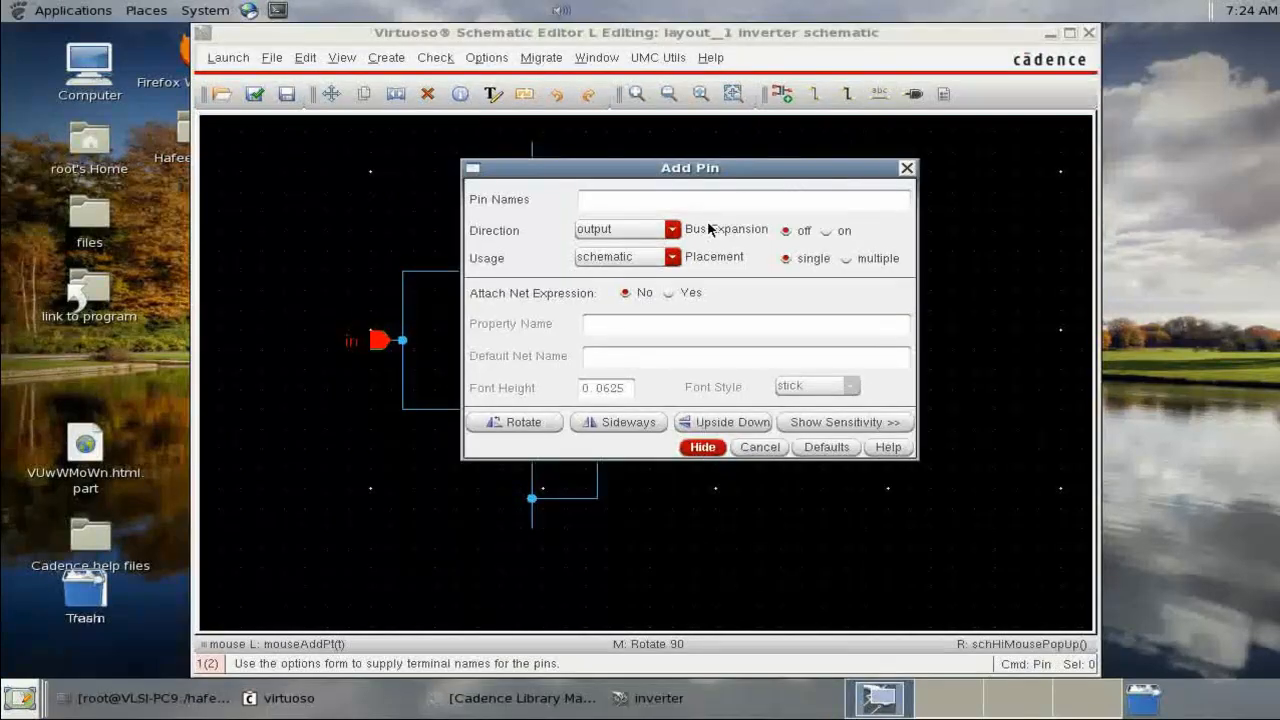
type("vdd")
left_click(672, 229)
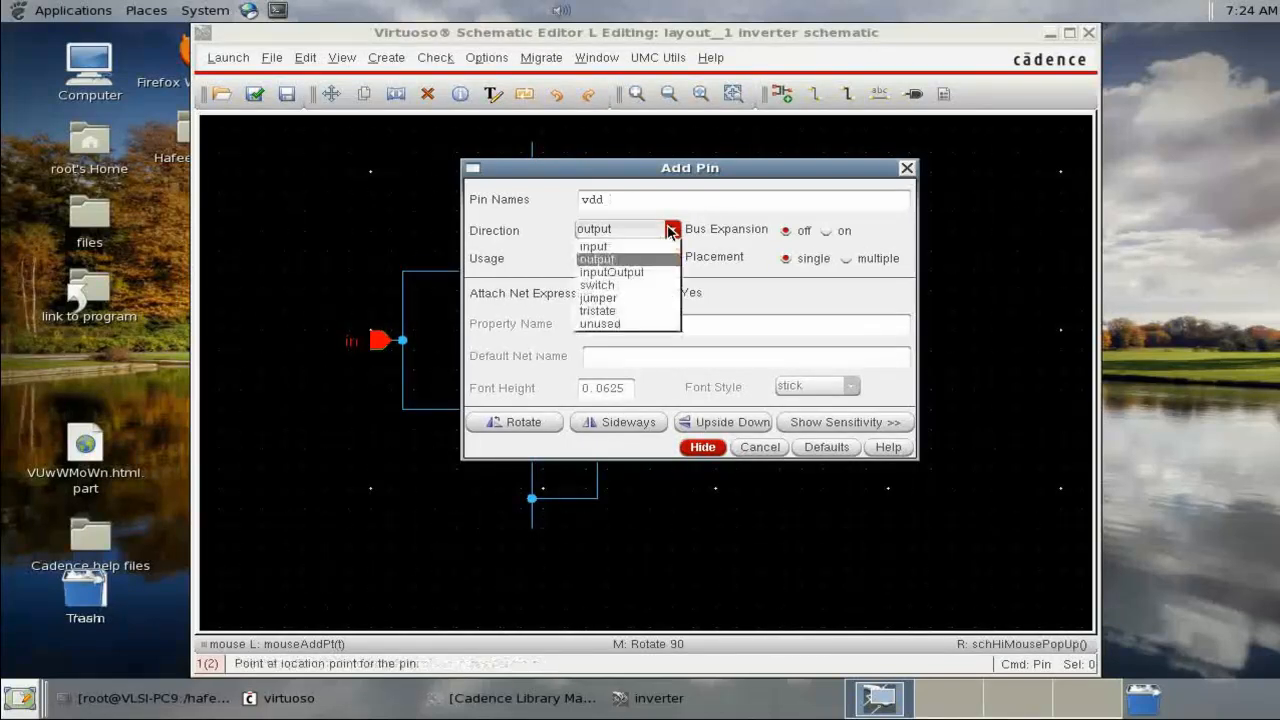
left_click(626, 272)
left_click(702, 447)
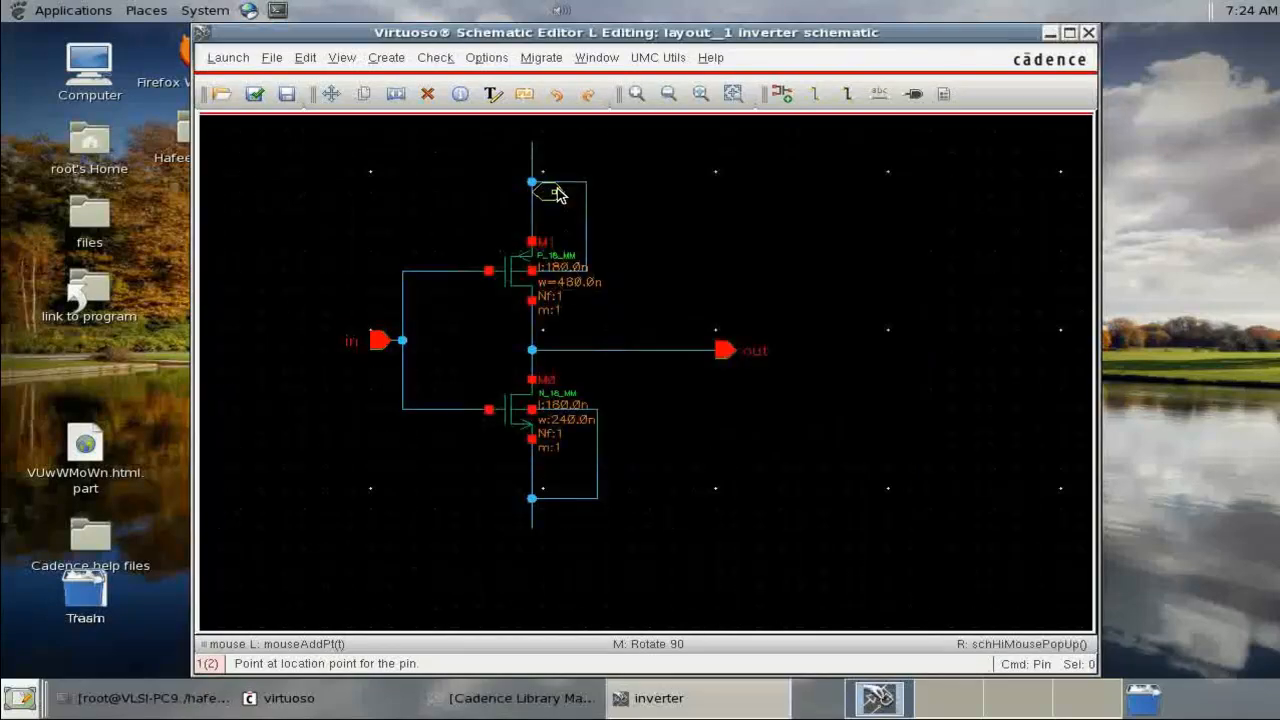
left_click(528, 142)
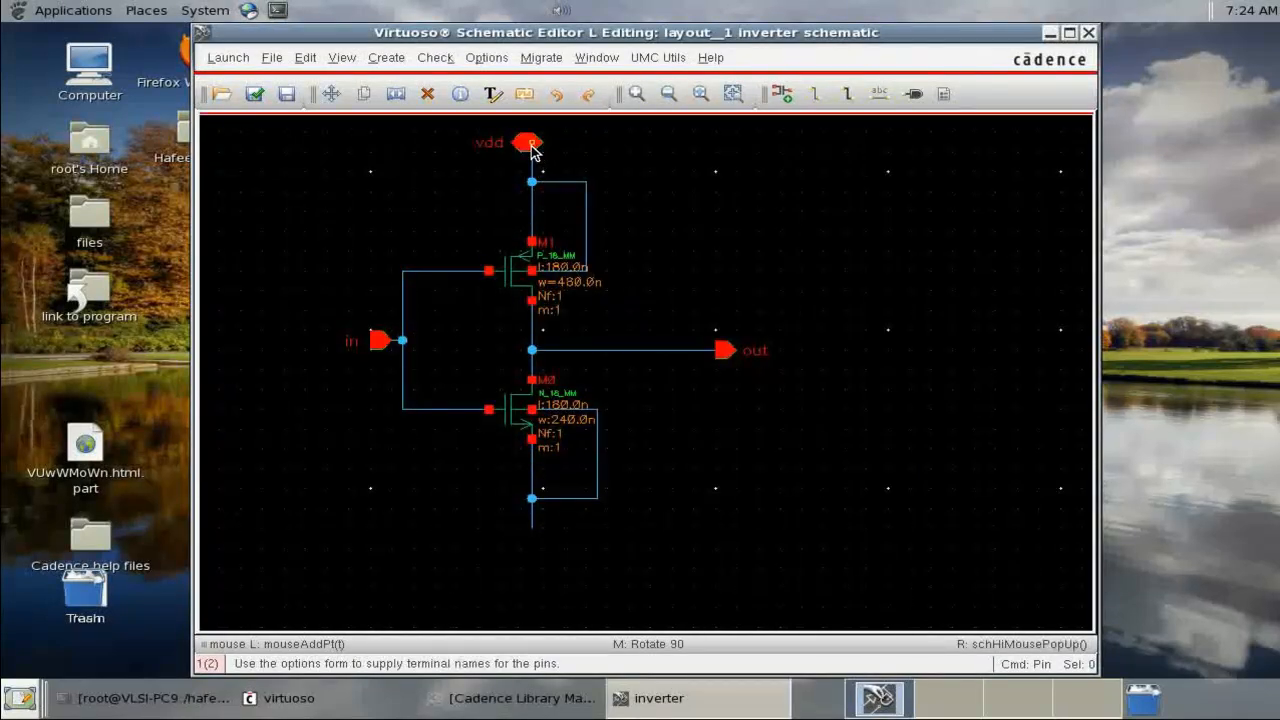
key("Escape")
Place an inputOutput pin named gnd at the lower end of the ground wire, and check and save the schematic.
left_click(913, 93)
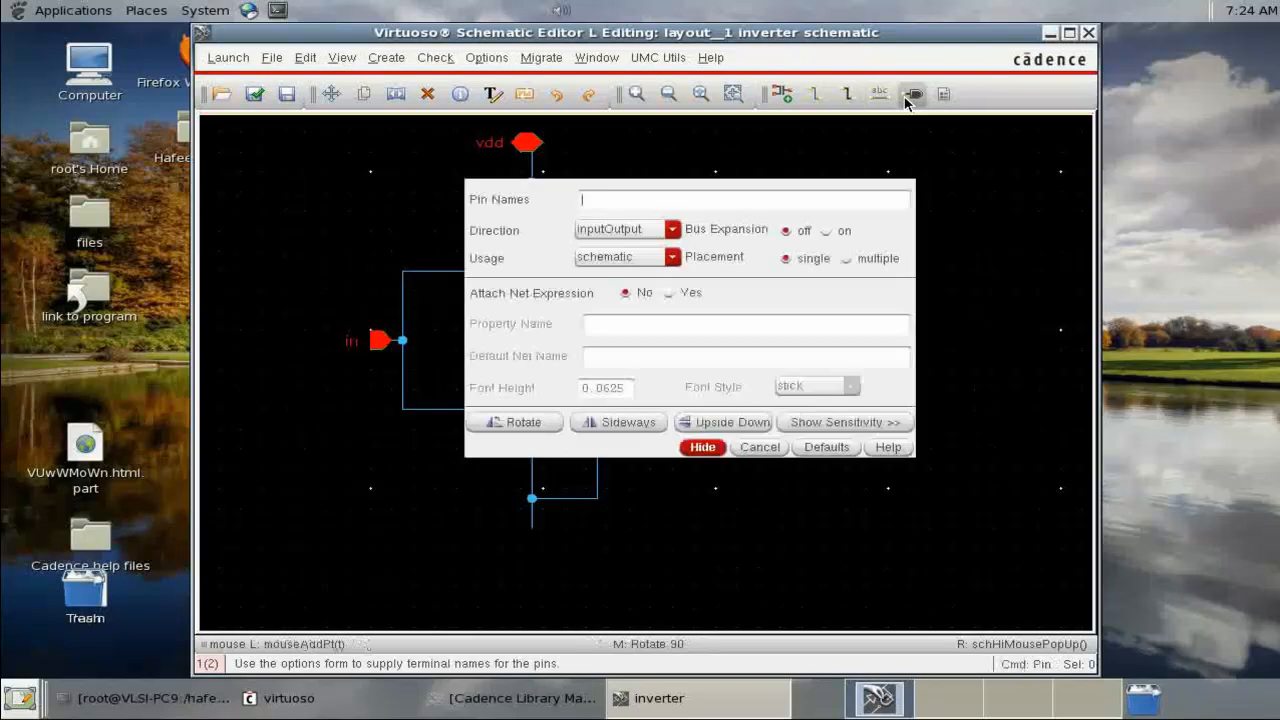
type("gnd")
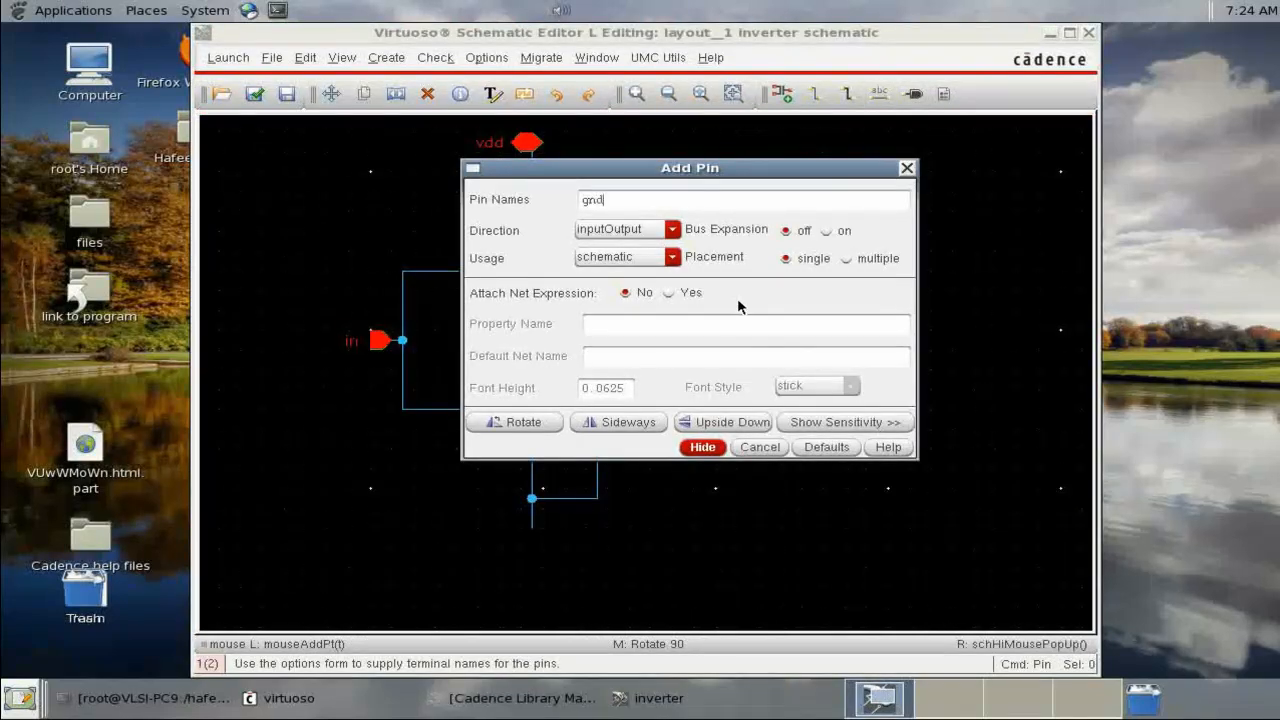
left_click(703, 447)
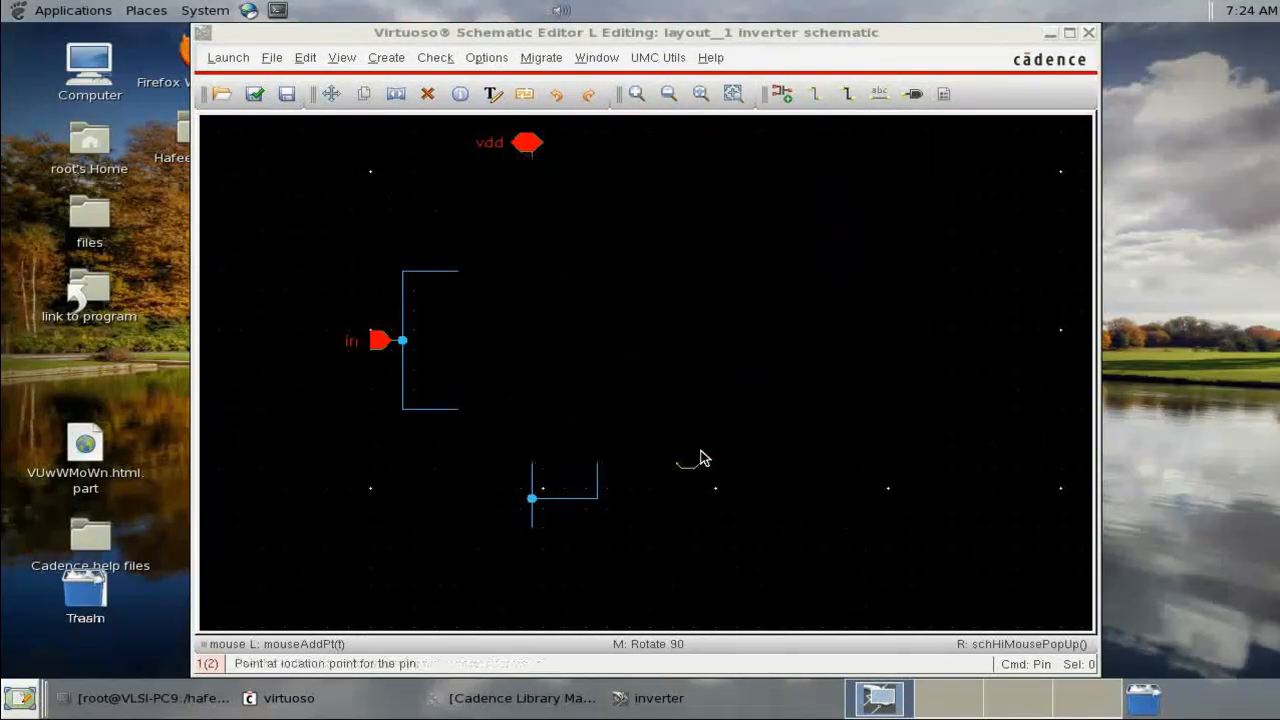
left_click(530, 529)
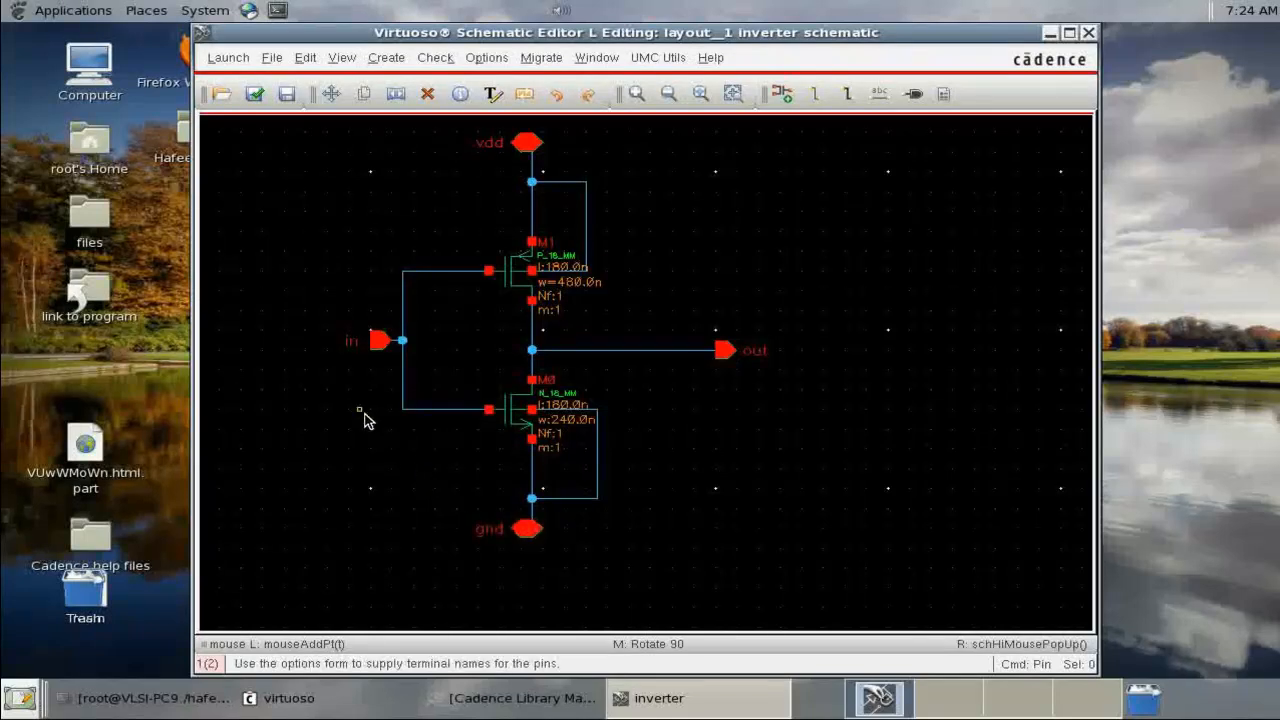
left_click(244, 97)
Create a symbol cellview from the inverter schematic and proceed to the symbol generation options.
left_click(380, 59)
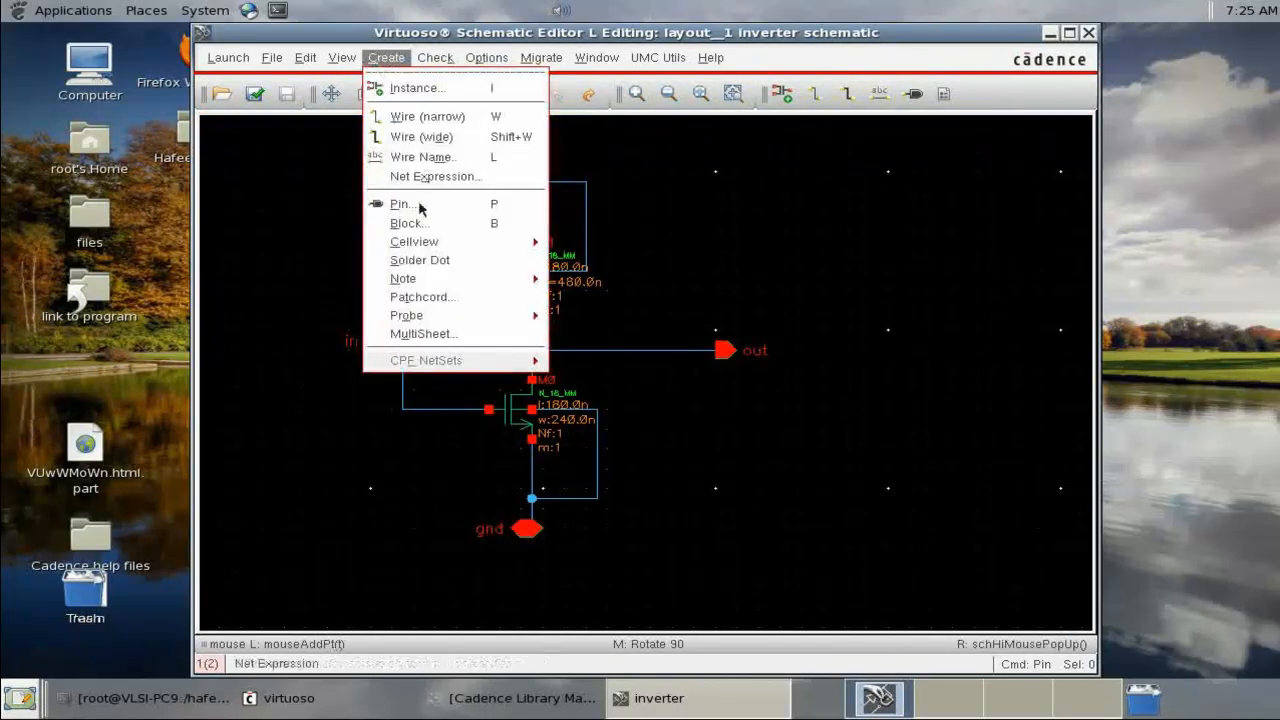
mouse_move(437, 243)
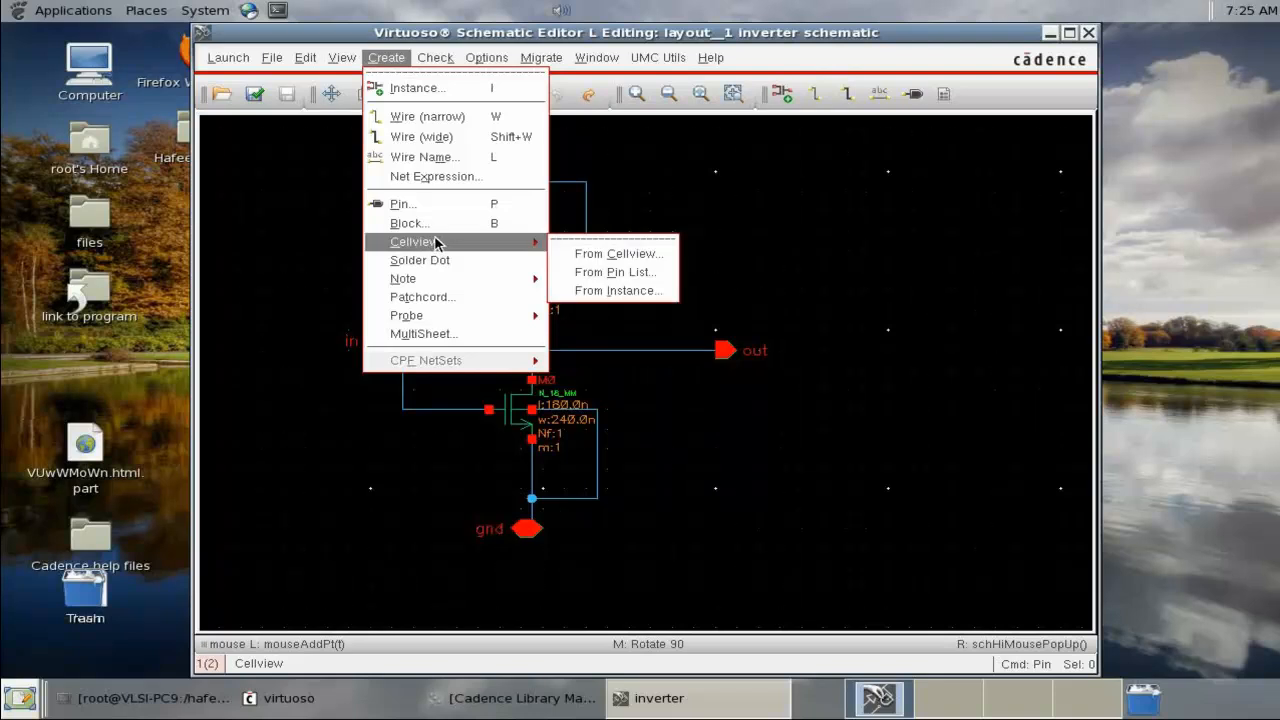
left_click(590, 254)
left_click(660, 340)
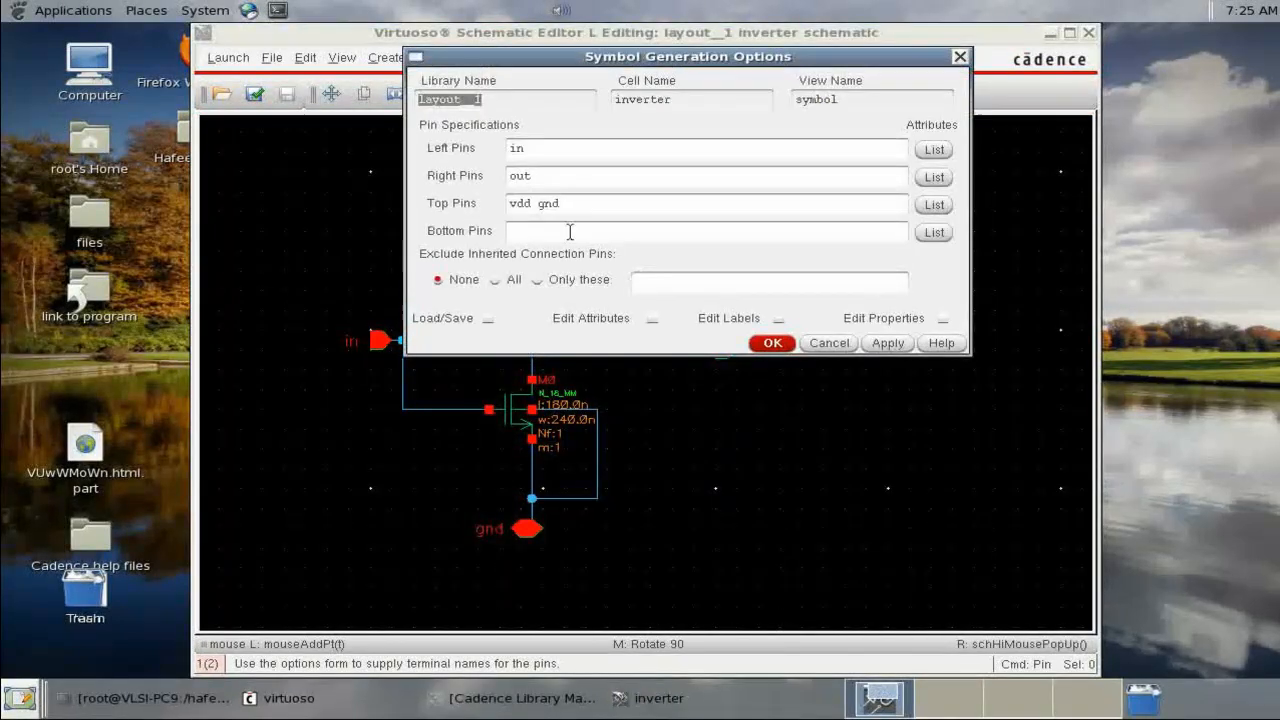
Move gnd from the top pins to the bottom pins and generate the inverter symbol.
double_click(551, 203)
right_click(542, 204)
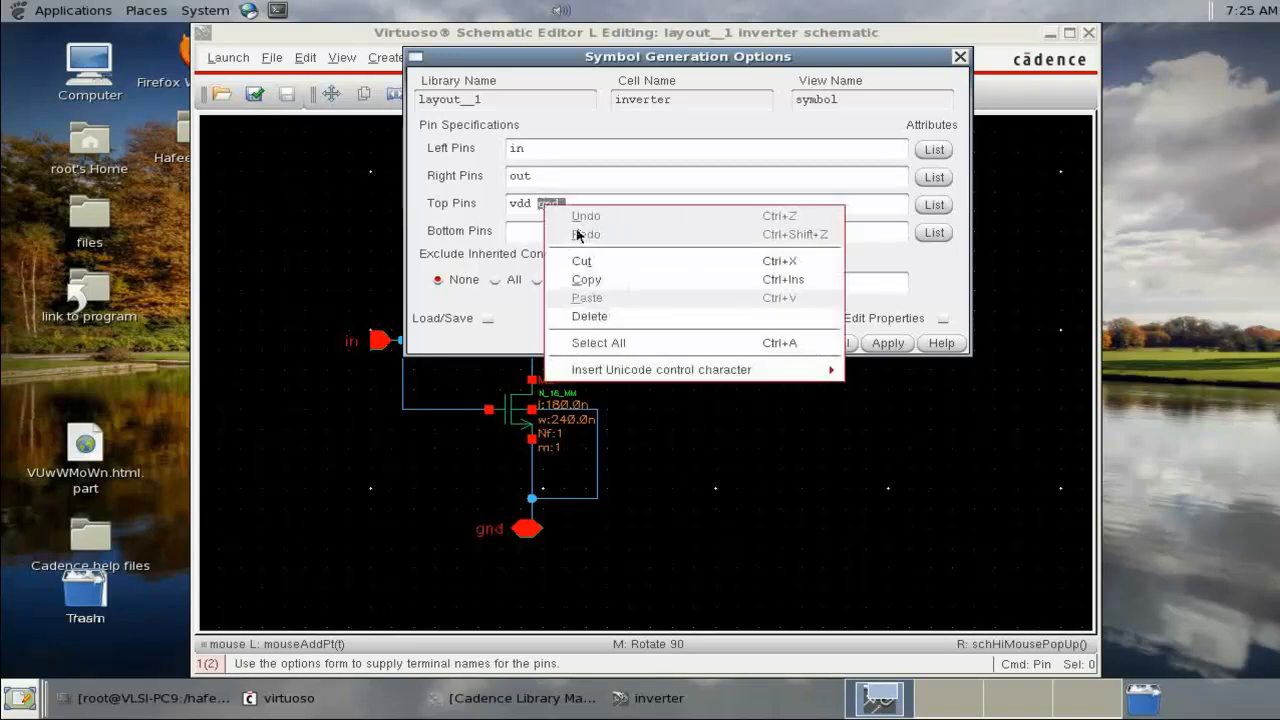
left_click(585, 260)
right_click(514, 238)
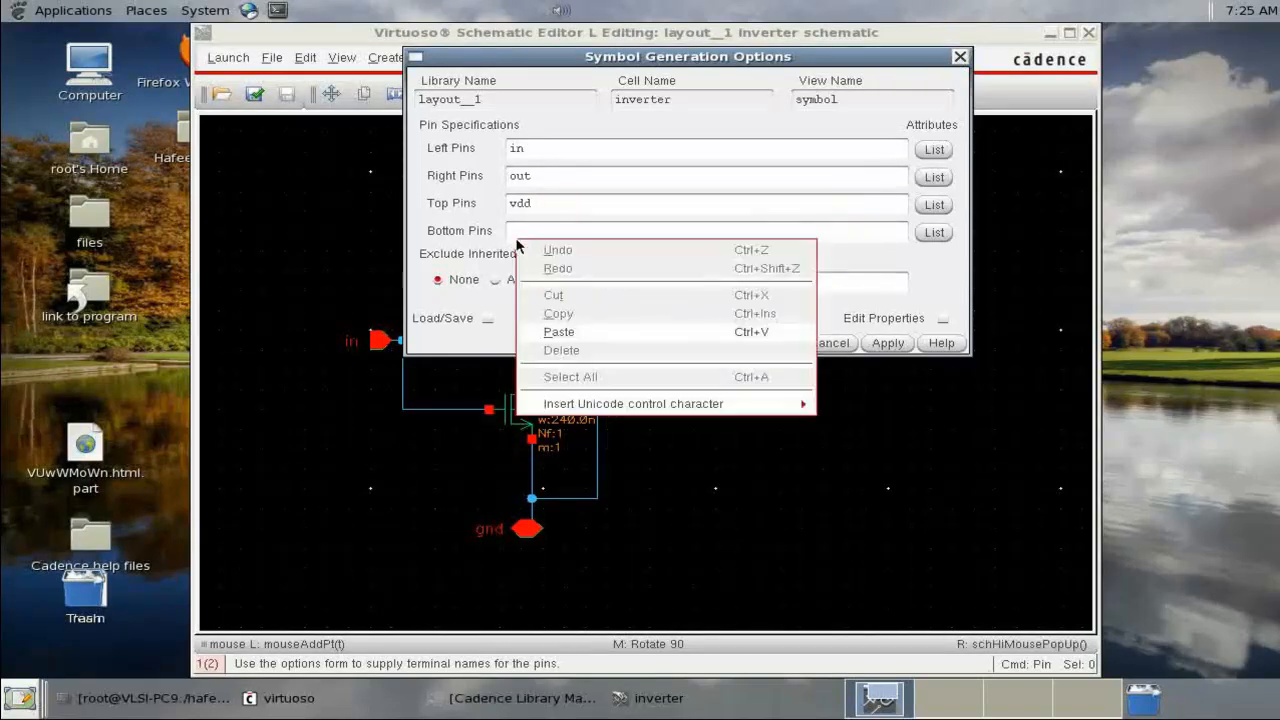
left_click(552, 333)
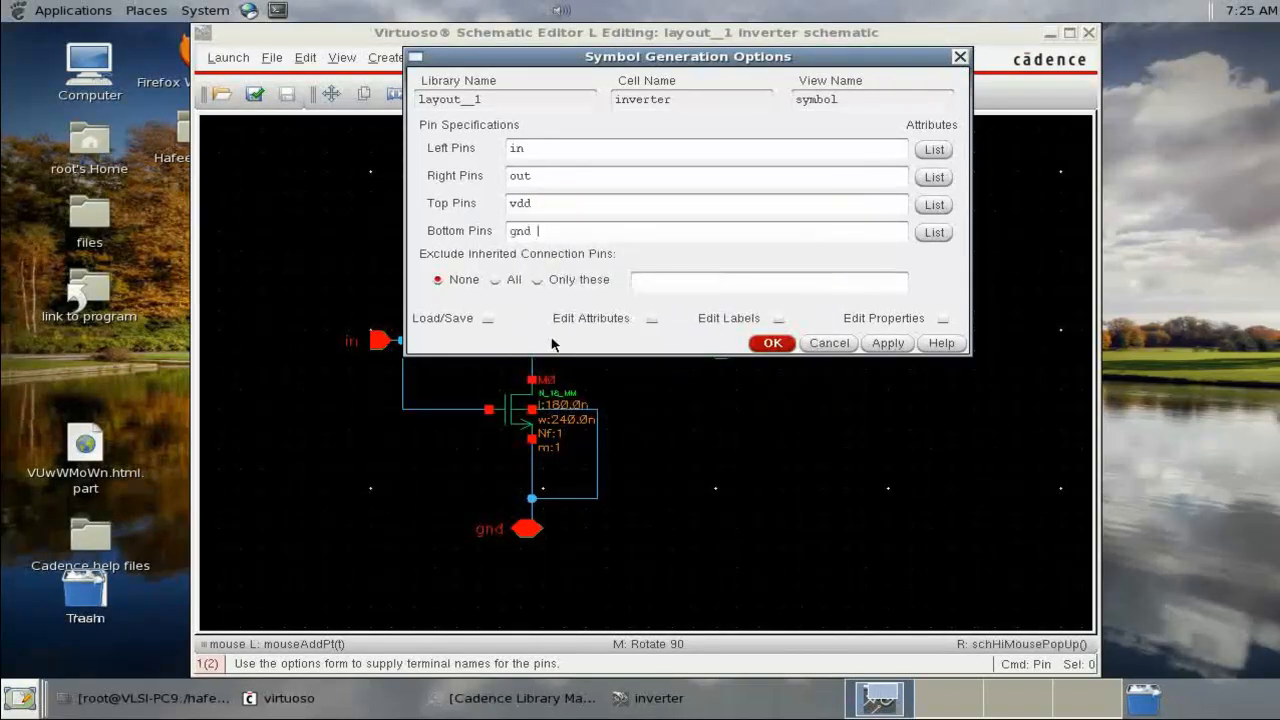
left_click(772, 343)
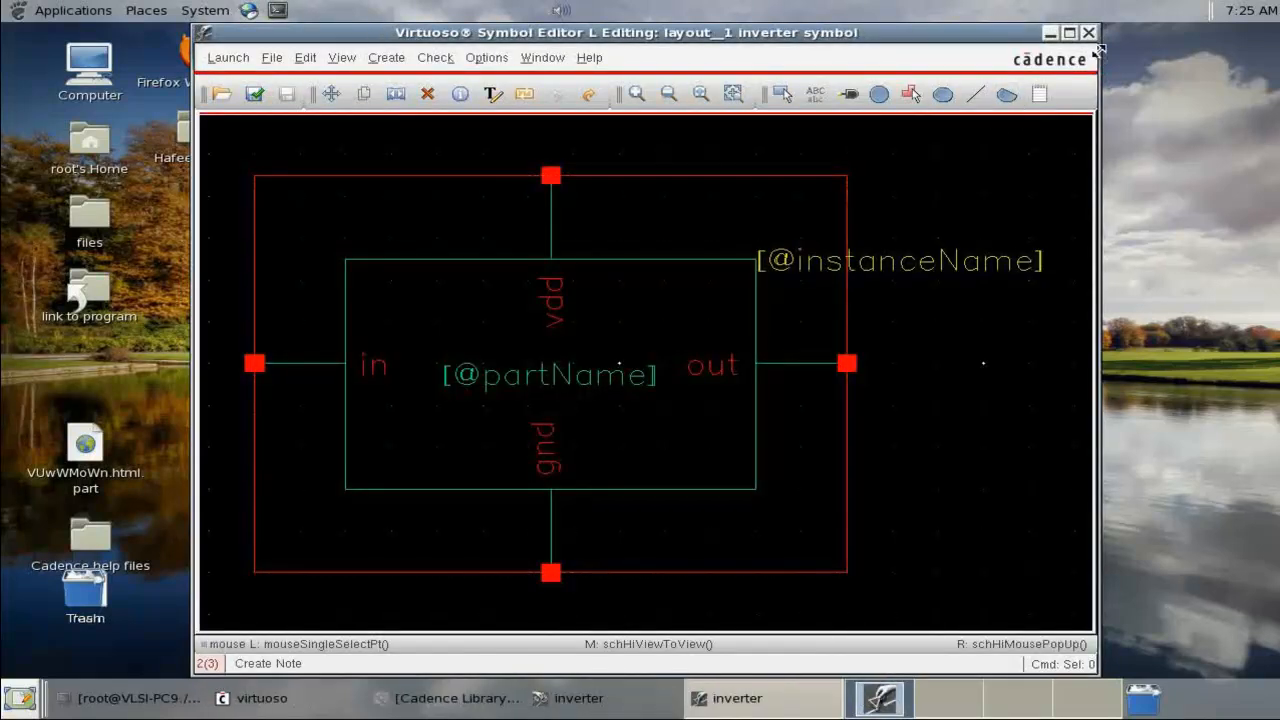
left_click(1069, 32)
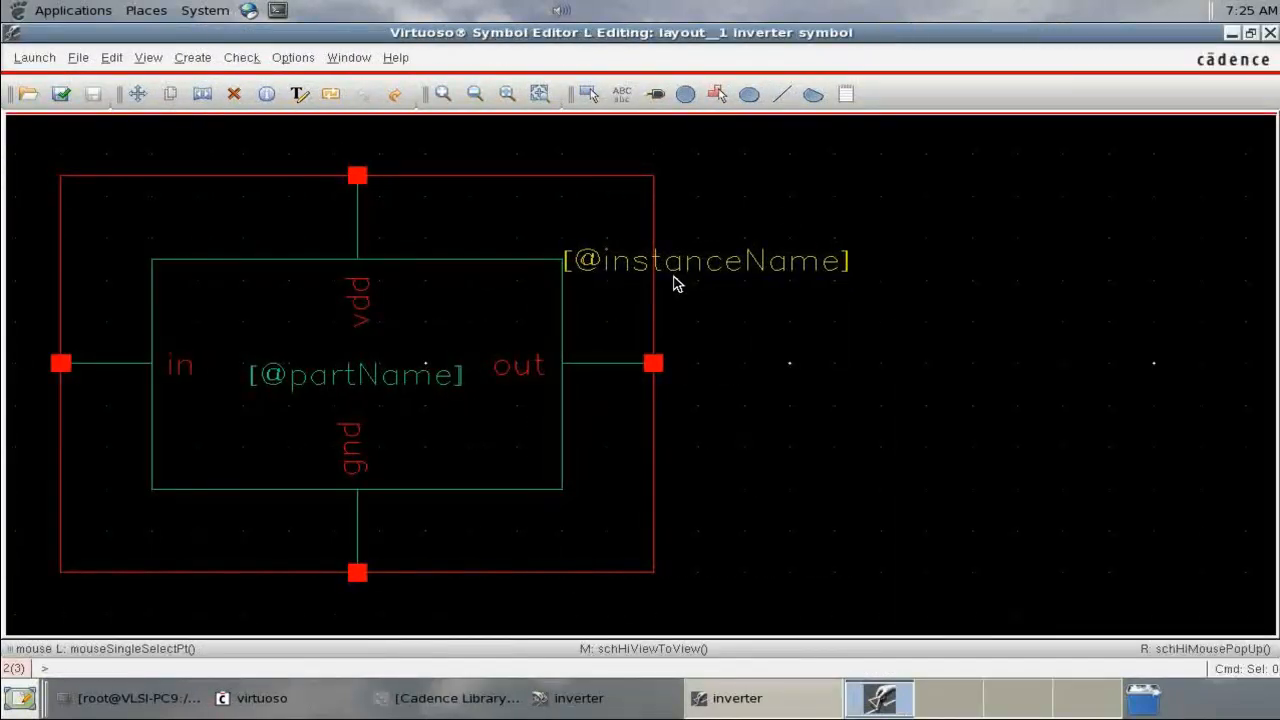
key("f")
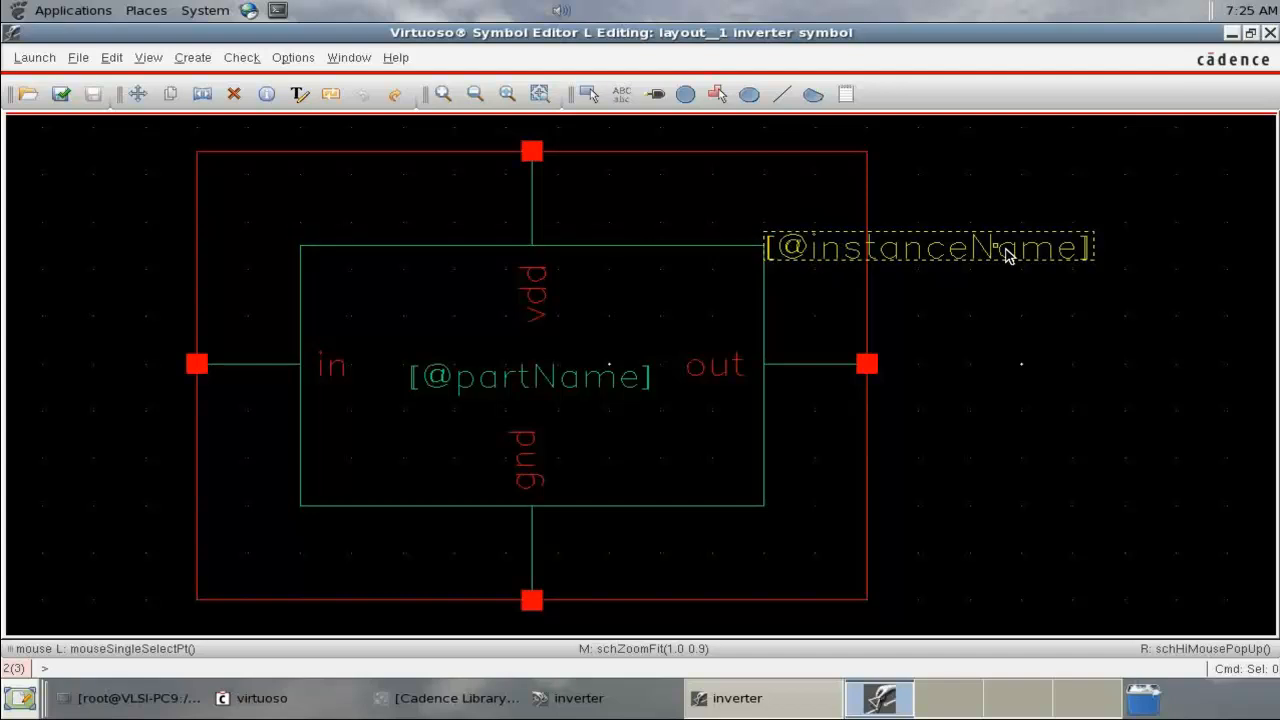
key("Delete")
left_click(588, 381)
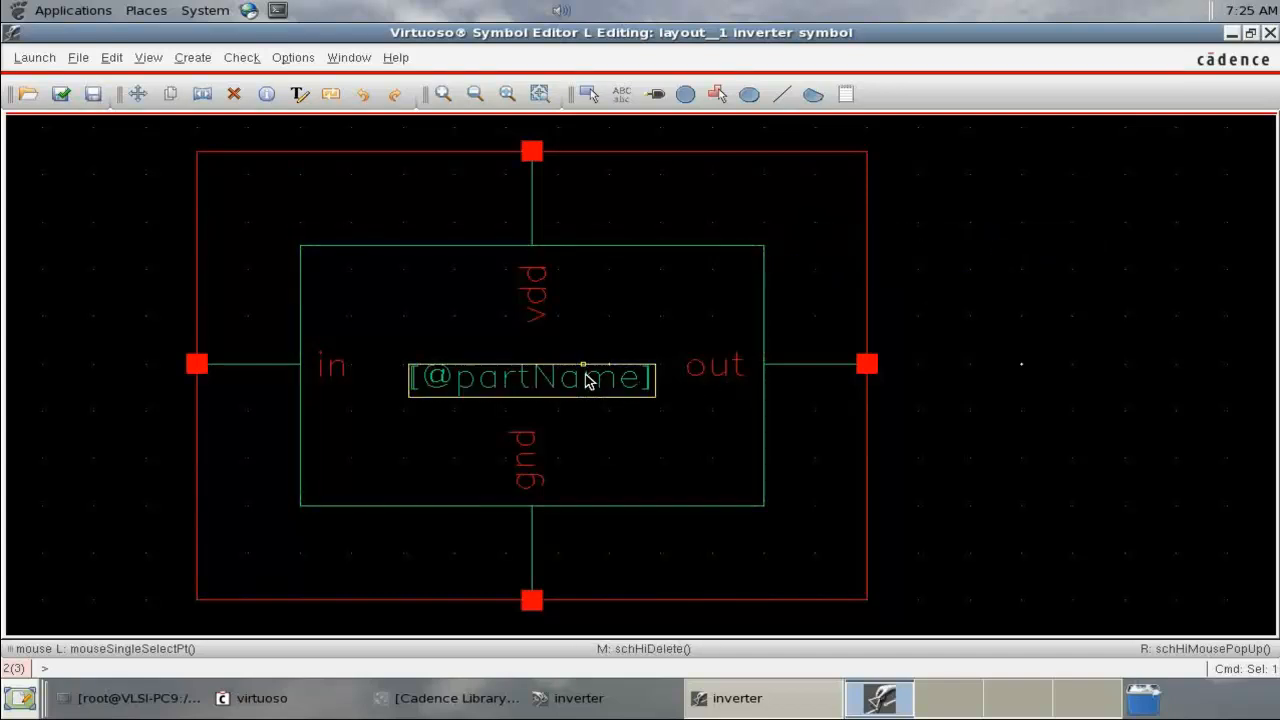
key("q")
key("BackSpace")
key("BackSpace")
key("BackSpace")
key("BackSpace")
key("BackSpace")
key("BackSpace")
key("BackSpace")
key("BackSpace")
key("BackSpace")
key("BackSpace")
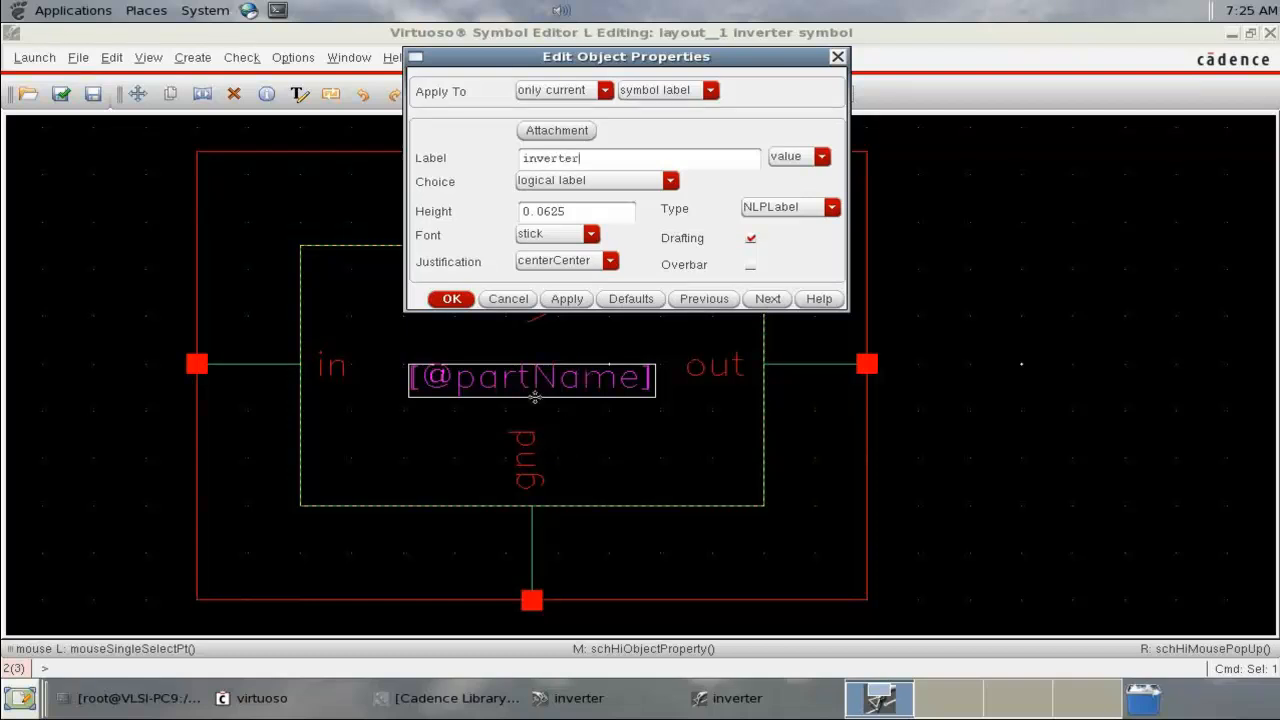
left_click(452, 298)
Delete the green body rectangle and the red selection box around the symbol.
left_click(709, 515)
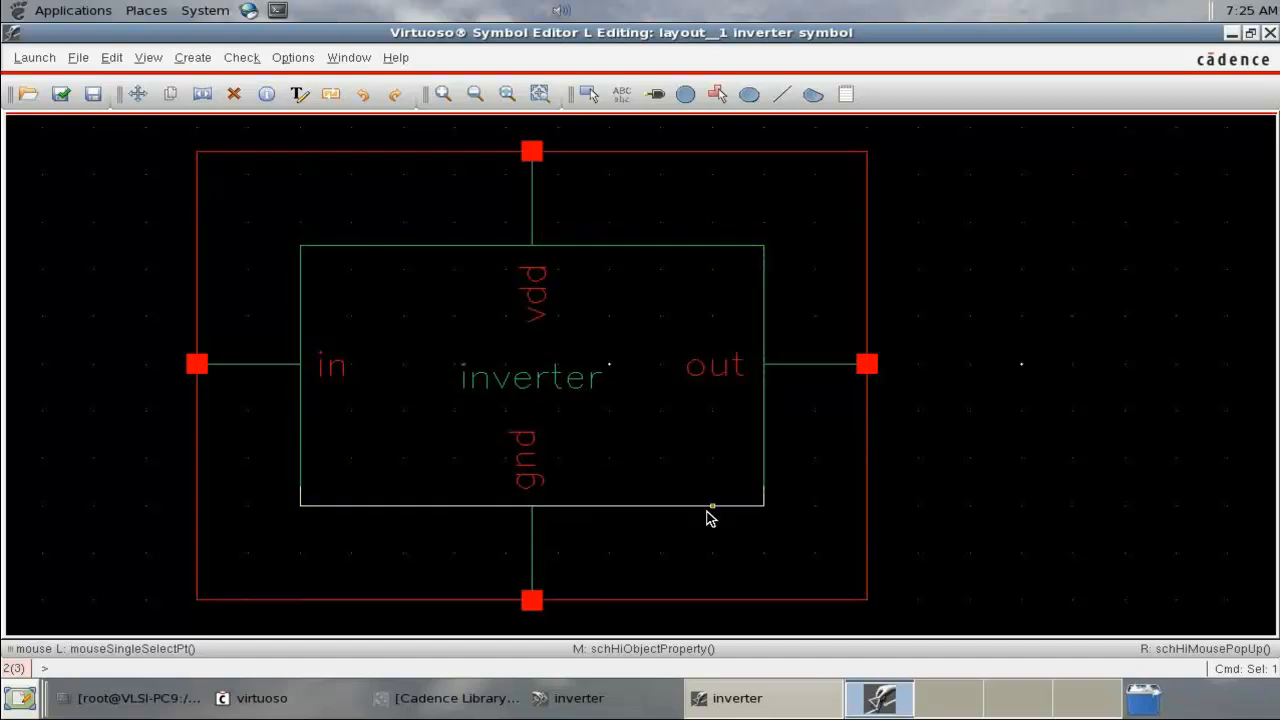
key("Delete")
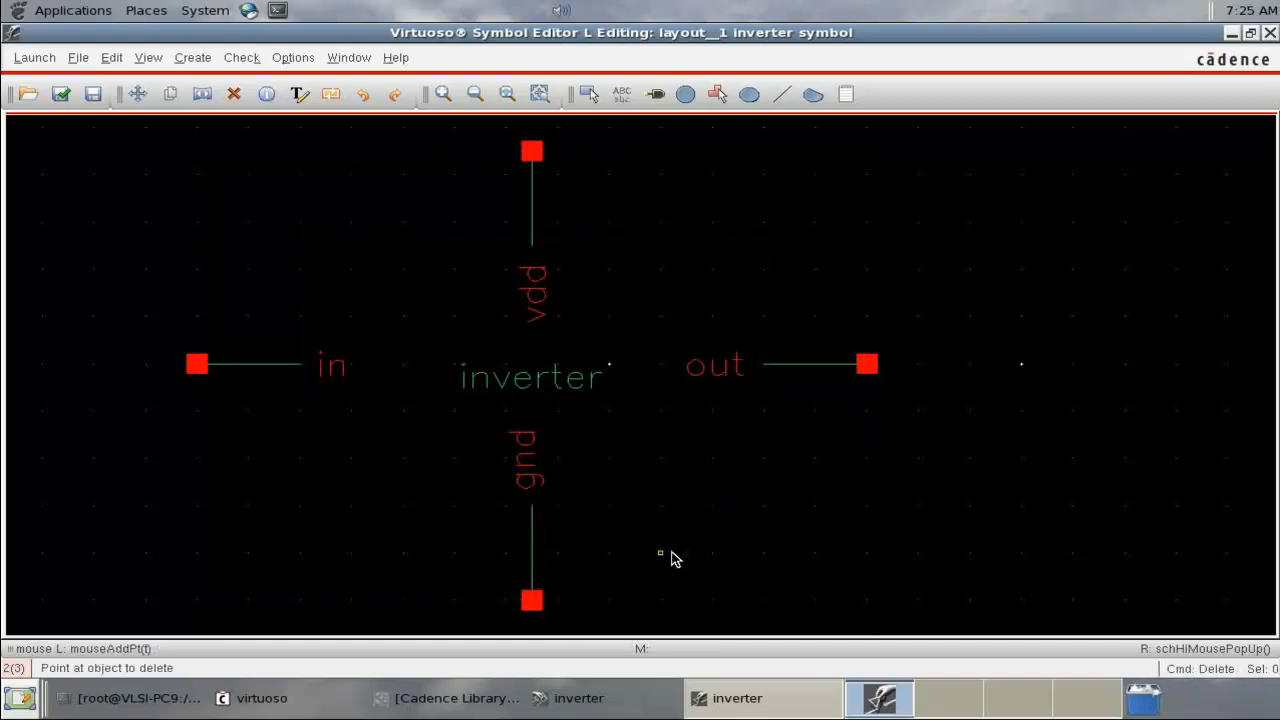
Draw a closed triangle with the Line shape, its vertical side at the in pin's line end and its tip pointing toward out.
left_click(192, 57)
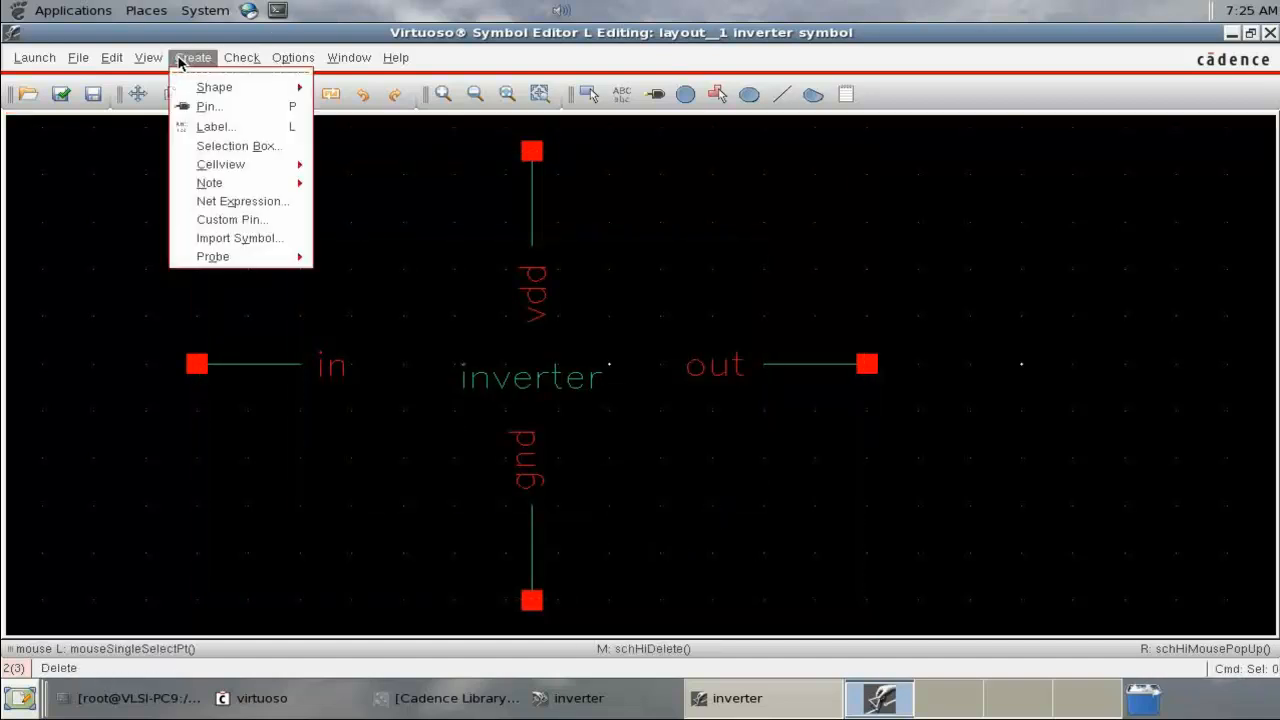
mouse_move(199, 93)
left_click(355, 98)
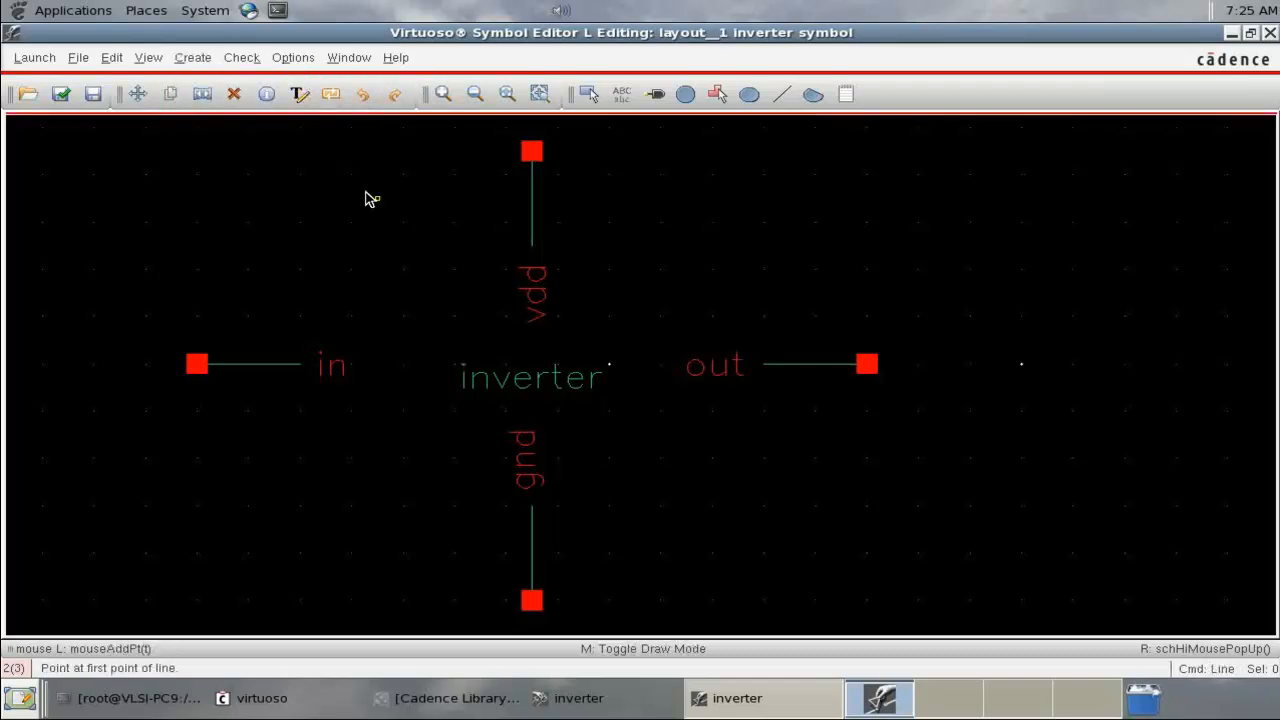
left_click(302, 294)
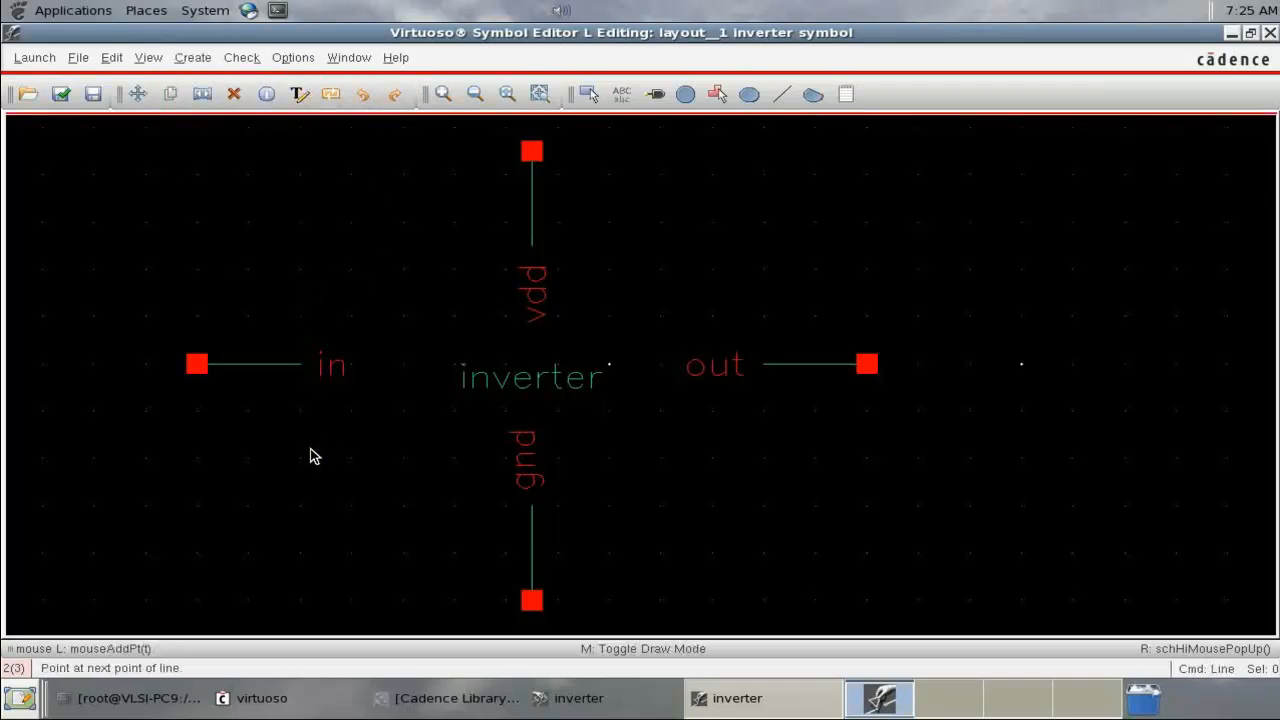
left_click(301, 437)
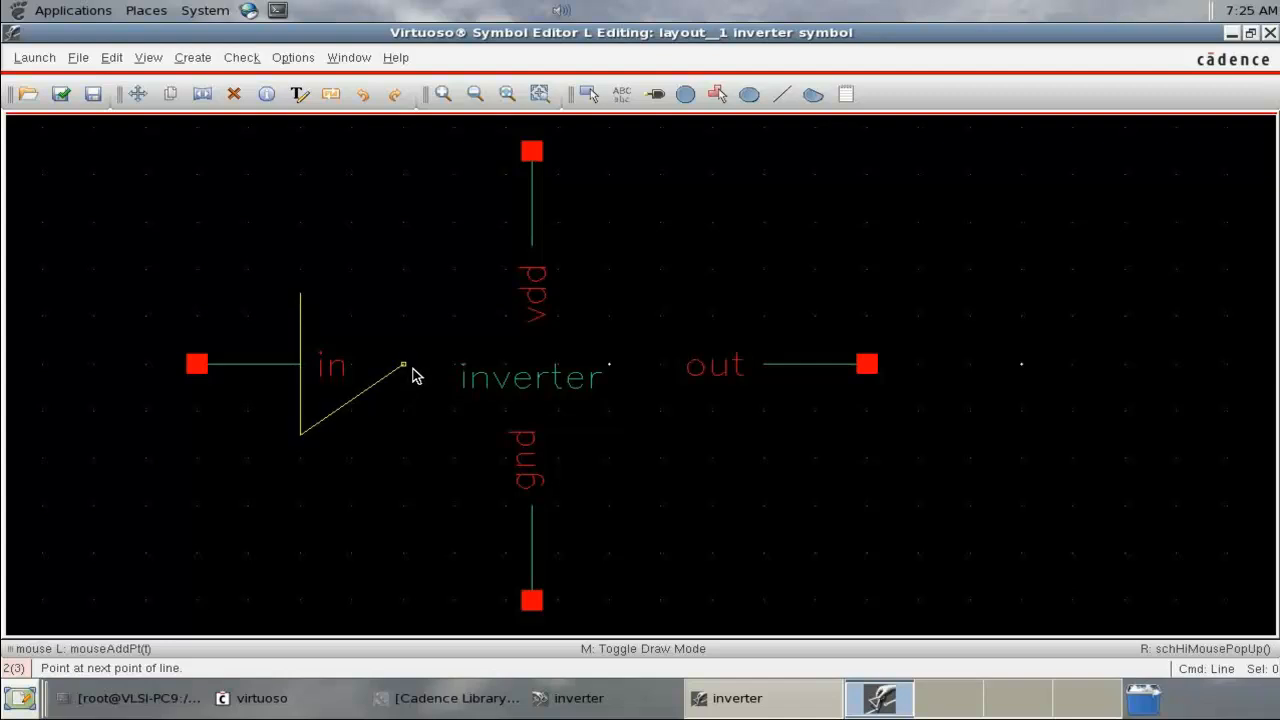
left_click(430, 365)
left_click(301, 294)
key("Escape")
Move the in label out of the triangle to just above the input pin line.
left_click(338, 376)
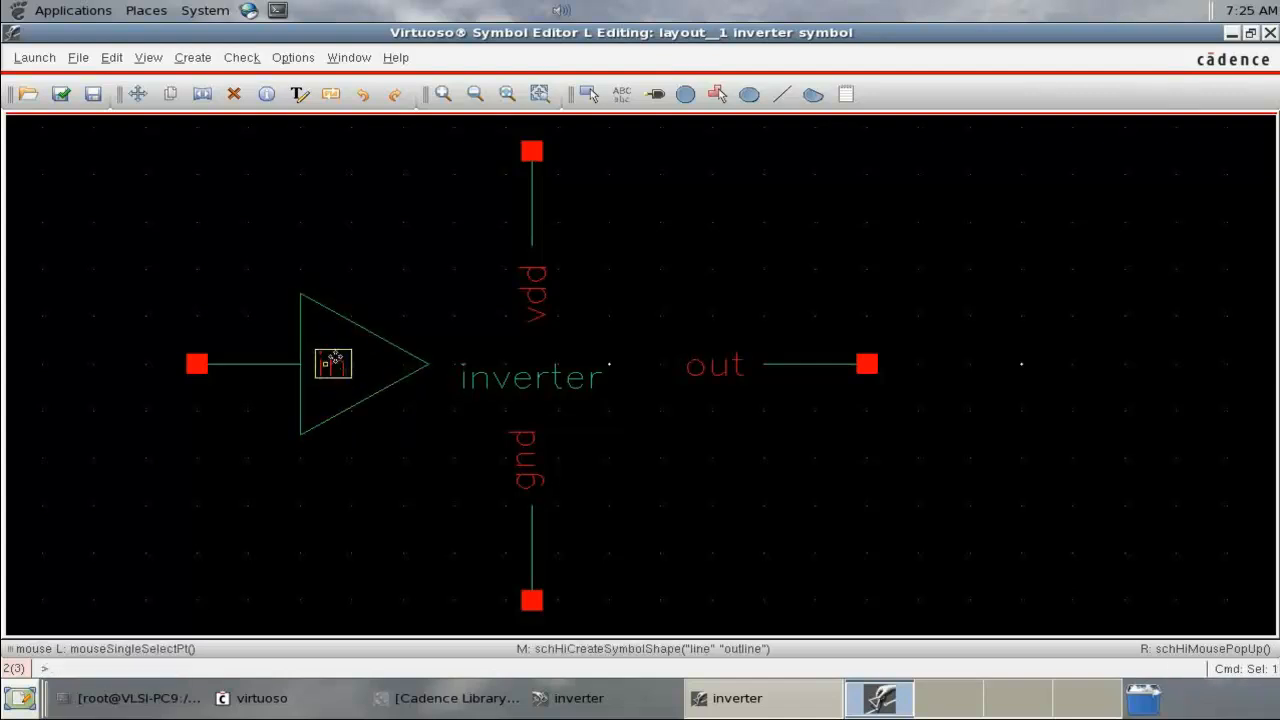
key("m")
left_click(214, 326)
Move the inverter label onto the triangle and undo the deletion of the in label.
left_click(520, 386)
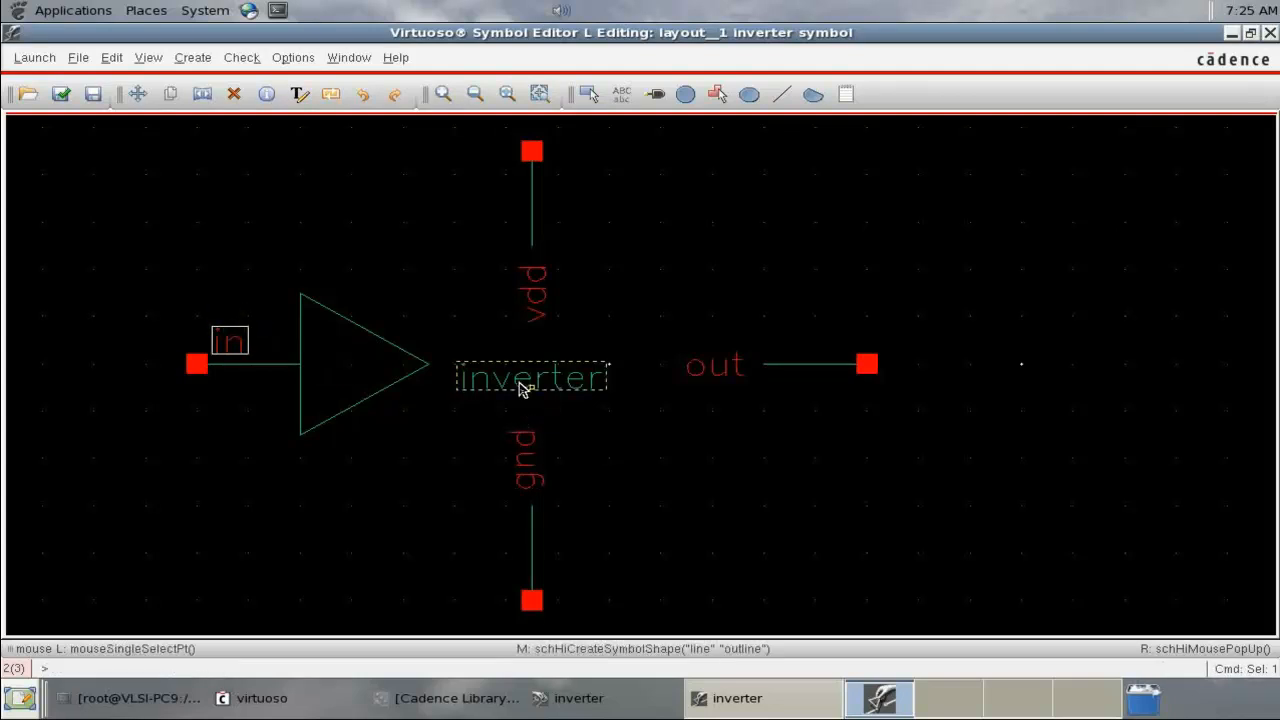
key("m")
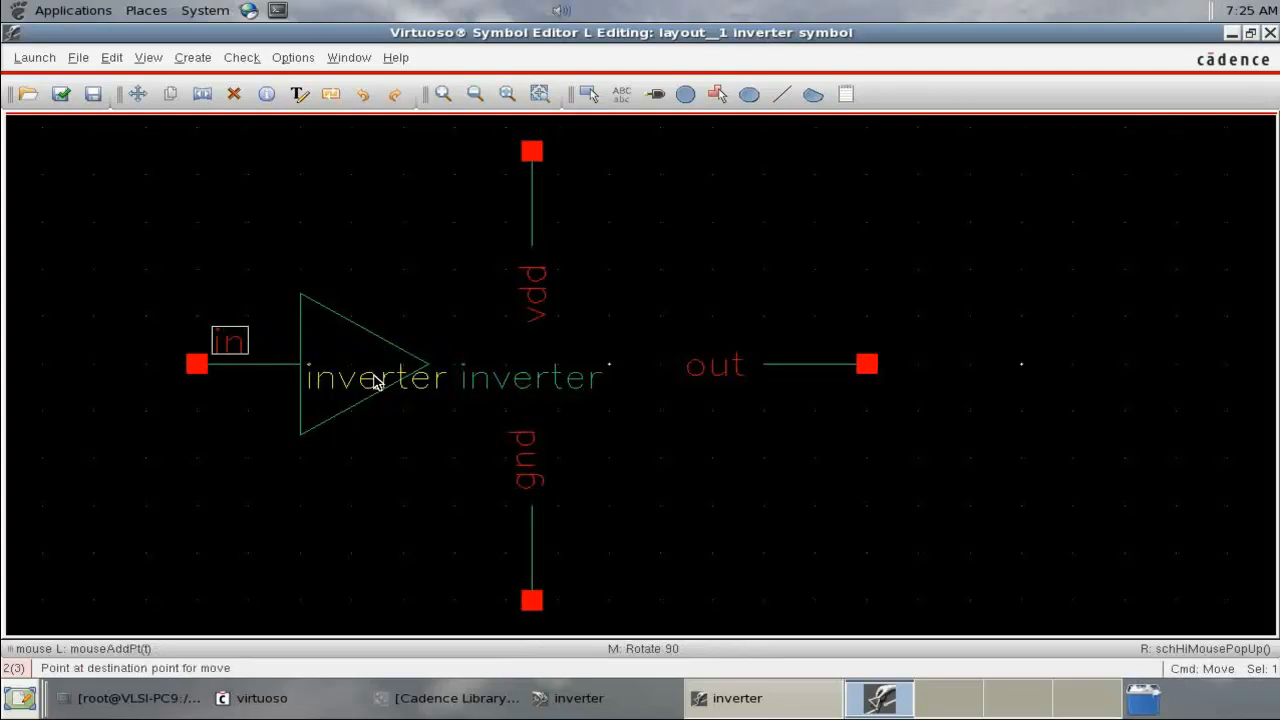
left_click(370, 376)
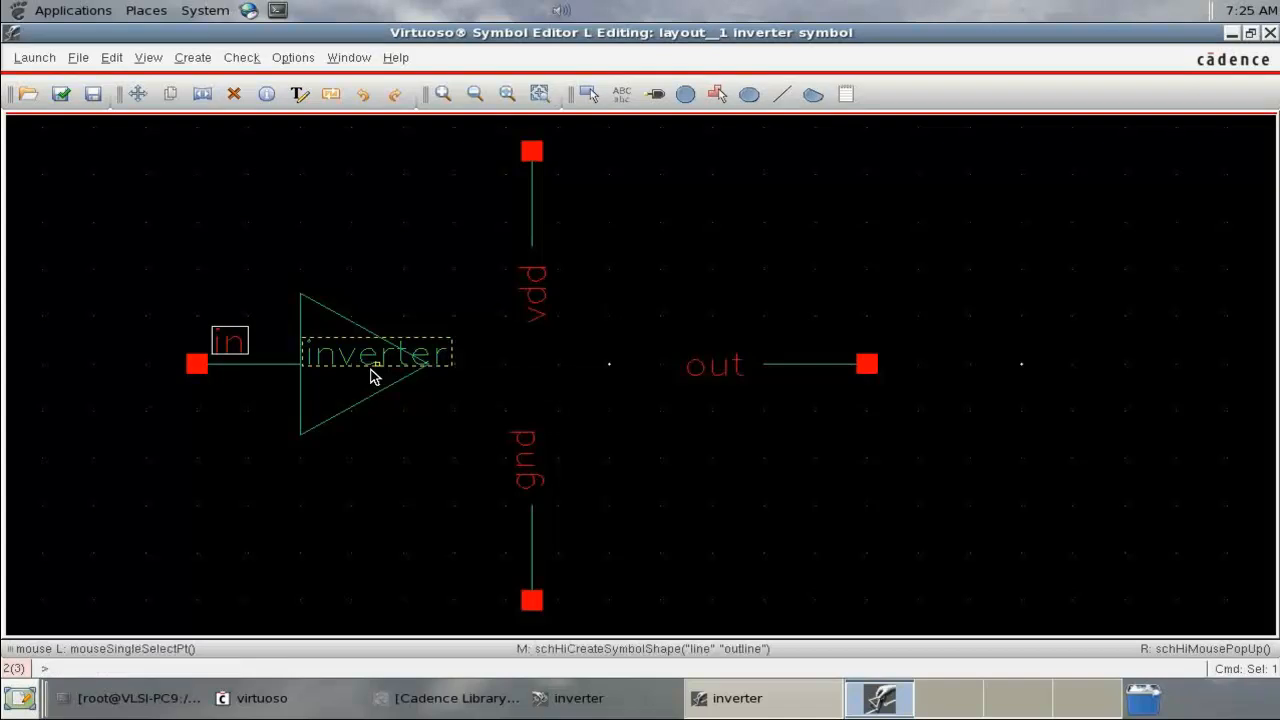
key("Delete")
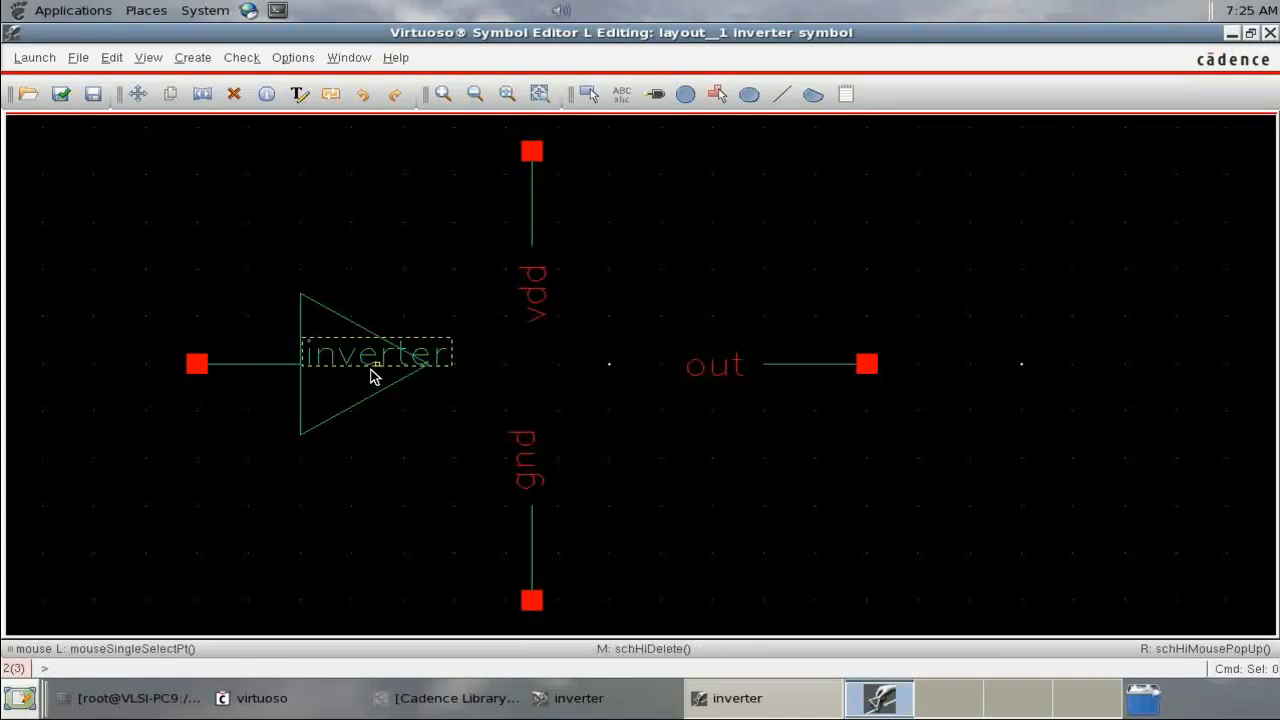
key("u")
Delete the inverter label lying over the triangle.
left_click(350, 347)
key("Delete")
key("Delete")
key("Escape")
Move the vdd and gnd labels outward so that each lies along its own pin line.
left_click_drag(534, 289, 524, 208)
left_click(524, 208)
left_click(540, 492)
left_click_drag(551, 503, 540, 578)
Move the vdd pin group onto the triangle's upper edge and the gnd pin group onto its lower edge.
left_click_drag(480, 126, 662, 278)
left_click_drag(534, 194, 346, 279)
left_click(500, 521)
left_click_drag(470, 468, 586, 624)
left_click_drag(523, 540, 350, 484)
Place the out label above its pin line and move the whole out pin group close to the triangle's tip.
left_click(705, 390)
left_click_drag(705, 390, 808, 366)
left_click_drag(716, 291, 1000, 464)
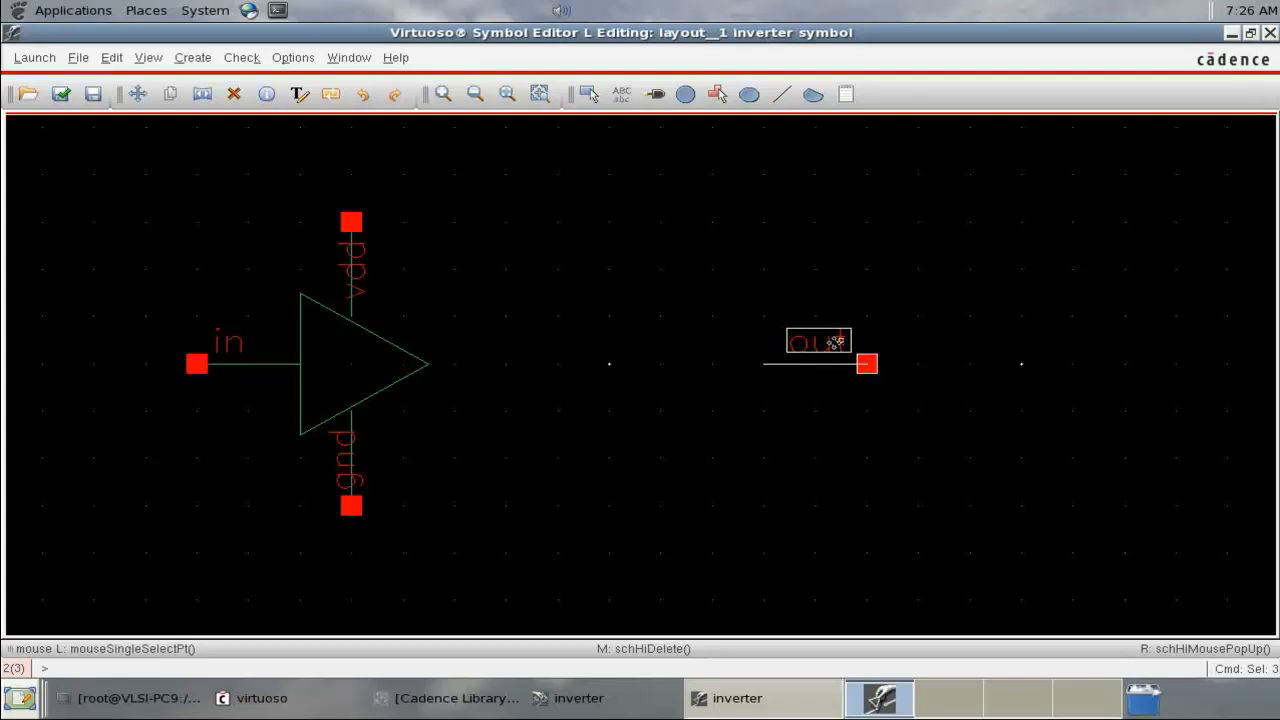
key("m")
left_click(556, 263)
left_click(451, 238)
Draw the inversion bubble as a circle and move it into the gap between the triangle's tip and the out pin line.
left_click(195, 58)
mouse_move(240, 87)
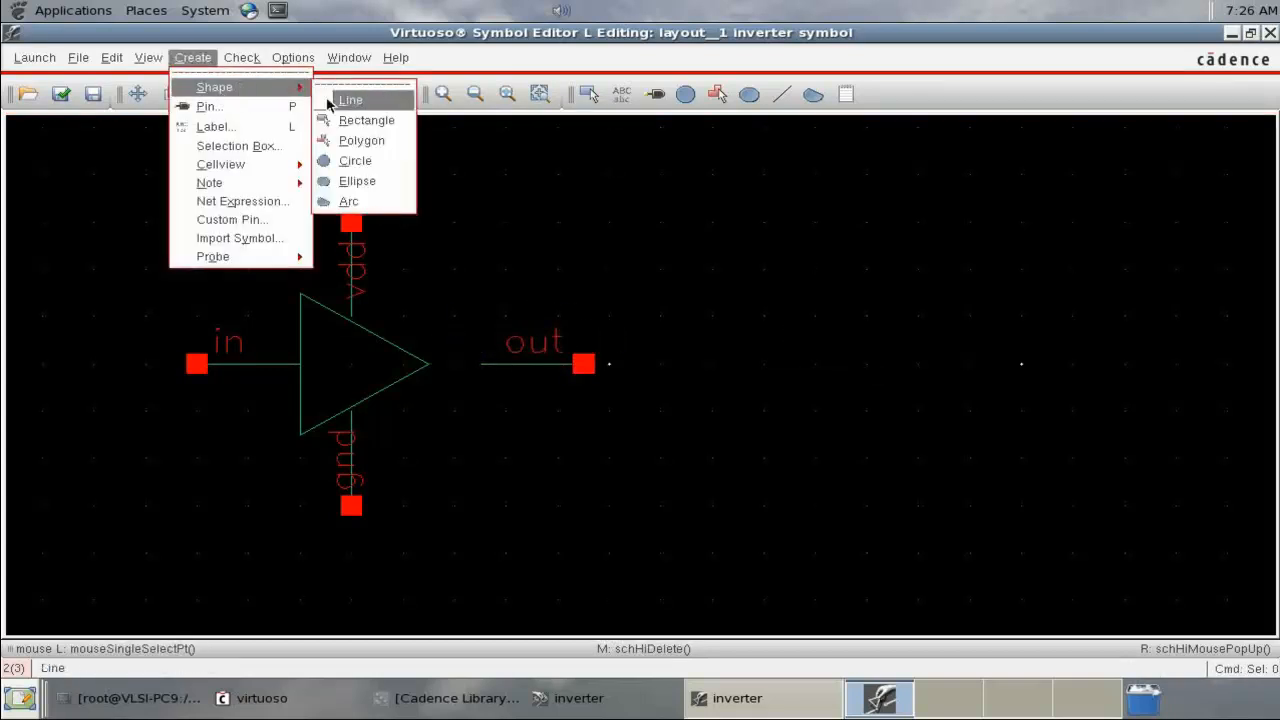
left_click(356, 160)
left_click(454, 341)
left_click(452, 358)
left_click_drag(455, 366, 451, 390)
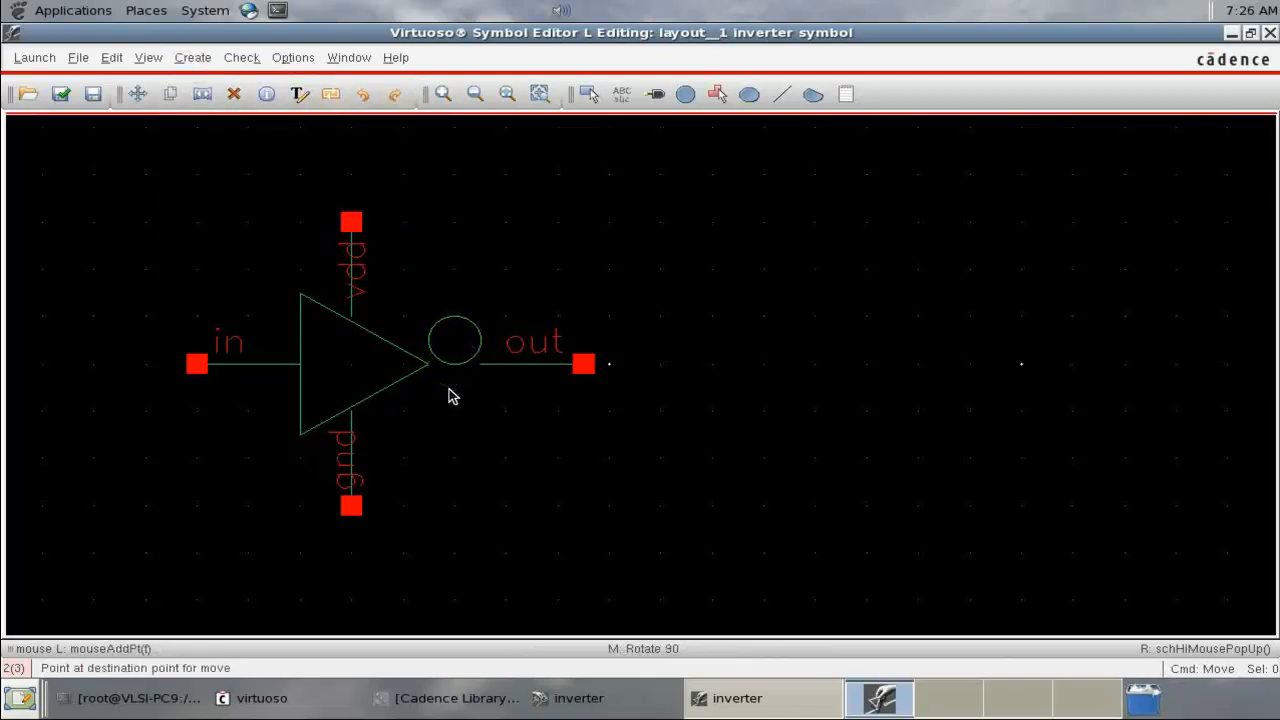
Check and save the inverter symbol, and close both the symbol and schematic editors.
left_click(64, 97)
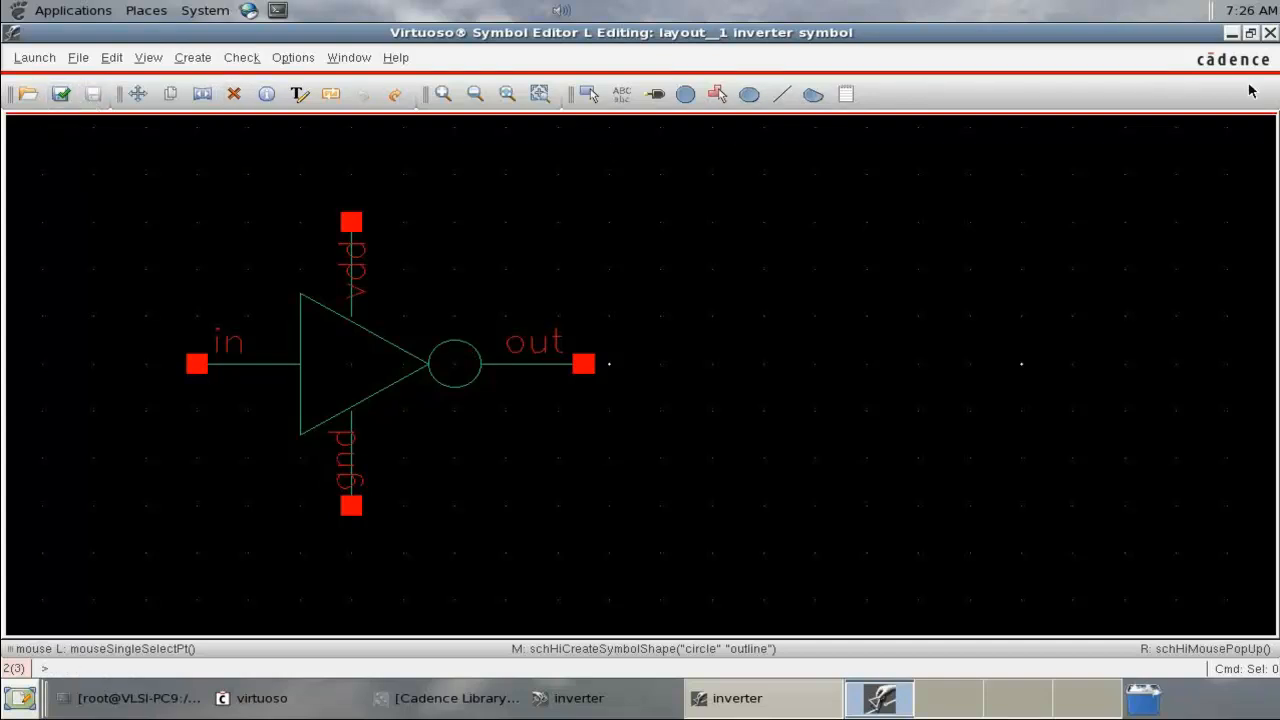
left_click(1271, 34)
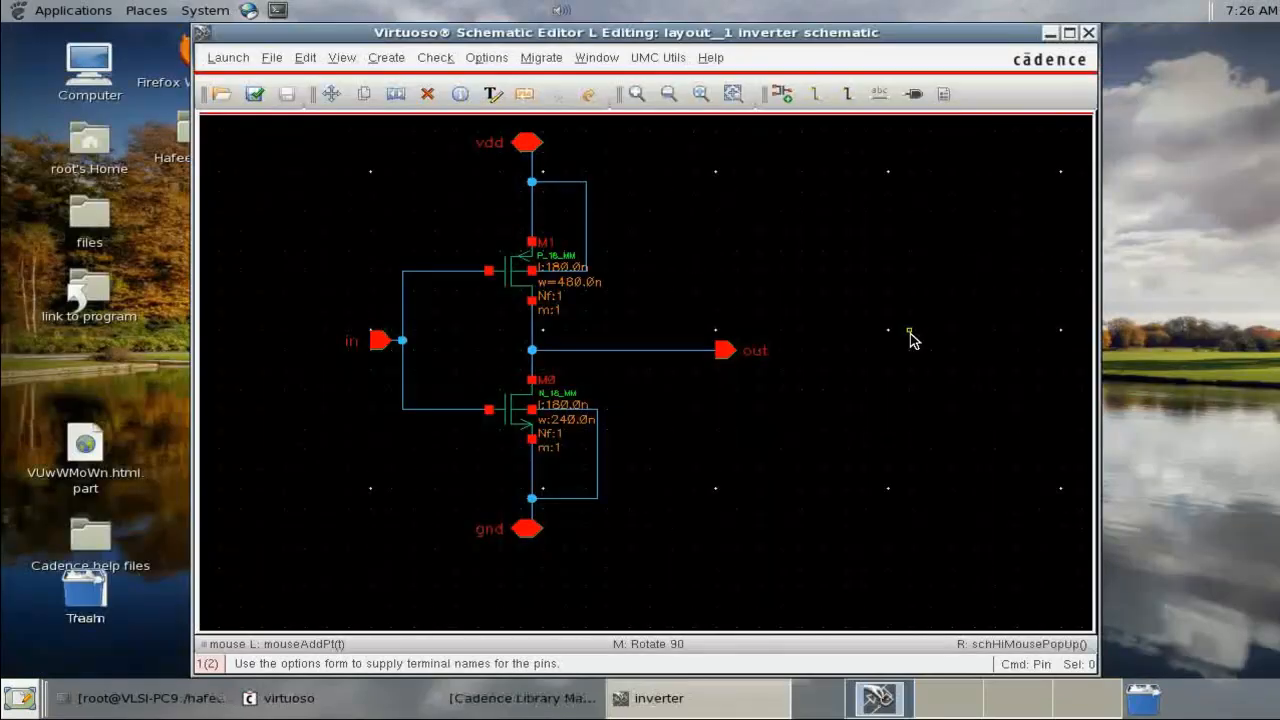
left_click(1089, 34)
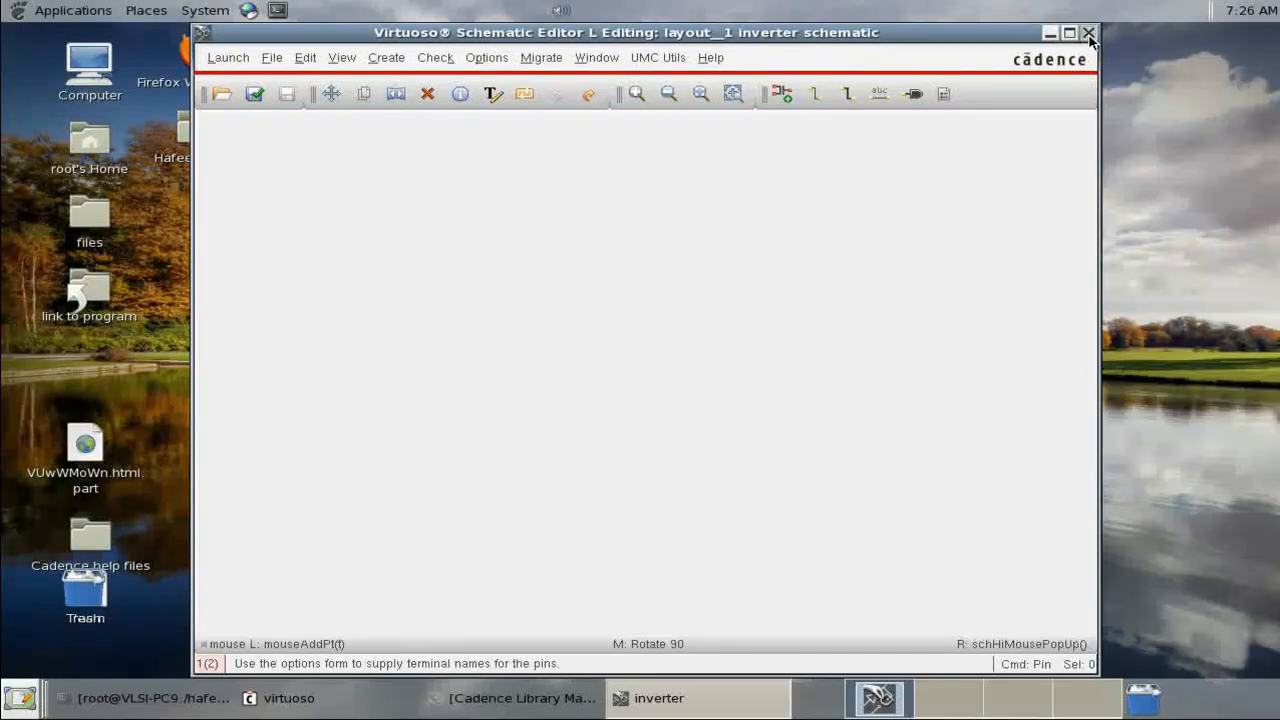
Preview the schematic and symbol views of the inverter cell in the Library Manager.
left_click(670, 700)
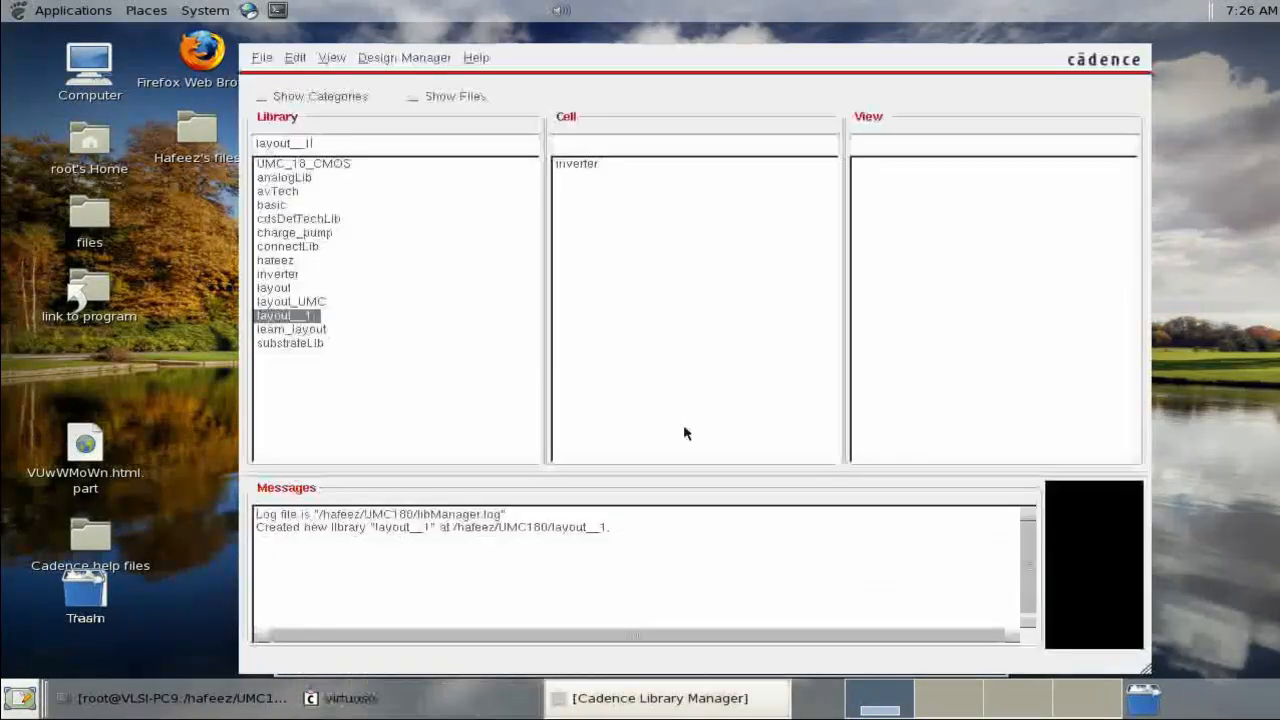
left_click(580, 164)
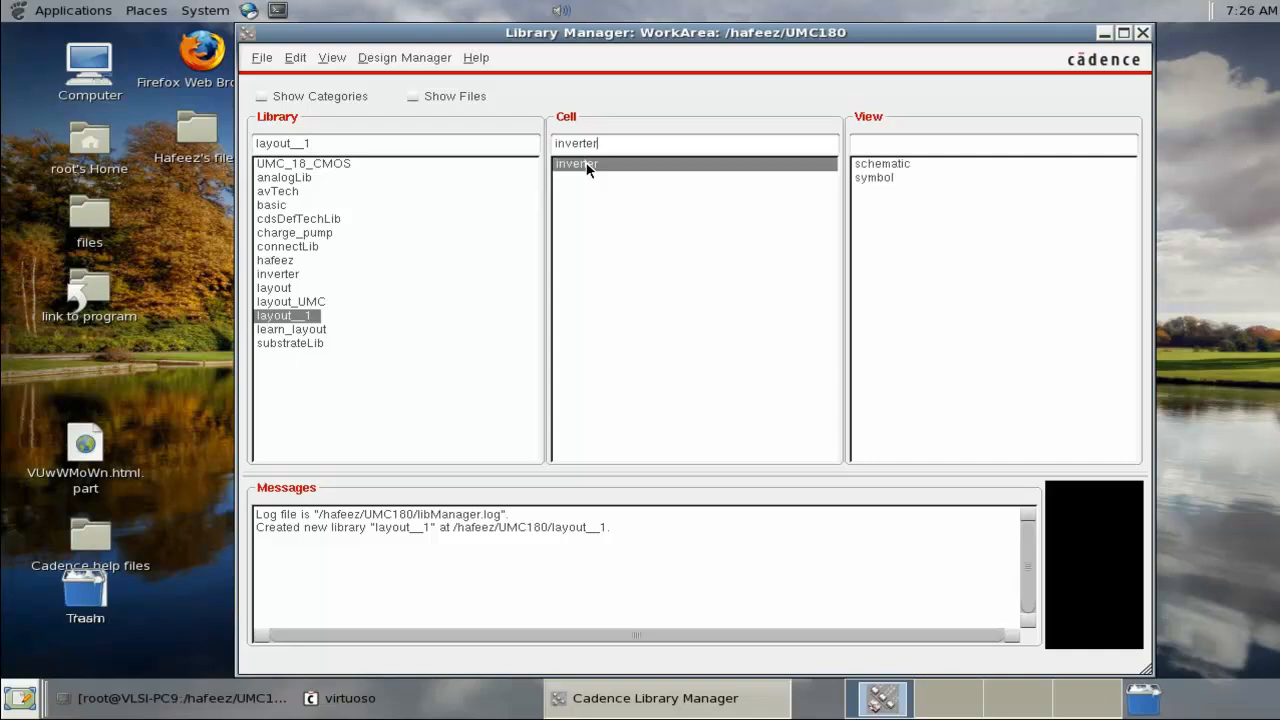
left_click(895, 165)
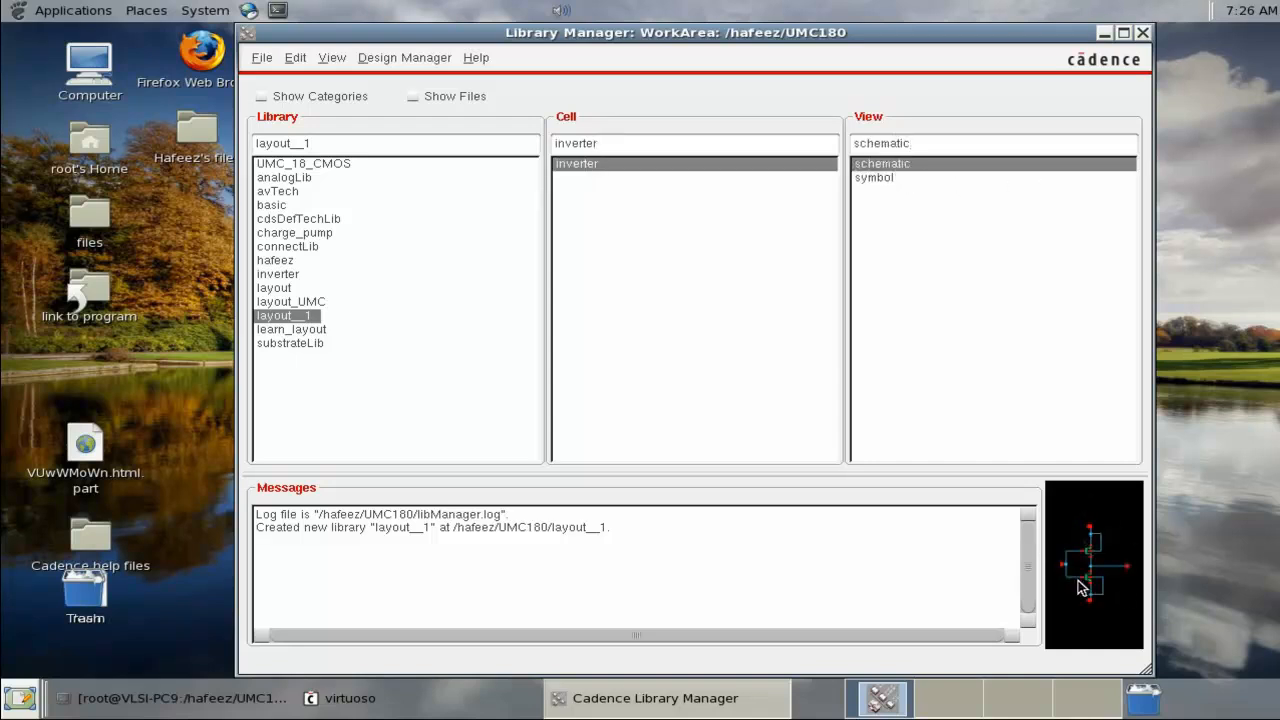
left_click(880, 178)
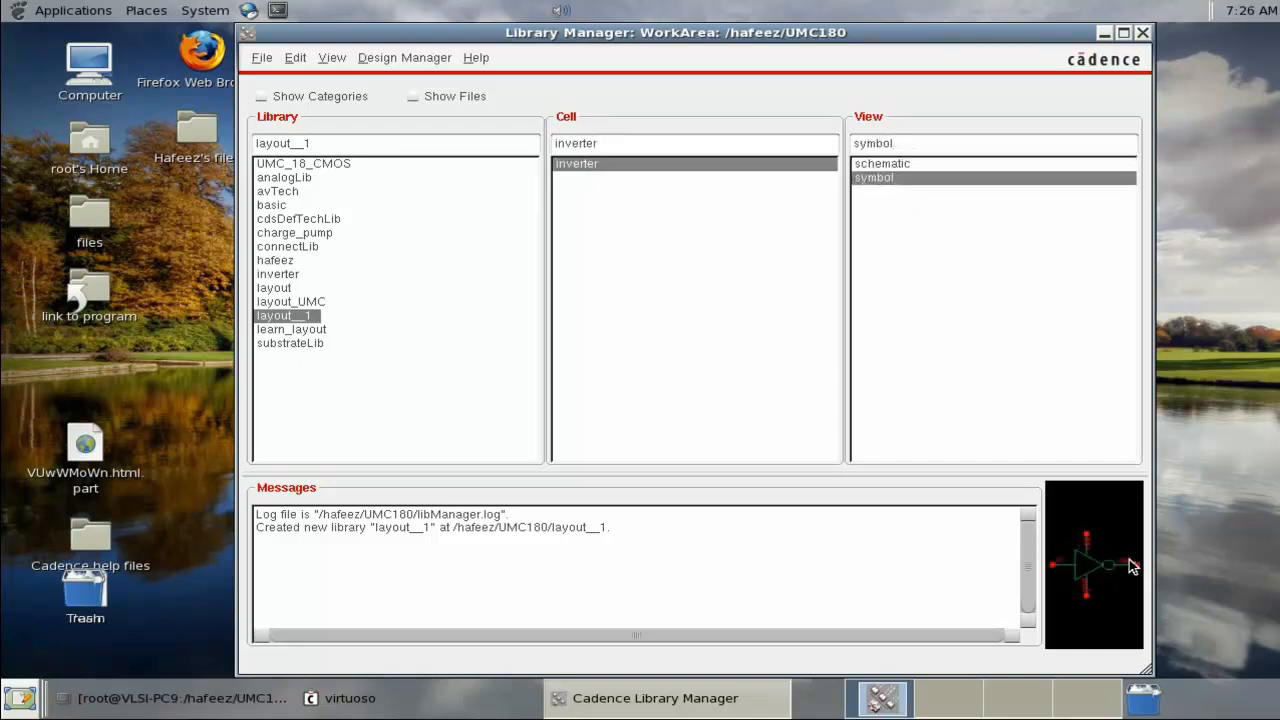
left_click(682, 256)
Create a new schematic cell view named inverter_TEST in the layout__1 library.
left_click(261, 58)
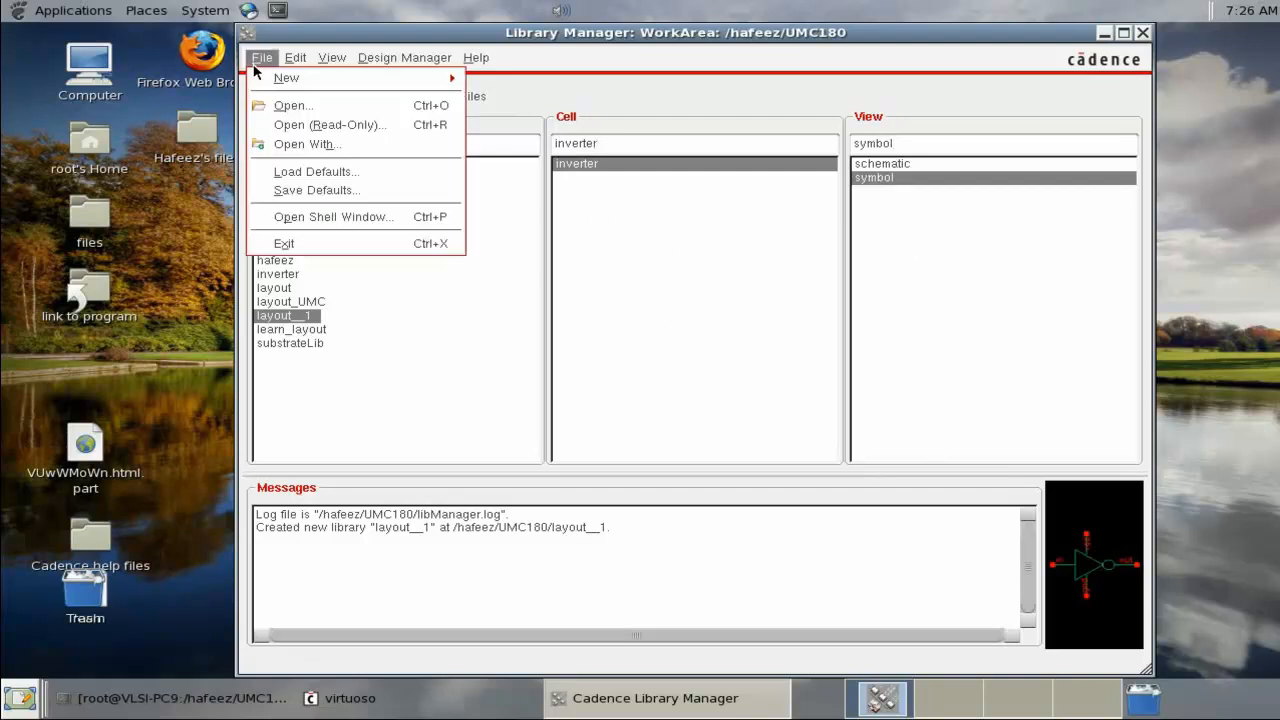
mouse_move(293, 79)
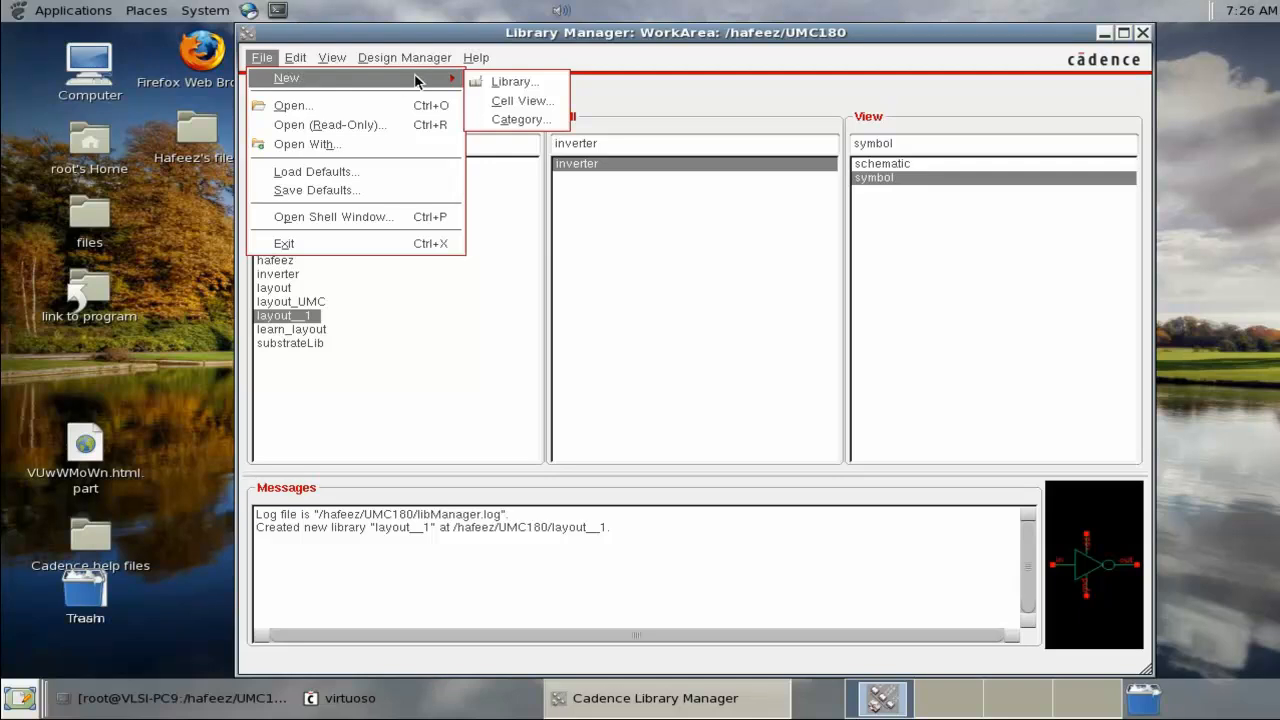
left_click(520, 100)
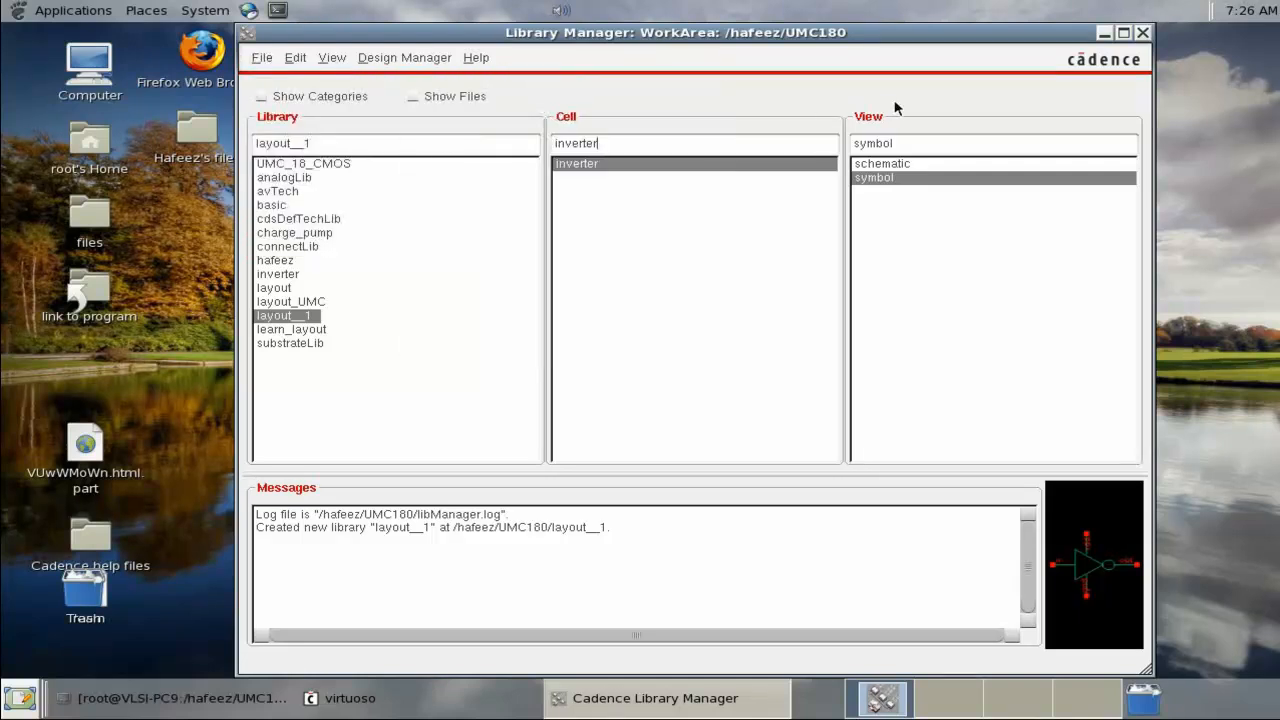
left_click(1106, 34)
left_click(618, 118)
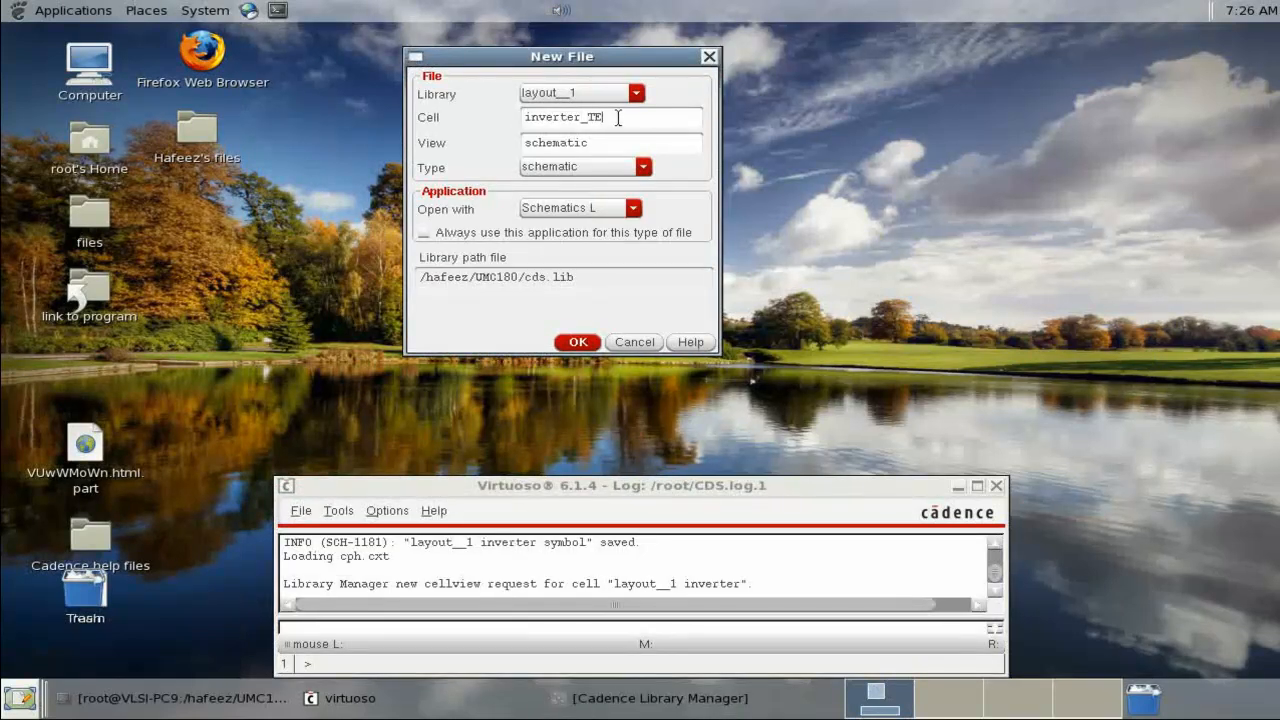
left_click(576, 341)
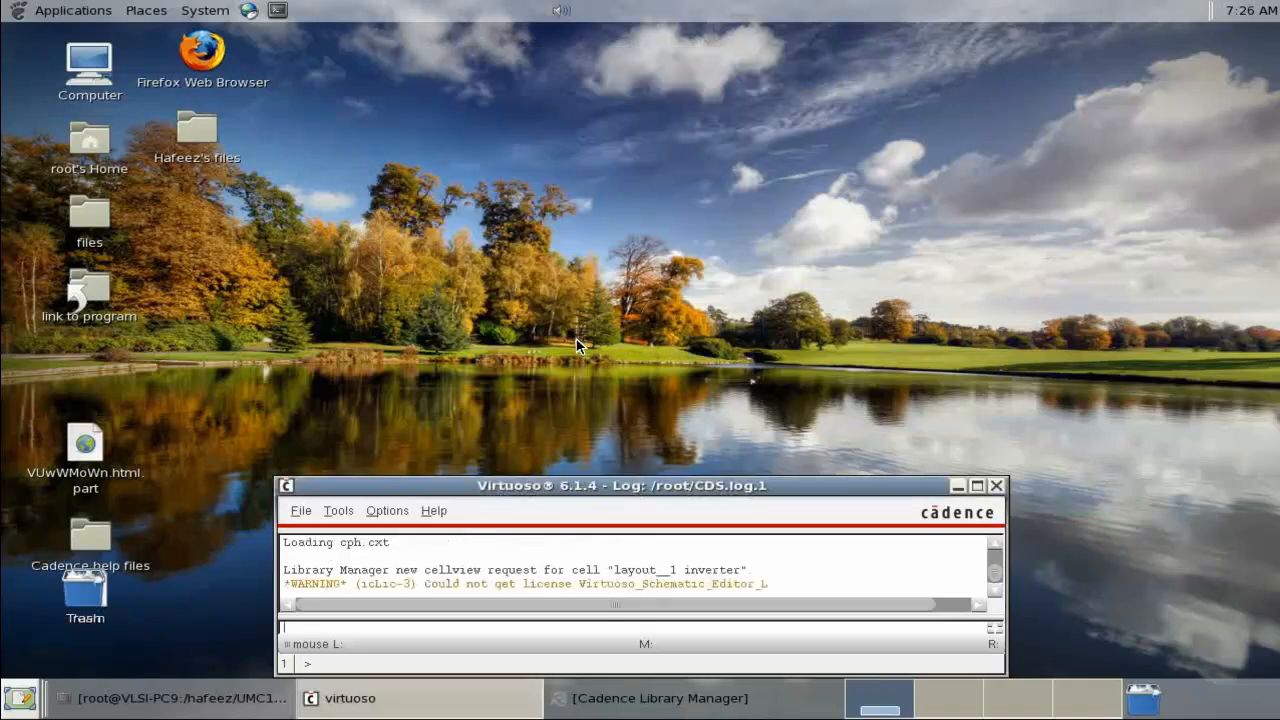
Place an instance of the inverter symbol from the layout__1 library in the inverter_TEST schematic.
key("i")
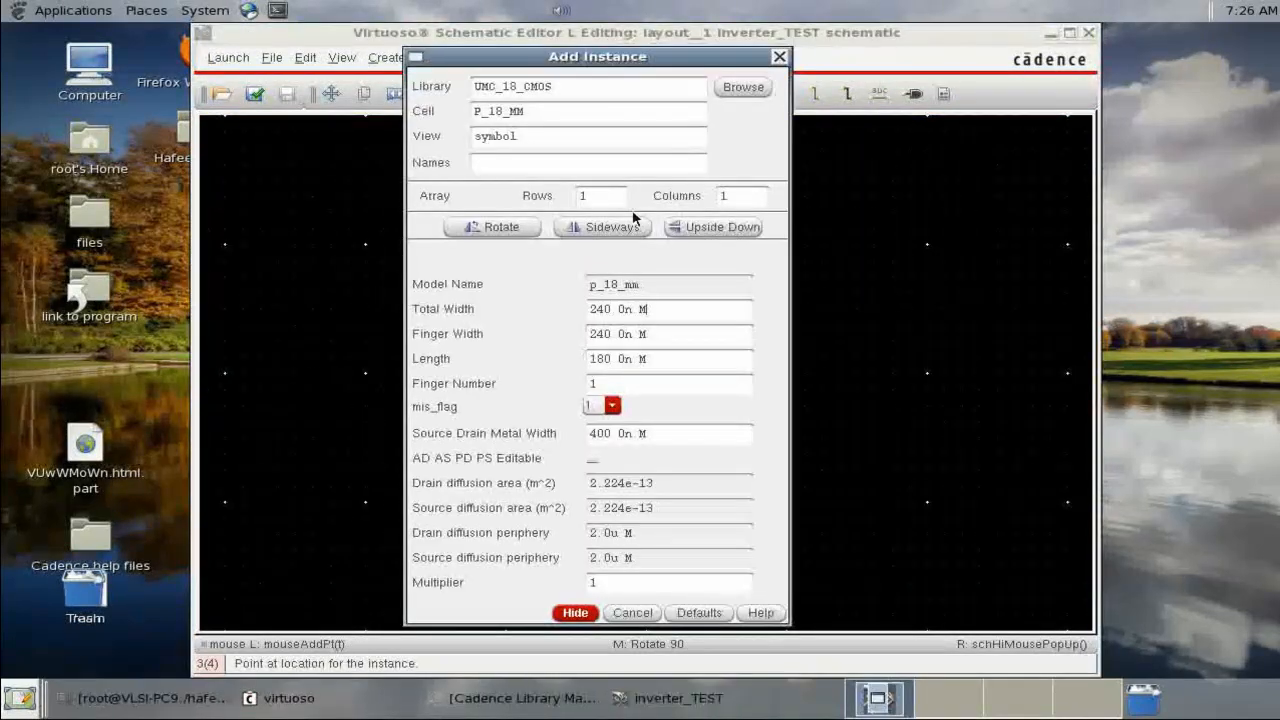
left_click(728, 87)
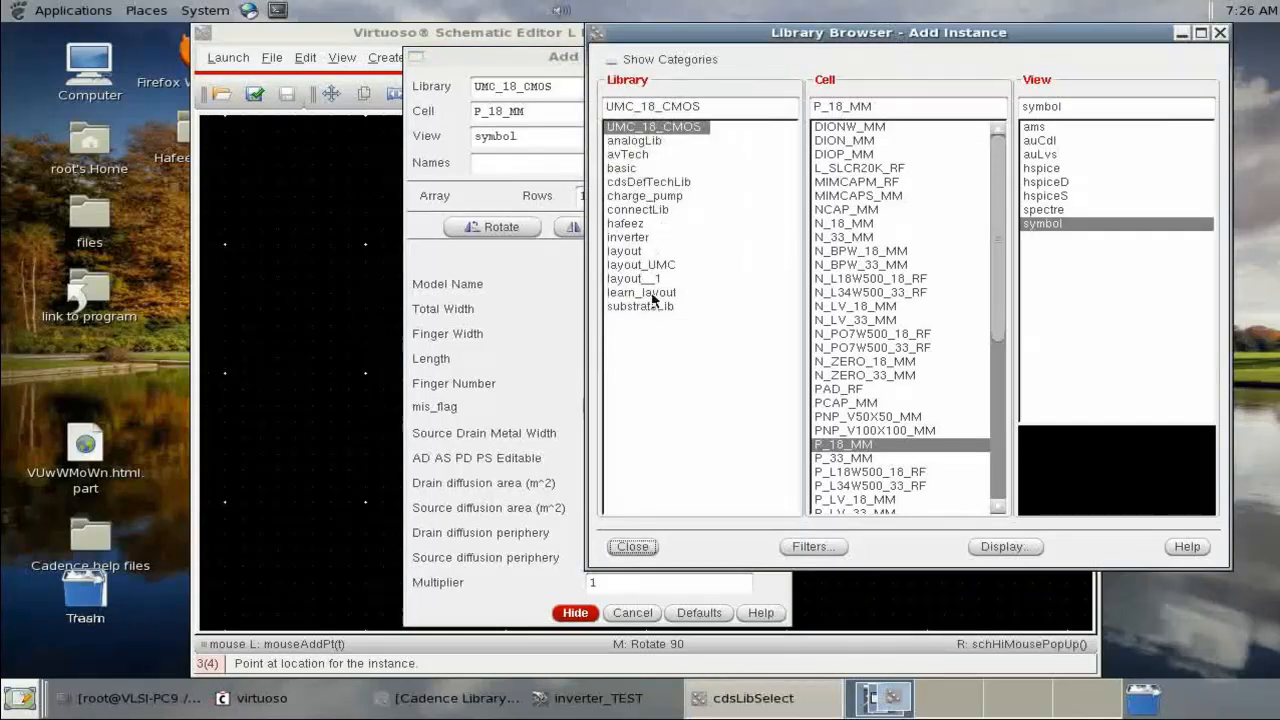
left_click(655, 283)
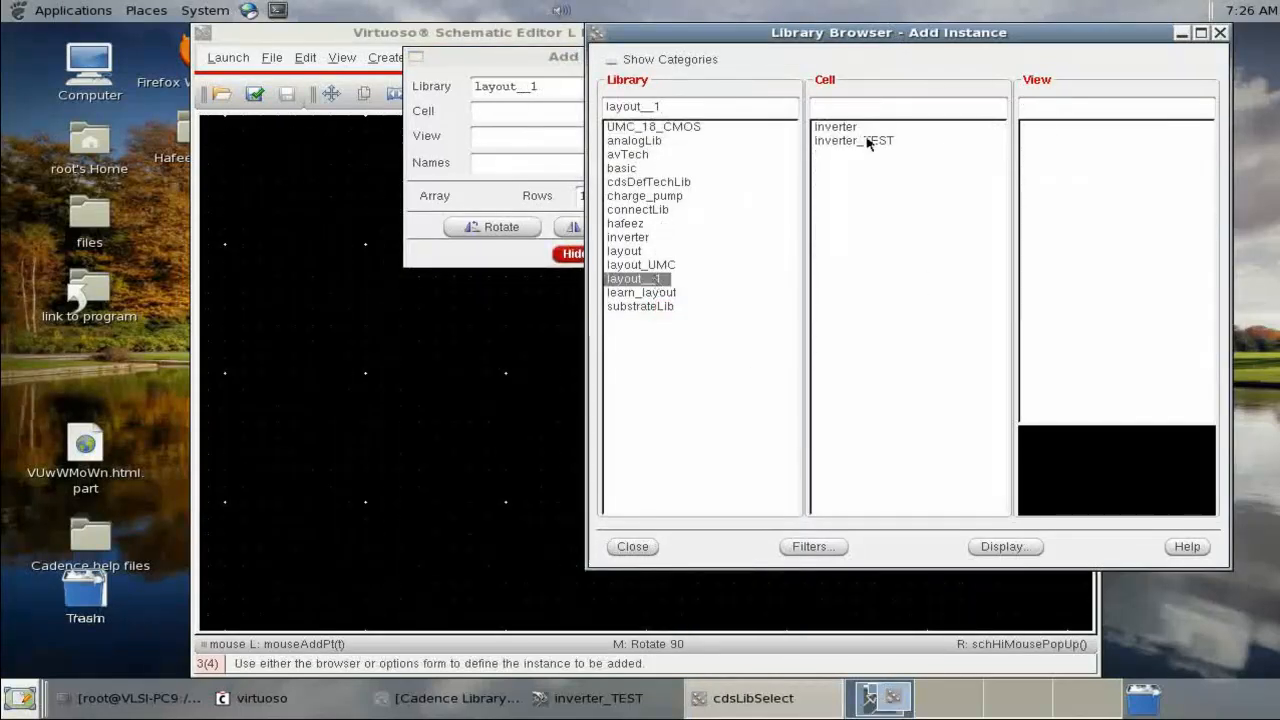
left_click(856, 129)
left_click(632, 546)
left_click(497, 349)
key("Escape")
Choose the vdc cell from analogLib as the instance to add.
key("i")
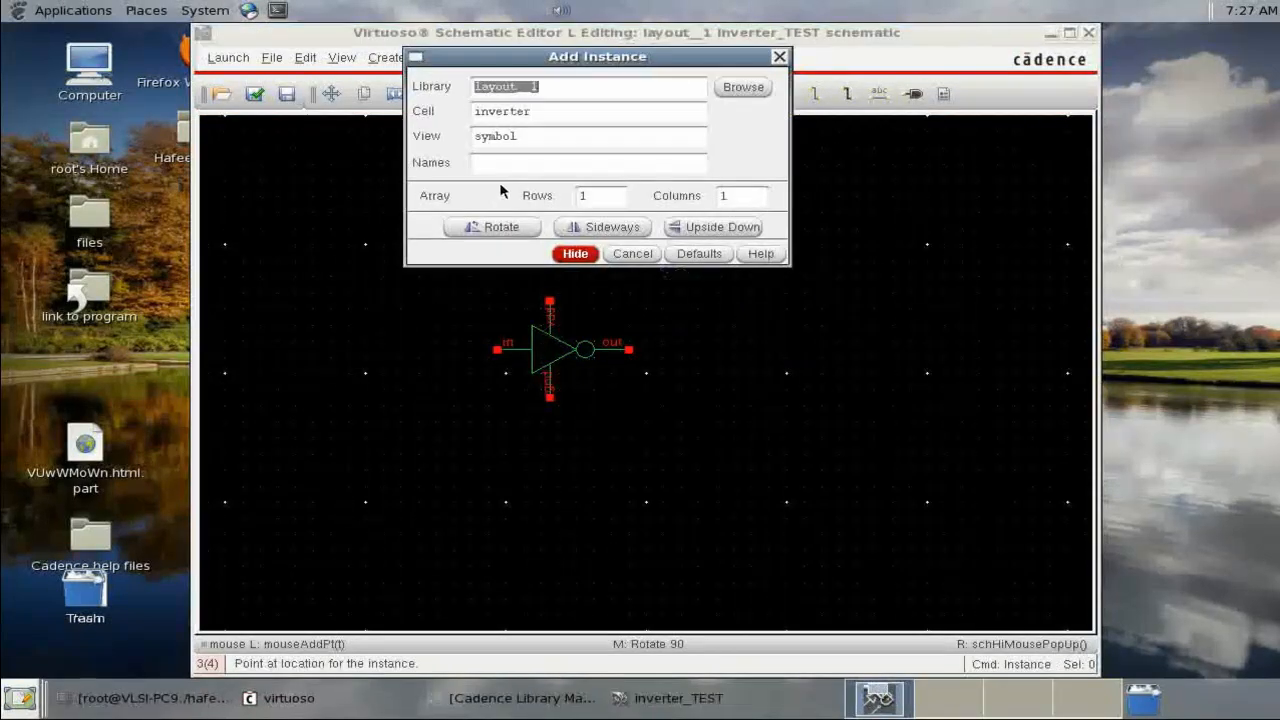
left_click(743, 87)
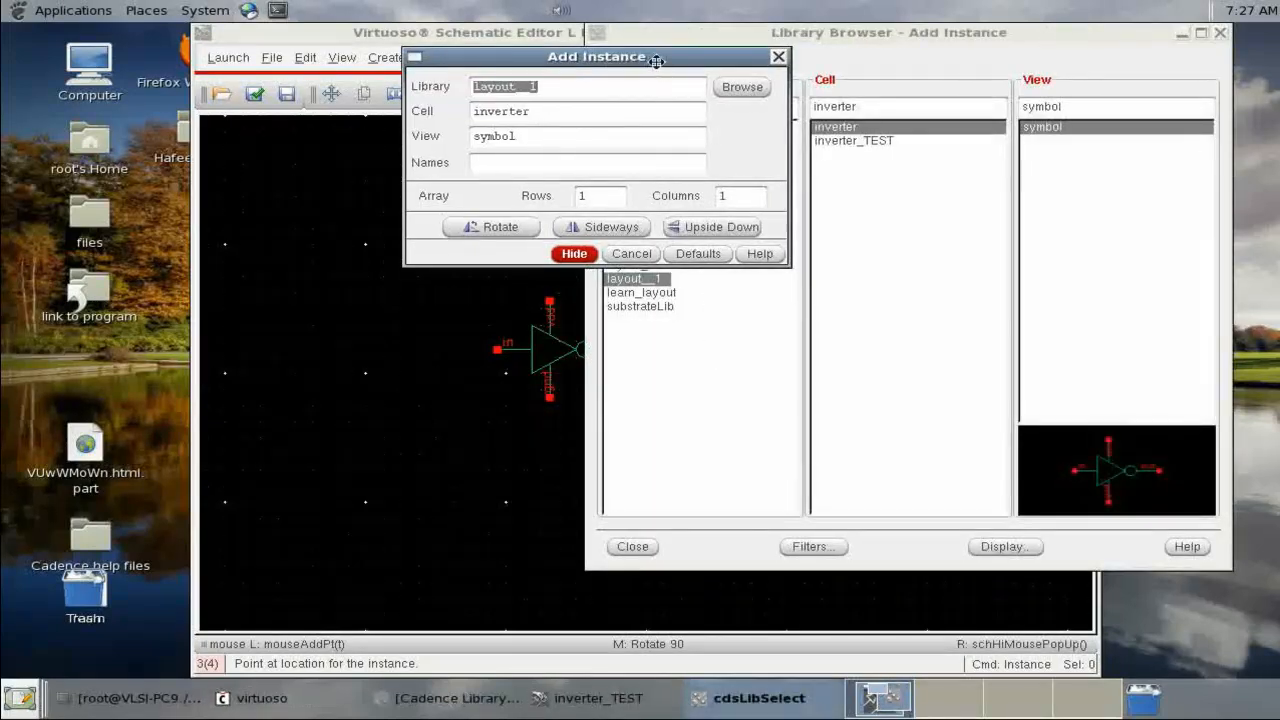
left_click_drag(658, 67, 388, 47)
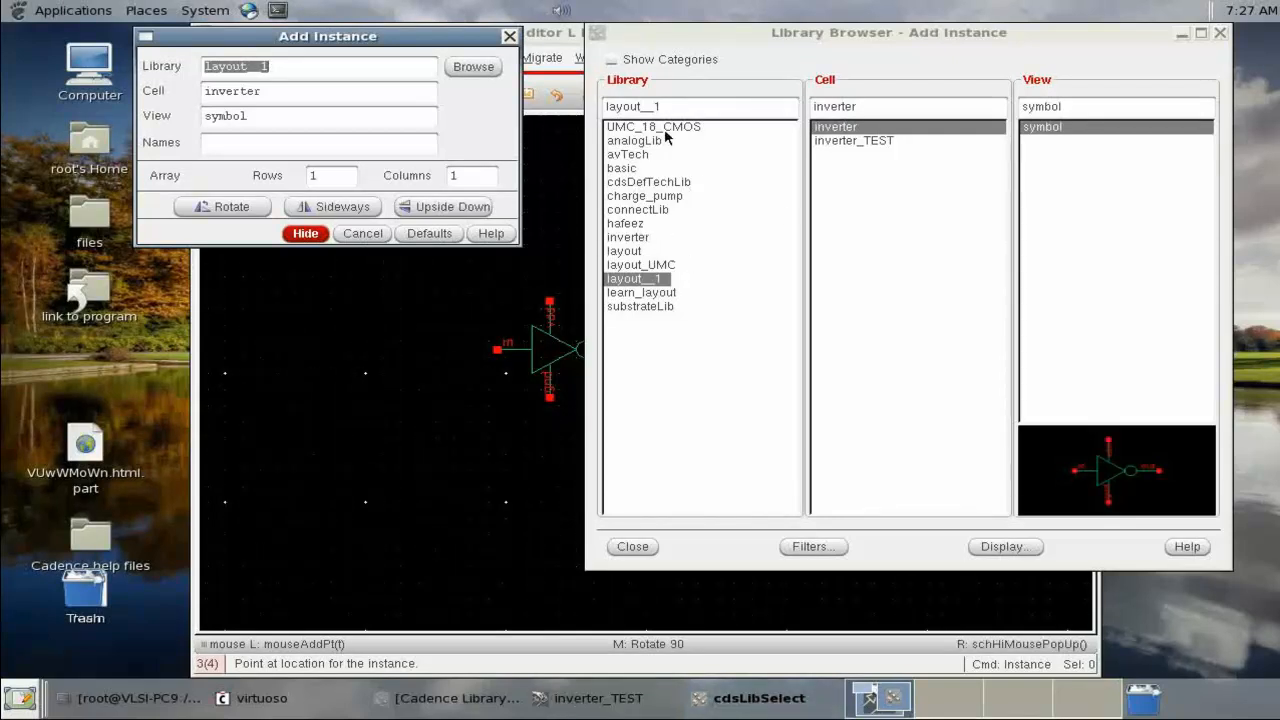
left_click(635, 141)
left_click(824, 105)
type("VDC")
key("BackSpace")
key("BackSpace")
key("BackSpace")
type("v")
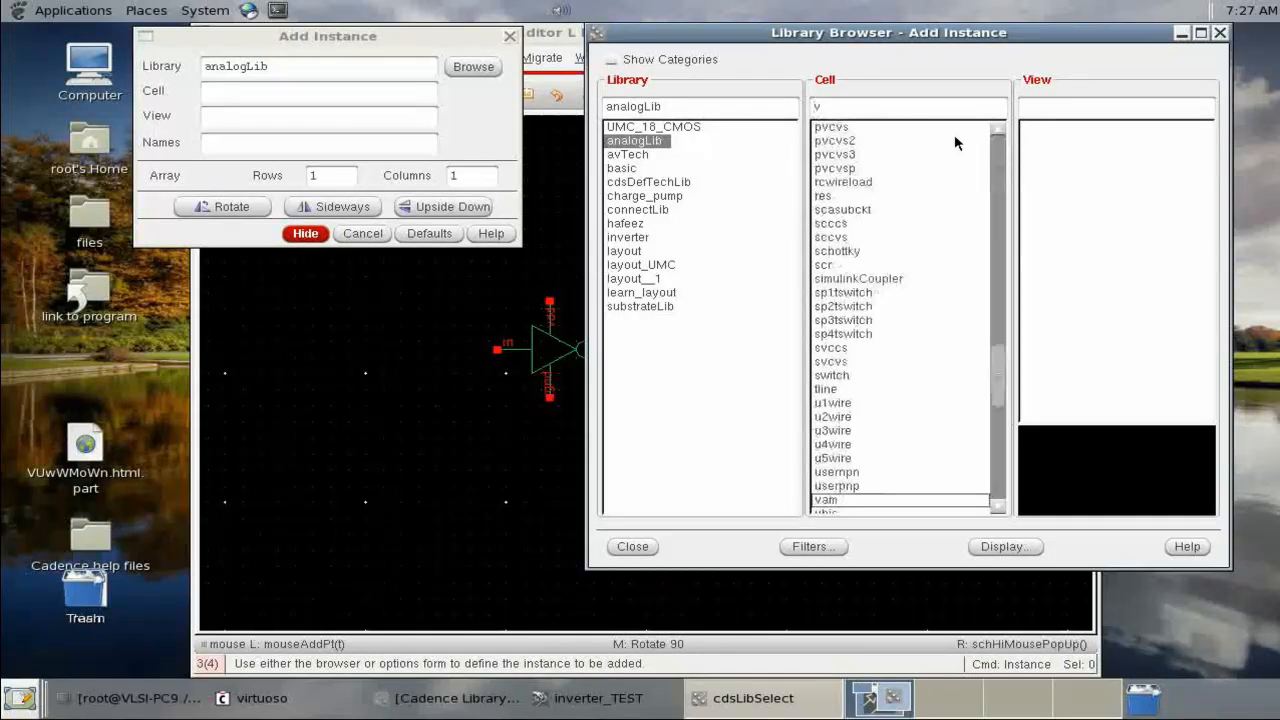
type("dc")
Set the source's DC voltage to 1.8 V and place it to the left of the inverter.
left_click(630, 546)
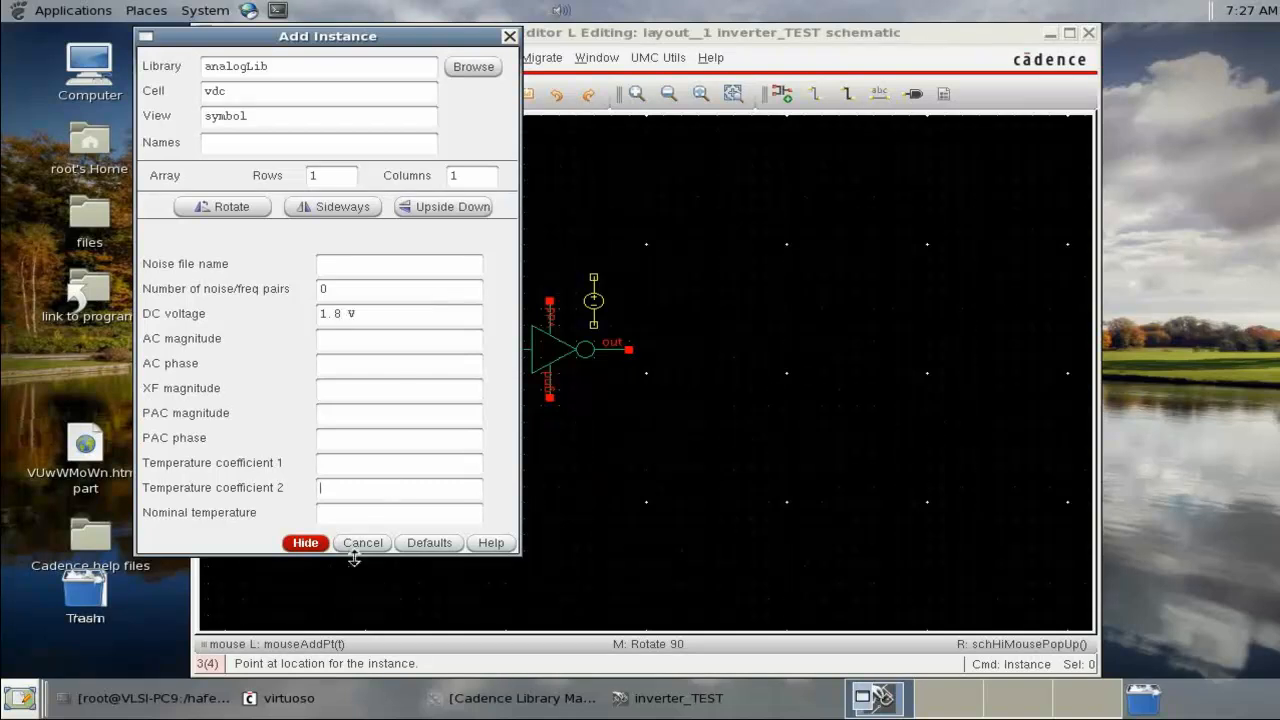
left_click(305, 542)
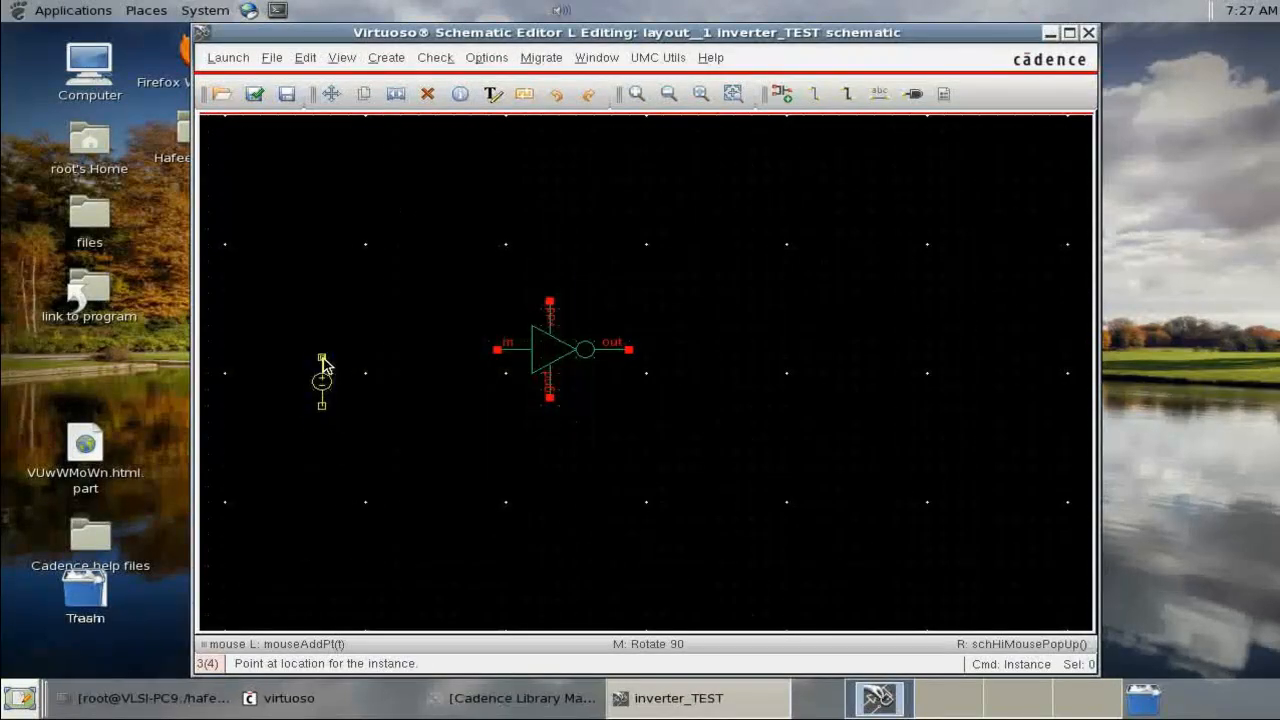
left_click(322, 343)
key("Escape")
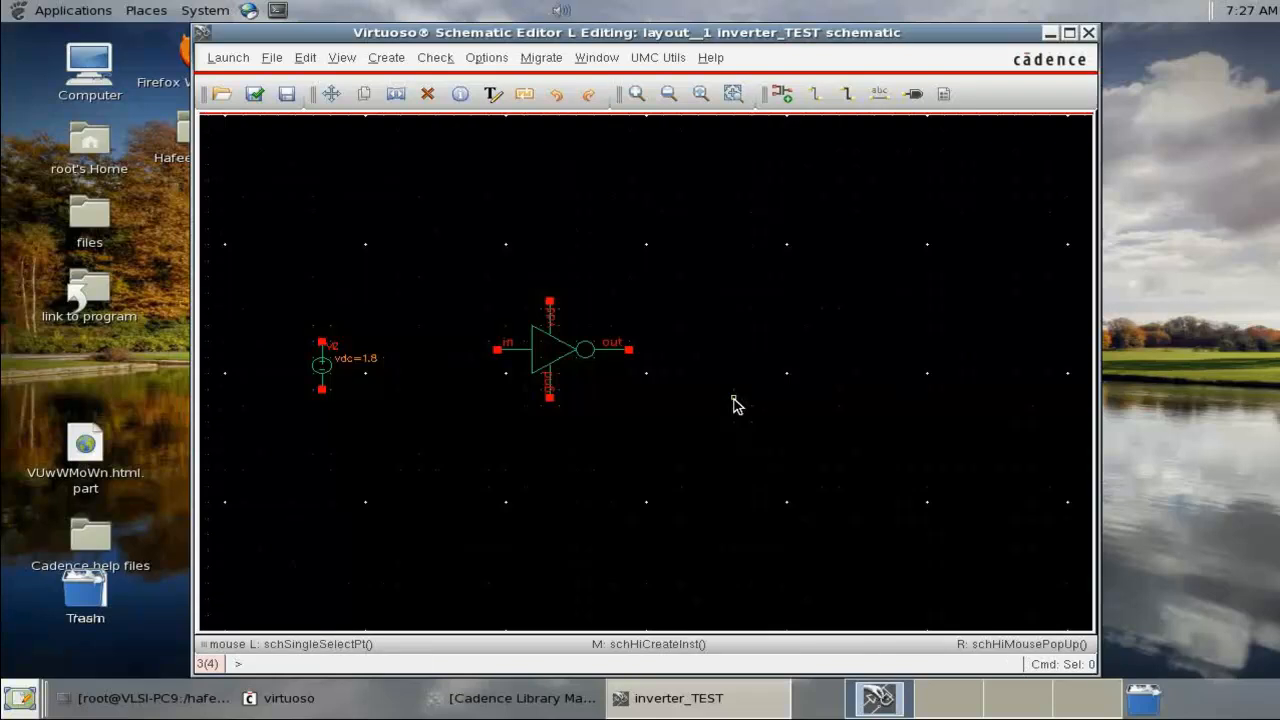
Place a vpulse source between the DC source and inverter with voltage 1 of 0 V, voltage 2 of 1.8 V, period 1u and pulse width 500n.
key("i")
left_click_drag(218, 92, 315, 89)
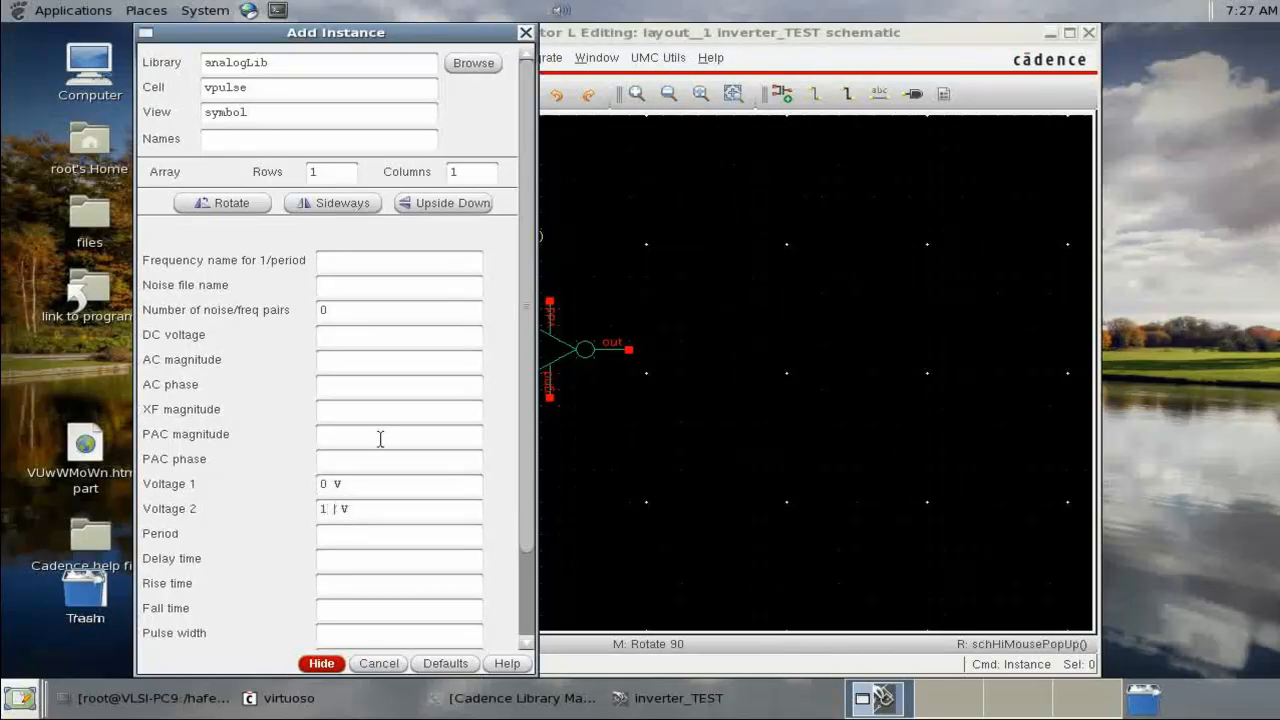
scroll(380, 439, "down", 2)
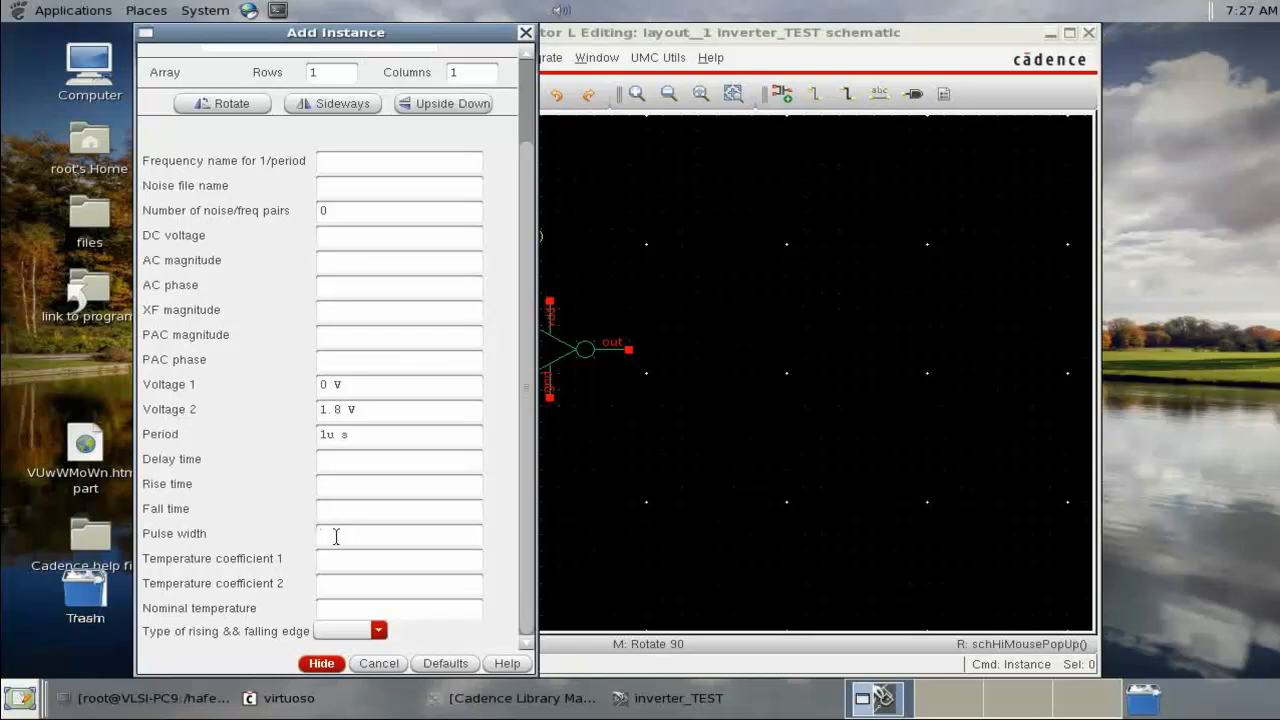
left_click(334, 482)
left_click(321, 663)
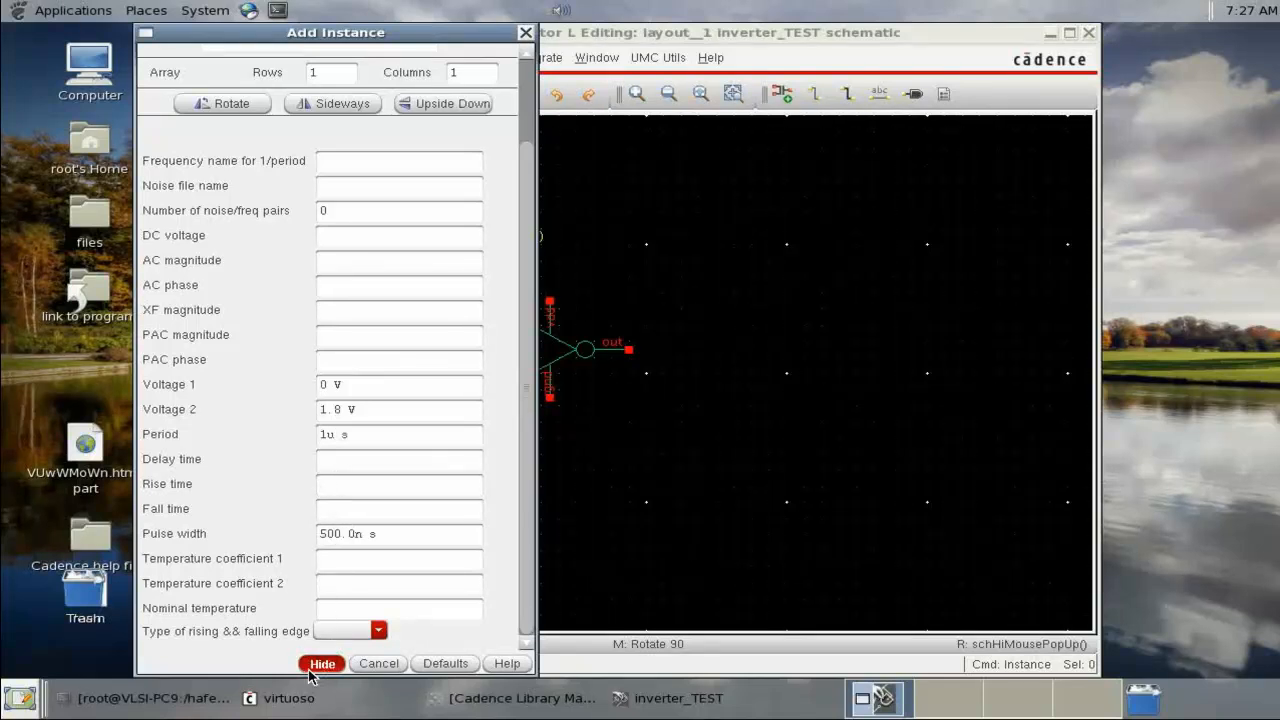
left_click(436, 375)
key("Escape")
Place a gnd instance from analogLib below the pulse source and the inverter.
key("i")
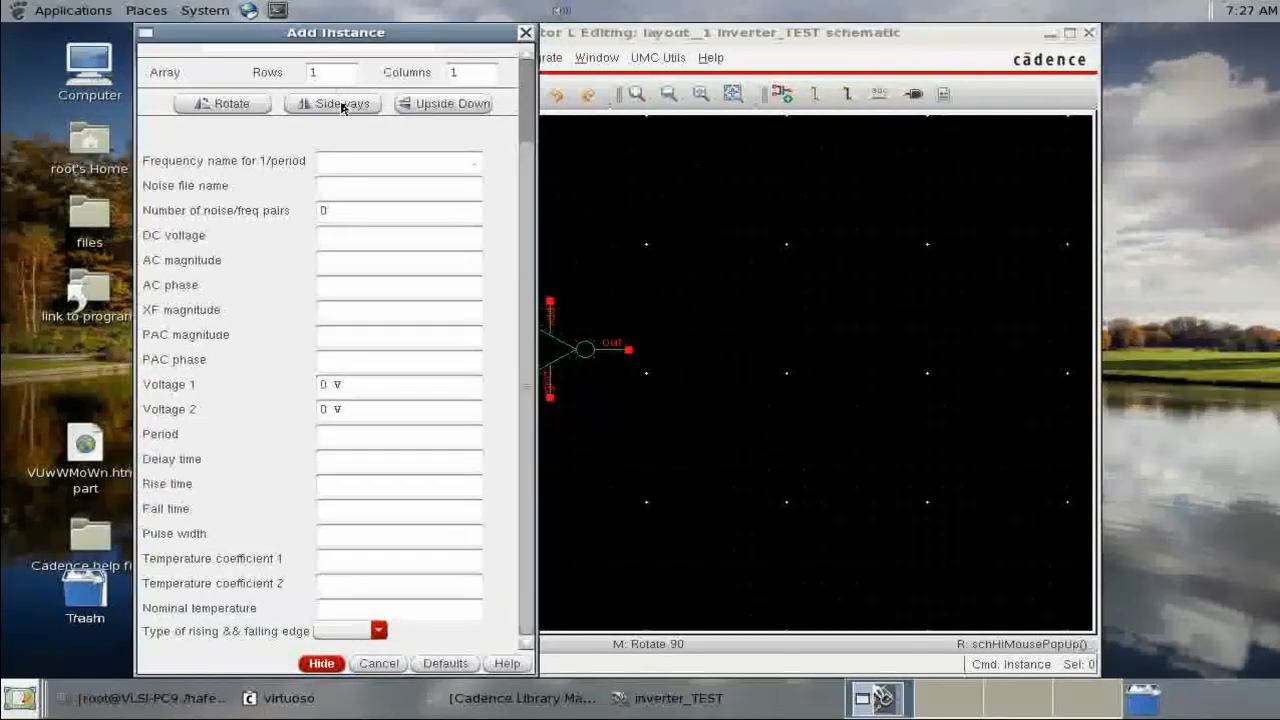
left_click_drag(256, 92, 12, 74)
type("gnd")
key("Tab")
left_click(514, 480)
key("Escape")
Wire the DC source's positive terminal to the inverter's vdd pin and its negative terminal to the gnd symbol.
key("w")
left_click(322, 342)
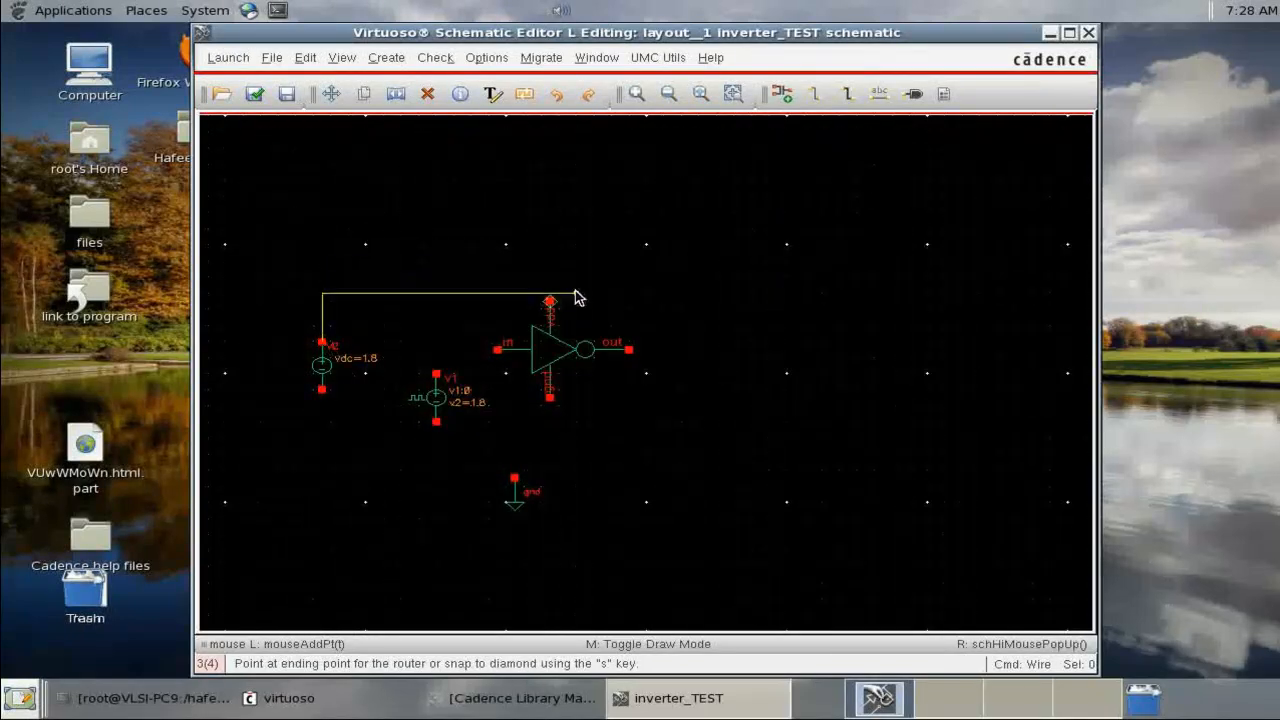
left_click(549, 300)
left_click(322, 390)
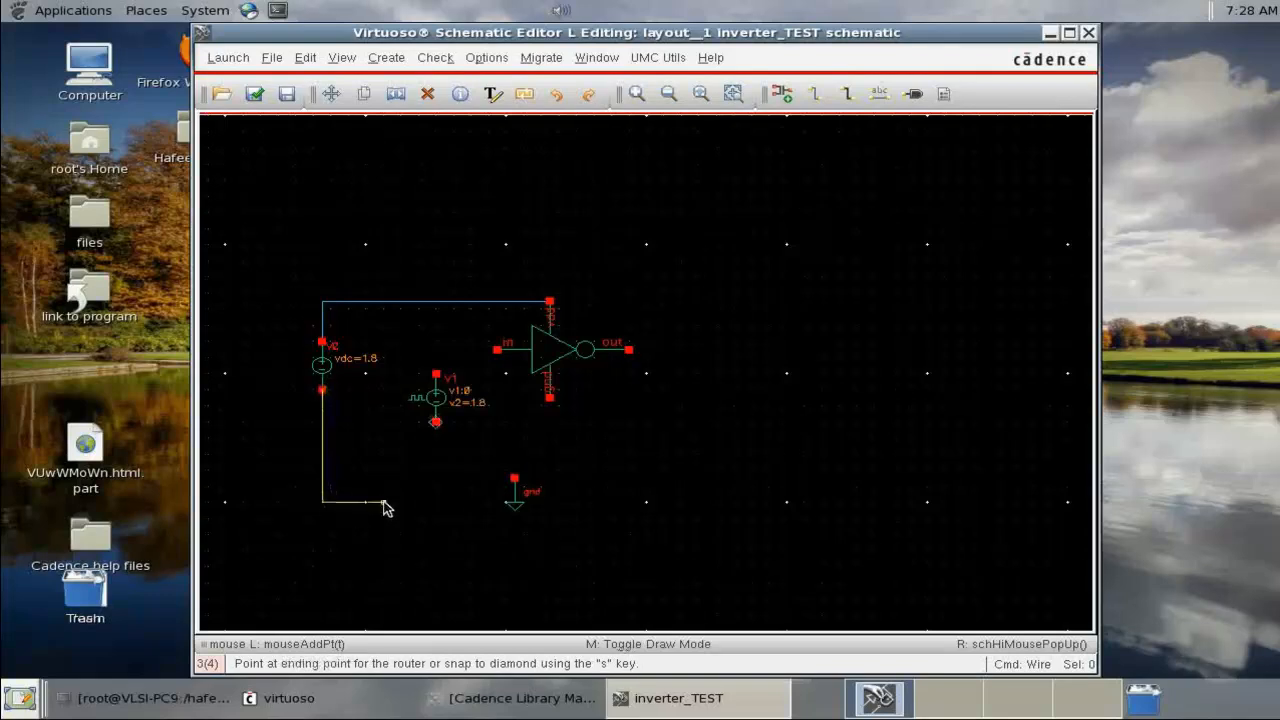
left_click(514, 478)
Wire the inverter's gnd pin and the pulse source's negative terminal to the ground net, and its positive terminal to the inverter's in pin.
left_click(549, 397)
left_click(514, 446)
left_click(436, 422)
left_click(436, 446)
left_click(436, 374)
left_click(497, 350)
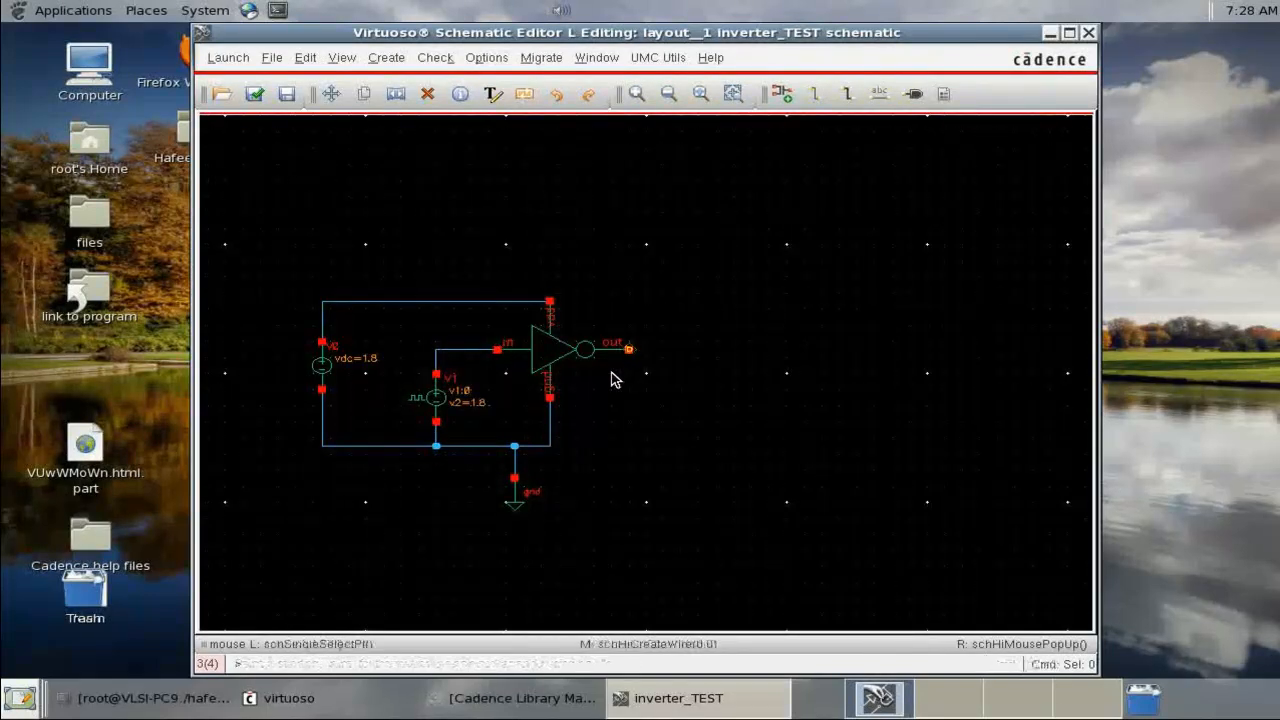
Draw an open-ended horizontal wire from the inverter's out pin.
left_click(629, 349)
double_click(725, 349)
key("Escape")
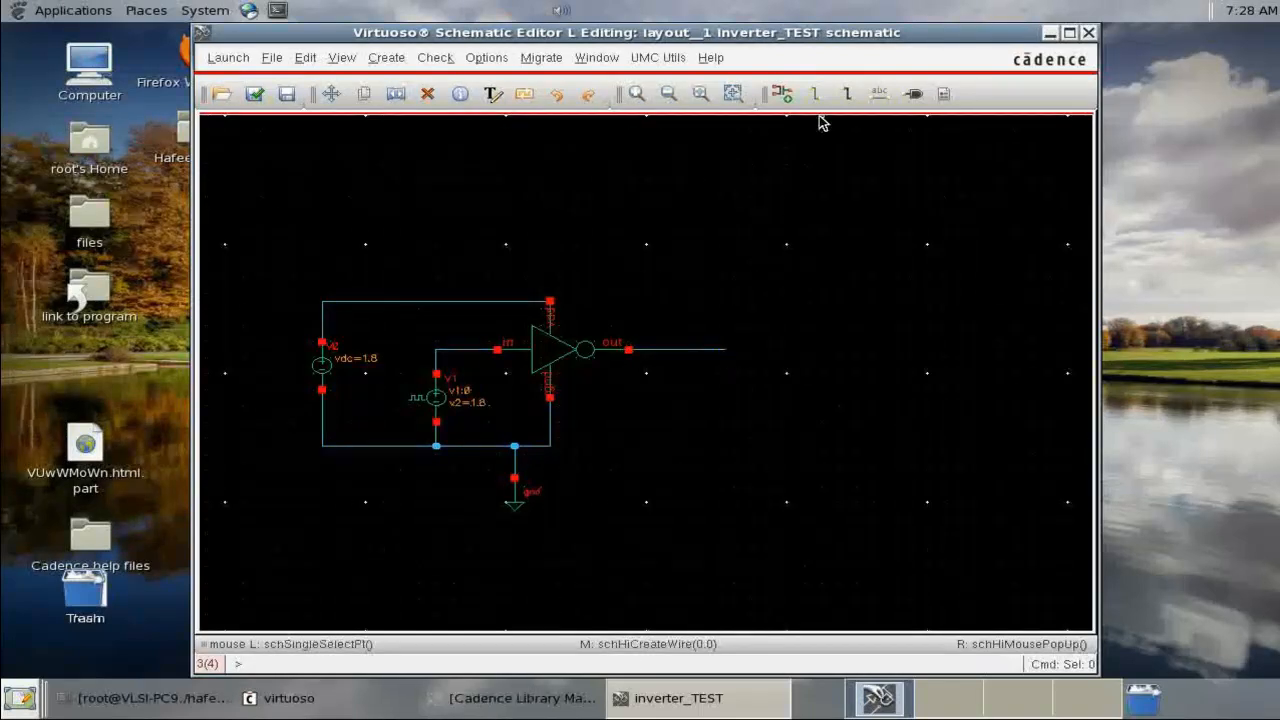
Label the wire at the inverter's in pin as input and the wire at its out pin as output.
left_click(879, 93)
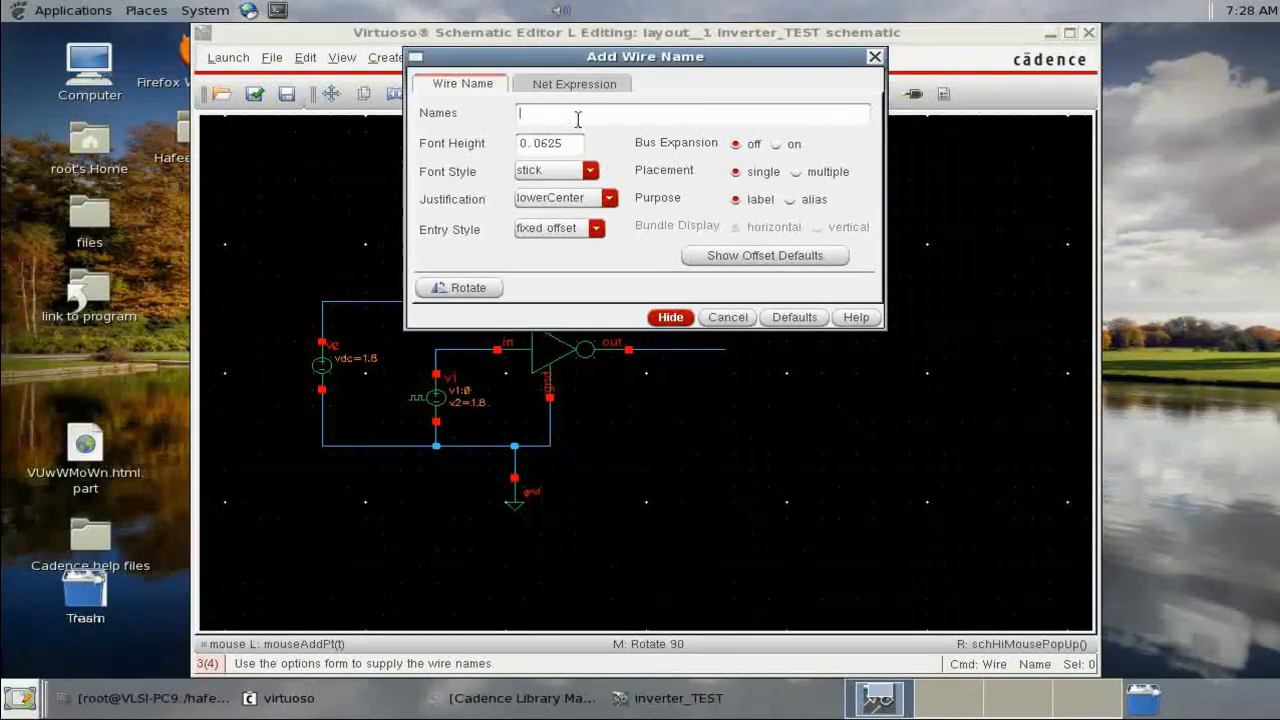
left_click(873, 60)
key("F3")
type("put output")
key("Return")
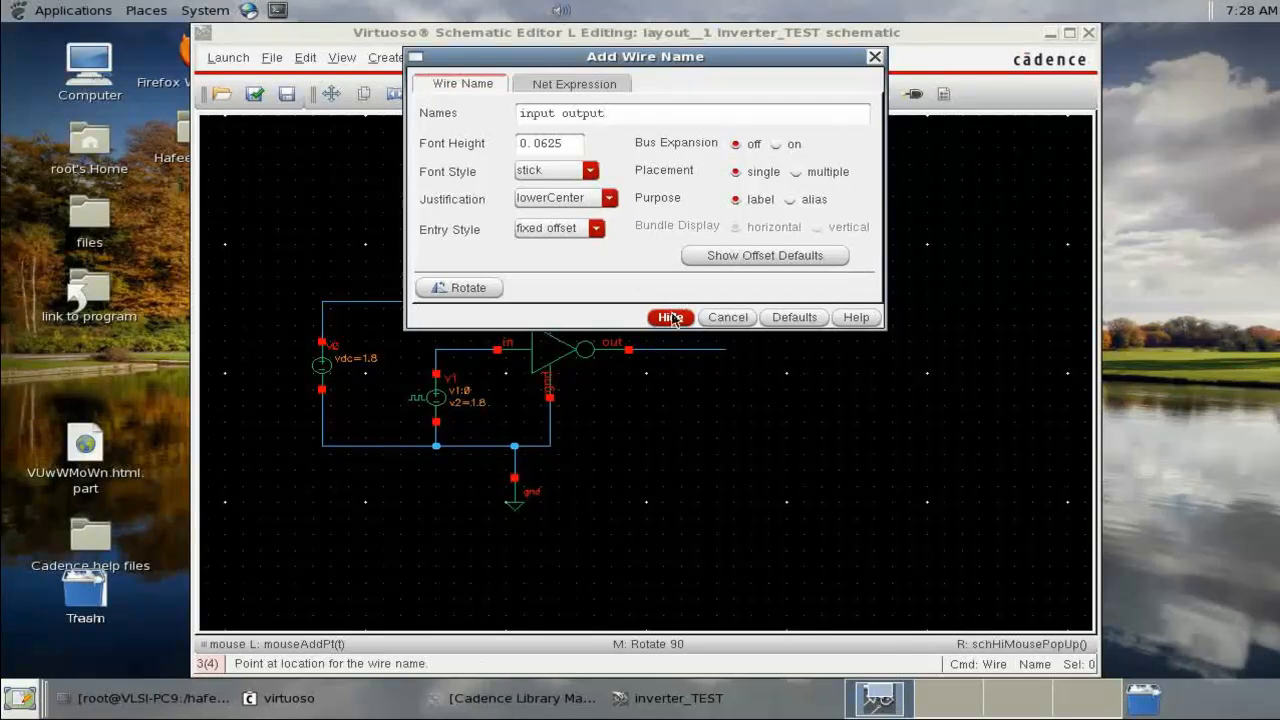
left_click(670, 318)
left_click(455, 355)
left_click(684, 355)
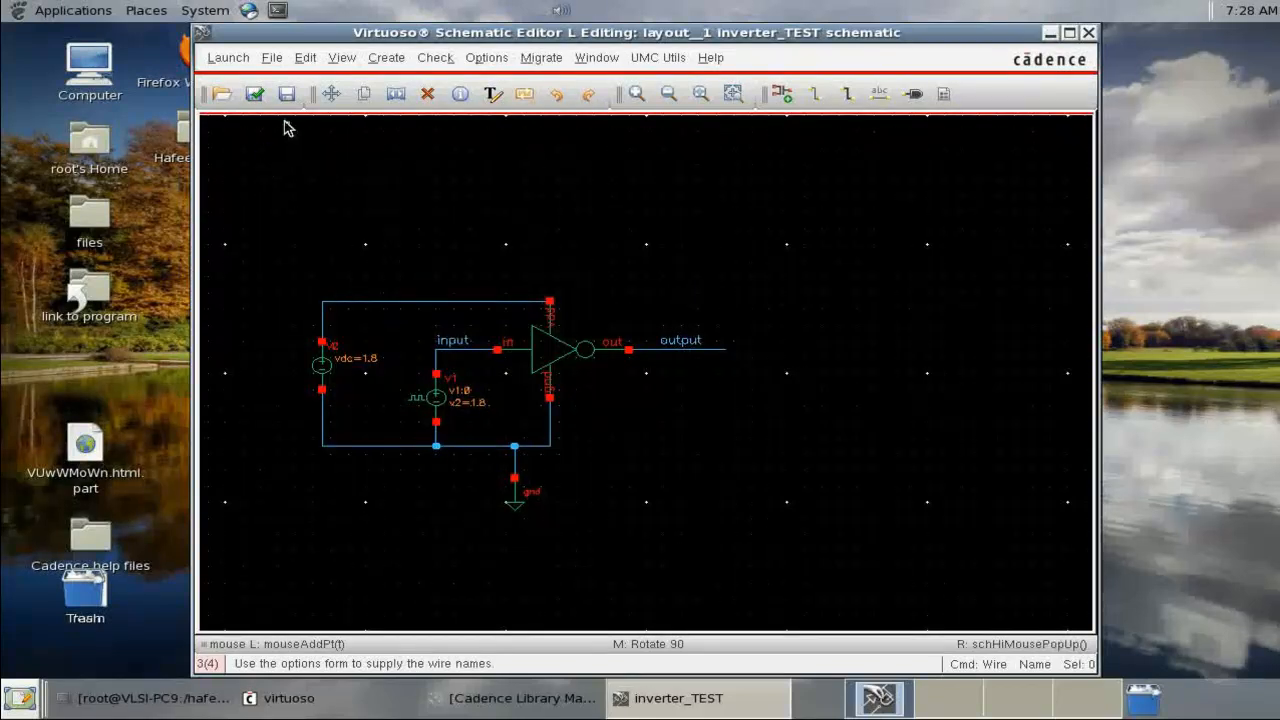
Check and save the schematic, and inspect the markers on the output wire.
left_click(254, 94)
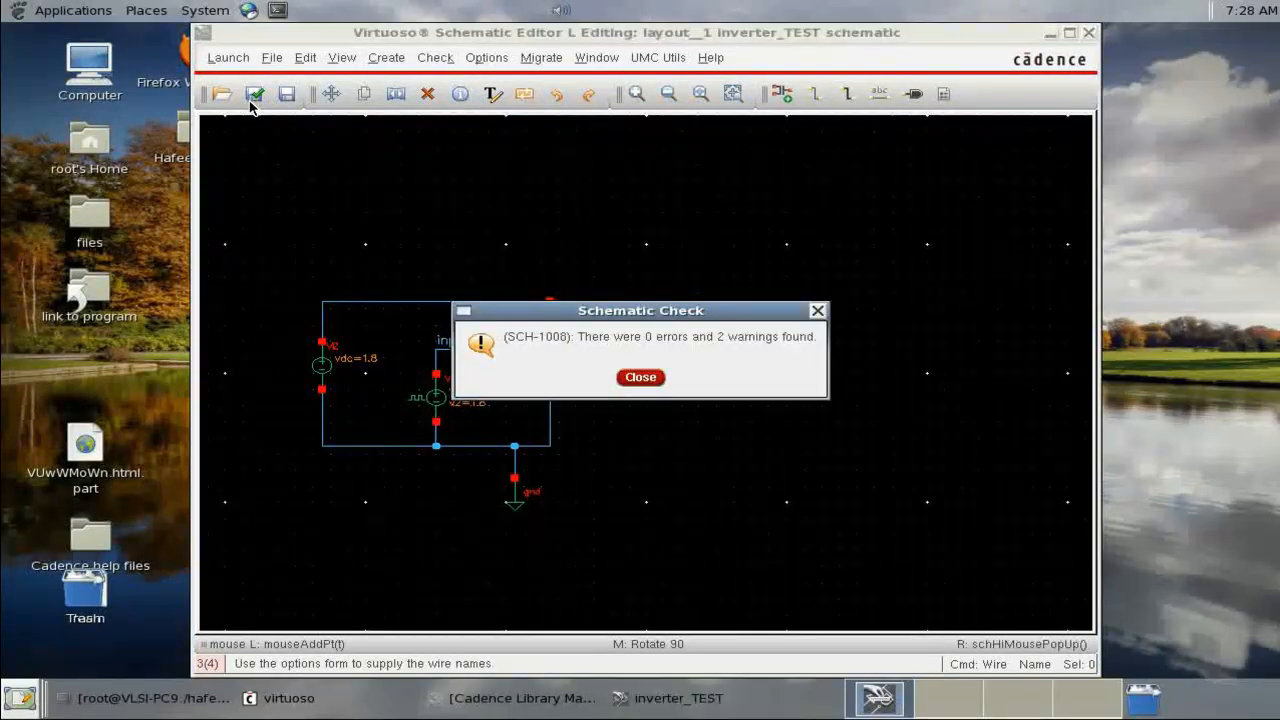
left_click(640, 377)
right_click_drag(614, 289, 823, 457)
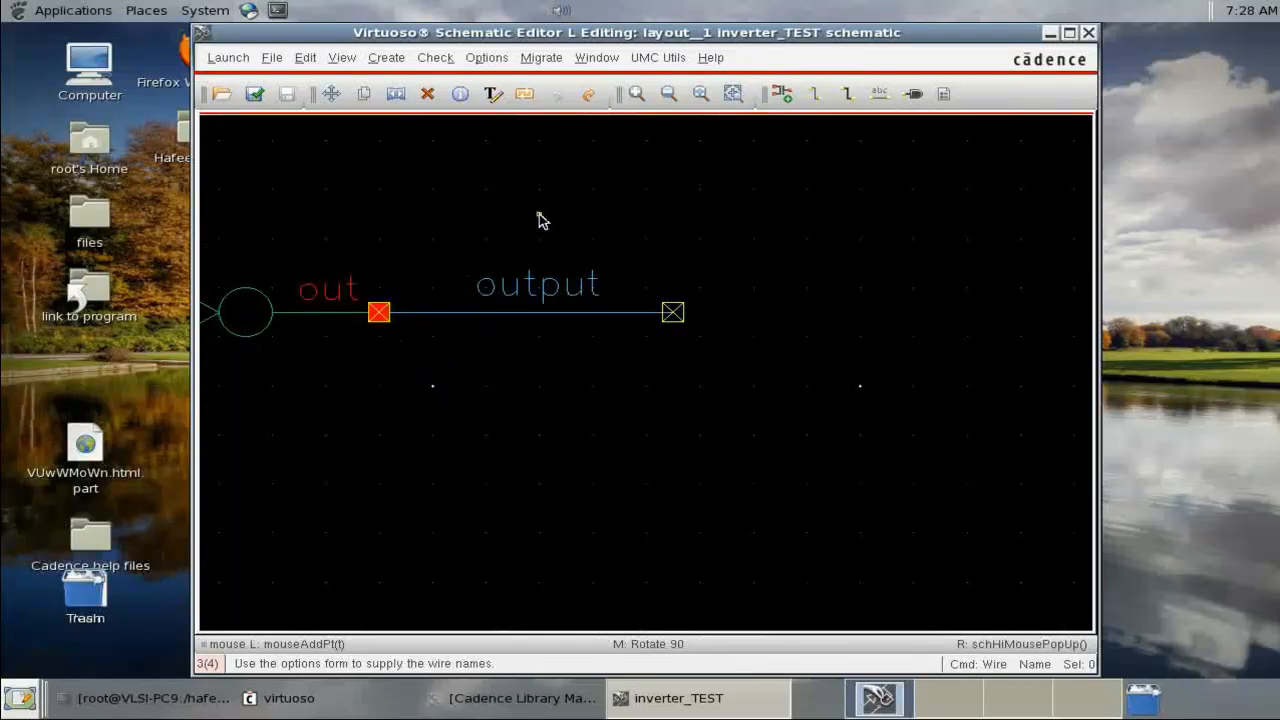
key("f")
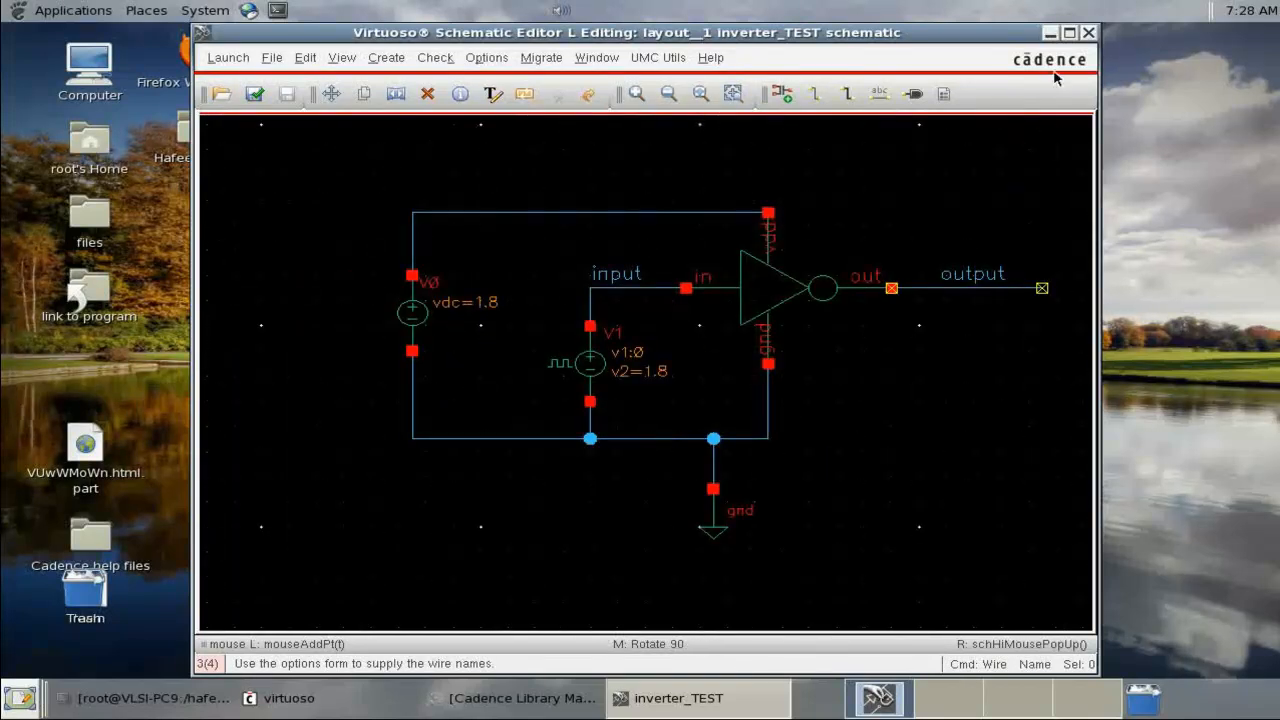
Maximize the schematic window and launch the Analog Design Environment (ADE L) for inverter_TEST.
left_click(1070, 33)
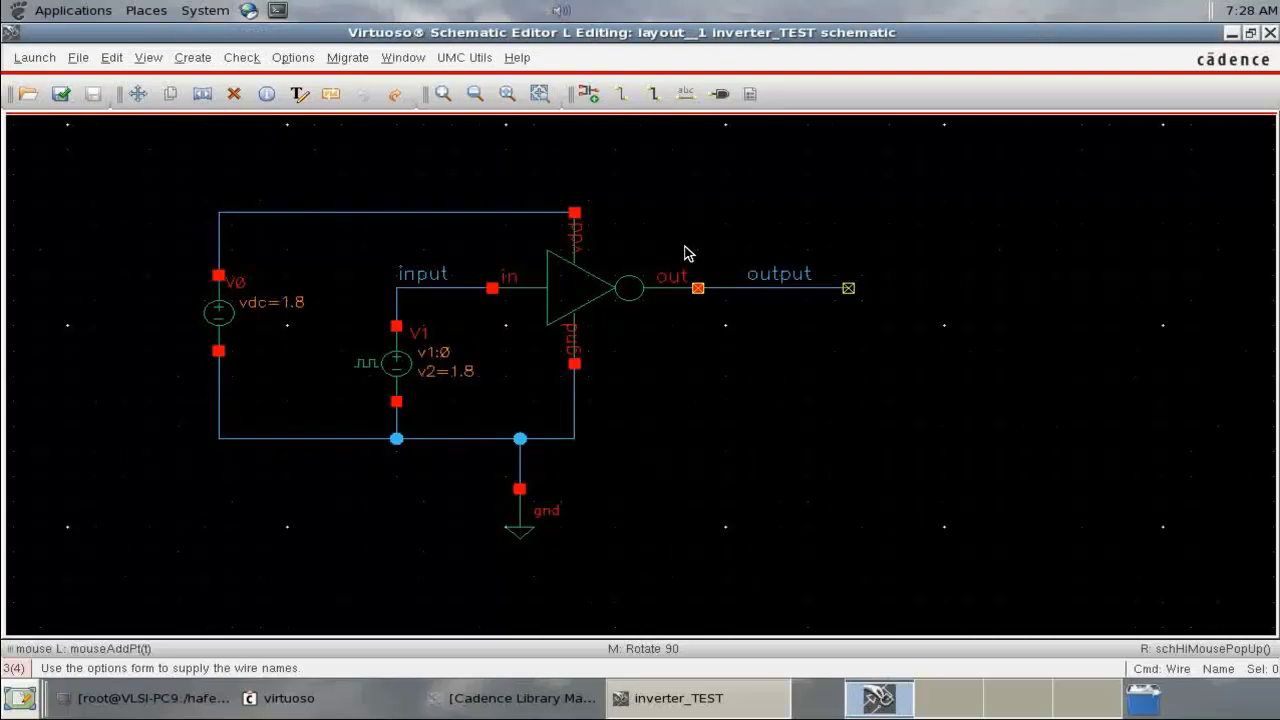
key("f")
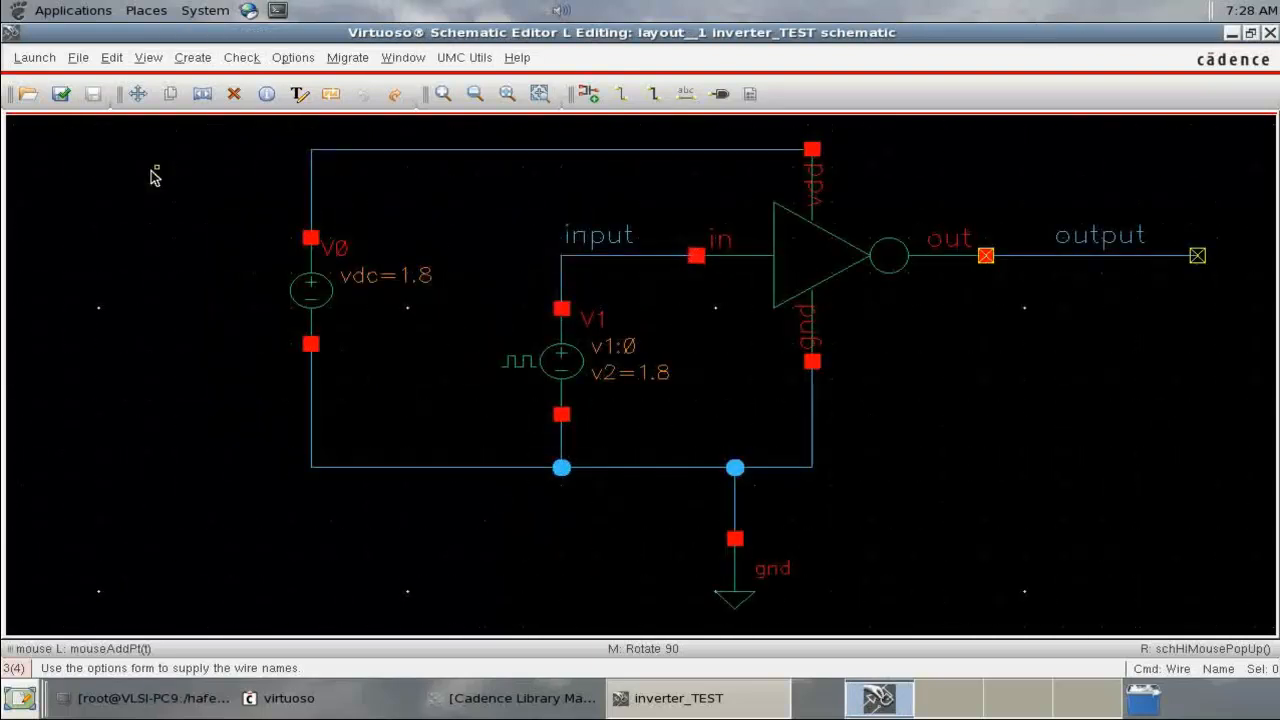
left_click(40, 60)
left_click(54, 87)
left_click_drag(387, 289, 513, 157)
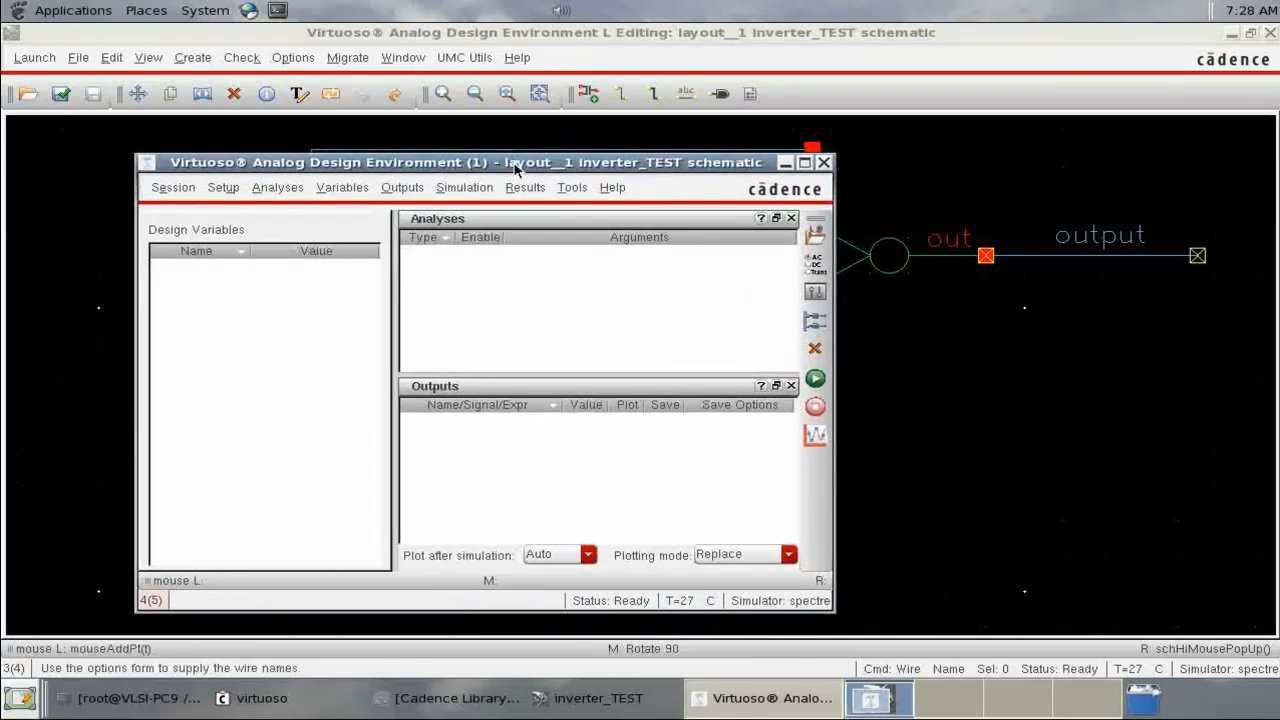
Set up an enabled transient analysis with a stop time of 10u.
left_click(821, 268)
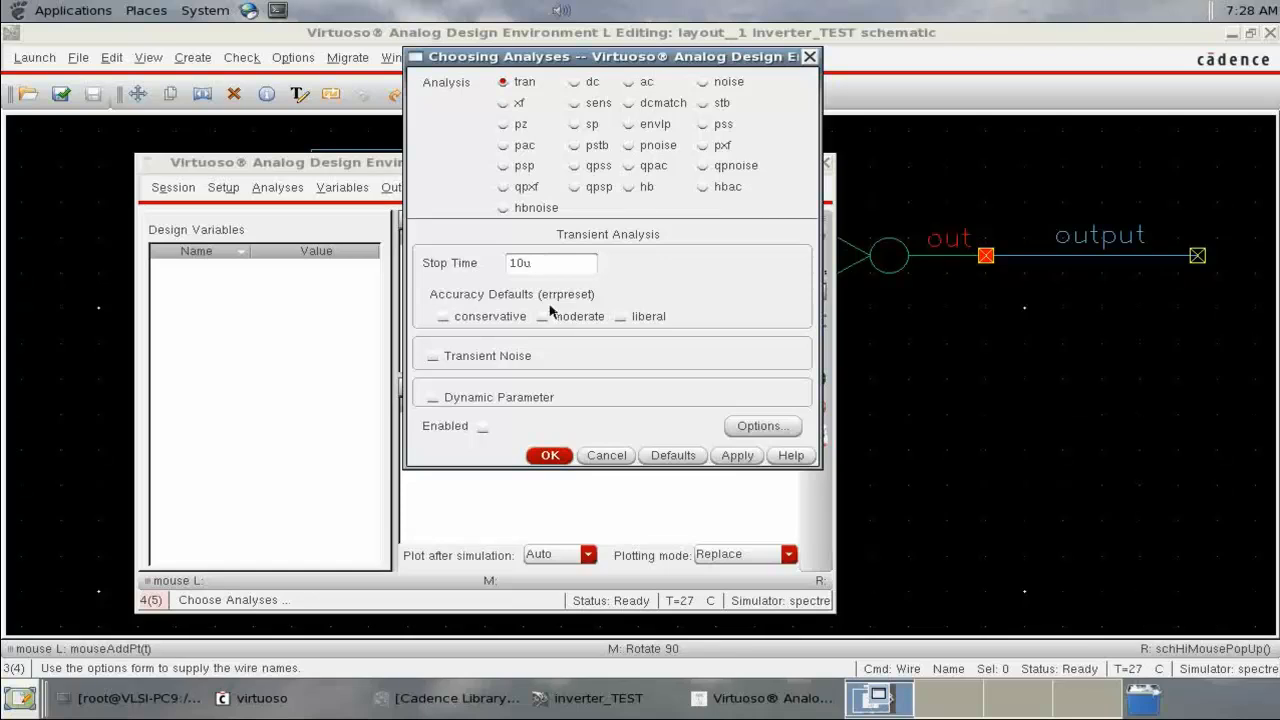
left_click(462, 430)
left_click(548, 457)
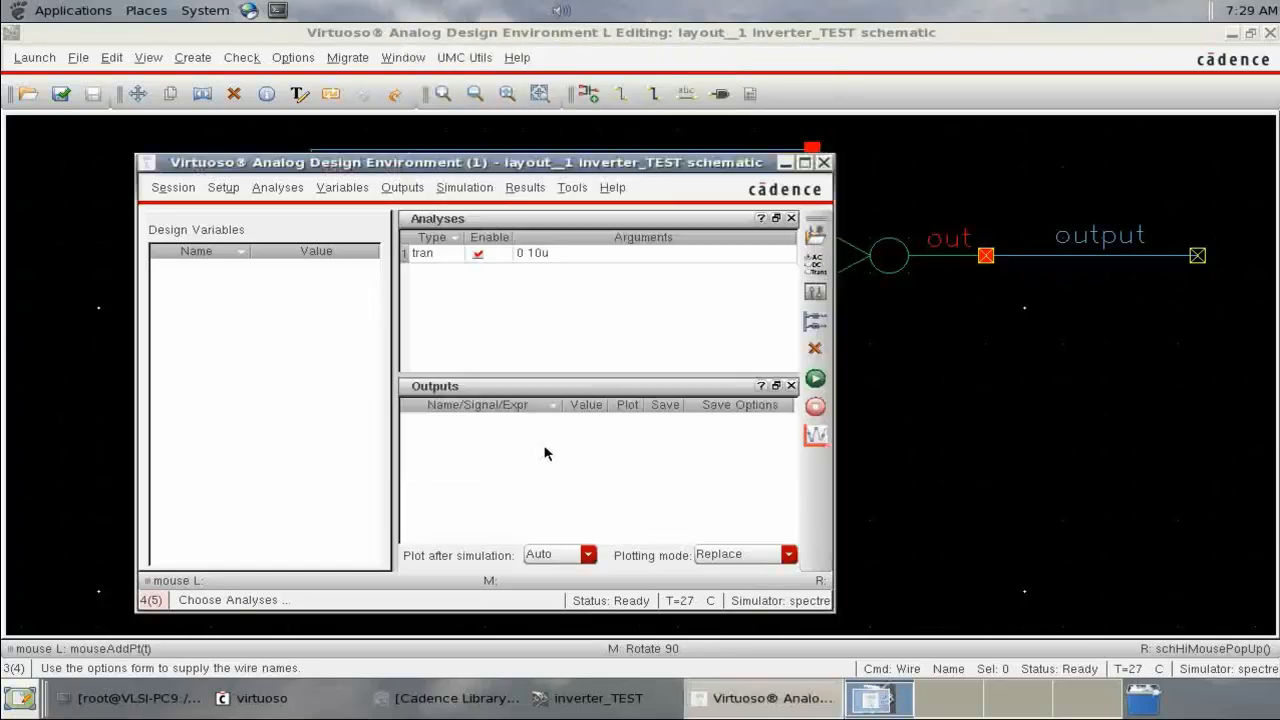
Select the input and output nets from the schematic as the outputs to plot.
left_click(816, 322)
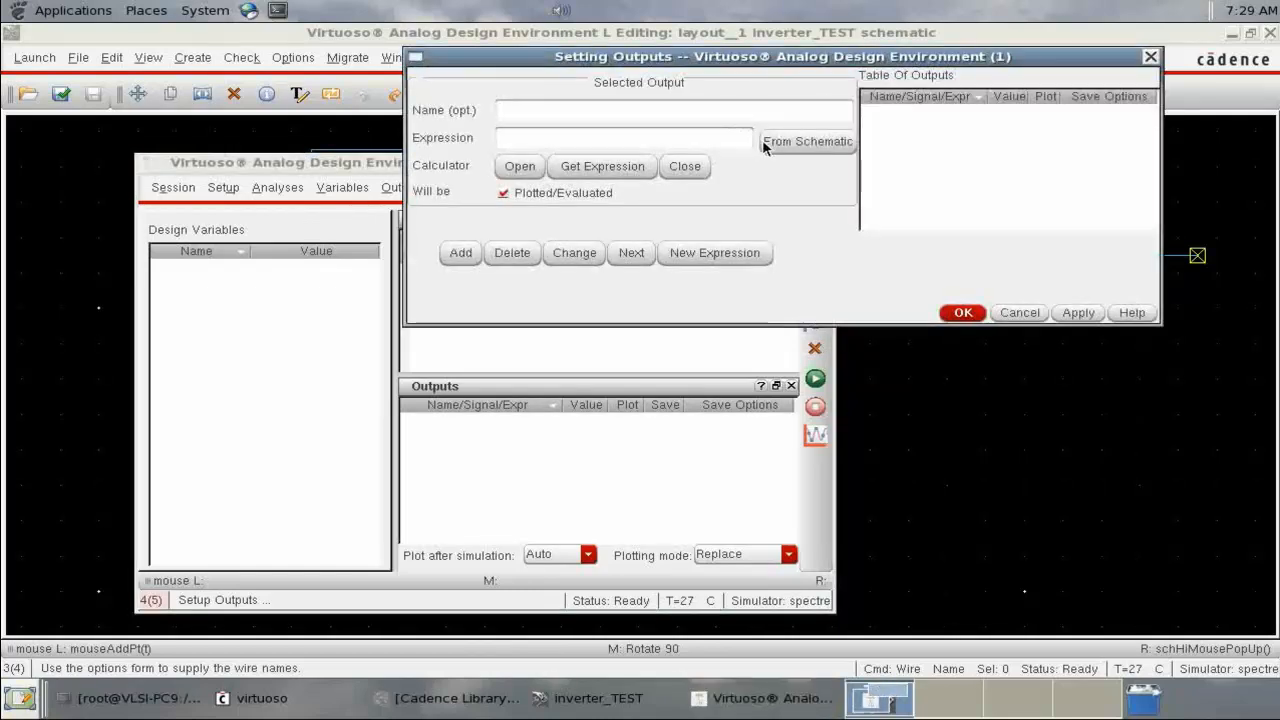
left_click(810, 146)
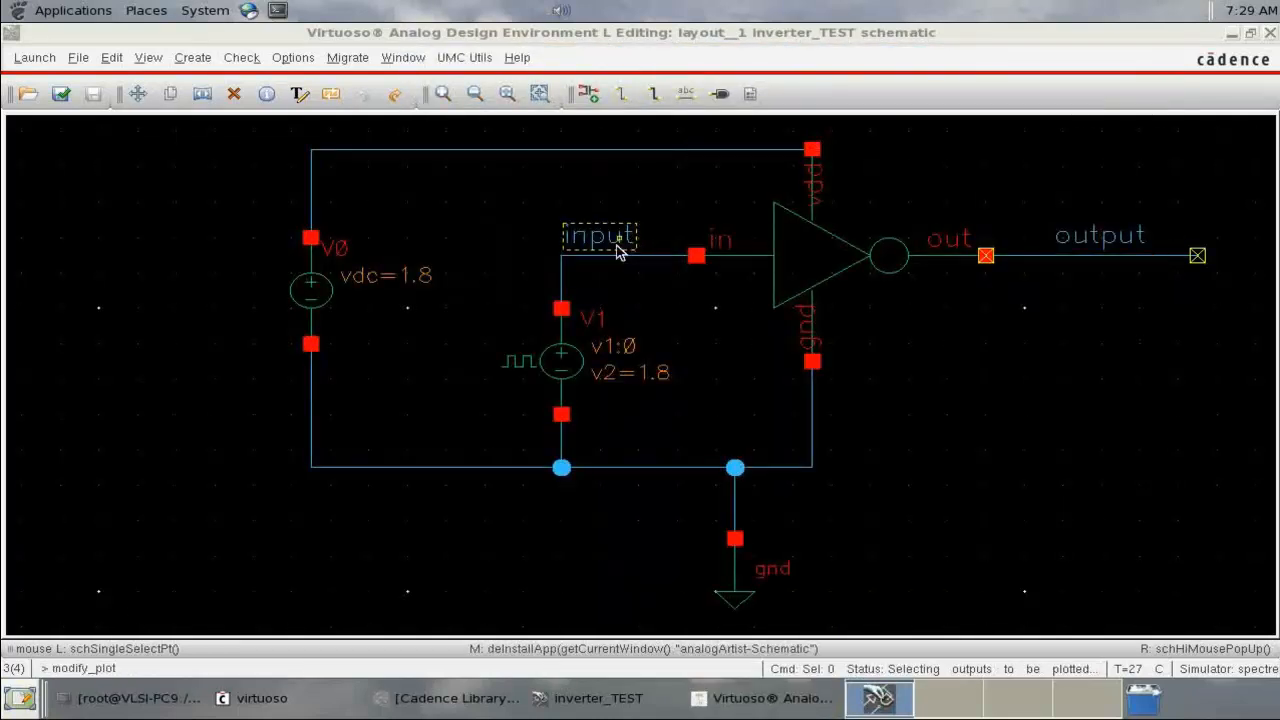
left_click(1087, 258)
left_click(812, 697)
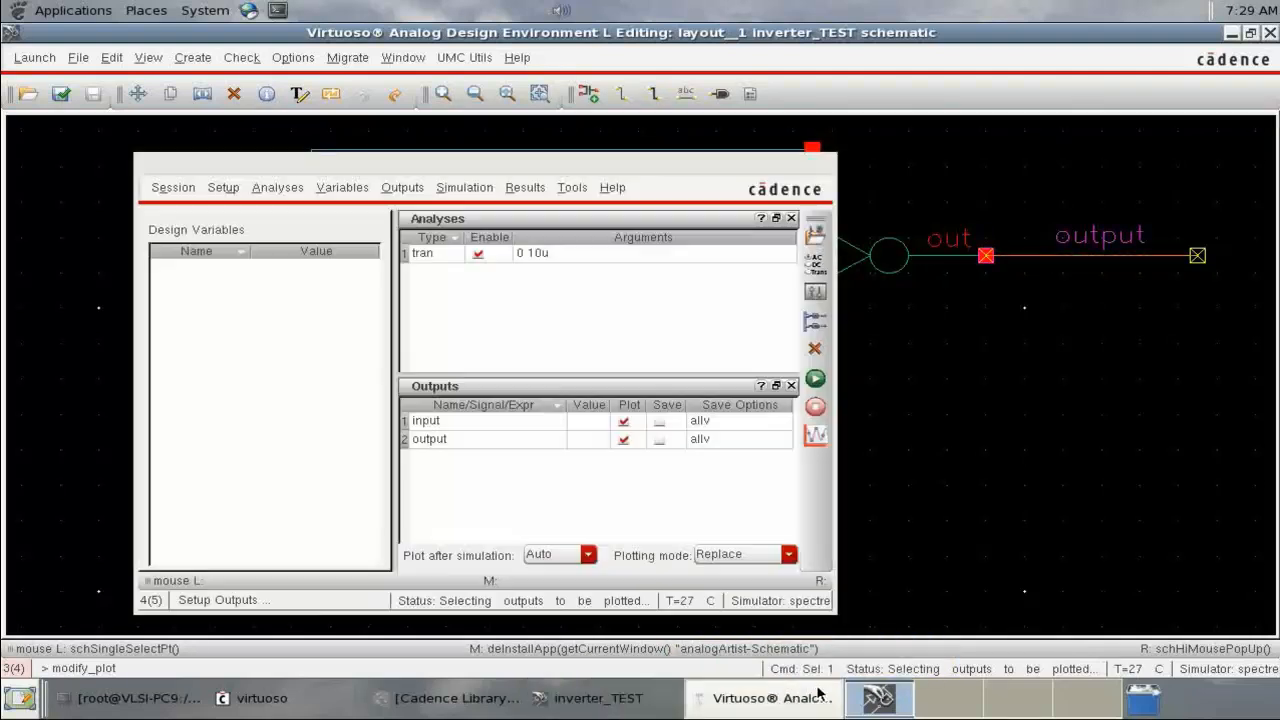
double_click(622, 425)
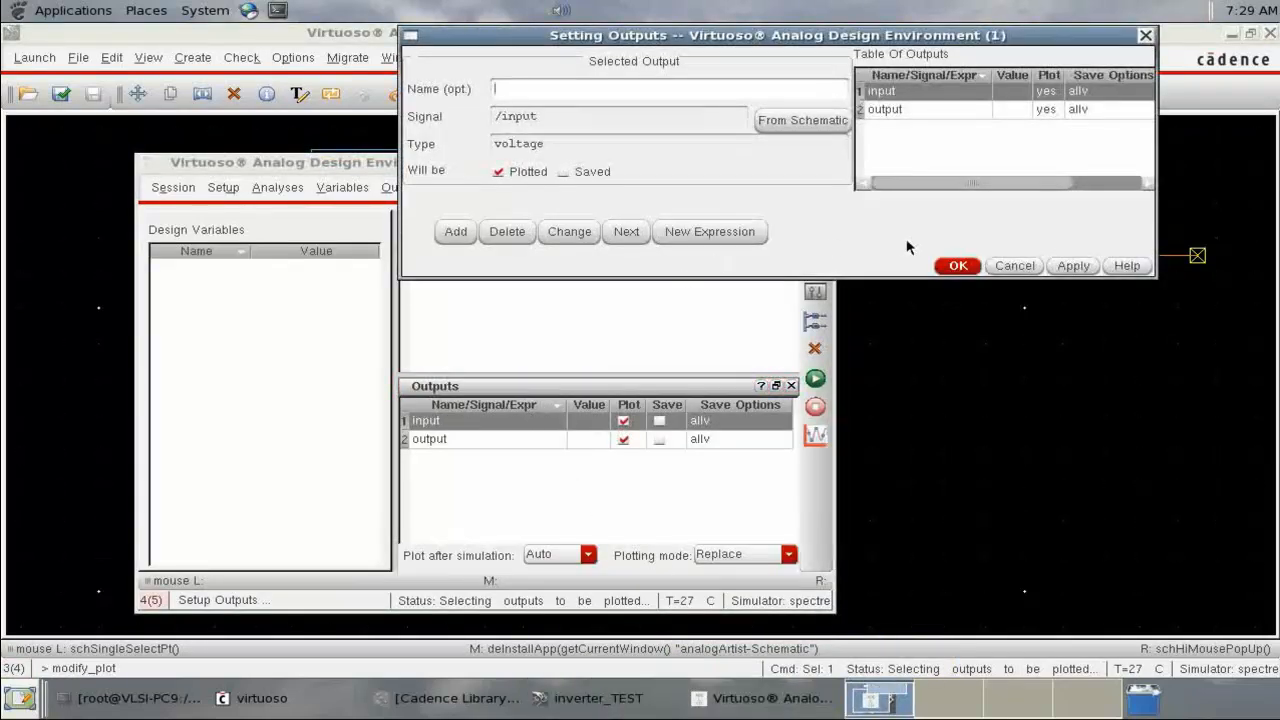
left_click(1012, 267)
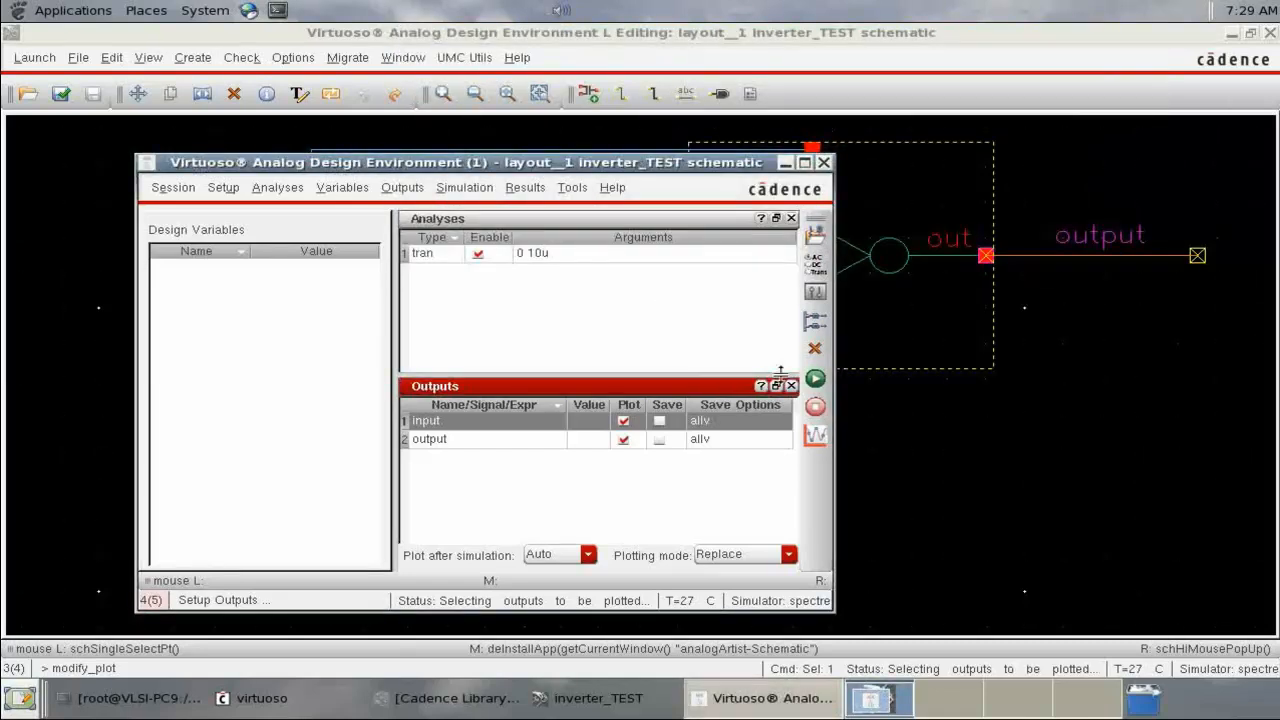
Netlist and run the simulation, and review the waveform plot and the Spectre output log.
left_click(815, 378)
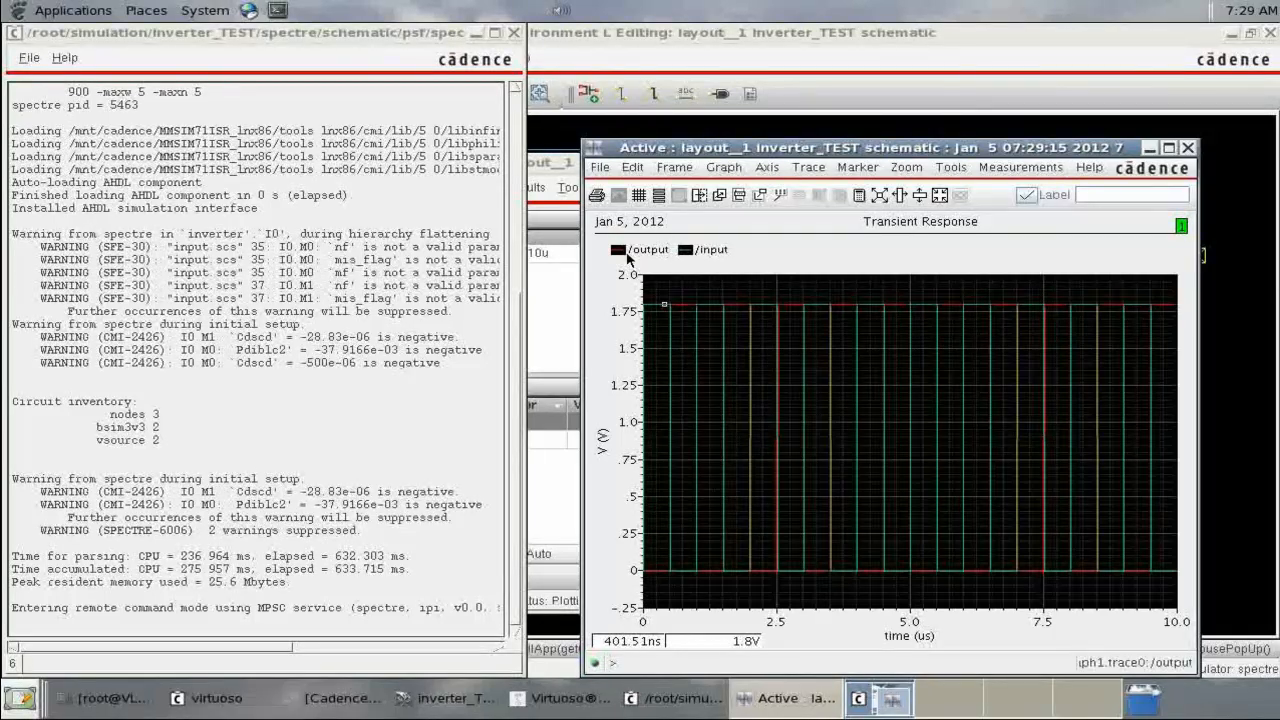
left_click(1169, 148)
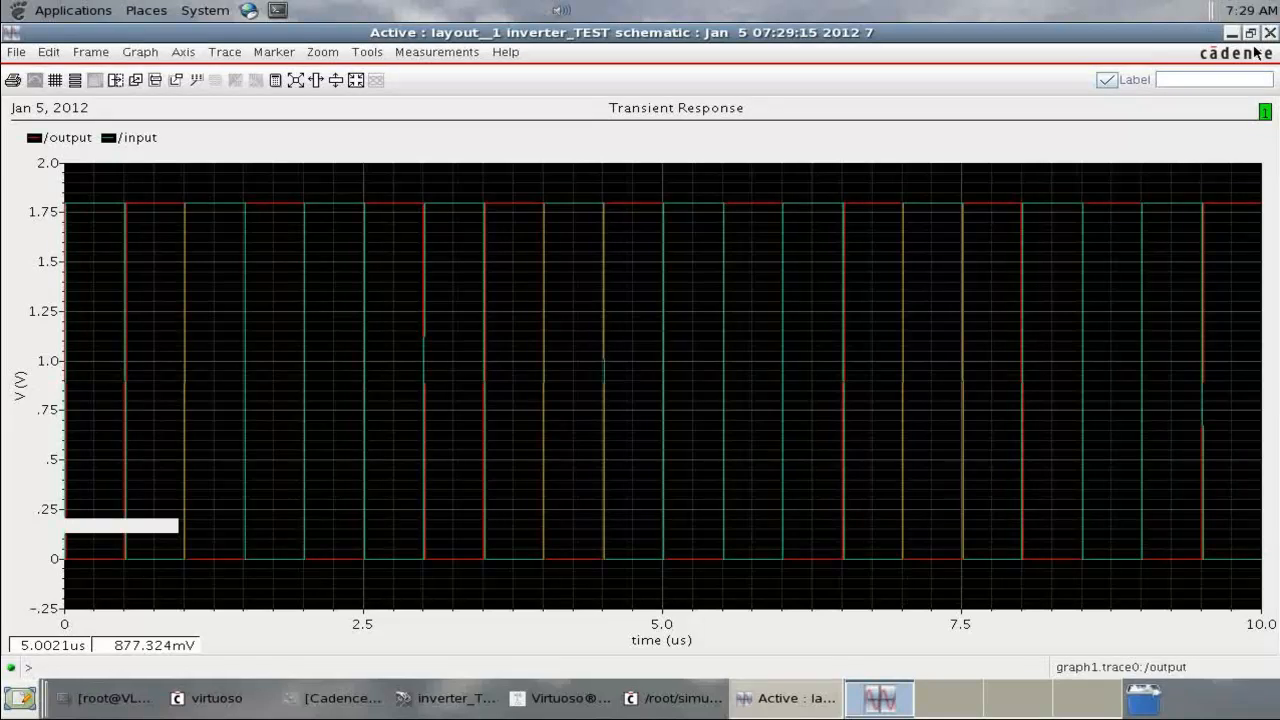
left_click(1250, 33)
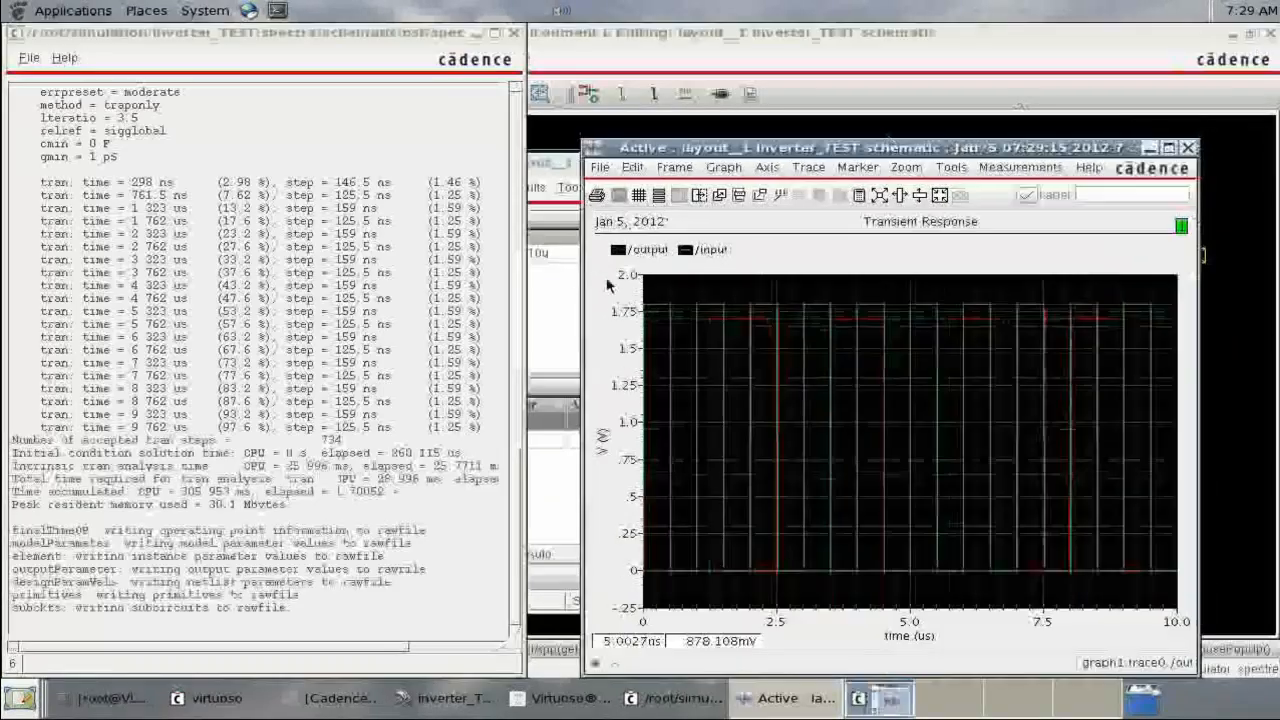
left_click_drag(514, 594, 511, 345)
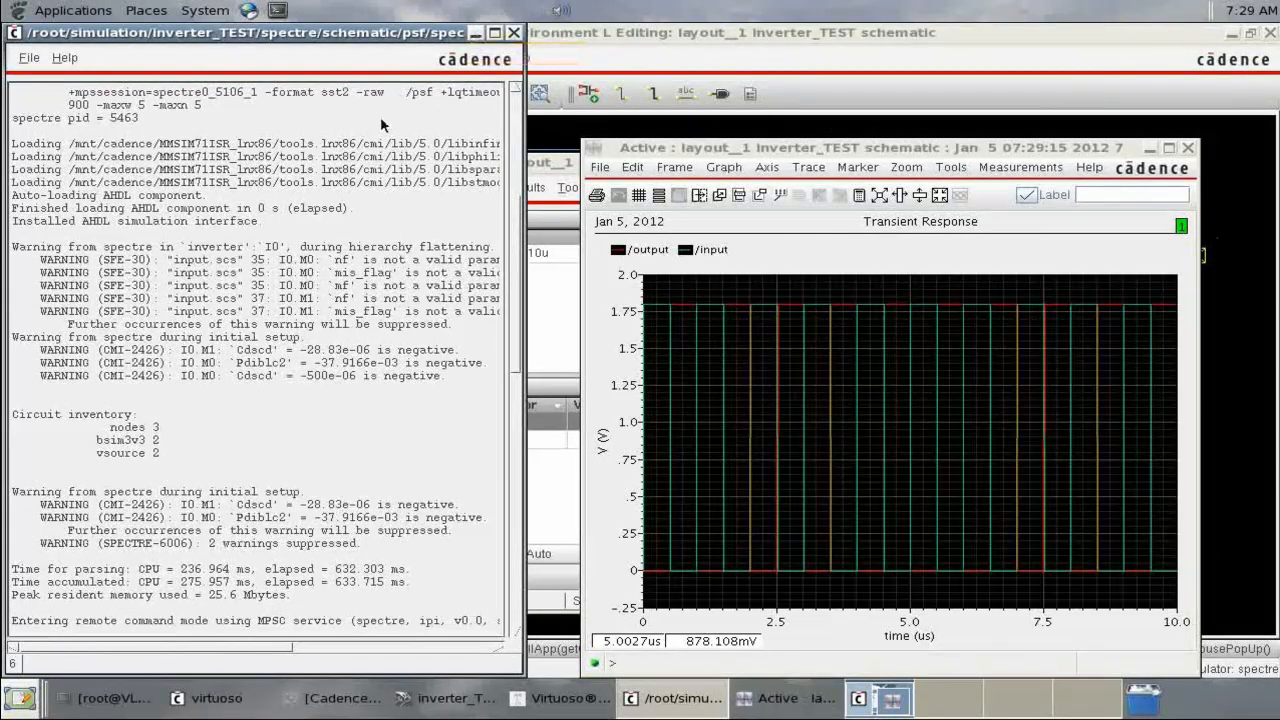
left_click(476, 33)
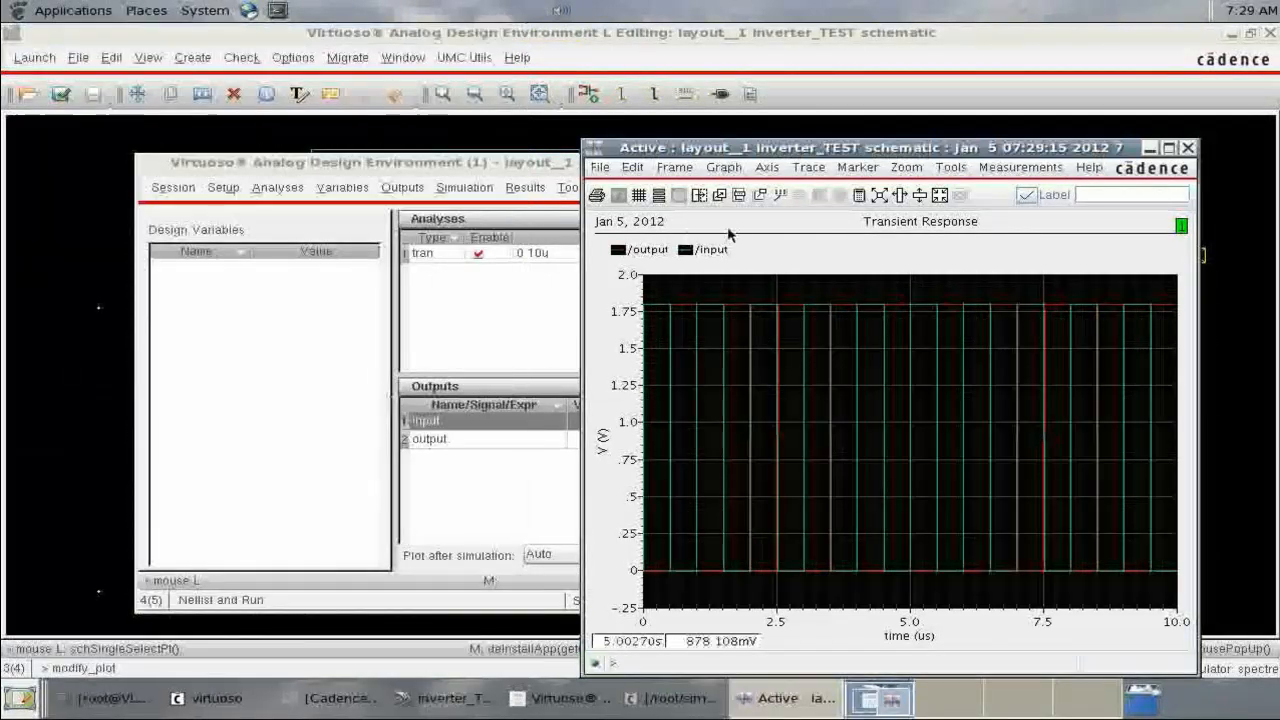
Examine the transient input and output waveforms full screen, zooming in on the switching edges along the time and voltage axes.
left_click_drag(793, 160, 643, 105)
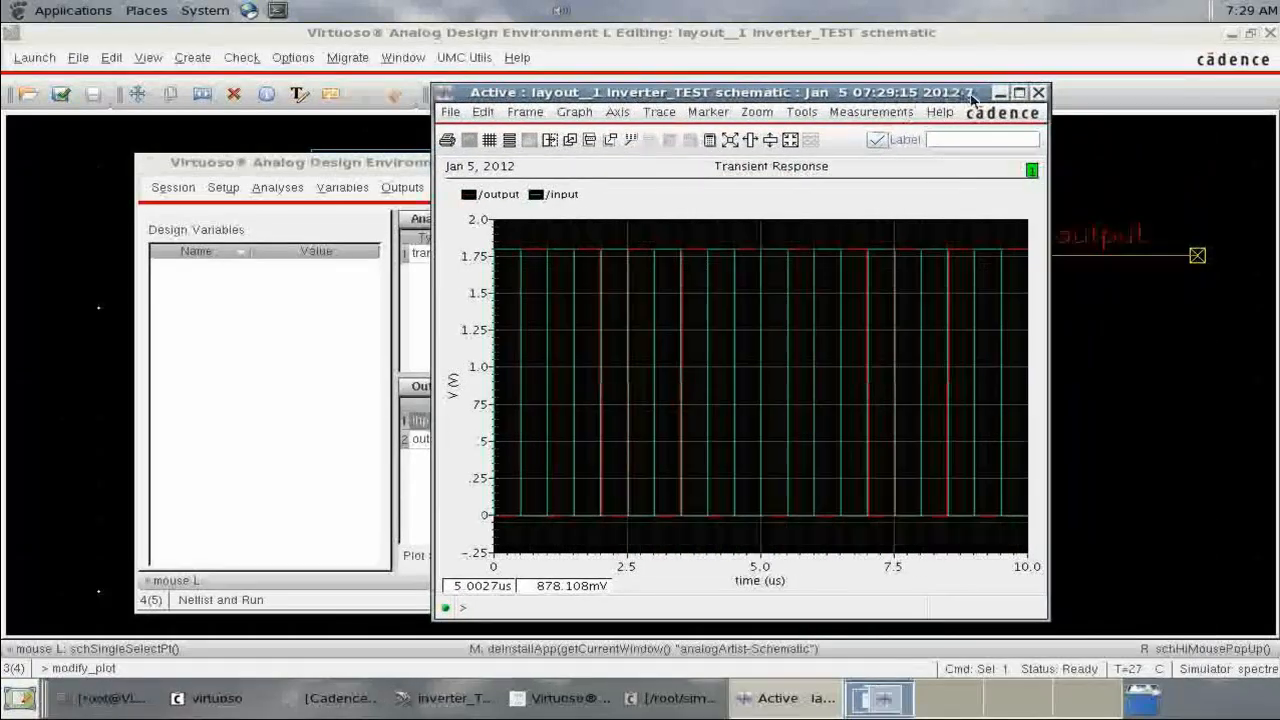
left_click(1020, 92)
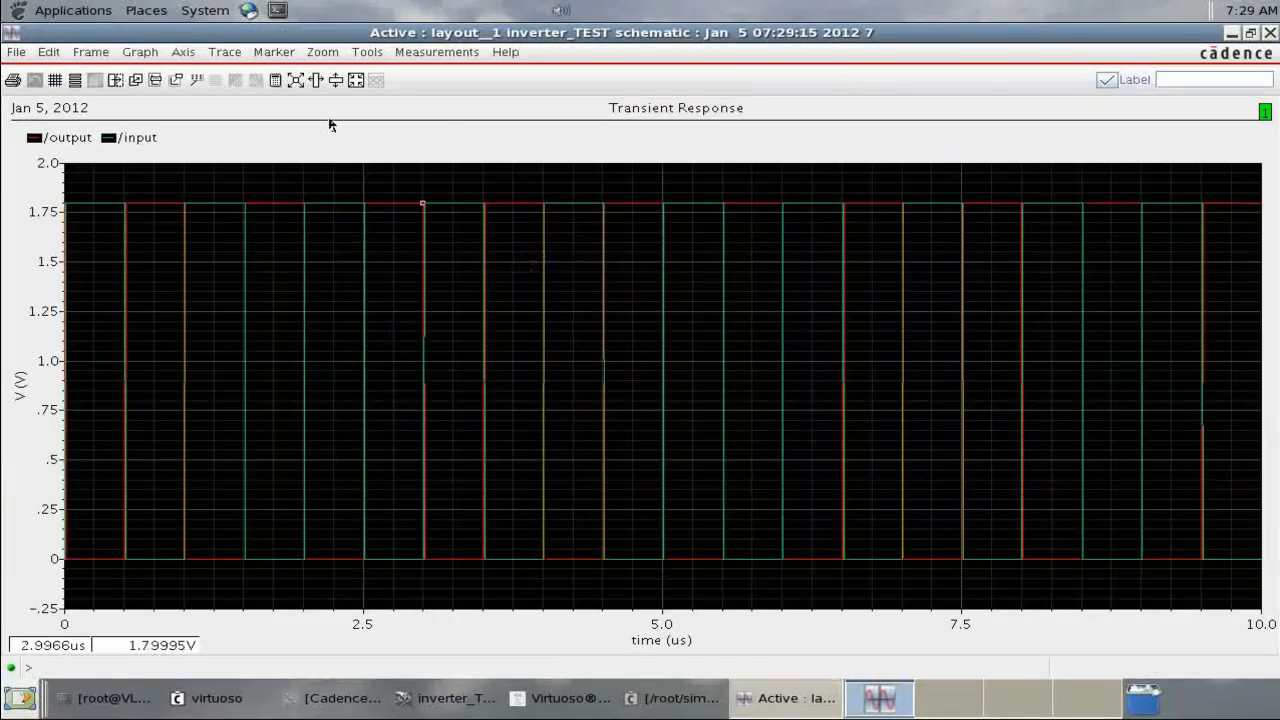
left_click(316, 80)
left_click_drag(309, 171, 507, 194)
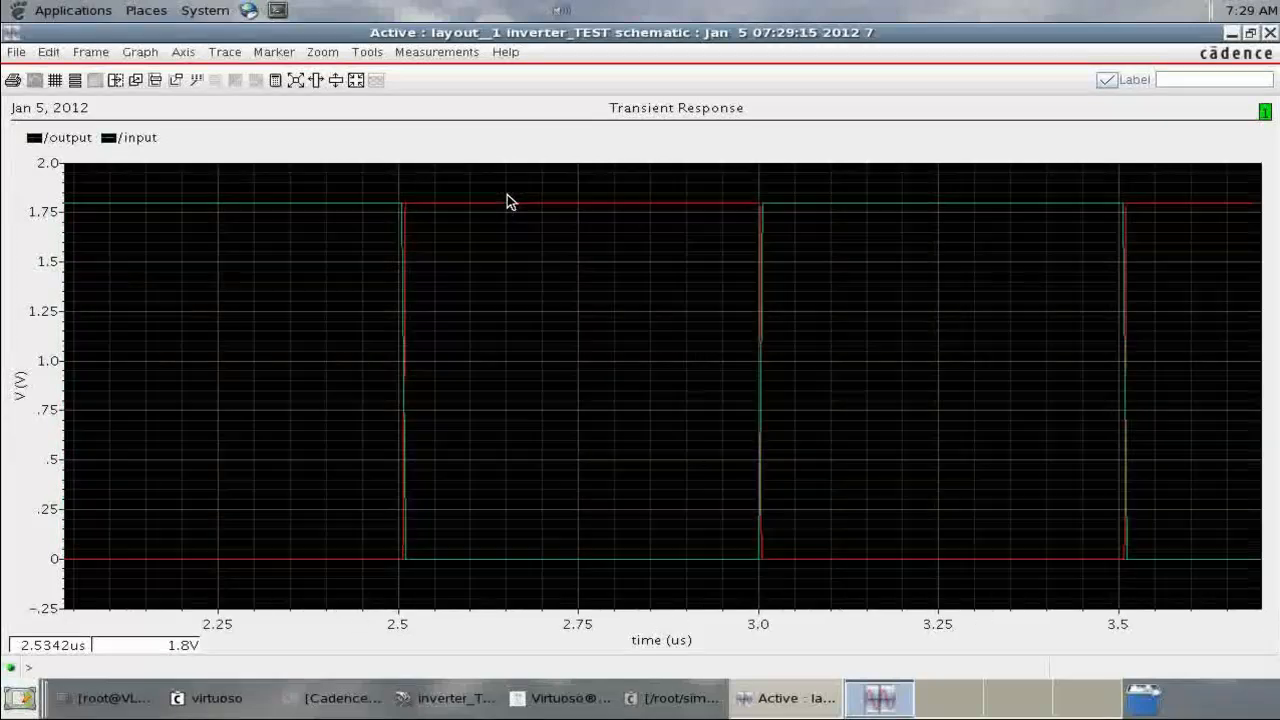
left_click(337, 82)
left_click_drag(312, 211, 826, 270)
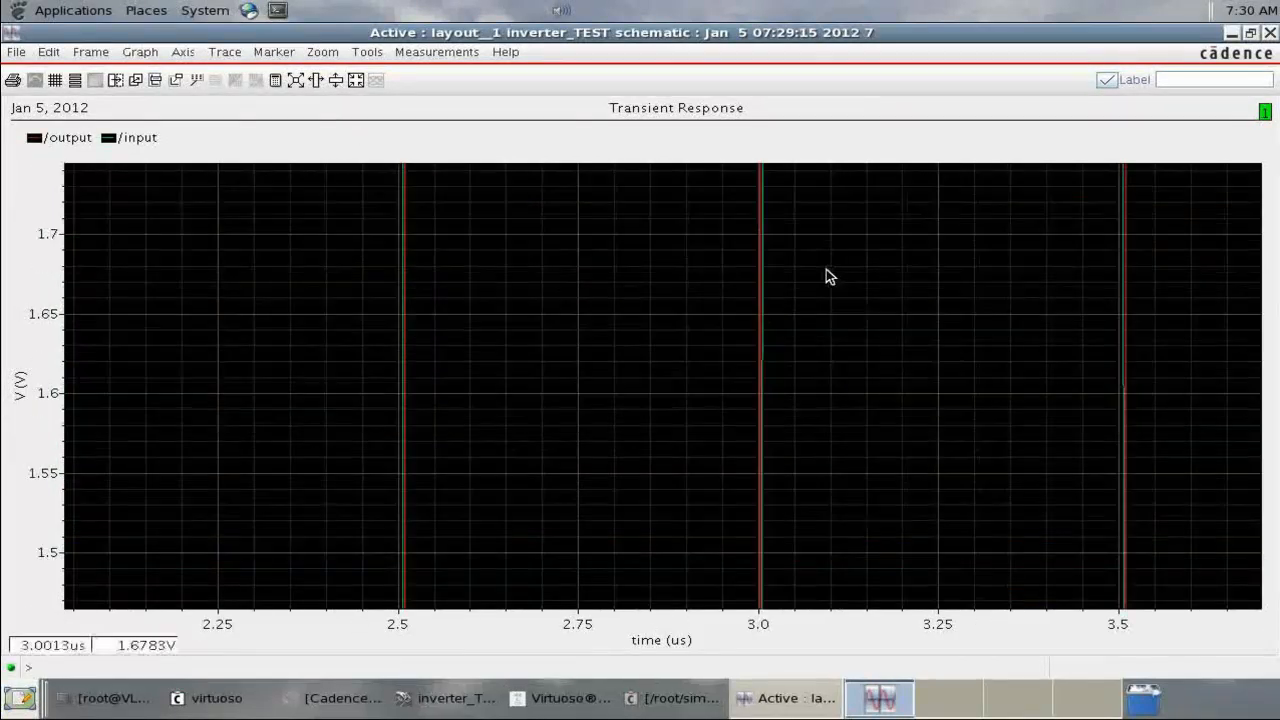
left_click(355, 80)
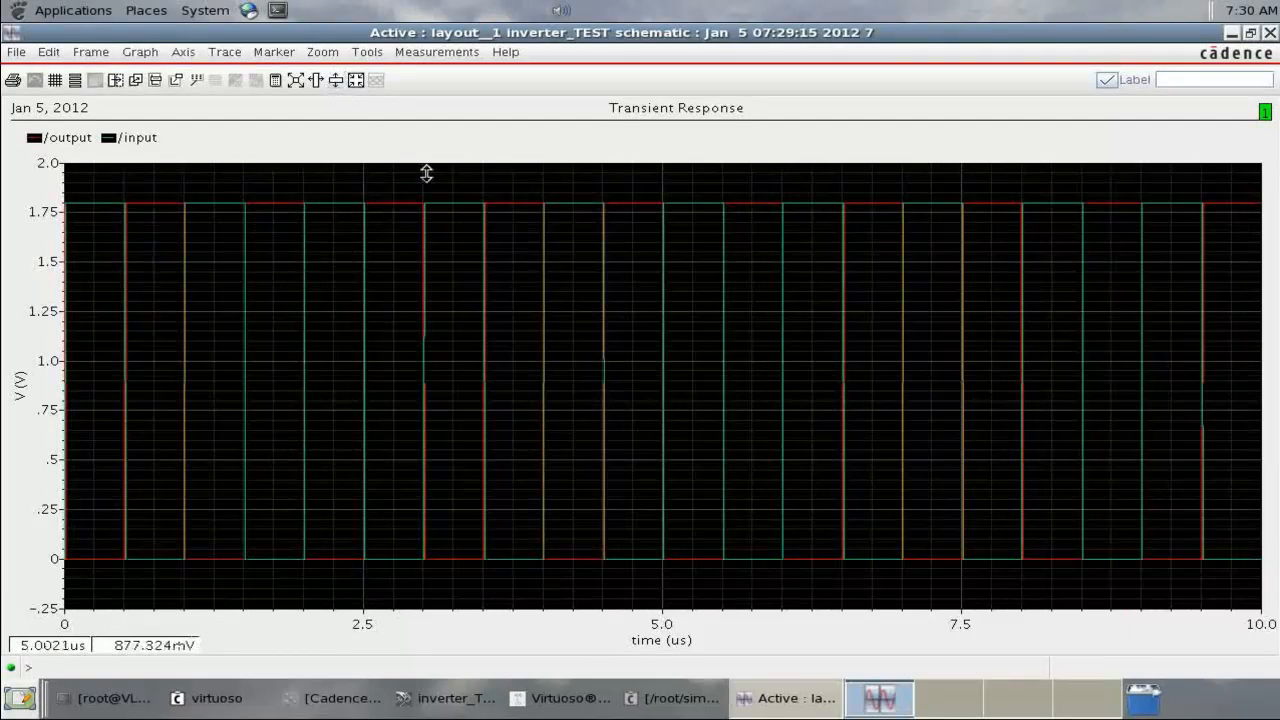
left_click_drag(423, 180, 414, 238)
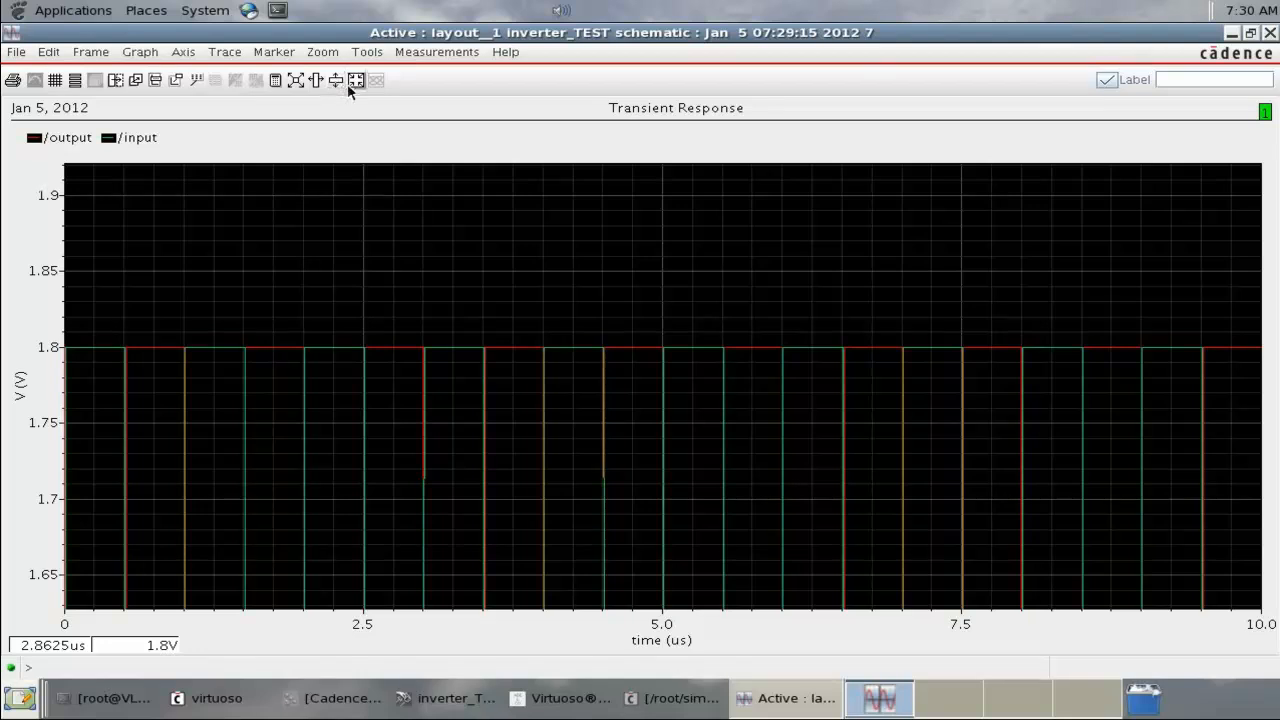
Fit the whole transient response, highlight the output and input traces, view them as separate strips, and close the waveform window.
left_click(355, 81)
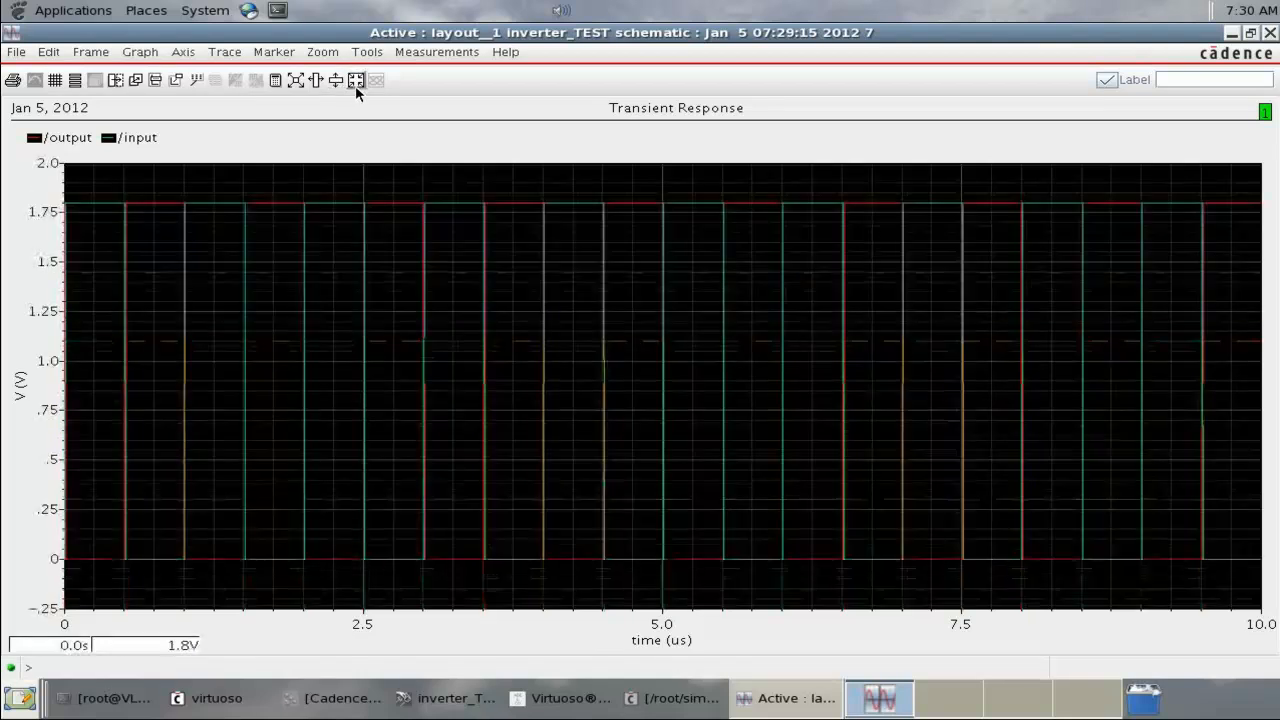
left_click(35, 138)
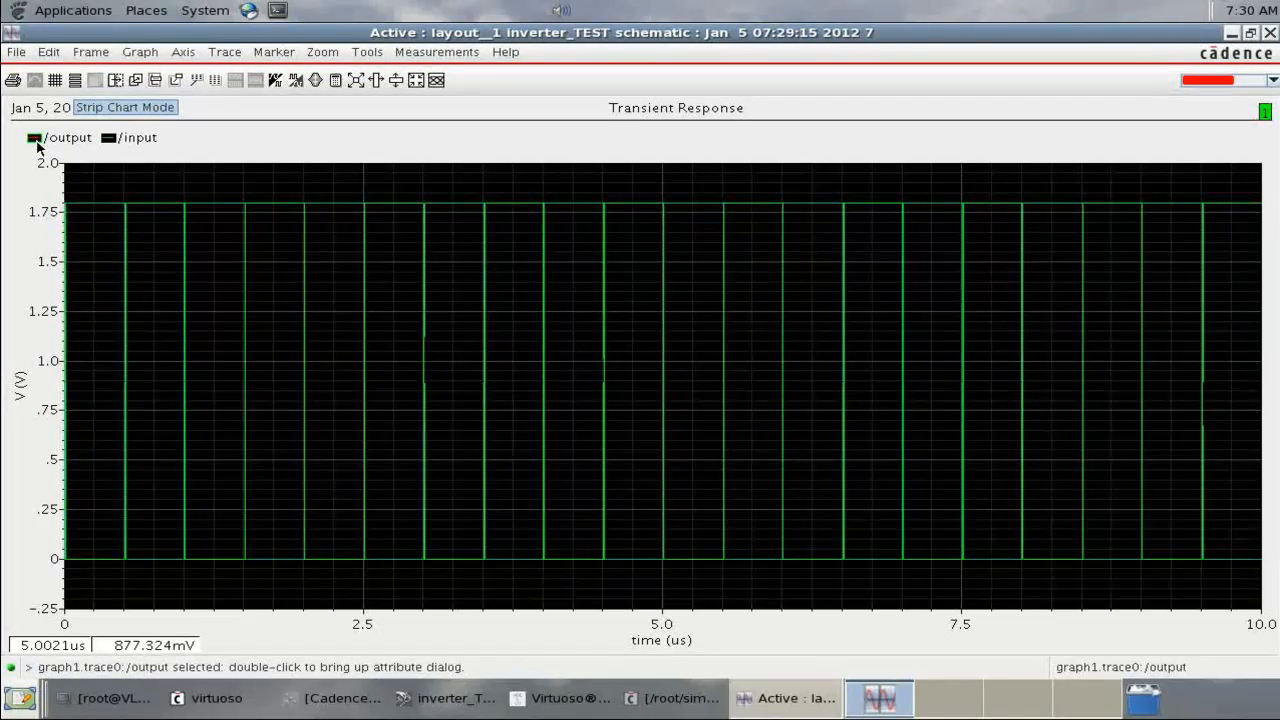
left_click(125, 141)
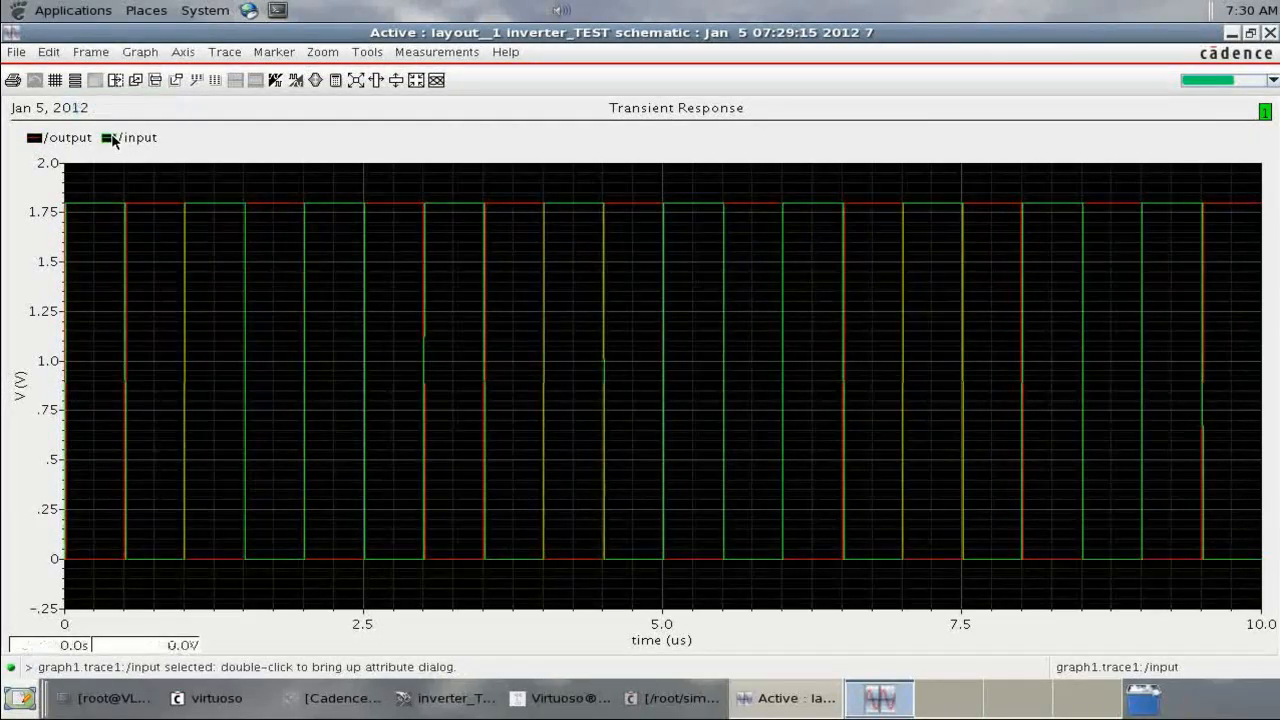
left_click(75, 81)
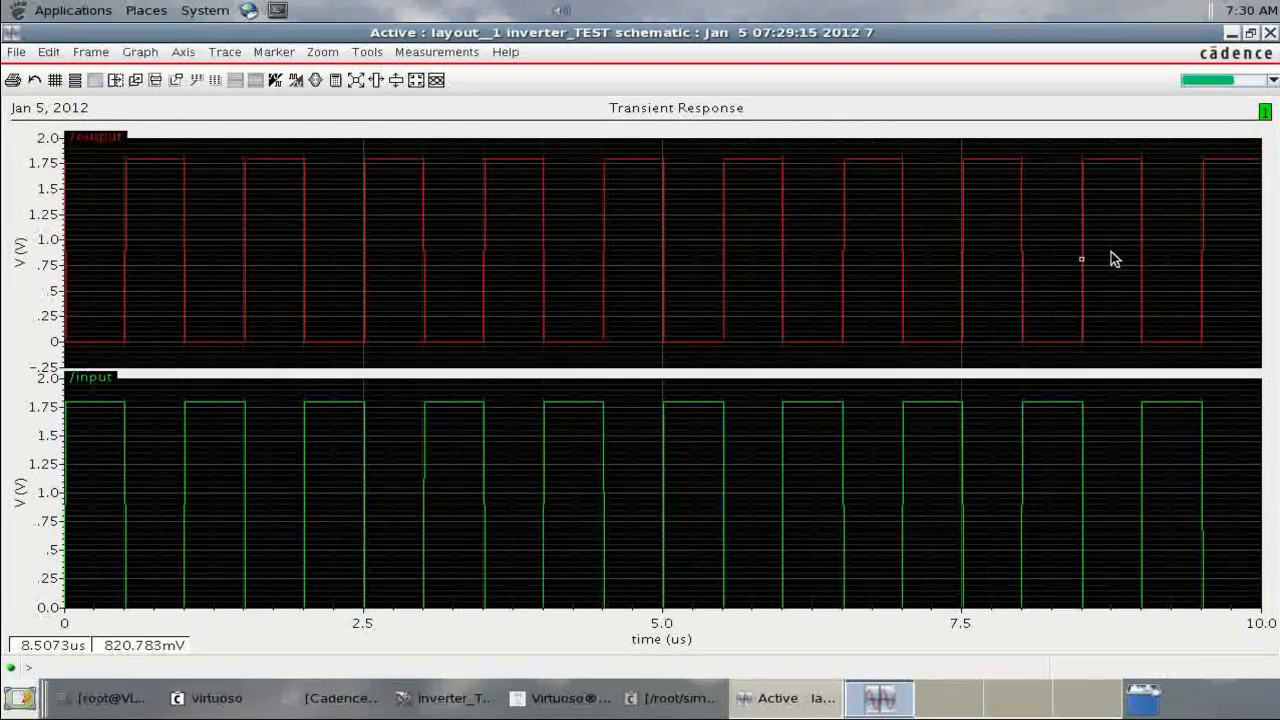
left_click(1268, 34)
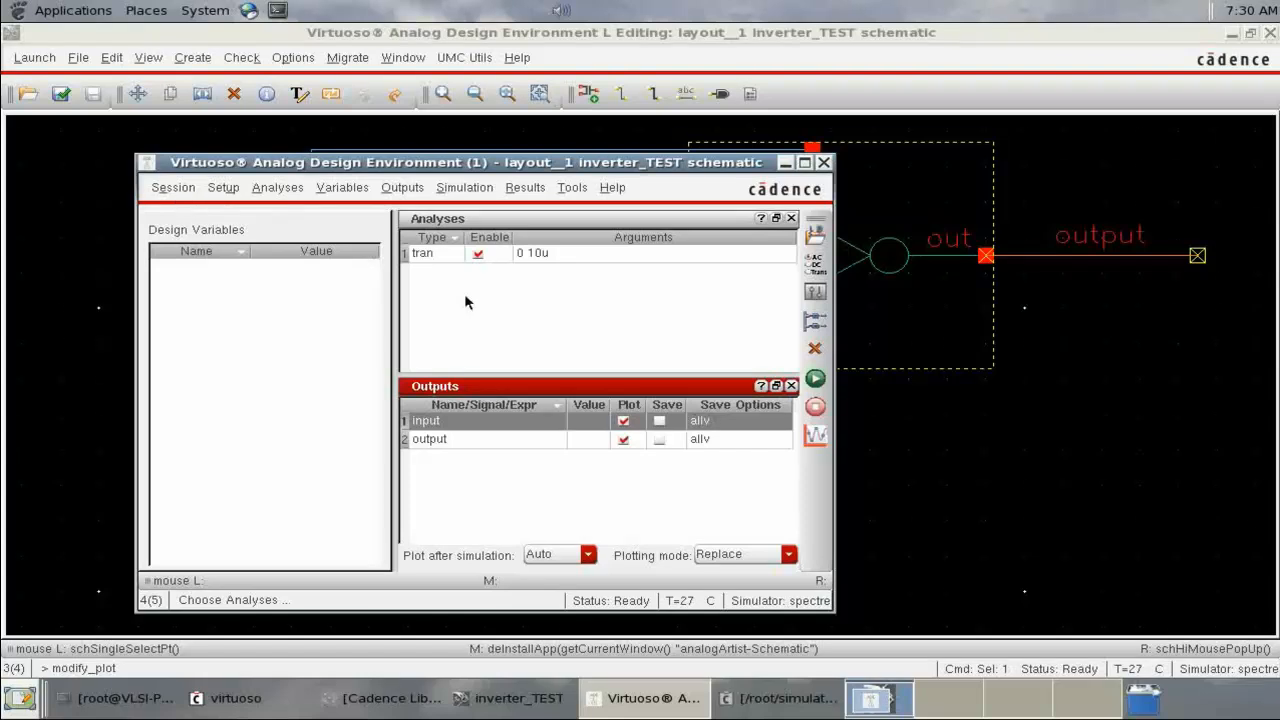
Save the simulation setup as the cellview state spectre_state1 of inverter_TEST in library layout__1.
left_click(174, 188)
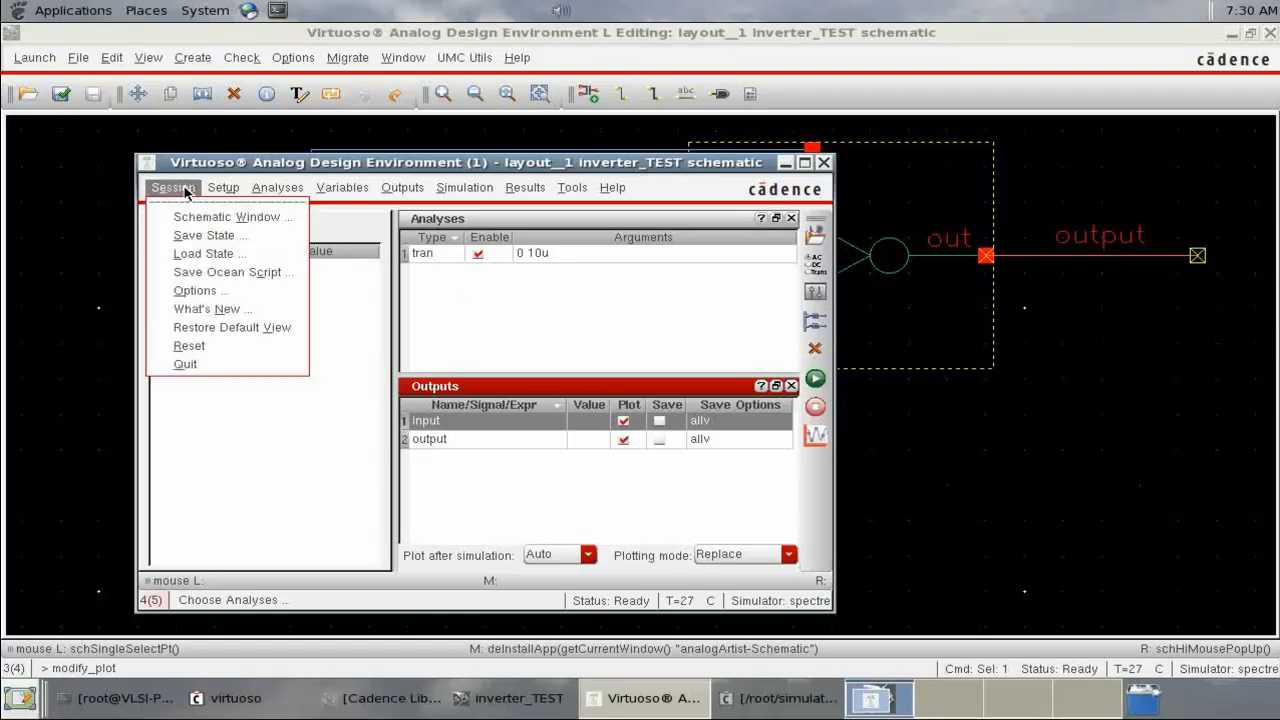
left_click(192, 238)
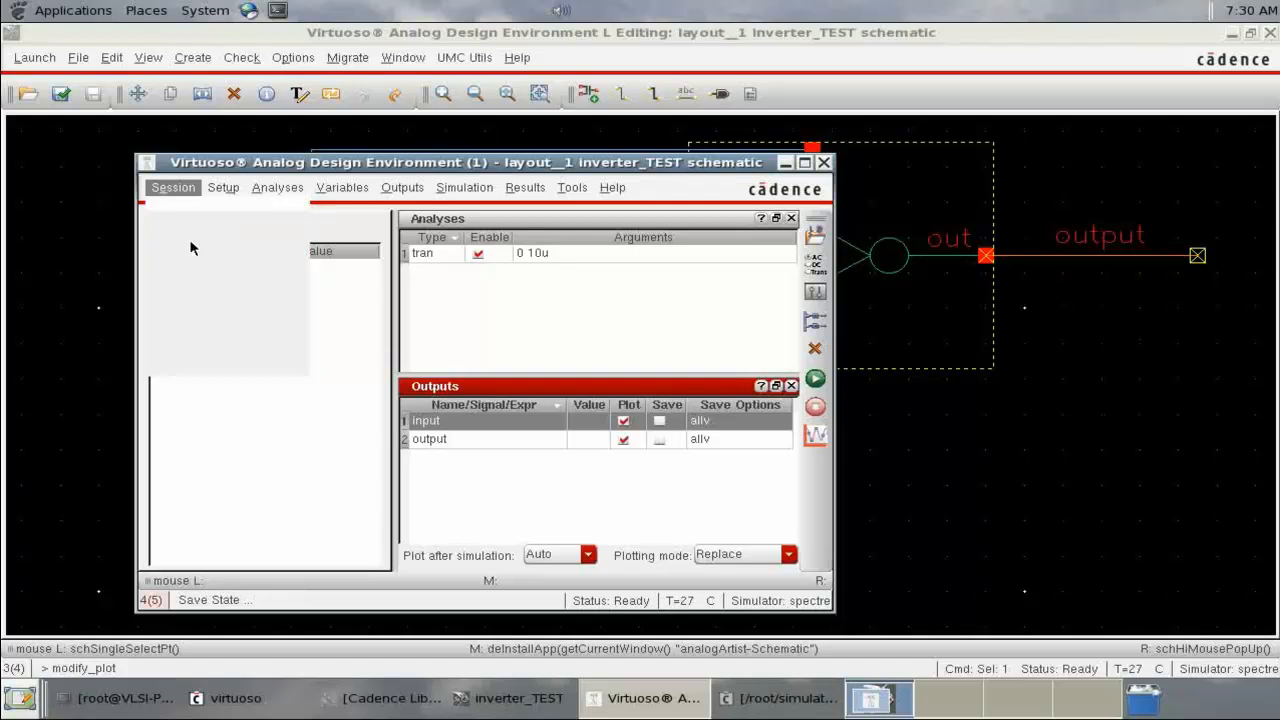
left_click(704, 66)
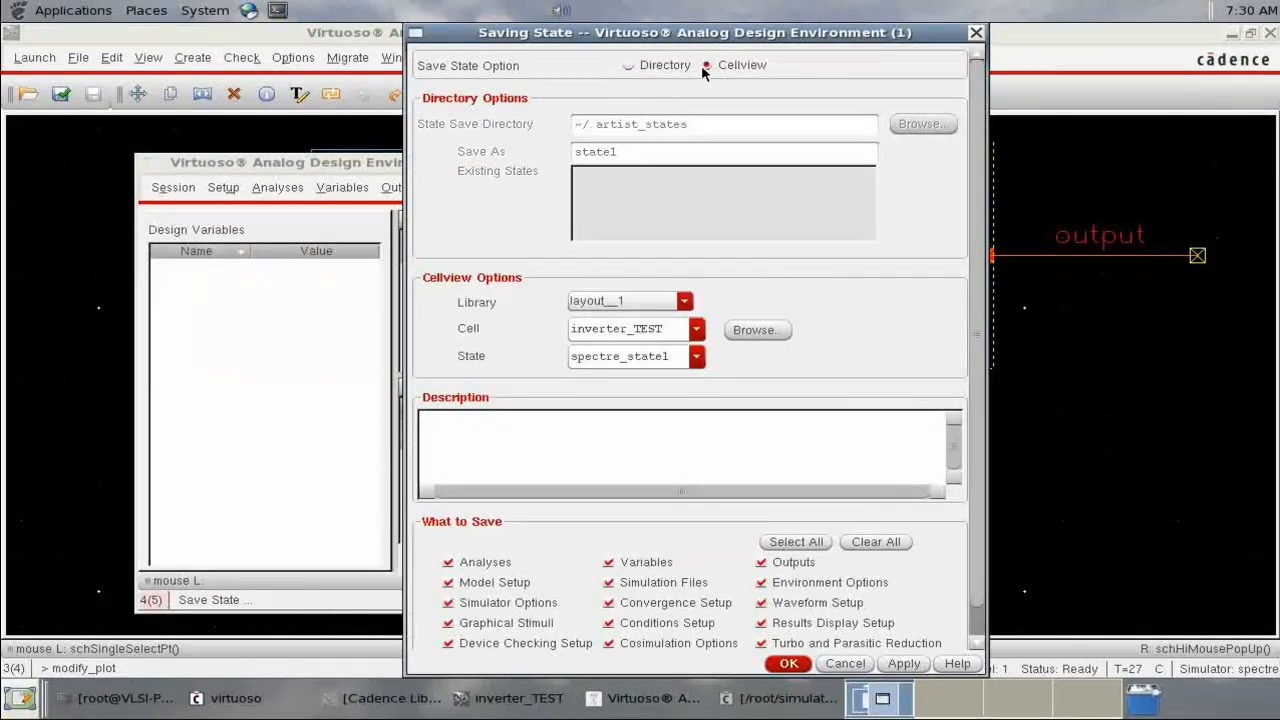
left_click(787, 664)
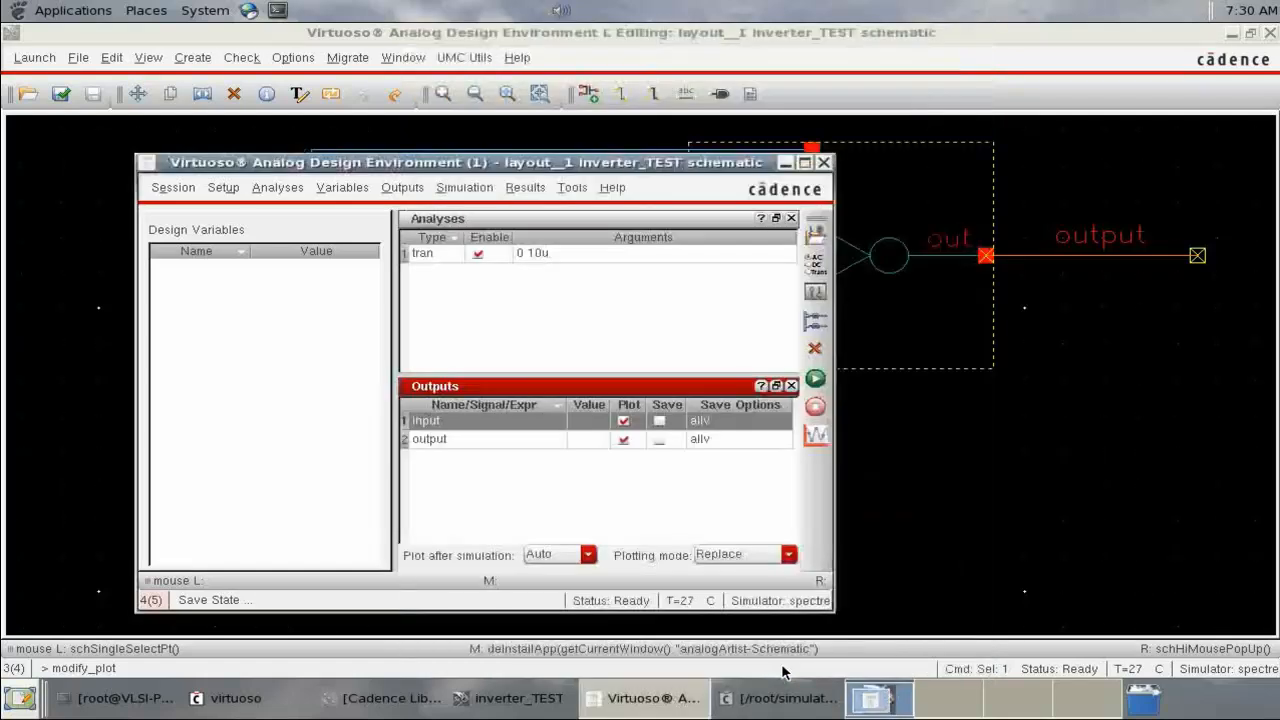
Close the simulation environment and the testbench schematic, and open the schematic view of the inverter cell in layout__1.
left_click(824, 165)
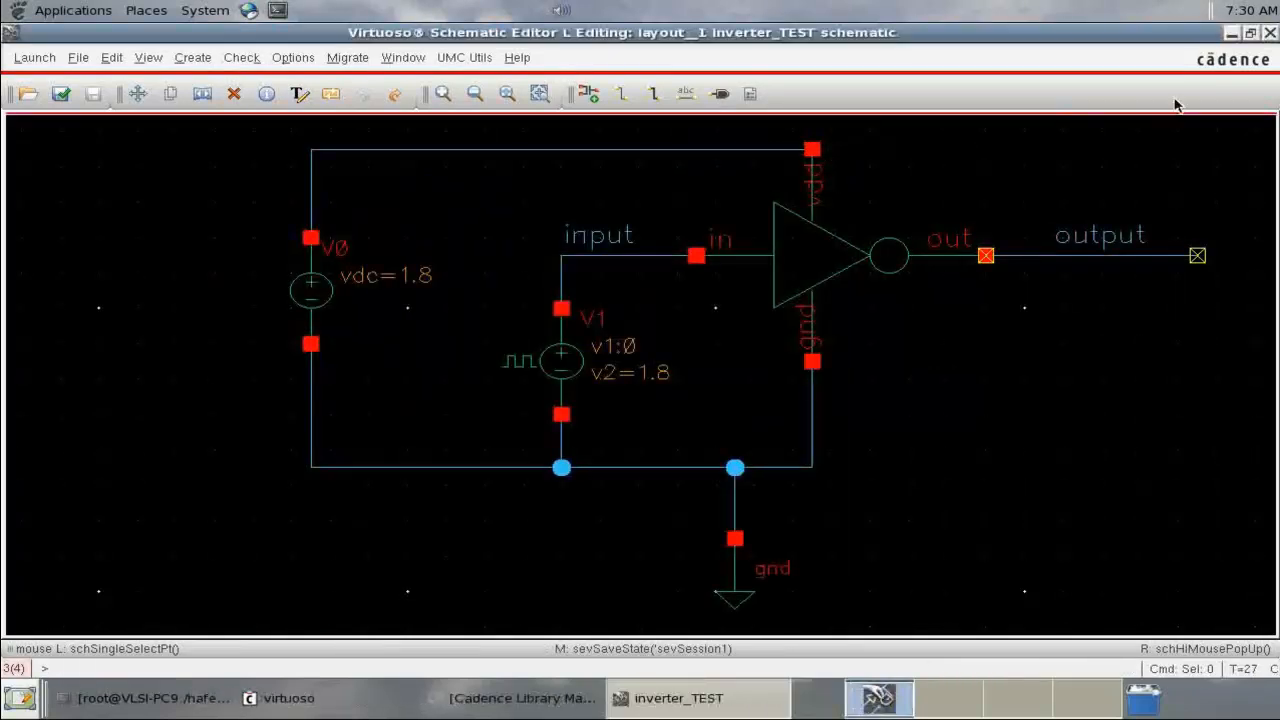
left_click(1269, 34)
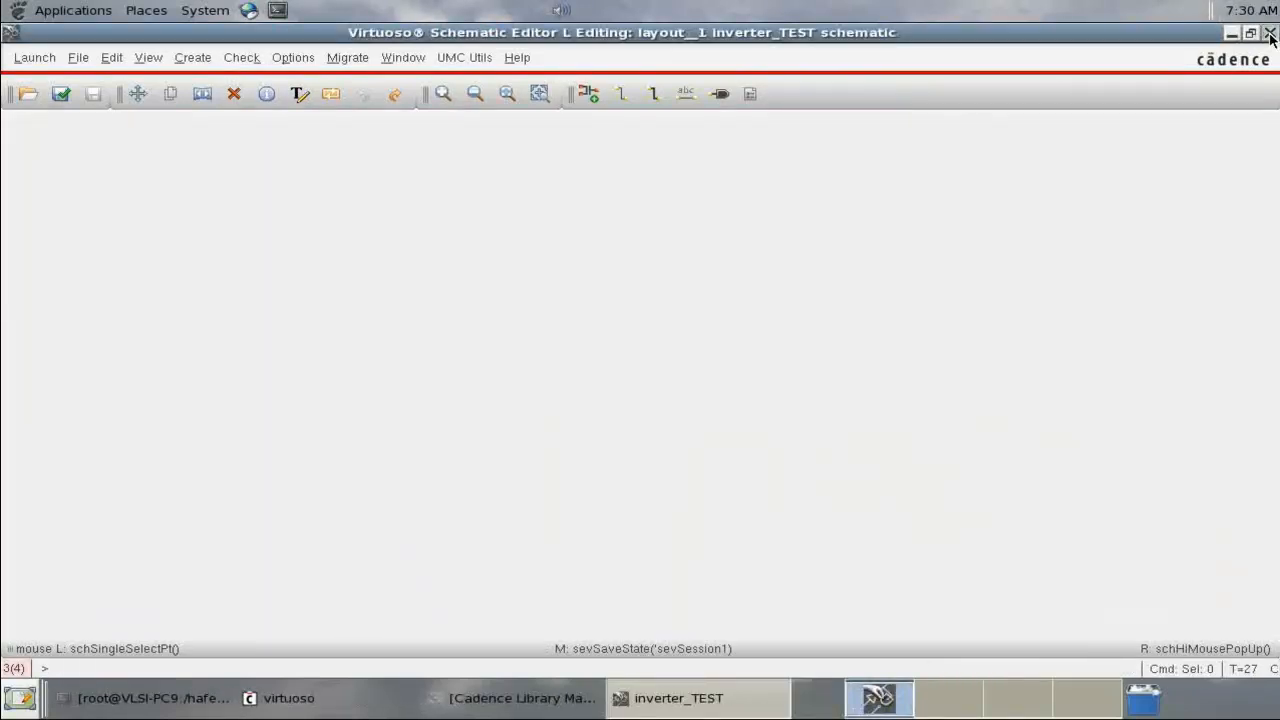
left_click(660, 698)
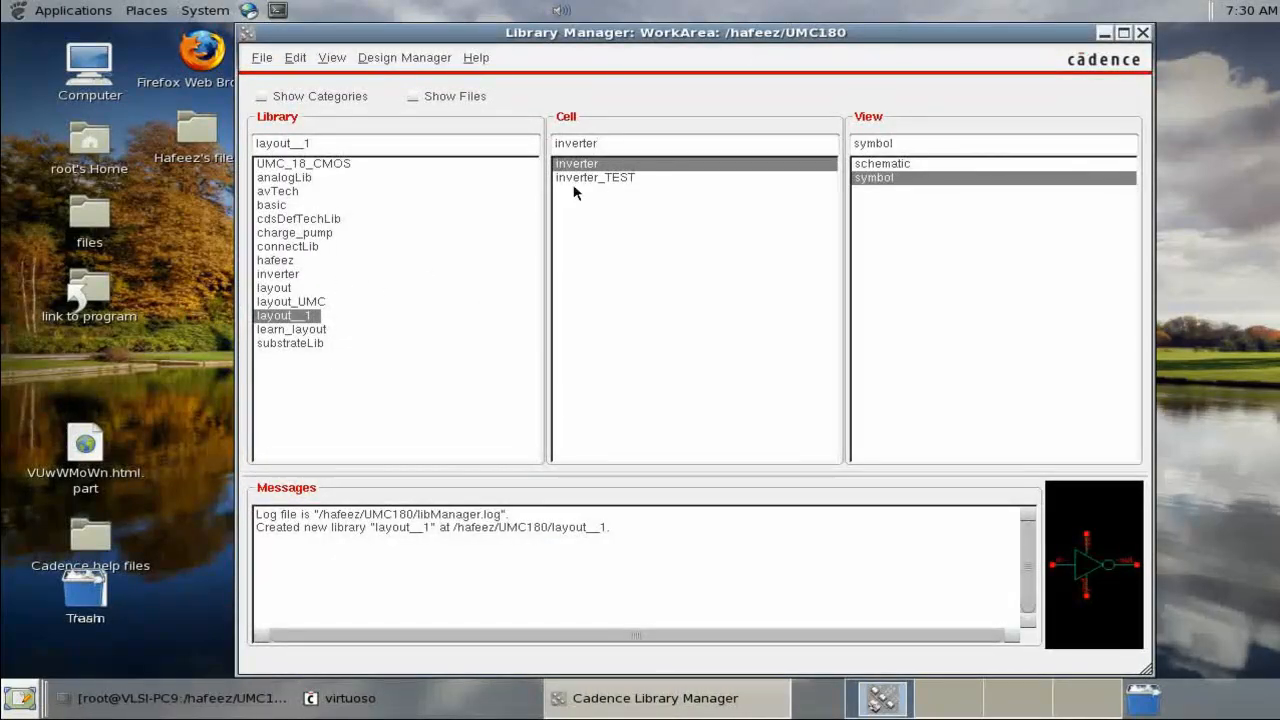
left_click(876, 166)
double_click(876, 166)
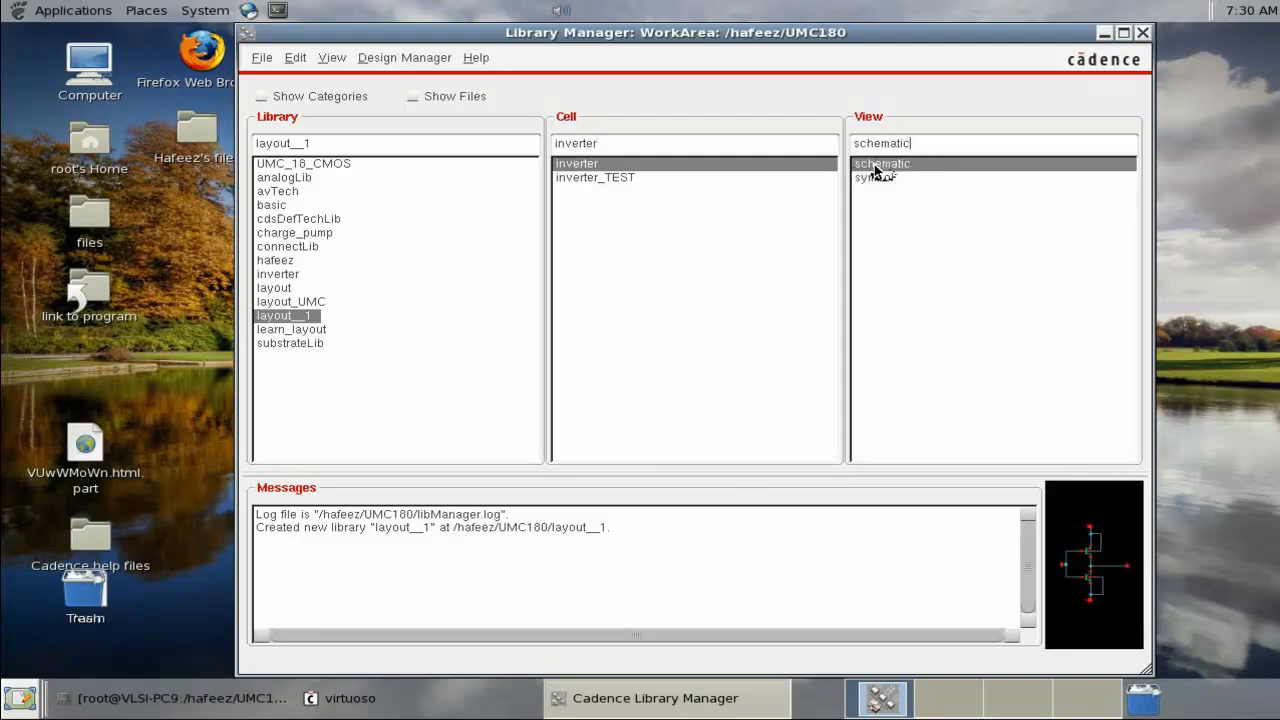
left_click(225, 230)
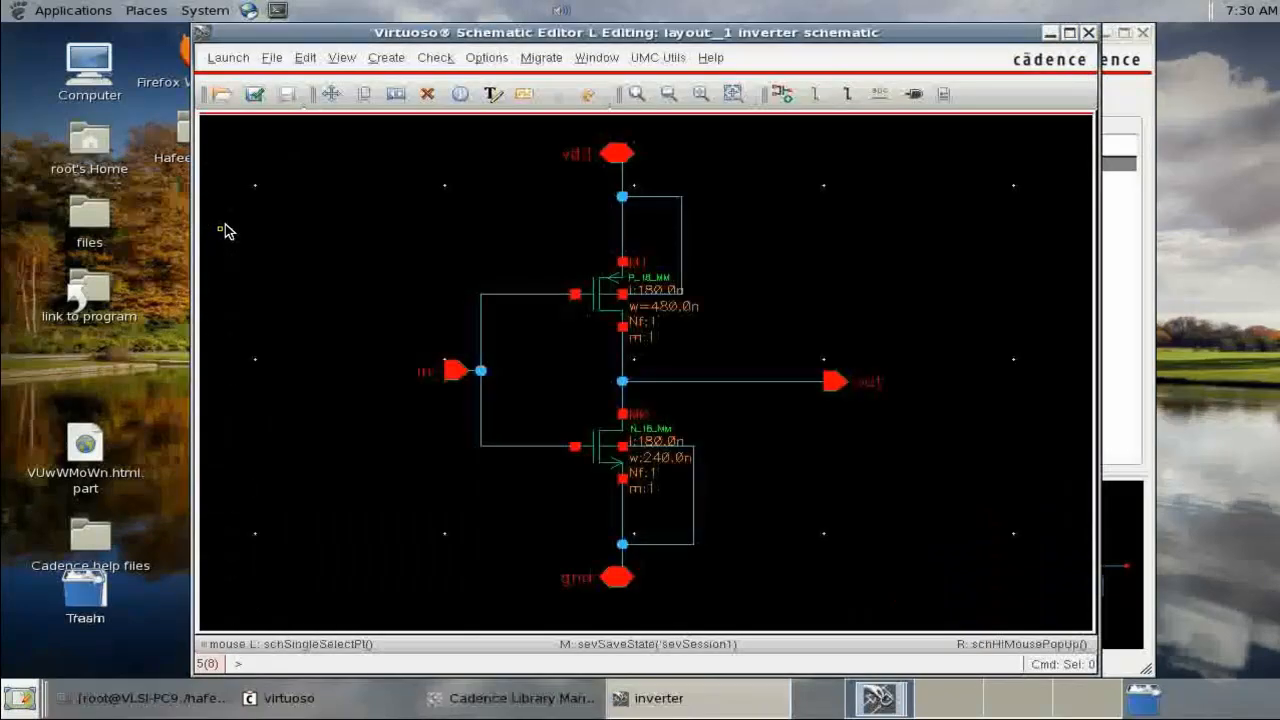
Launch Layout XL from the inverter schematic with a new layout and automatic configuration, creating the view layout for cell inverter in layout__1.
left_click(228, 57)
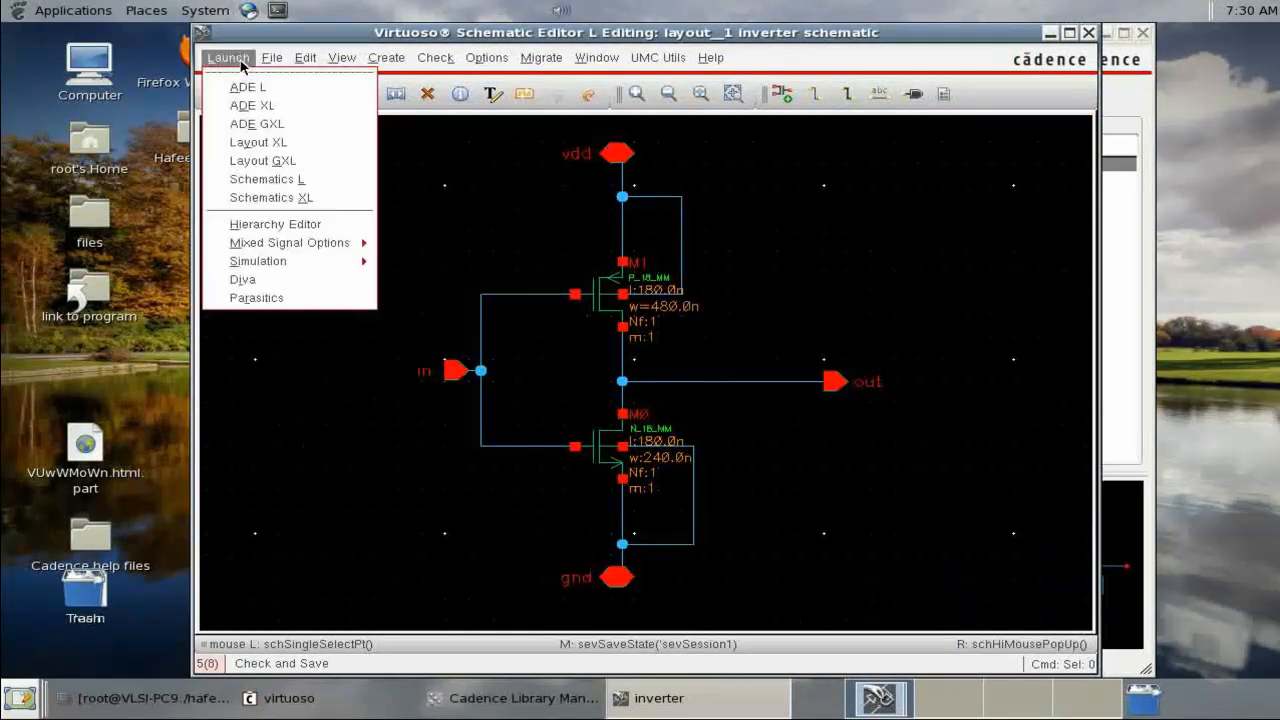
left_click(282, 155)
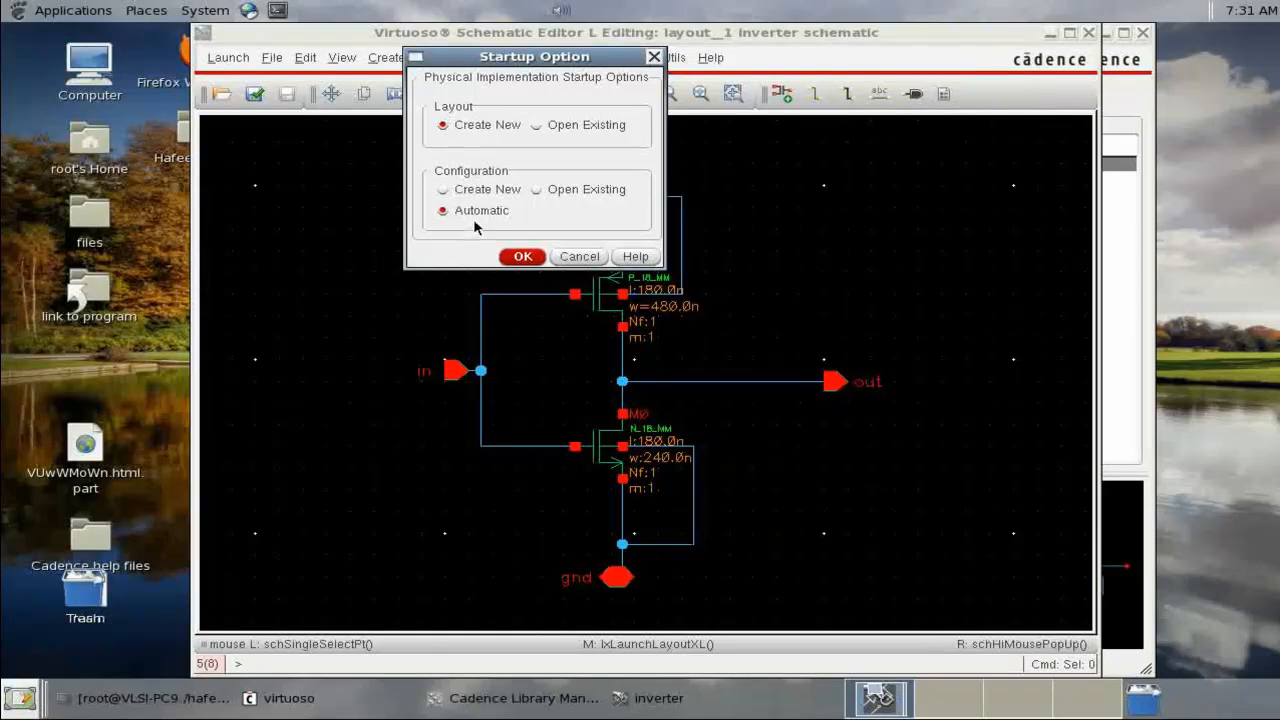
left_click(523, 256)
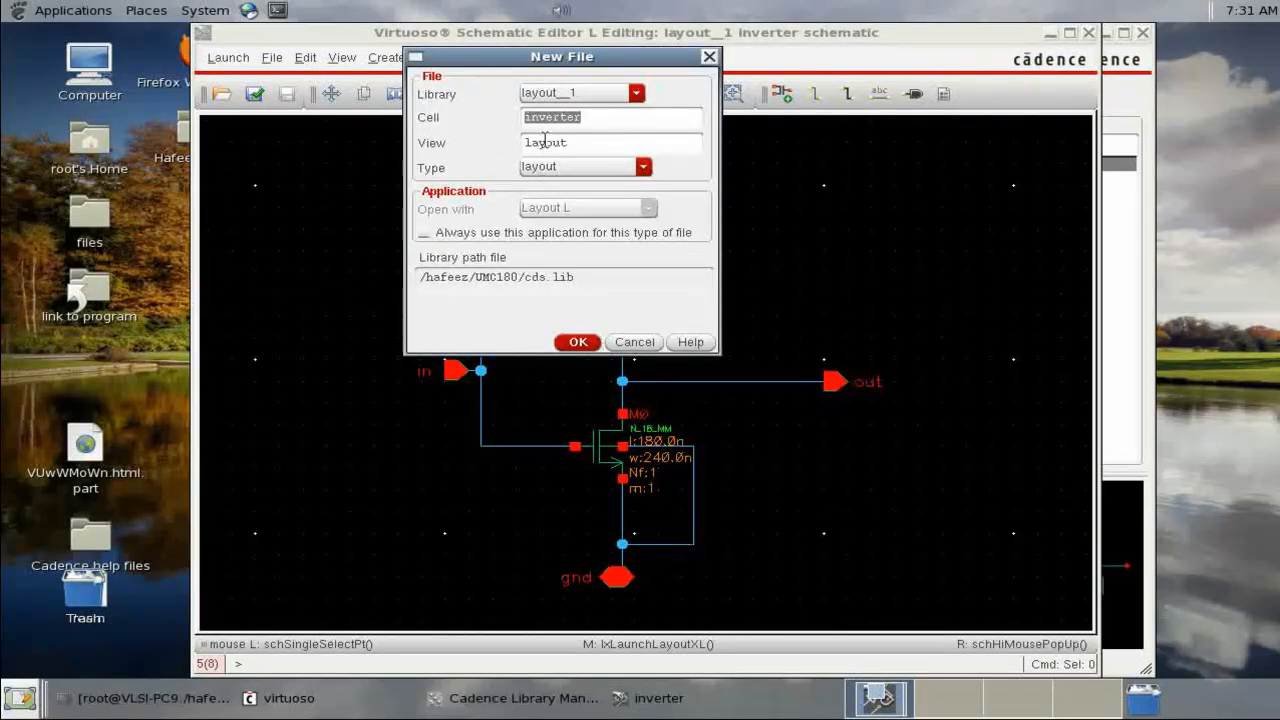
left_click(597, 141)
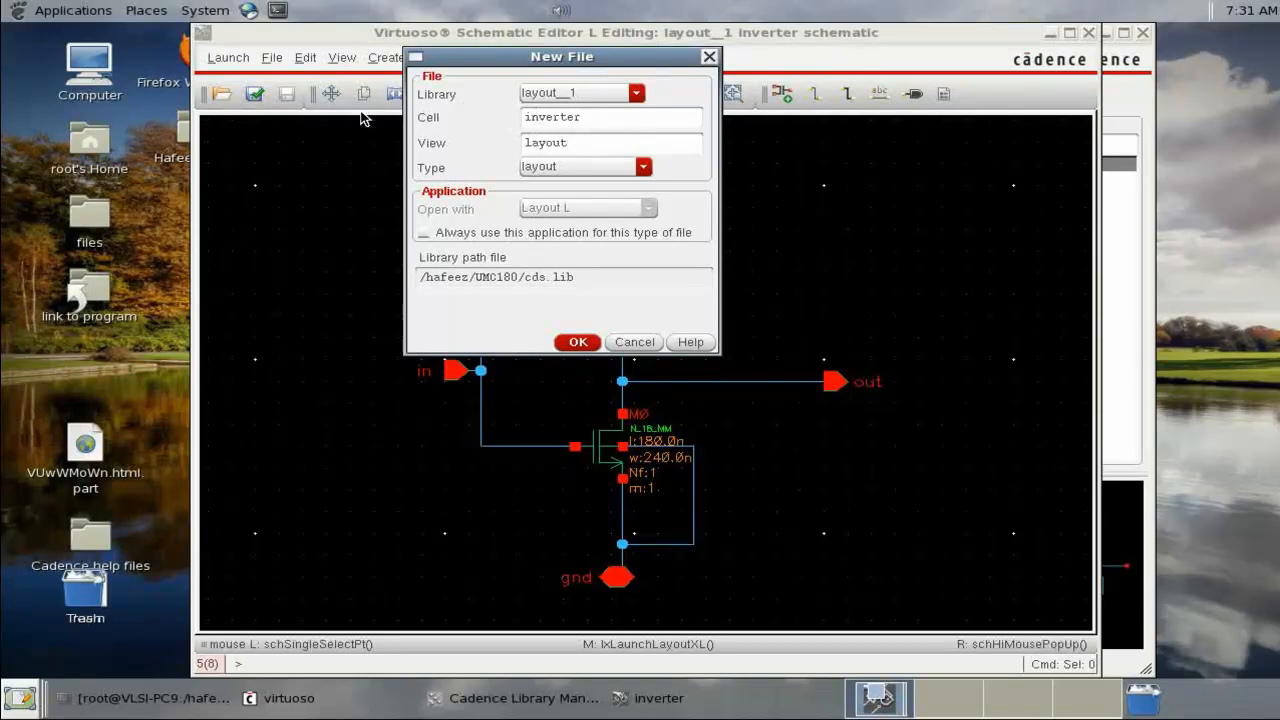
left_click_drag(610, 117, 443, 122)
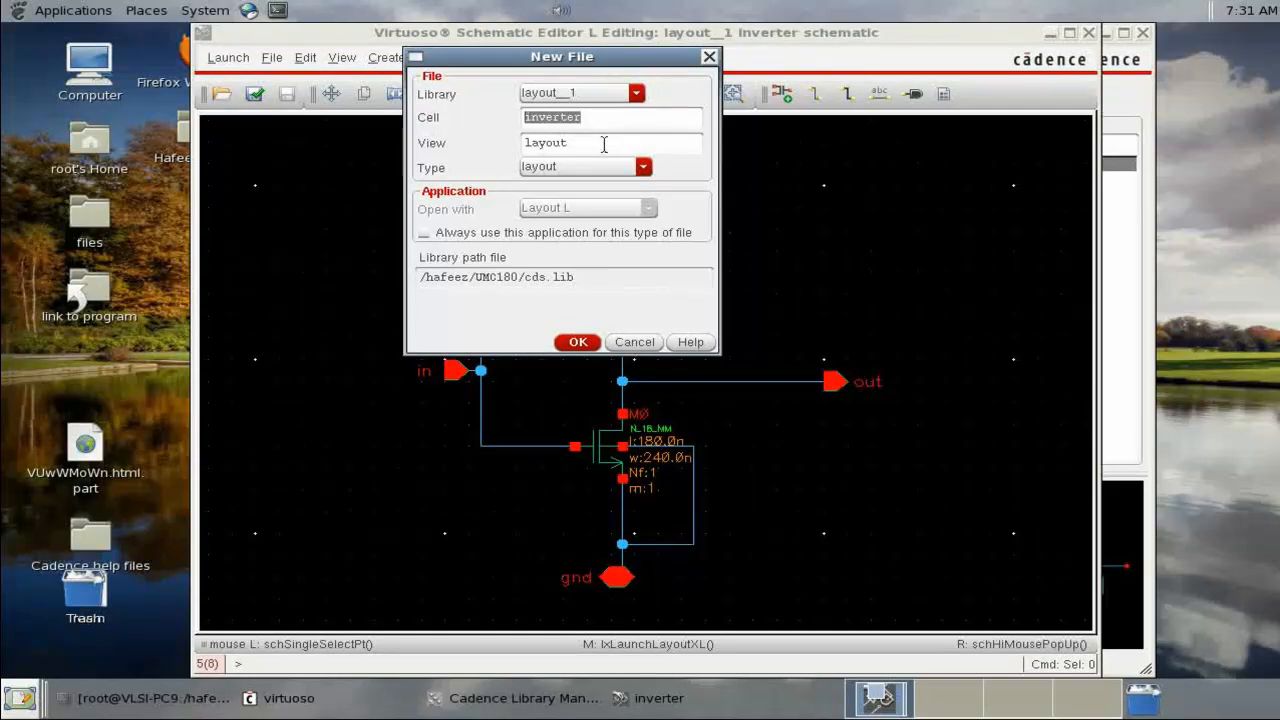
left_click_drag(604, 144, 421, 143)
left_click(578, 343)
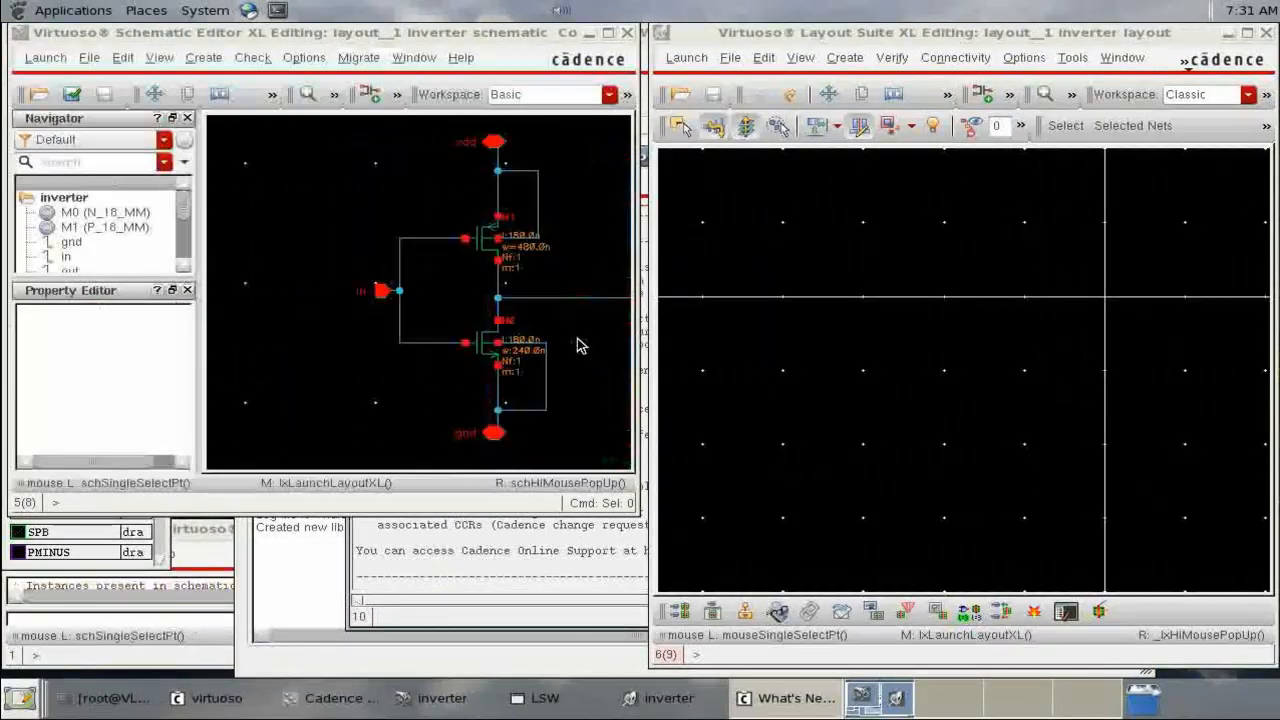
Clear away the schematic, What's New and Library Manager windows, and widen the layout editor up to the layer selection window.
left_click(589, 32)
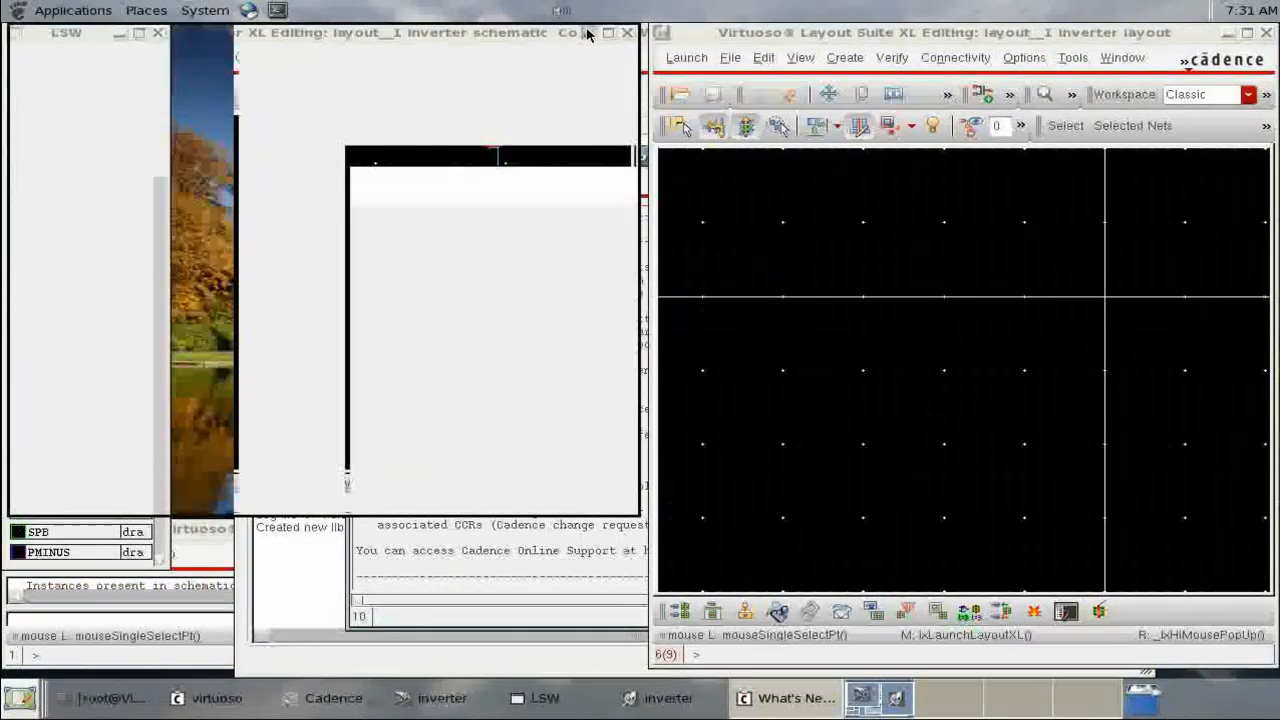
left_click(565, 163)
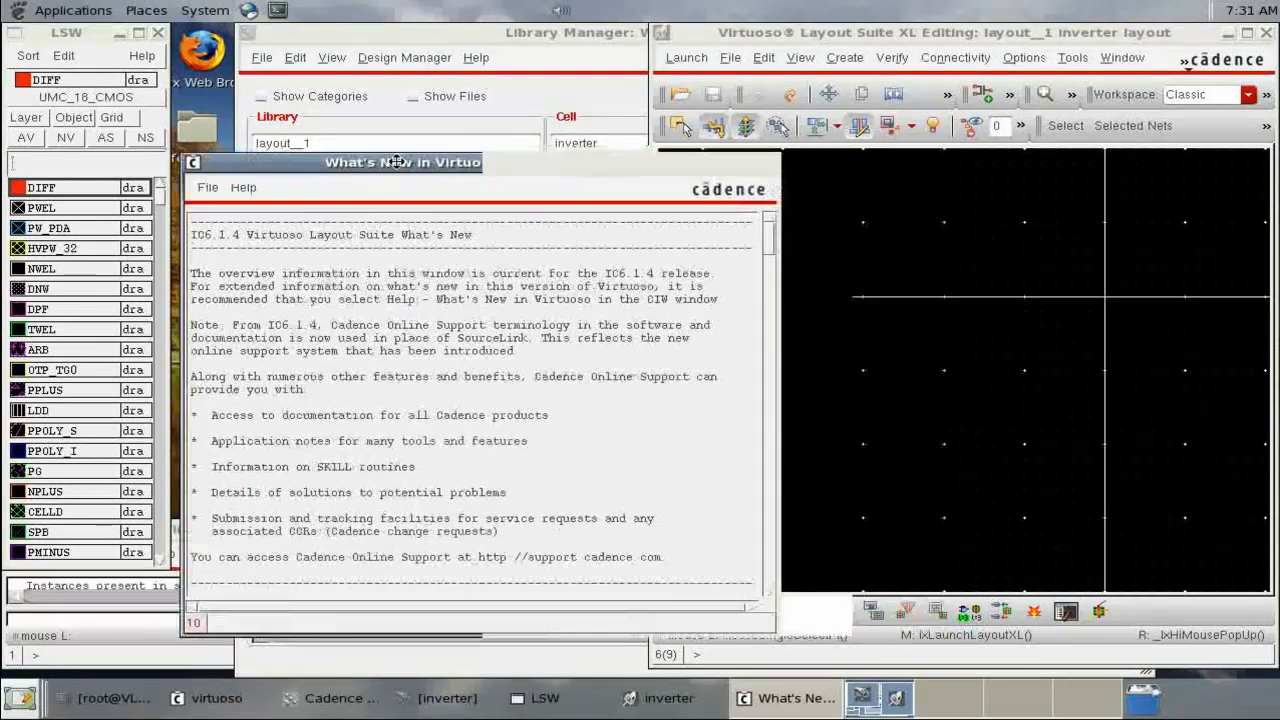
left_click(762, 165)
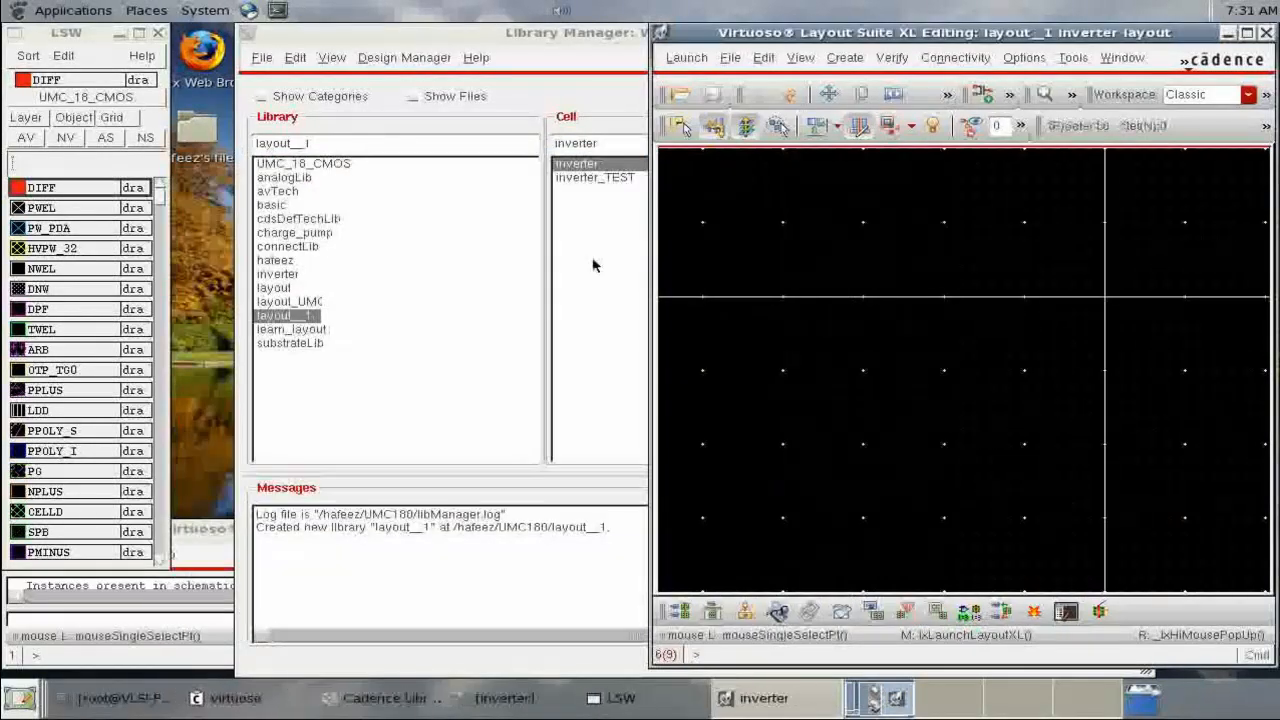
left_click(593, 261)
left_click(1109, 30)
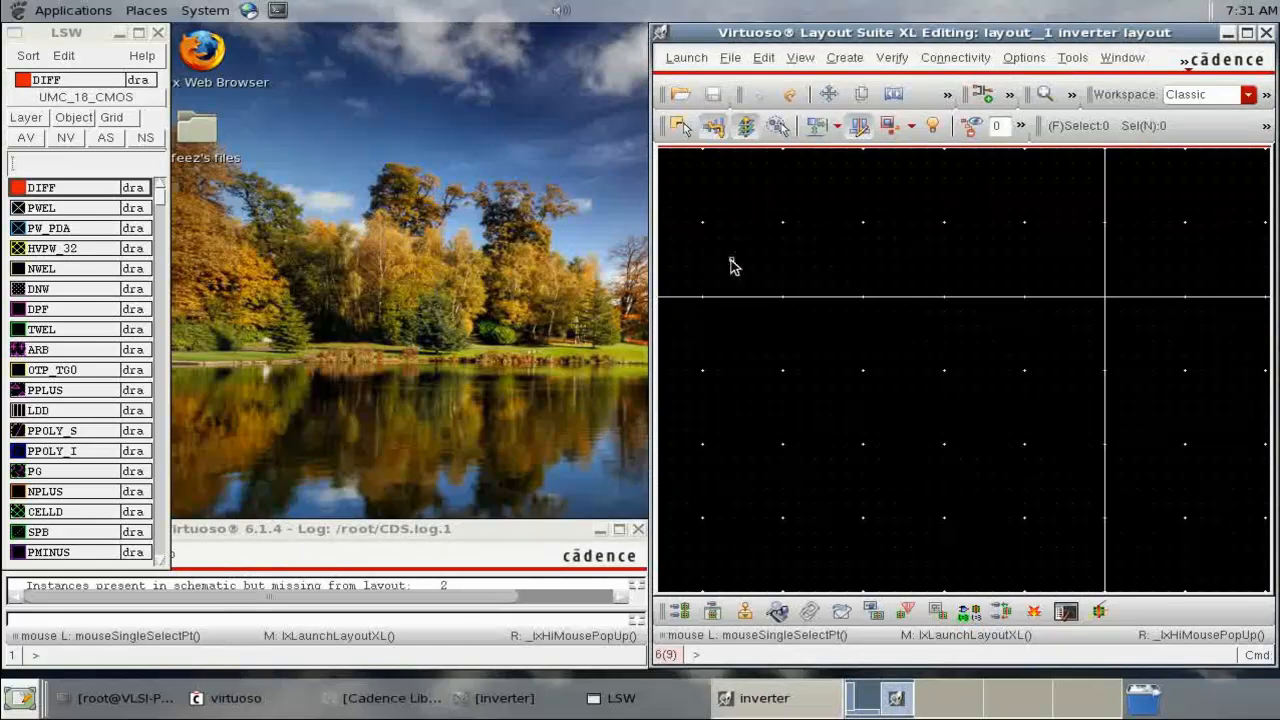
left_click_drag(650, 290, 175, 361)
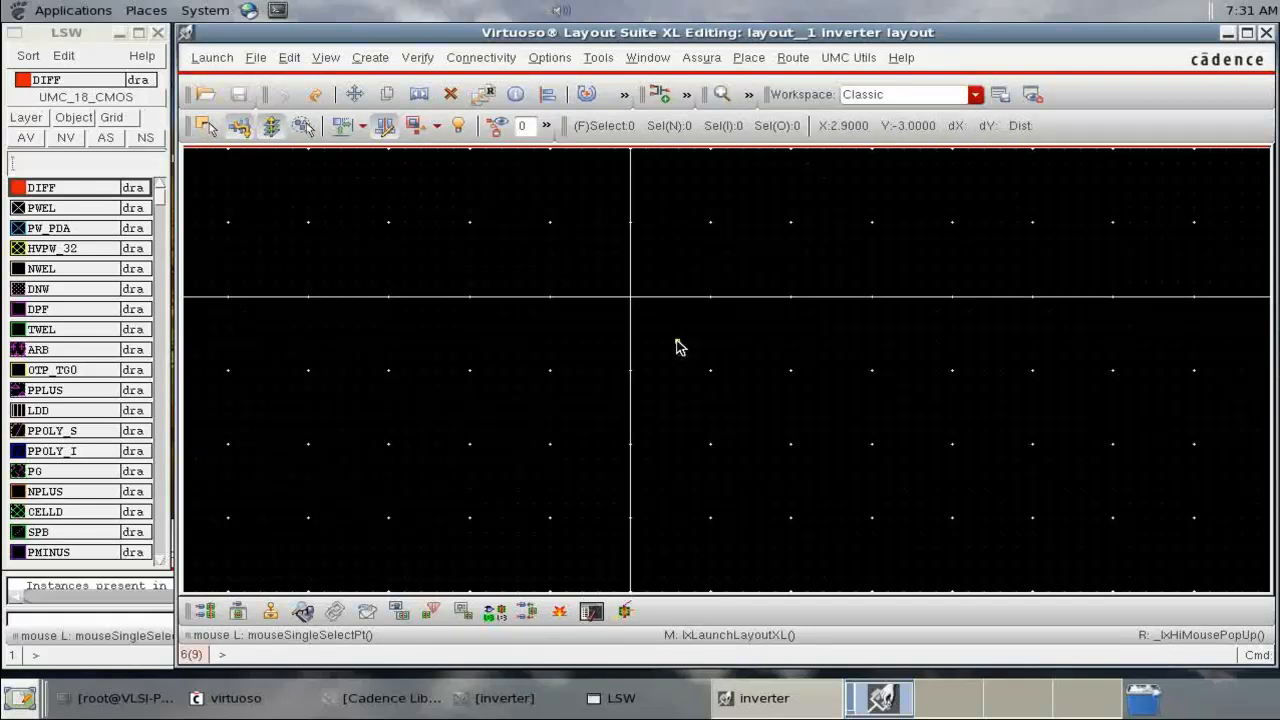
Look through the UMC_18_CMOS drawing layers in the layer selection window and explore the empty layout canvas.
key("f")
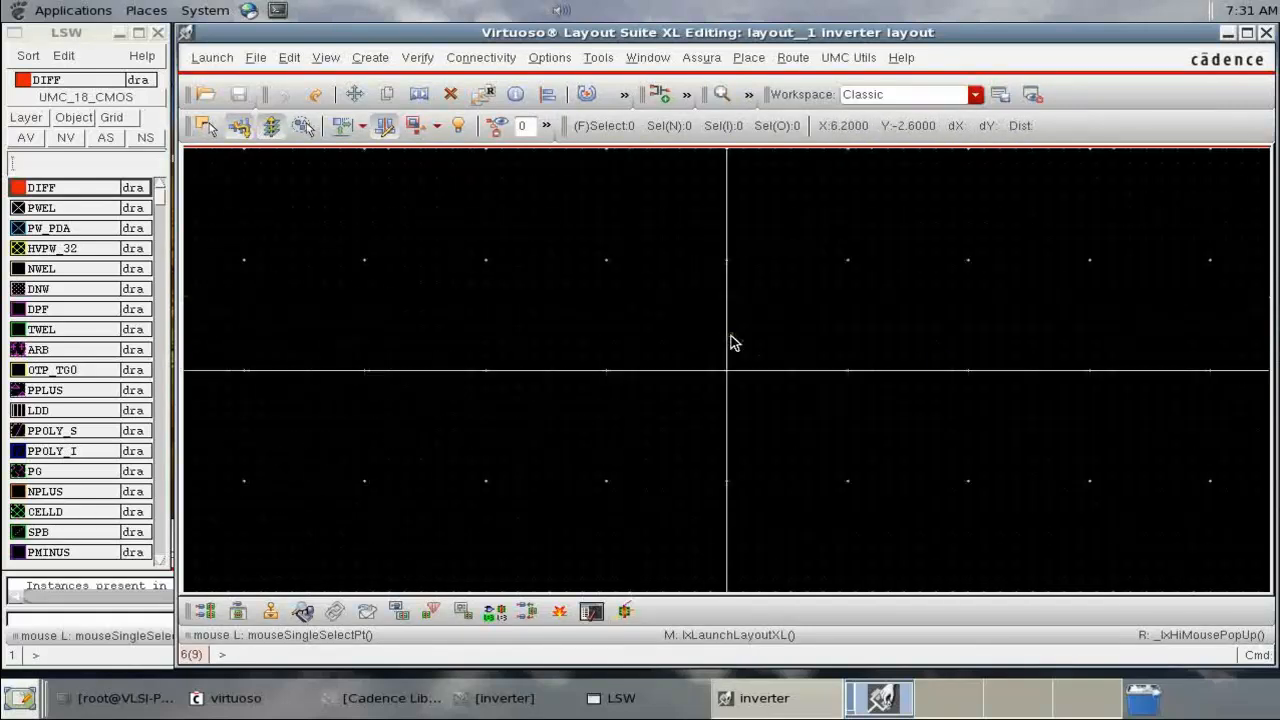
left_click(66, 33)
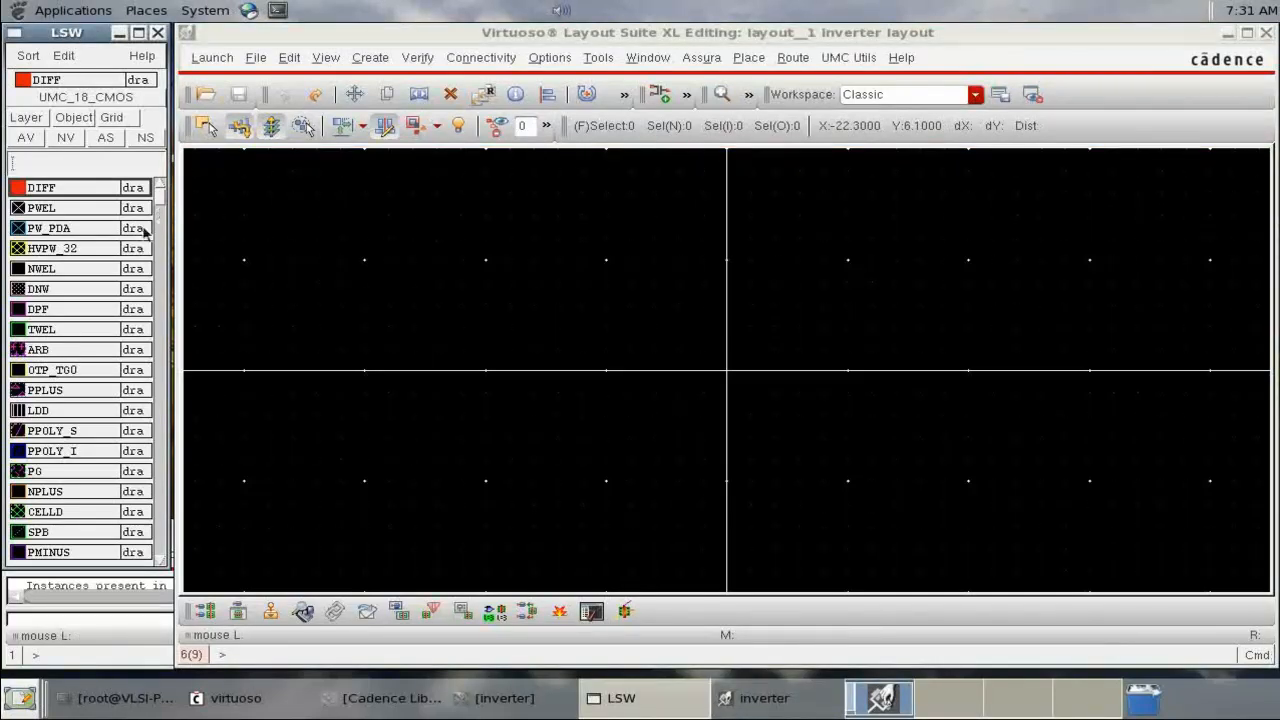
scroll(50, 372, "down", 10)
scroll(52, 373, "up", 10)
scroll(52, 373, "down", 5)
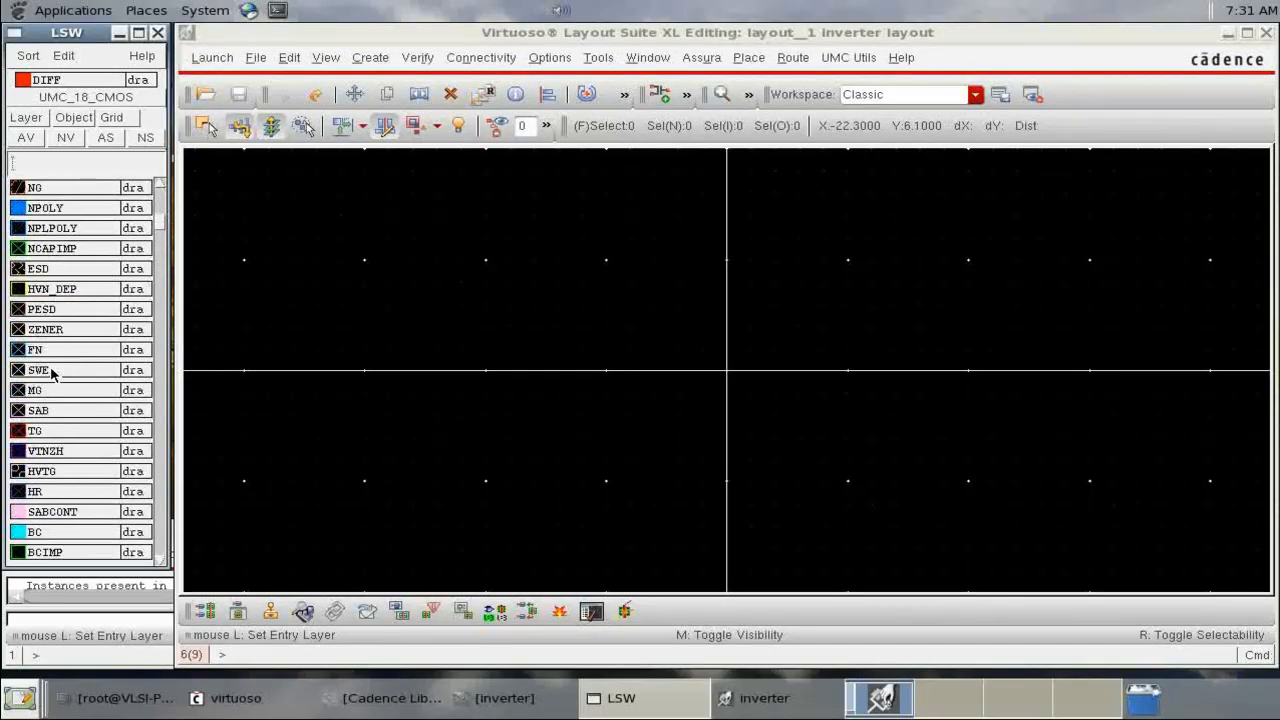
scroll(53, 373, "up", 5)
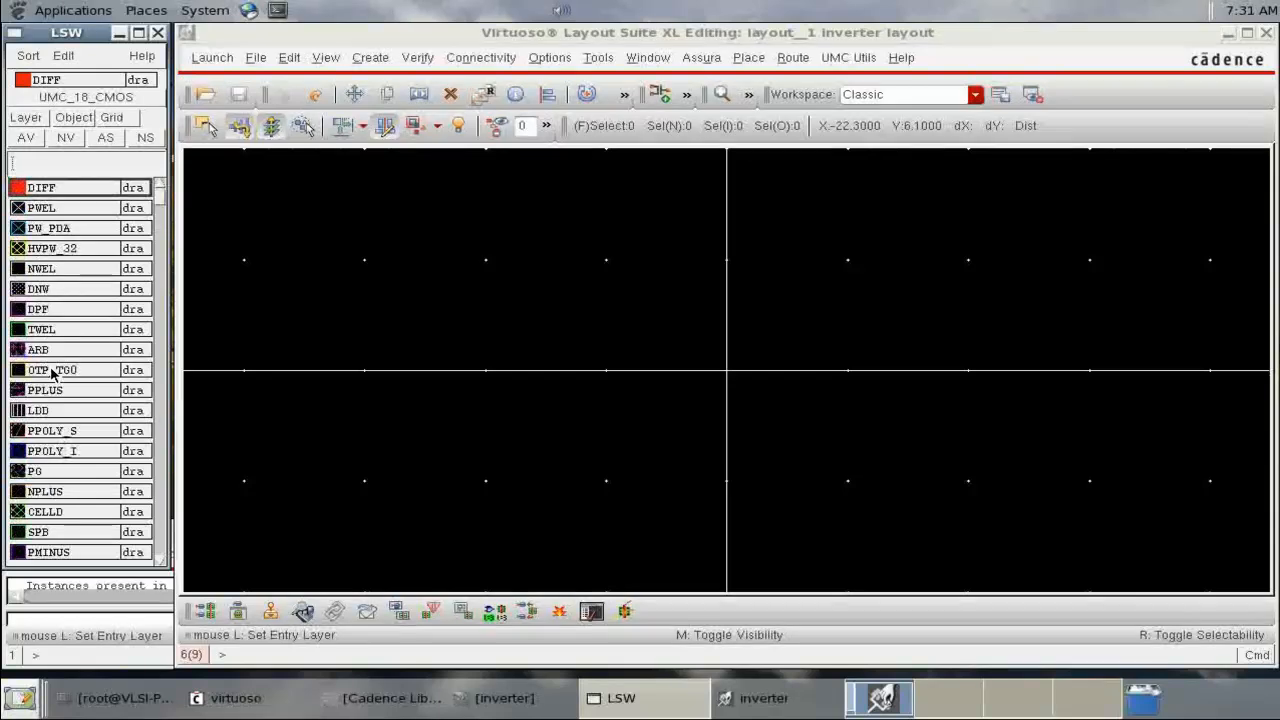
left_click(662, 95)
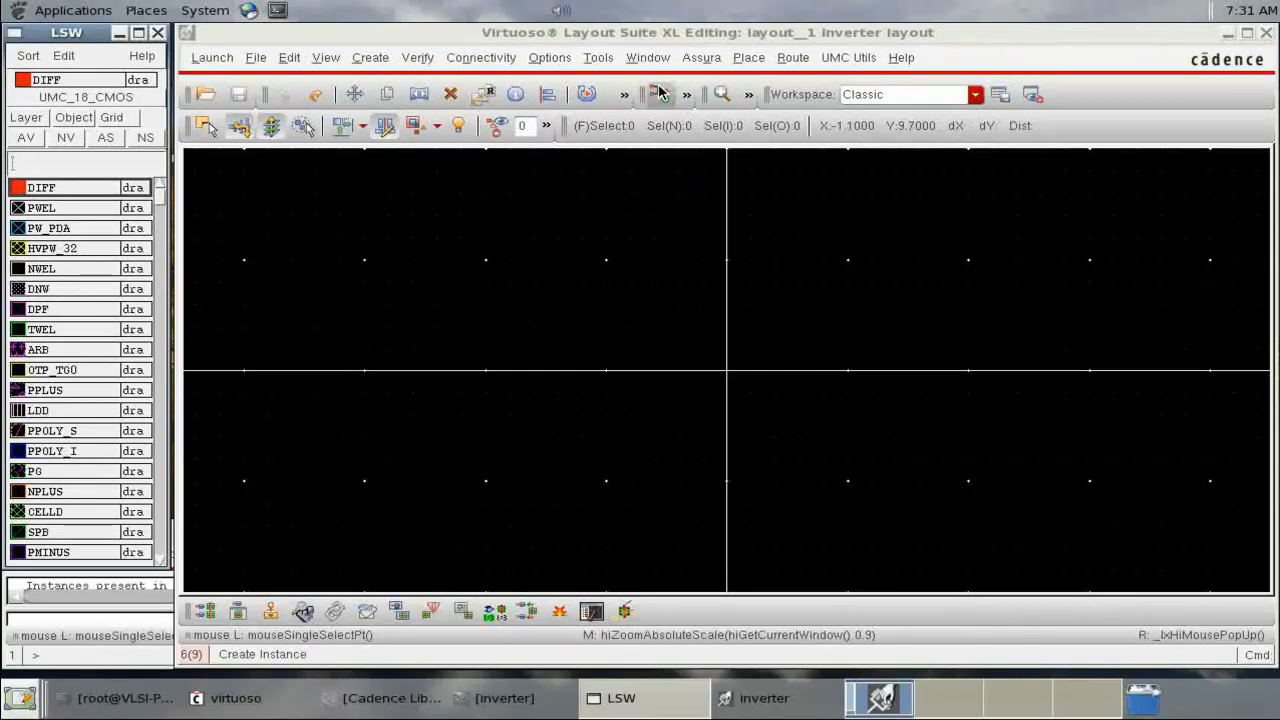
scroll(688, 236, "down", 2, "ctrl")
scroll(688, 236, "up", 2)
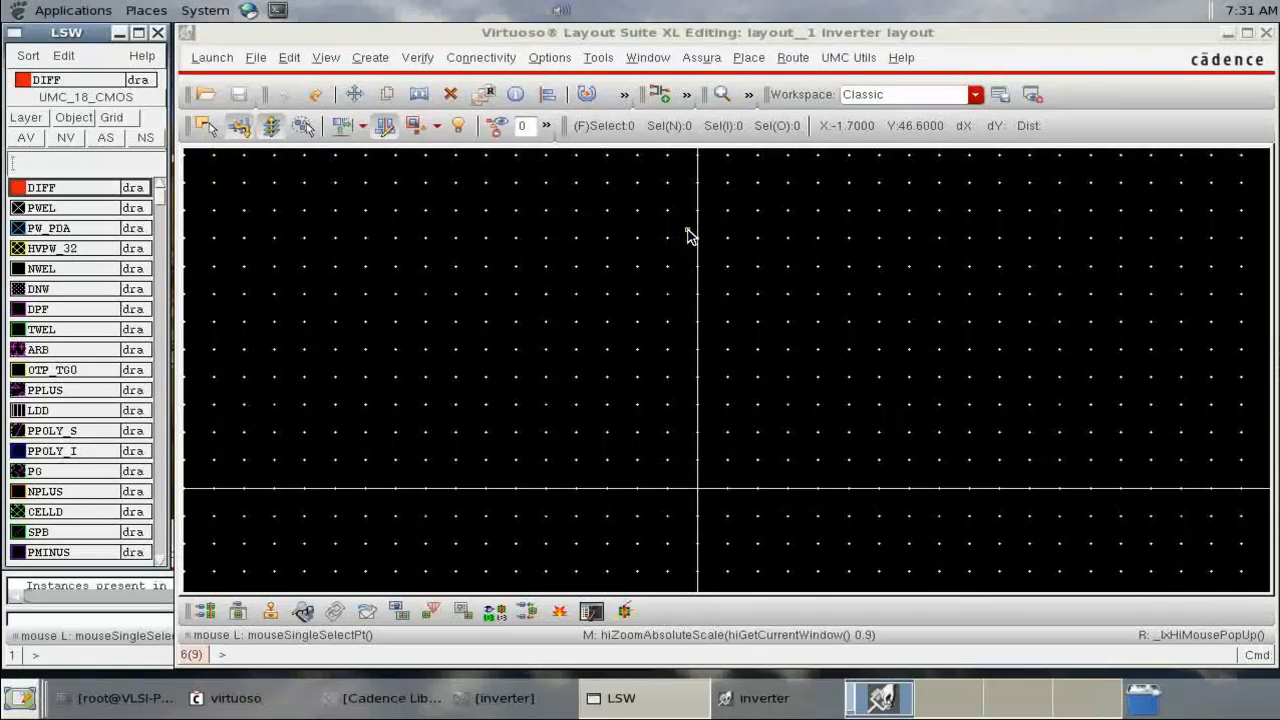
scroll(672, 266, "down", 2)
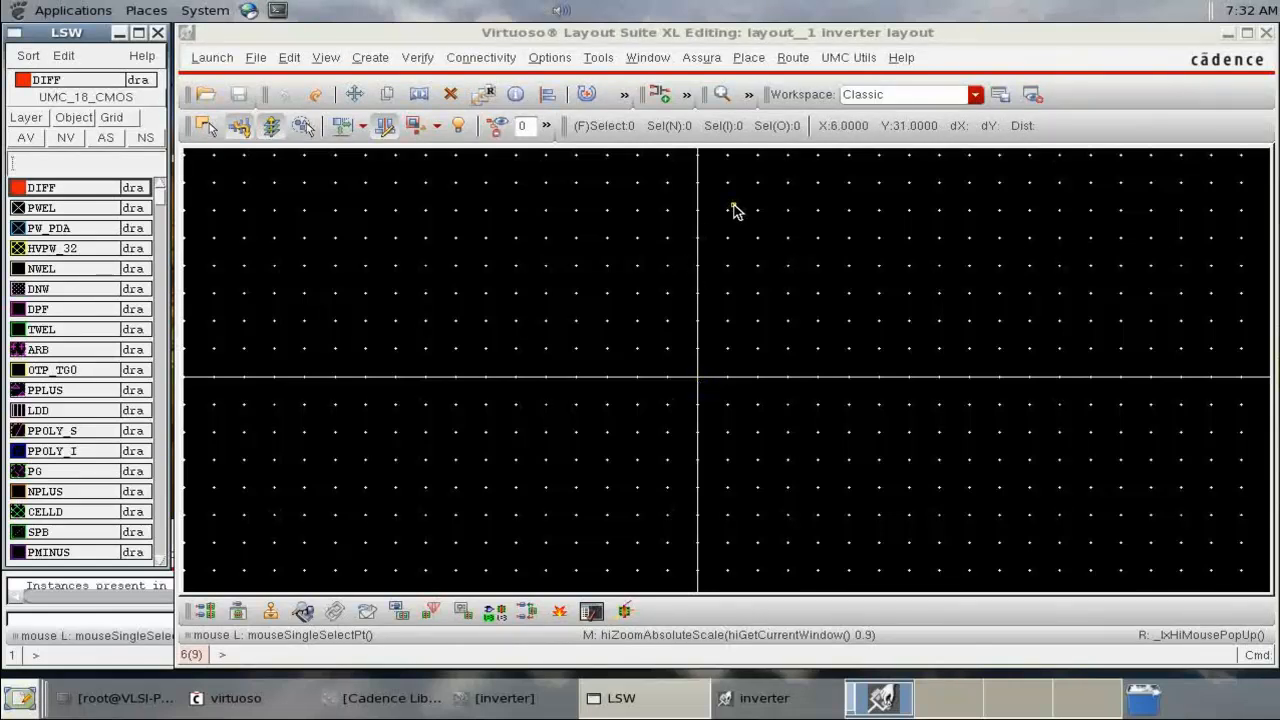
Set up a new instance of the layout view of cell N_18_MM from library UMC_18_CMOS, enlarging the form to check its parameters.
left_click(662, 94)
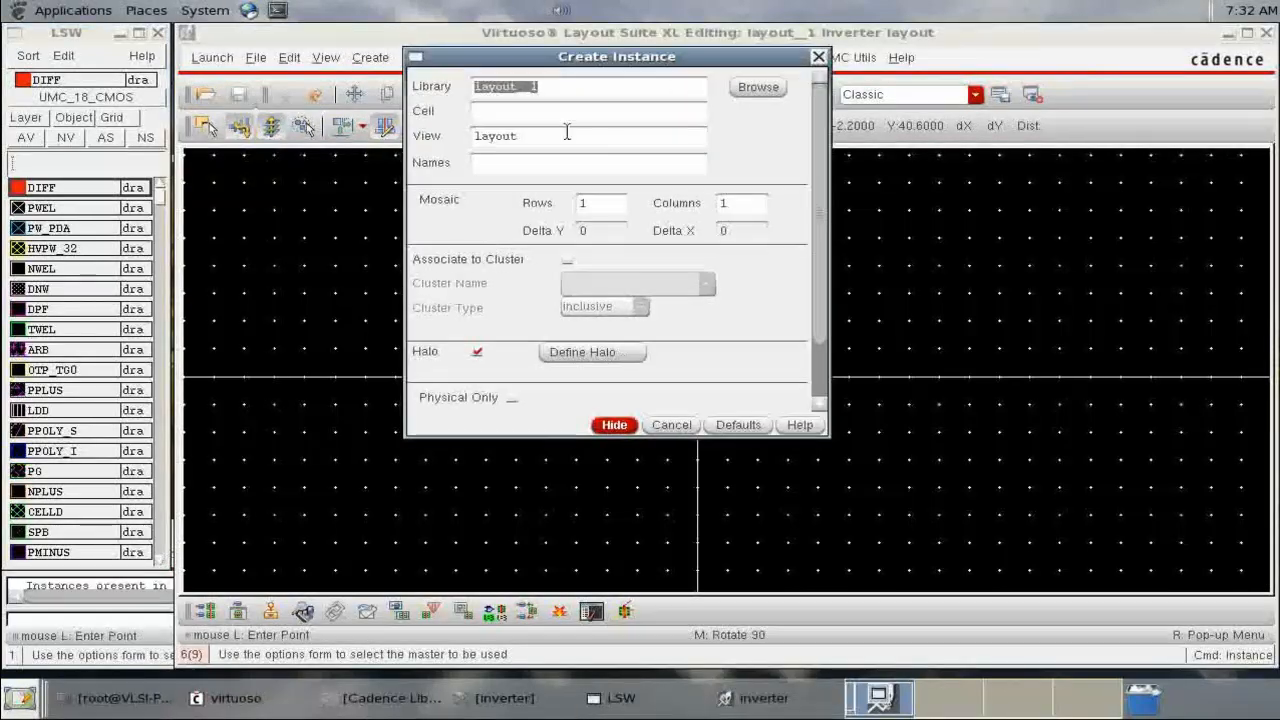
left_click(756, 86)
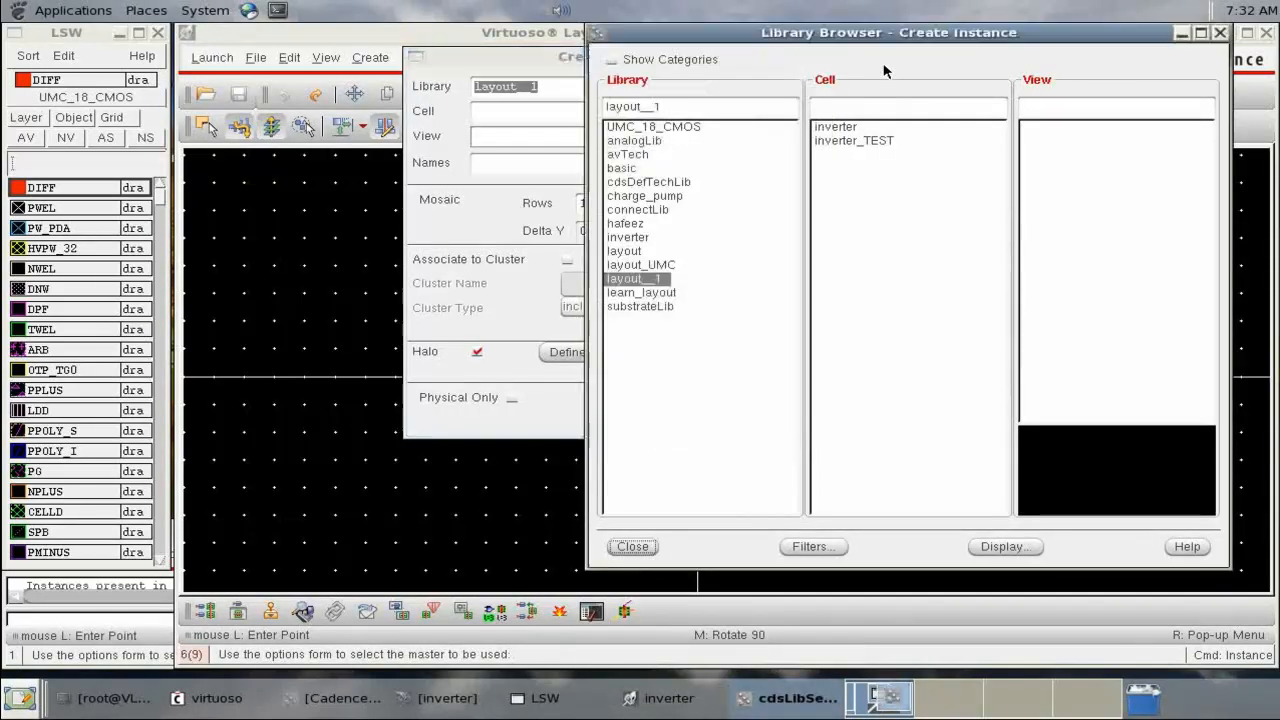
left_click(672, 127)
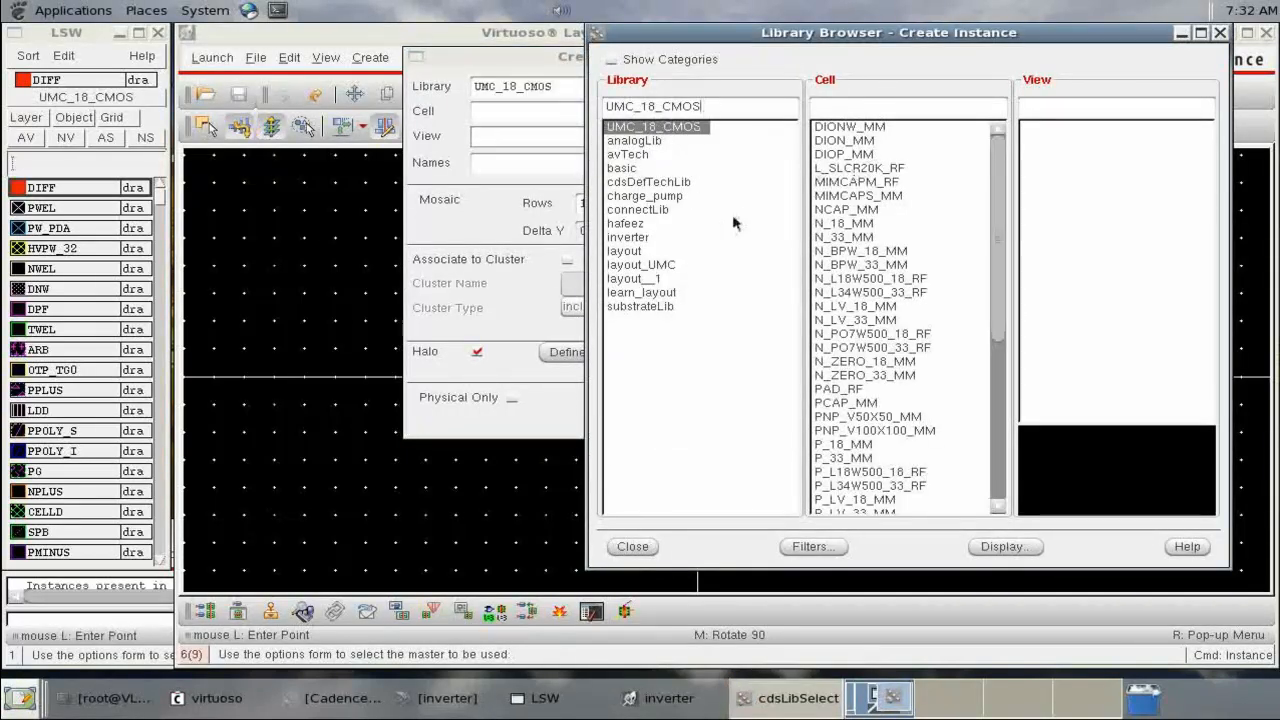
left_click(848, 223)
left_click(1042, 224)
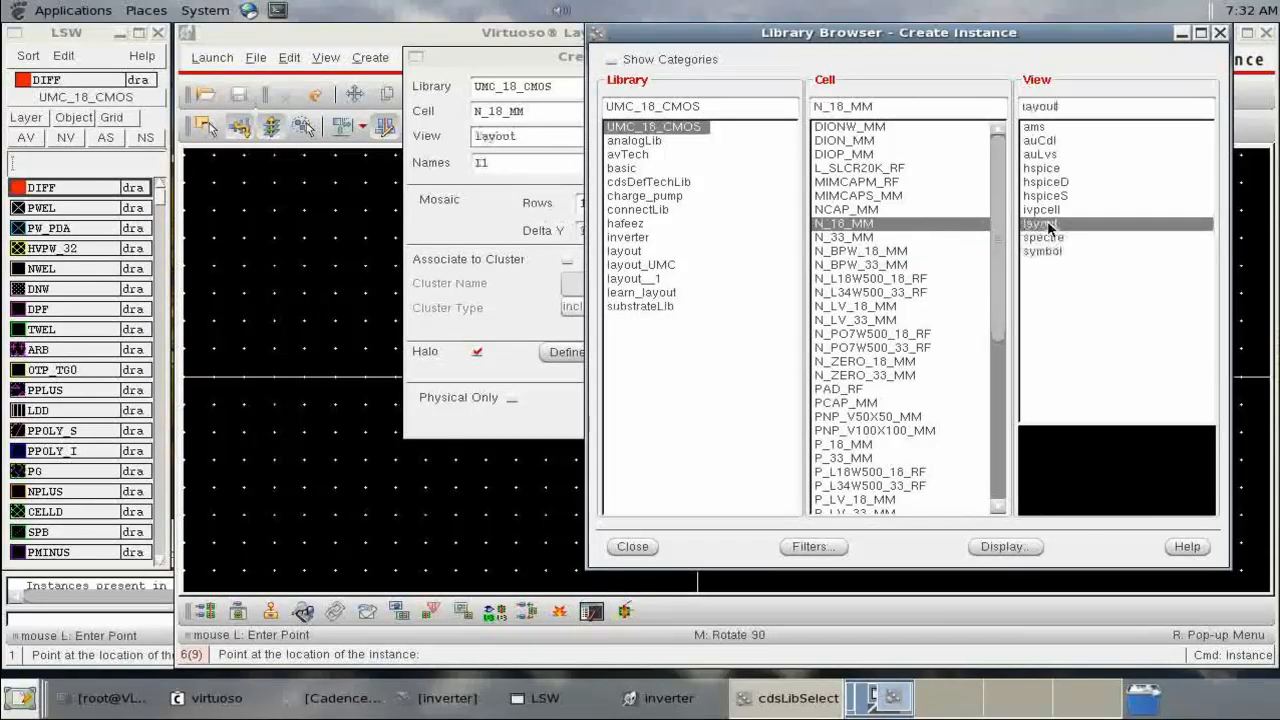
left_click(640, 547)
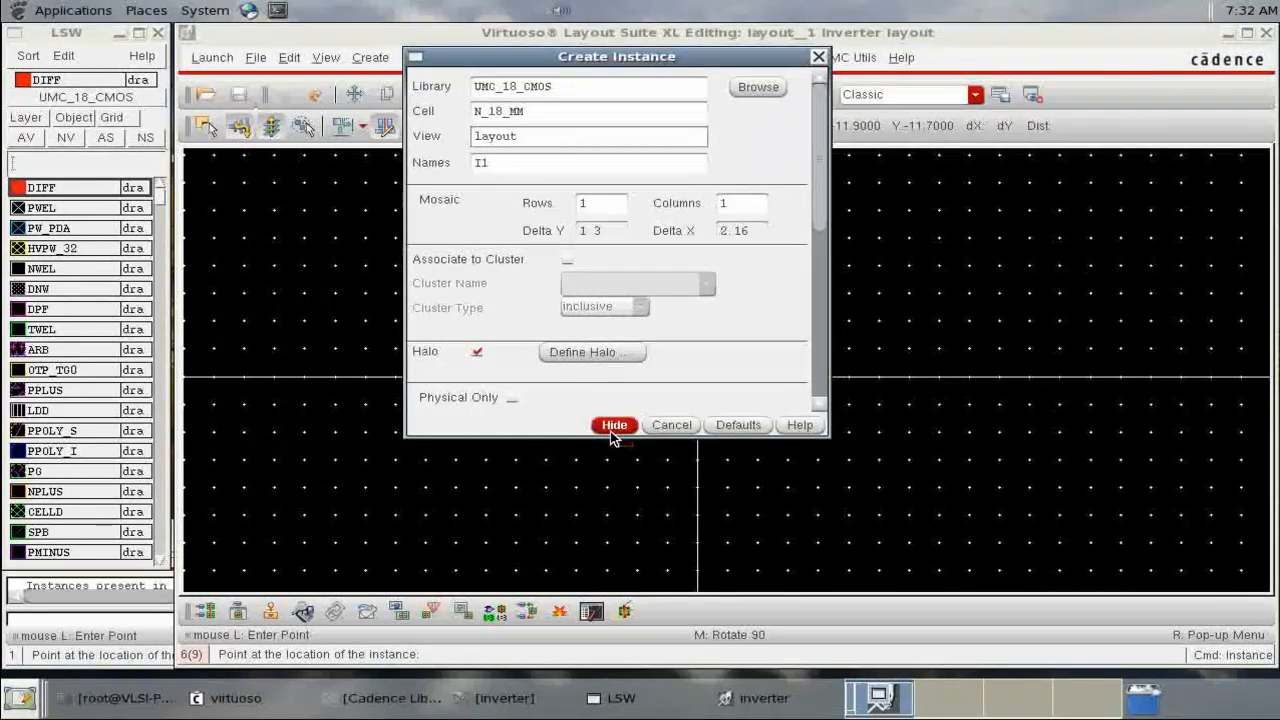
left_click_drag(745, 438, 745, 677)
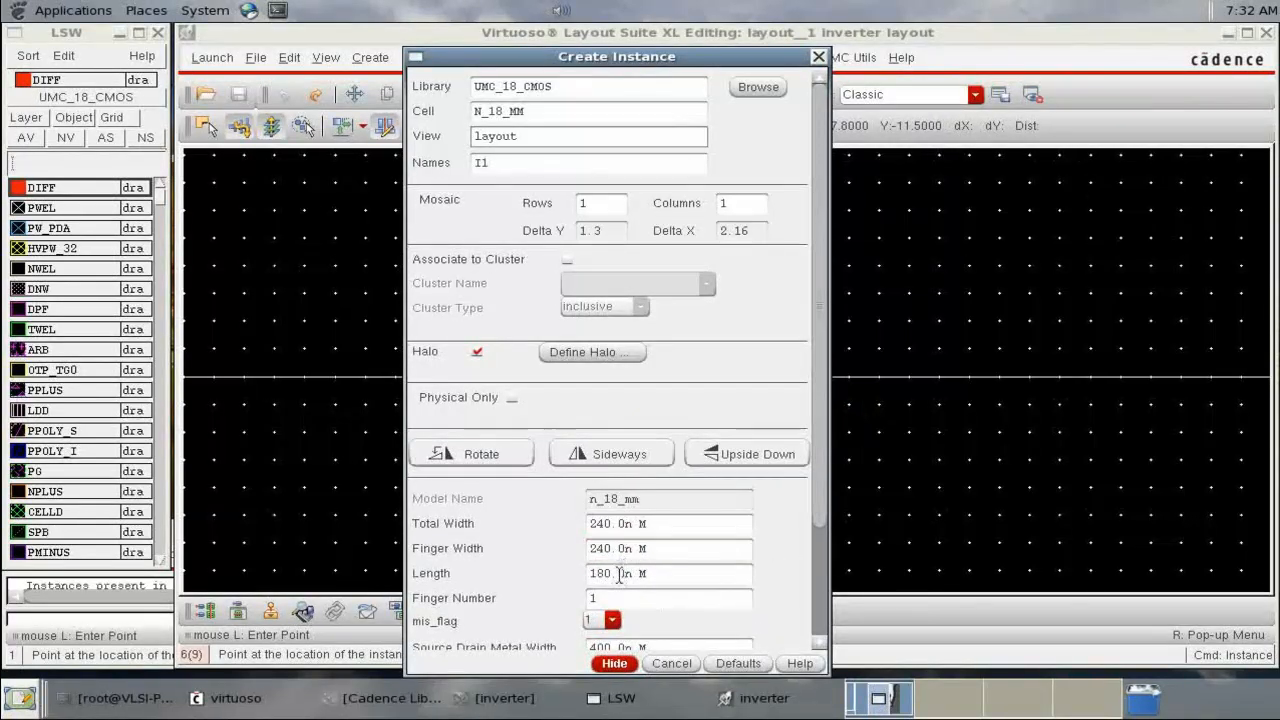
left_click(614, 663)
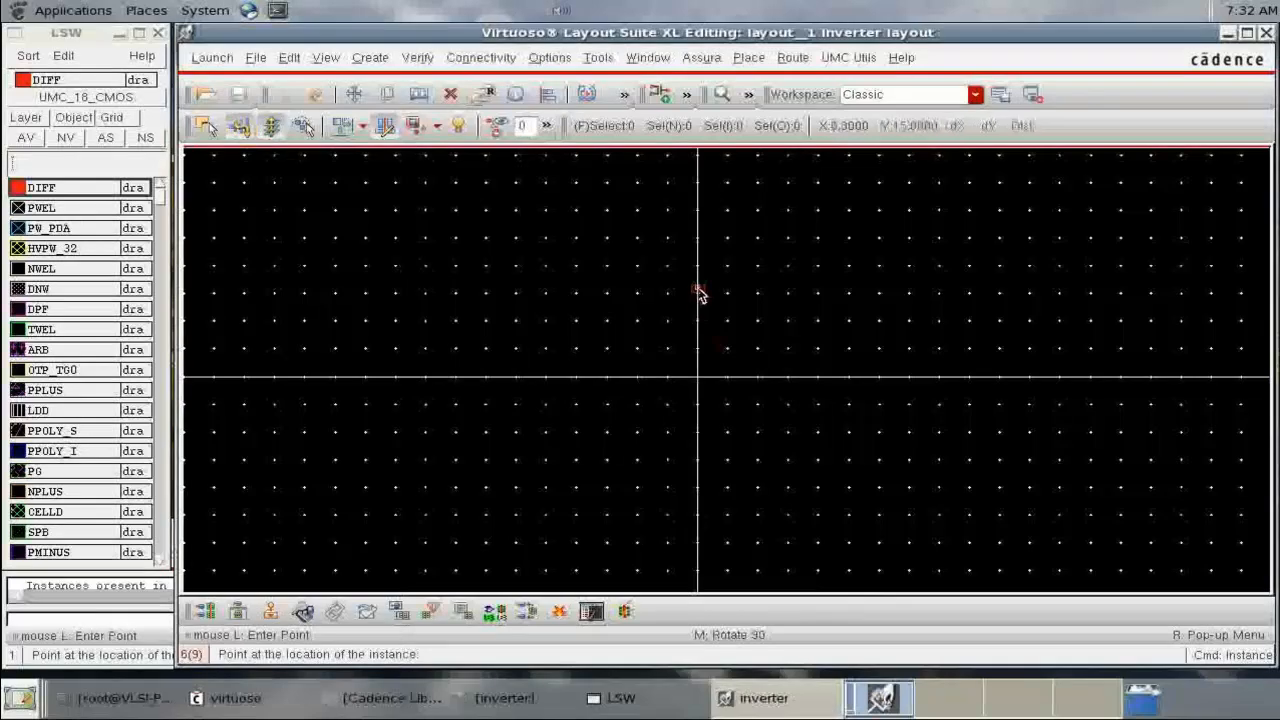
Place the N_18_MM instance near the origin at about X 1.7, Y 2.7, and end instance placement.
right_click_drag(700, 291, 857, 378)
scroll(485, 331, "down", 2)
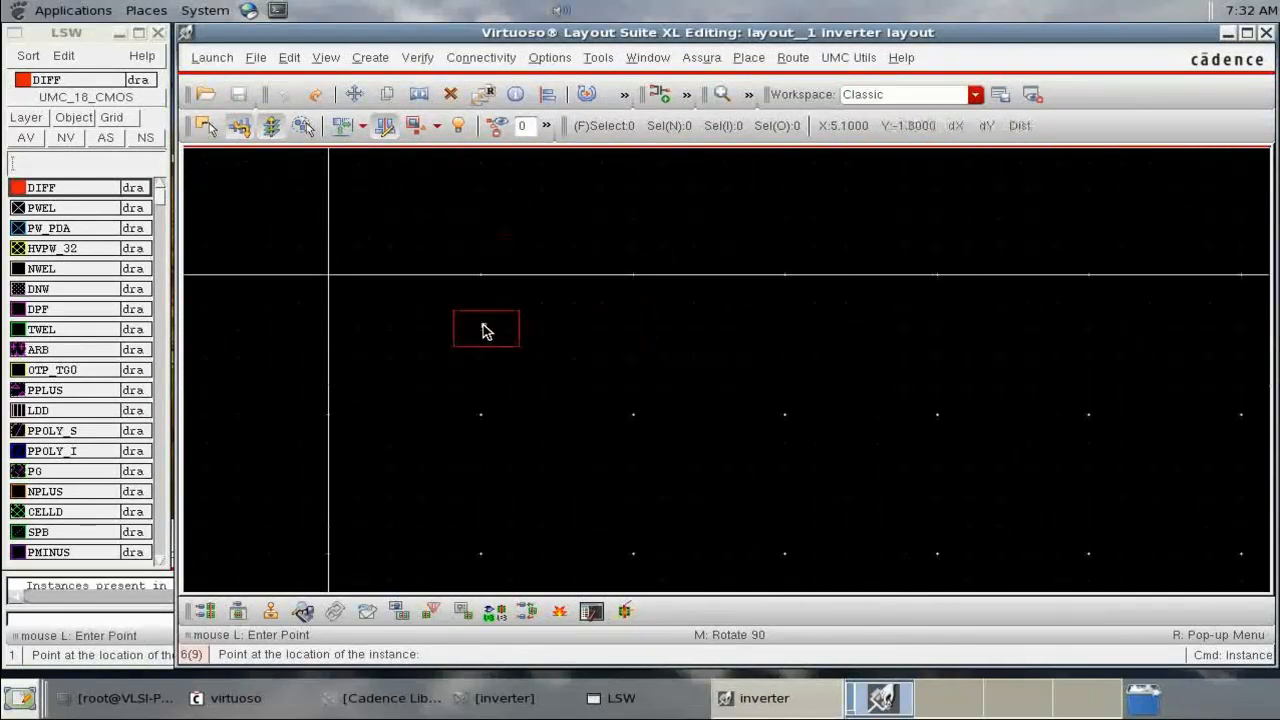
key("f")
right_click_drag(655, 255, 957, 343)
scroll(615, 395, "down", 2)
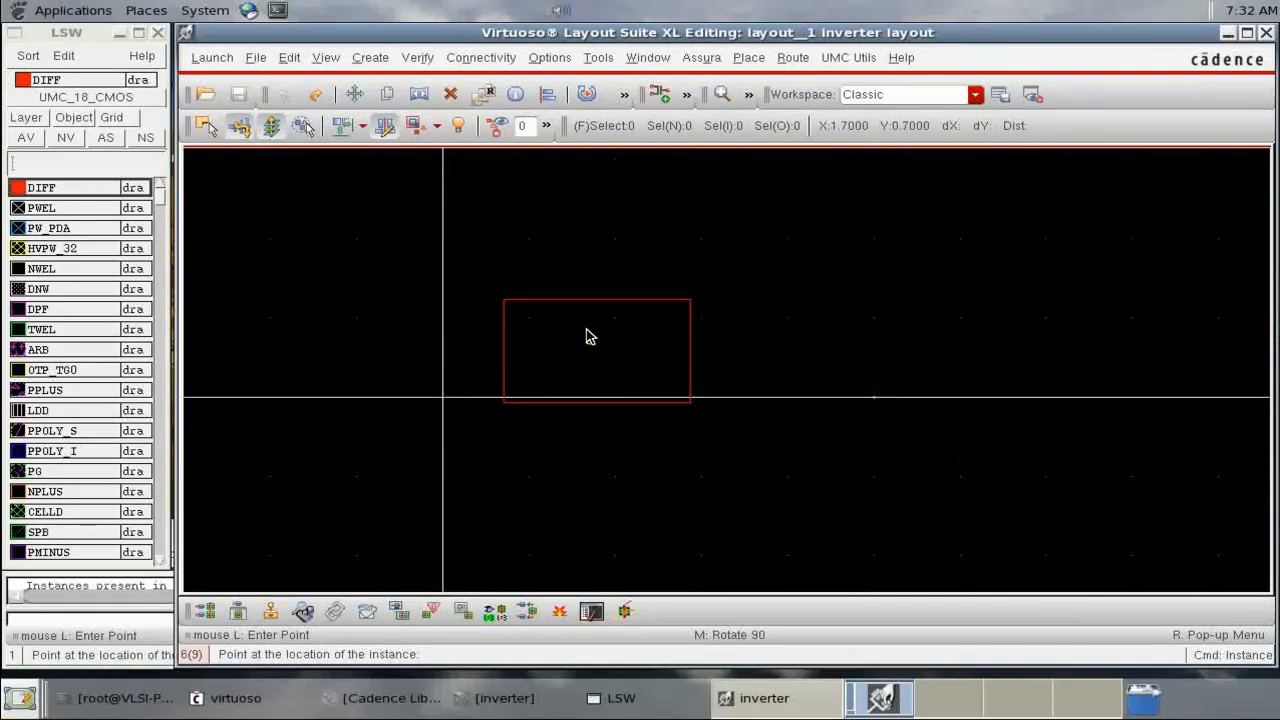
scroll(588, 276, "up", 2)
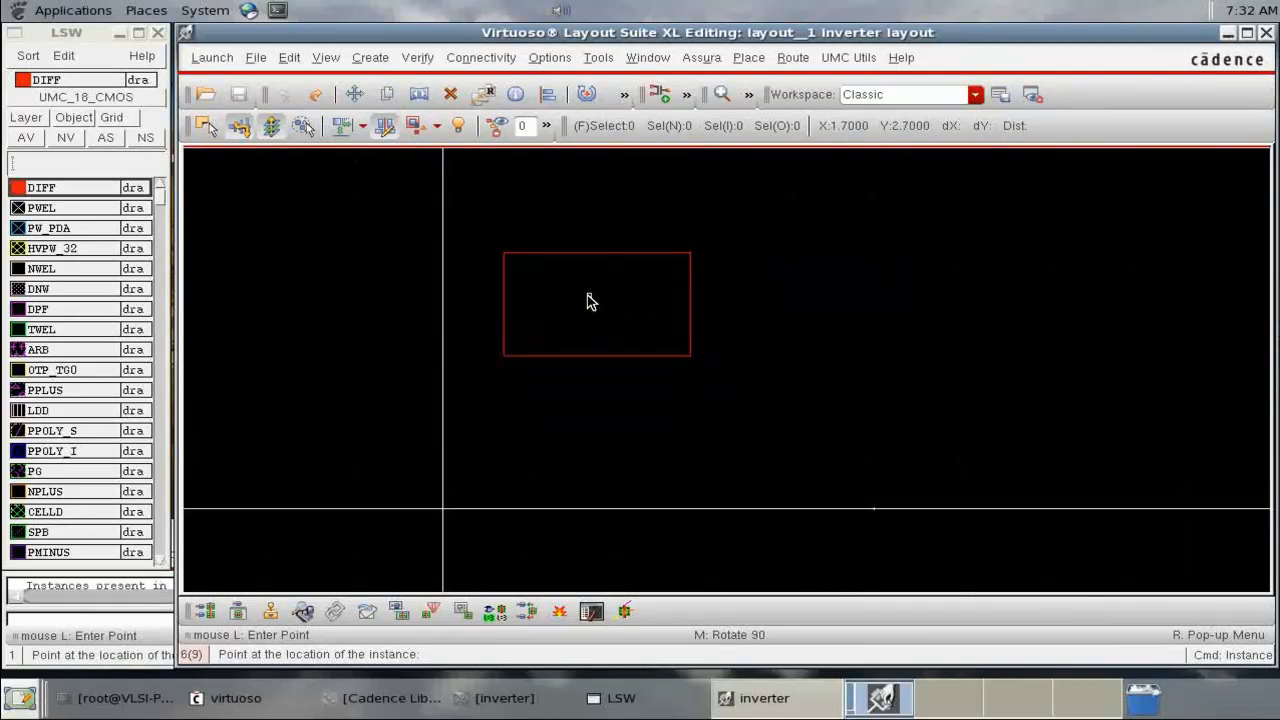
left_click(588, 302)
key("Escape")
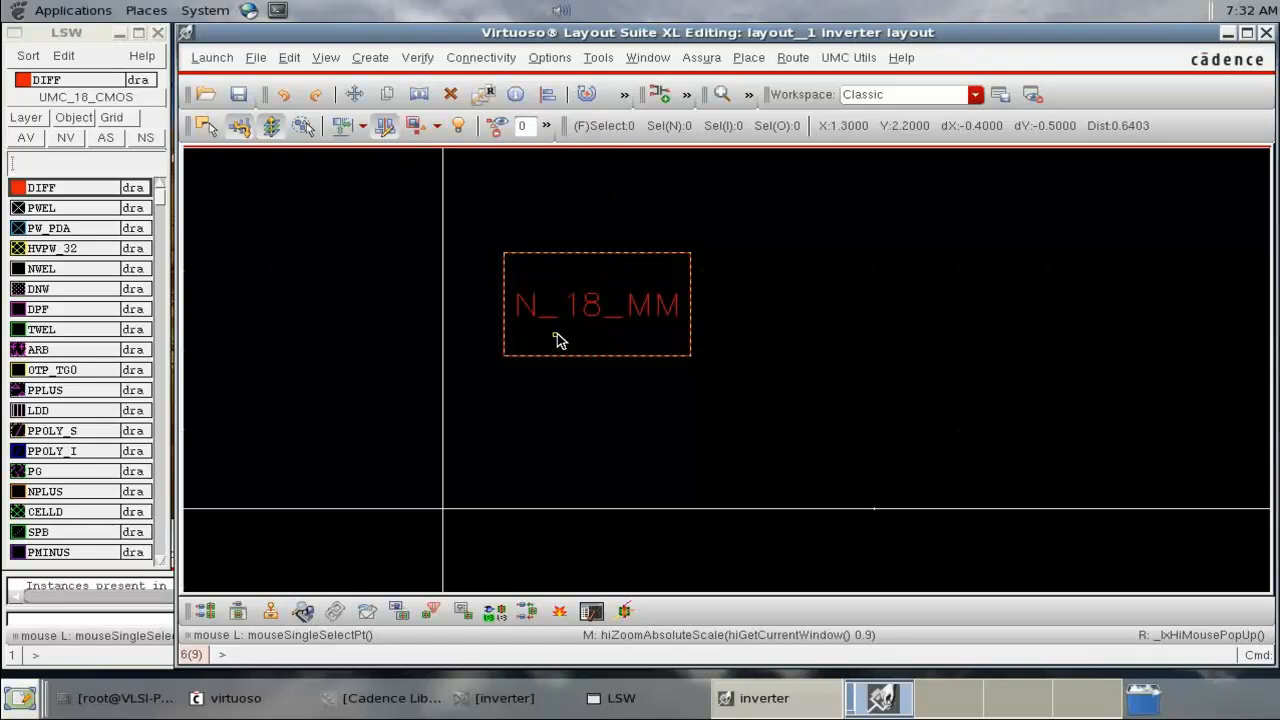
Switch the instance form to cell P_18_MM and set its total width to 480 nm, leaving the command without placing it.
key("i")
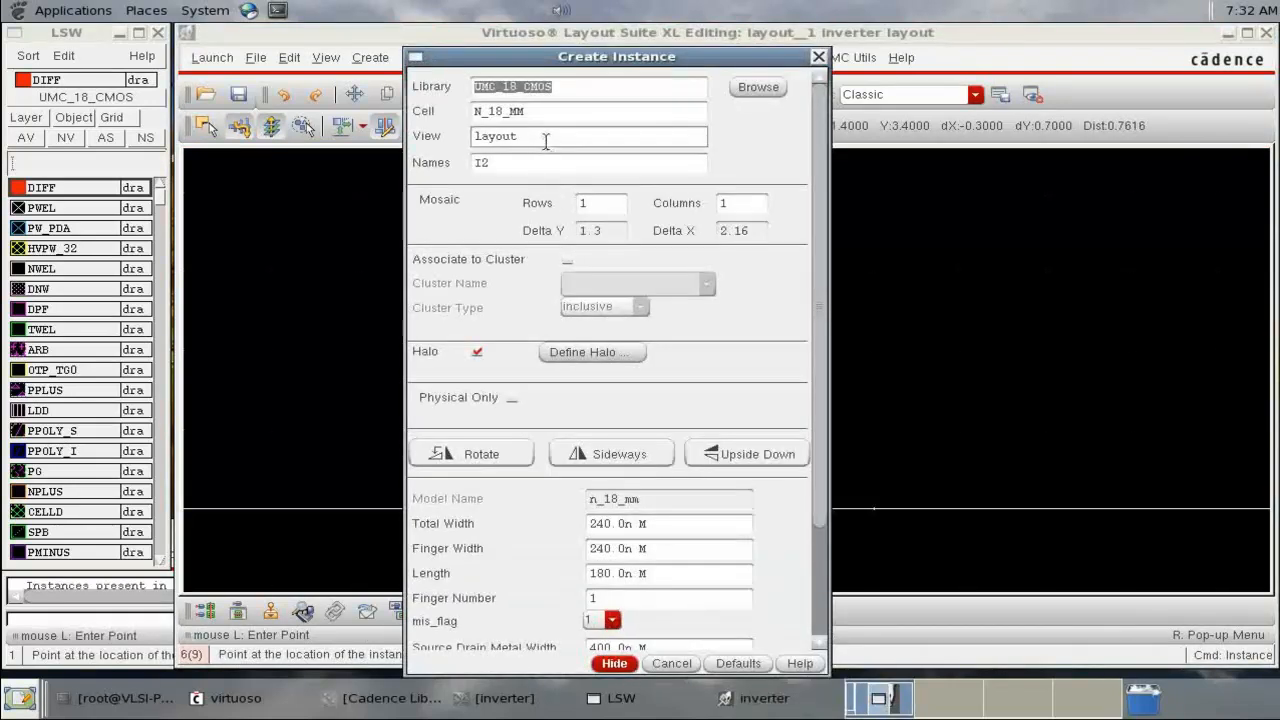
left_click(478, 111)
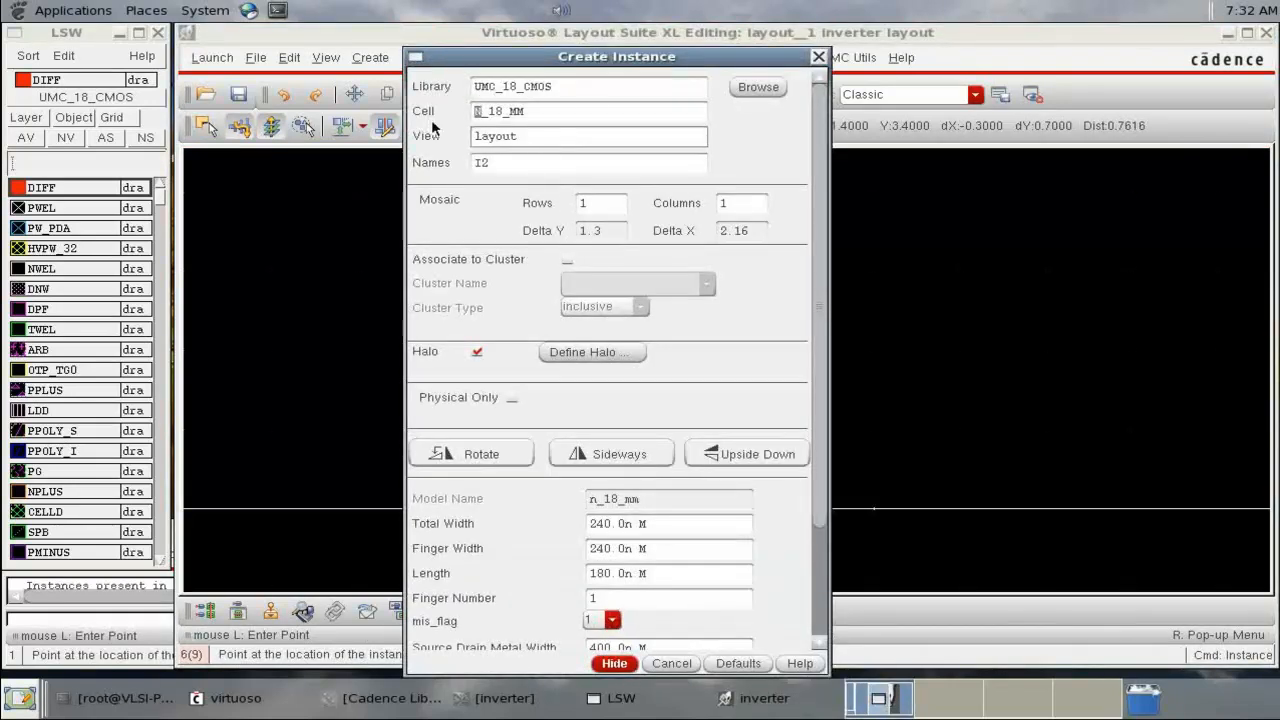
type("P")
left_click(521, 163)
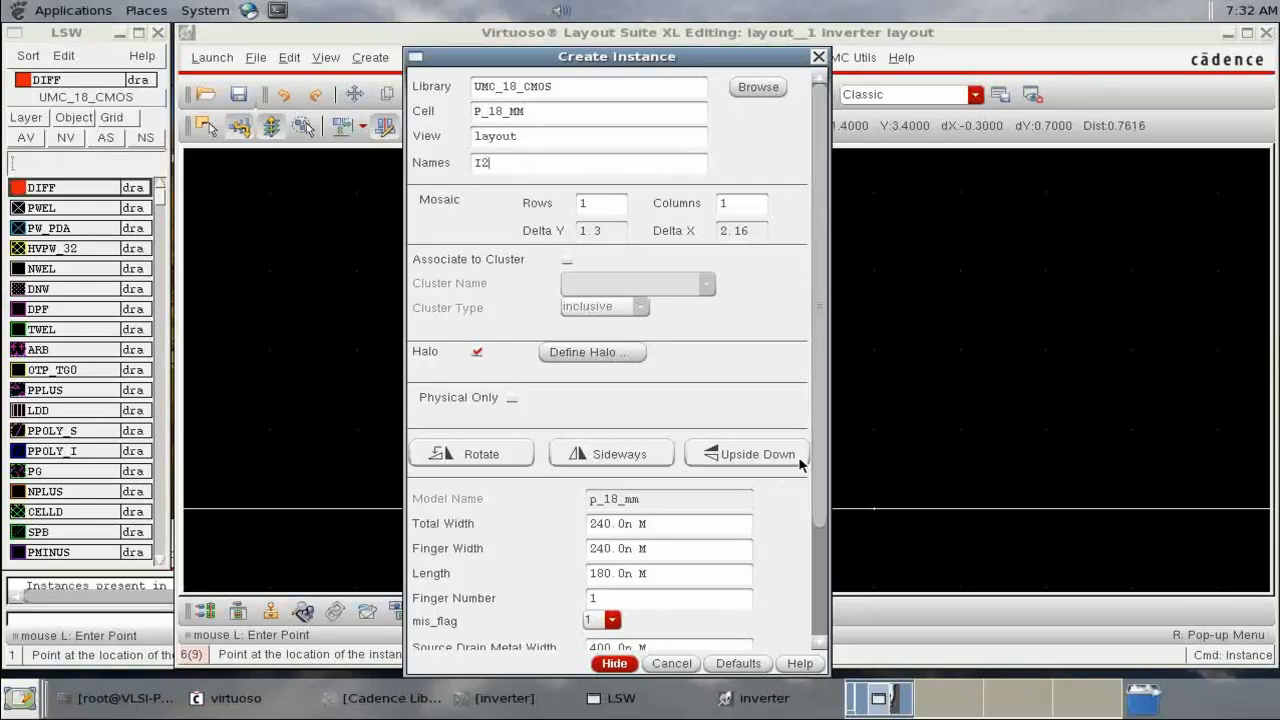
scroll(820, 465, "down", 2)
left_click_drag(606, 452, 574, 459)
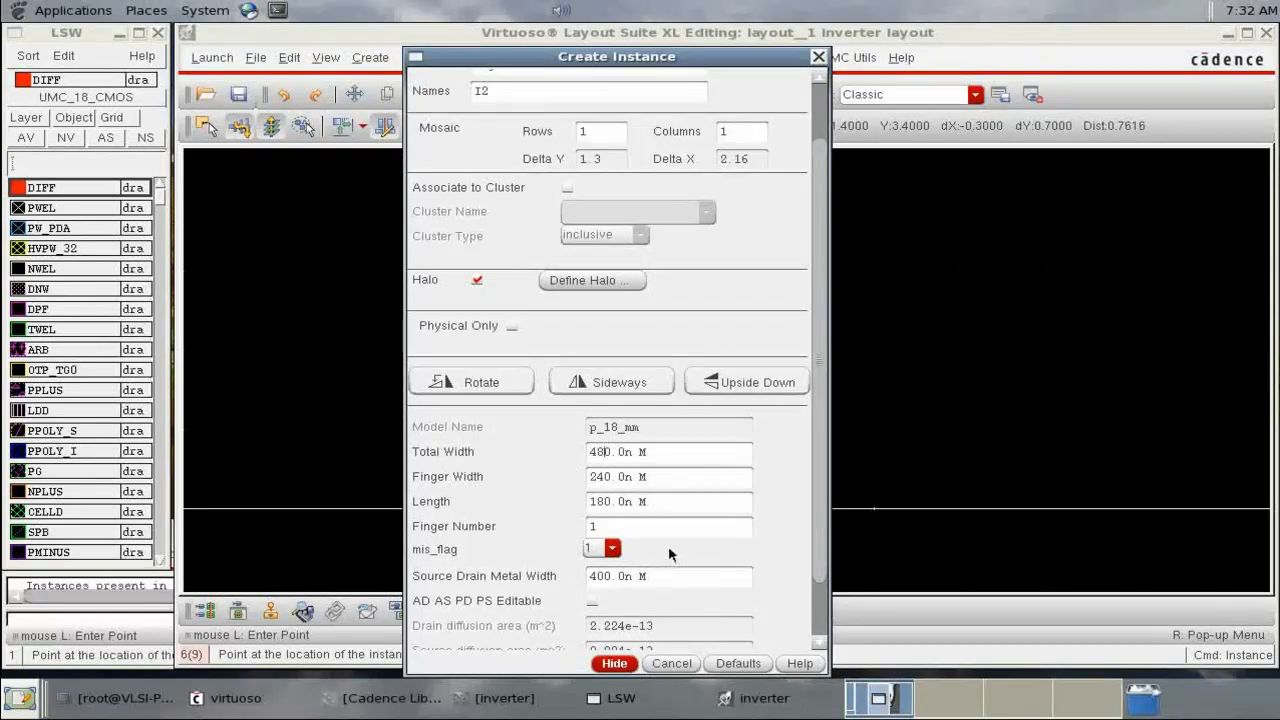
left_click(608, 664)
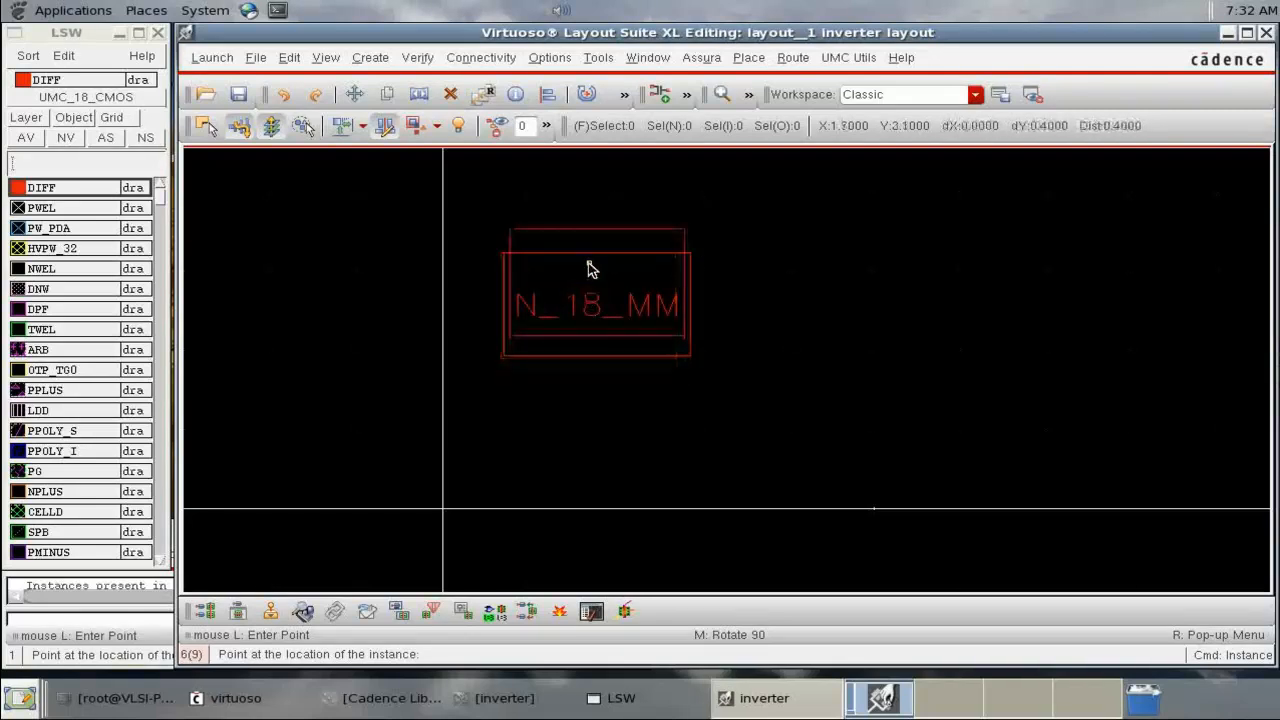
key("Escape")
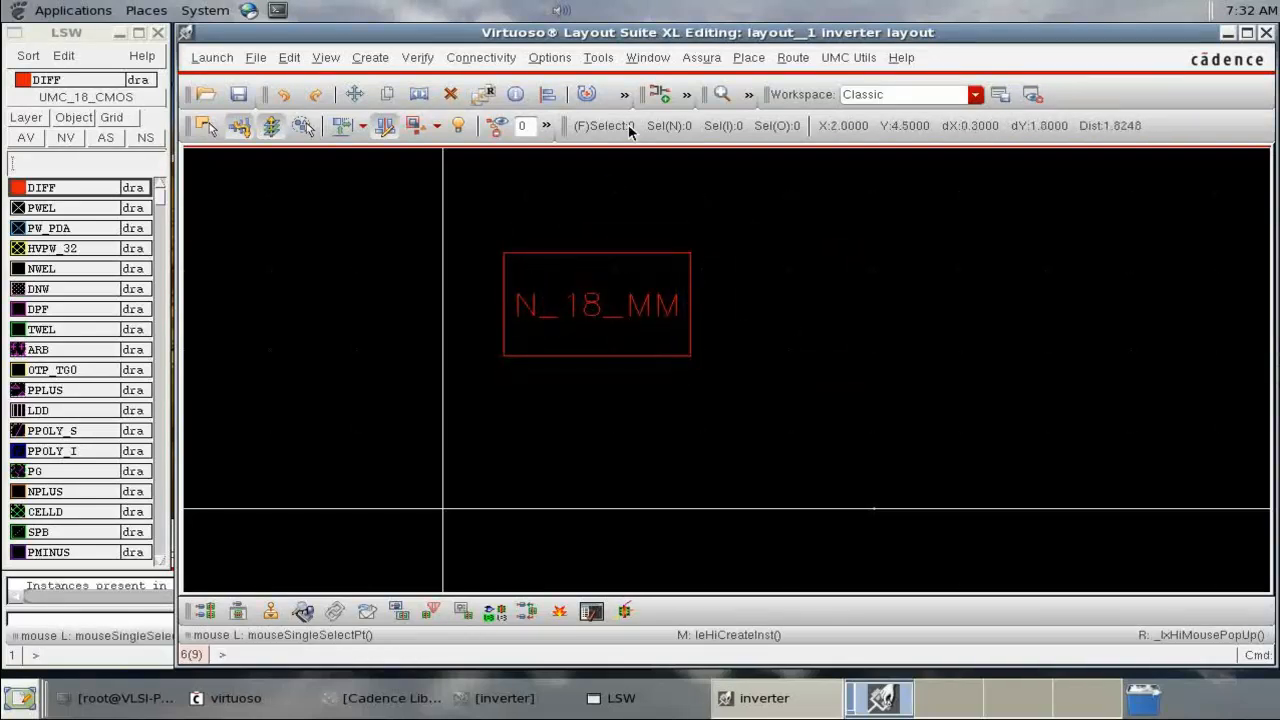
Reopen the instance form and choose the layout view of cell P_18_MM from UMC_18_CMOS in the library browser.
left_click(661, 98)
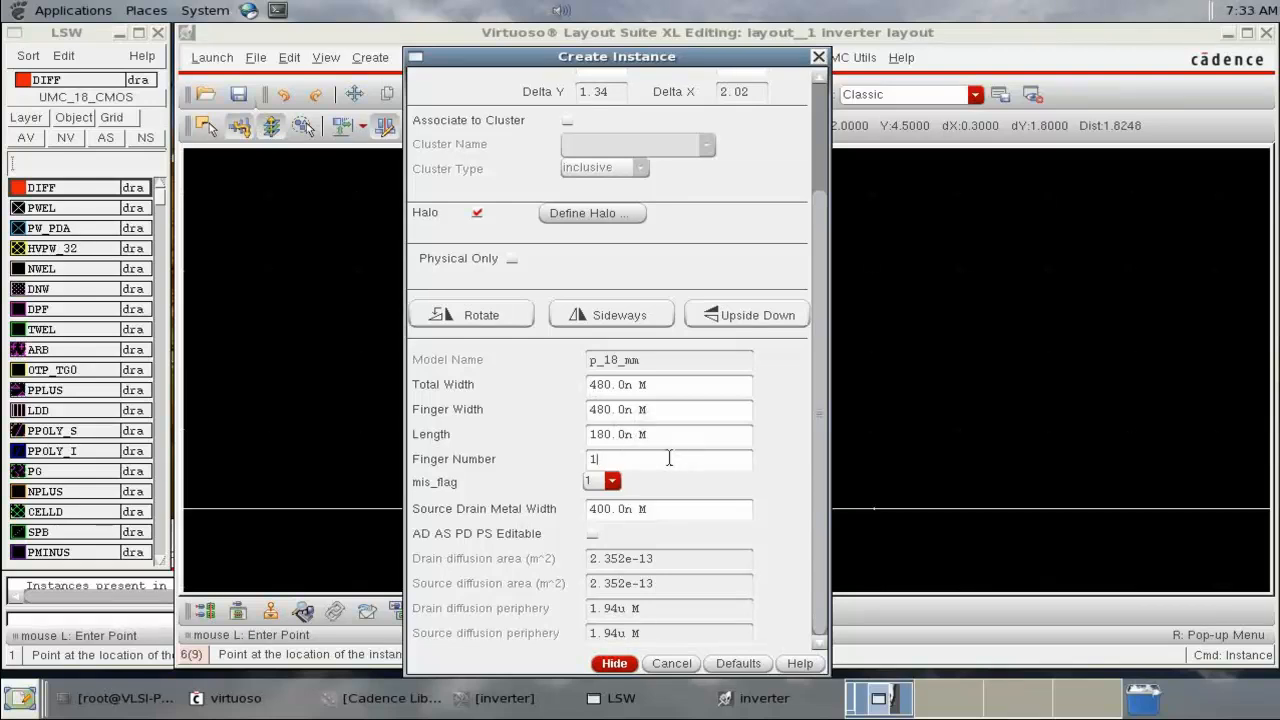
scroll(669, 458, "up", 5)
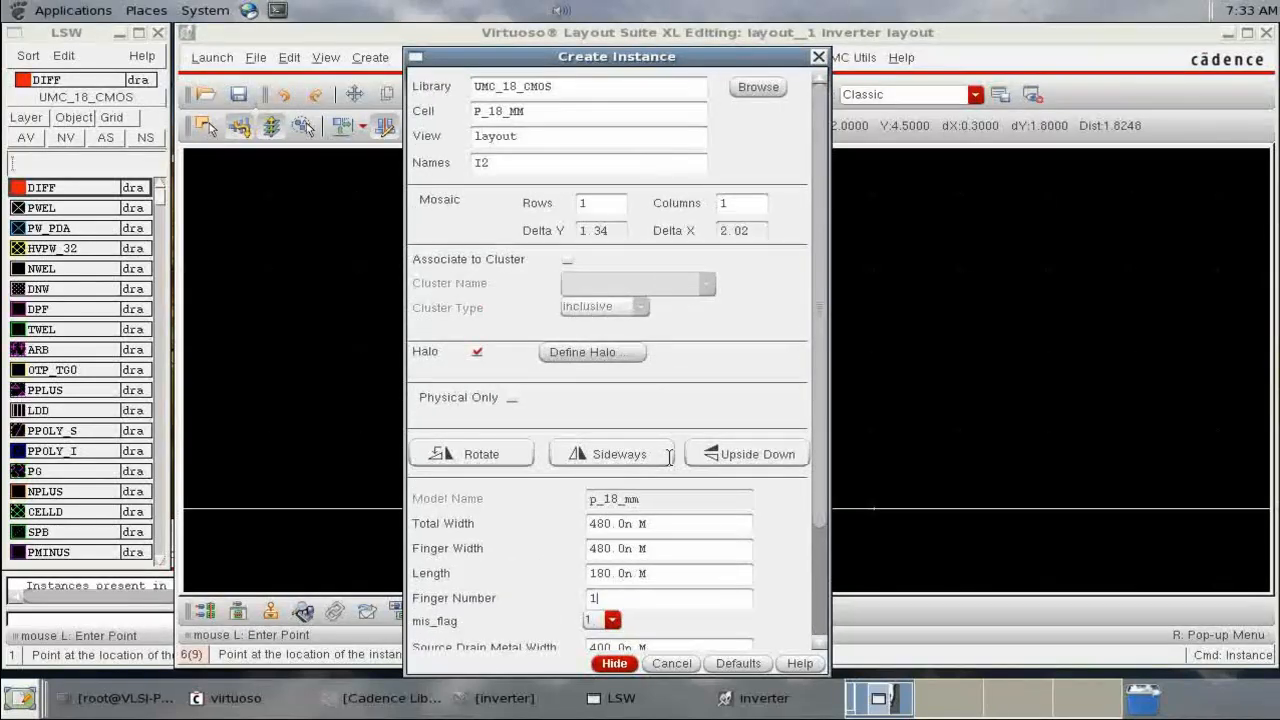
left_click(761, 82)
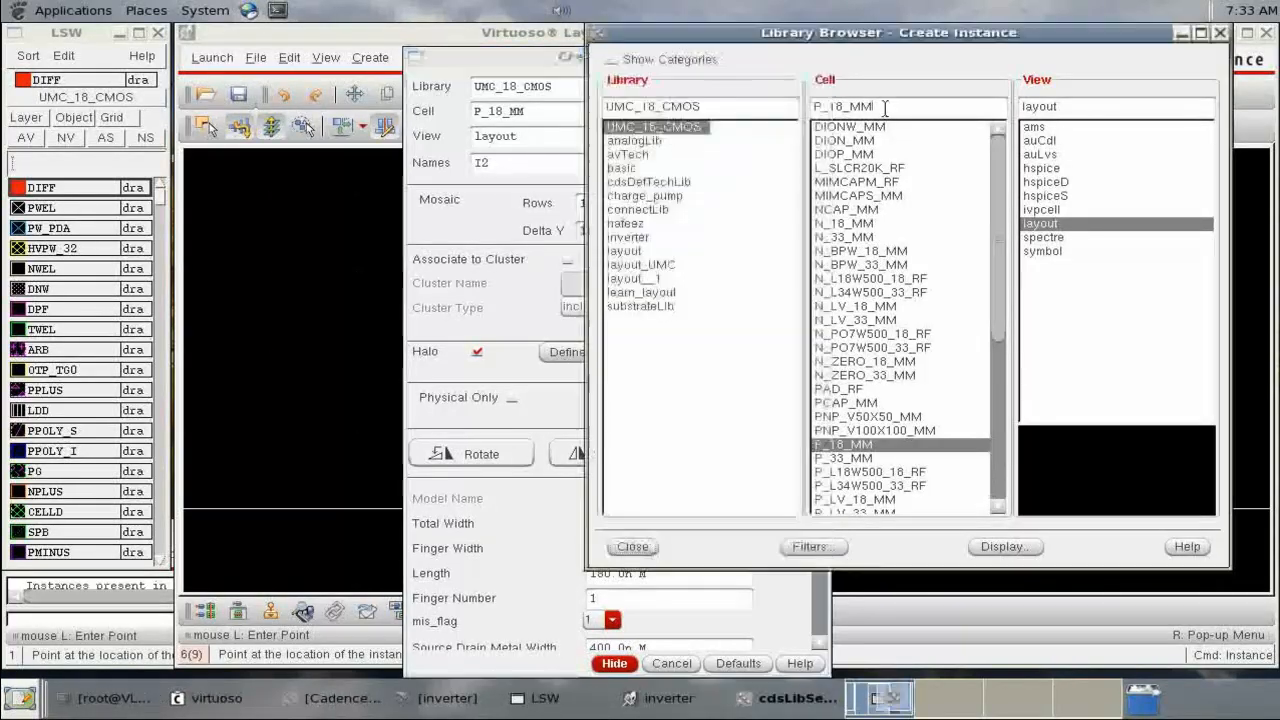
left_click(660, 129)
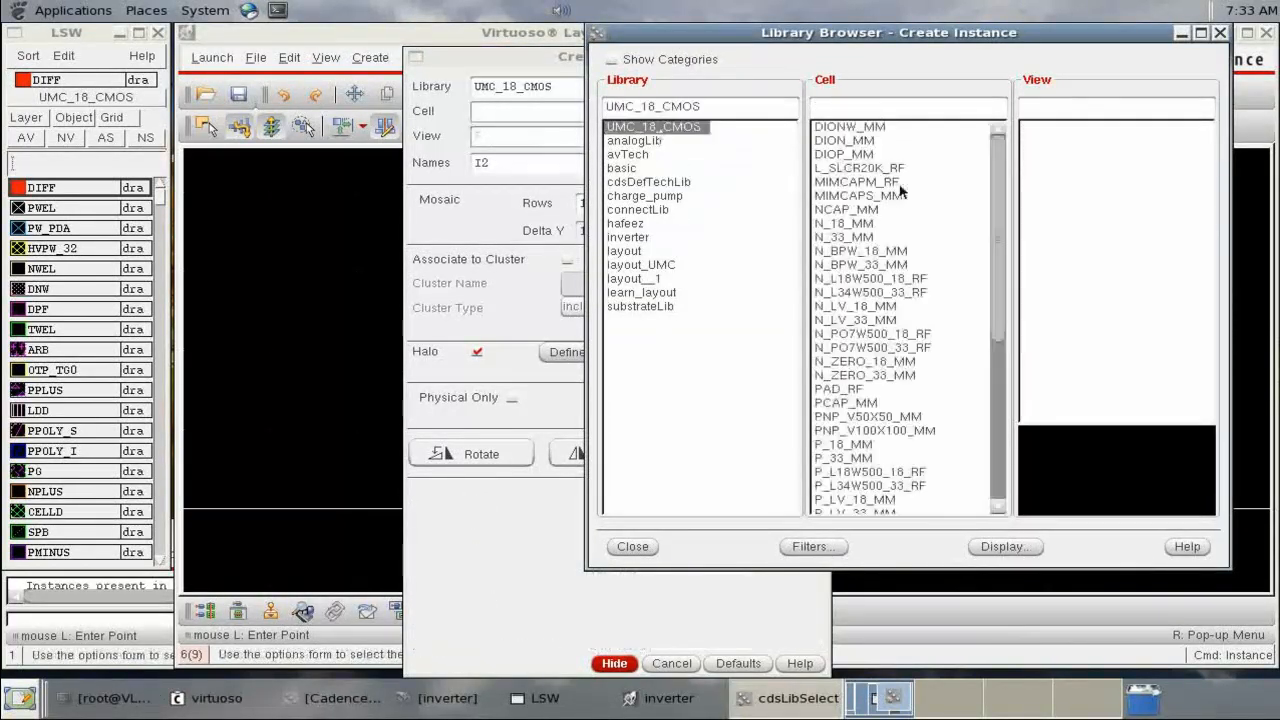
left_click(843, 444)
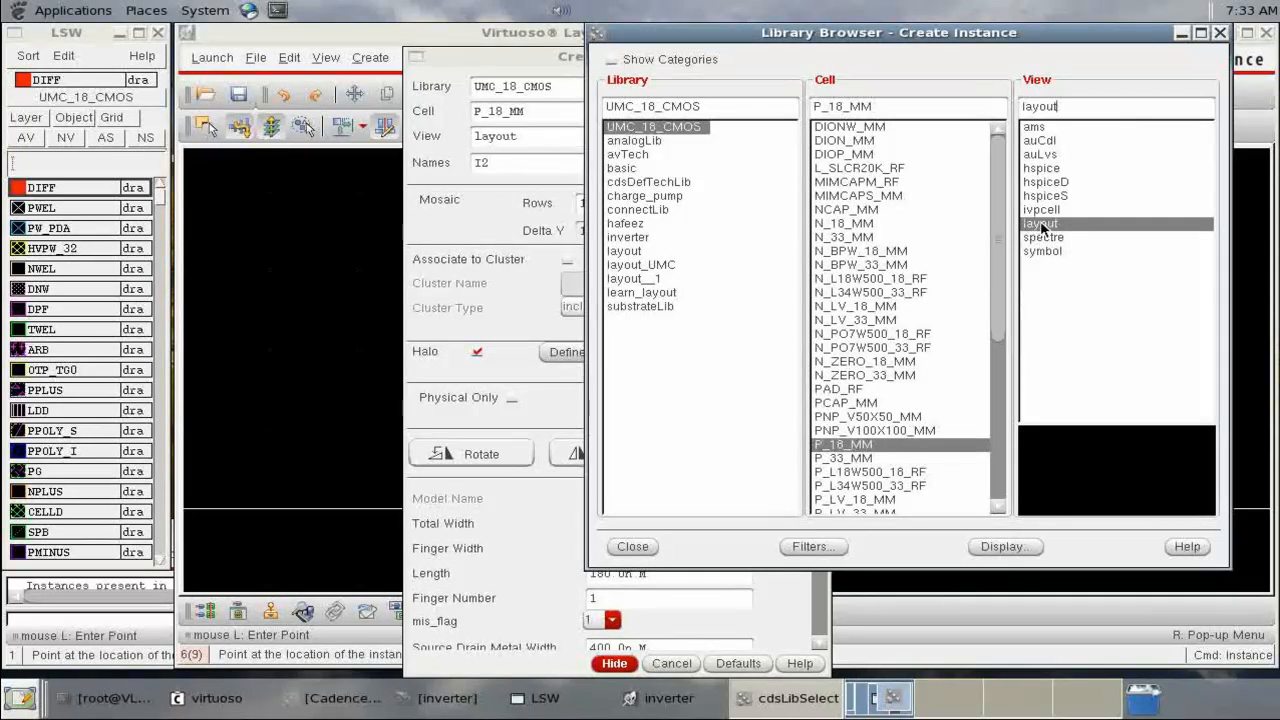
left_click(633, 546)
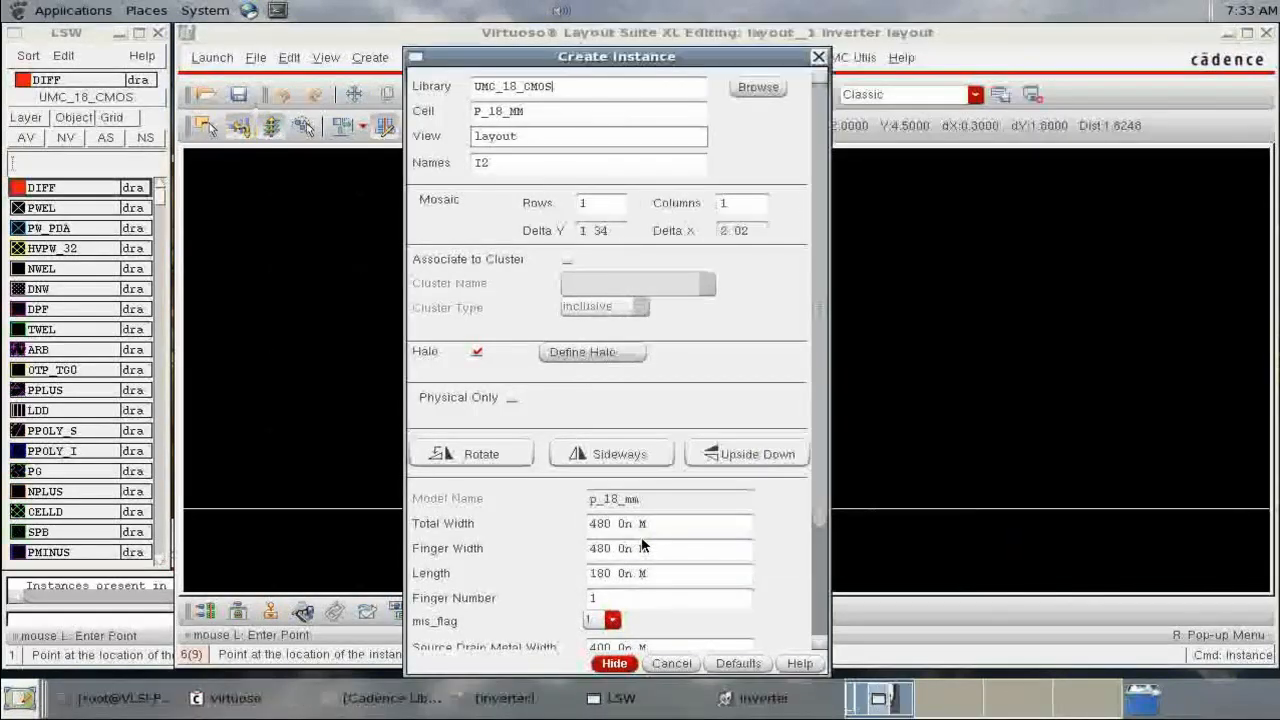
Place the P_18_MM instance directly above the N_18_MM instance at about X 1.7, Y 4.7, and end placement.
left_click(604, 664)
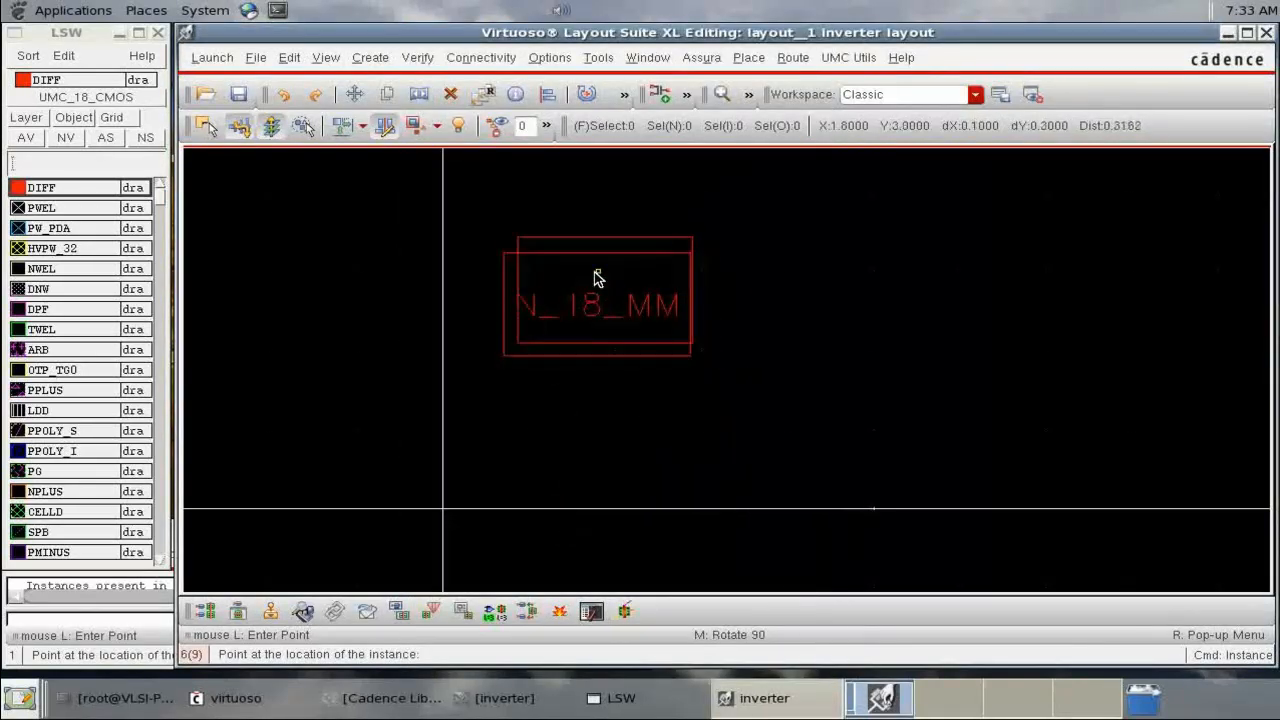
scroll(590, 277, "up", 2)
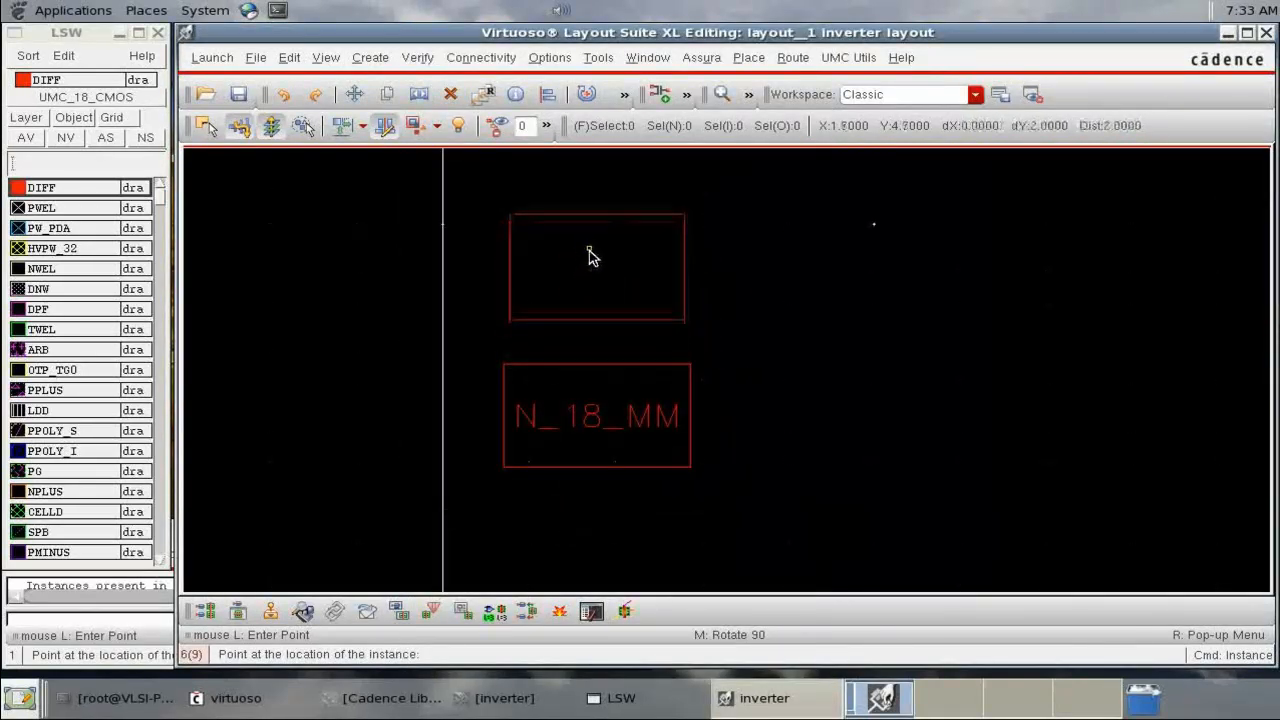
left_click(589, 266)
key("Escape")
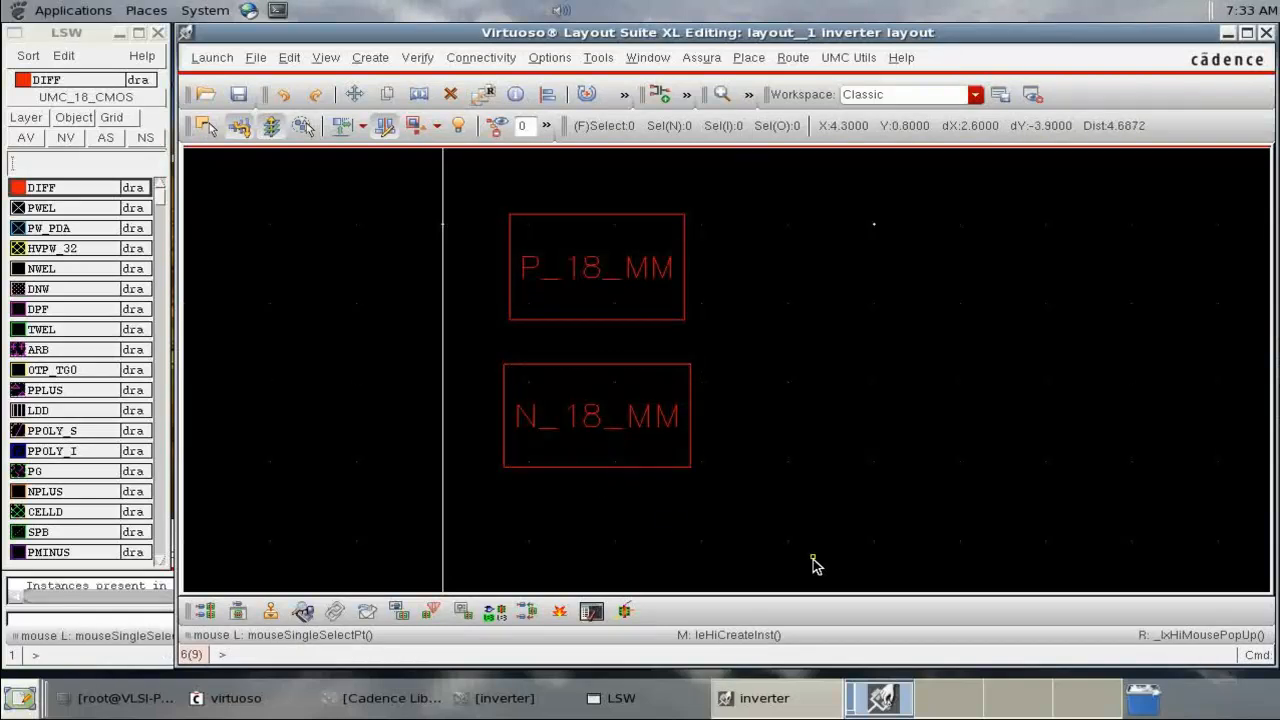
key("f")
left_click(619, 465)
mouse_move(674, 486)
left_mouse_down()
mouse_move(720, 205)
mouse_move(708, 468)
mouse_move(686, 463)
mouse_move(677, 490)
left_mouse_up()
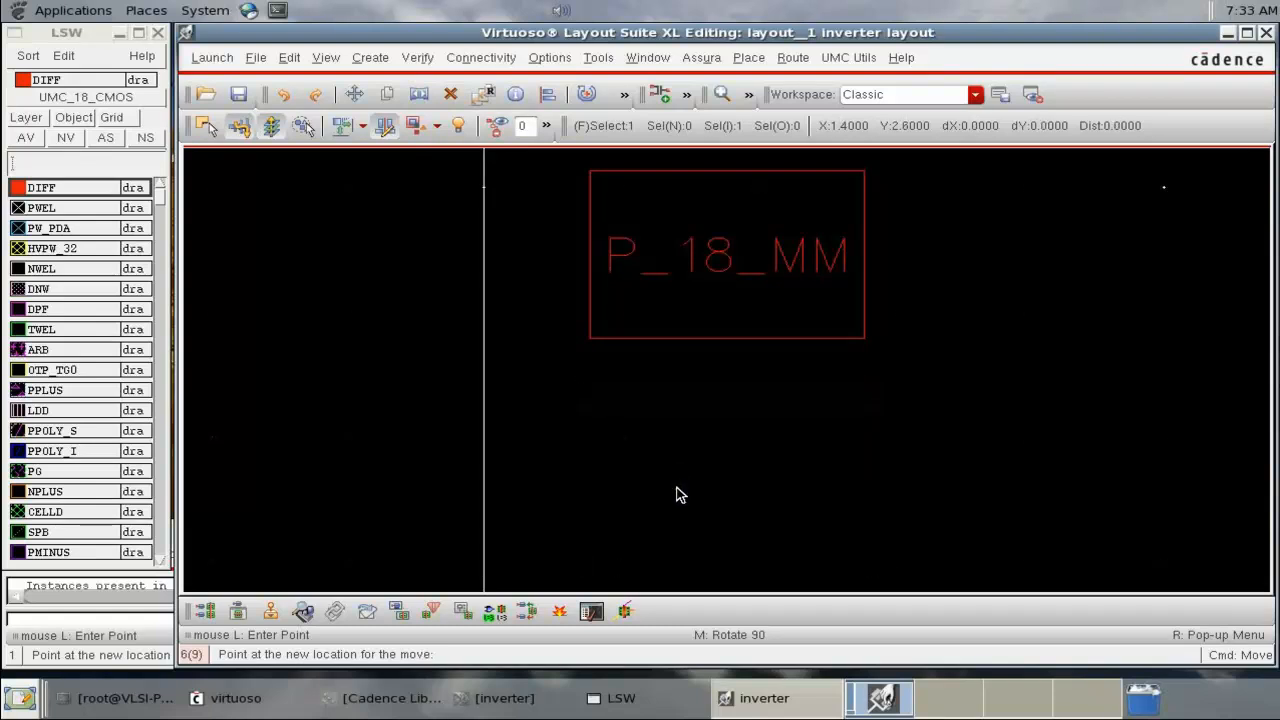
left_click(678, 268)
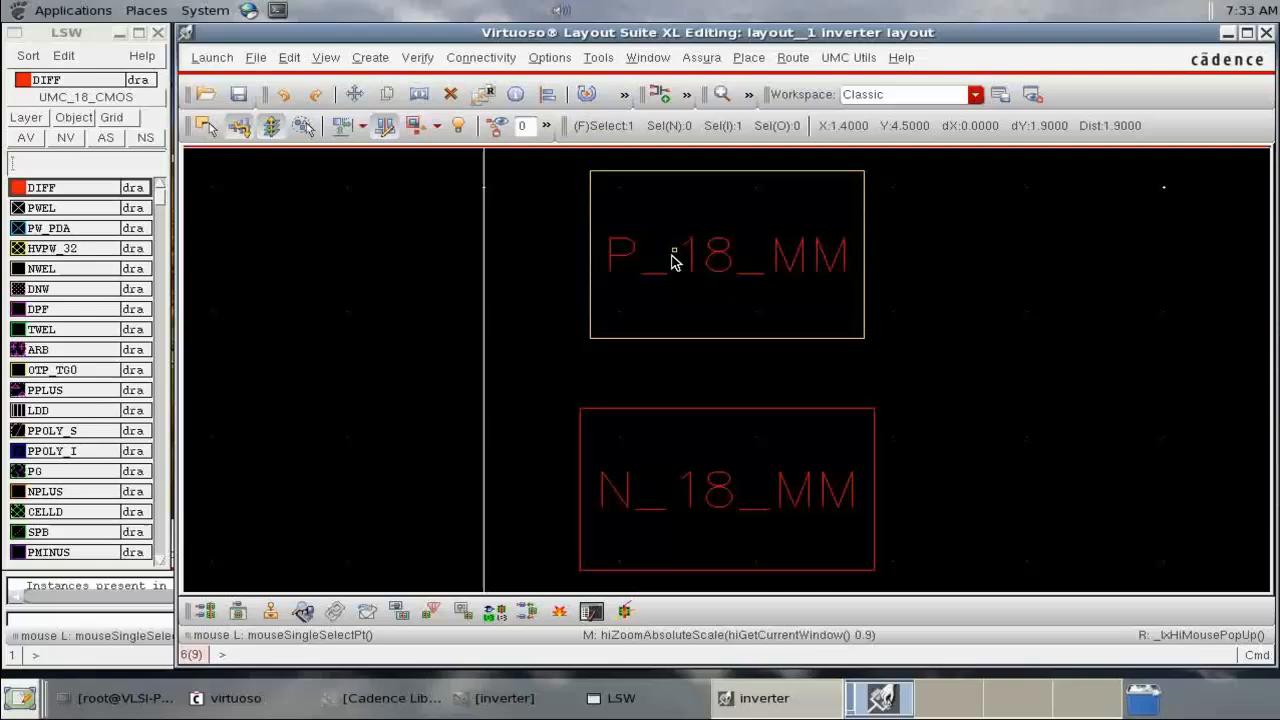
Set the stop display level to 10 in the display options so the layers inside both transistor instances are drawn.
left_click(550, 60)
left_click(580, 94)
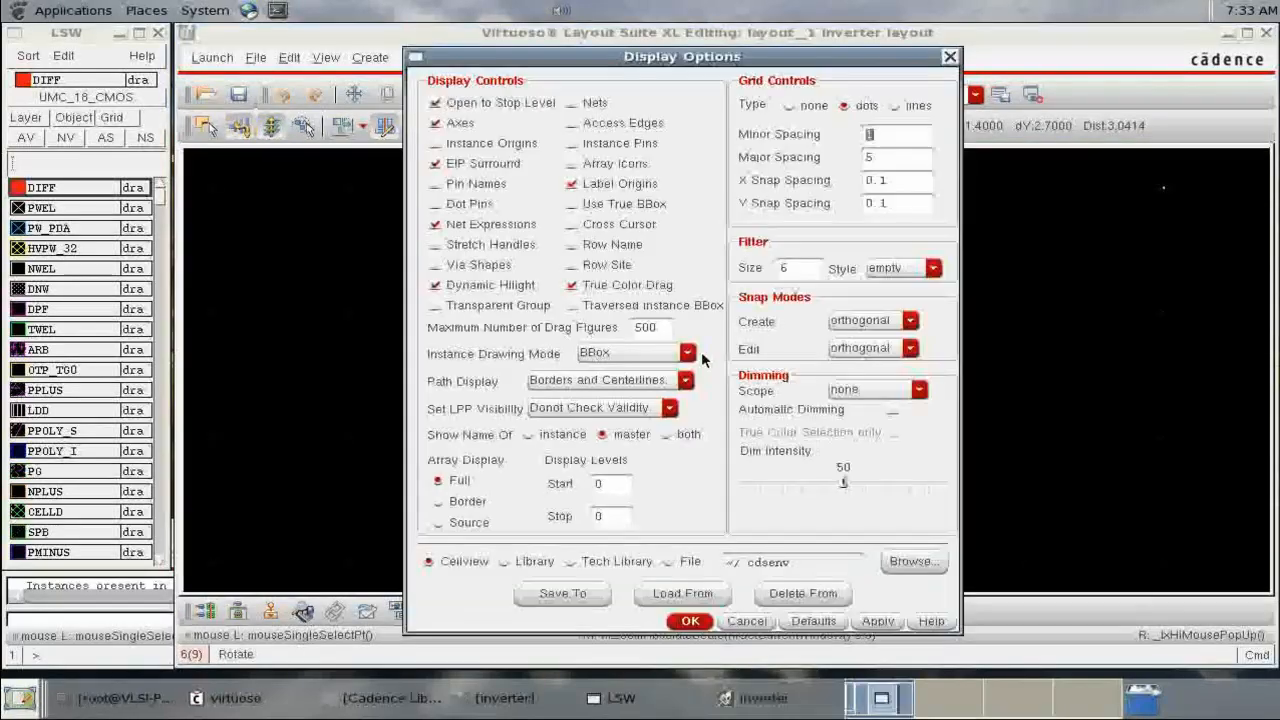
left_click(597, 516)
type("1")
left_click(684, 621)
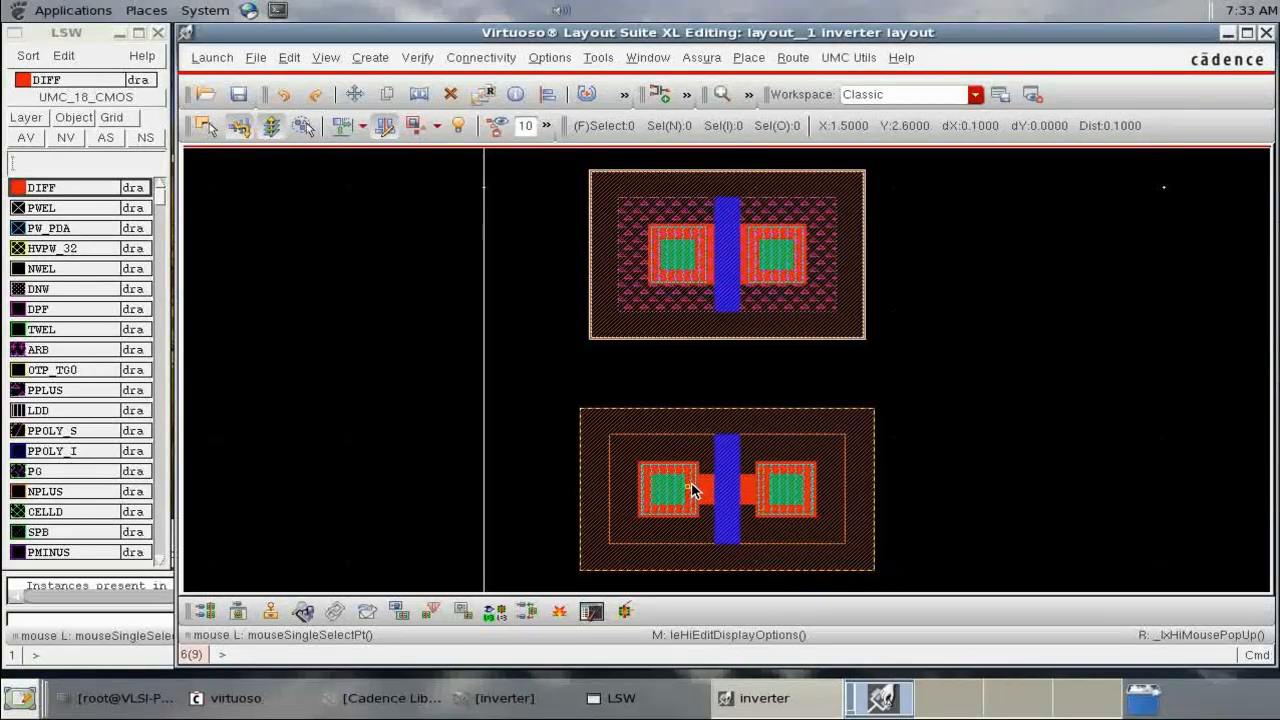
Examine the two transistor layouts and compare them with the inverter schematic in an enlarged window, then minimise the schematic.
mouse_move(729, 462)
left_mouse_down()
mouse_move(730, 234)
mouse_move(756, 223)
mouse_move(759, 439)
mouse_move(729, 449)
left_mouse_up()
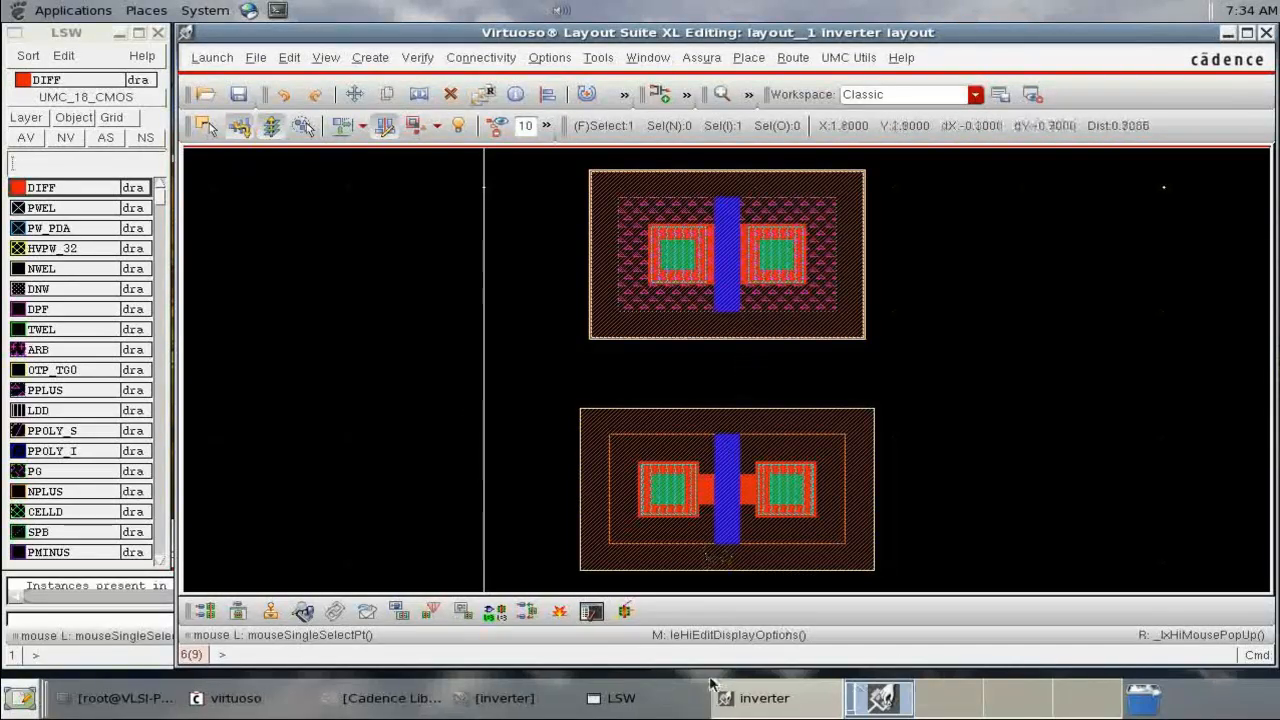
key("f")
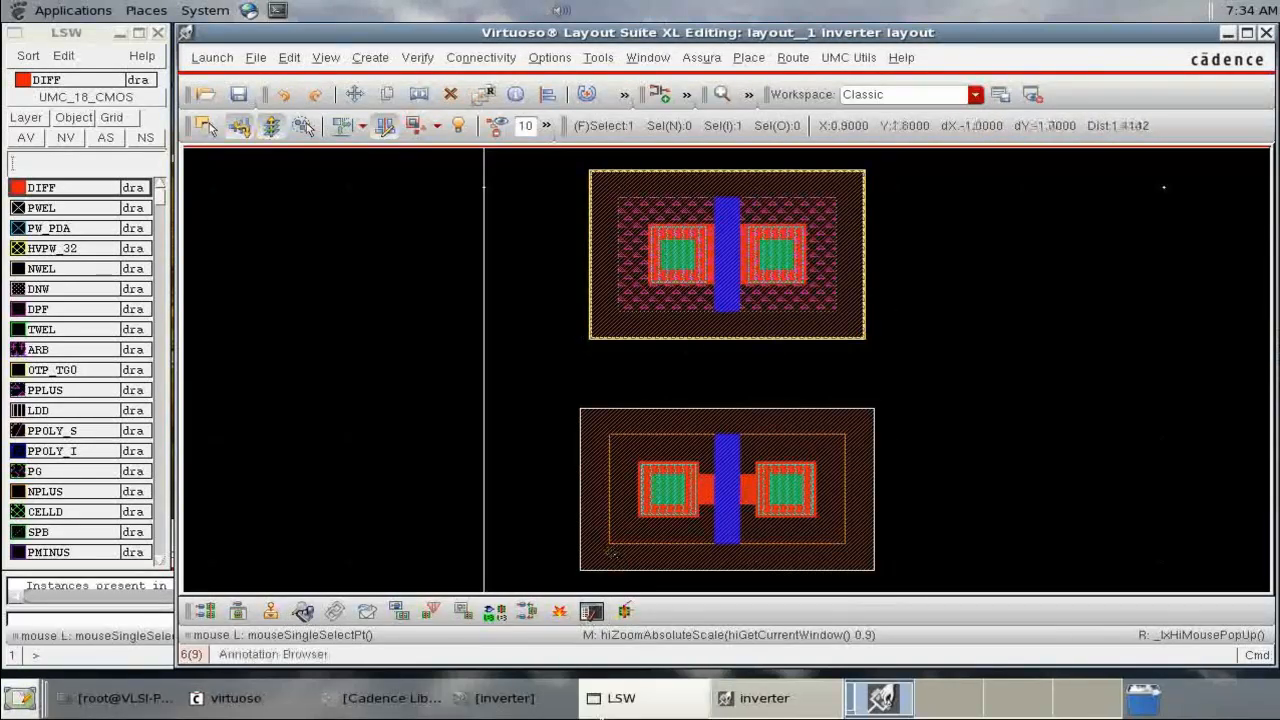
left_click(753, 707)
left_click(757, 702)
left_click(545, 710)
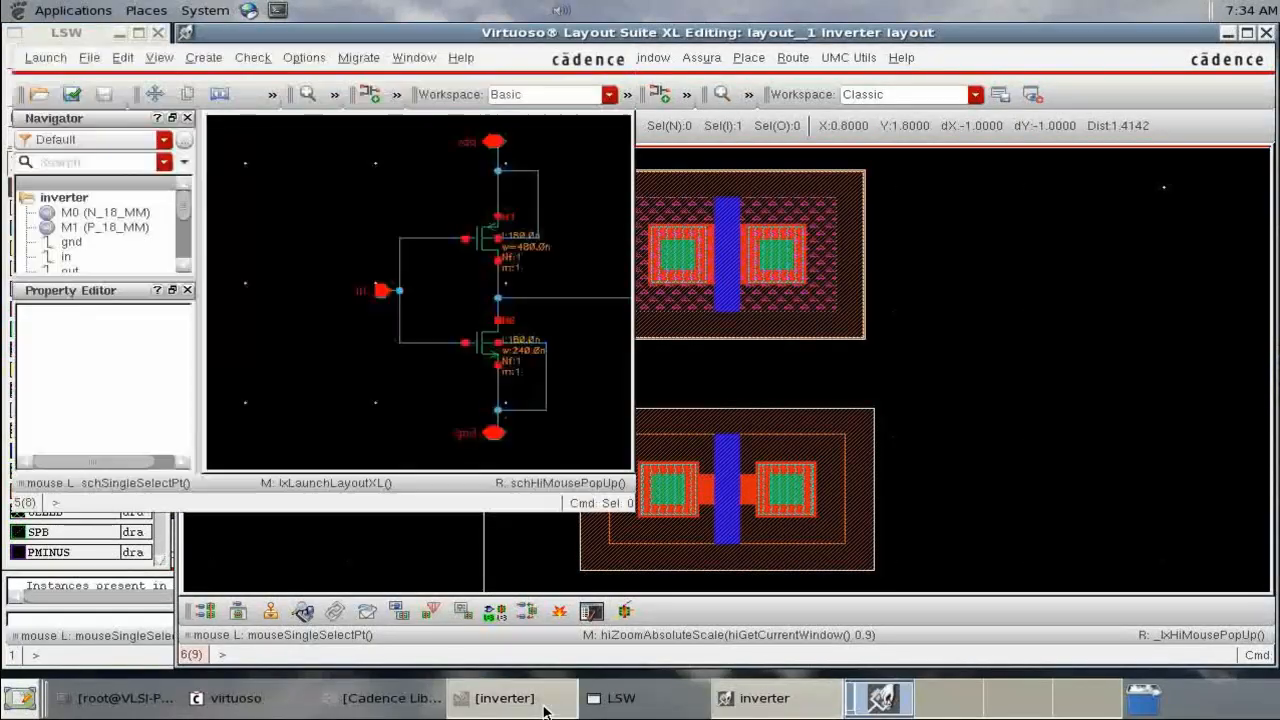
left_click_drag(634, 511, 655, 600)
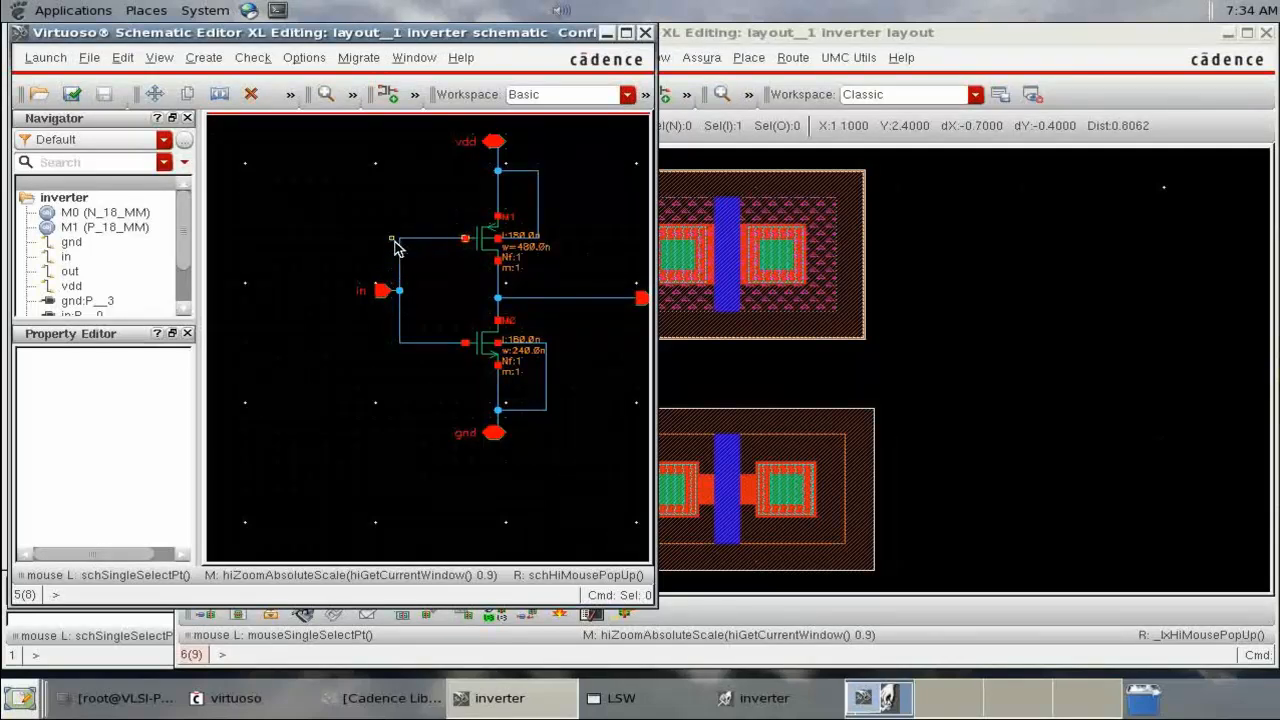
left_click(607, 32)
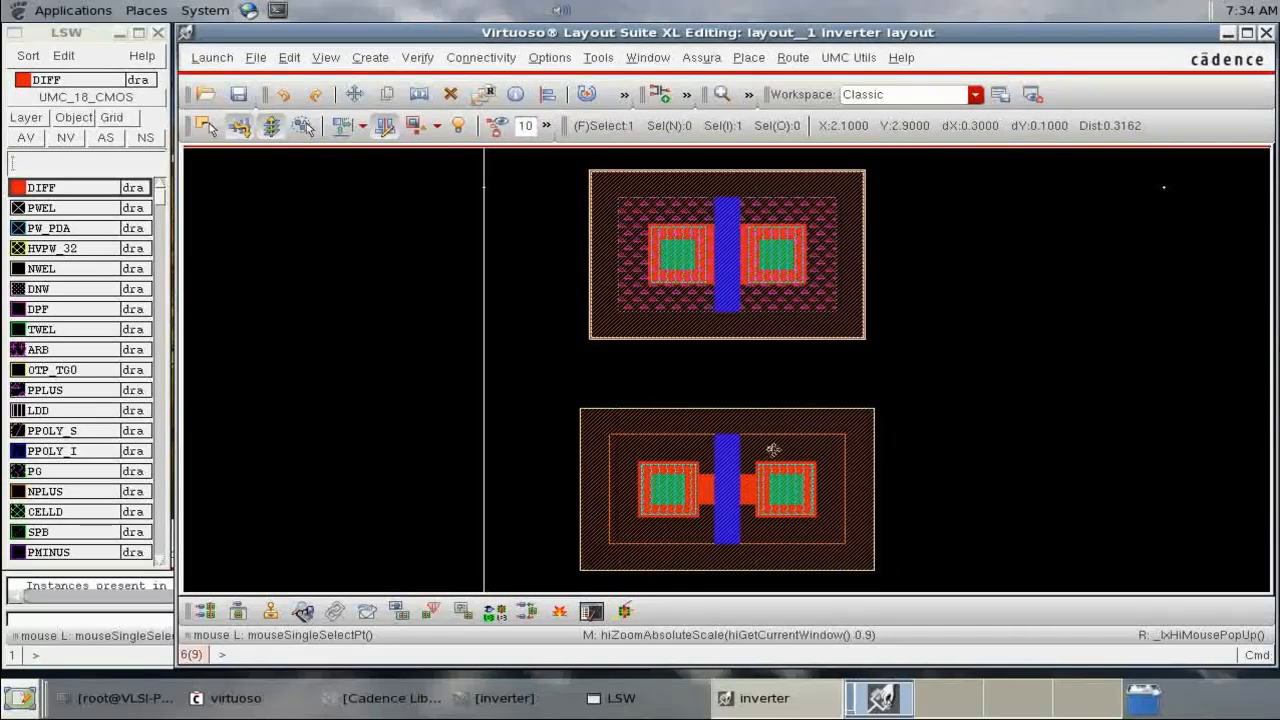
Move the N_18_MM instance straight up so it sits just below the P_18_MM instance with their gates aligned.
left_click_drag(774, 449, 779, 412)
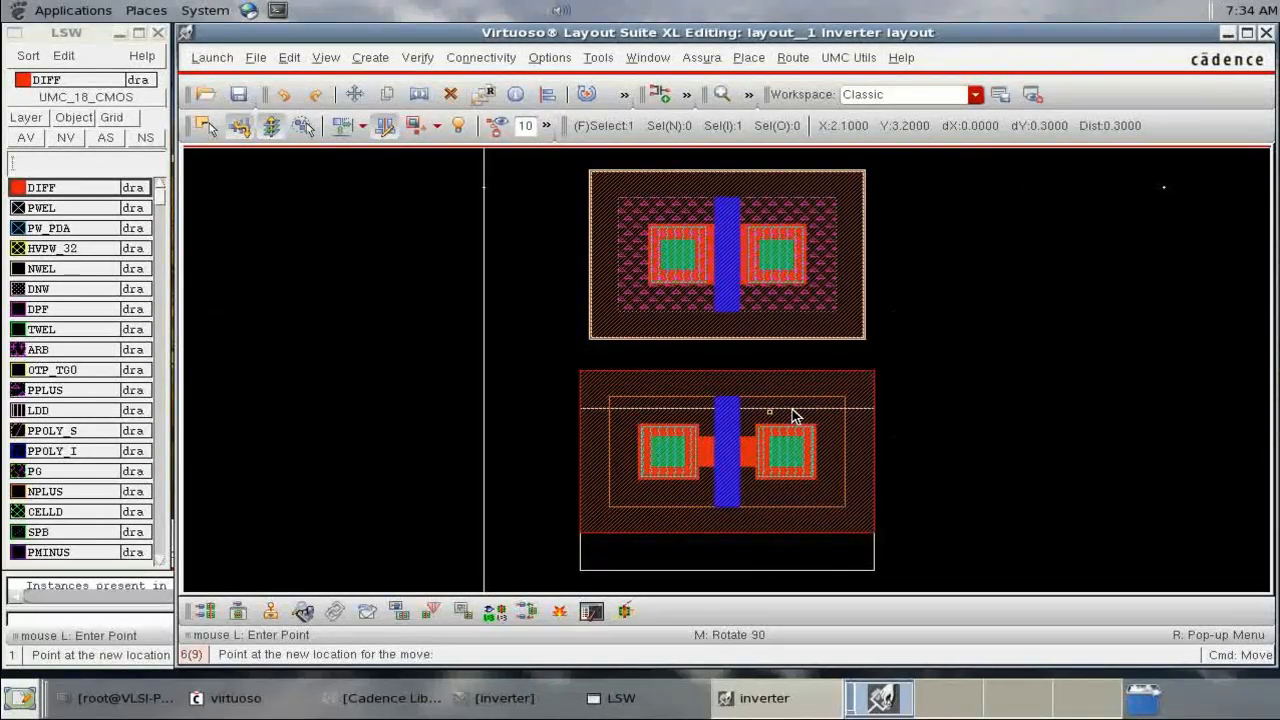
left_click(792, 413)
right_click_drag(578, 250, 838, 424)
left_click_drag(874, 529, 880, 491)
left_click(880, 491)
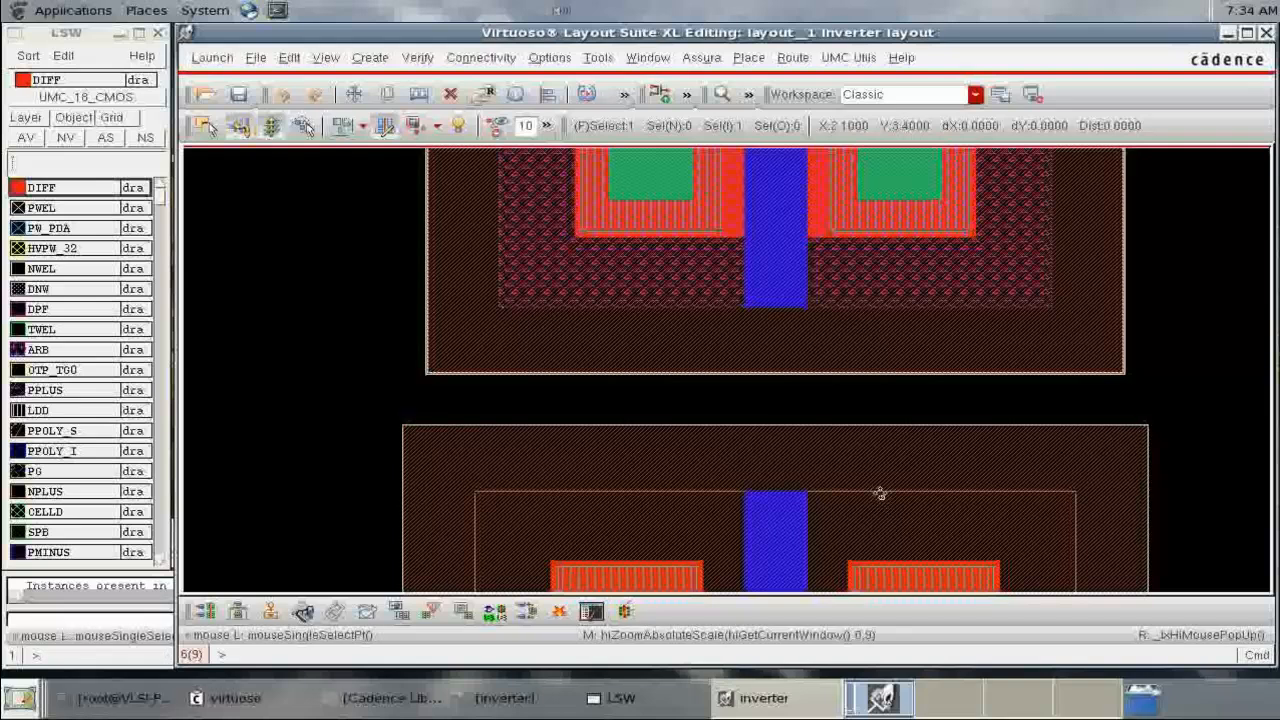
scroll(880, 491, "down", 1)
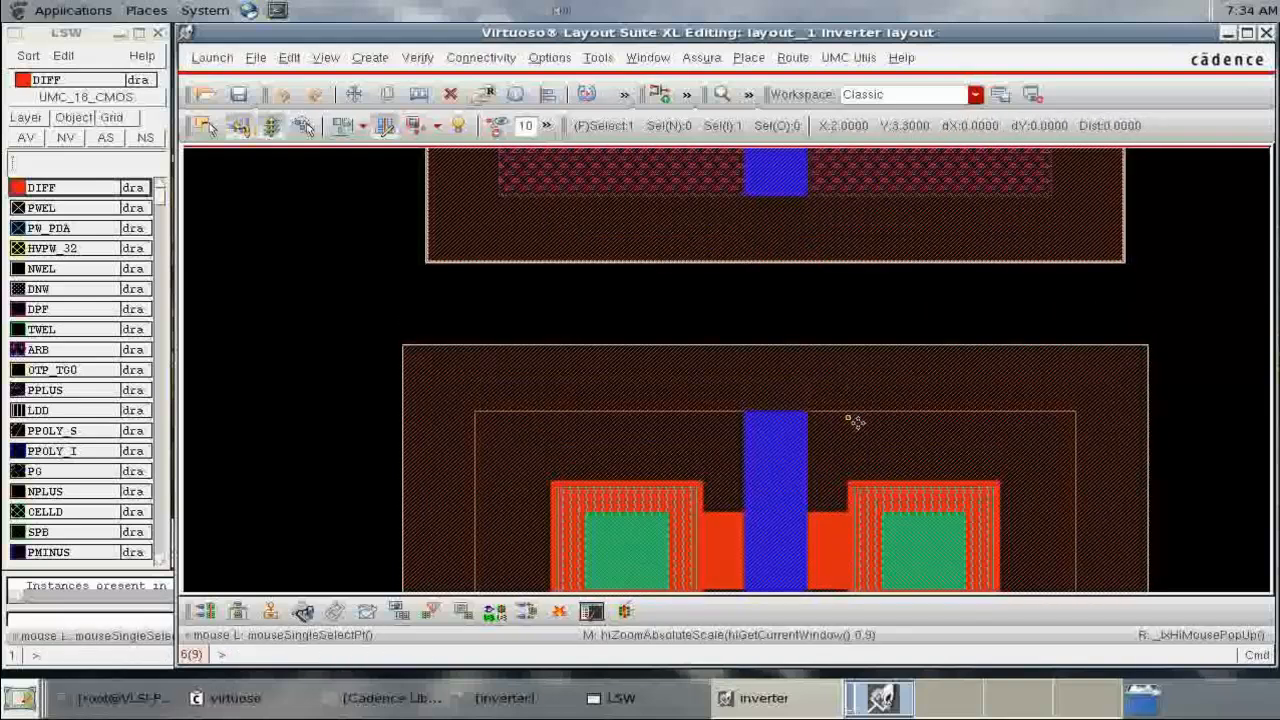
key("f")
right_click_drag(686, 300, 786, 460)
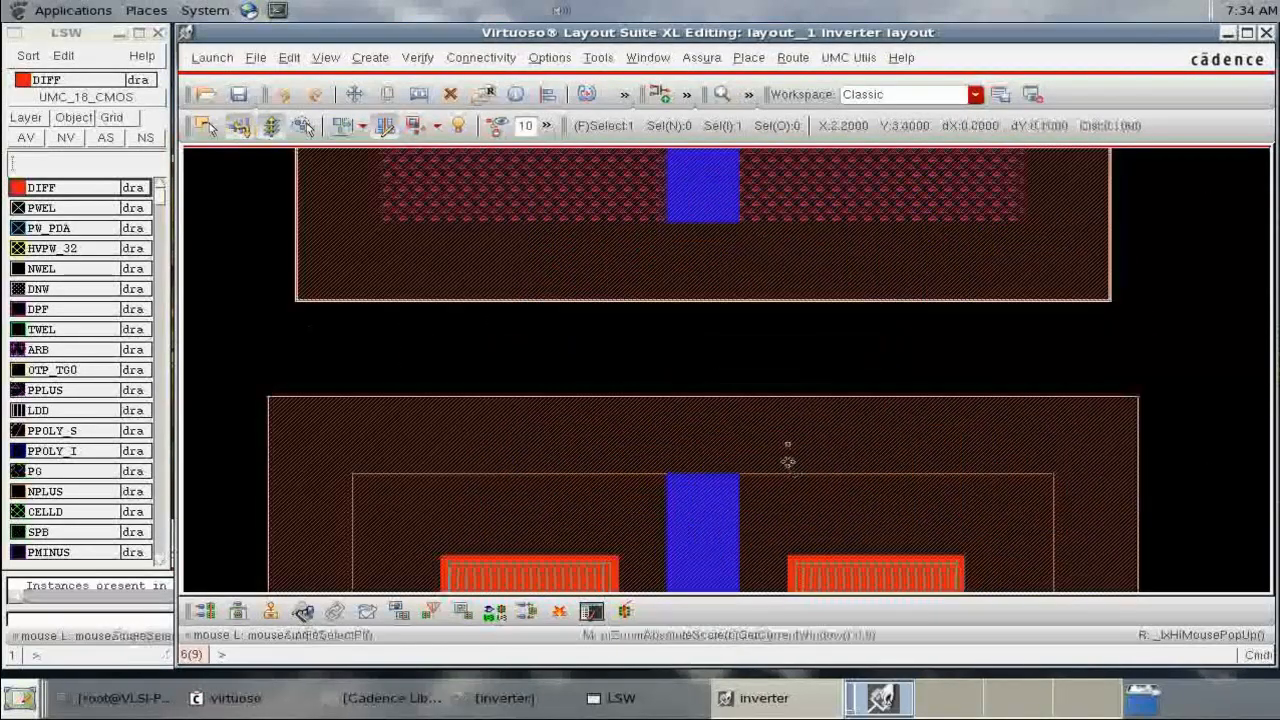
scroll(703, 335, "up", 2)
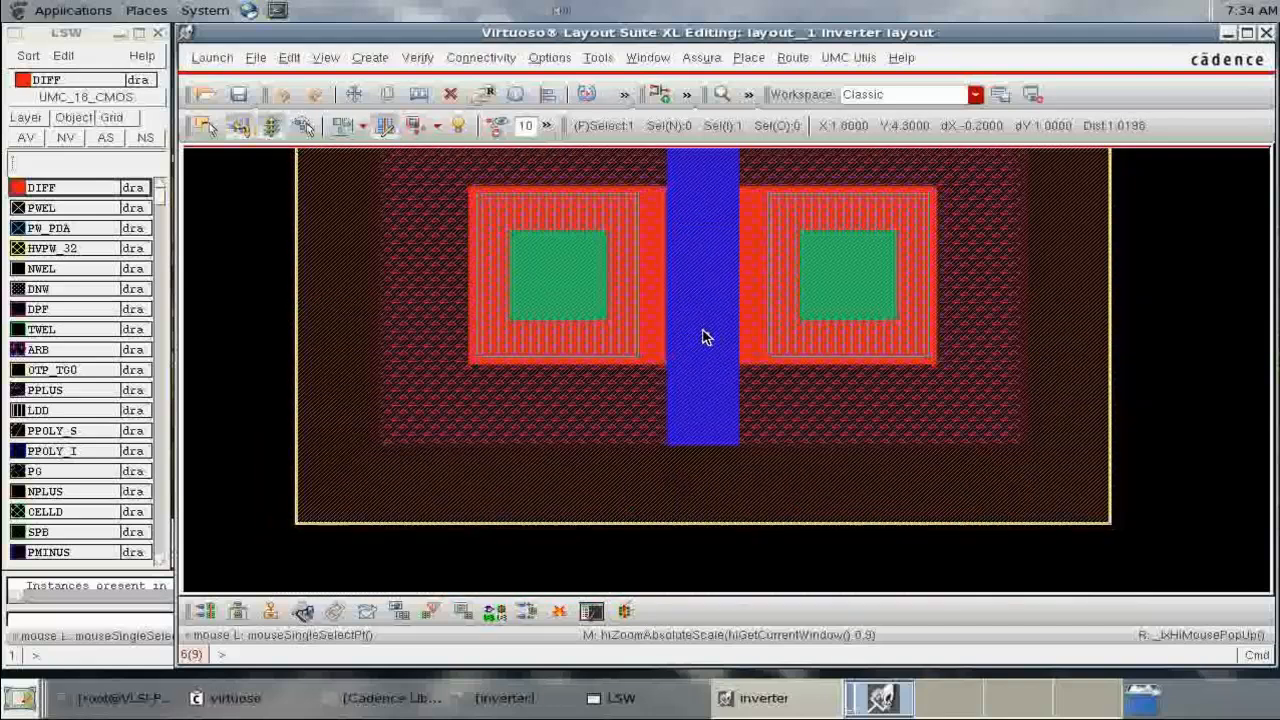
scroll(703, 333, "down", 1)
key("f")
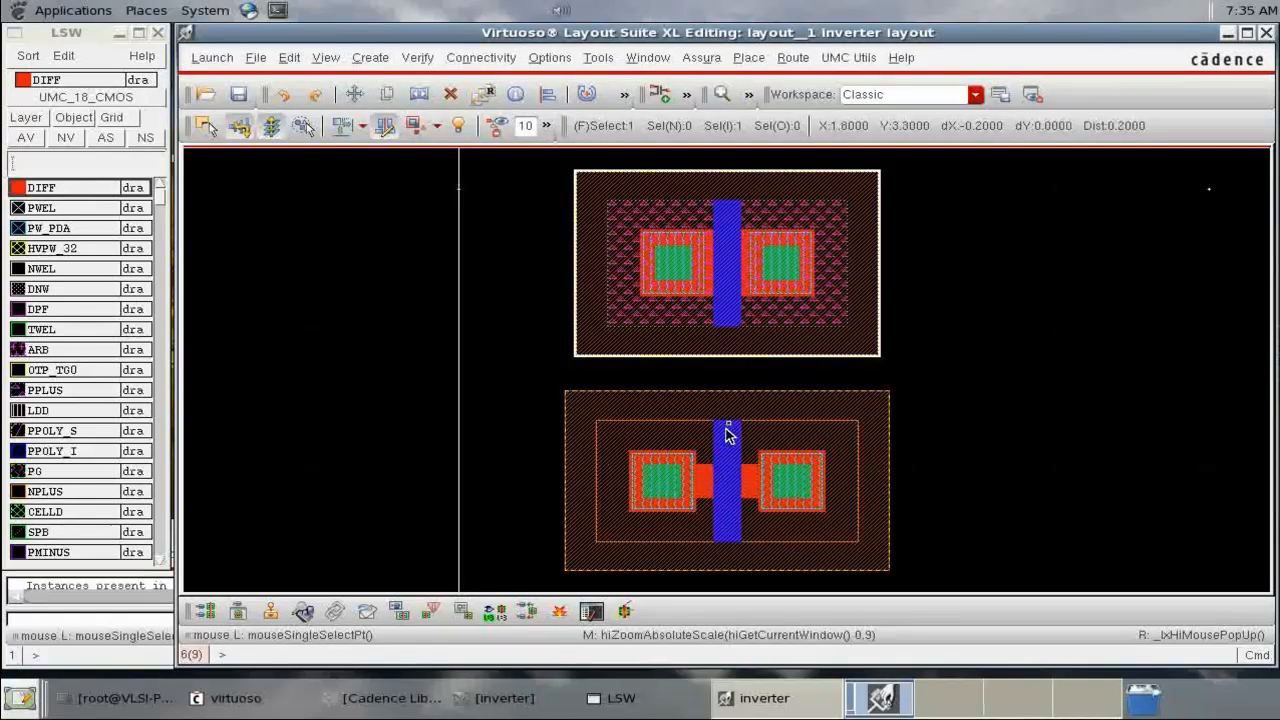
Find the PO1 drawing layer and make it the active layer.
left_click(82, 168)
type("p")
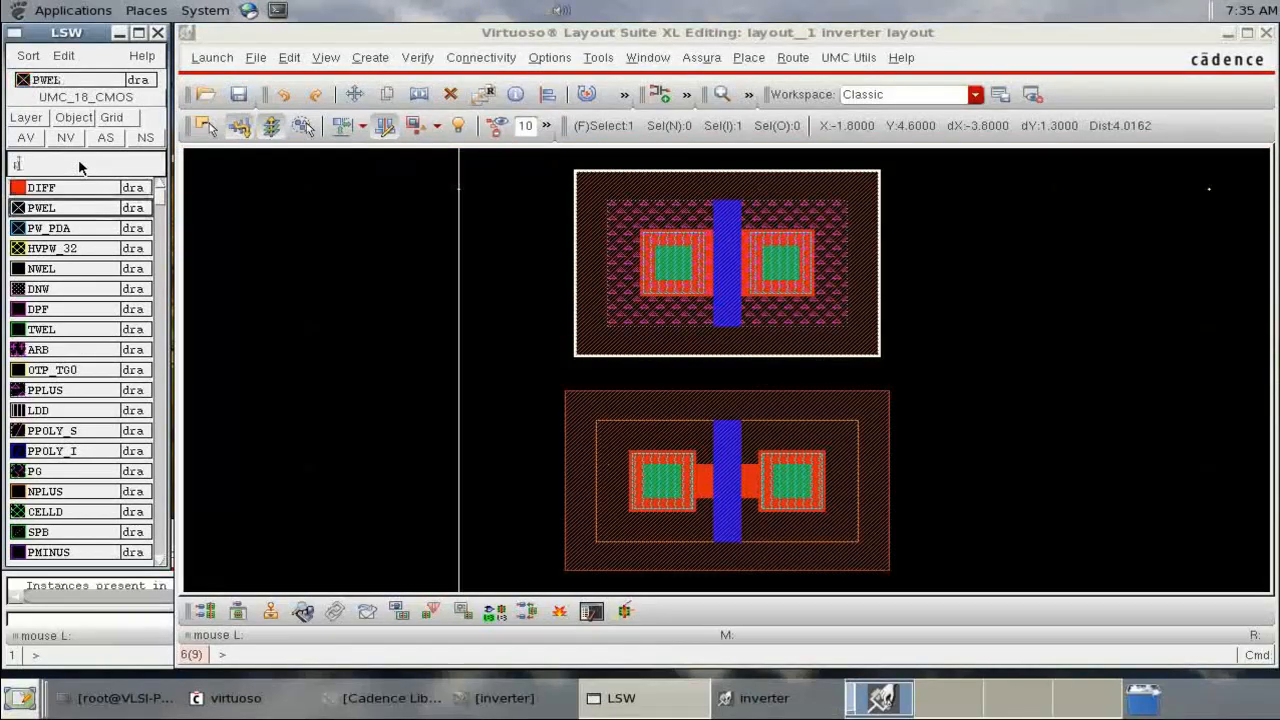
type("o1")
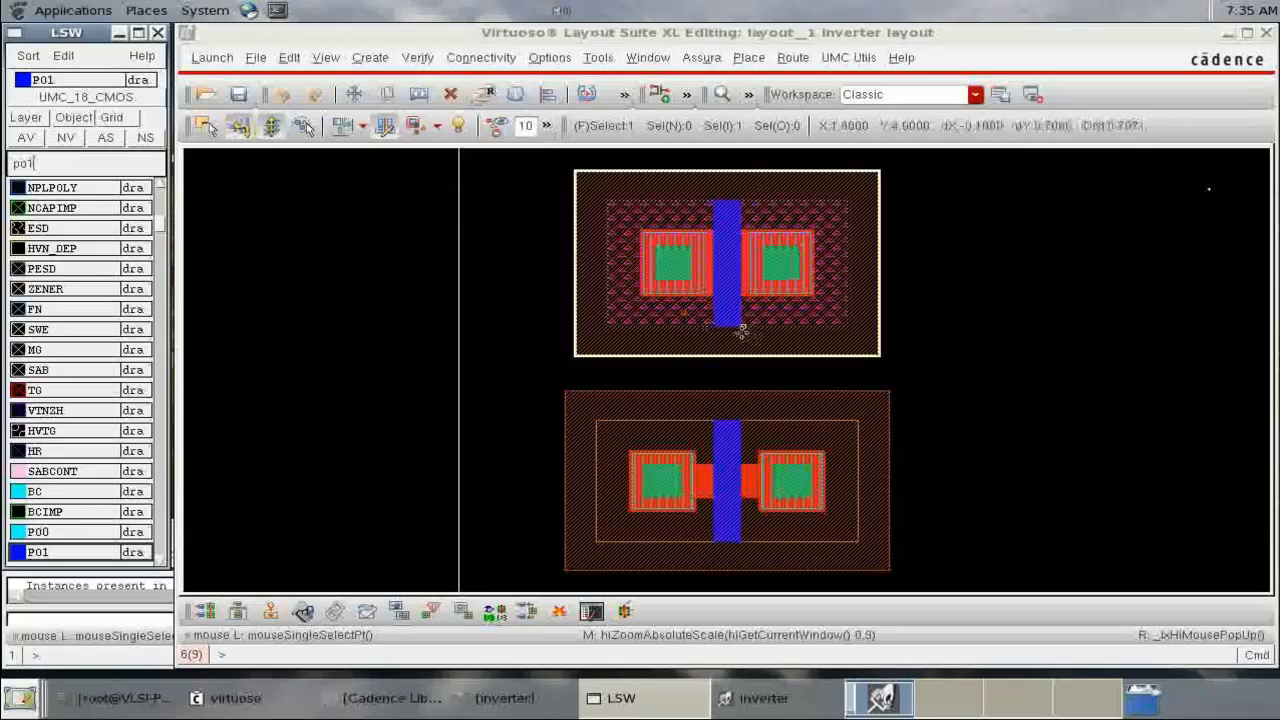
right_click_drag(683, 300, 863, 384)
right_click_drag(328, 224, 652, 362)
left_click(370, 58)
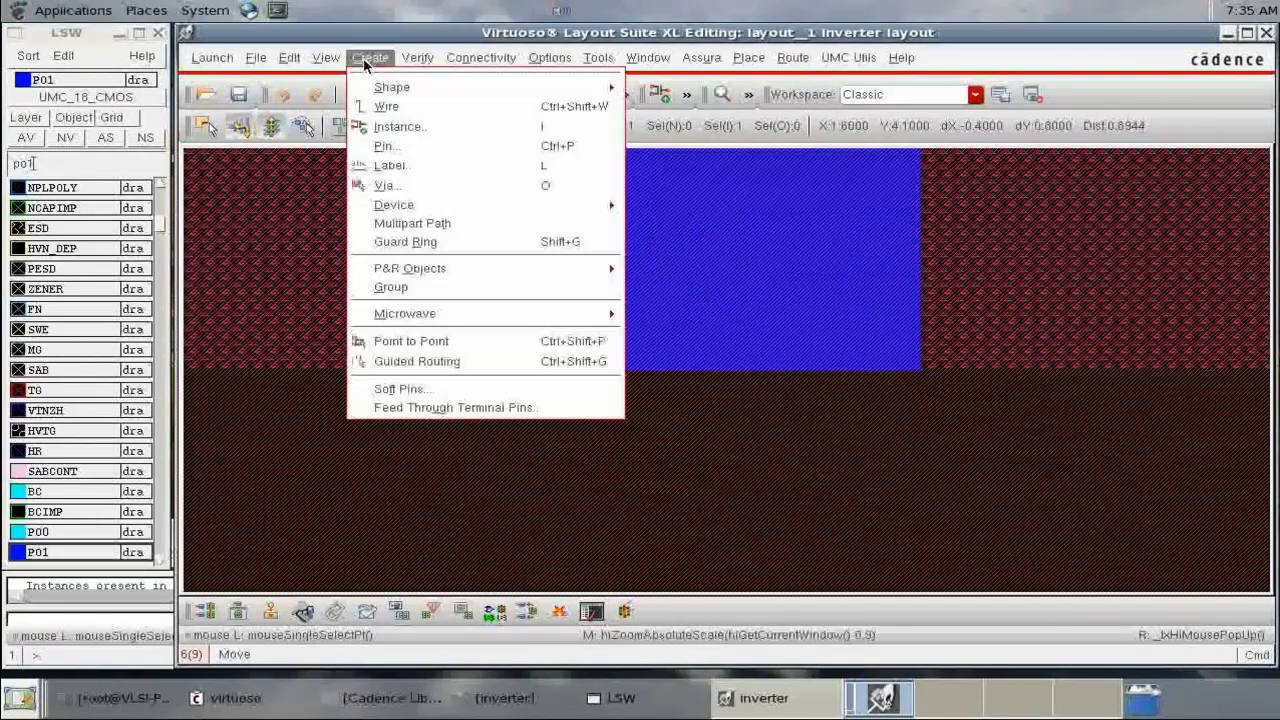
mouse_move(395, 87)
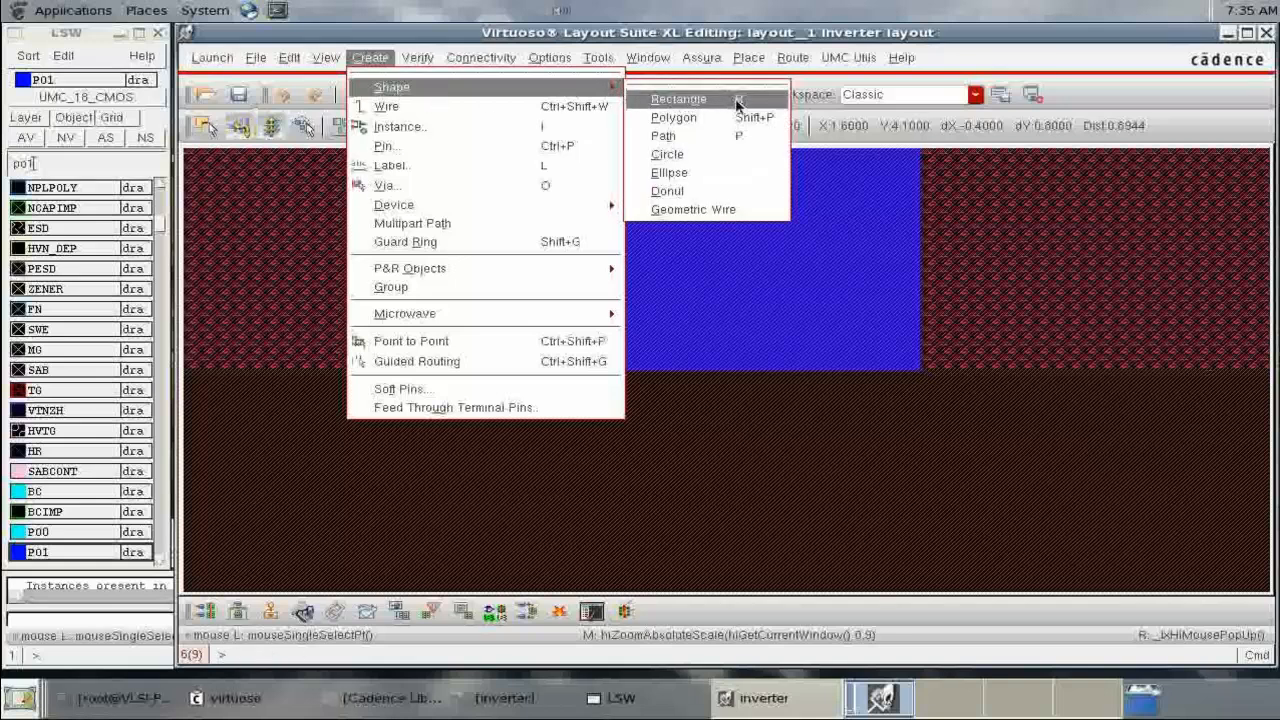
left_click(716, 261)
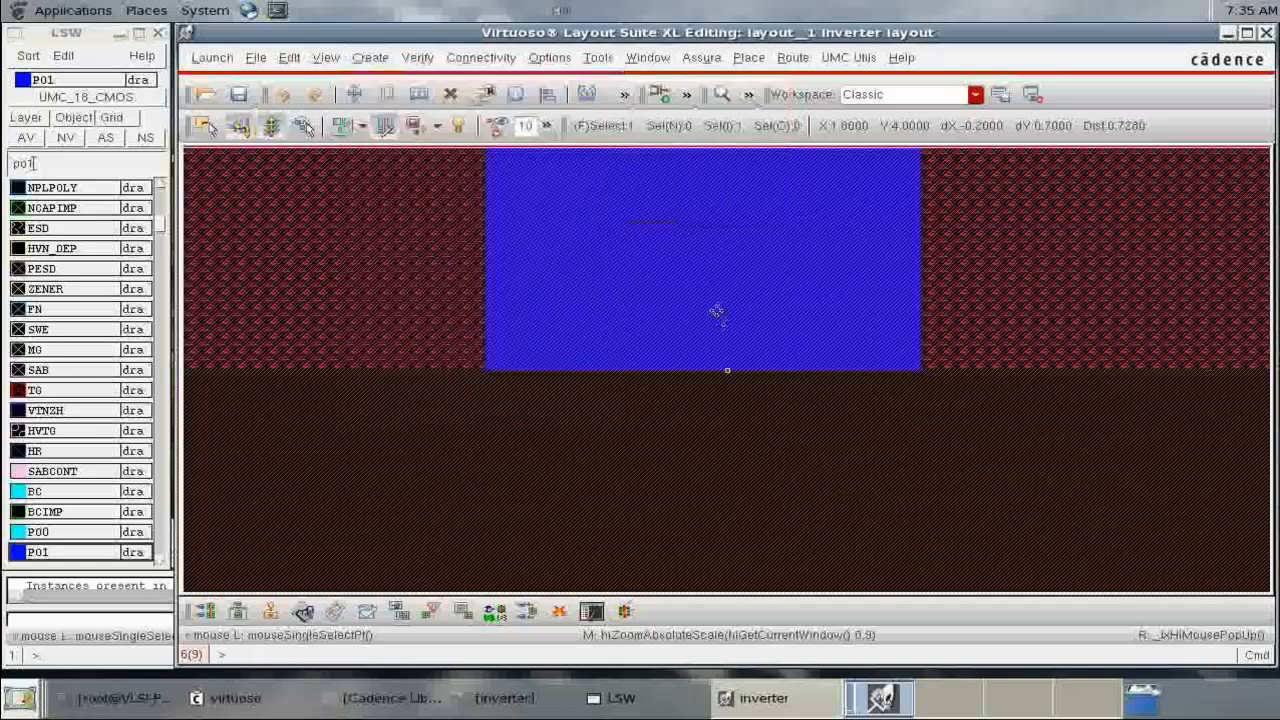
left_click(487, 371)
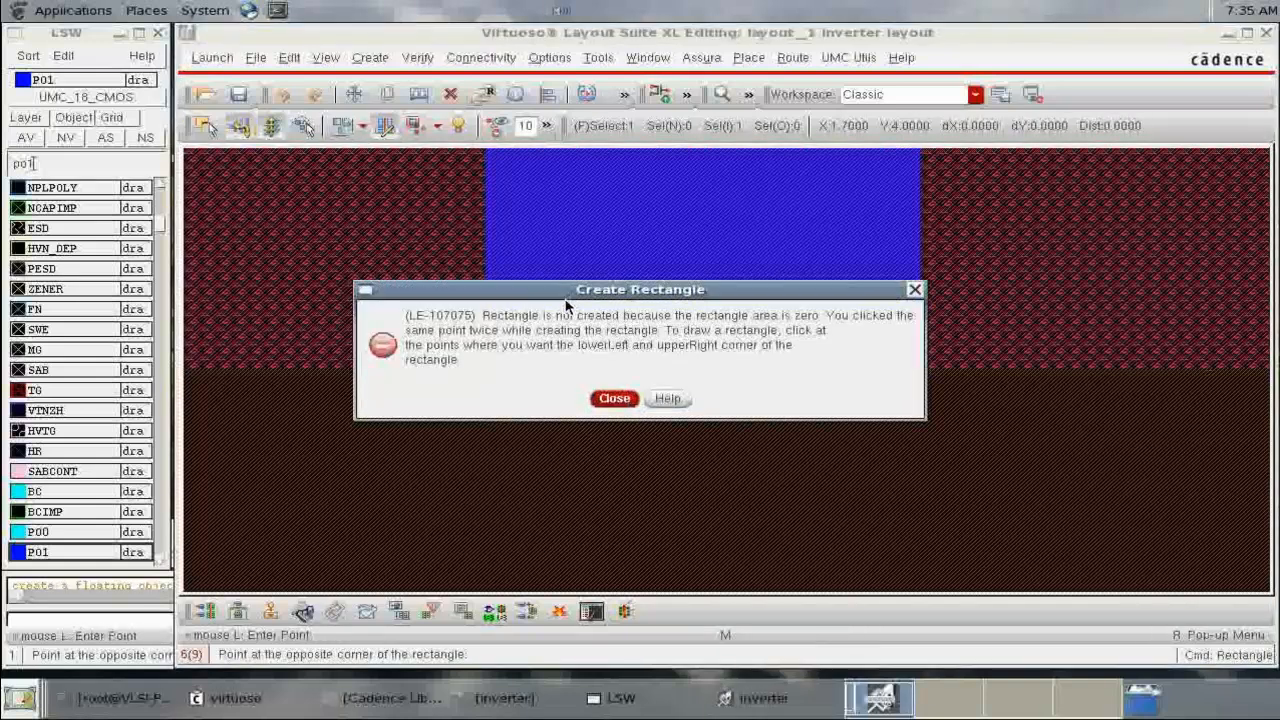
left_click(609, 397)
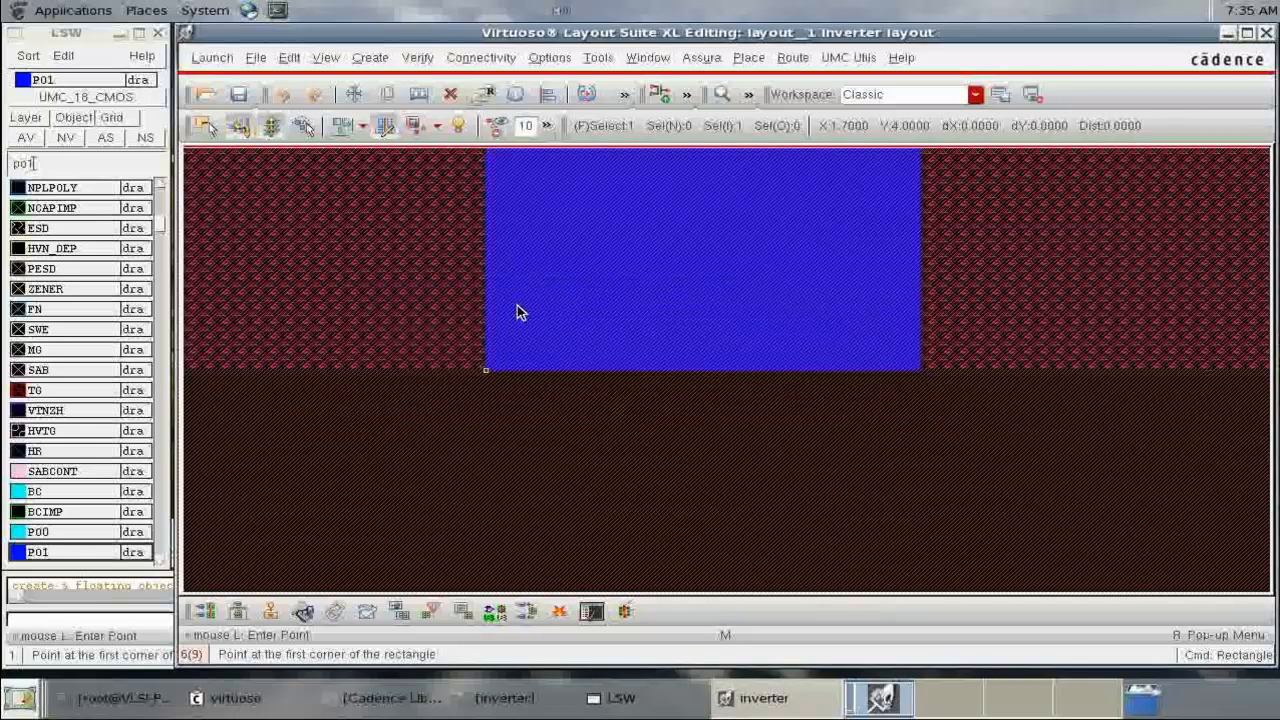
left_click(485, 371)
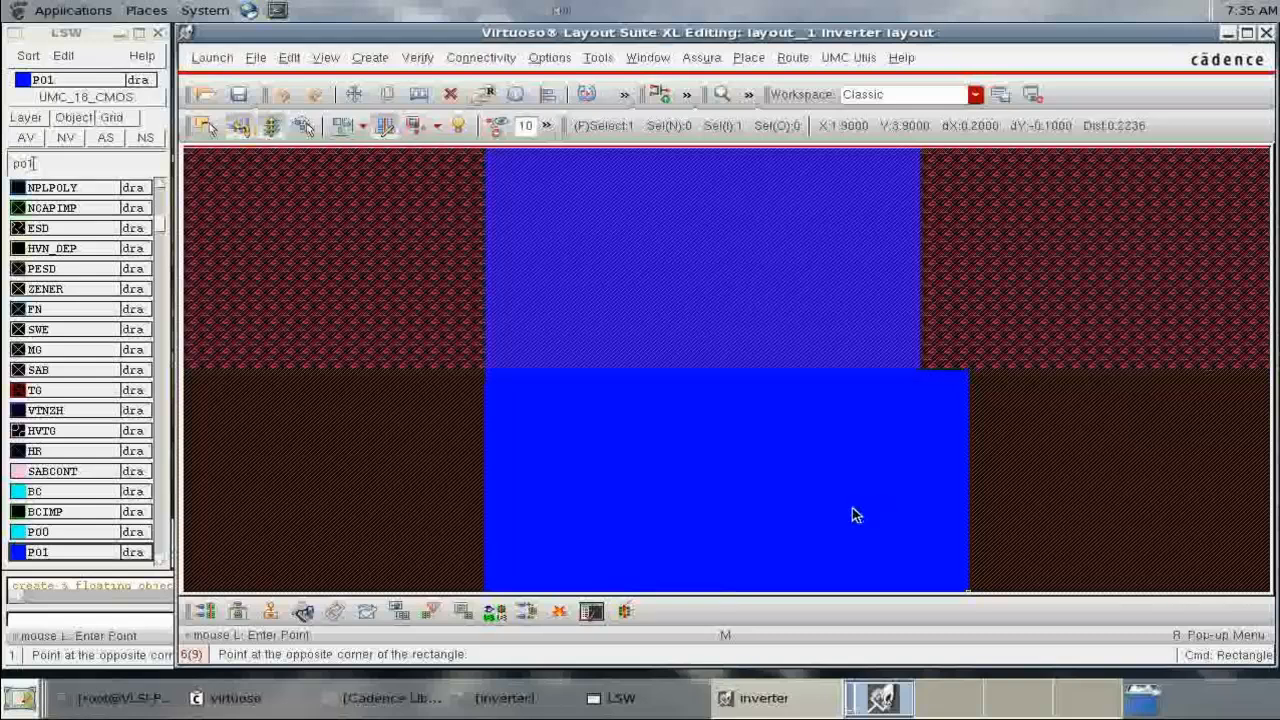
key("Escape")
Set the X and Y snap spacing to 0.01 and the edit snap mode to diagonal in the display options.
left_click(483, 58)
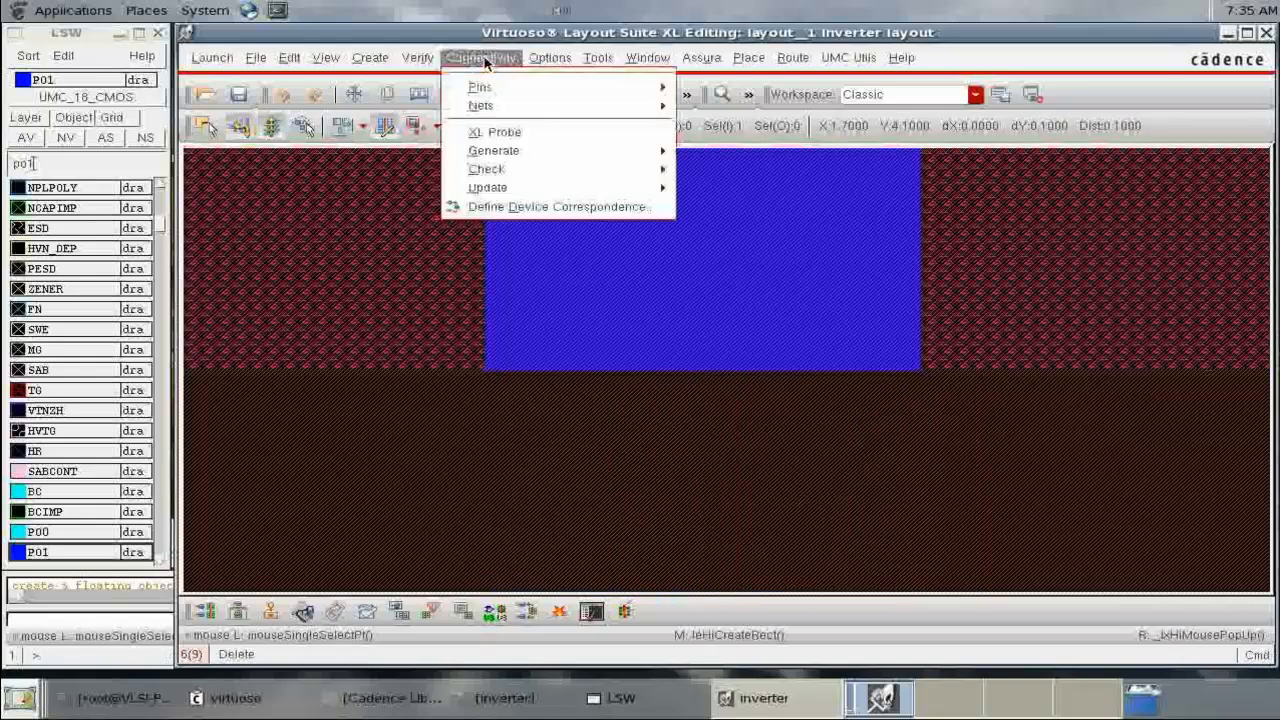
mouse_move(550, 58)
left_click(557, 84)
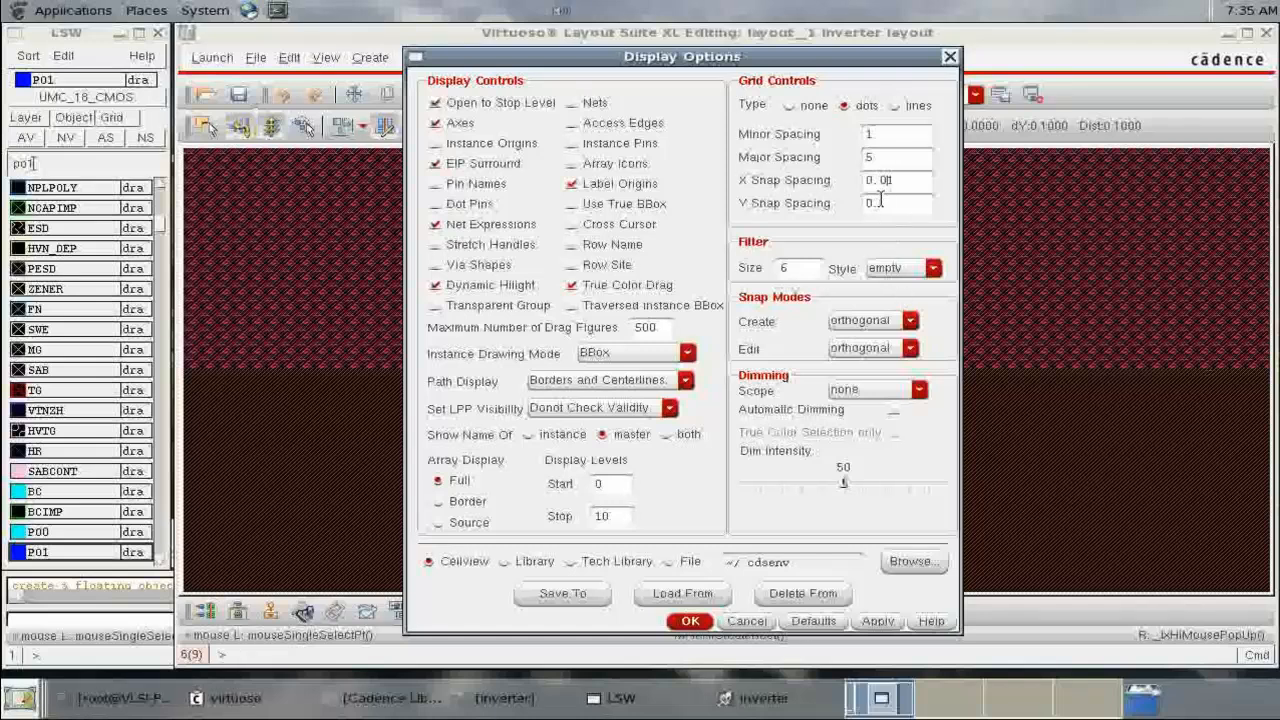
left_click(886, 348)
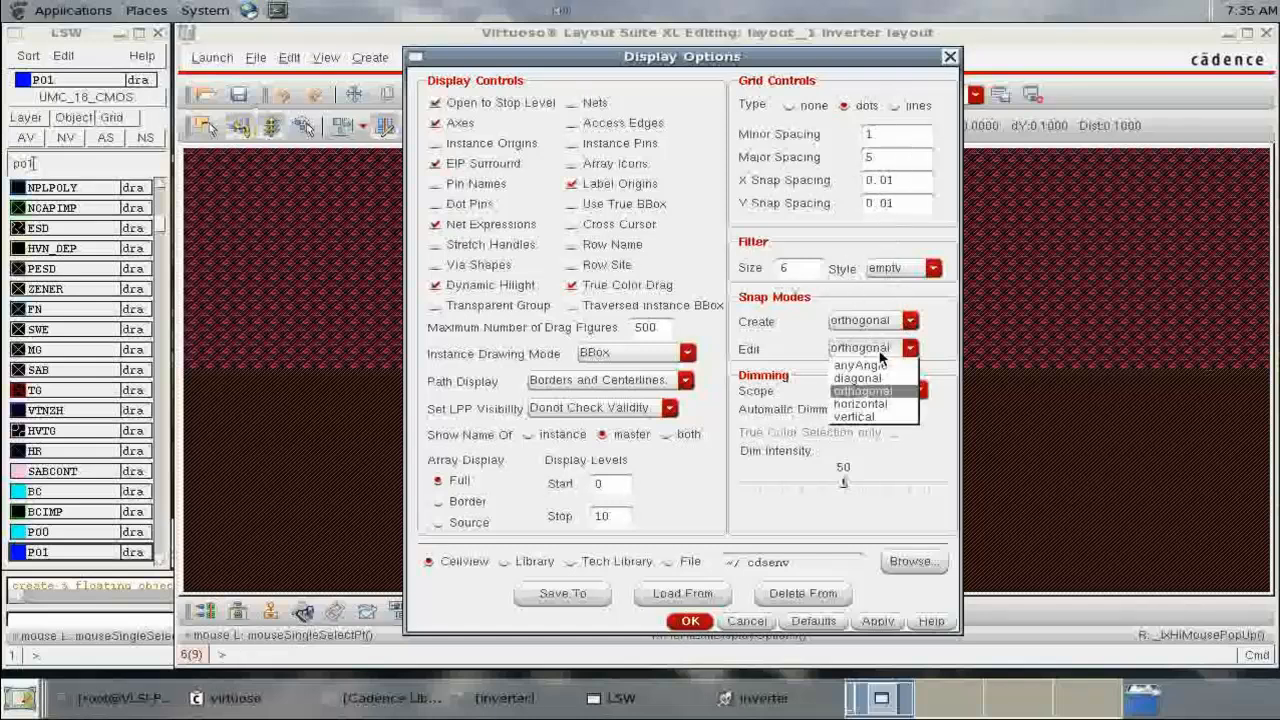
left_click(858, 380)
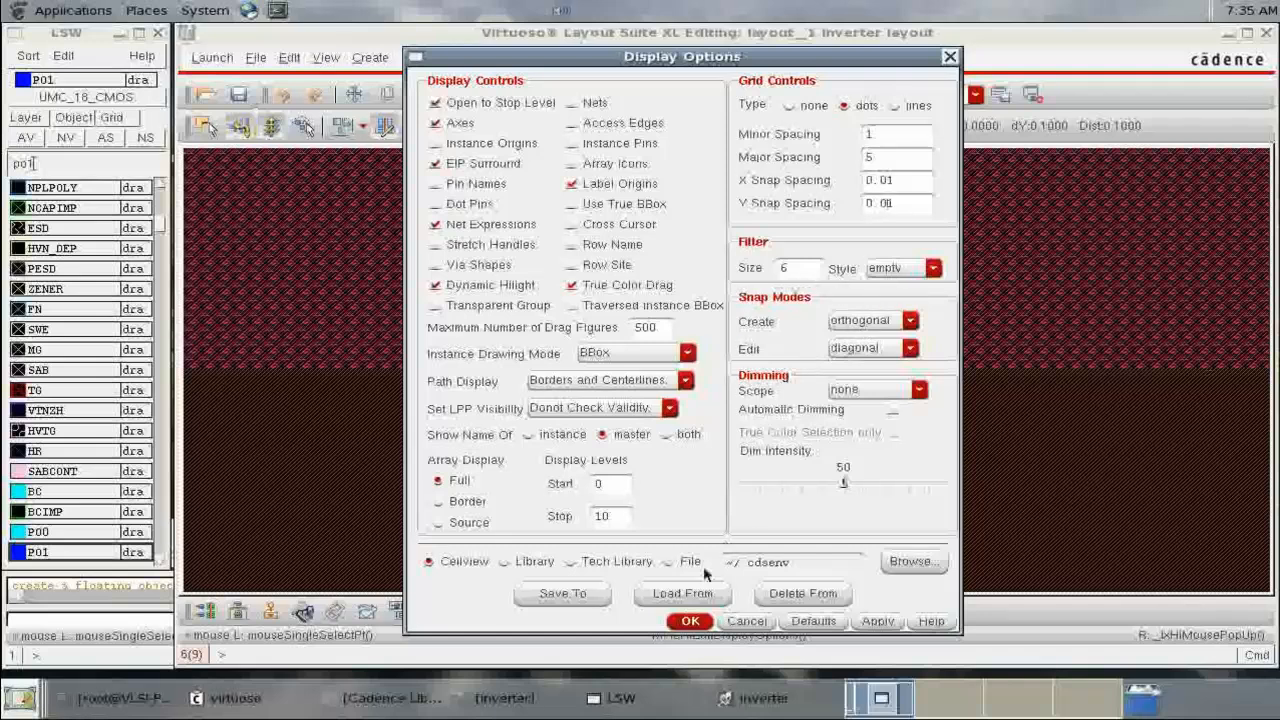
left_click(690, 621)
Draw a PO1 rectangle about 0.18 wide and 0.68 high joining the P_18_MM gate to the N_18_MM gate, and end the command.
key("f")
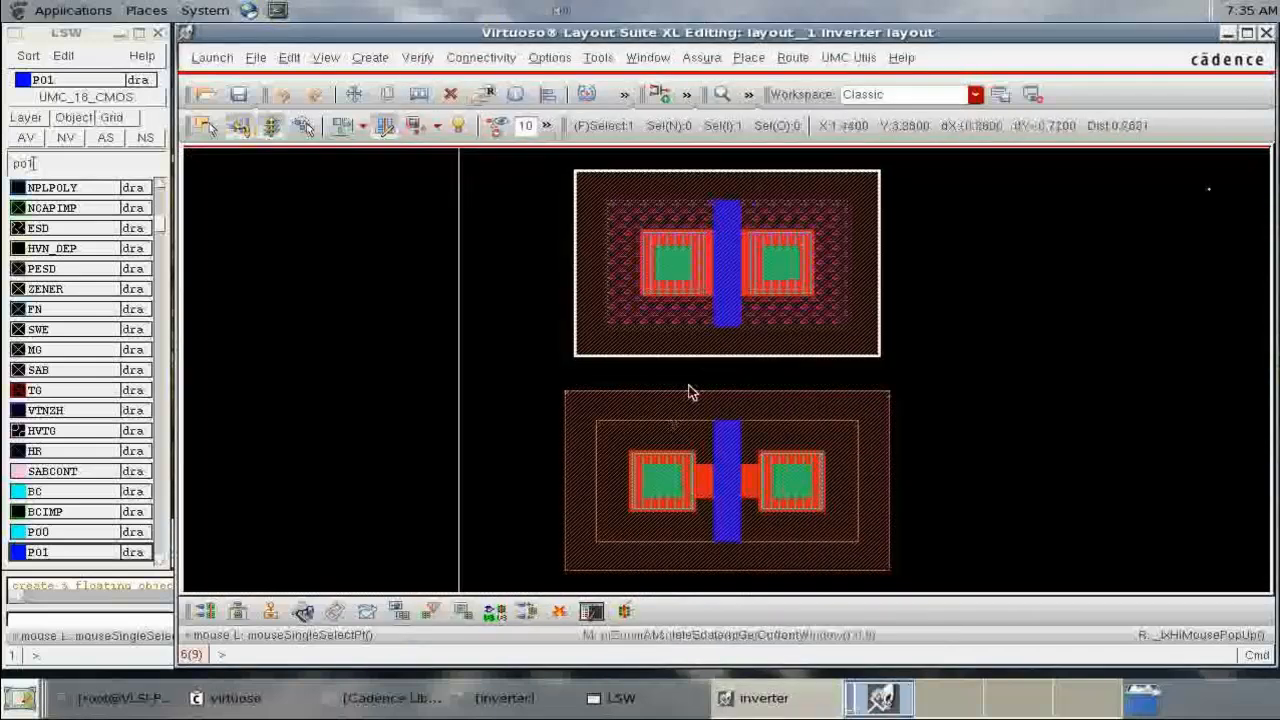
right_click_drag(703, 314, 760, 348)
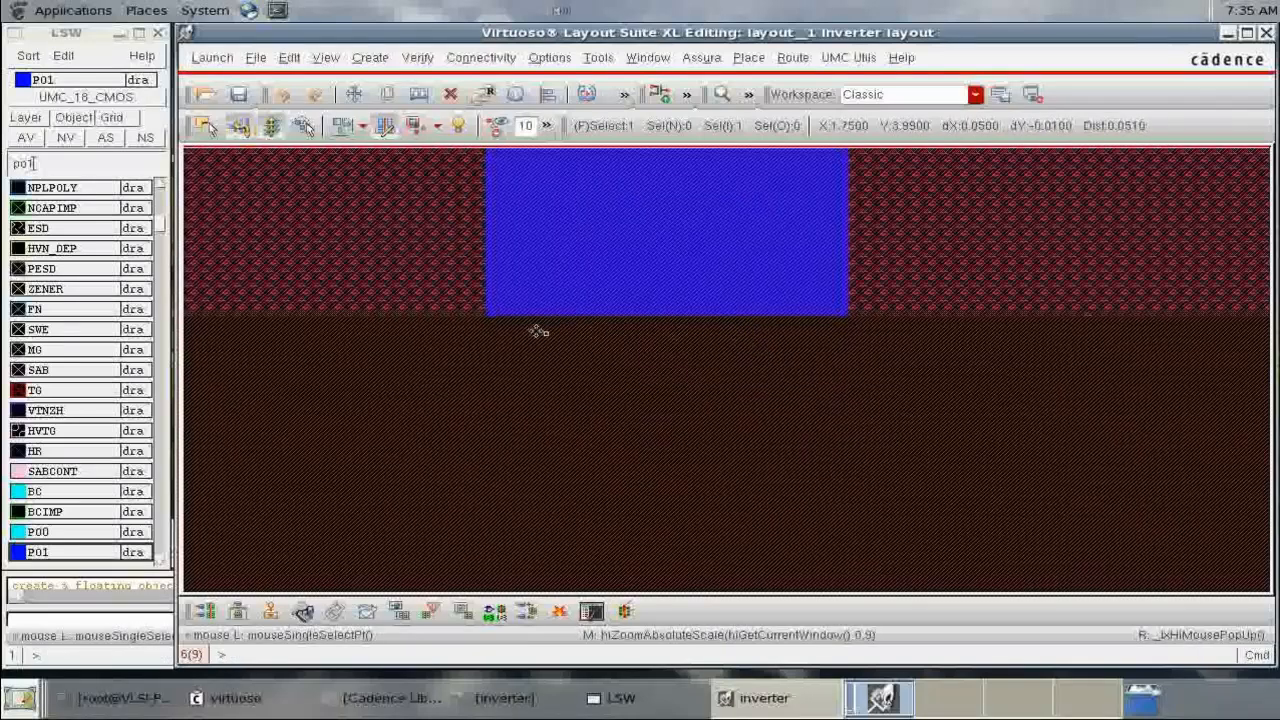
key("r")
left_click(487, 317)
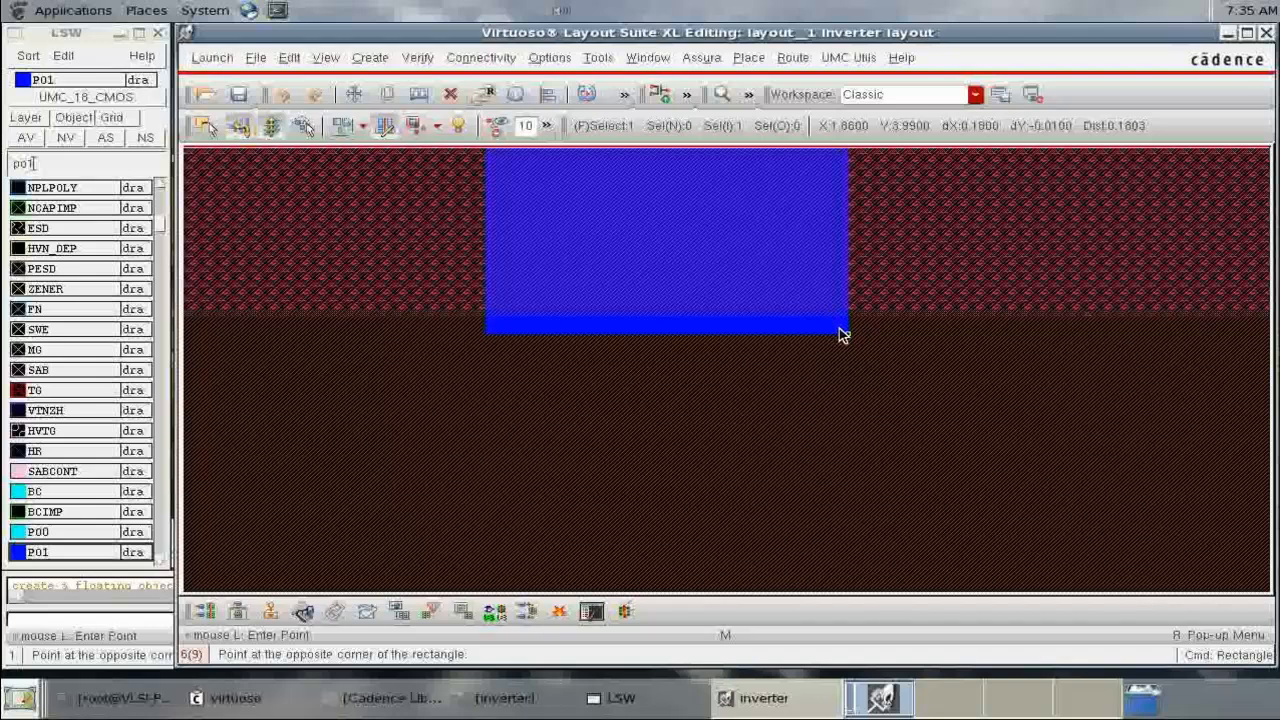
scroll(840, 334, "down", 8)
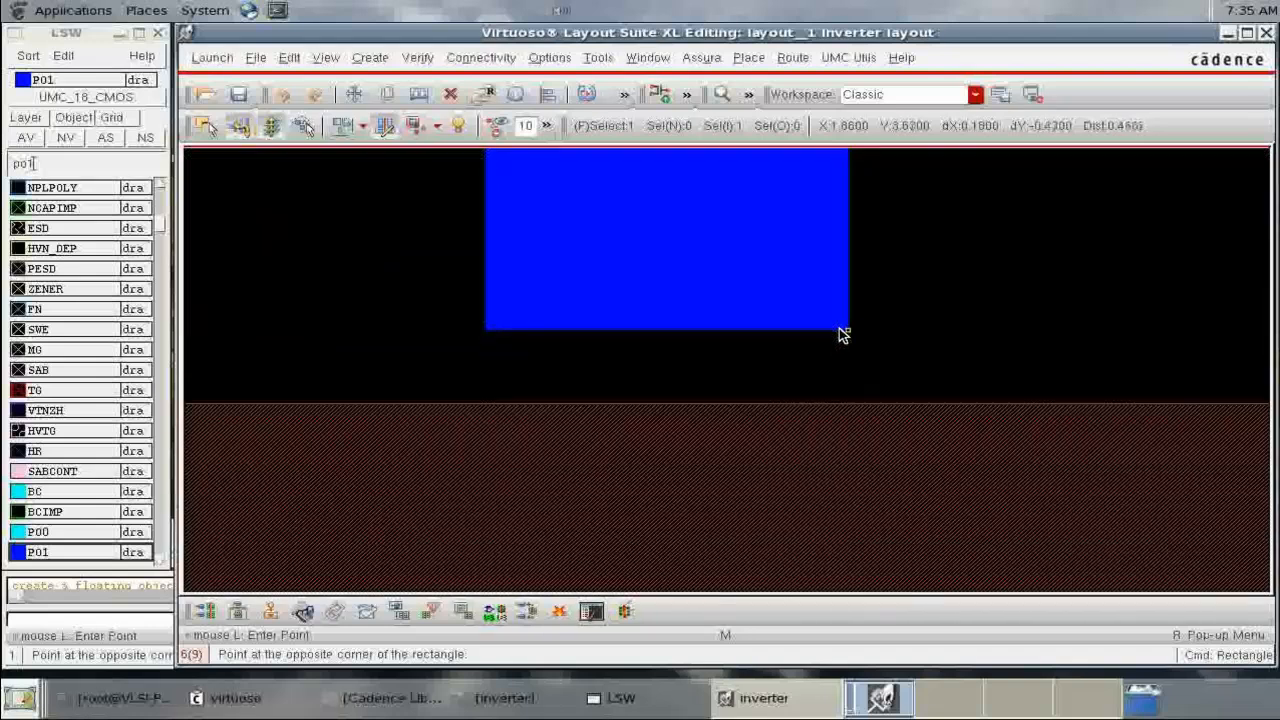
scroll(840, 334, "down", 5)
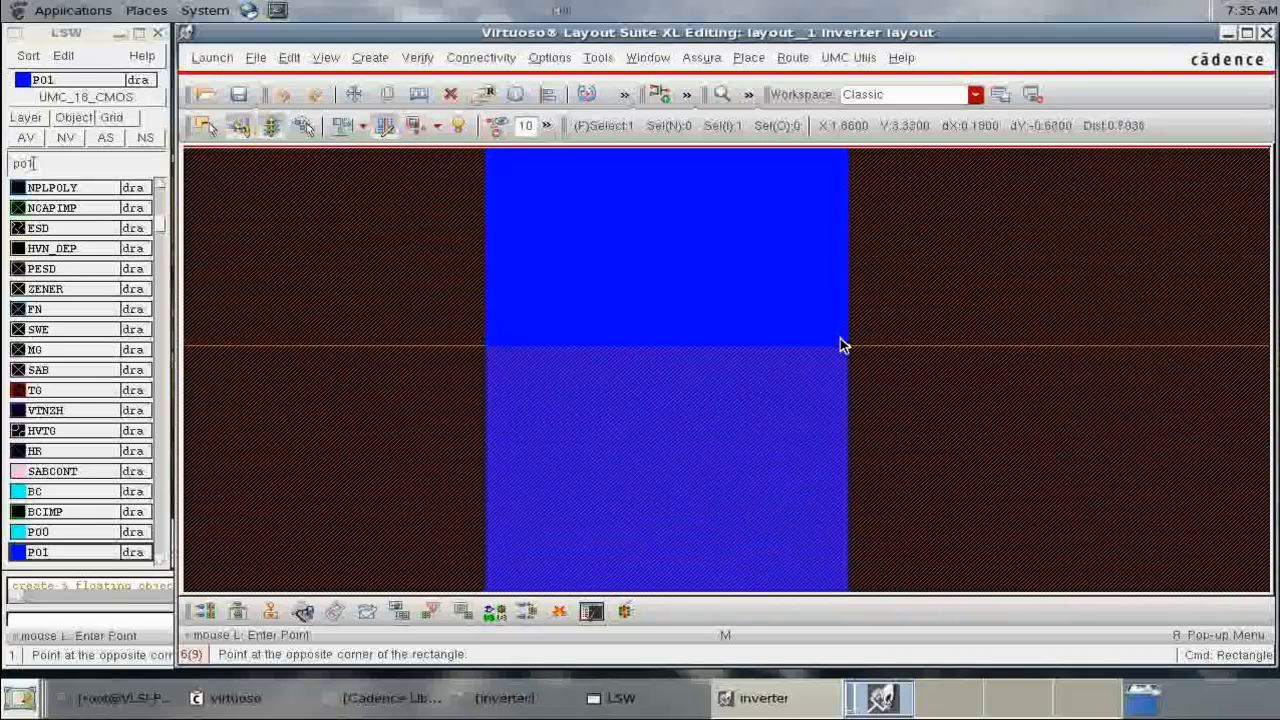
left_click(840, 338)
key("f")
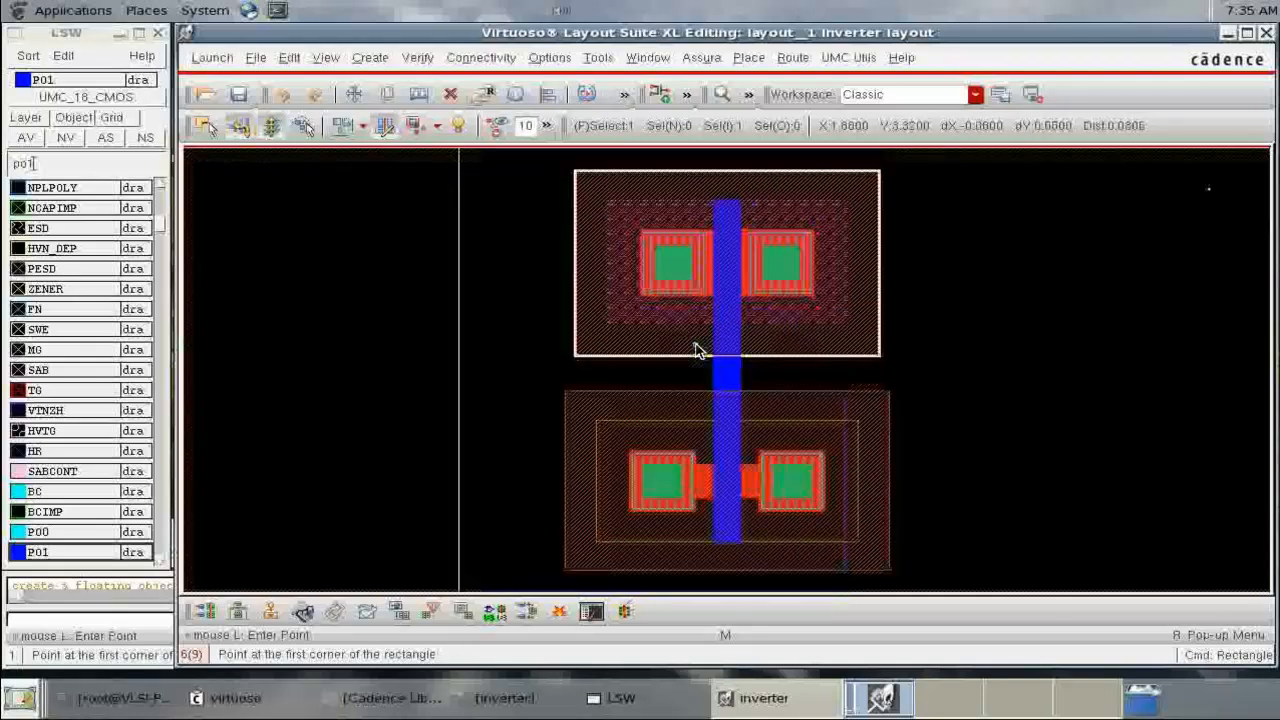
right_click_drag(676, 302, 770, 477)
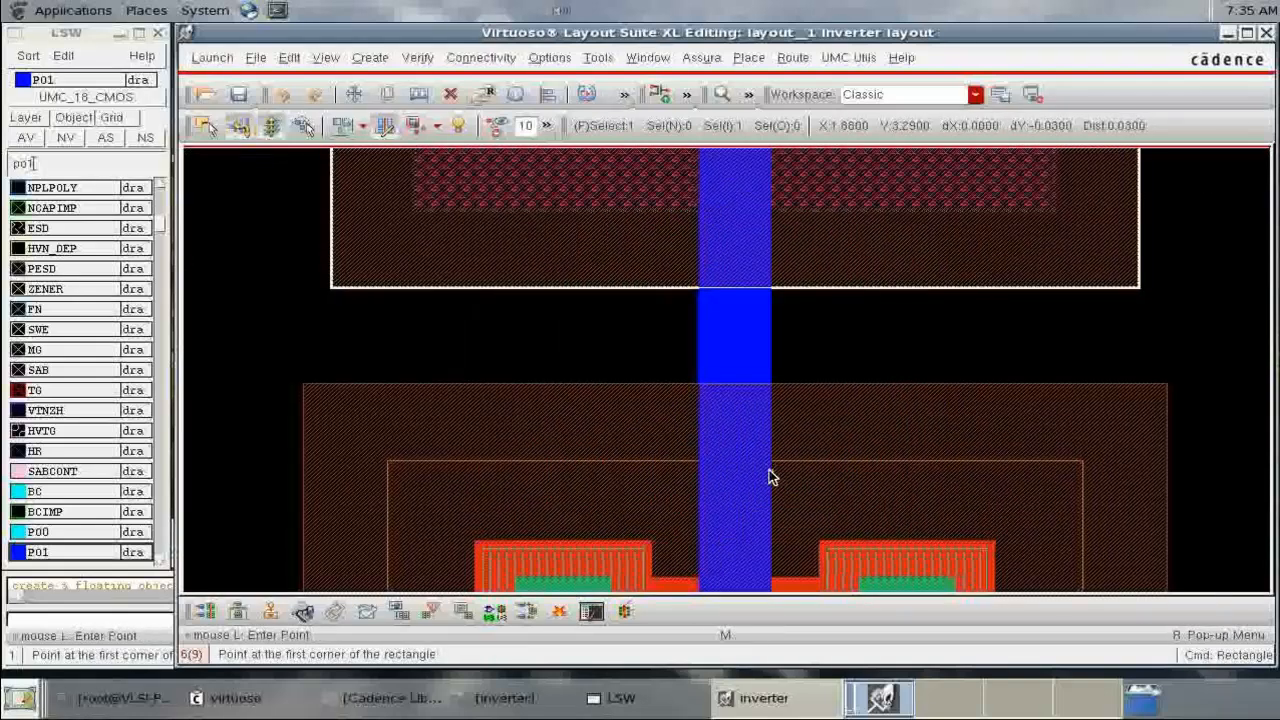
key("f")
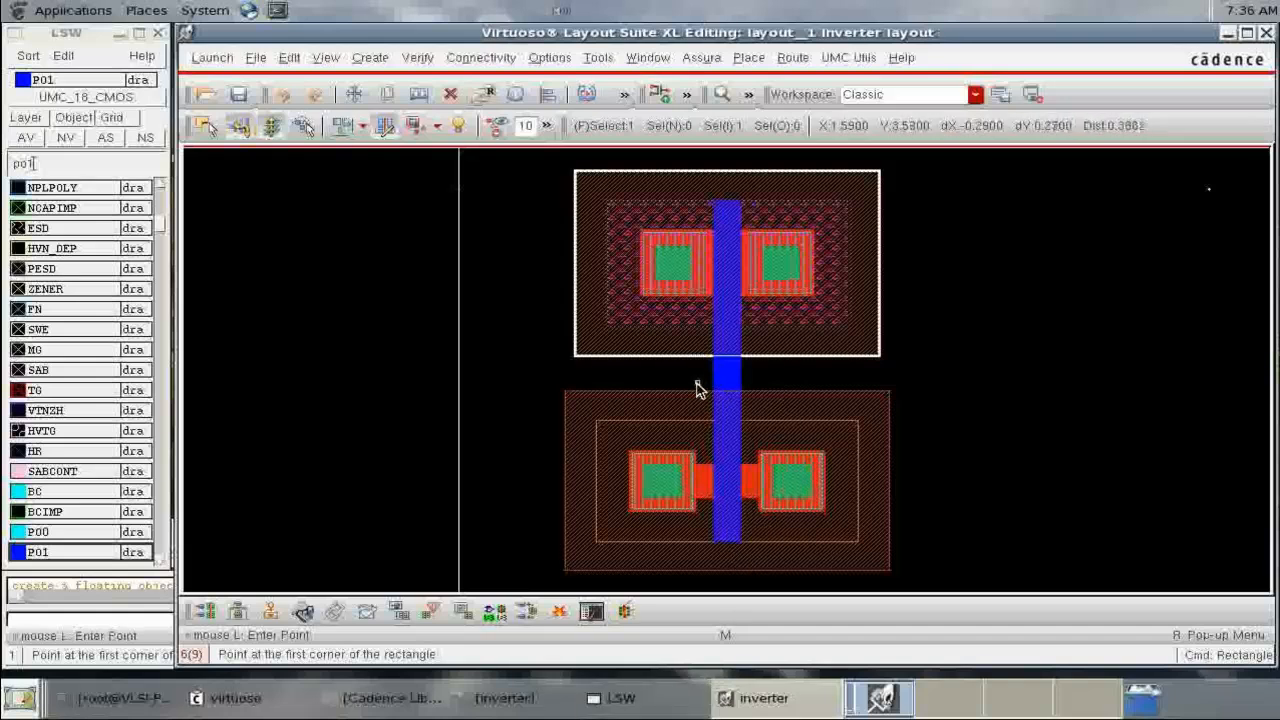
left_click(725, 376)
key("Escape")
Check the transistor connections in the inverter schematic, minimise it, and make the ME1 drawing layer active.
left_click(485, 698)
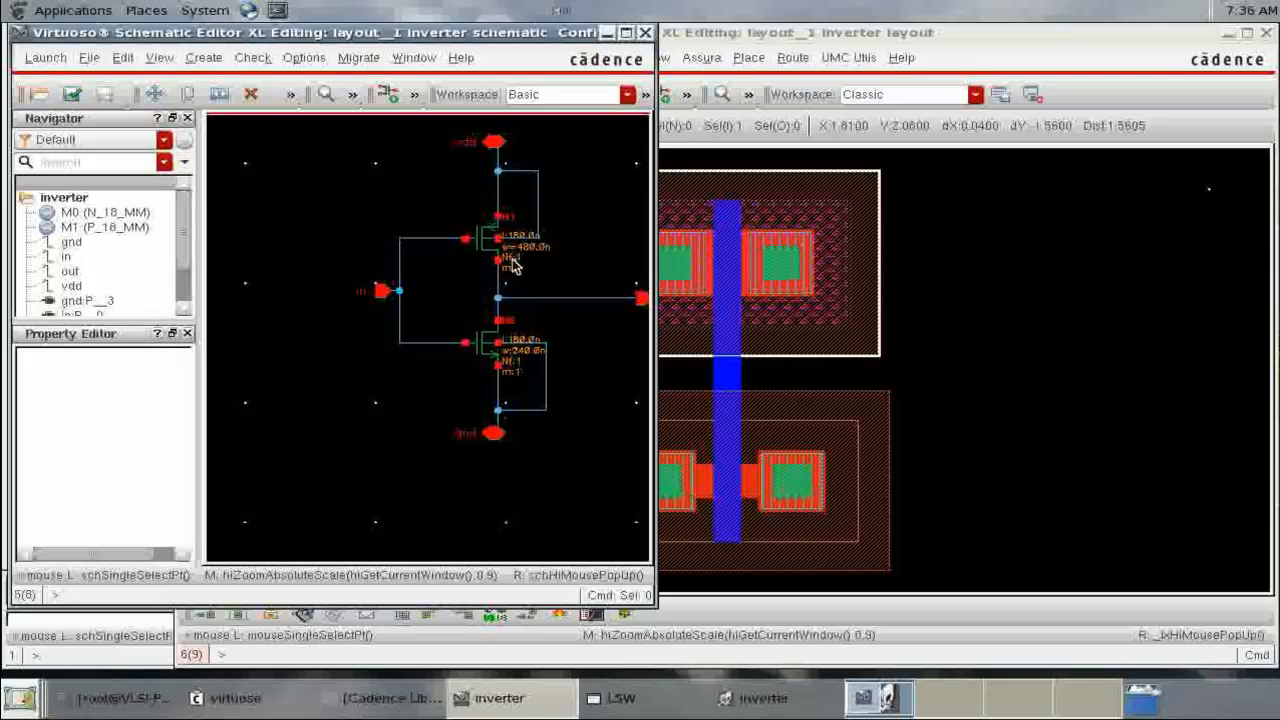
left_click(606, 32)
mouse_move(712, 190)
right_mouse_down()
mouse_move(903, 429)
mouse_move(869, 582)
right_mouse_up()
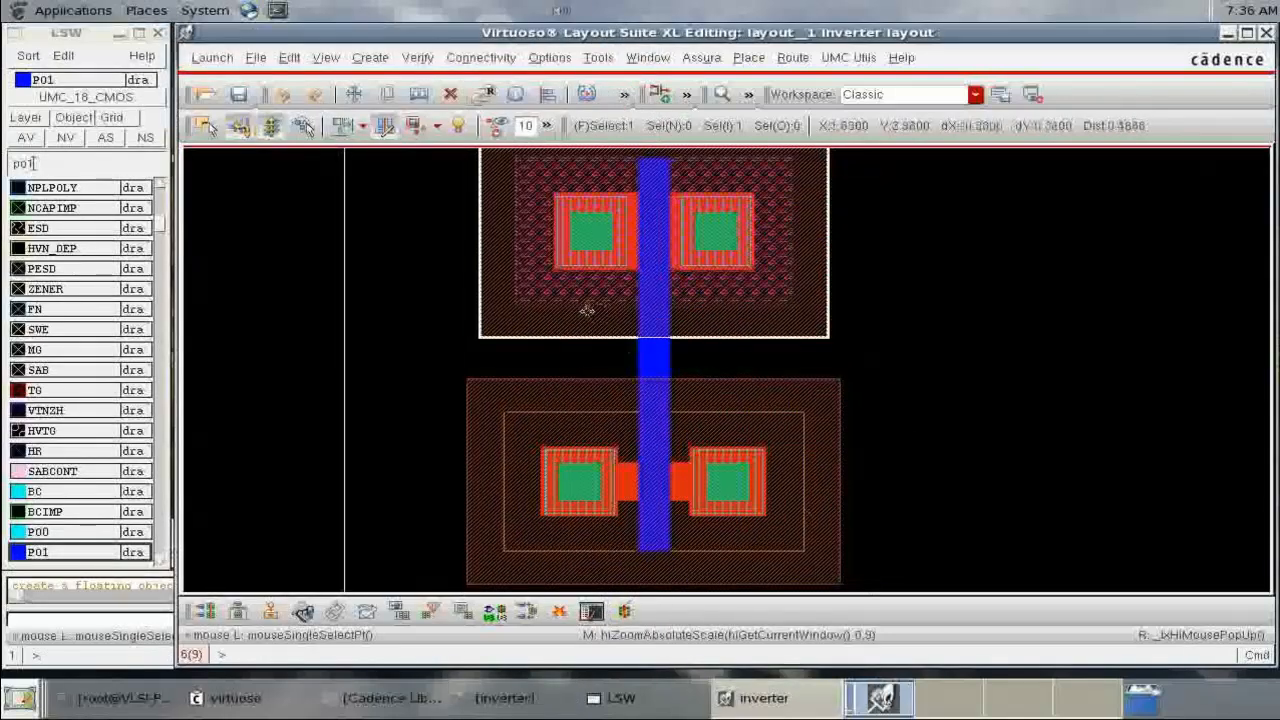
left_click(3, 180)
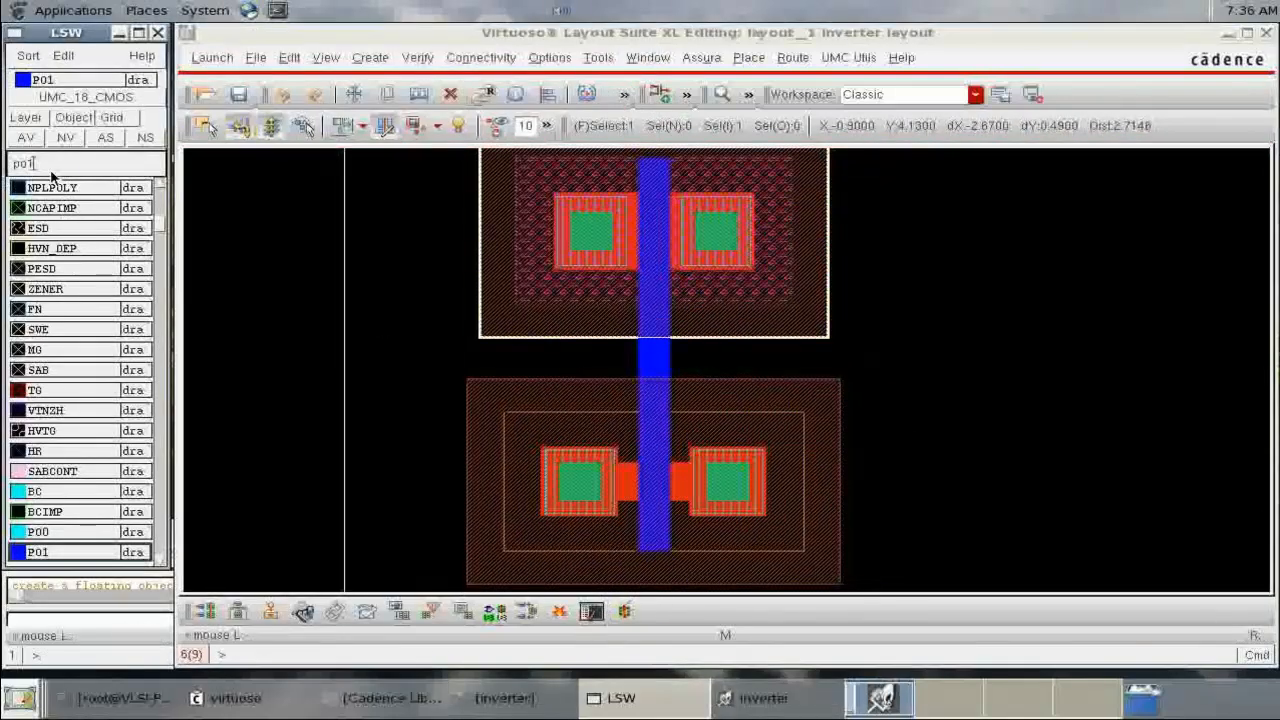
key("BackSpace")
key("BackSpace")
key("BackSpace")
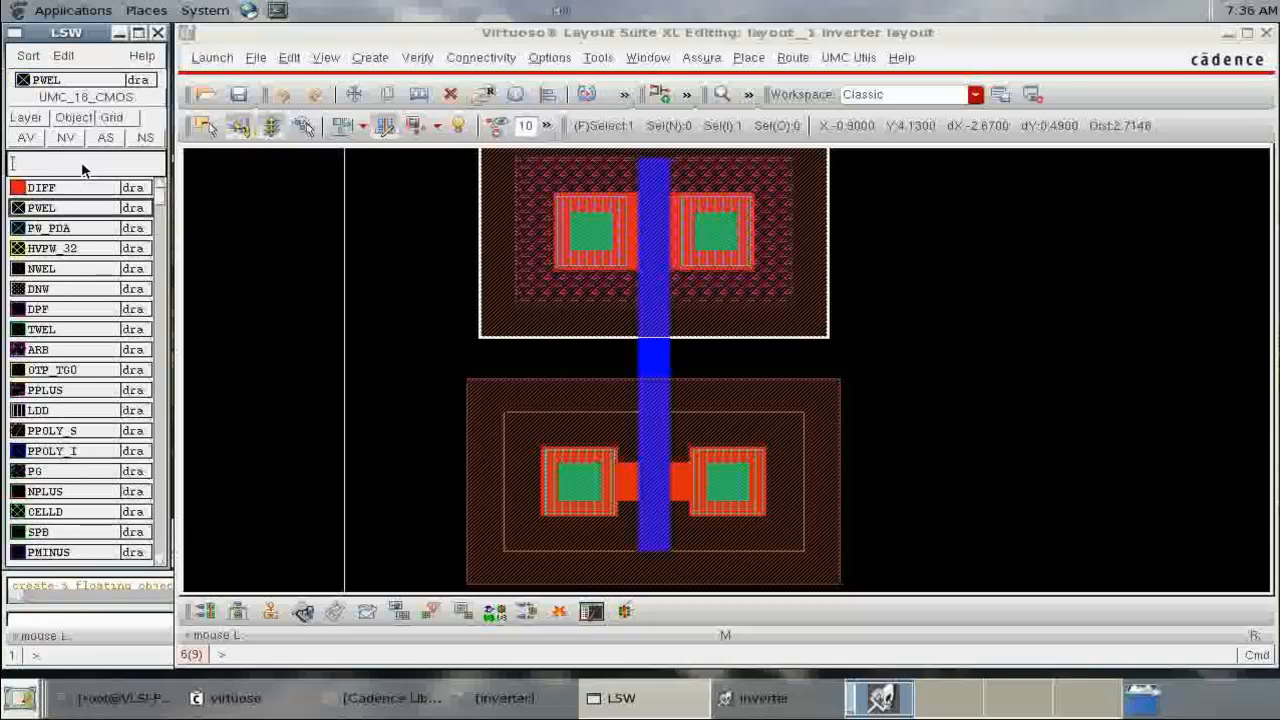
type("me1")
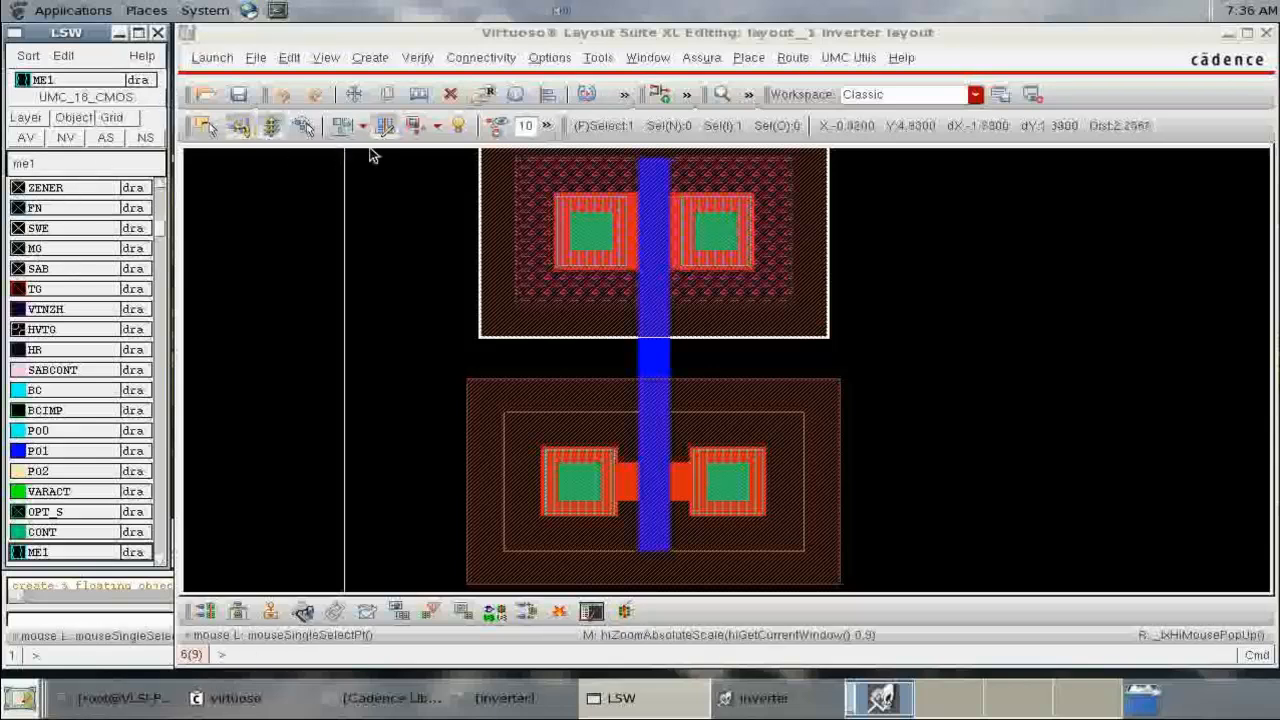
Draw an ME1 rectangle about 0.48 wide and 2.00 high joining the P_18_MM drain to the N_18_MM drain.
key("z")
left_click(664, 170)
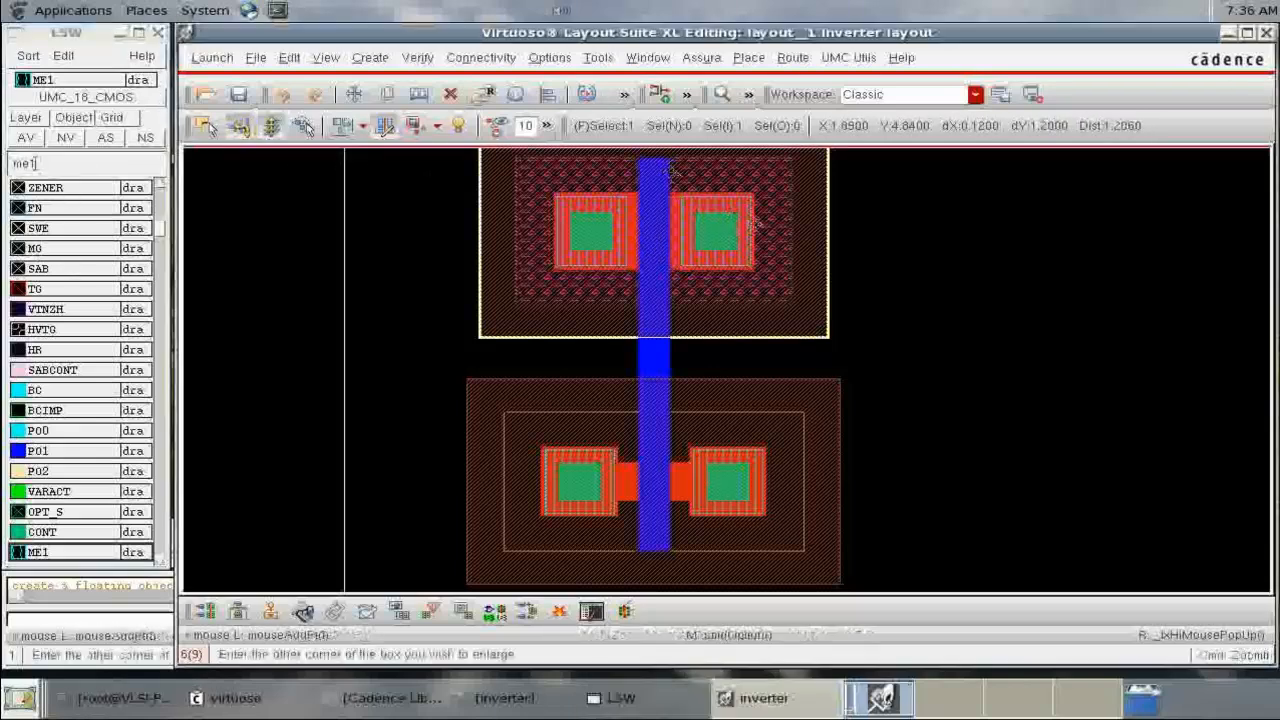
left_click(797, 244)
key("r")
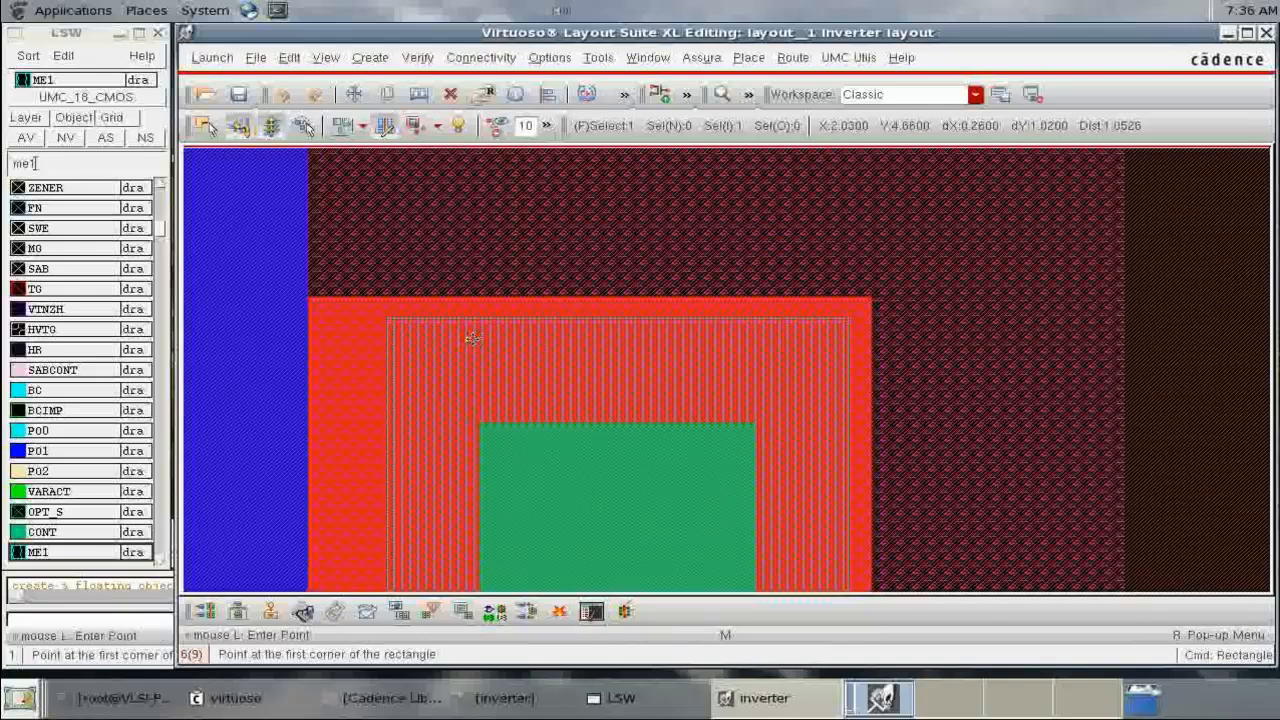
left_click(388, 320)
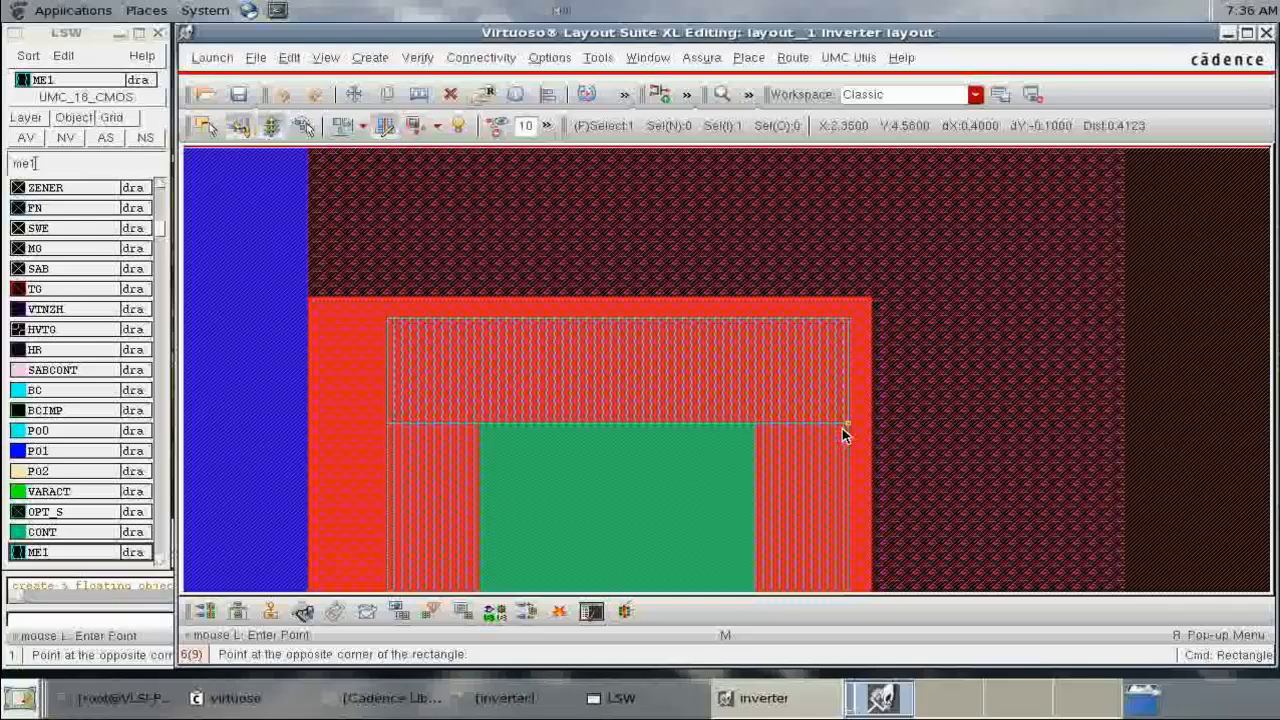
scroll(842, 428, "up", 5)
scroll(842, 428, "down", 5)
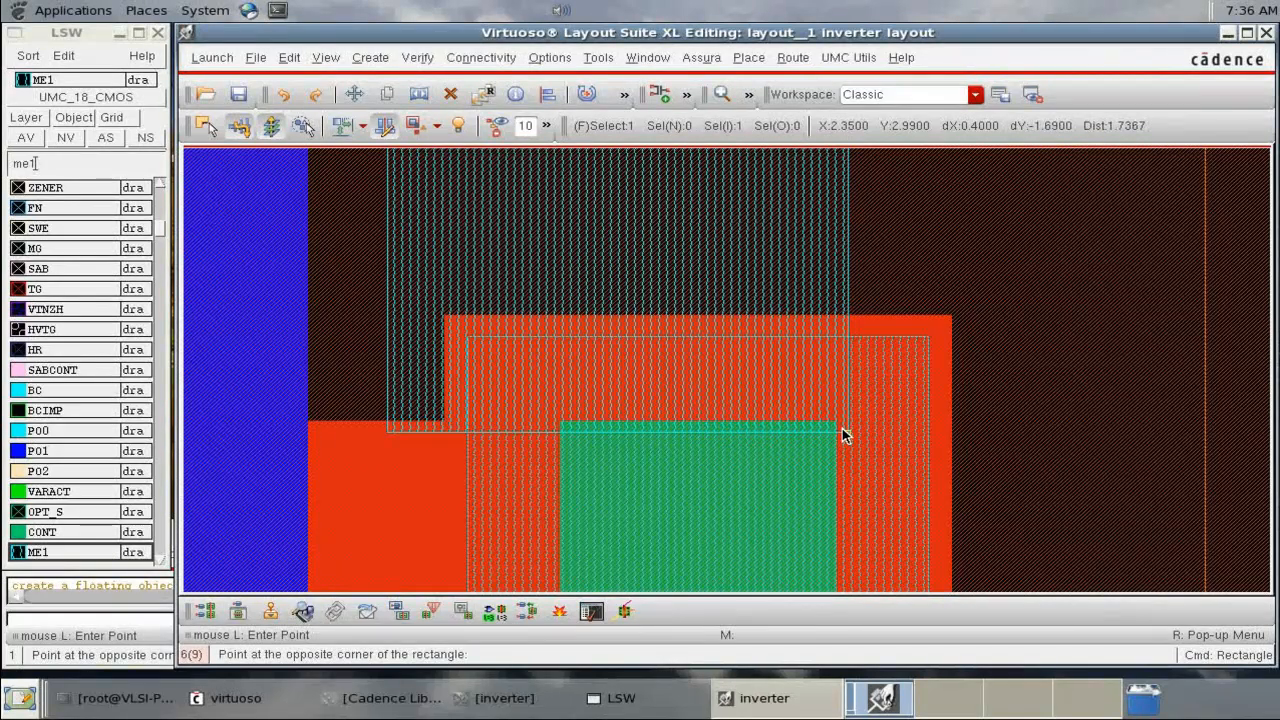
scroll(842, 430, "up", 5)
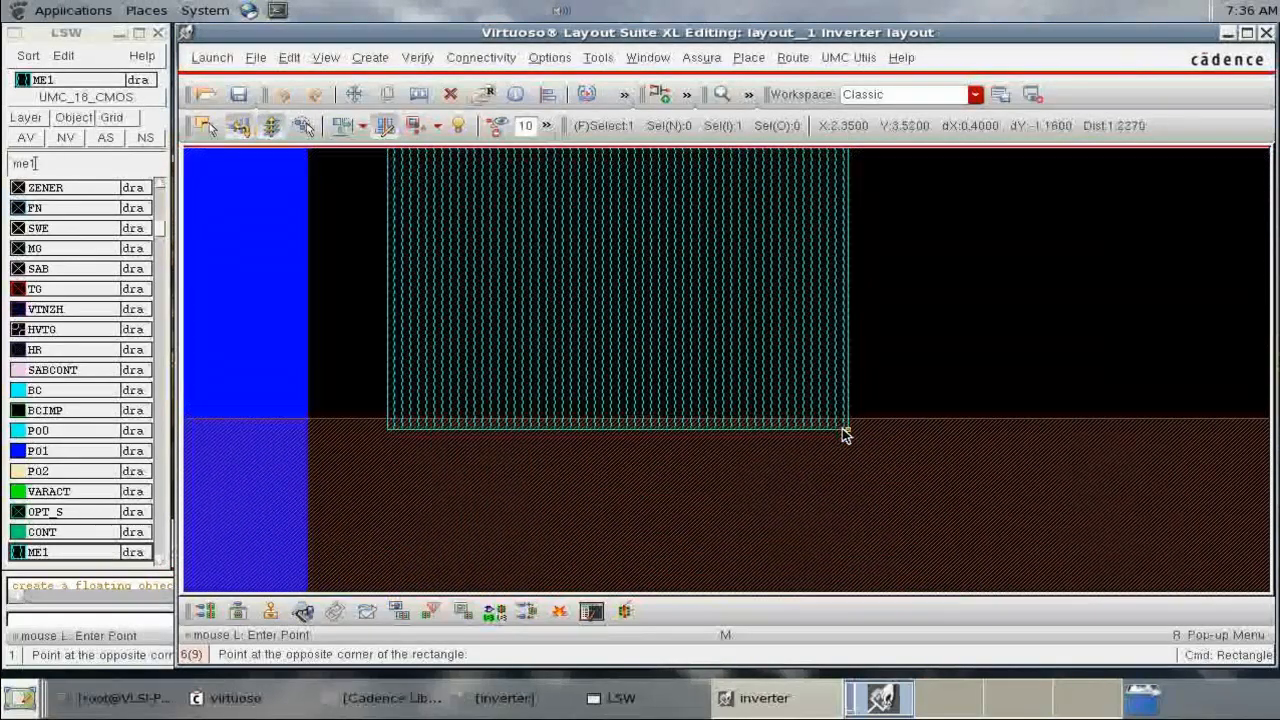
scroll(842, 432, "down", 3)
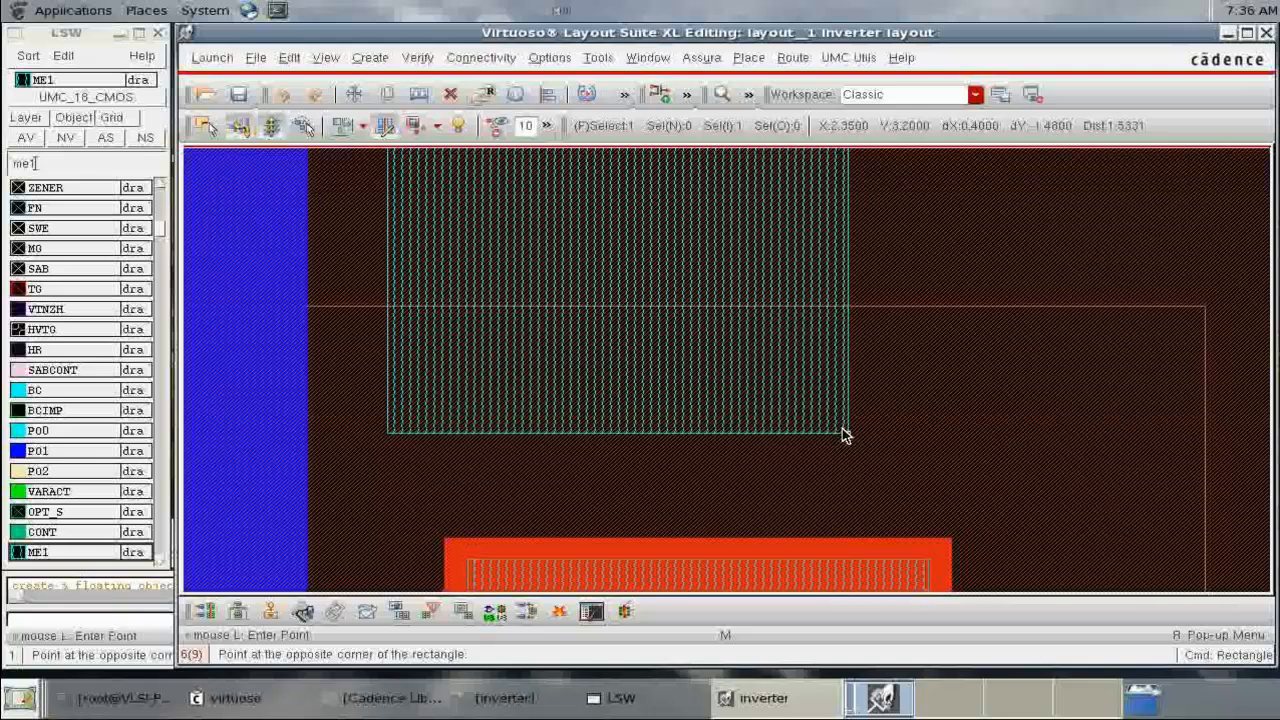
scroll(890, 440, "down", 3)
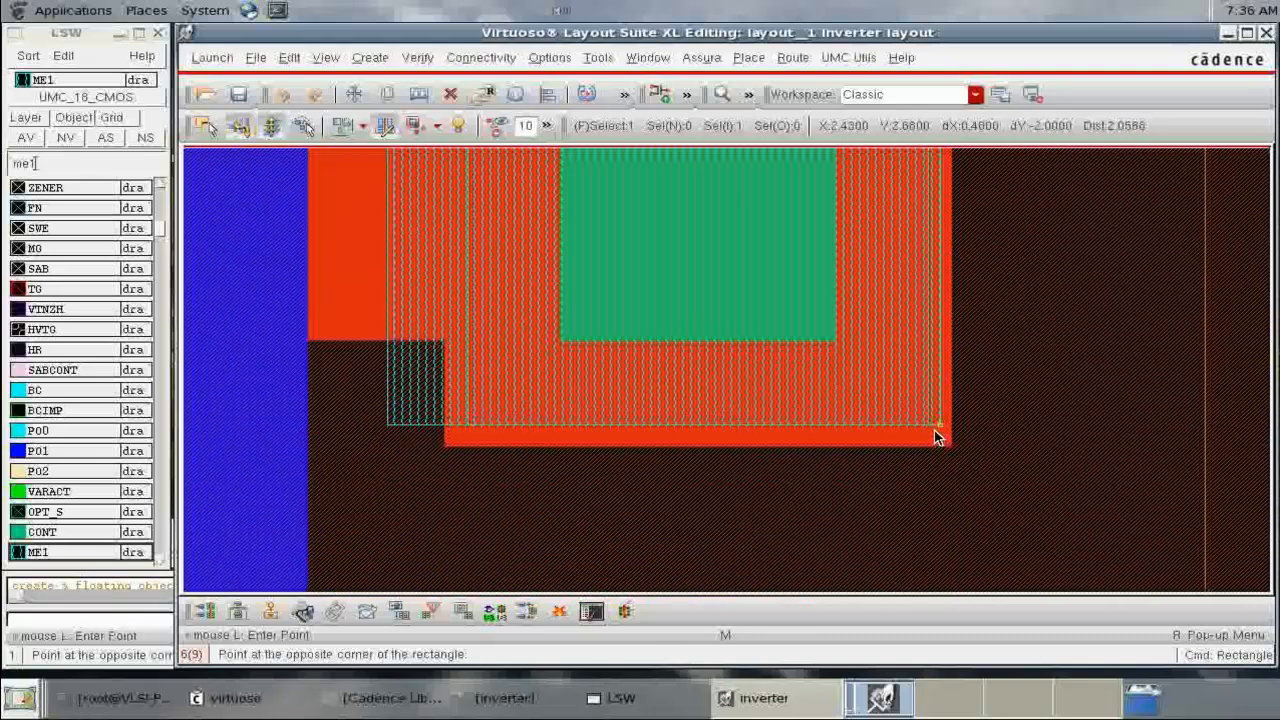
left_click(934, 430)
key("f")
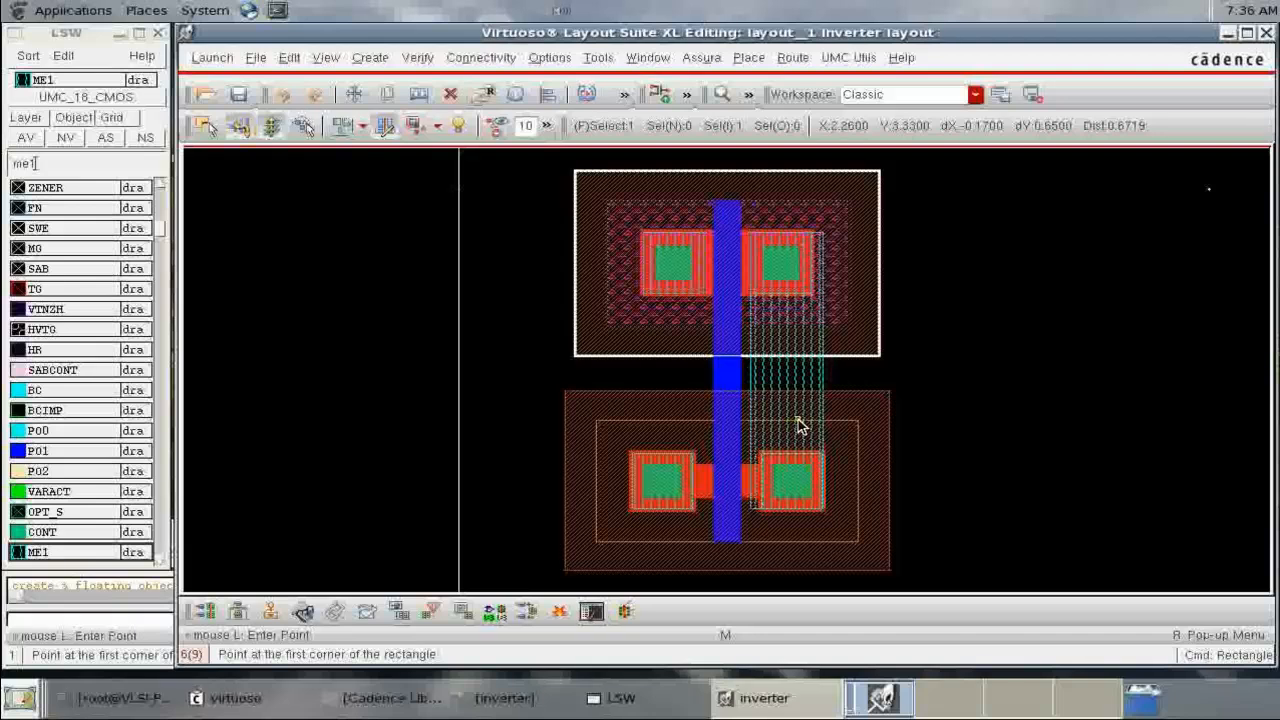
Run Assura DRC on the full inverter layout with the UMC_18_CMOS technology, saving the cellview, and open the results.
left_click(712, 60)
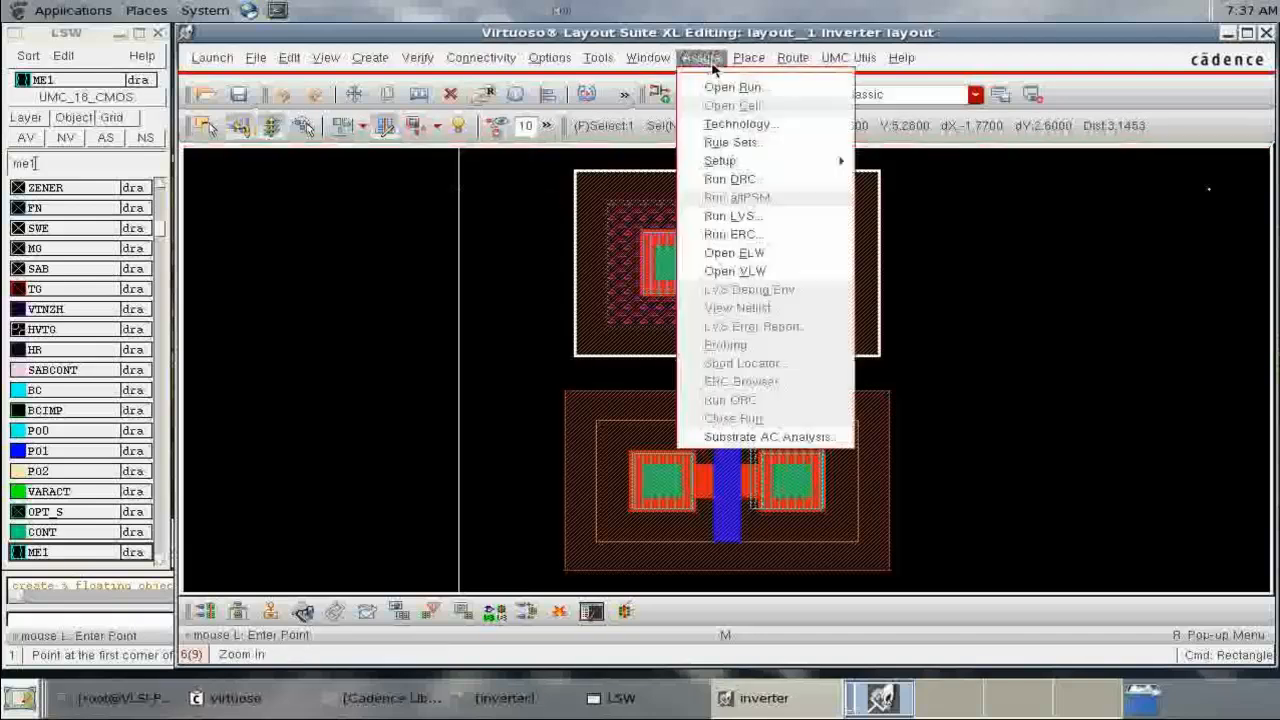
left_click(722, 180)
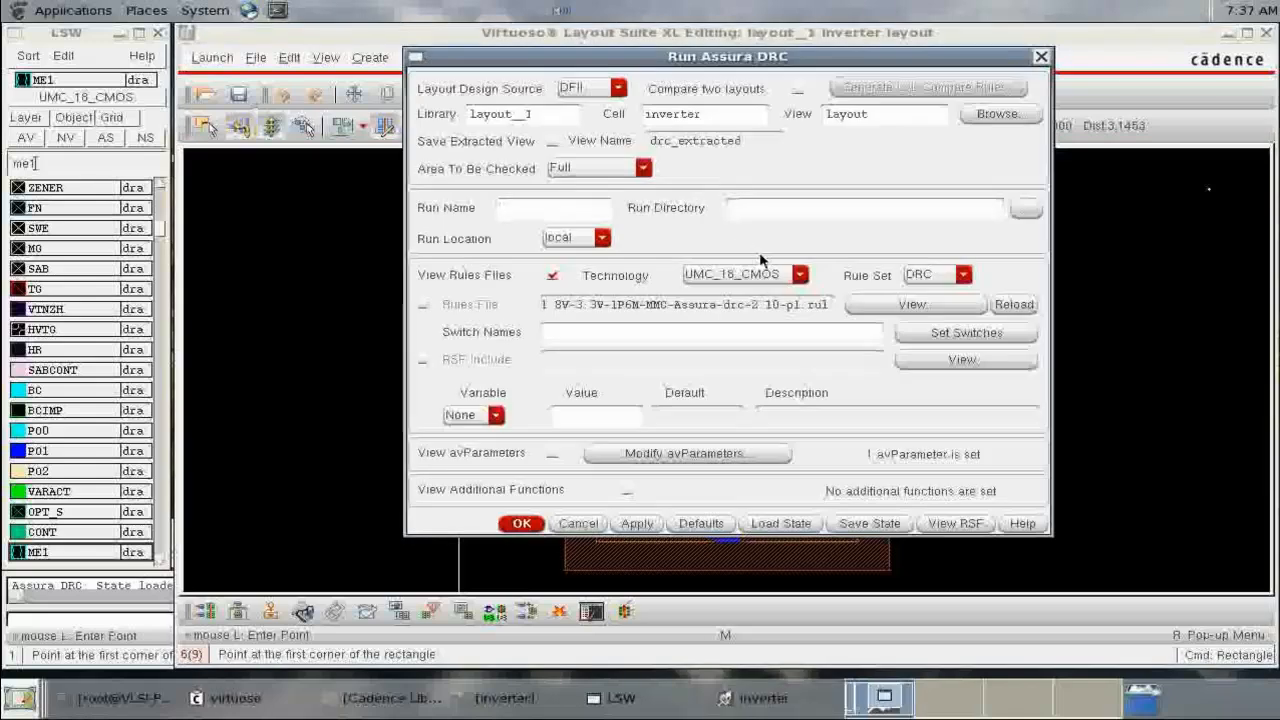
left_click(766, 275)
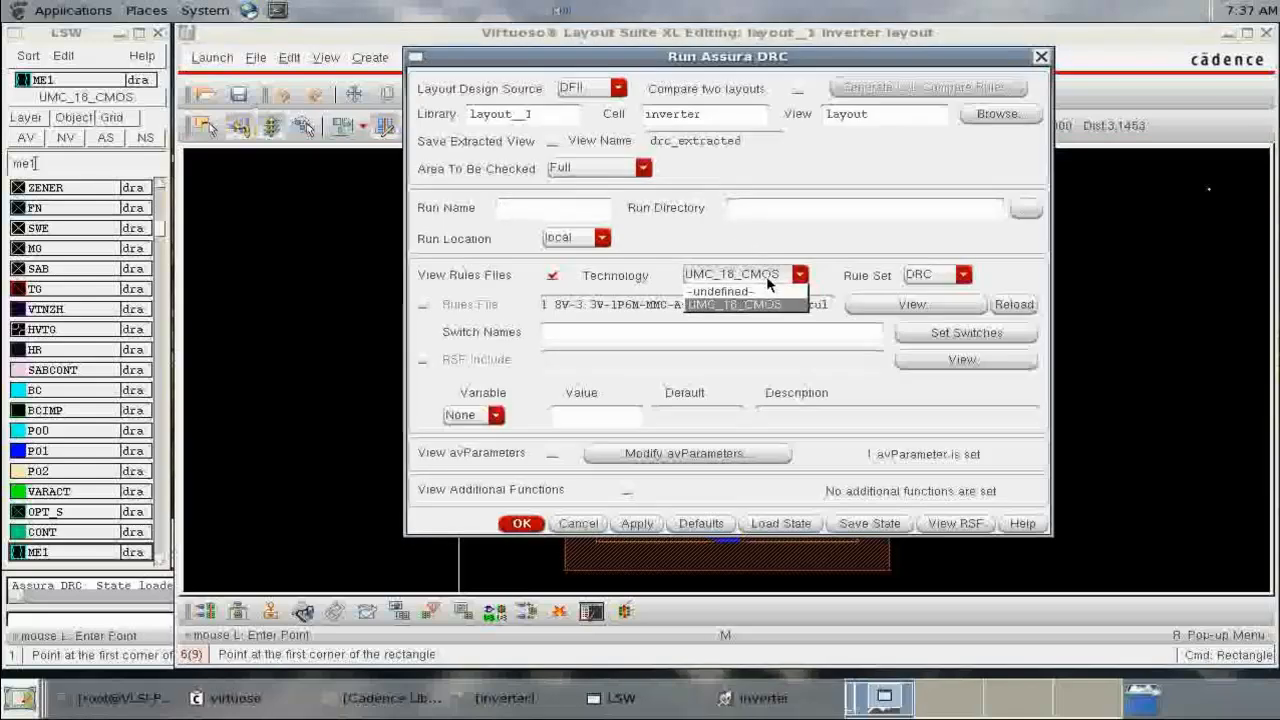
left_click(768, 284)
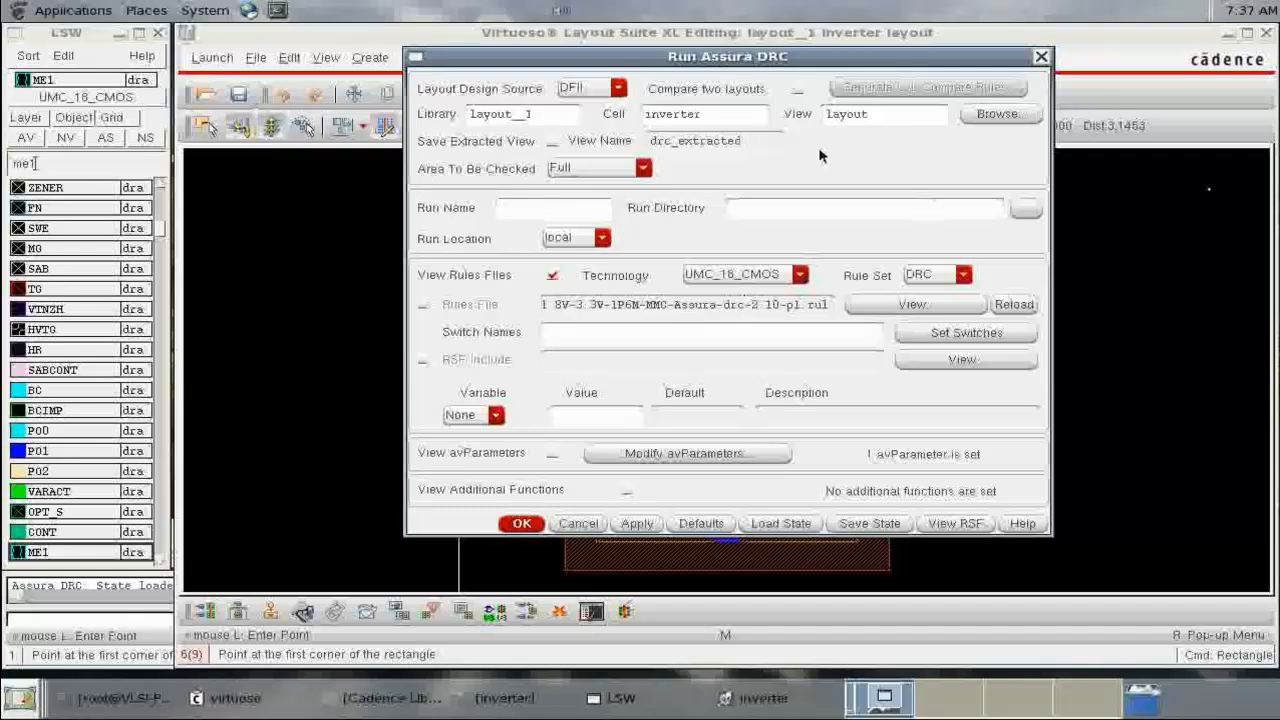
left_click(746, 273)
left_click(746, 271)
left_click(520, 526)
left_click(648, 199)
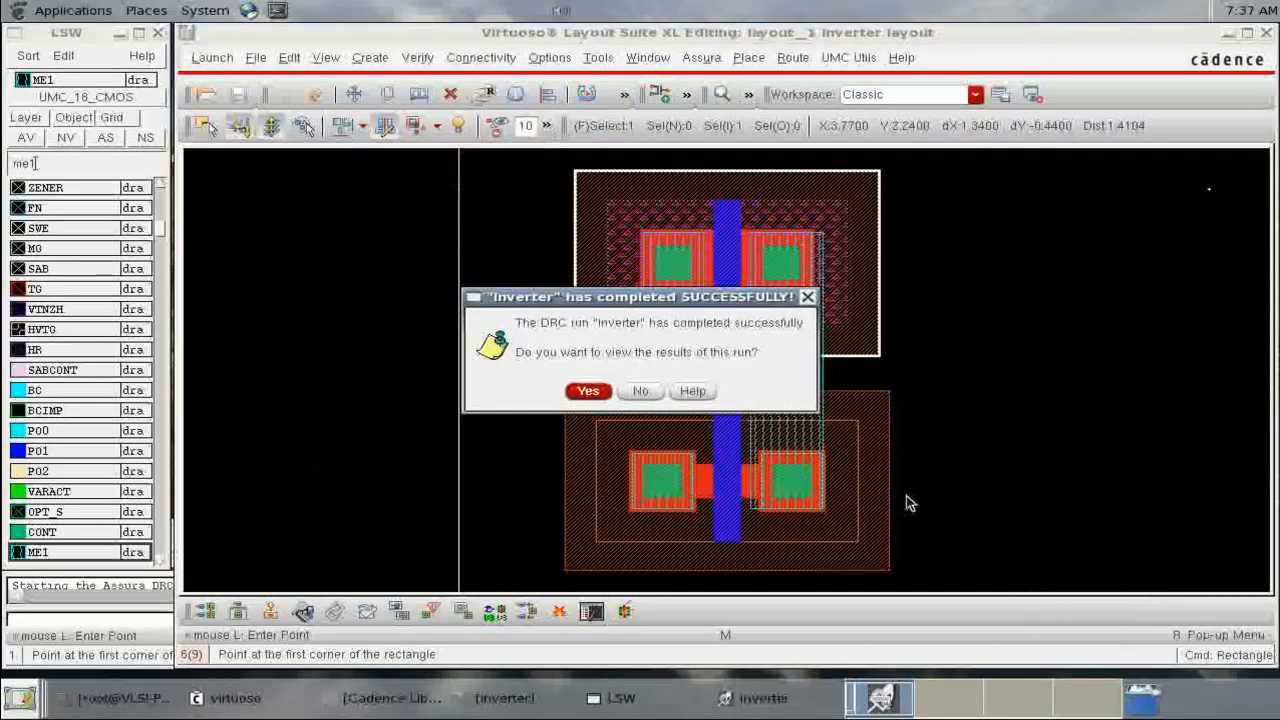
left_click(589, 392)
Locate the 4.16N N+ diffusion to P+ pick-up spacing error in the layout and minimise the error window.
left_click_drag(709, 423, 508, 300)
left_click_drag(586, 493, 594, 588)
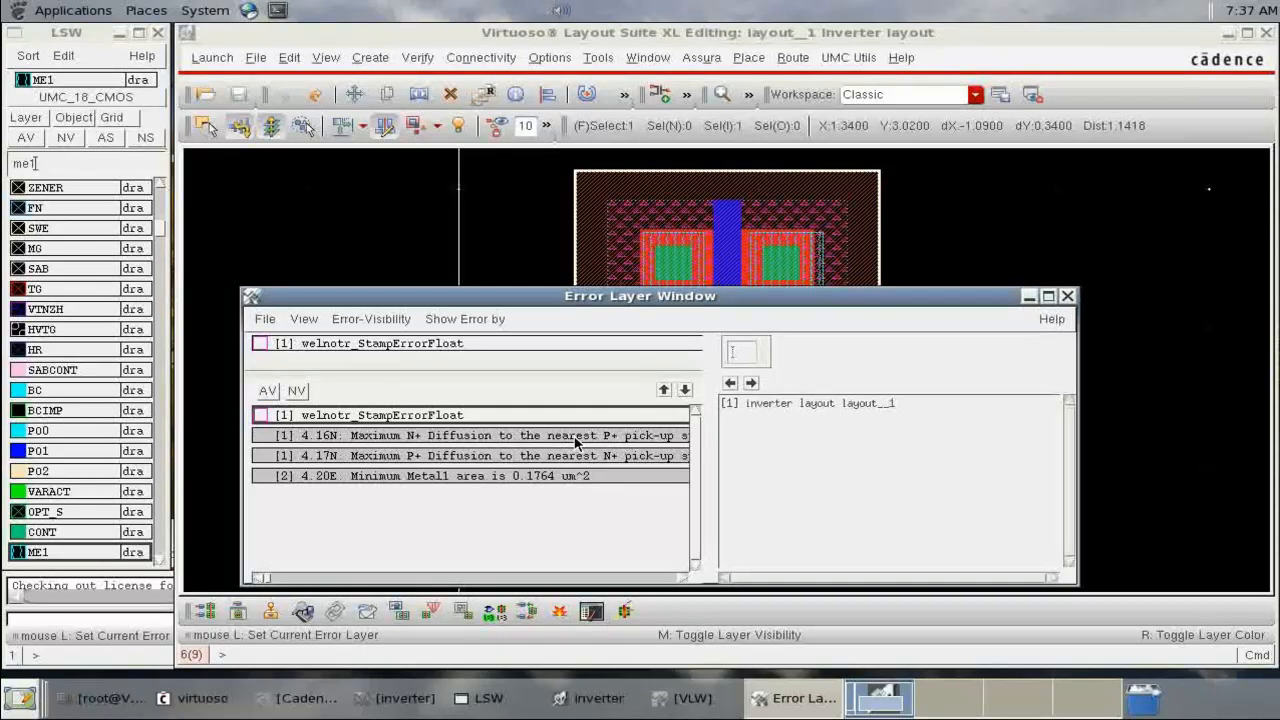
left_click(577, 443)
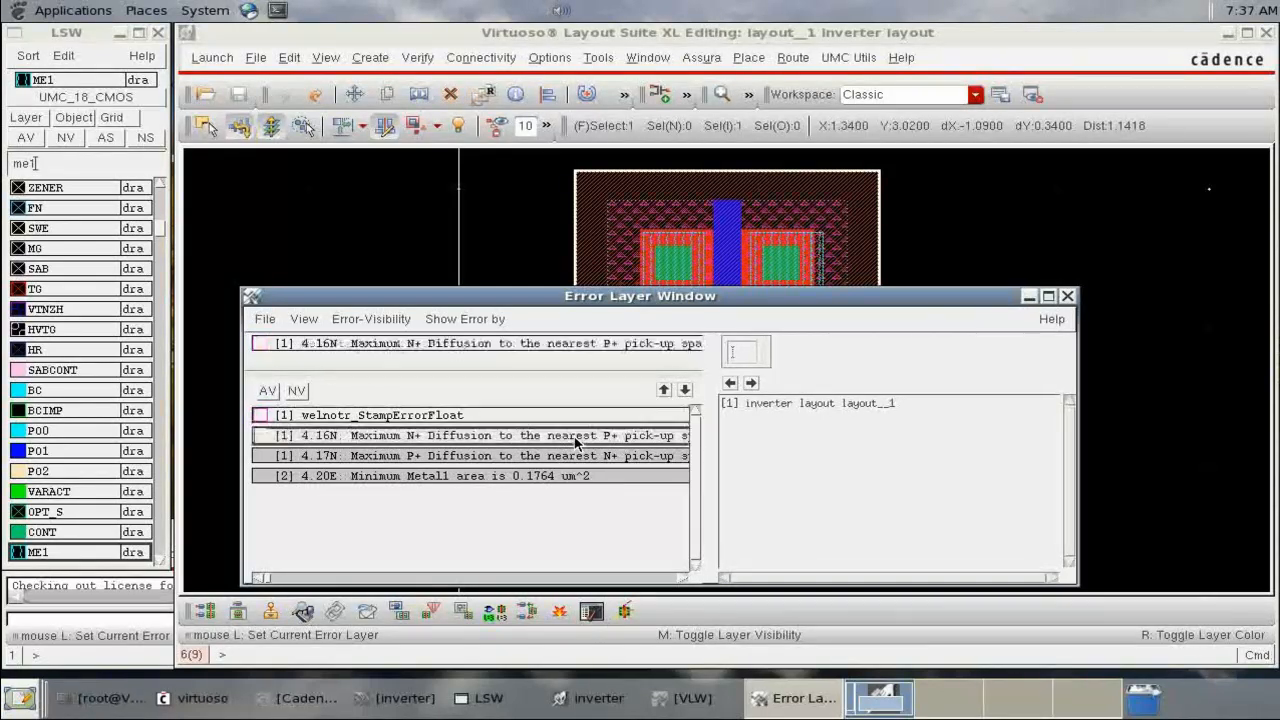
left_click(751, 383)
left_click(1029, 297)
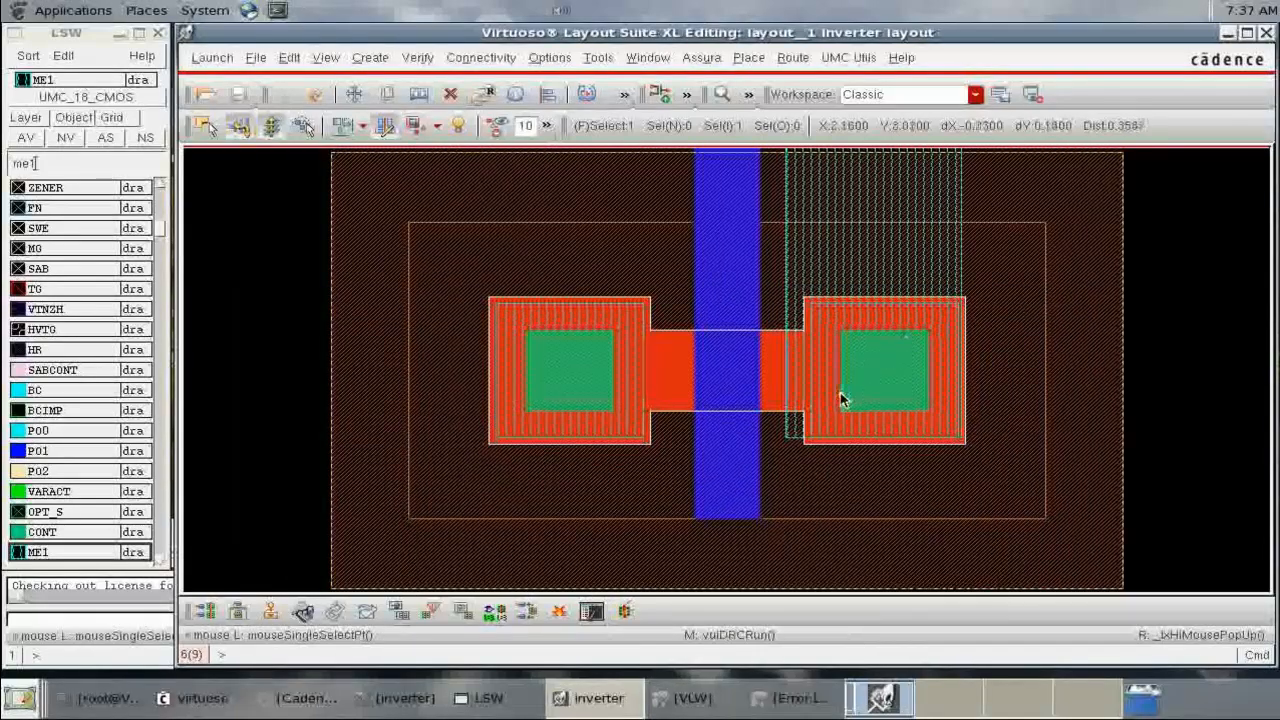
key("f")
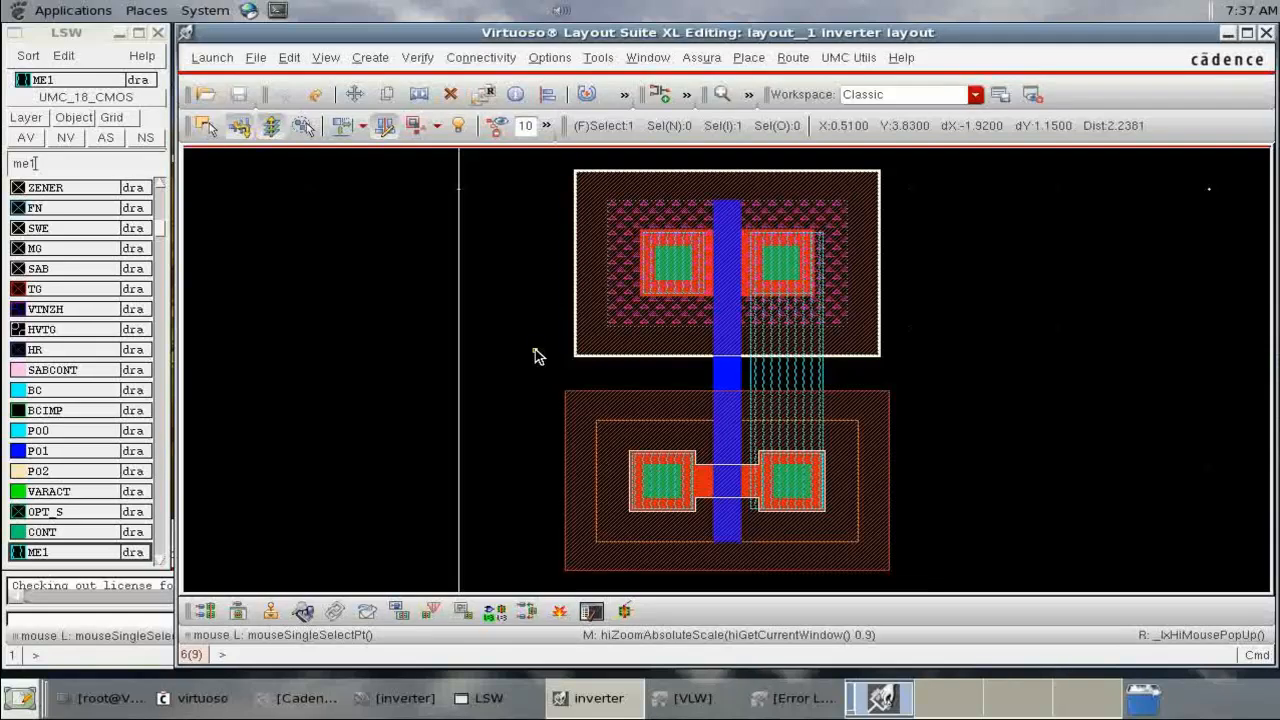
Place a single M1_NWEL via directly above the P_18_MM transistor so its well touches the transistor's n-well.
left_click(450, 94)
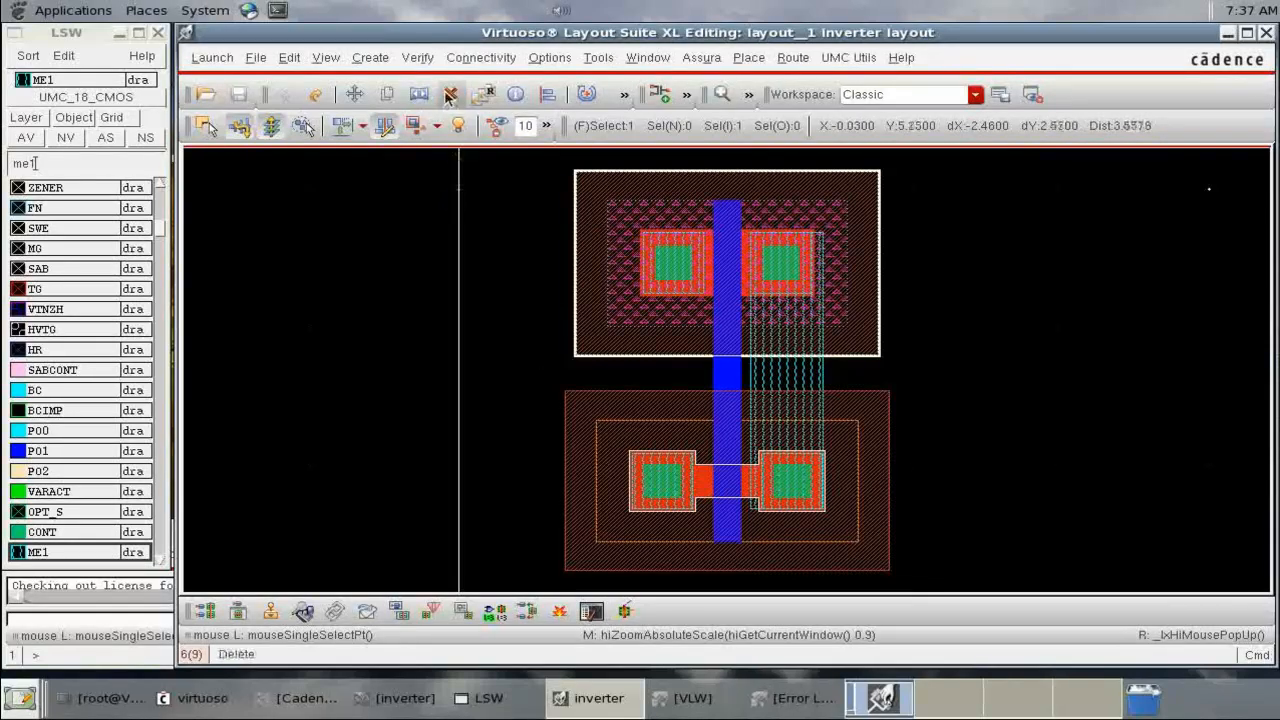
left_click(386, 93)
left_click(371, 60)
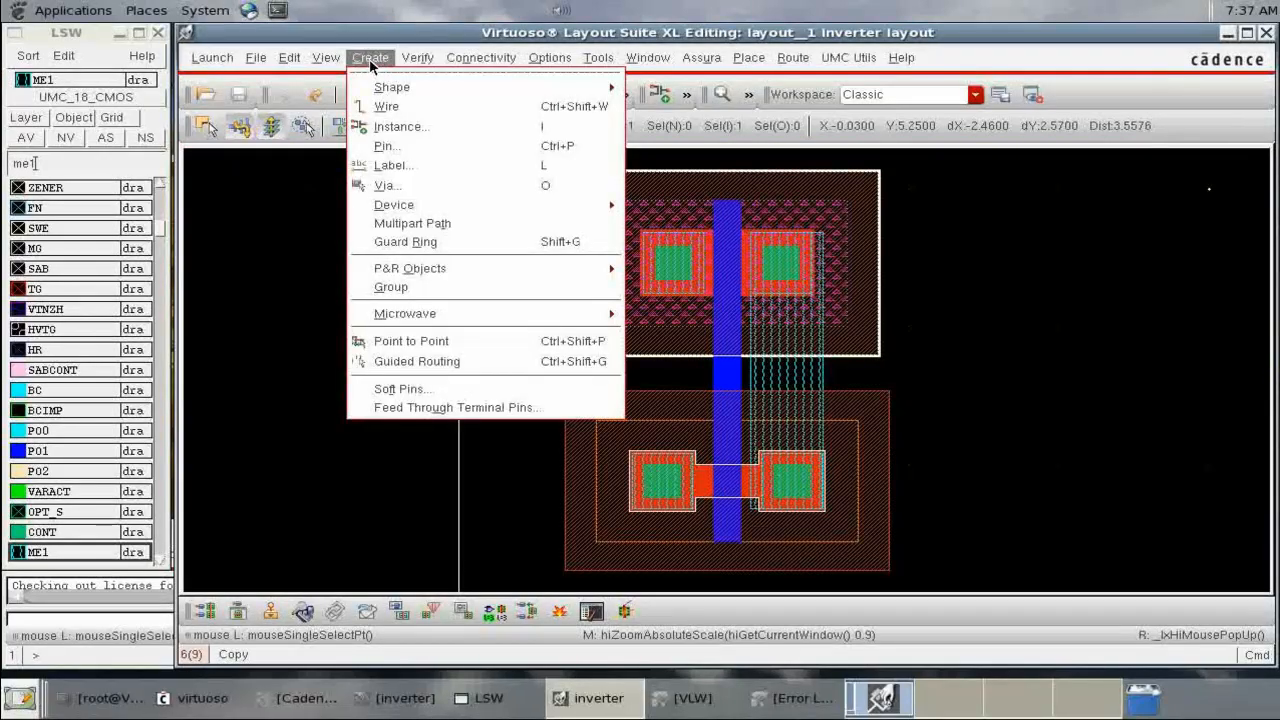
left_click(421, 189)
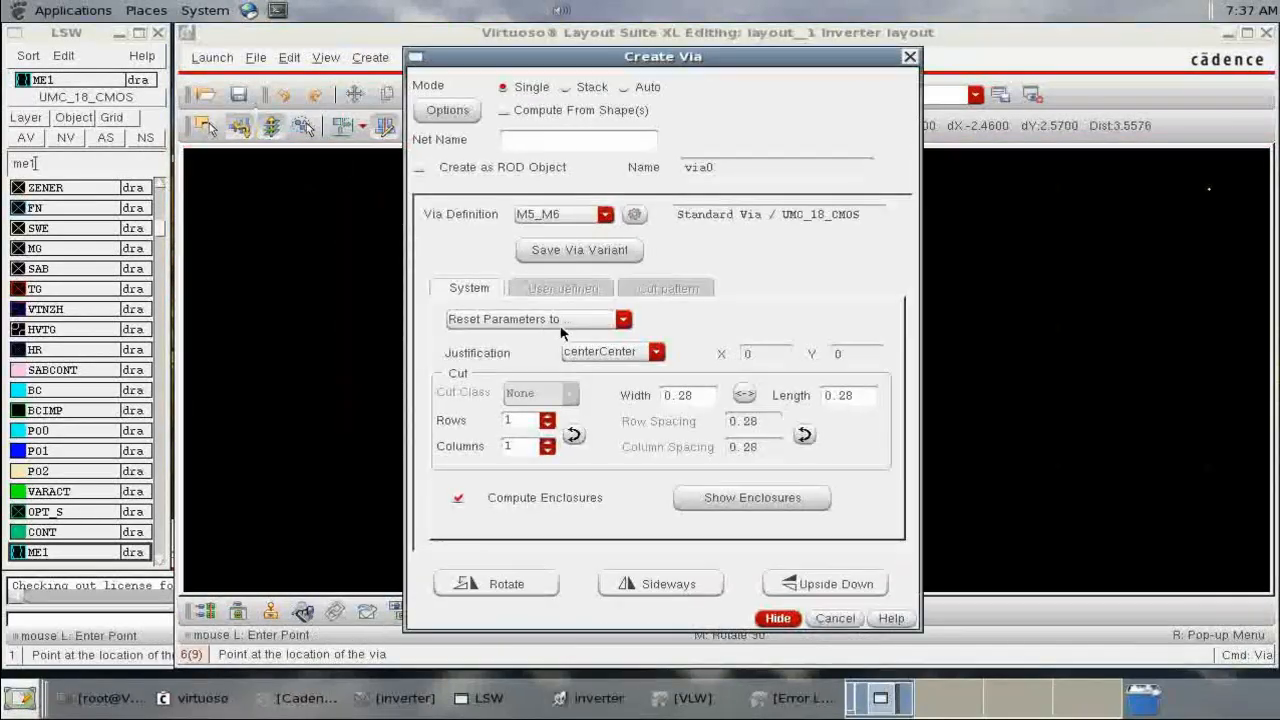
left_click(580, 218)
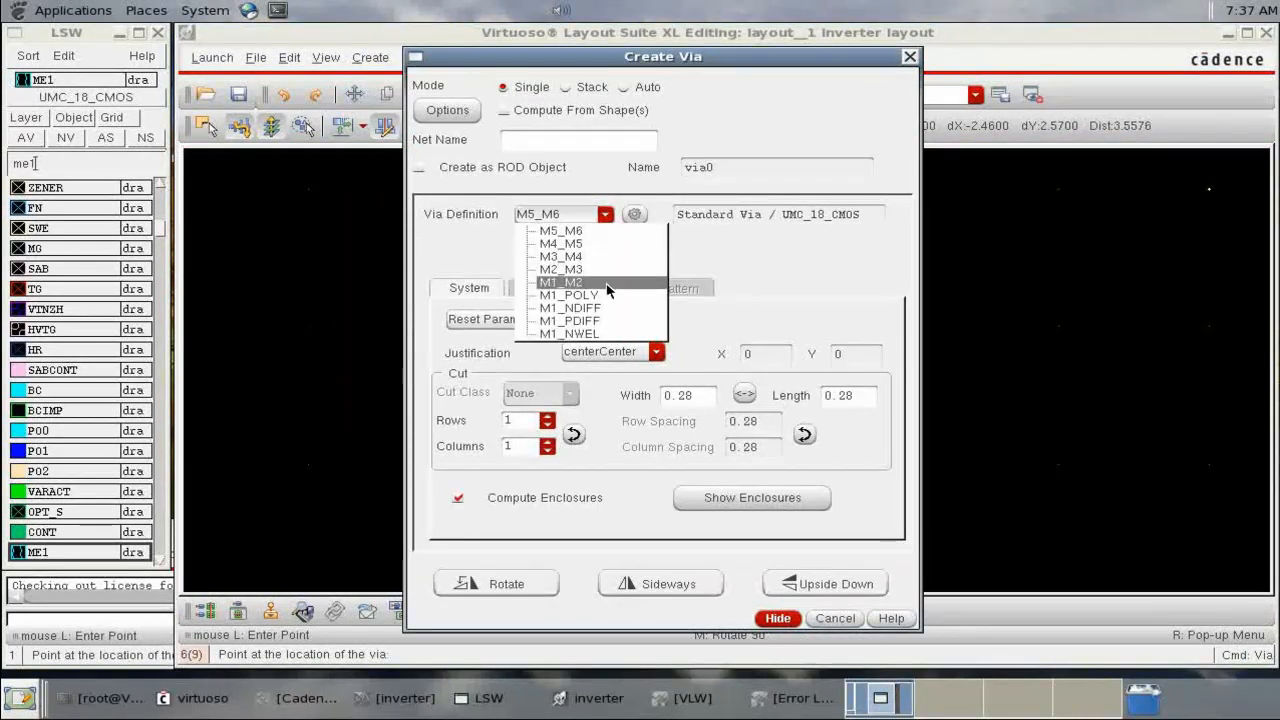
left_click(590, 336)
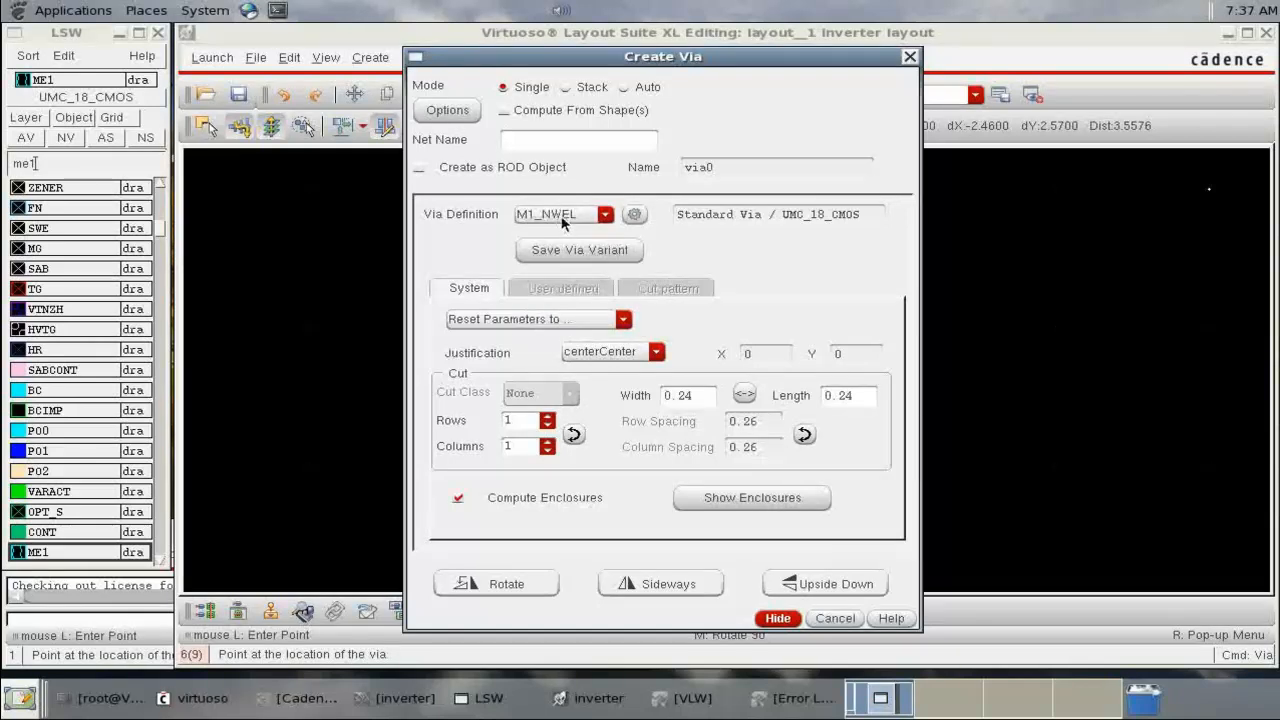
left_click(777, 619)
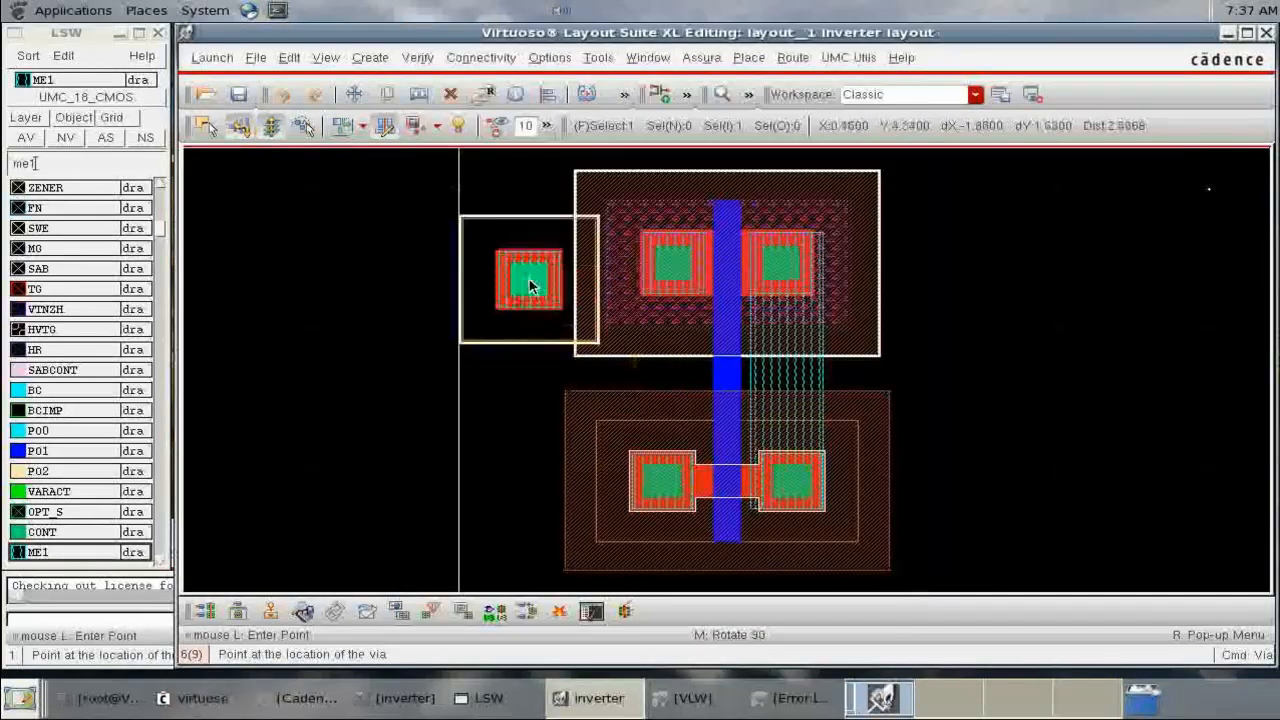
key("Up")
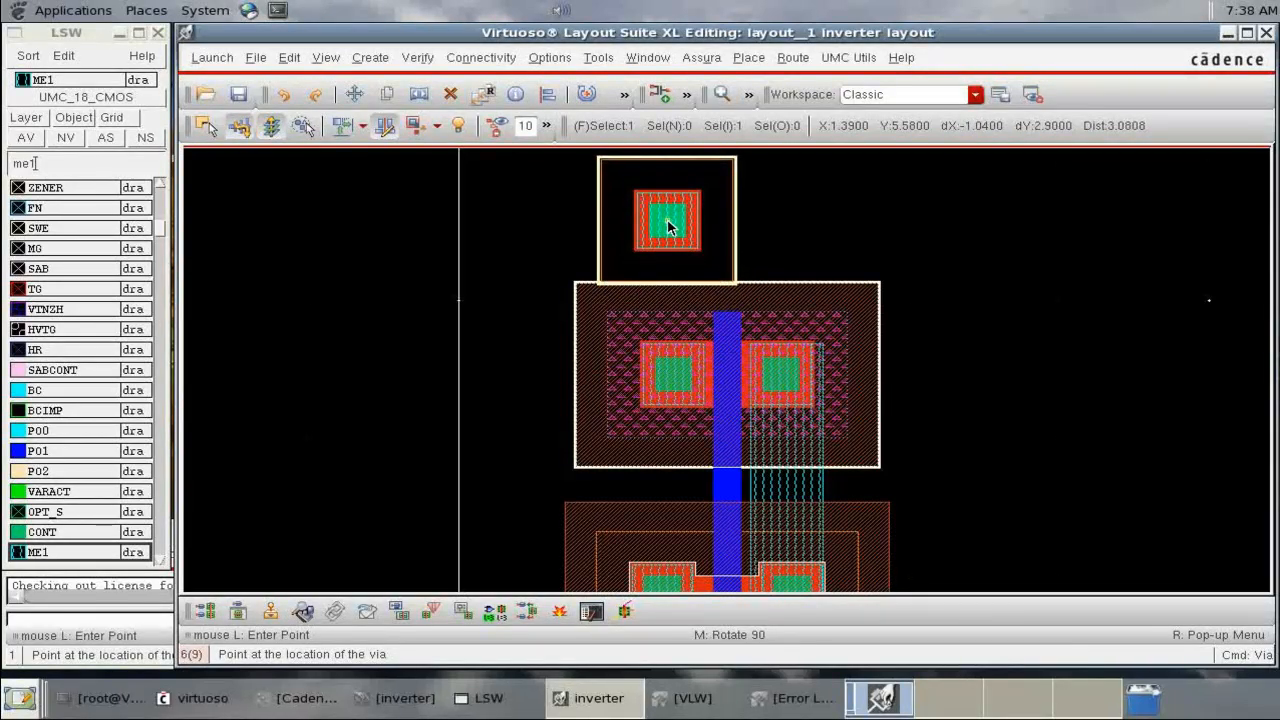
left_click(668, 226)
Place a single M1_PDIFF via just below the N_18_MM transistor, in line with its source contact, and end the command.
scroll(666, 220, "down", 1, "ctrl")
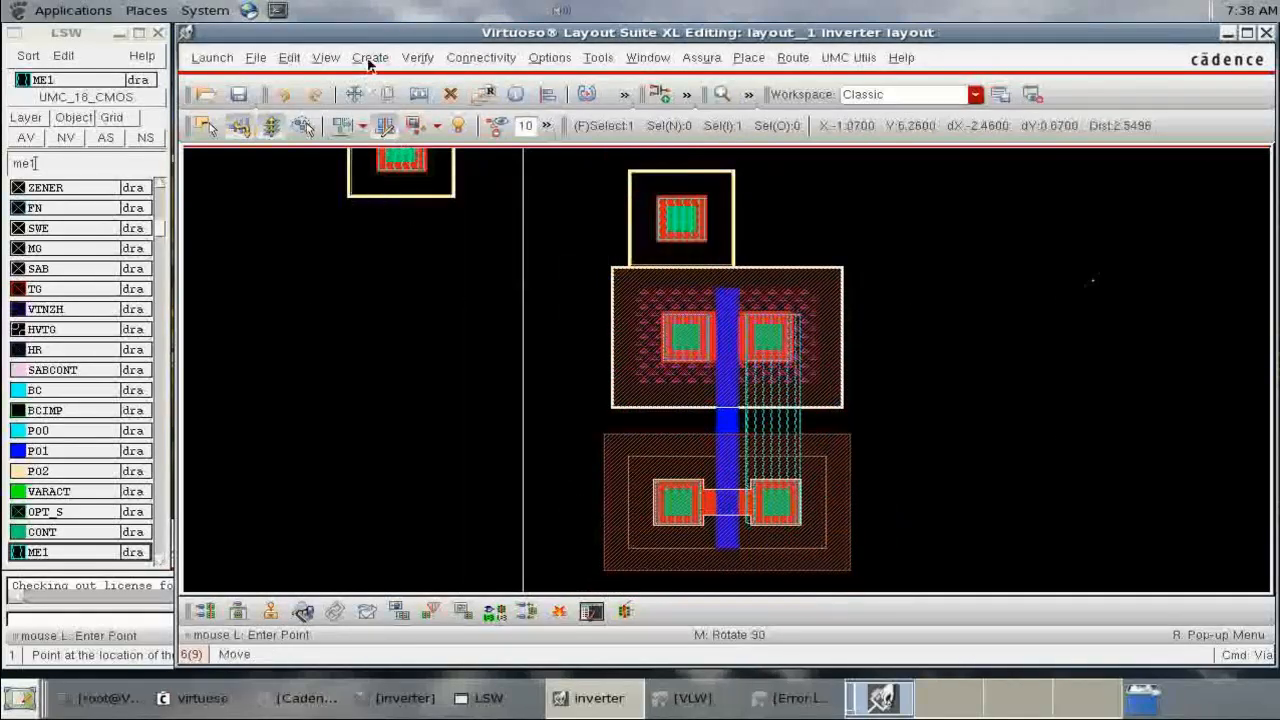
left_click(370, 57)
left_click(401, 198)
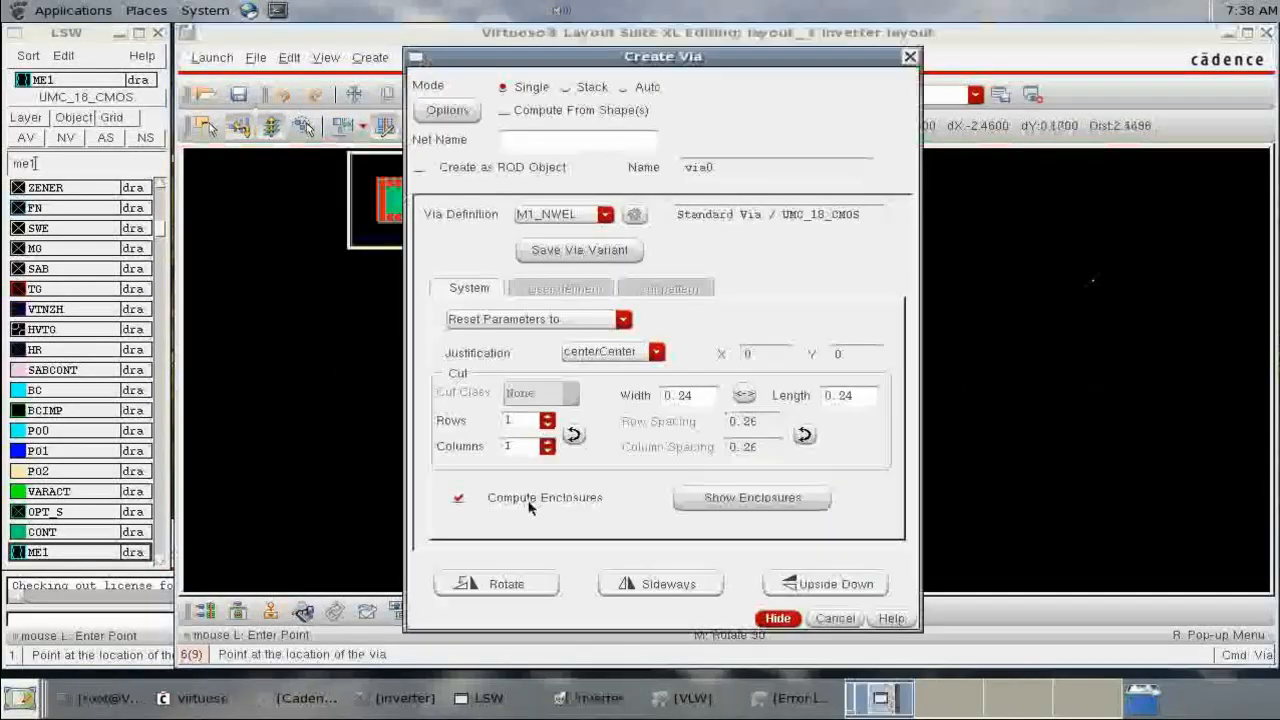
left_click(550, 215)
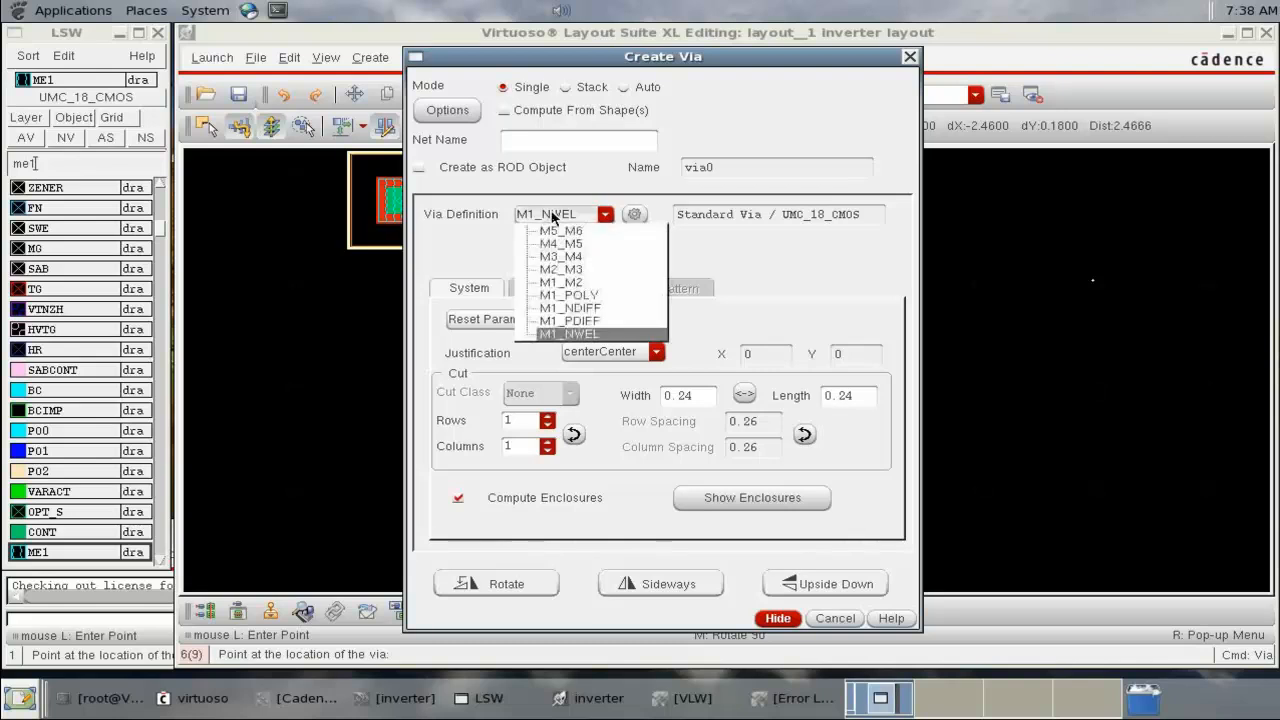
left_click(556, 322)
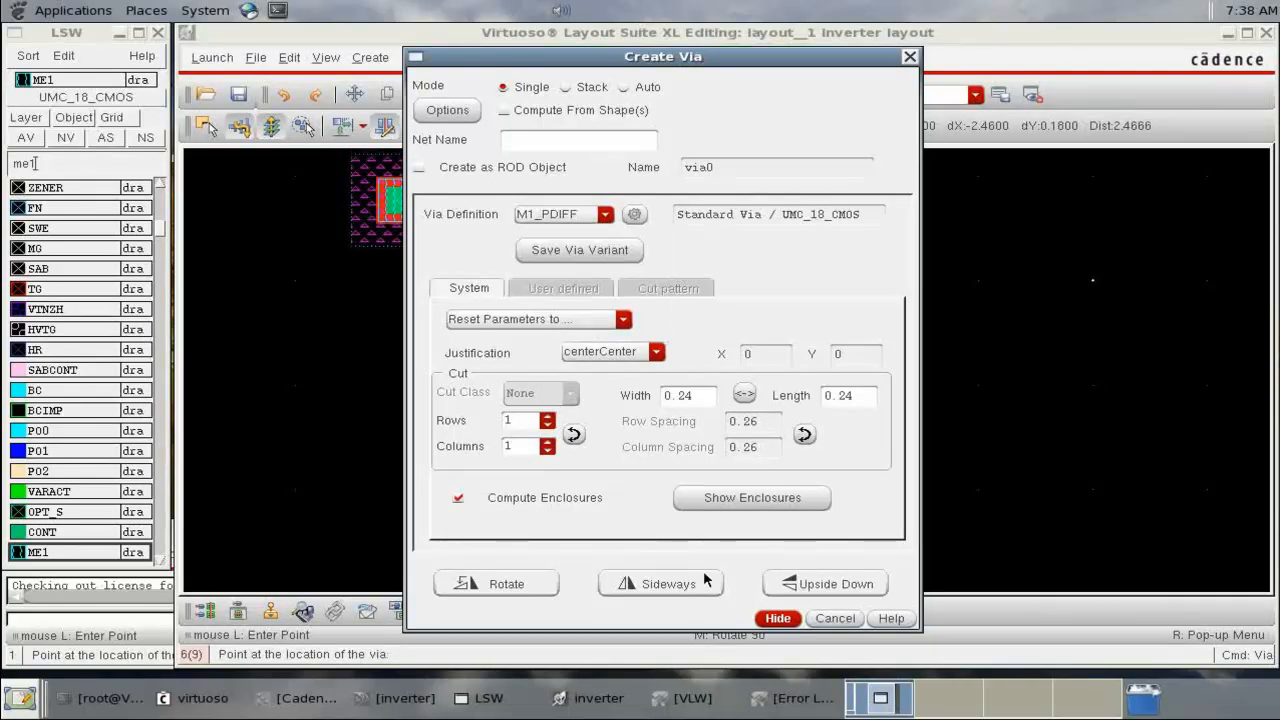
left_click(775, 619)
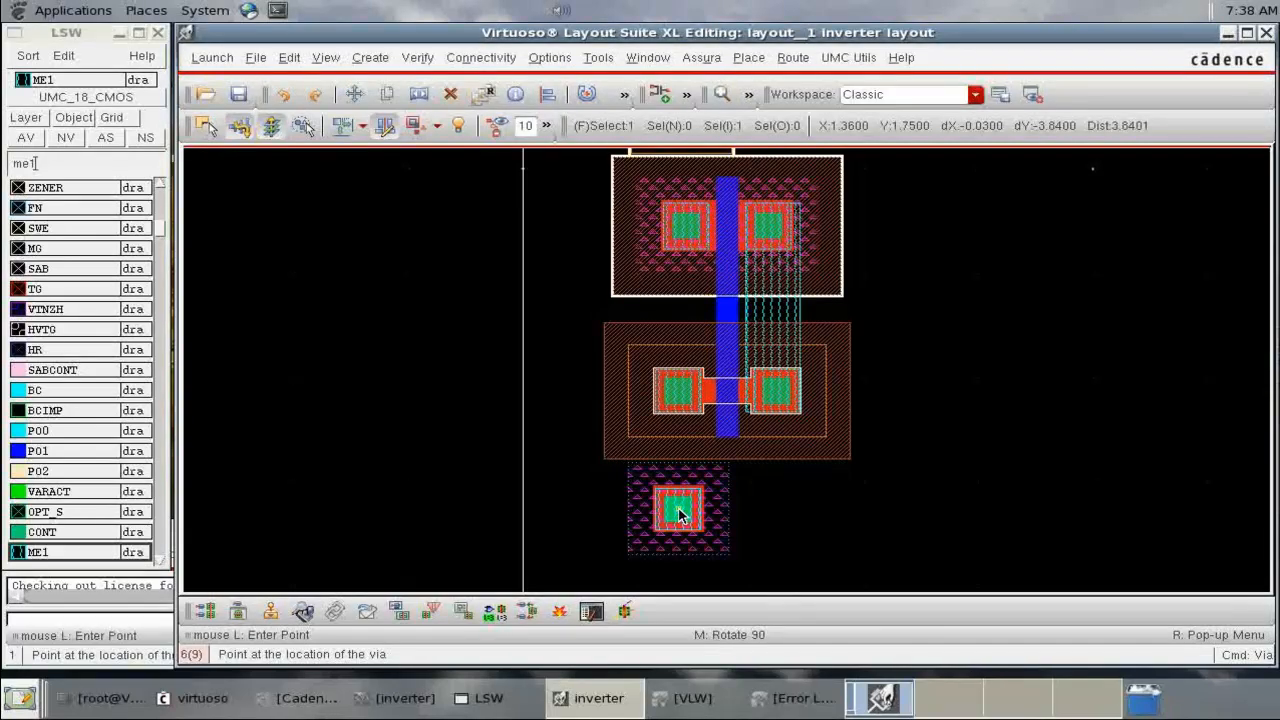
left_click(679, 515)
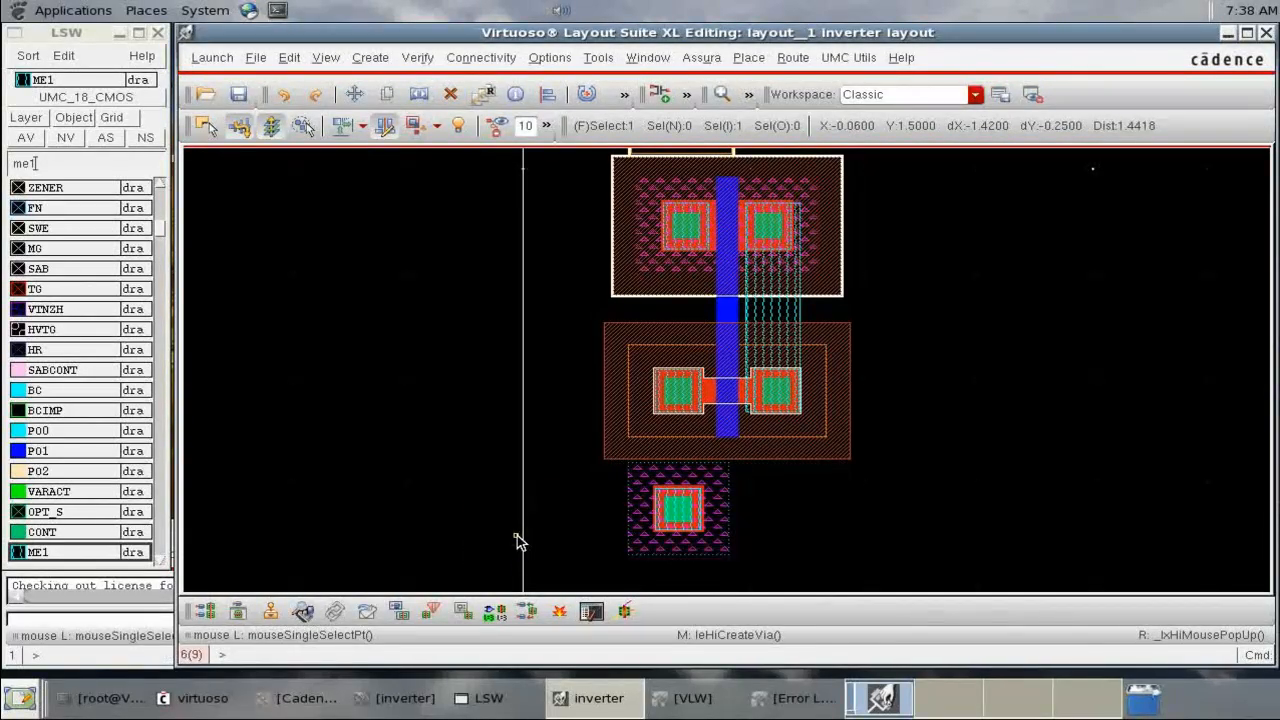
Rerun the Assura DRC on the inverter layout with its added body contacts, saving the cellview, and open the new results.
key("f")
left_click(701, 57)
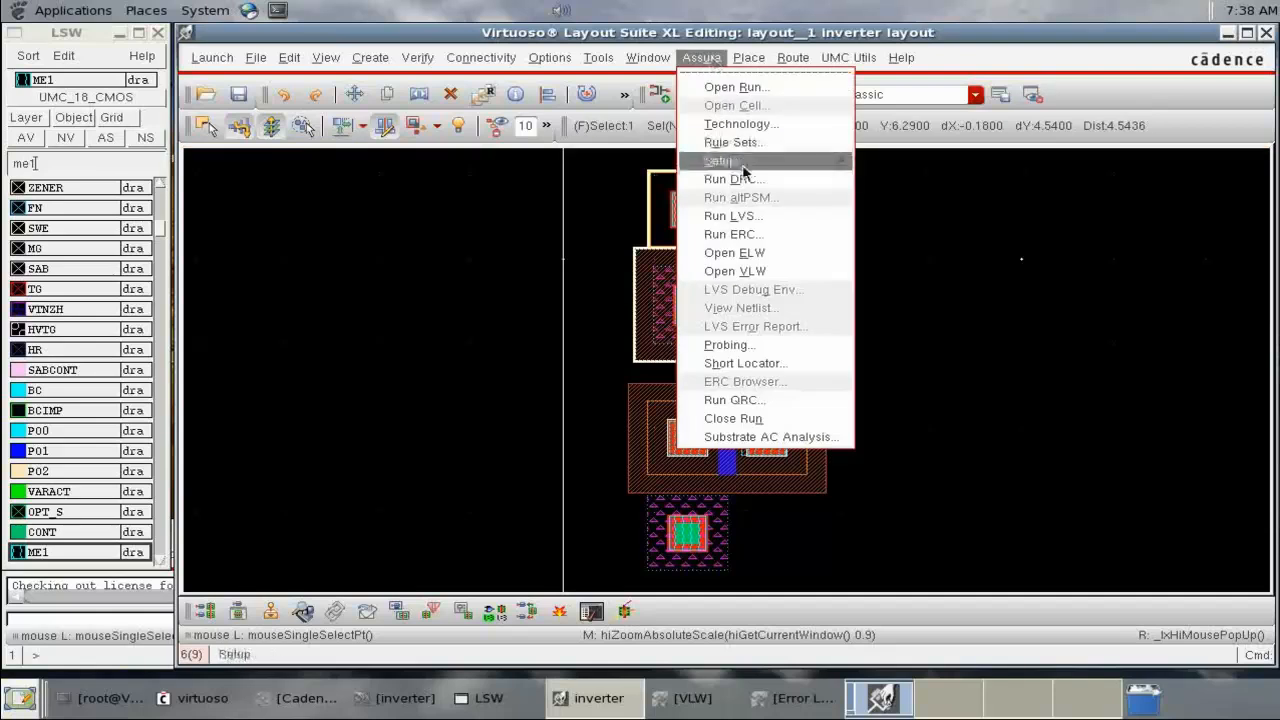
left_click(733, 179)
left_click(537, 526)
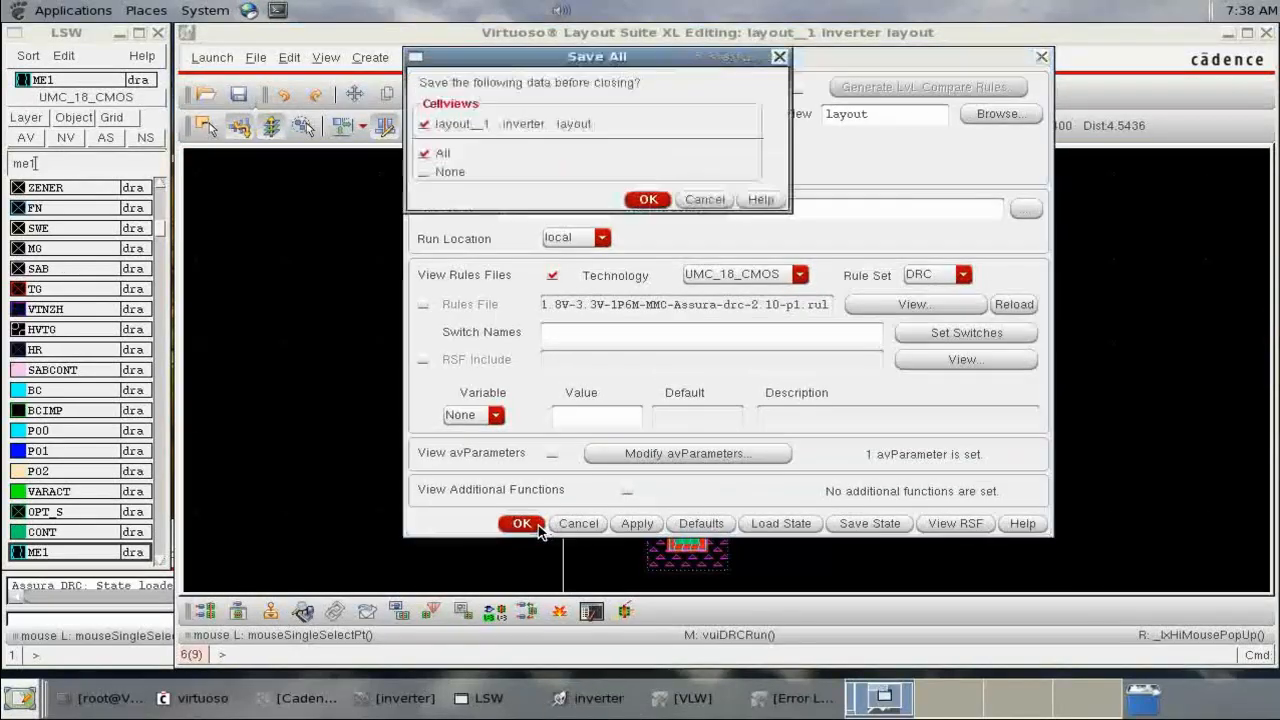
left_click(648, 200)
left_click(587, 373)
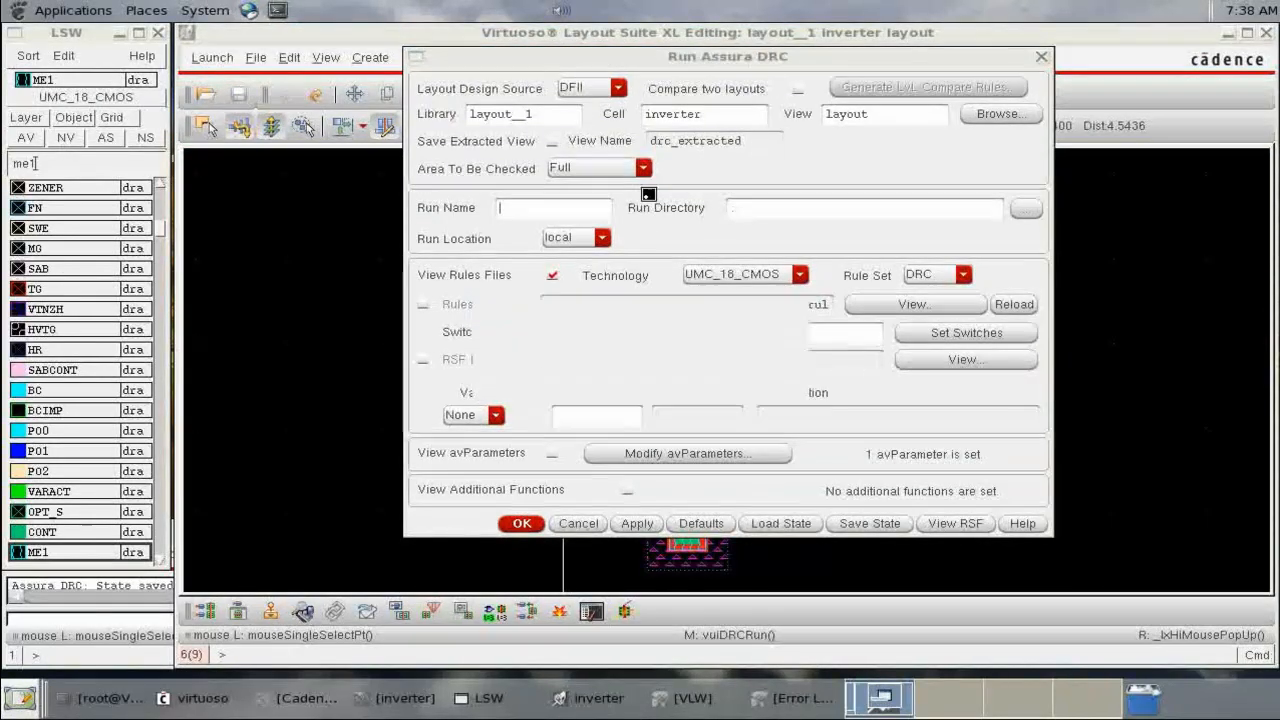
left_click(588, 383)
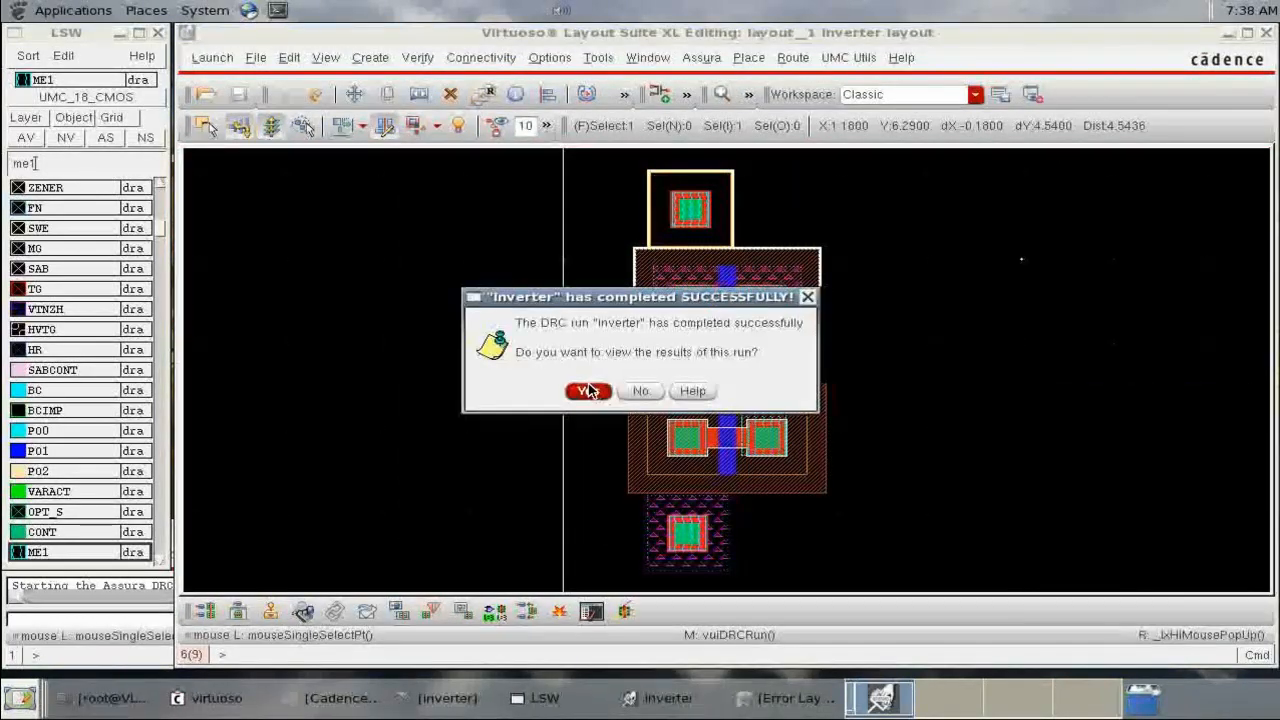
left_click(588, 391)
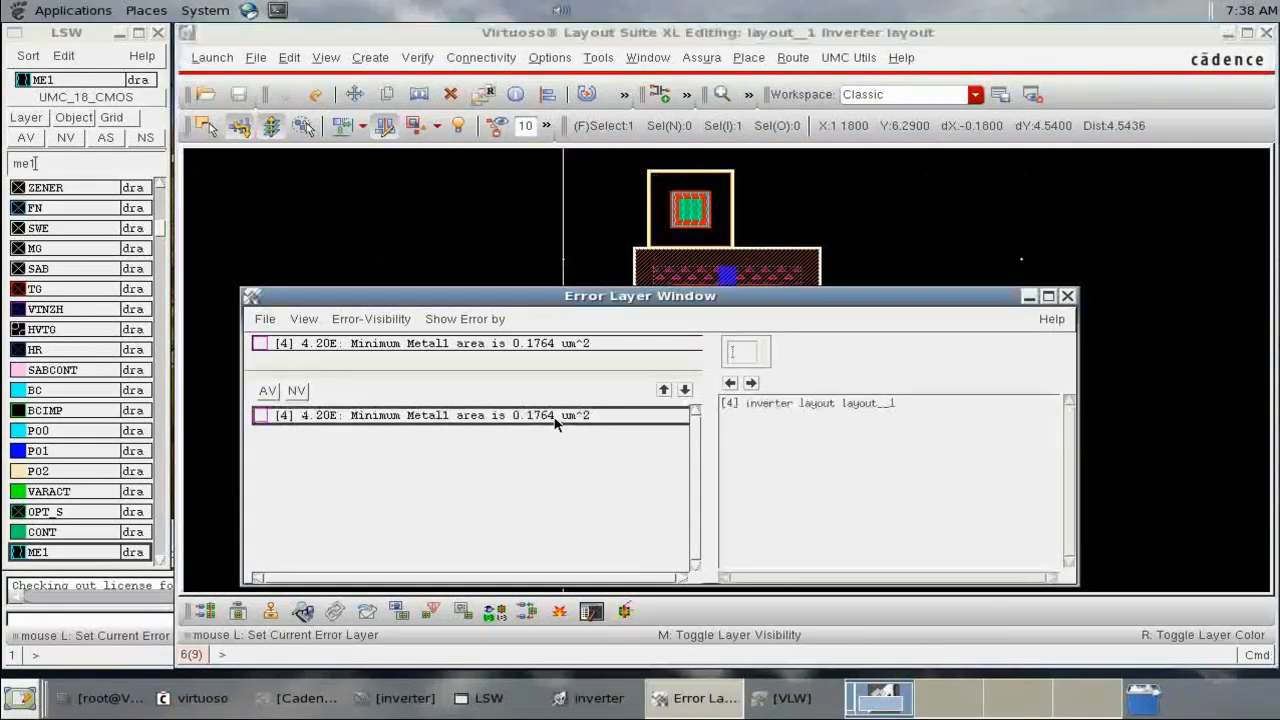
Locate the first 4.20E minimum Metal1 area error in the layout and minimise the error window.
left_click(751, 383)
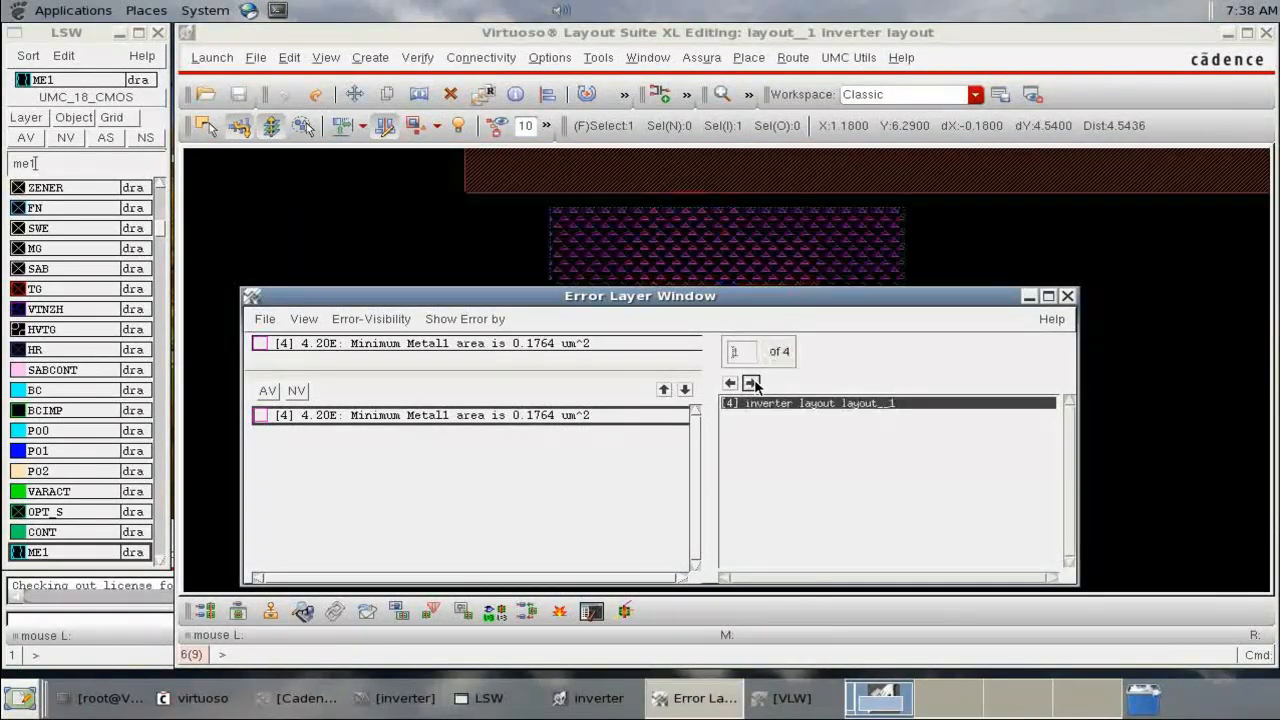
left_click(1029, 296)
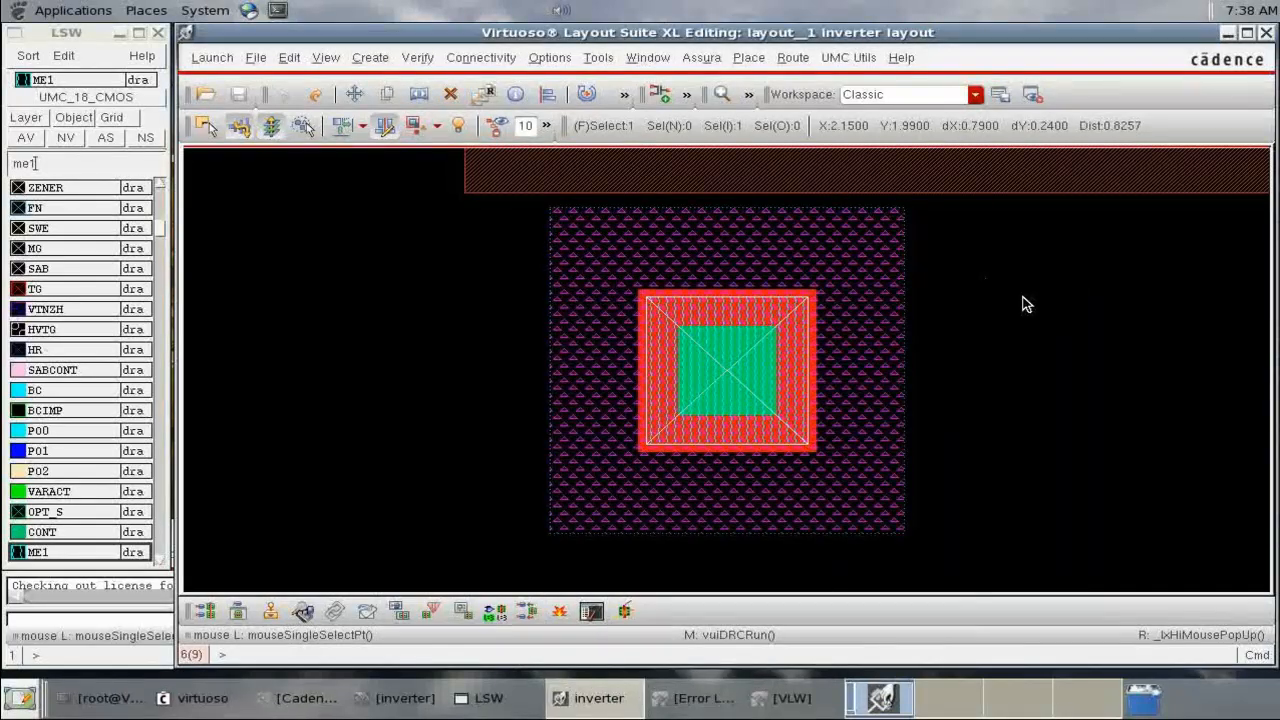
key("f")
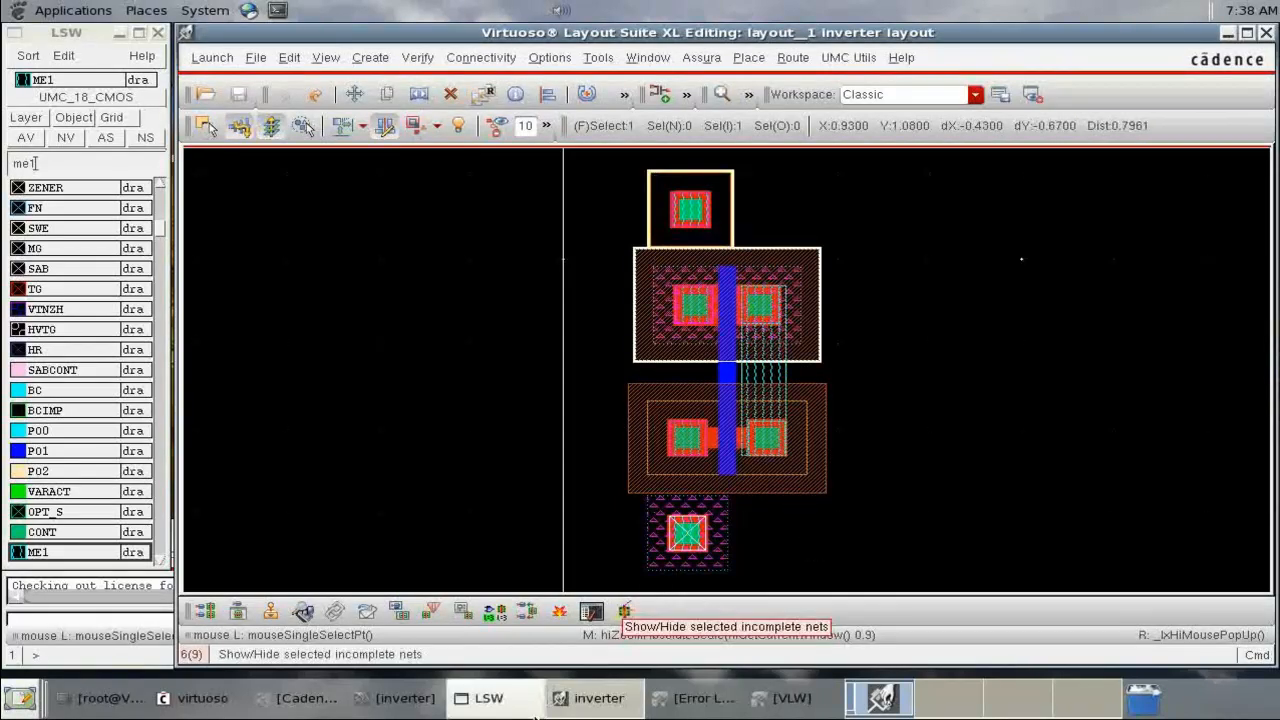
Following the schematic, draw an ME1 rectangle about 0.54 µm wide joining the N_18_MM source contact to the M1_PDIFF body contact below it.
left_click(400, 698)
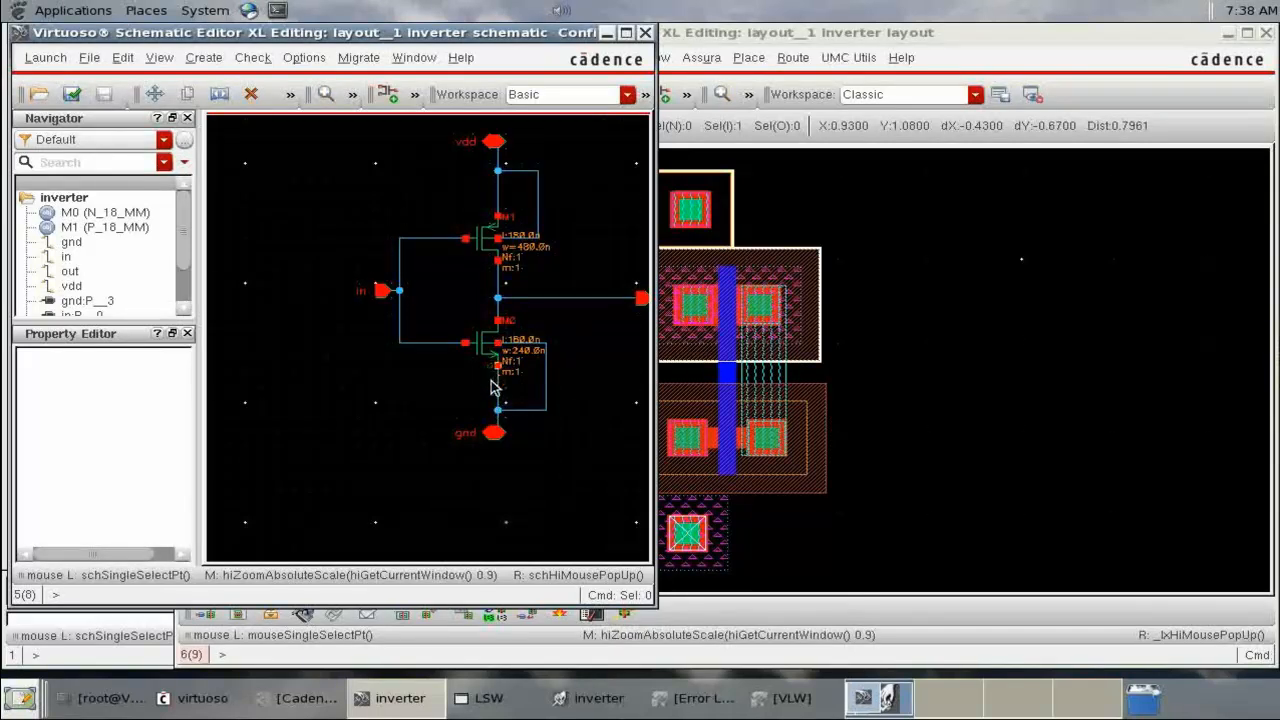
left_click(994, 357)
key("z")
left_click(636, 404)
left_click(790, 566)
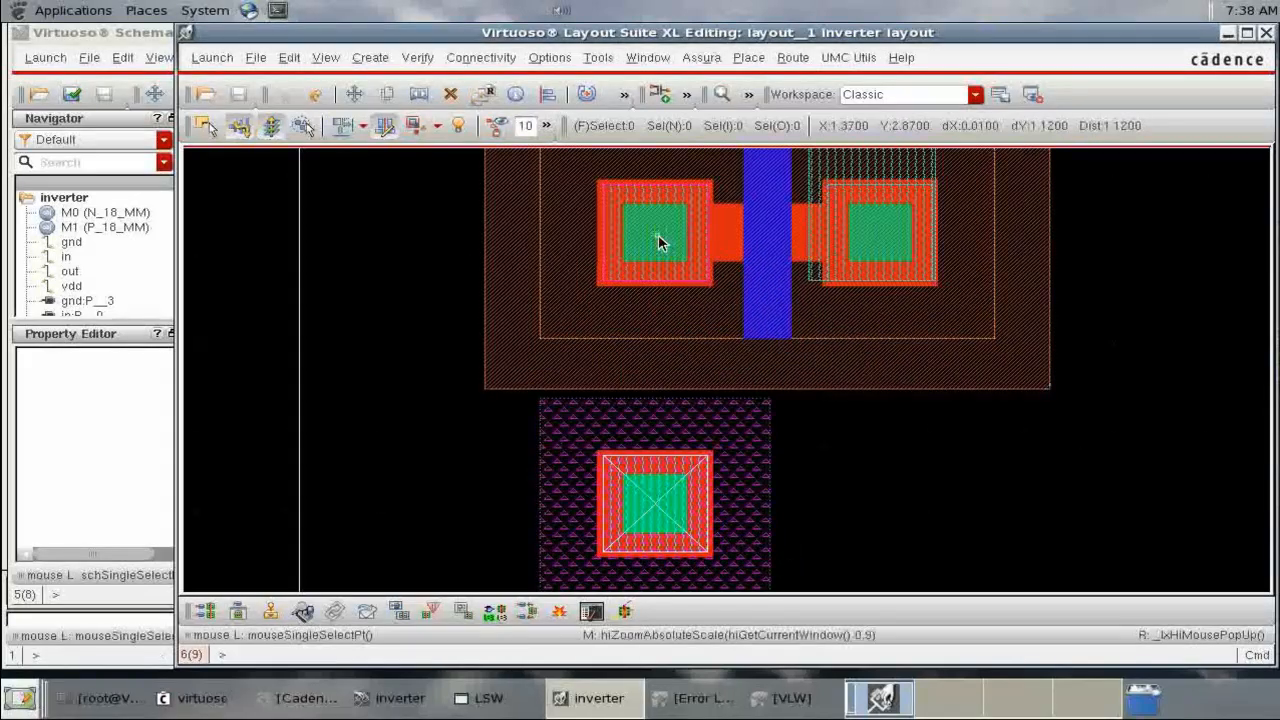
key("r")
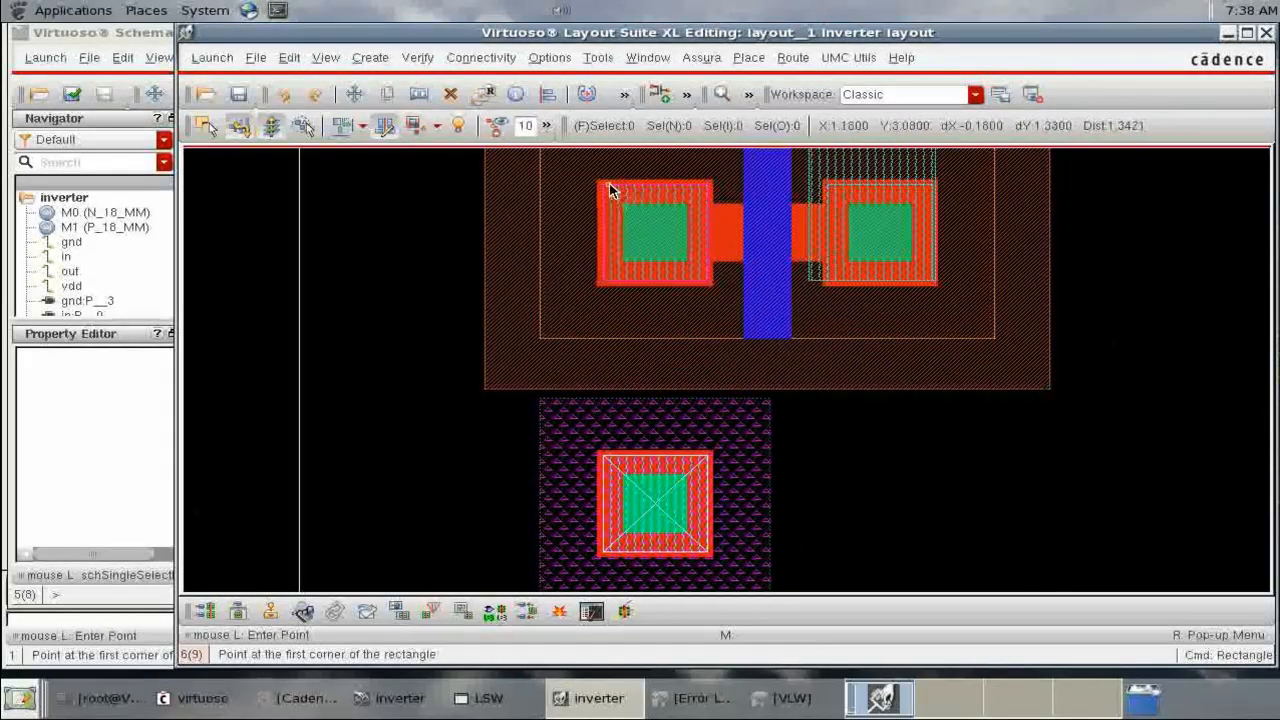
left_click(585, 170)
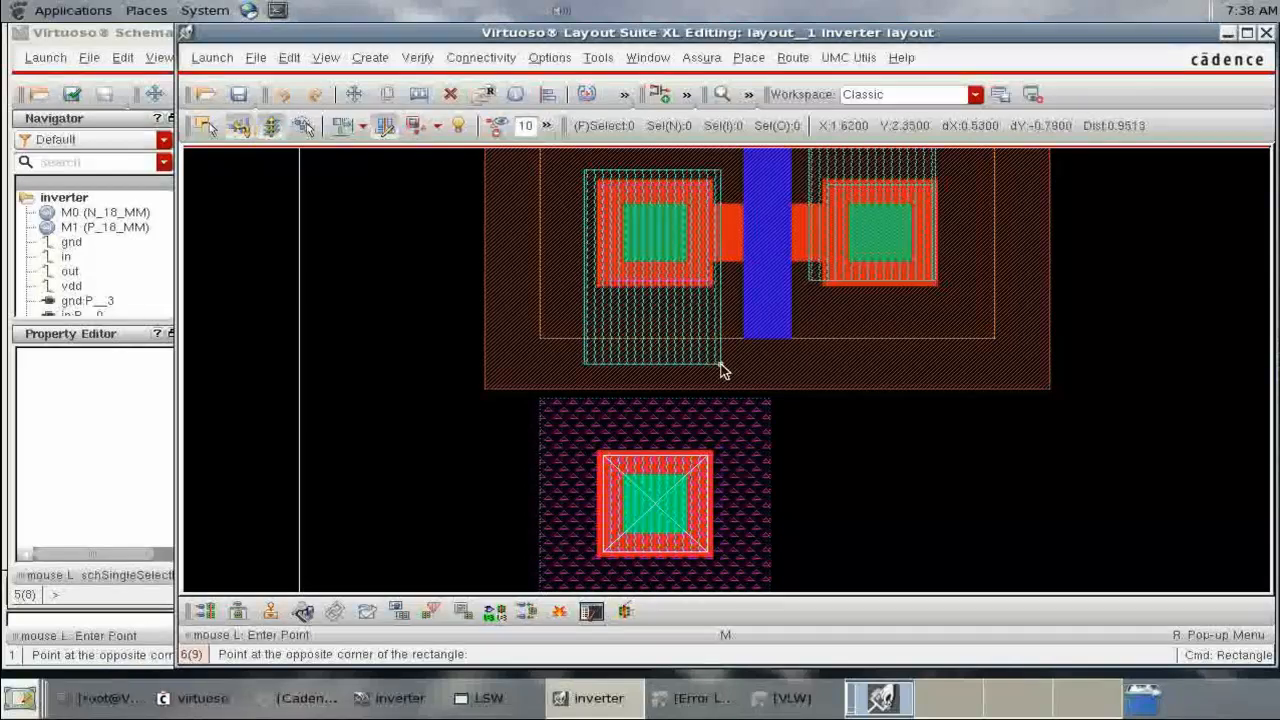
left_click(726, 578)
left_click(393, 698)
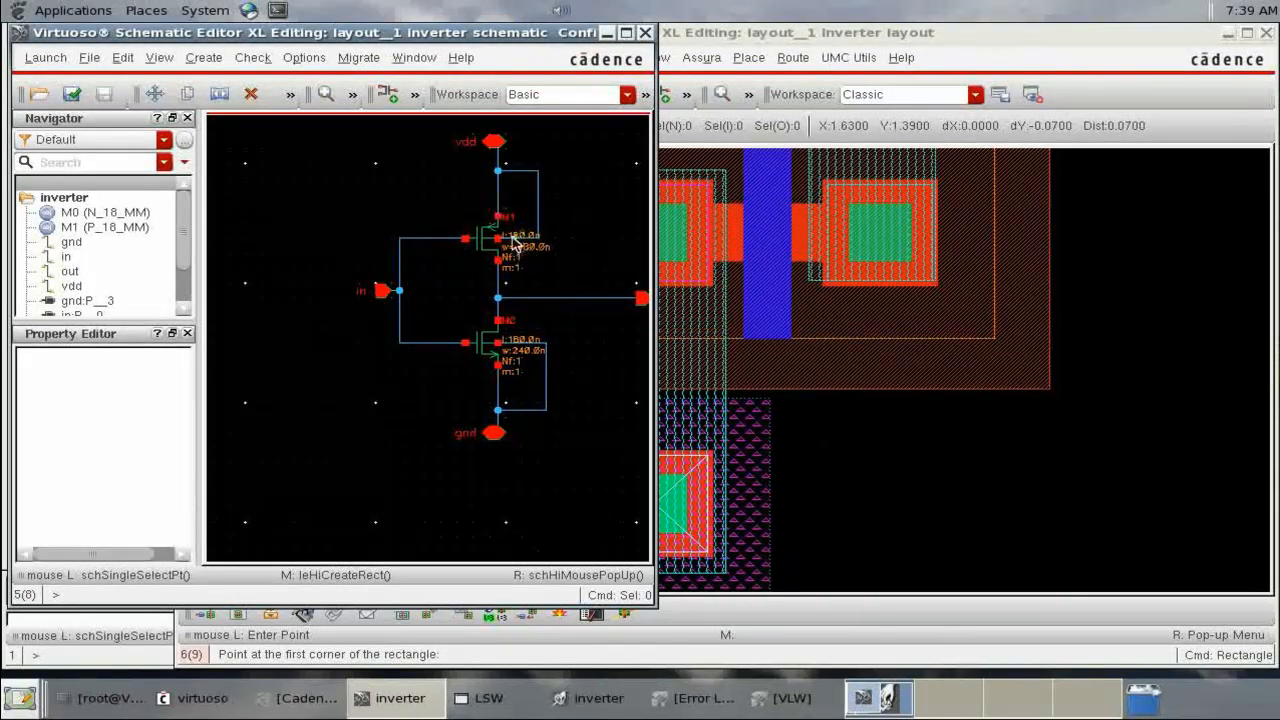
left_click(606, 32)
scroll(652, 400, "up", 3)
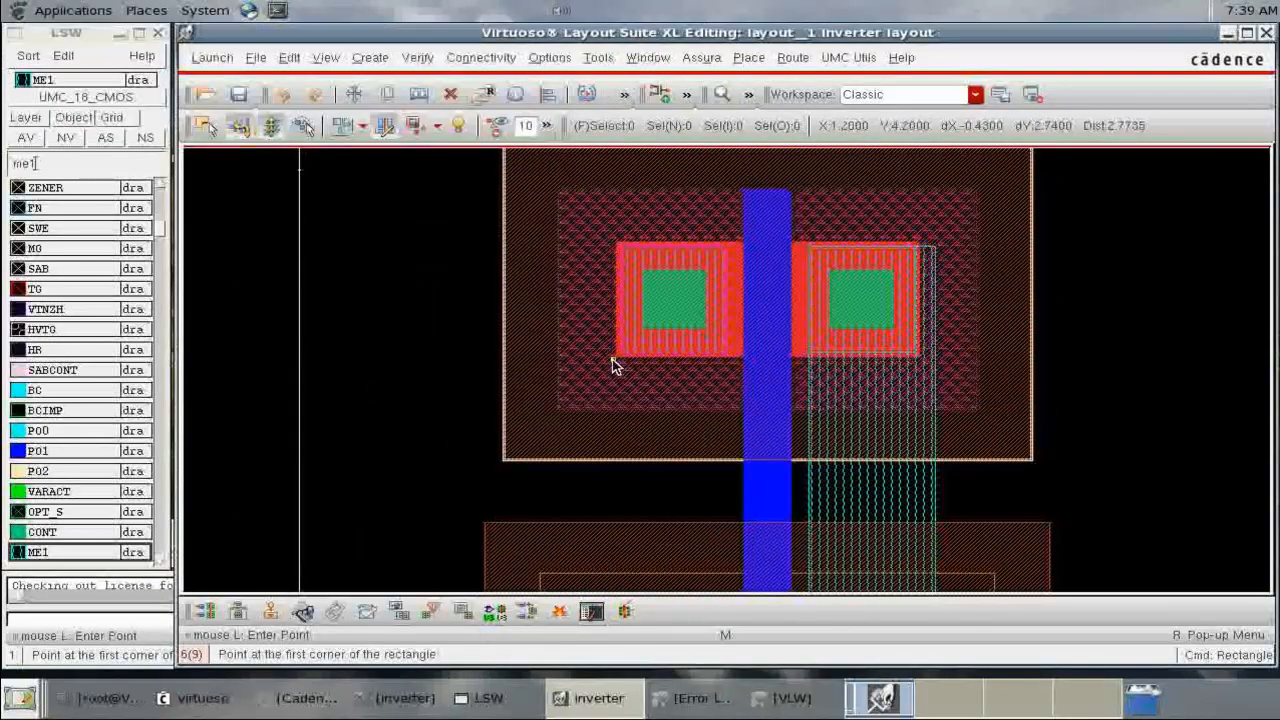
left_click(617, 362)
scroll(728, 317, "up", 3)
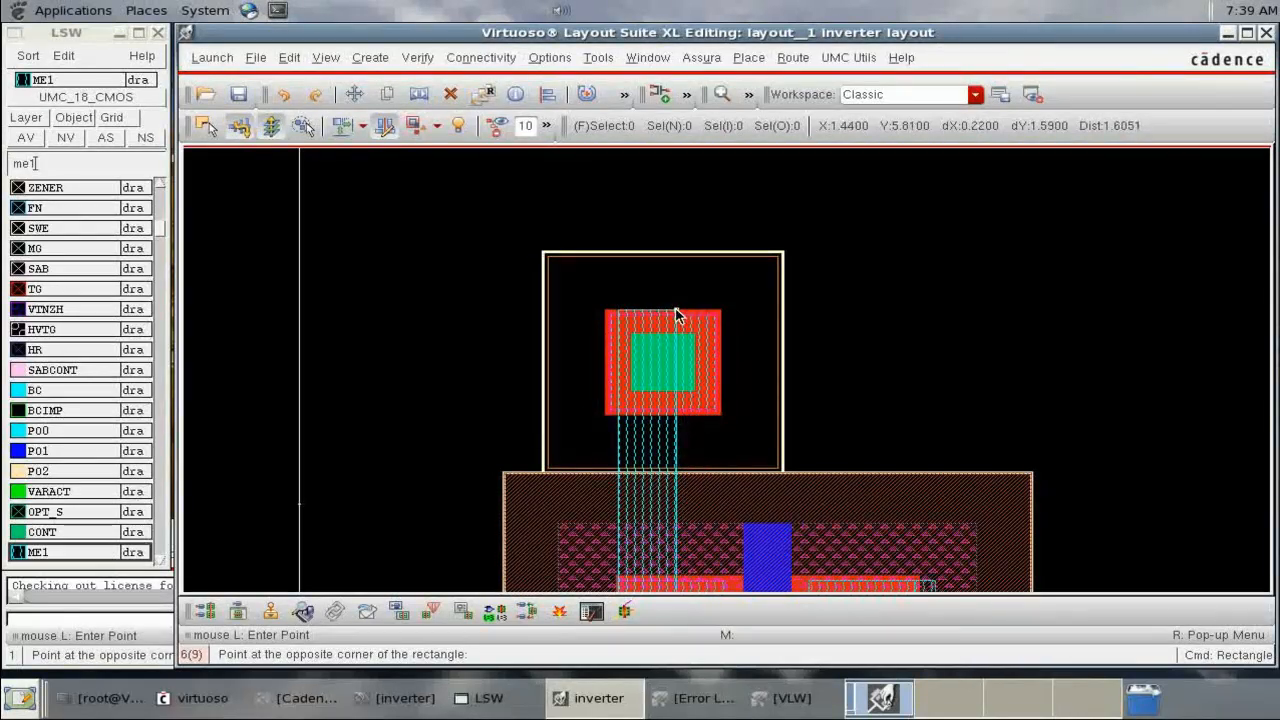
key("Escape")
scroll(602, 323, "down", 1)
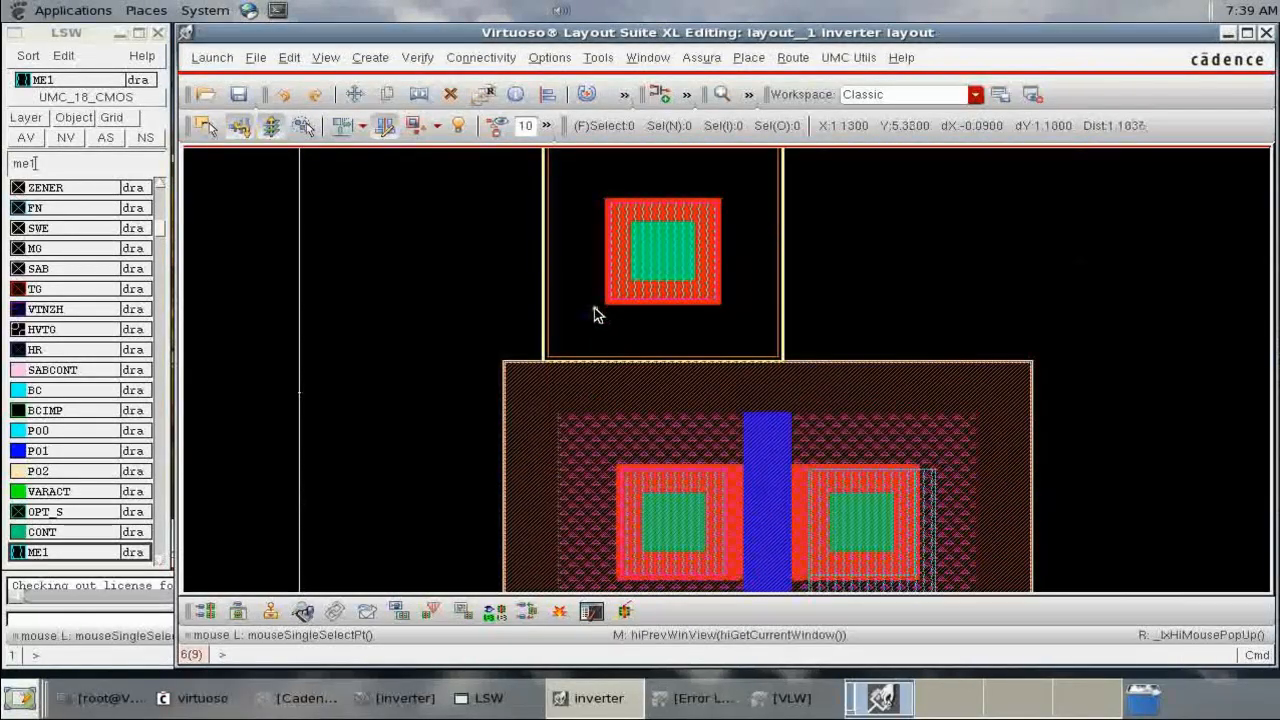
Draw an ME1 rectangle joining the M1_NWEL body contact to the P_18_MM source contact, covering both, and end the command.
key("r")
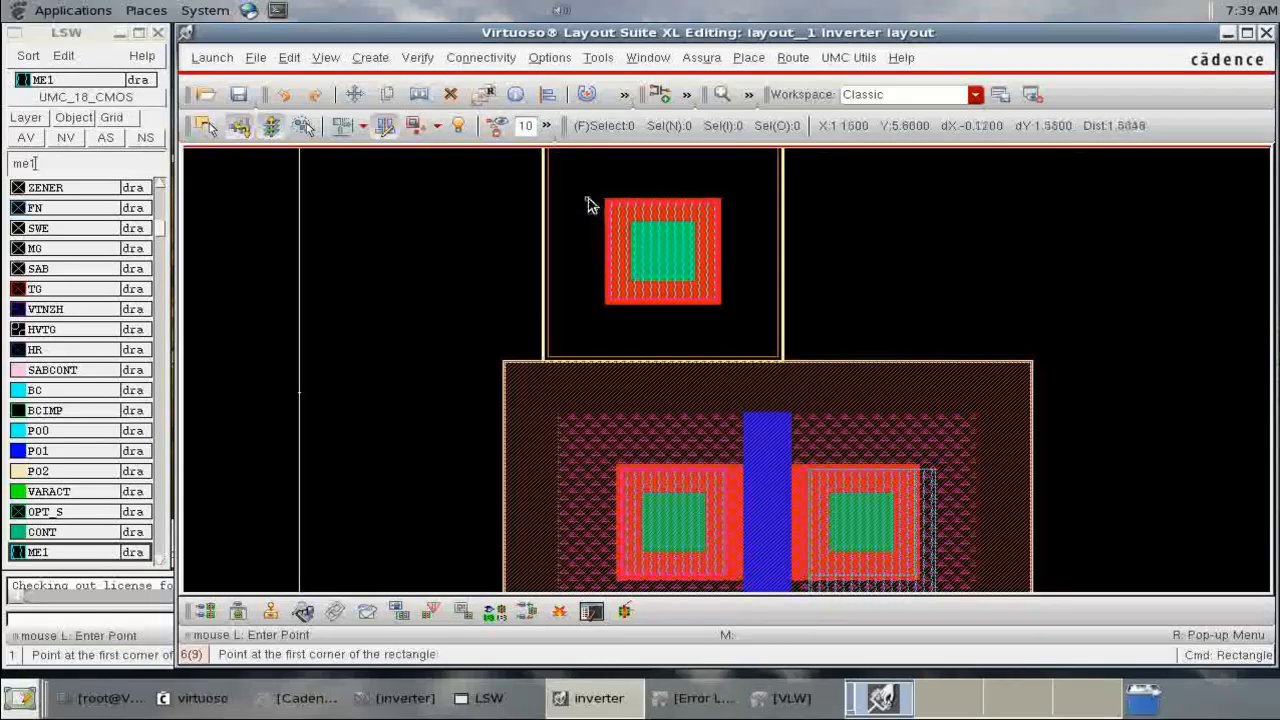
left_click(594, 191)
scroll(722, 432, "down", 1)
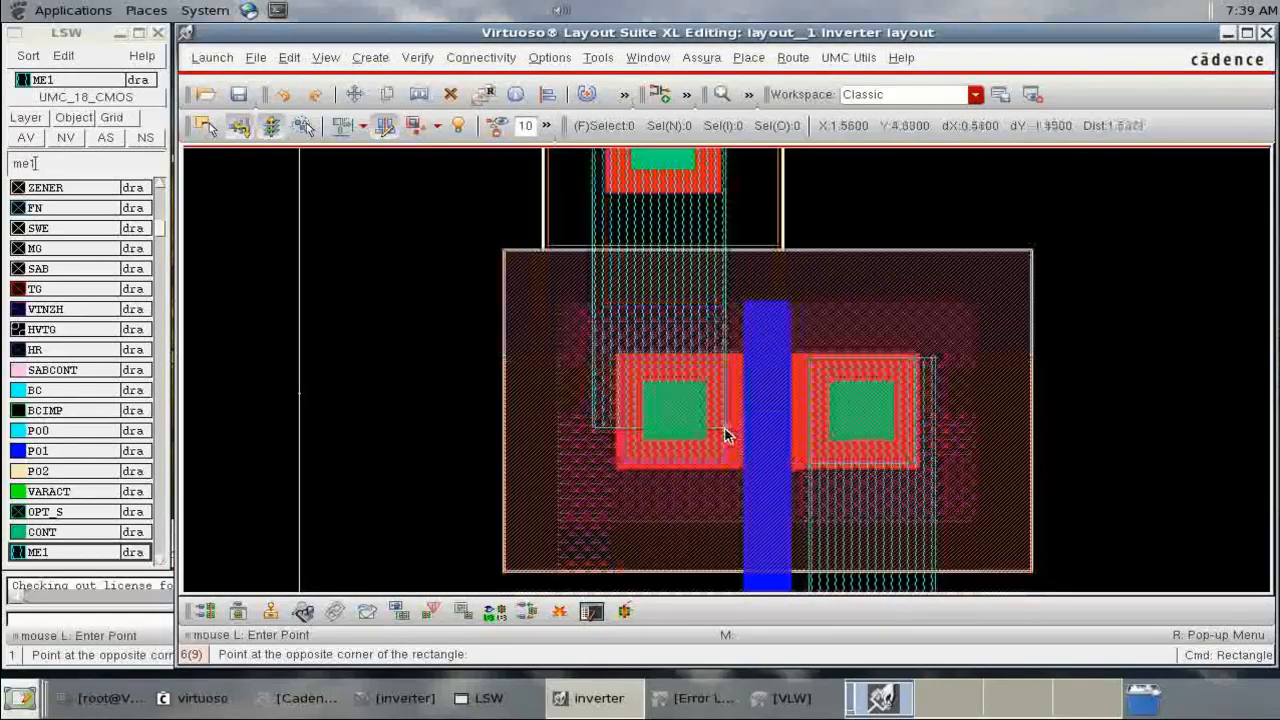
left_click(730, 480)
key("Escape")
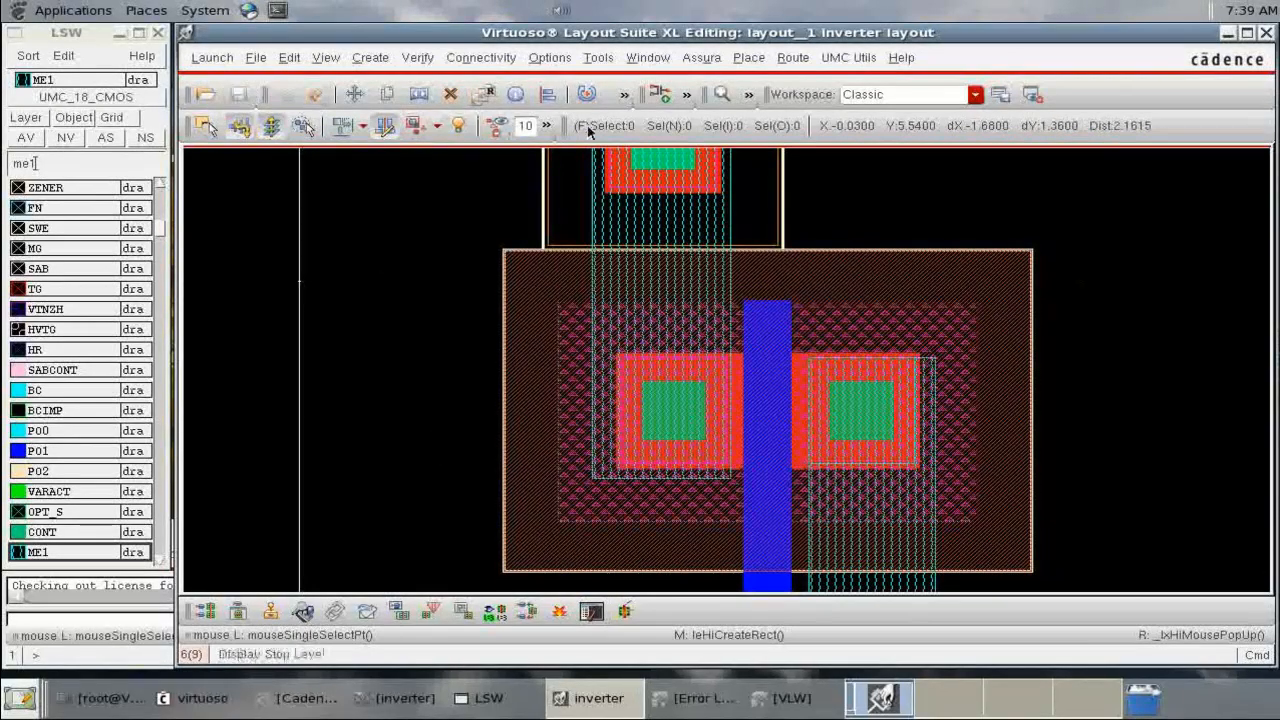
Rerun the Assura DRC on the inverter layout, stopping the view of the current job, and view the new results.
left_click(713, 60)
left_click(730, 179)
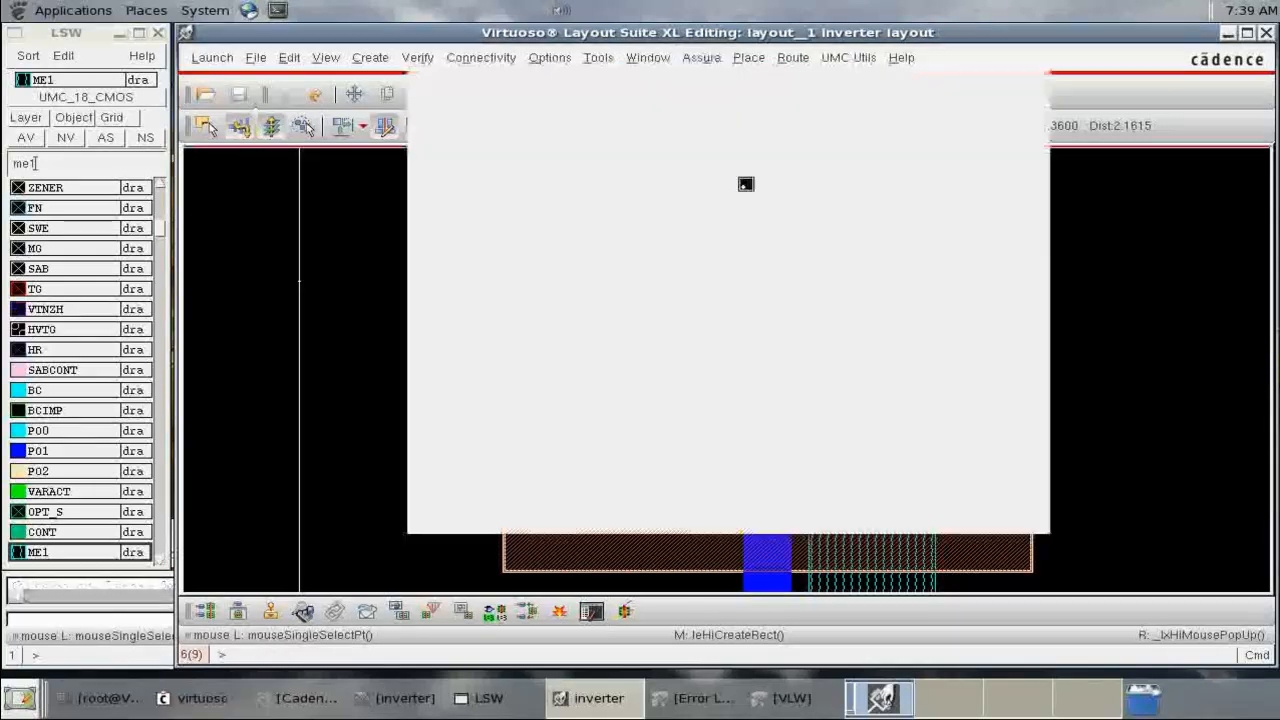
left_click(521, 524)
left_click(585, 377)
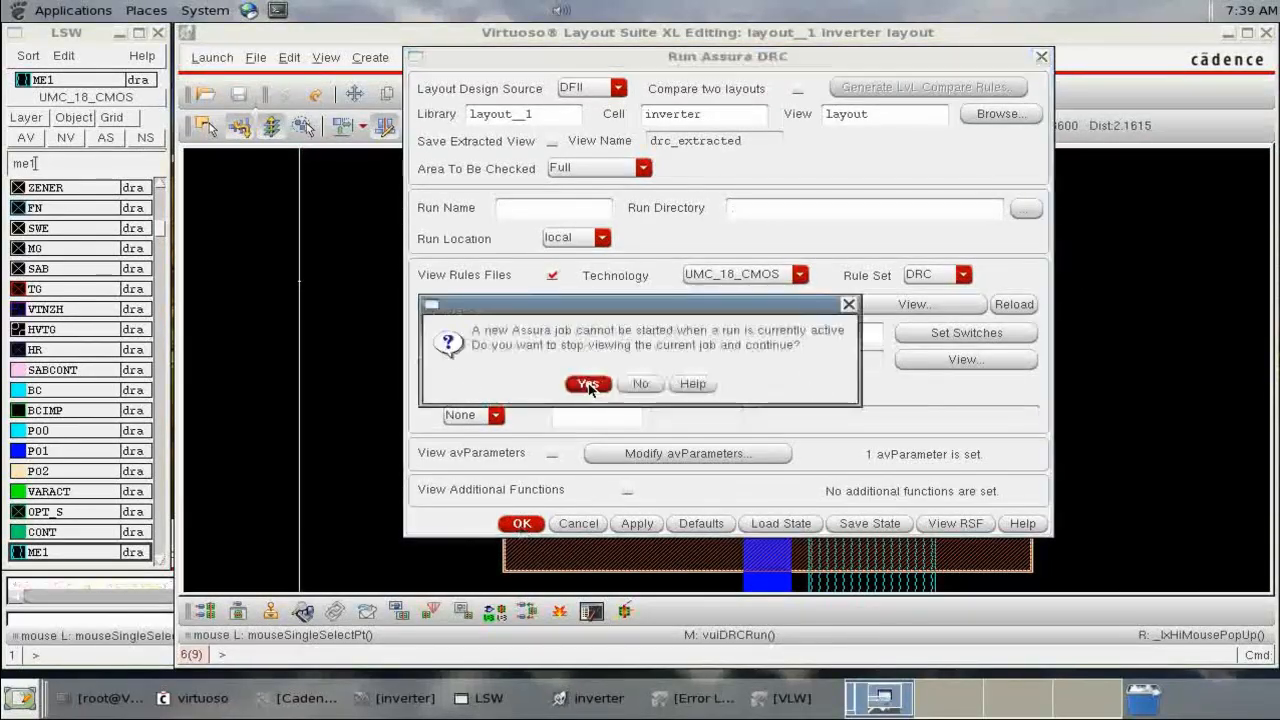
left_click(587, 384)
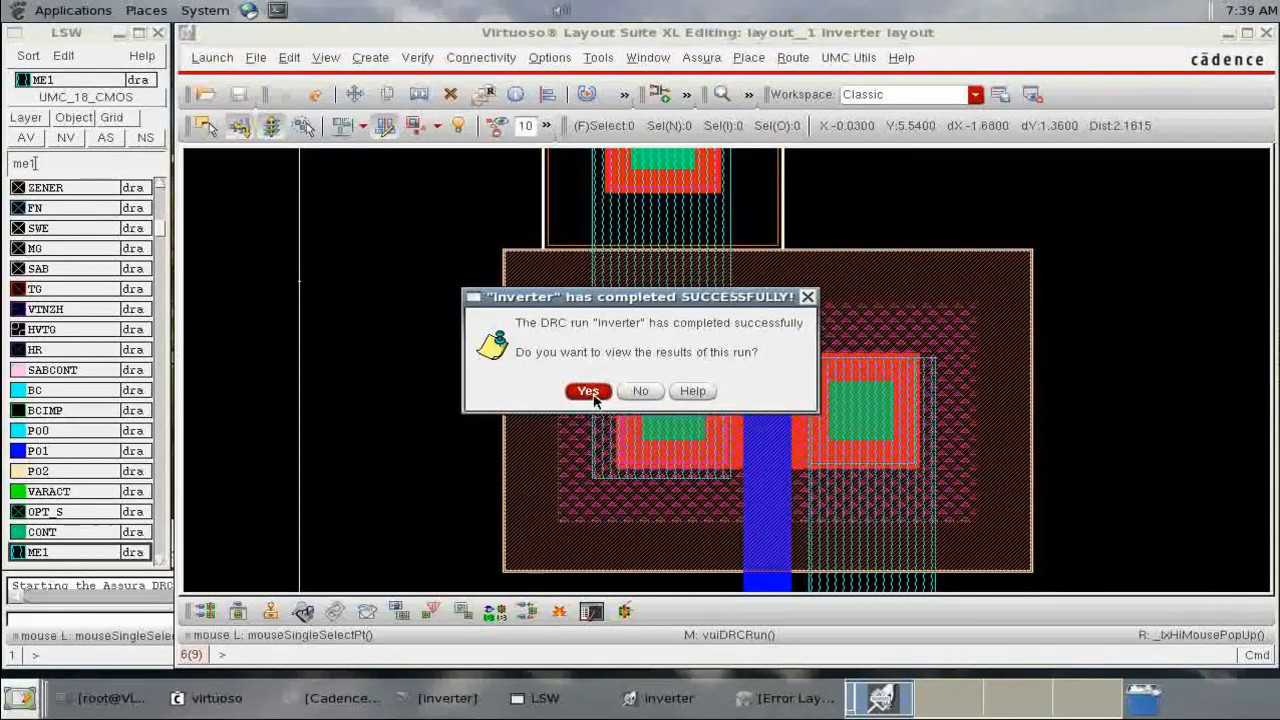
left_click(588, 391)
key("Return")
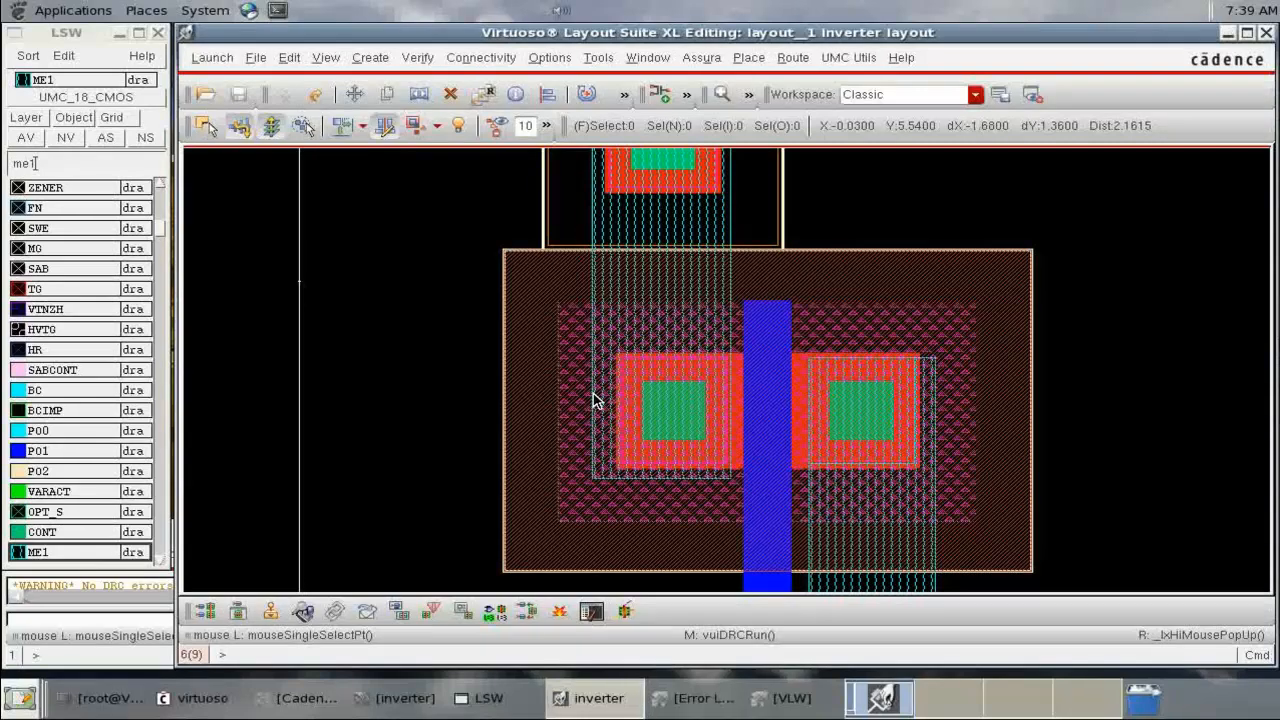
Make PO1 the current drawing layer for extending the gate poly between the two transistors.
key("f")
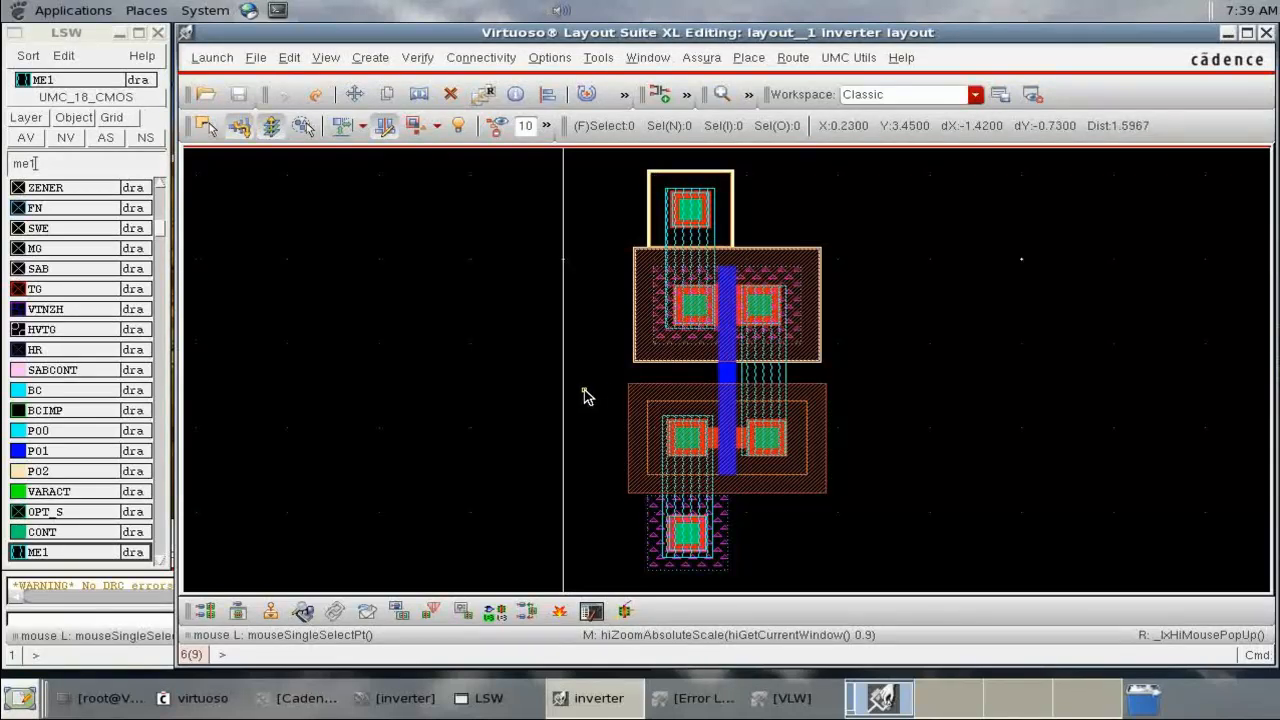
key("z")
left_click(694, 343)
left_click(757, 405)
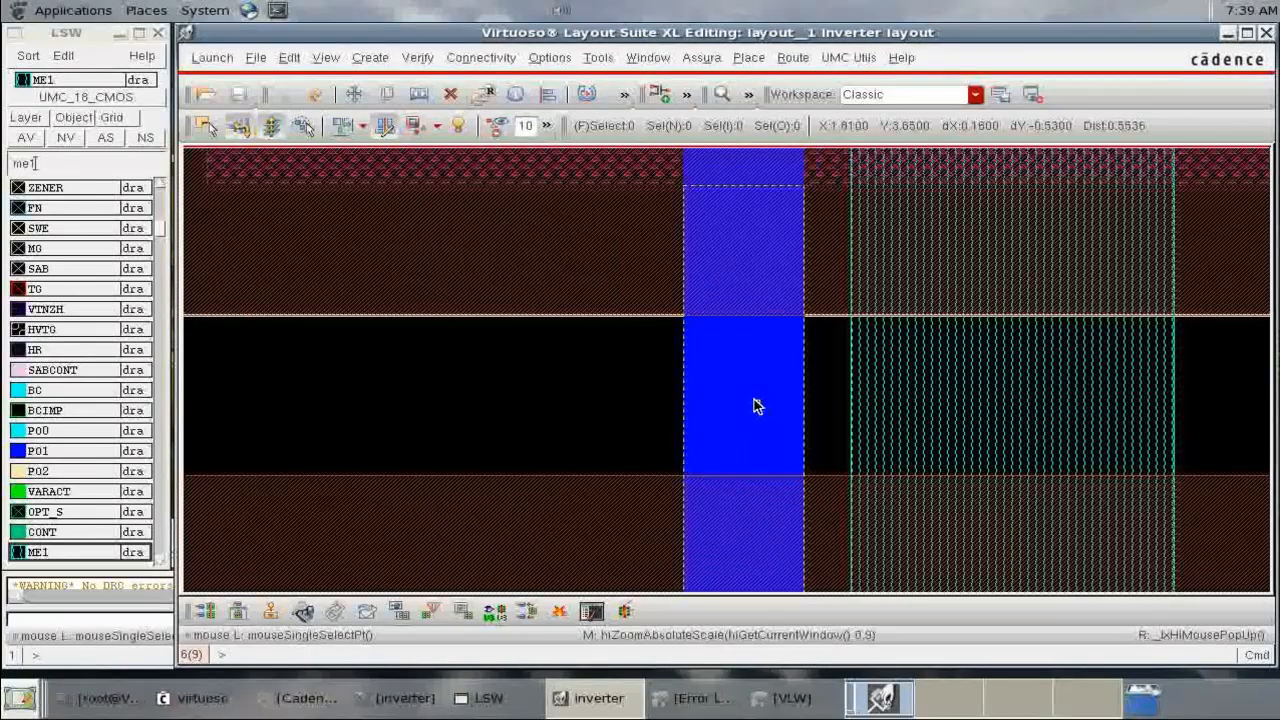
left_click(100, 166)
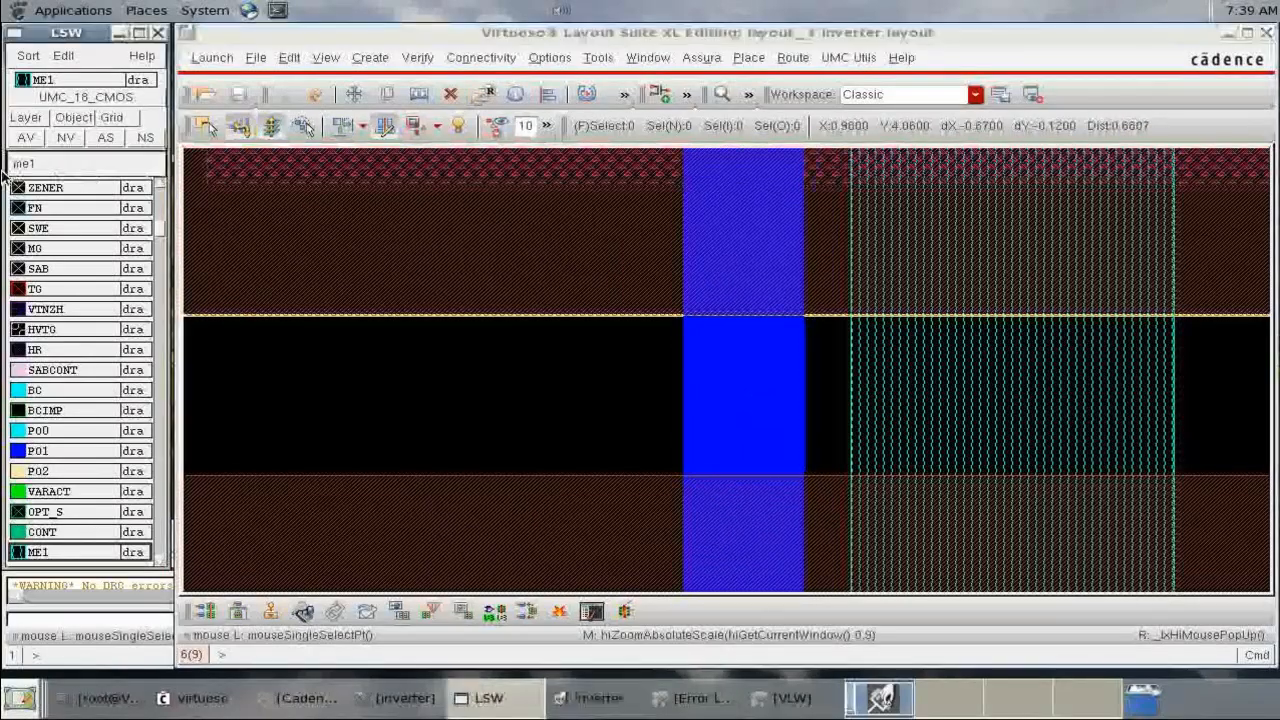
key("BackSpace")
key("BackSpace")
key("BackSpace")
type("po1")
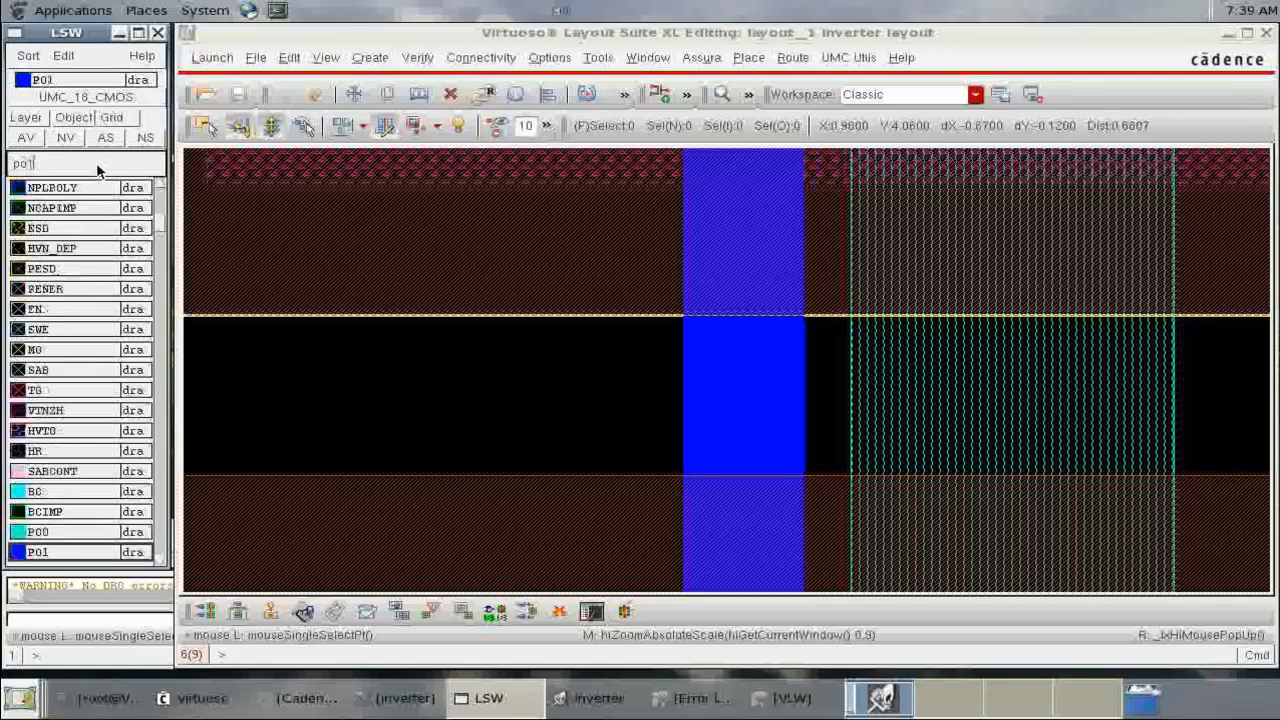
Draw a PO1 rectangle about 0.55 µm by 0.15 µm extending left from the gate poly between the two transistors.
left_click(682, 358)
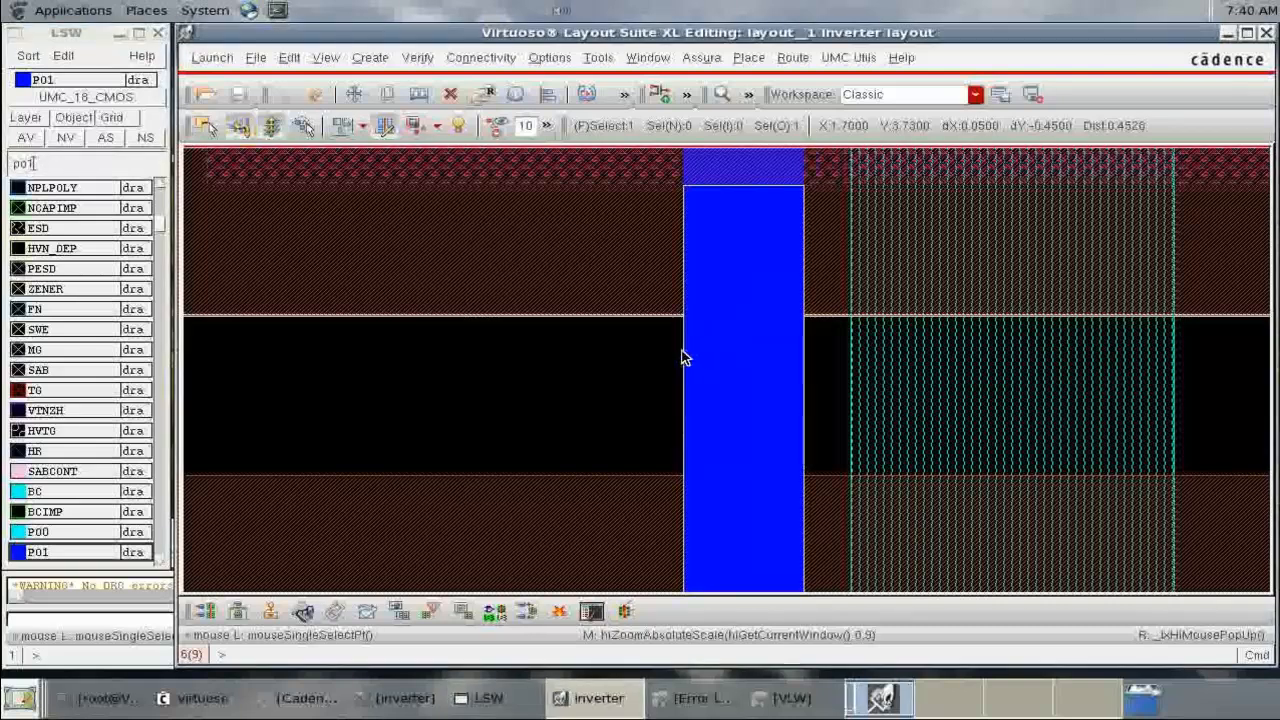
key("r")
left_click(684, 352)
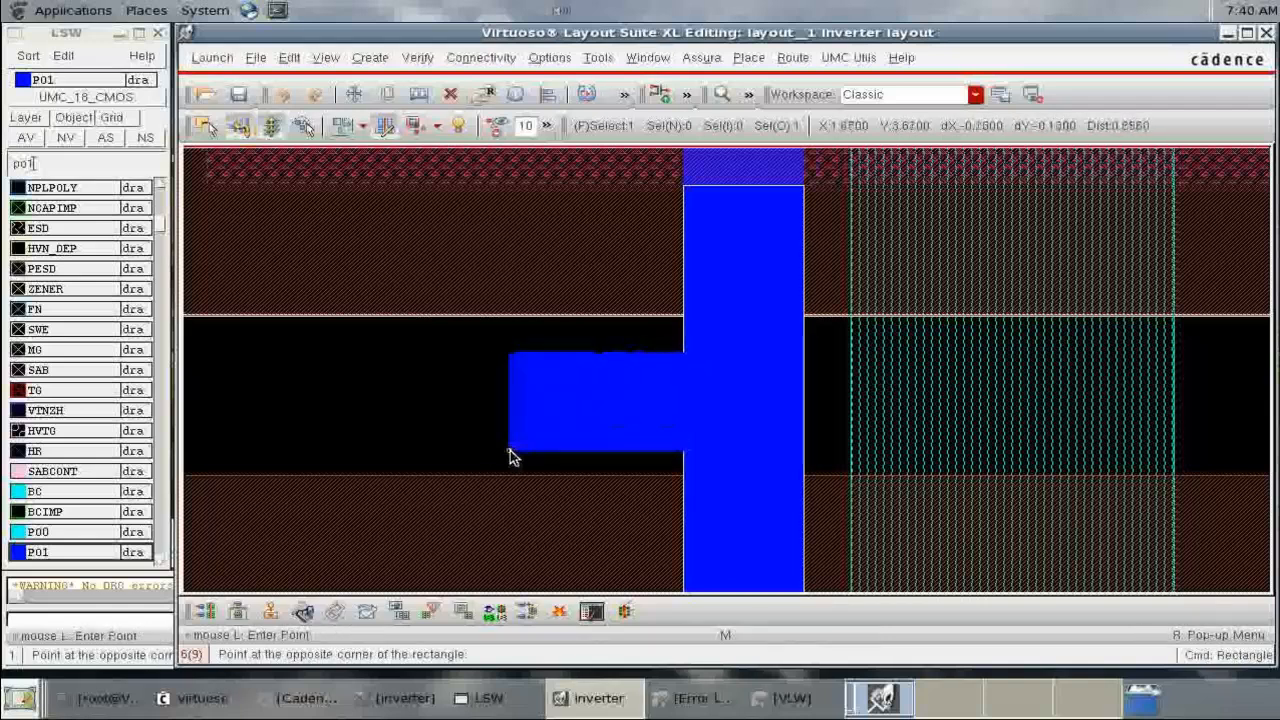
key("f")
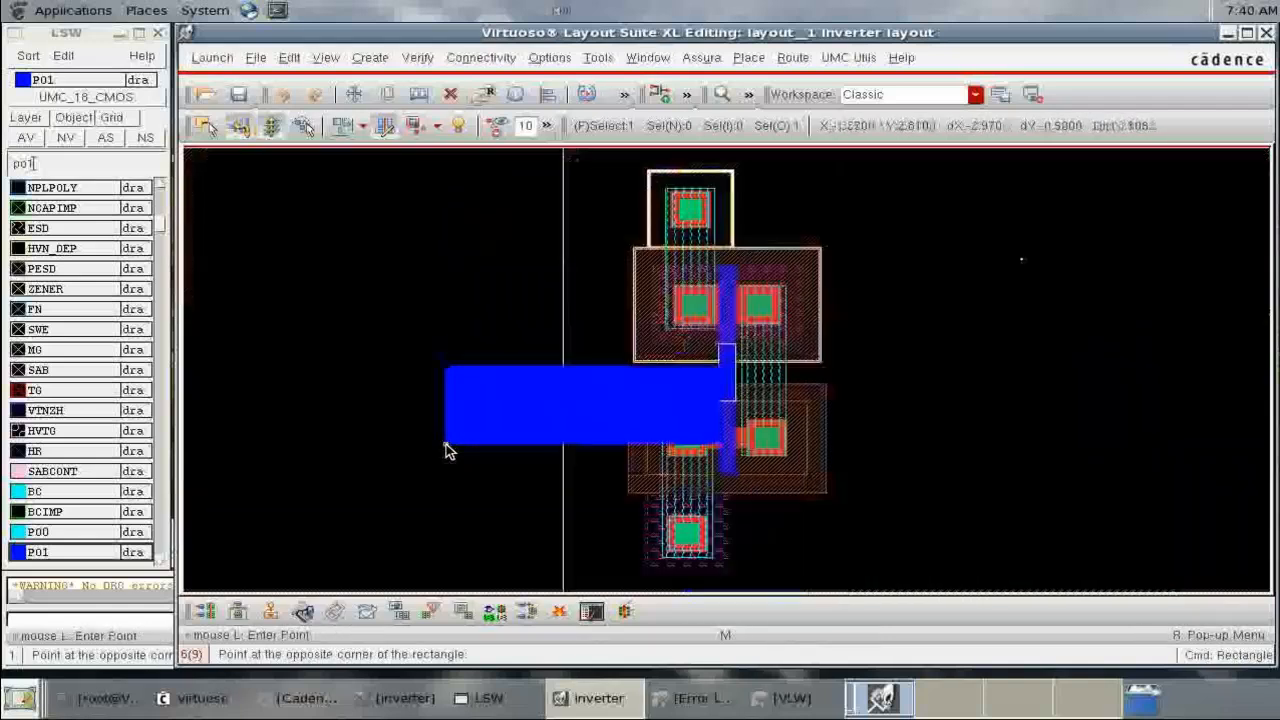
right_click_drag(616, 334, 788, 411)
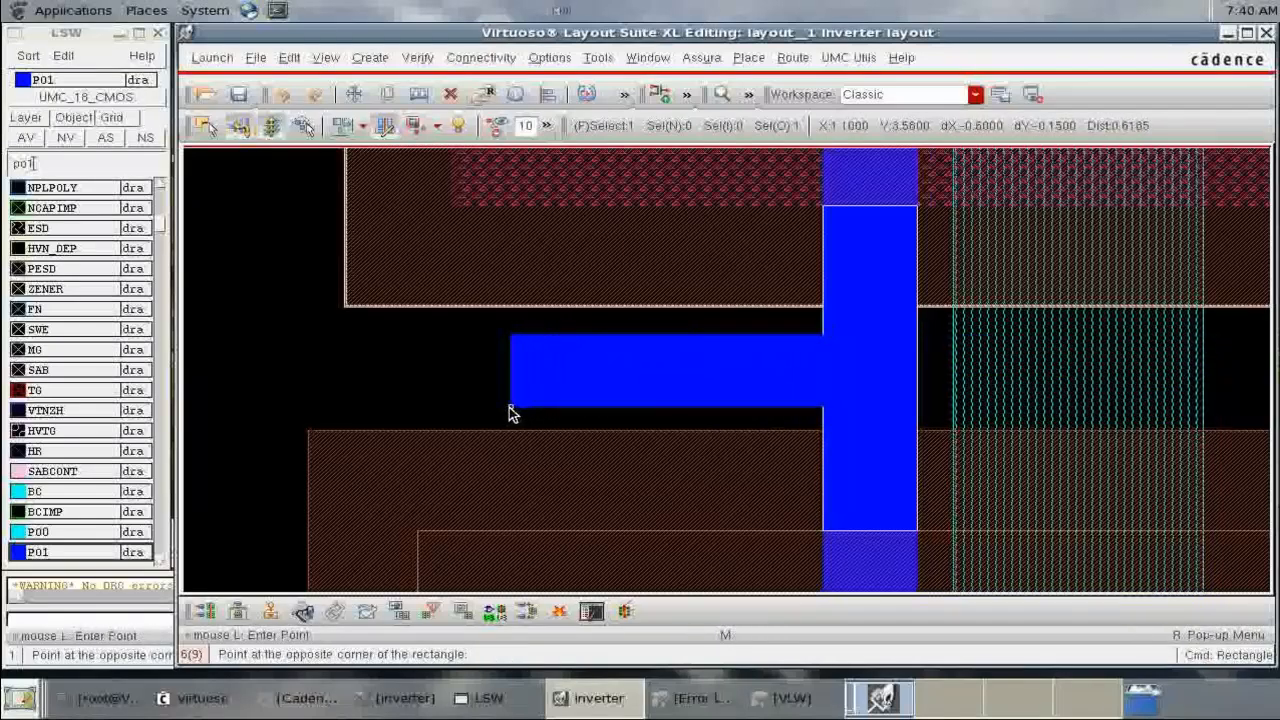
left_click(537, 407)
key("Escape")
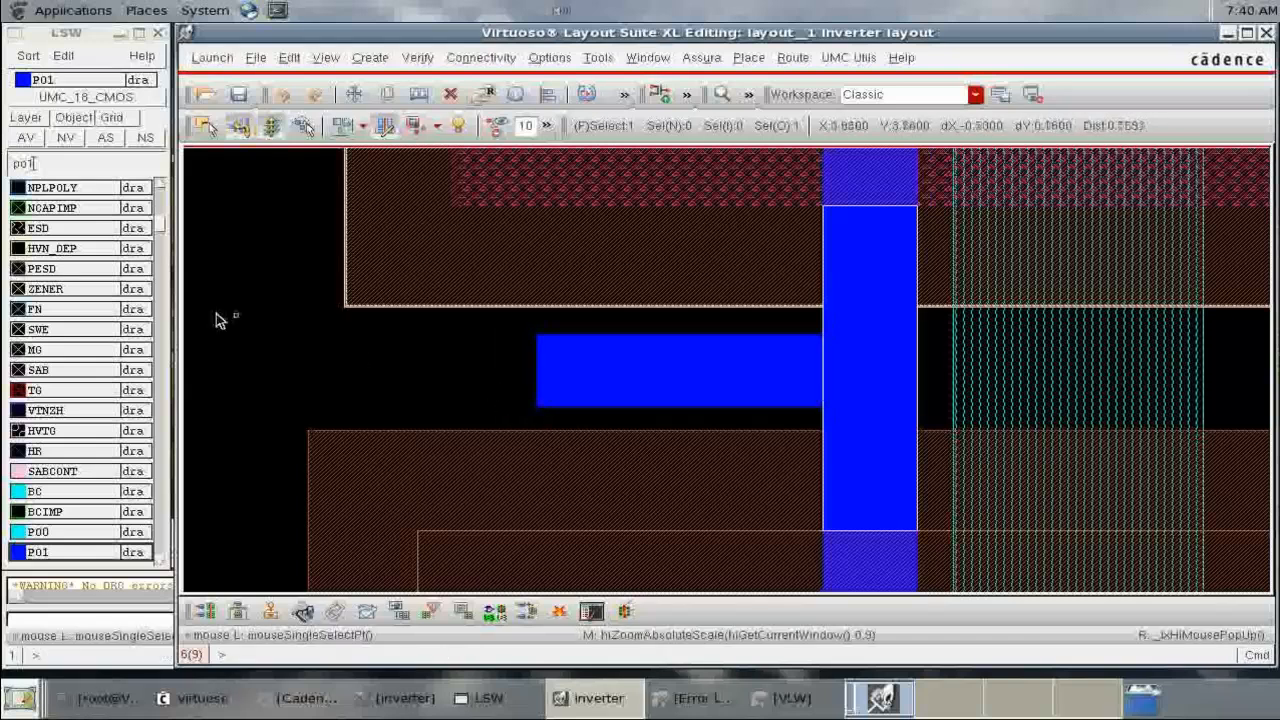
Draw an ME1 rectangle about 0.63 µm by 0.19 µm overlapping the left end of the poly gate extension.
left_click(56, 163)
key("BackSpace")
key("BackSpace")
key("BackSpace")
type("me1")
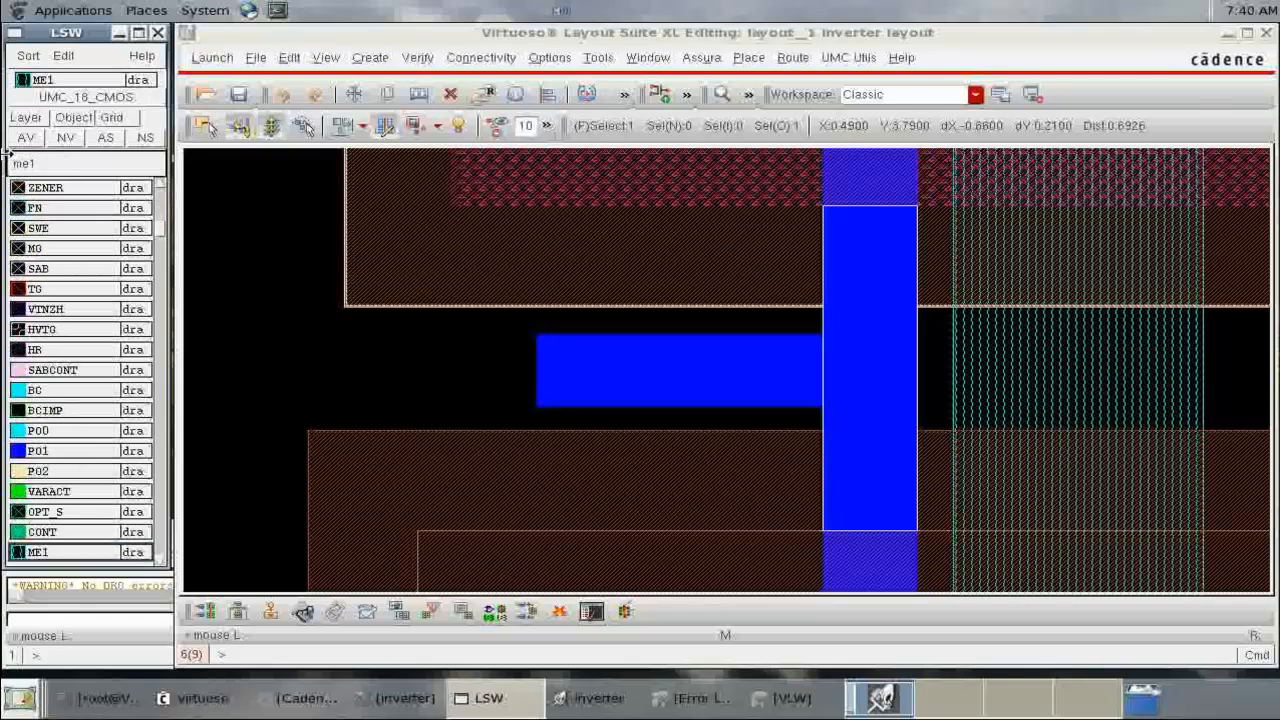
left_click(388, 95)
left_click(588, 345)
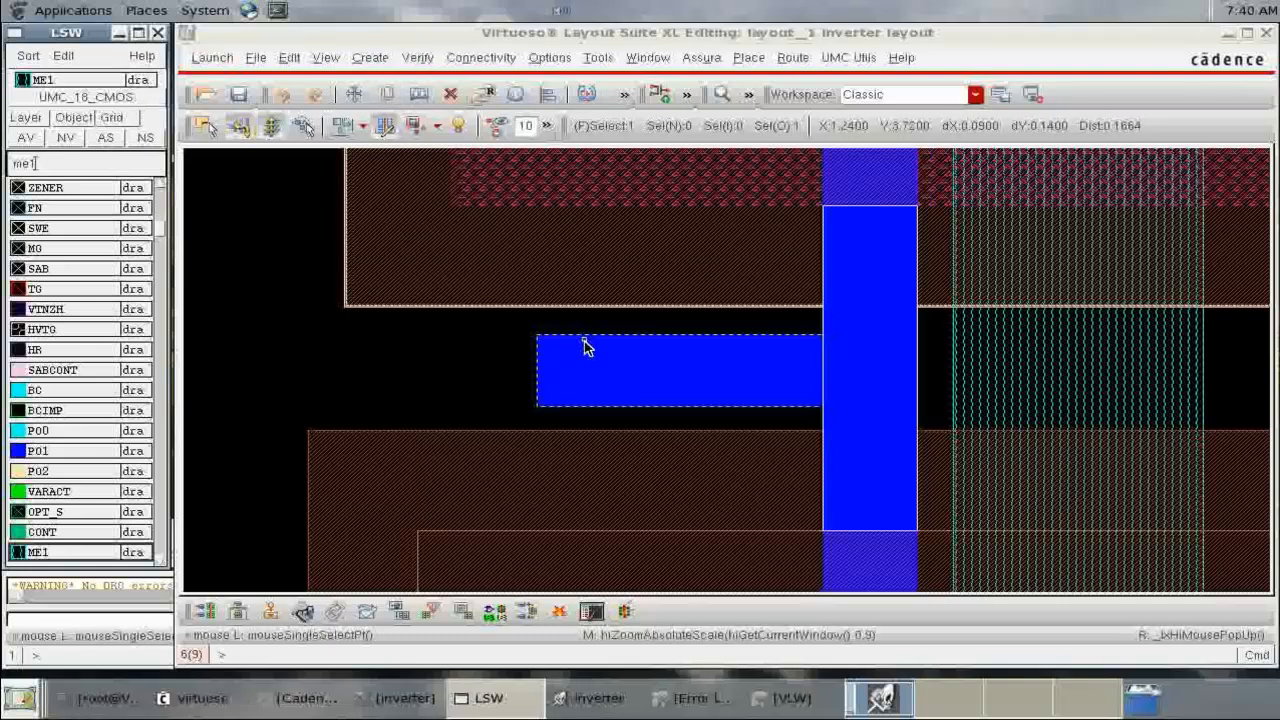
left_click(642, 335)
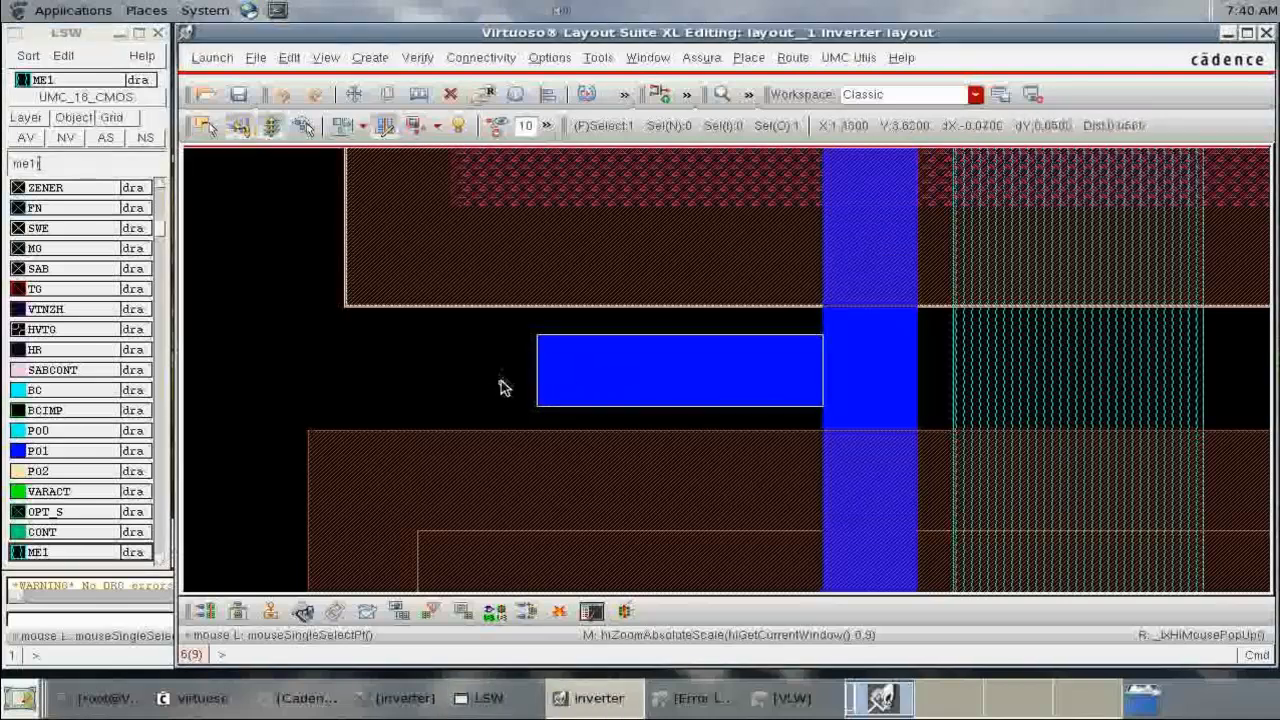
key("r")
left_click(629, 327)
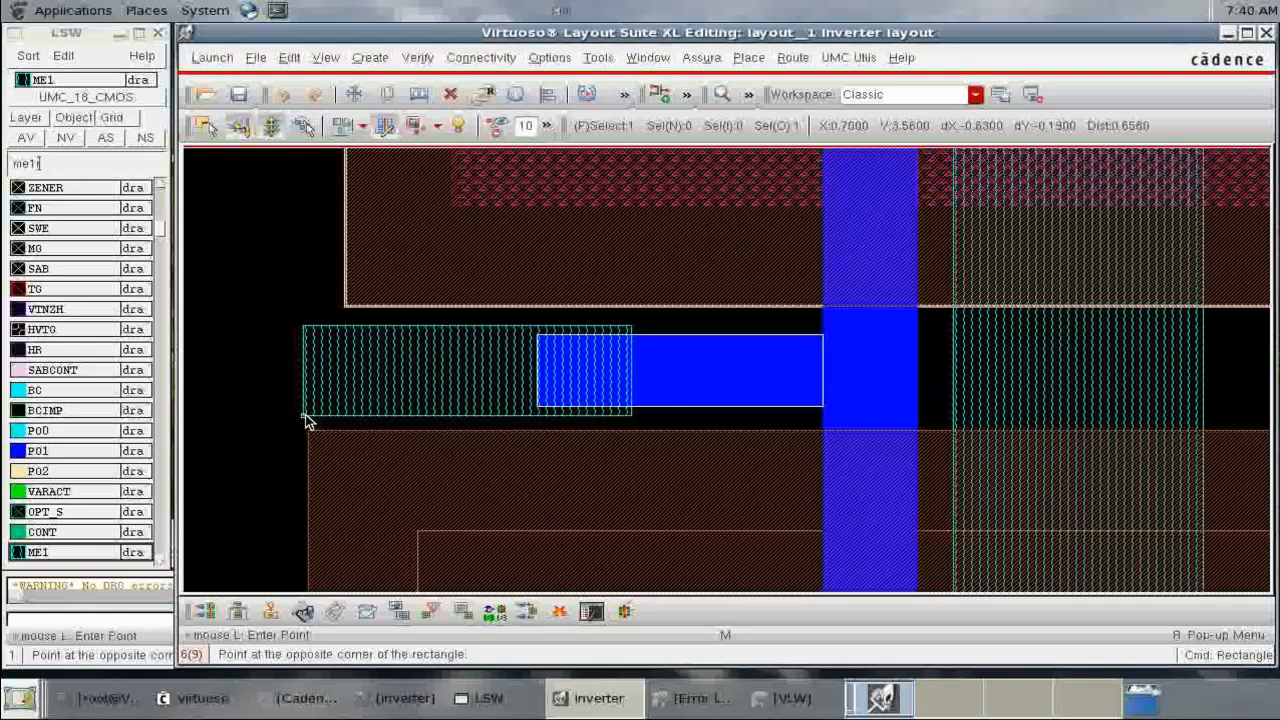
left_click(304, 416)
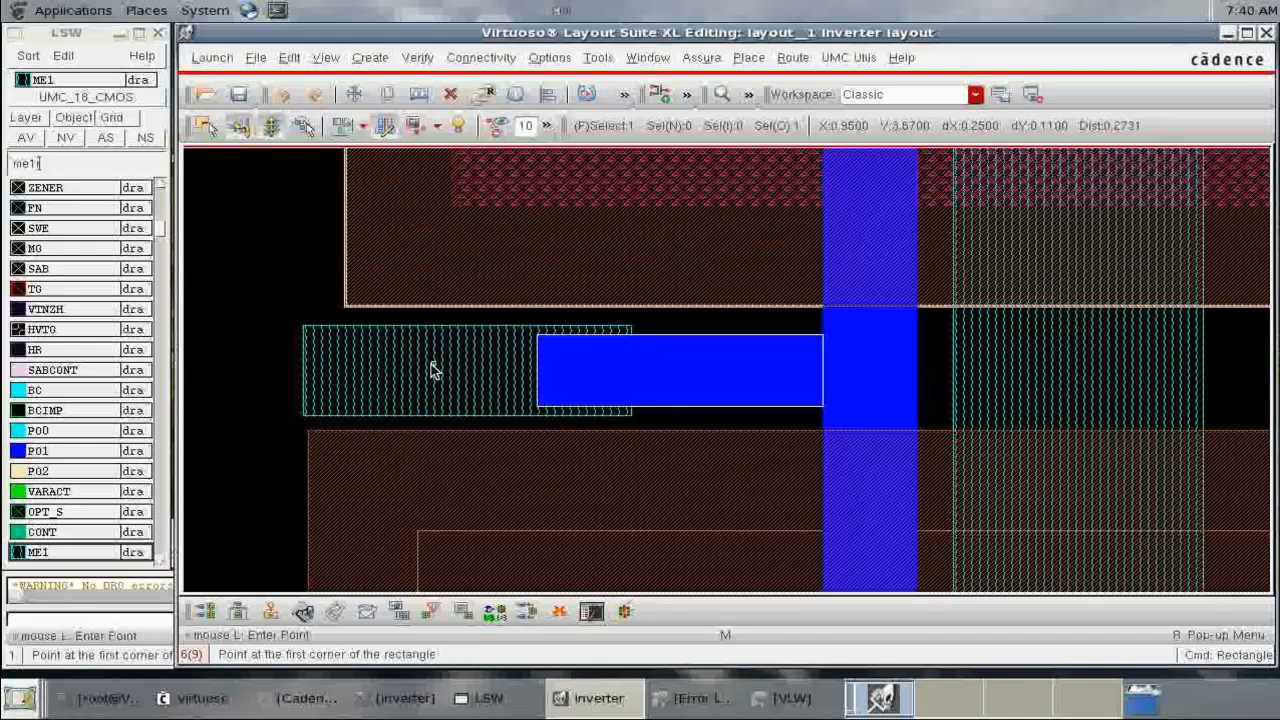
key("Escape")
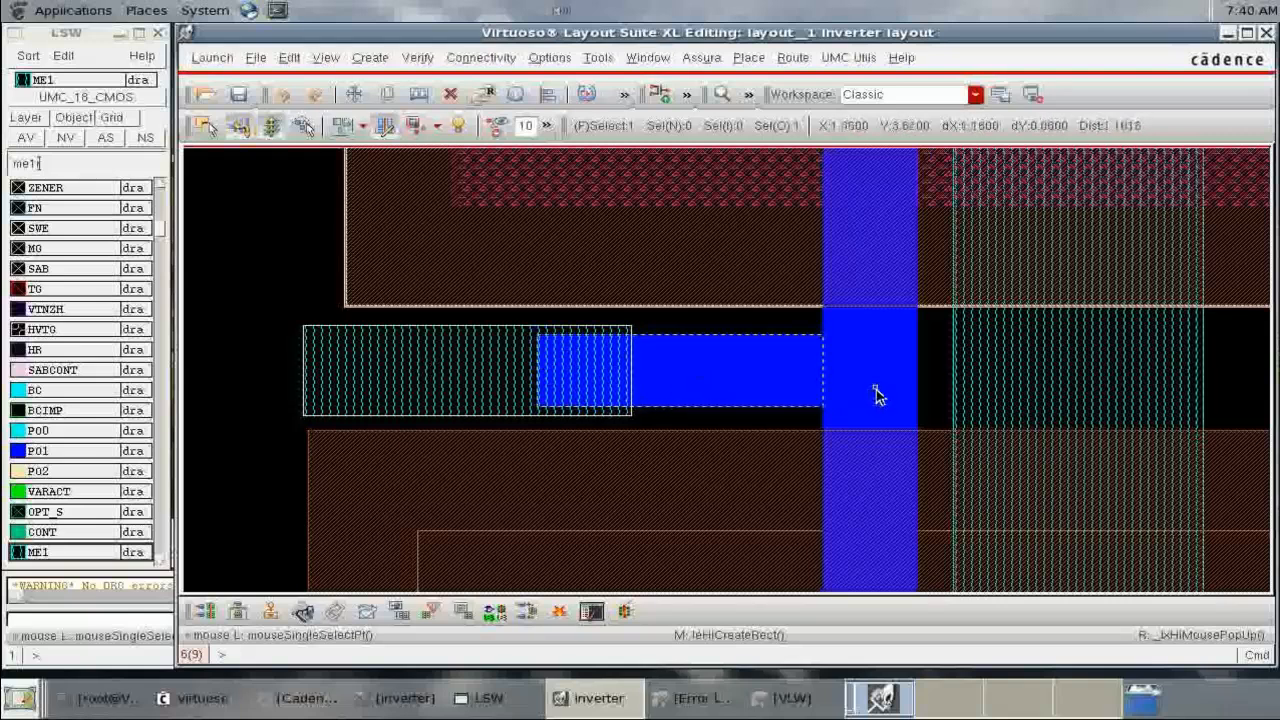
left_click(370, 57)
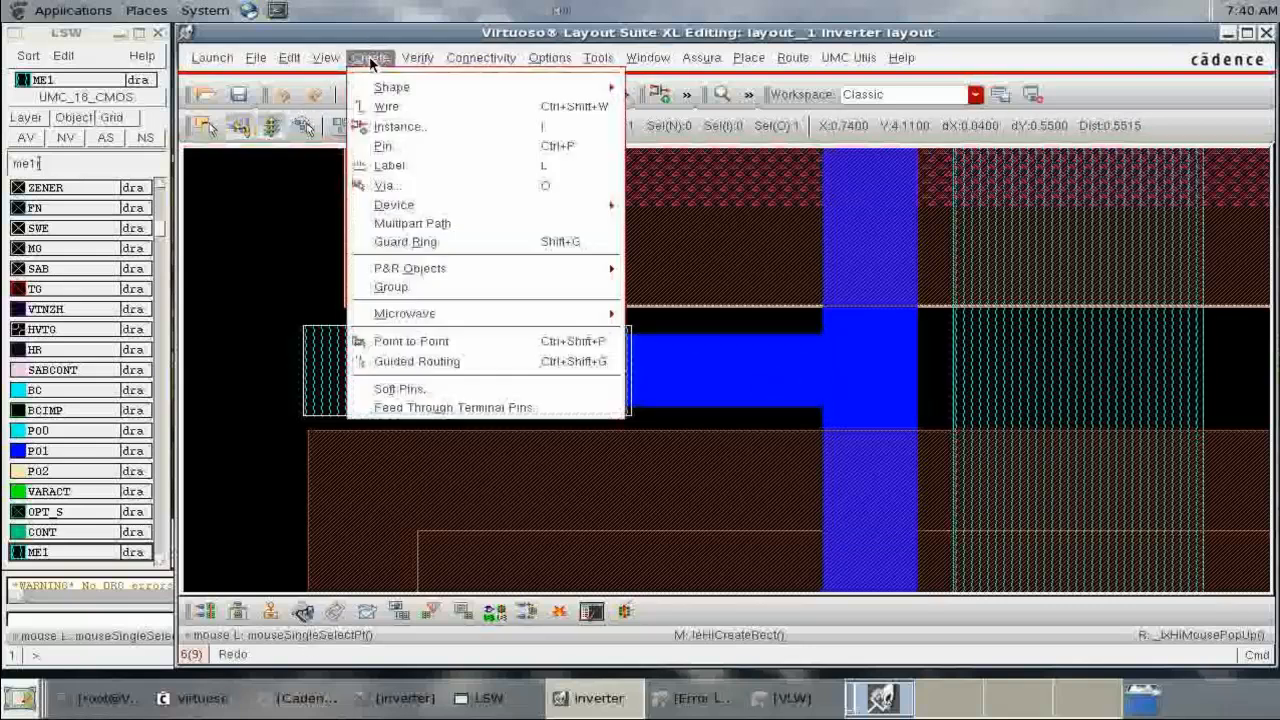
left_click(390, 186)
left_click(555, 216)
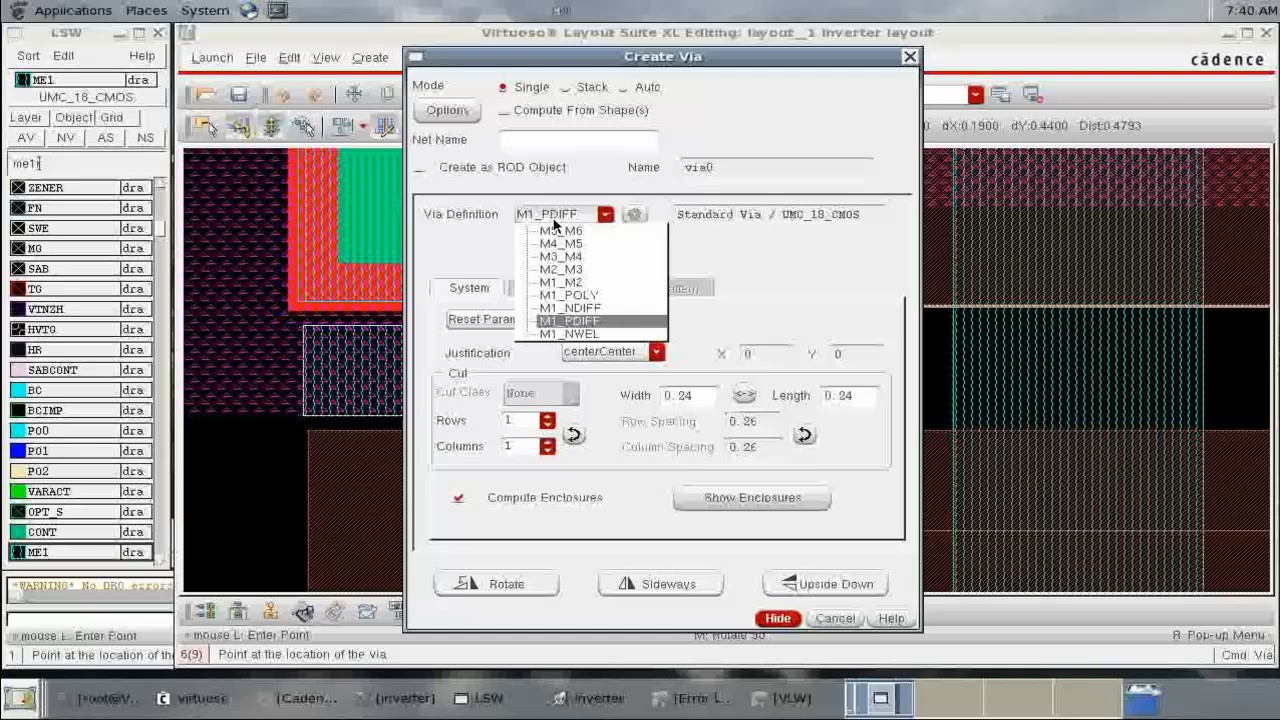
left_click(586, 296)
left_click(777, 618)
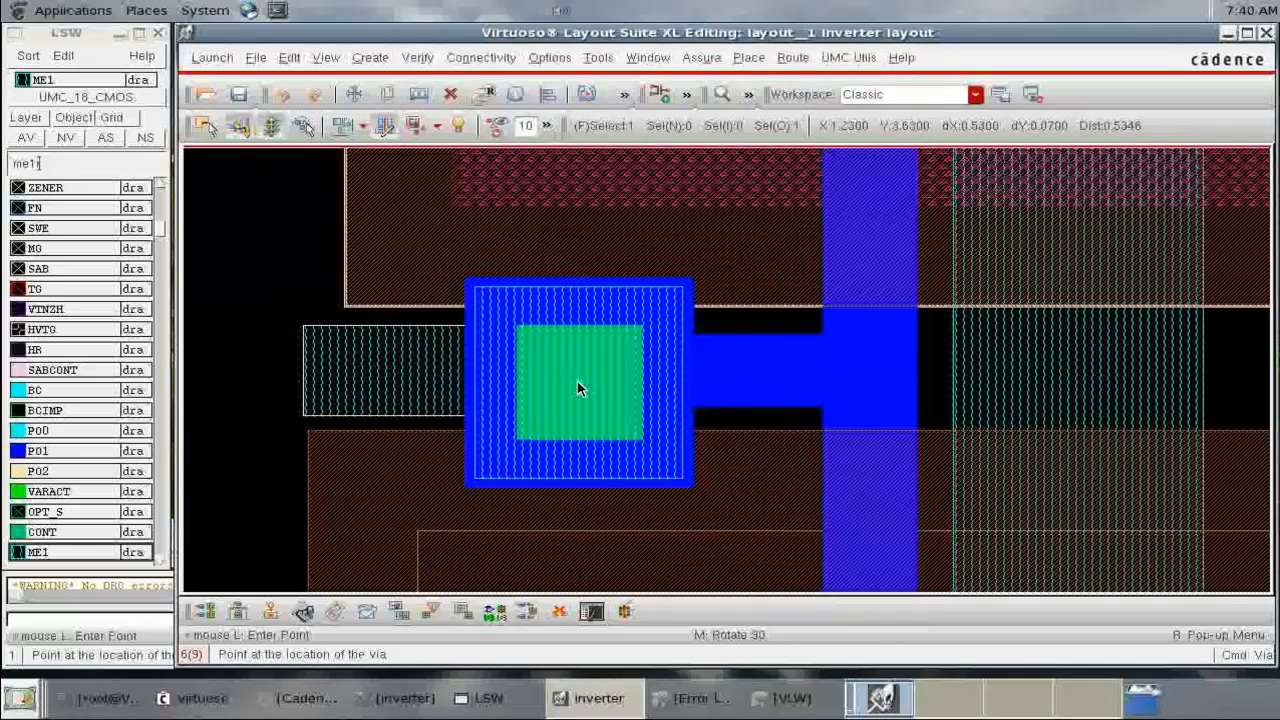
scroll(577, 381, "down", 2)
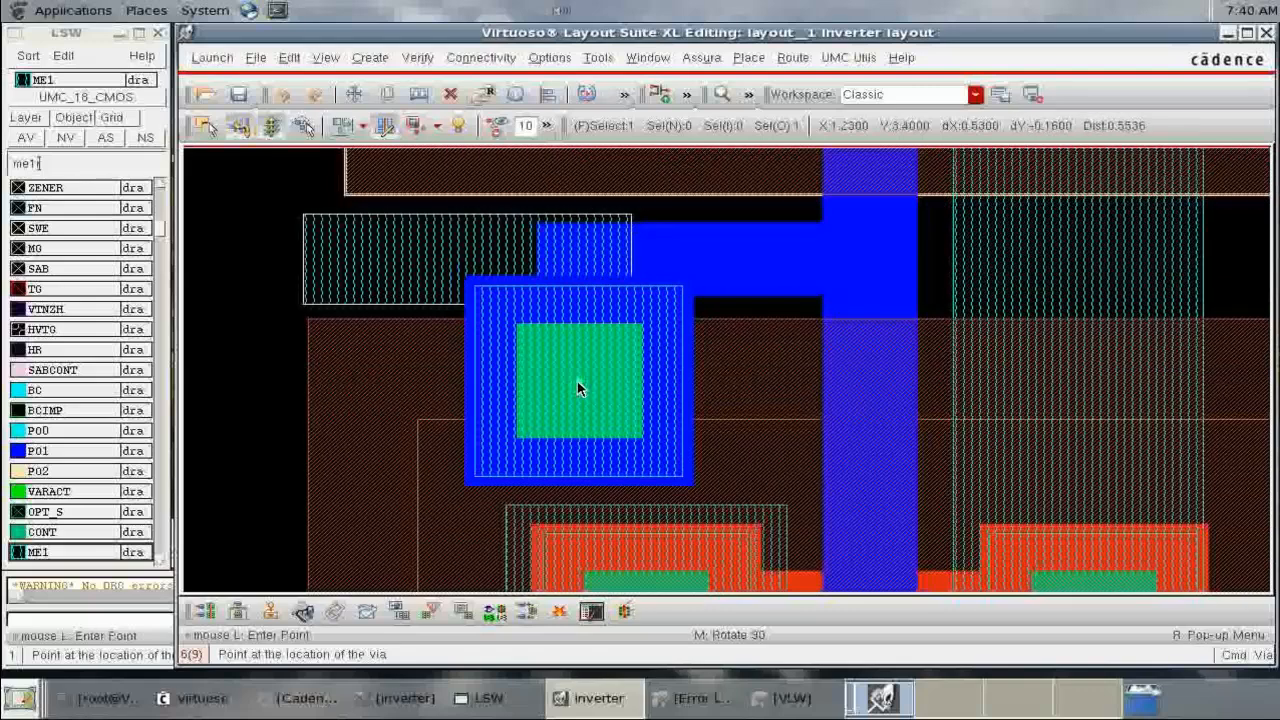
scroll(577, 381, "up", 2)
scroll(577, 388, "up", 2)
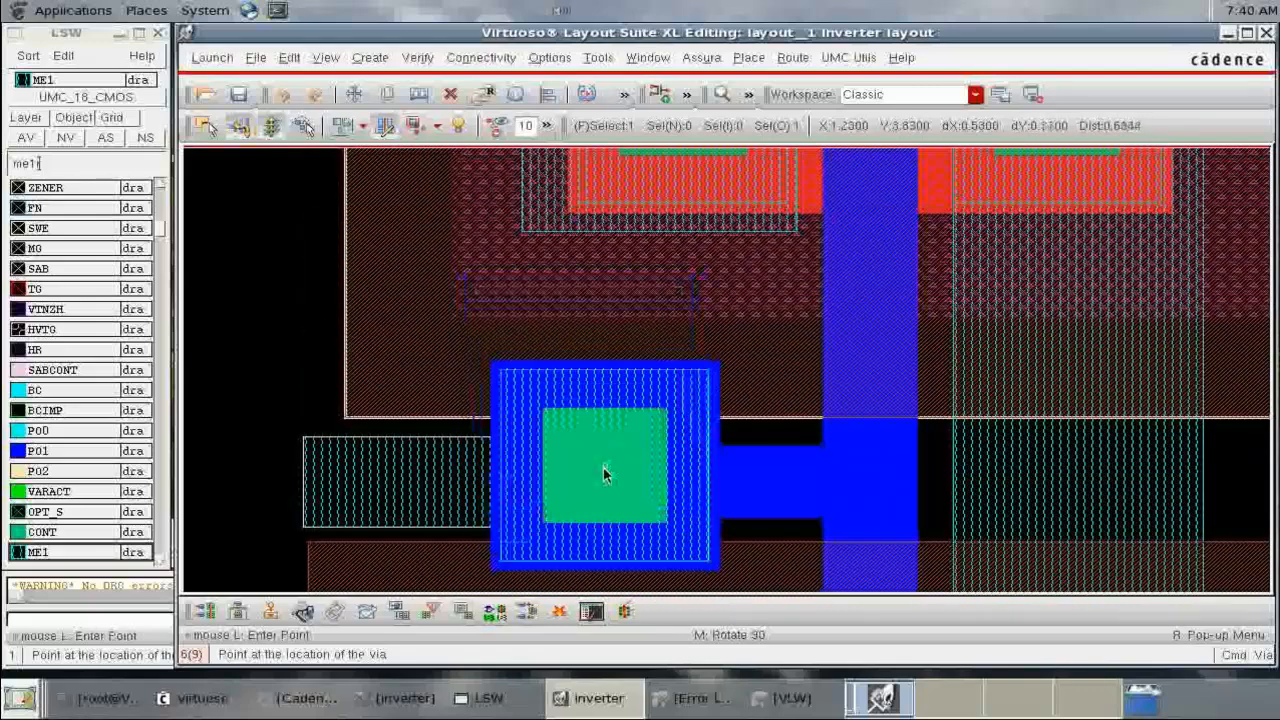
key("Escape")
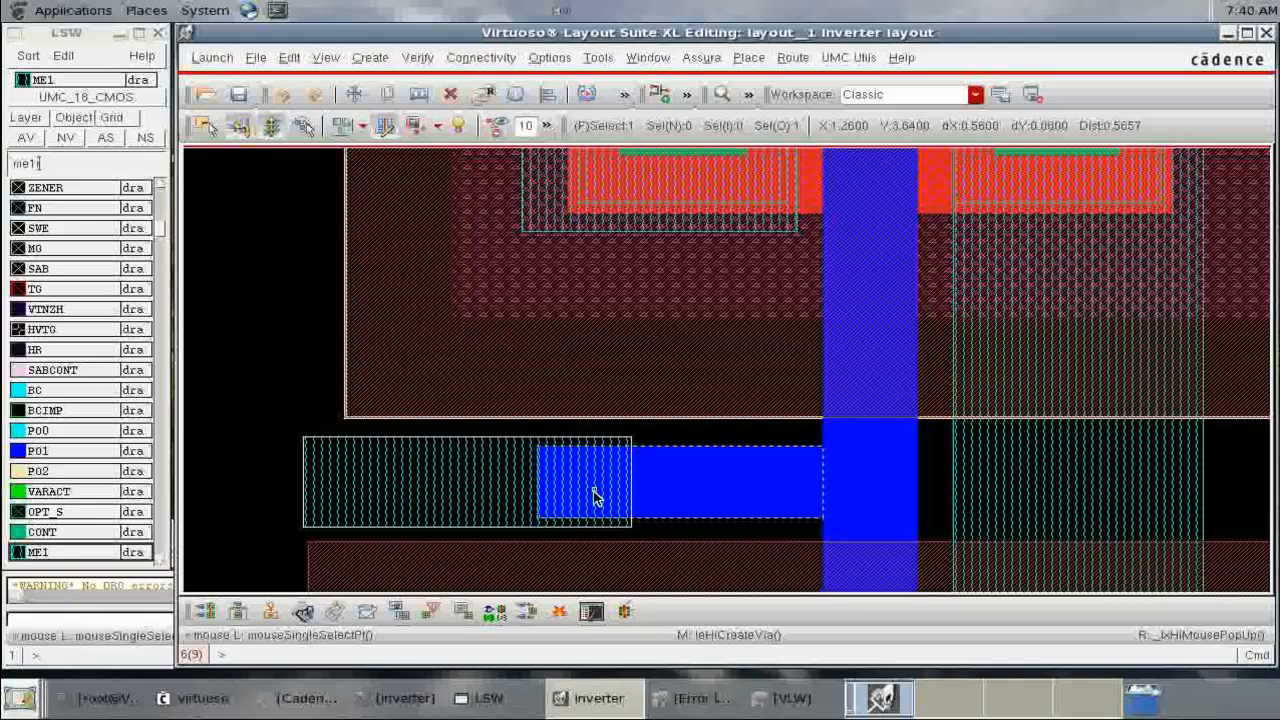
Delete the poly gate extension, its overlapping ME1 rectangle, and the ME1 strip joining the two transistors' drains.
key("f")
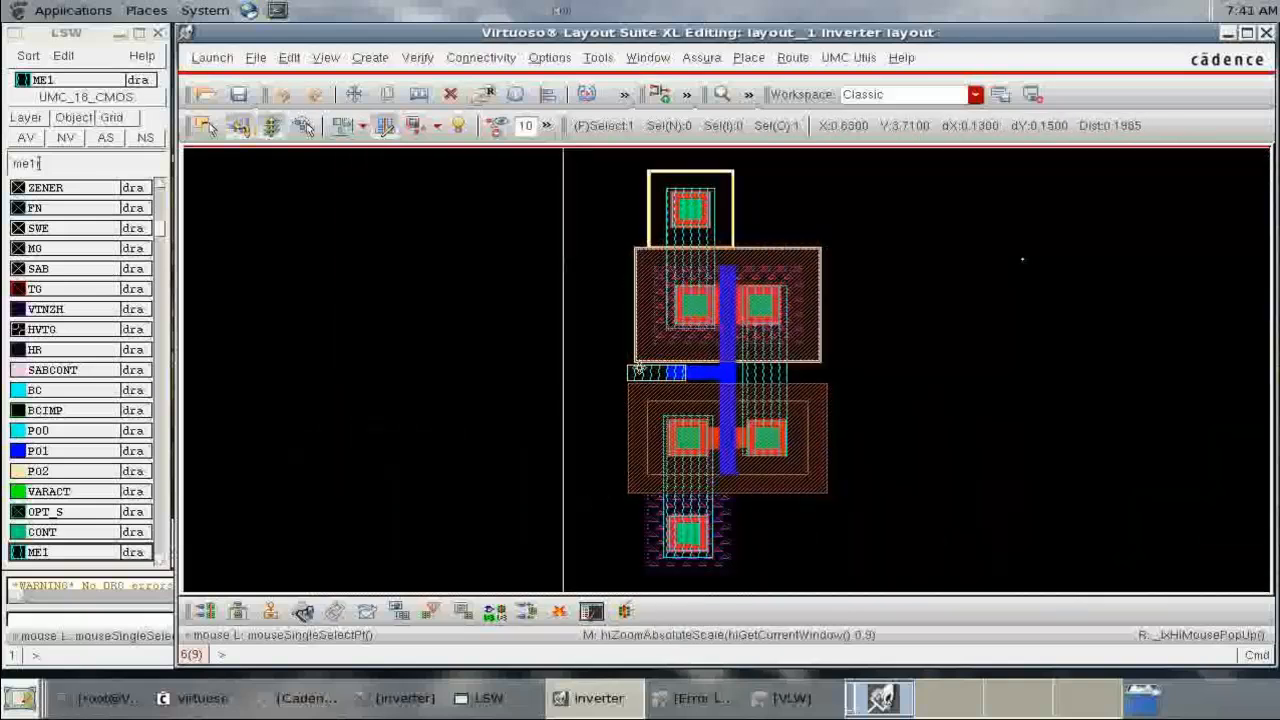
key("Delete")
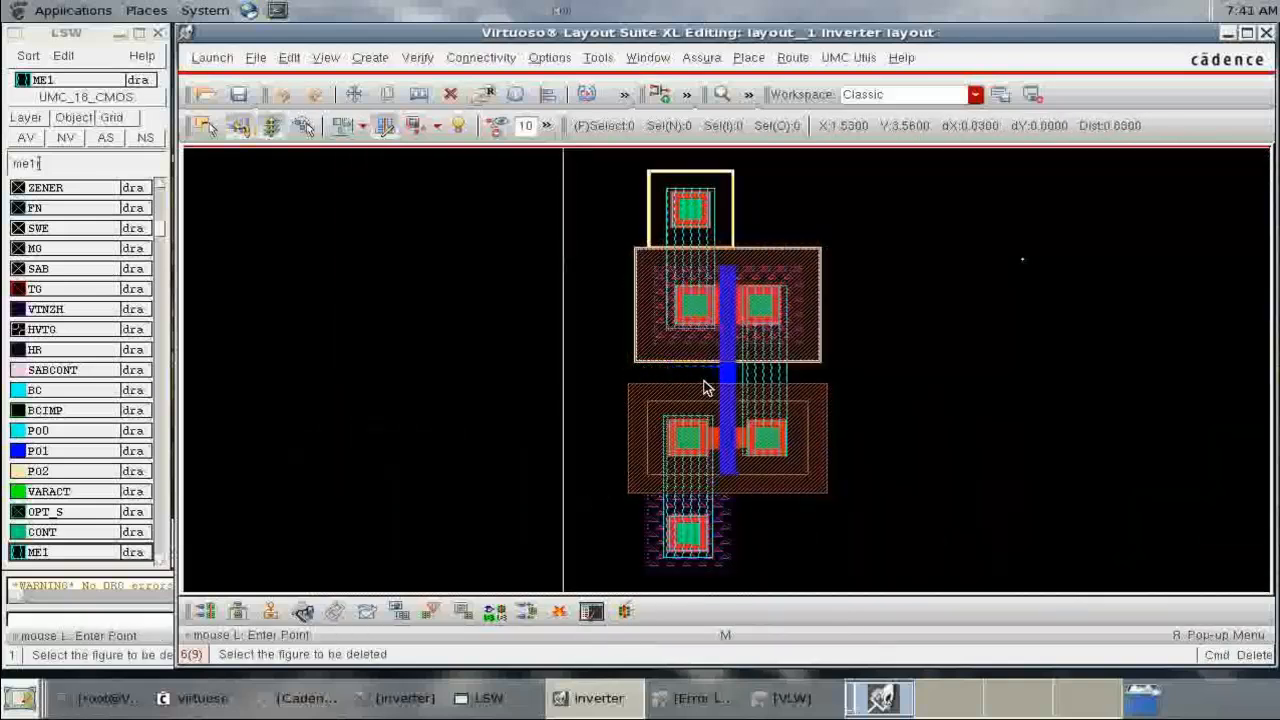
left_click(760, 378)
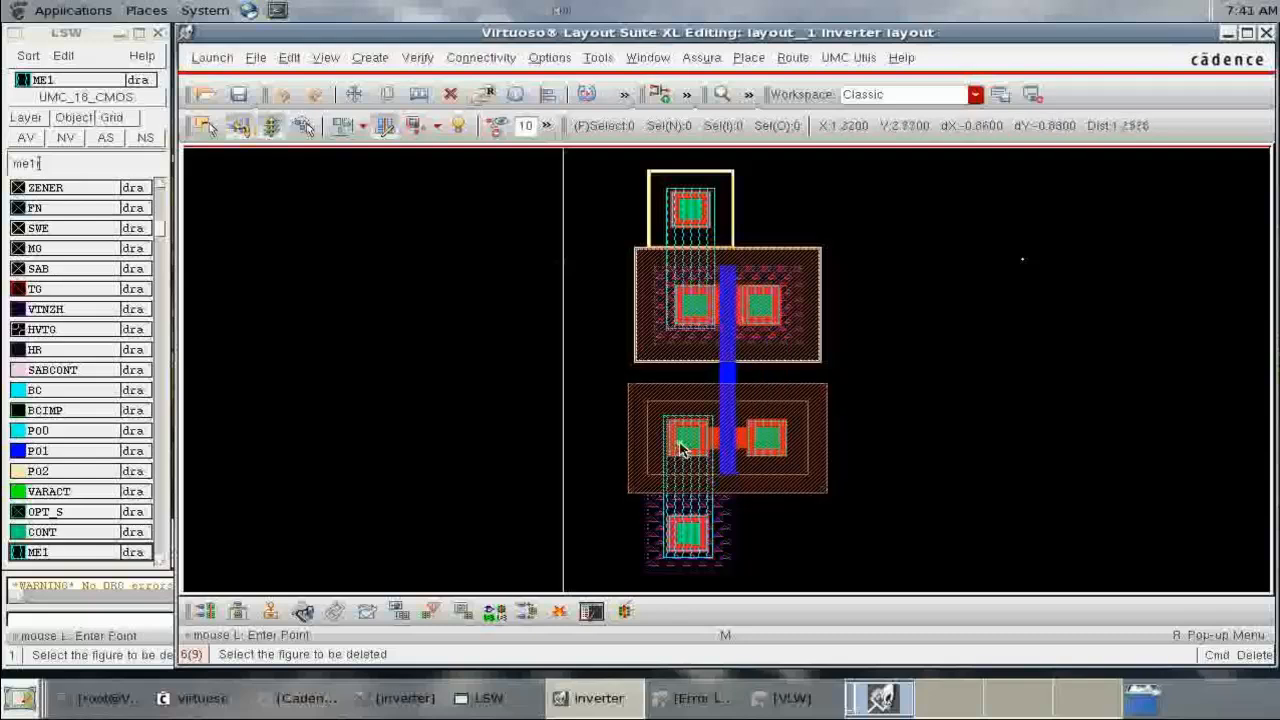
Area-select the lower transistor together with its body contact and the ME1 strip connecting them.
left_click(617, 383)
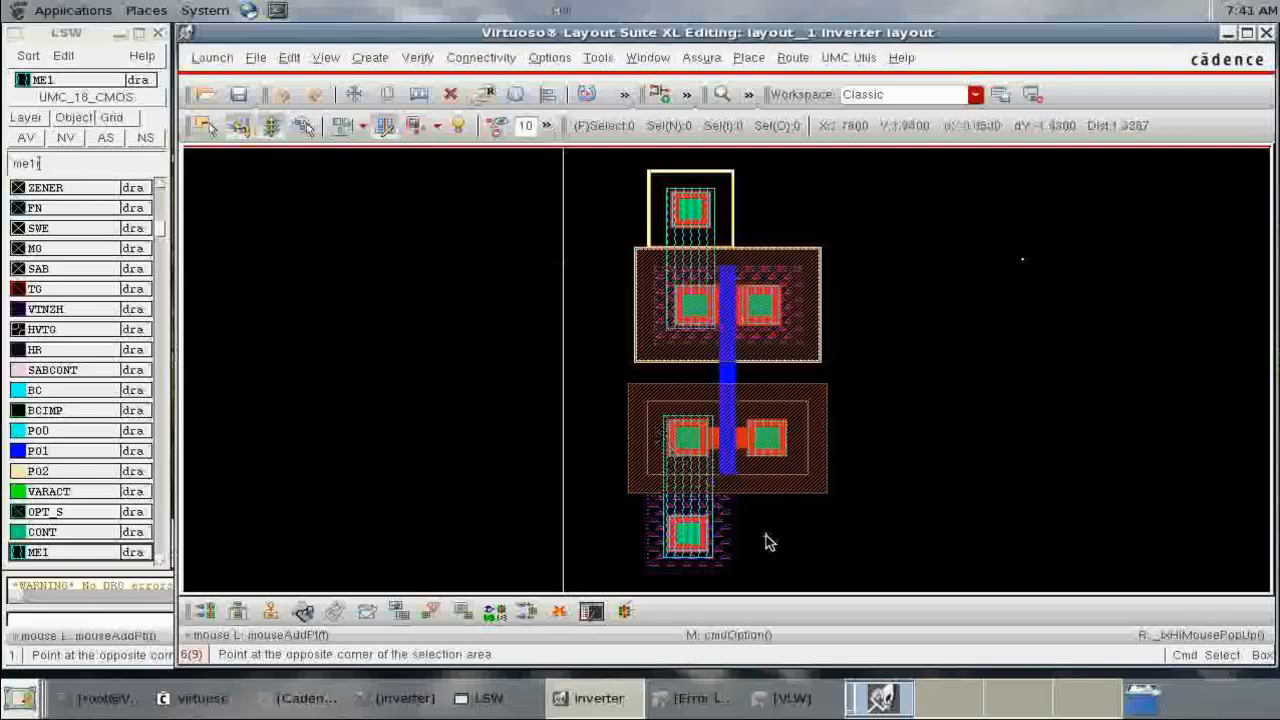
left_click(869, 590)
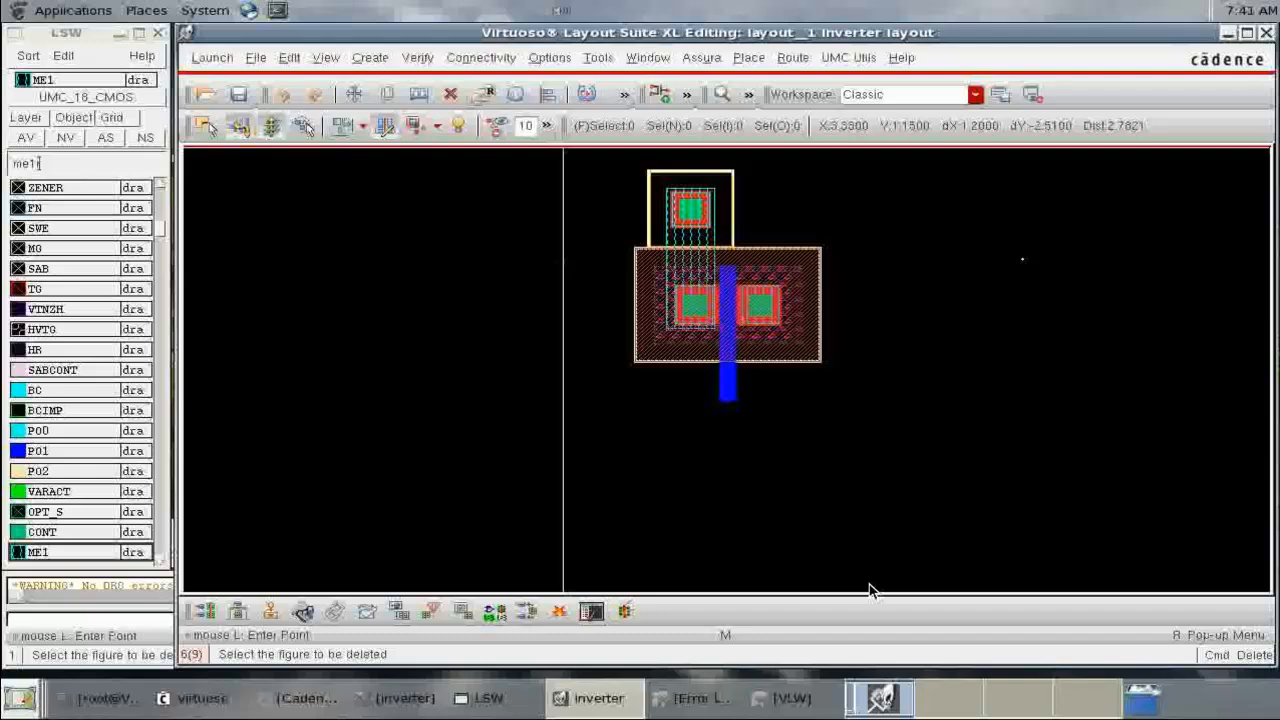
key("u")
scroll(777, 509, "down", 1)
left_click_drag(597, 263, 931, 491)
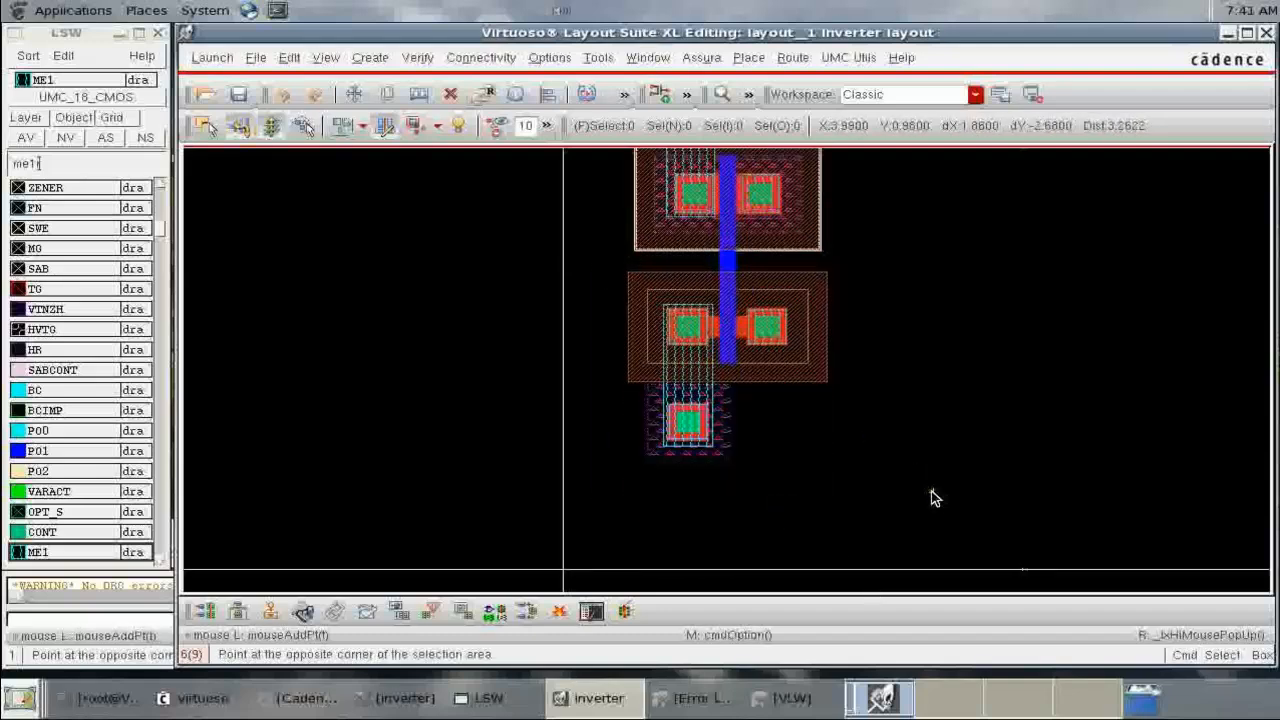
left_click(931, 498)
key("u")
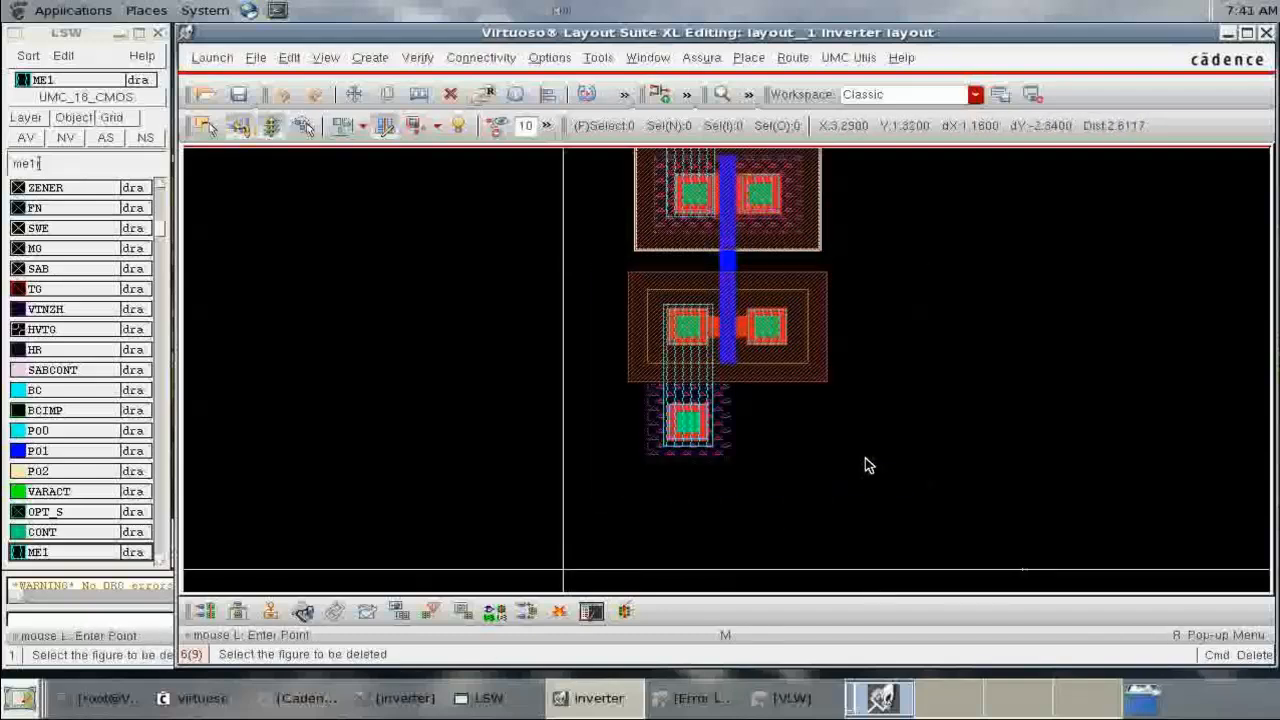
Try to move the lower transistor down without its metal strip and body contact, and undo that move.
left_click(922, 522)
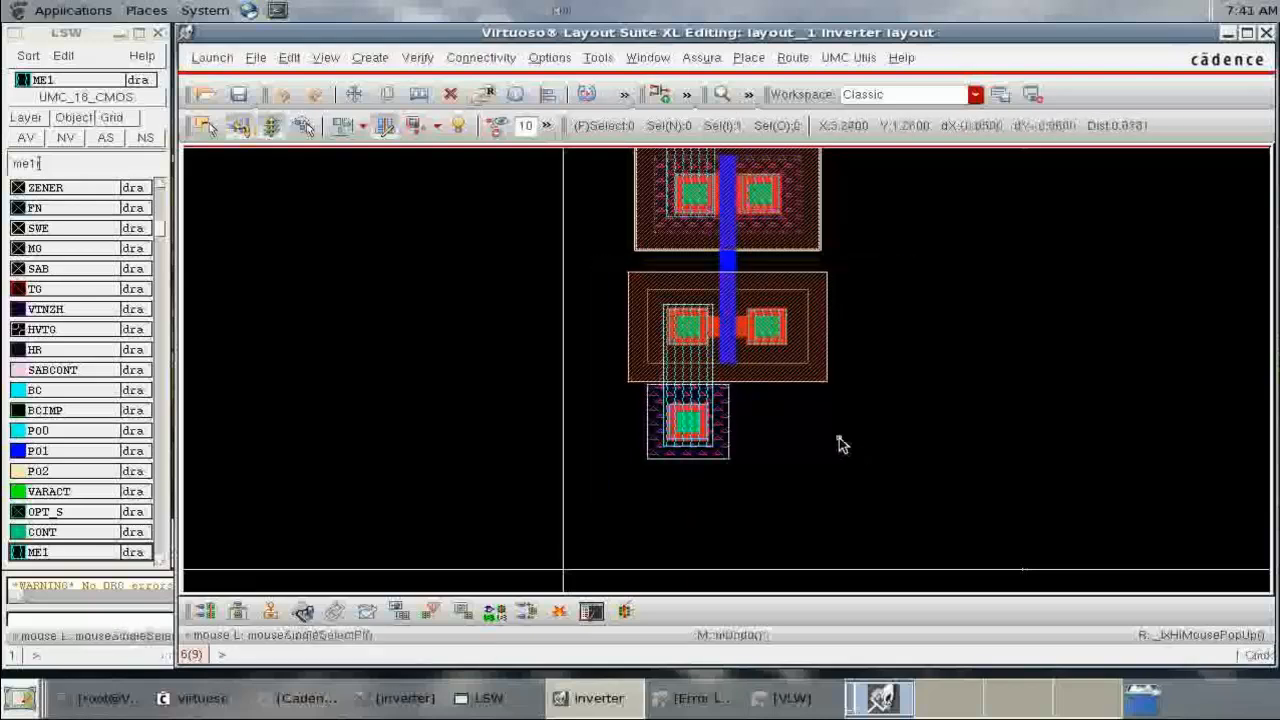
left_click(805, 293)
left_click_drag(780, 289, 780, 332)
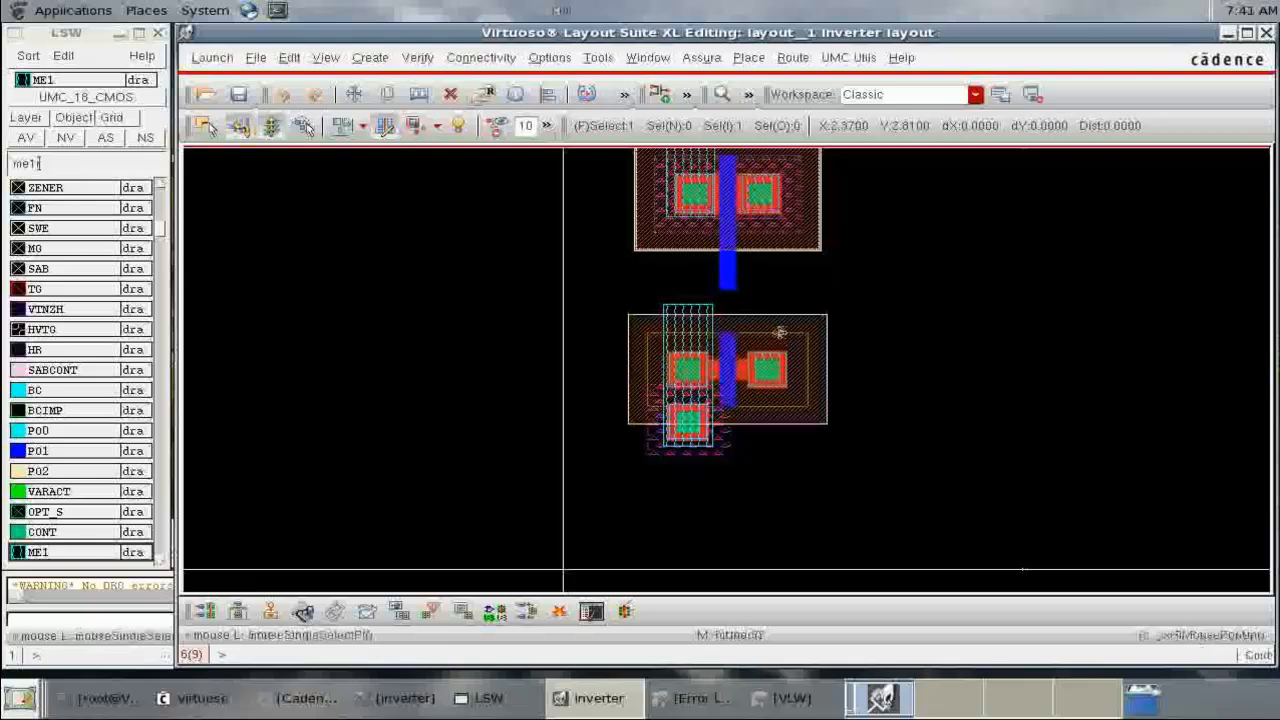
key("y")
key("u")
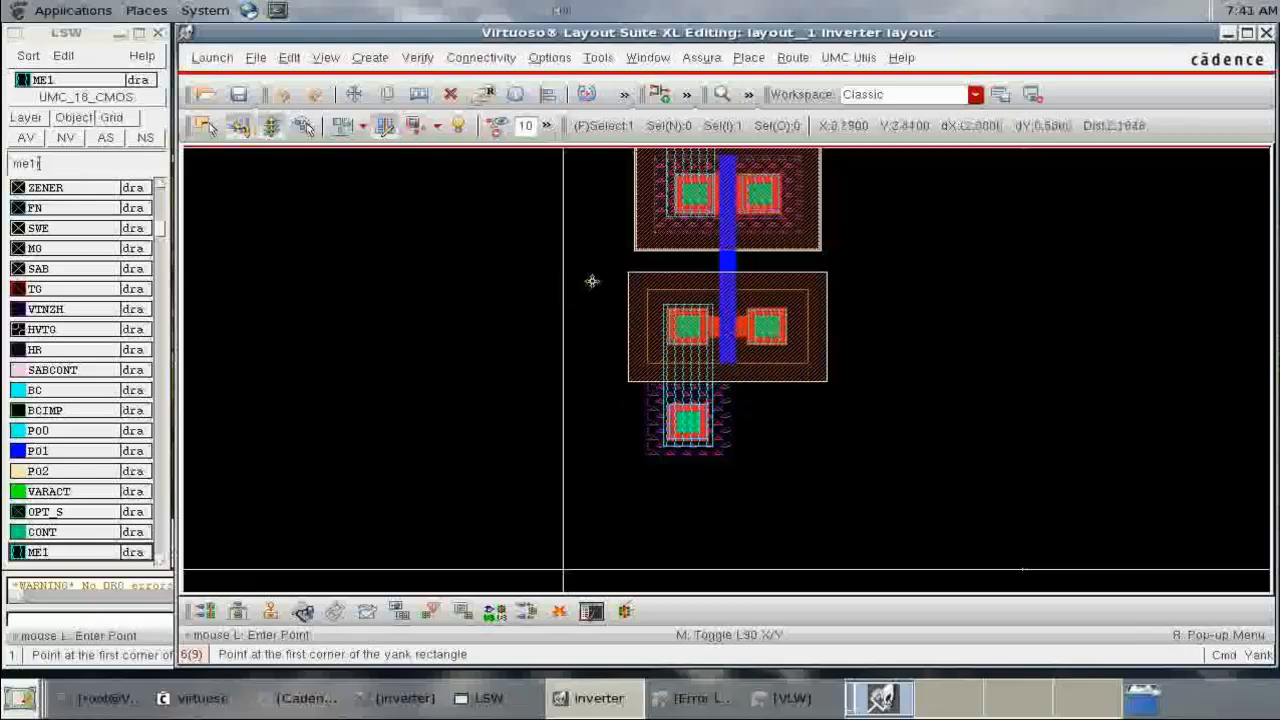
Move the lower transistor with its metal strip and body contact down about 0.72, and delete the poly strip extending from the upper gate.
left_click(605, 258)
left_click(922, 535)
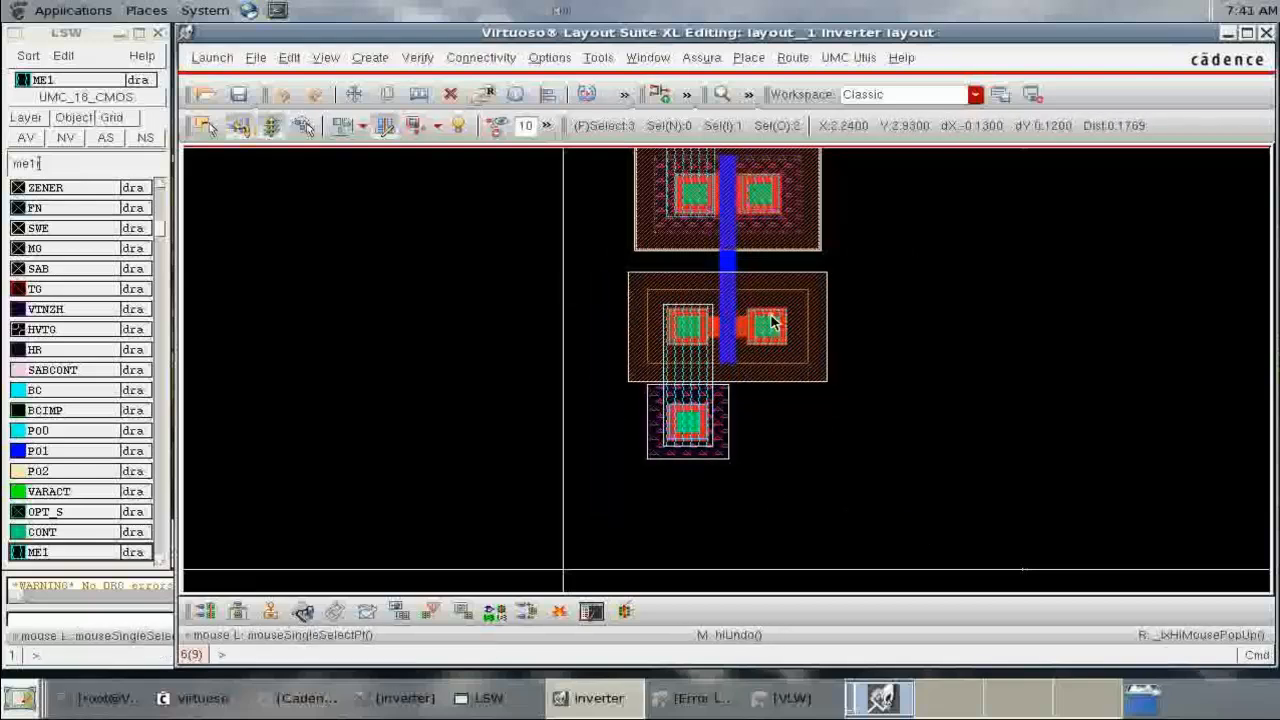
left_click_drag(805, 292, 814, 363)
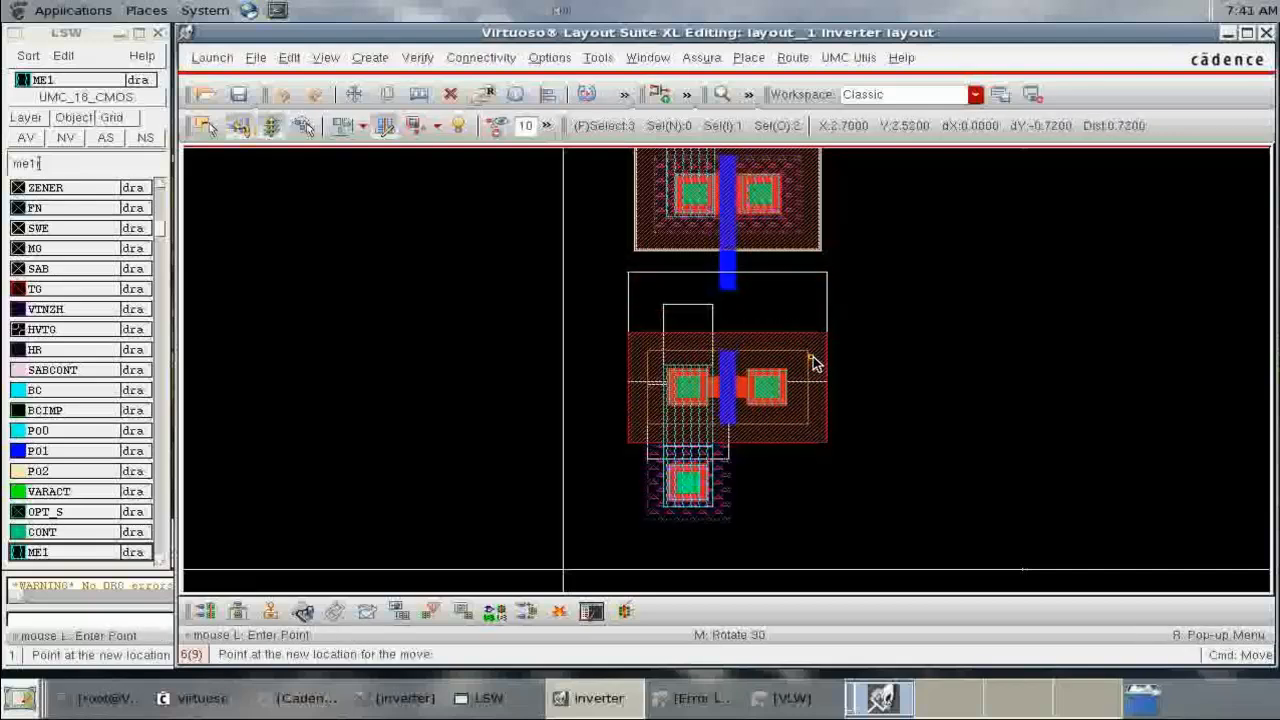
left_click(812, 363)
left_click(733, 276)
key("Delete")
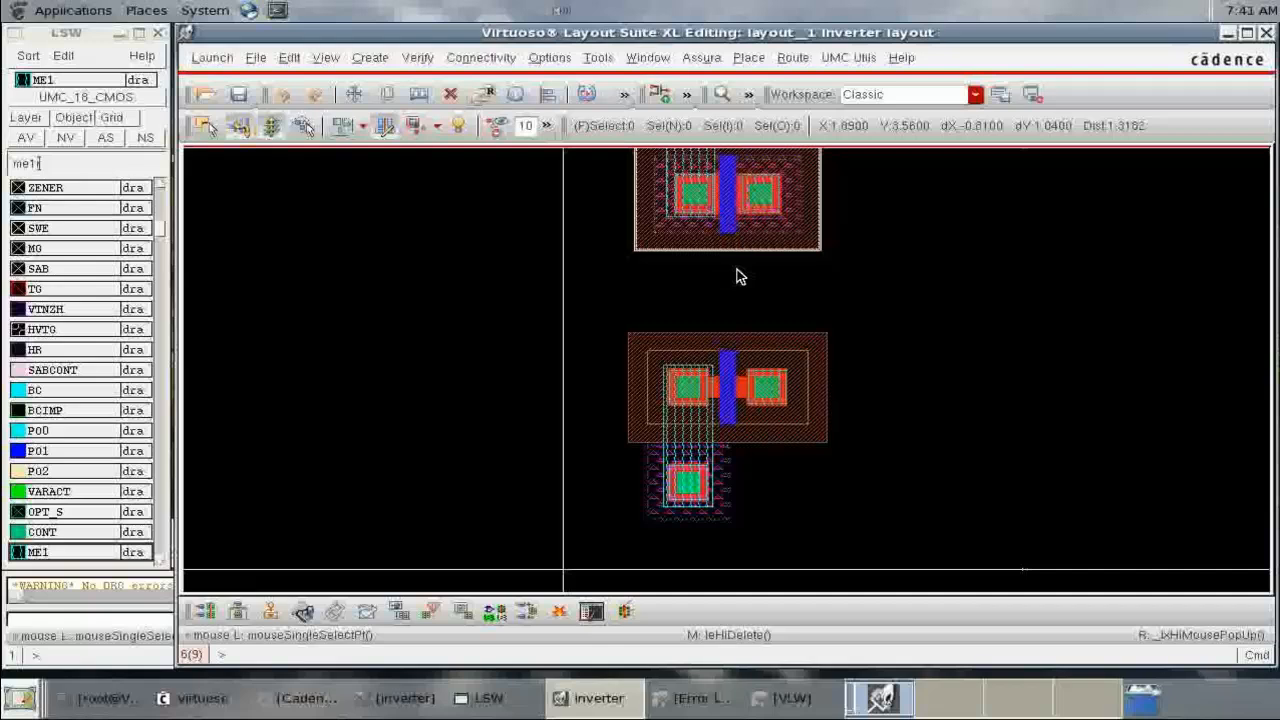
Draw a PO1 rectangle 0.18 wide from the upper transistor's gate end down to the lower transistor's gate.
left_click(8, 170)
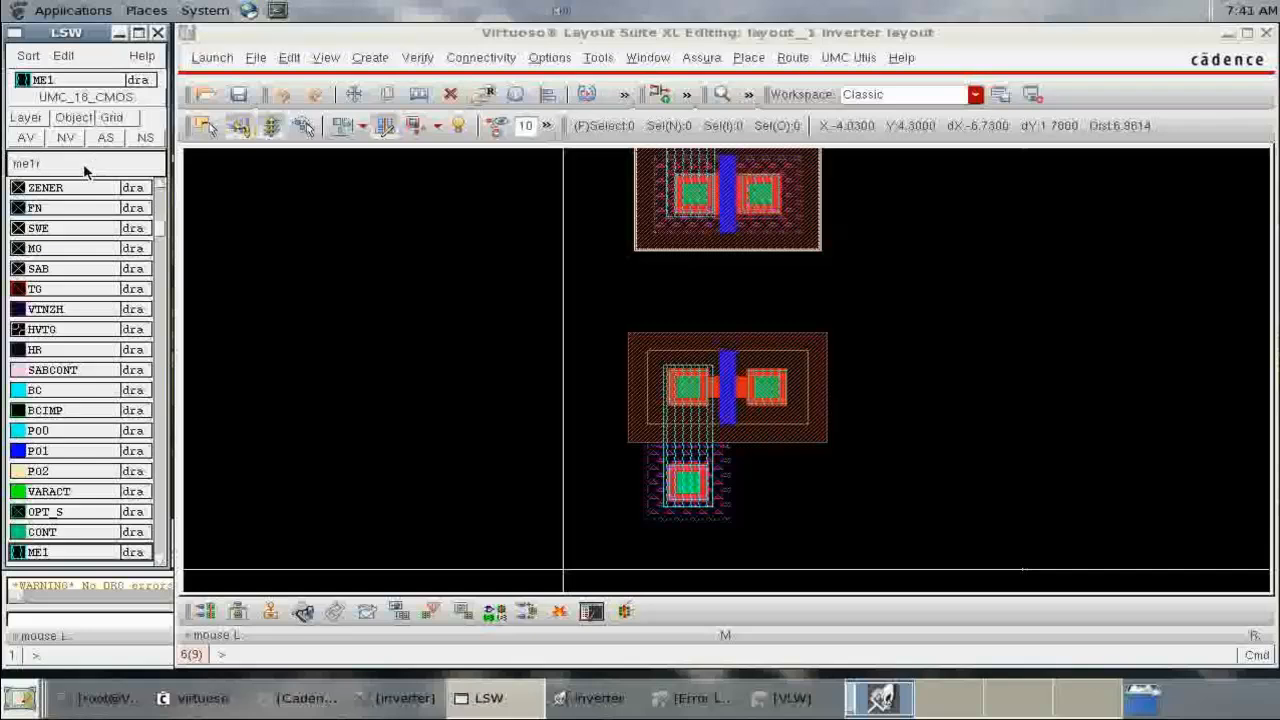
key("BackSpace")
key("BackSpace")
key("BackSpace")
type("po1")
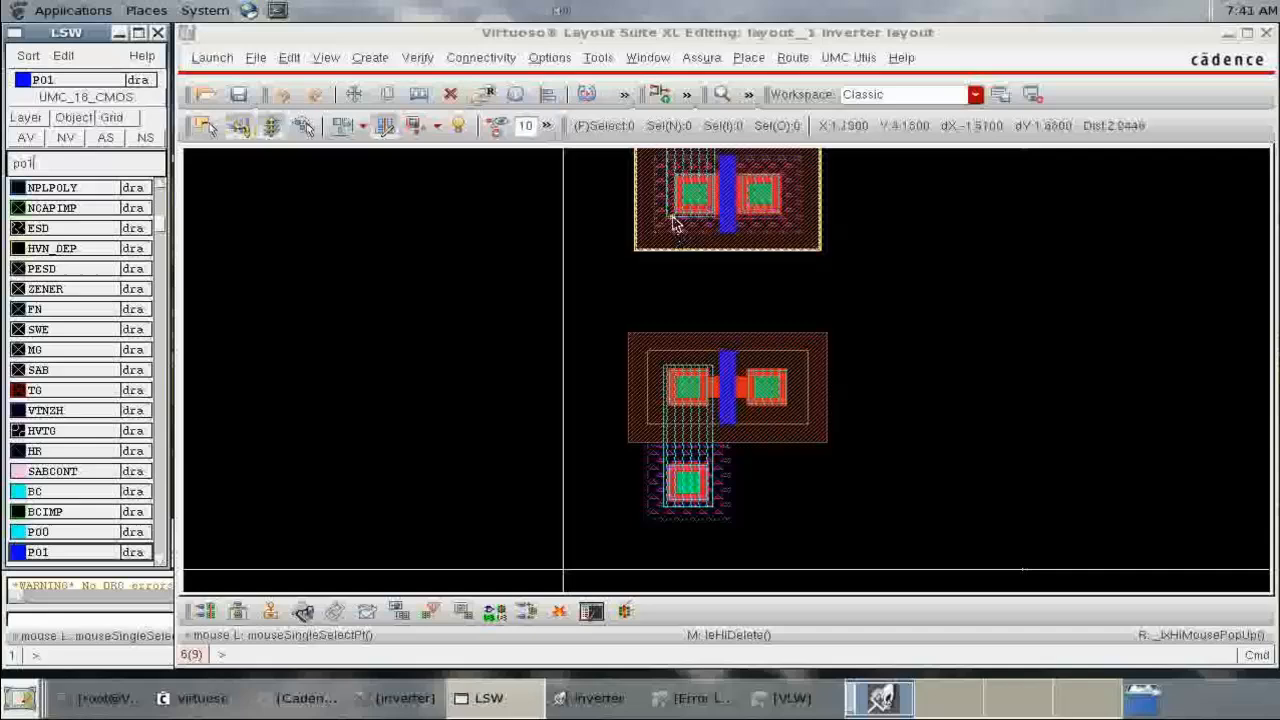
right_click_drag(677, 196, 923, 306)
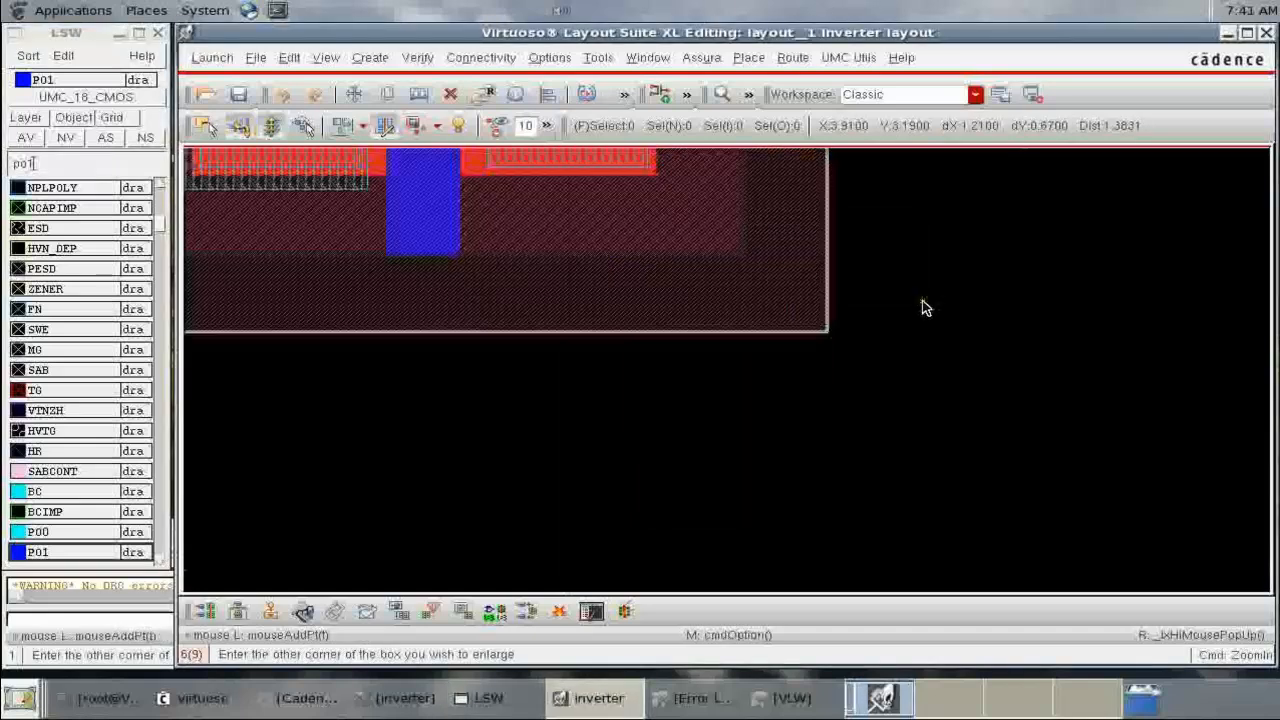
right_click_drag(349, 214, 670, 350)
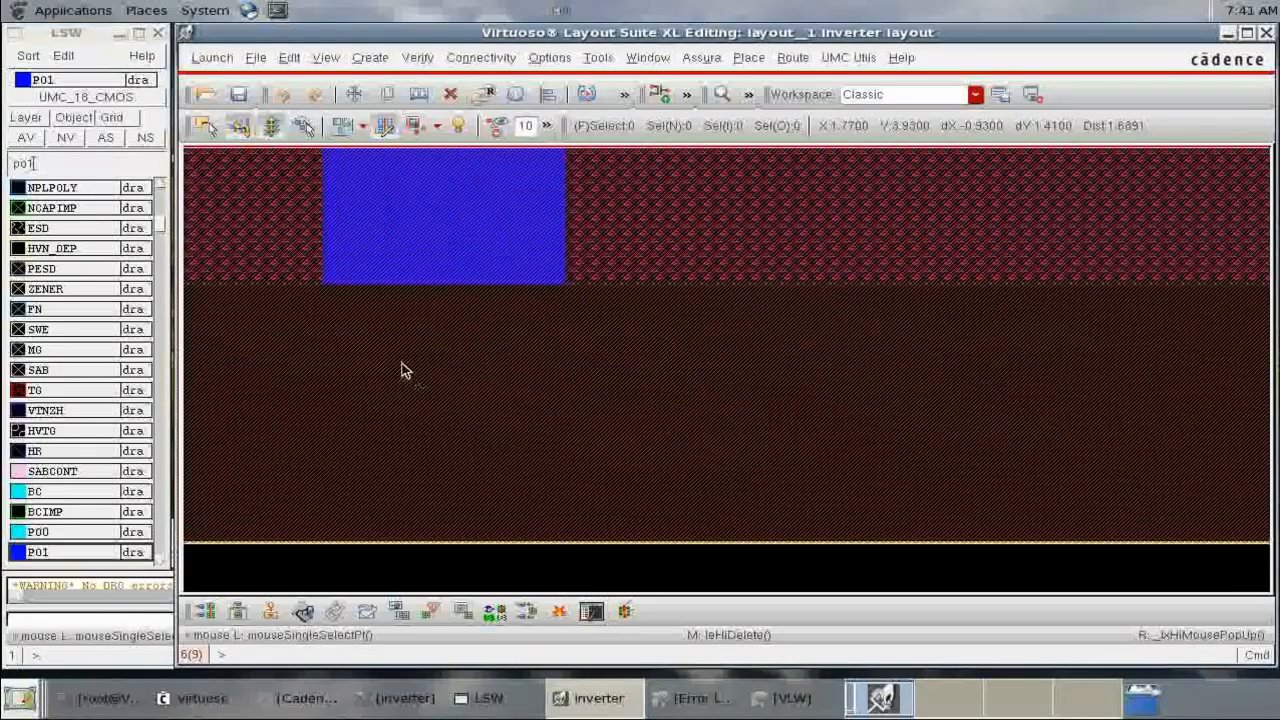
key("r")
left_click(323, 286)
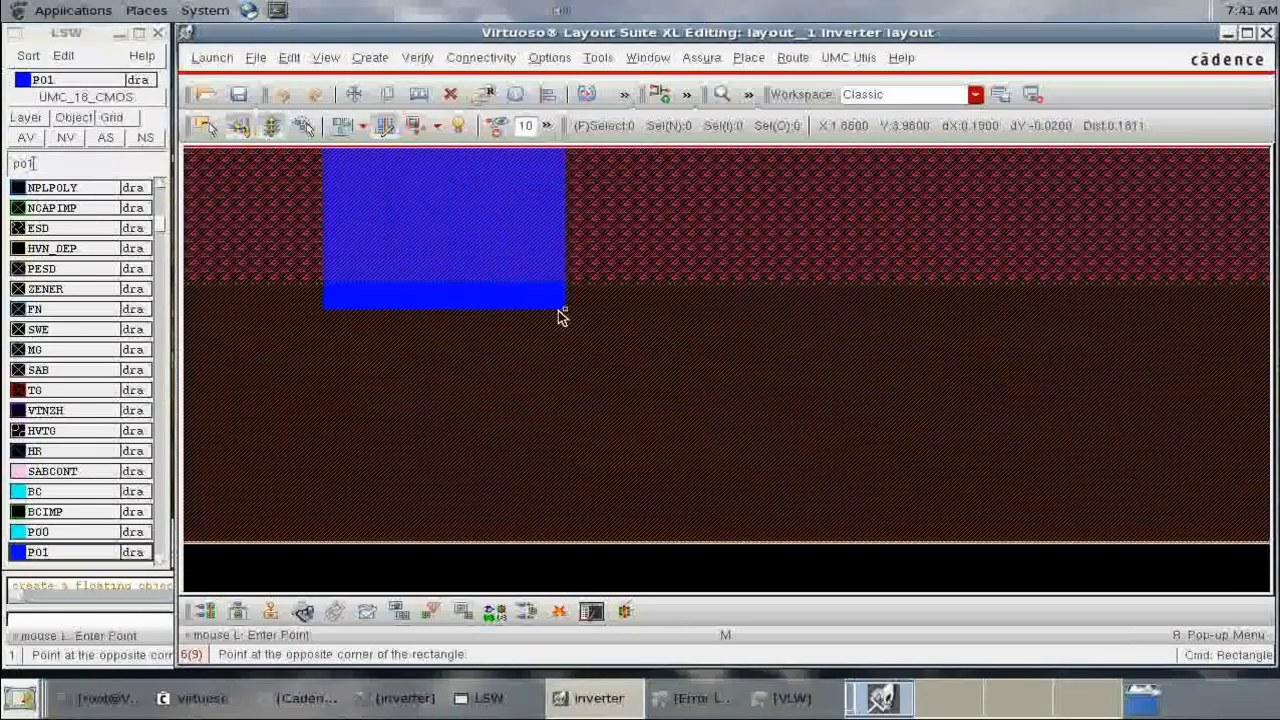
scroll(558, 310, "down", 12)
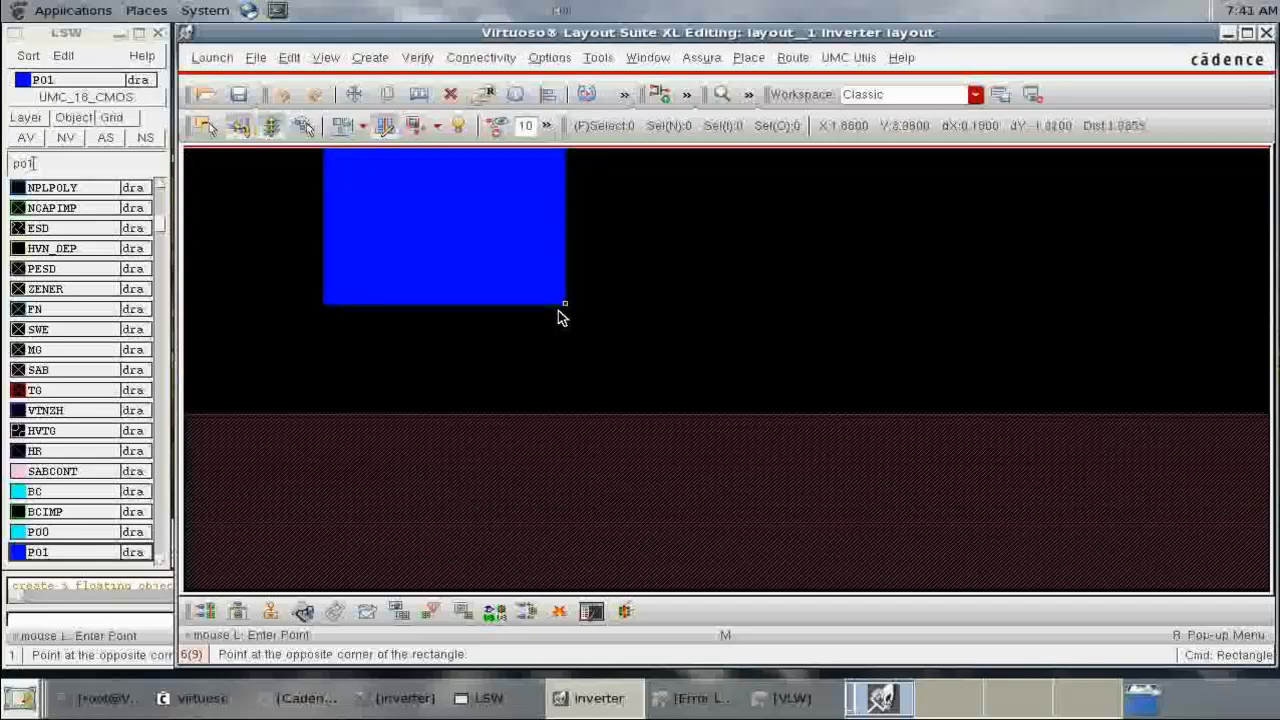
scroll(558, 316, "down", 5)
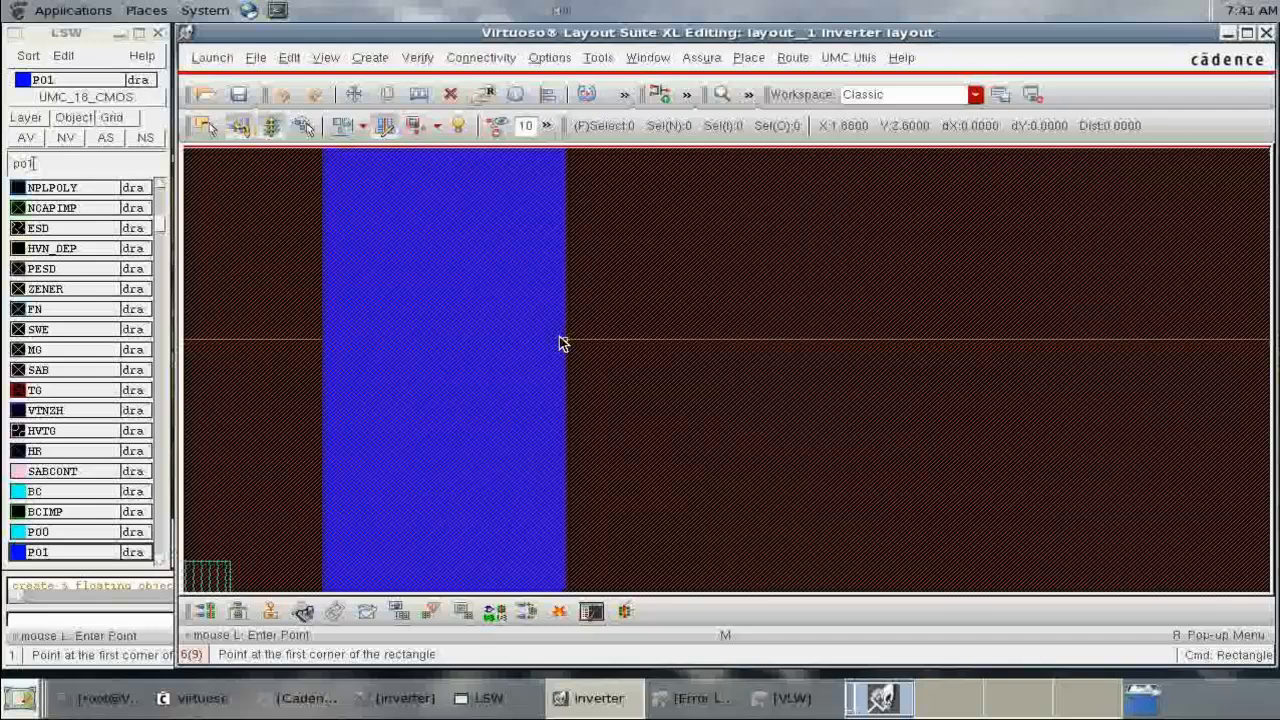
Draw a PO1 rectangle as an input tab extending left from the gate strip, midway between the two transistors.
key("f")
key("z")
left_click(720, 259)
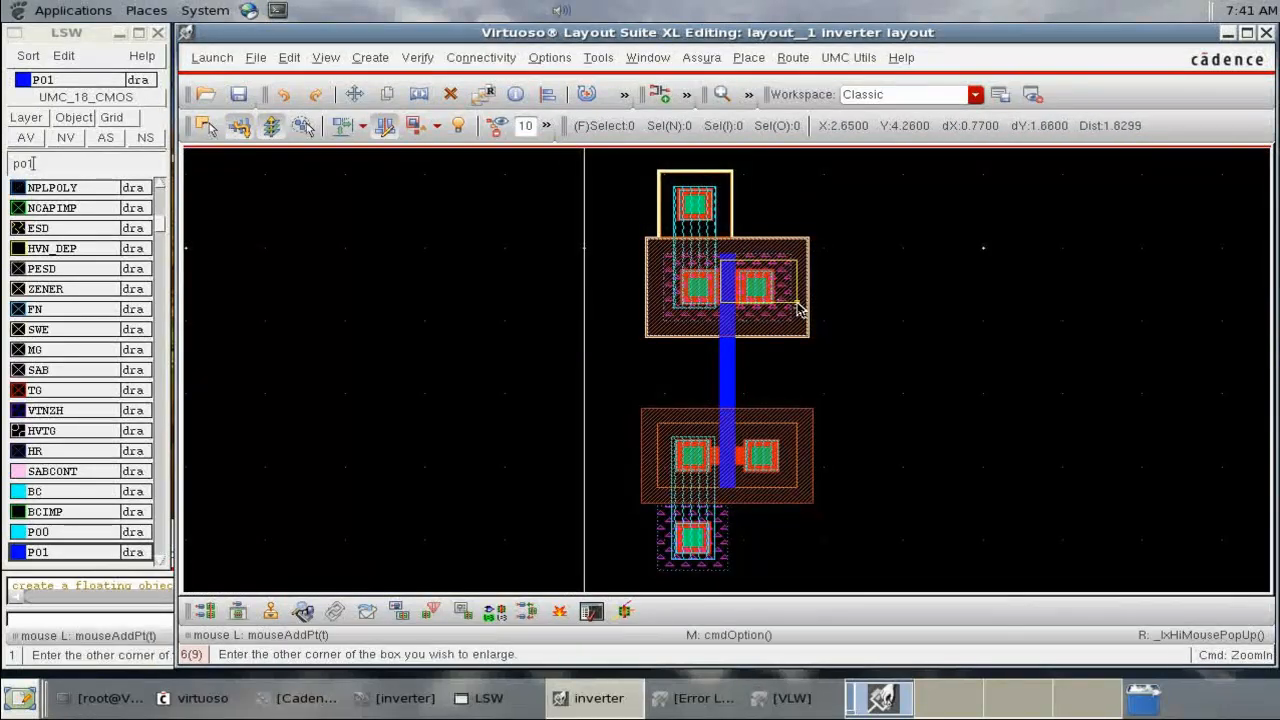
left_click(800, 310)
key("r")
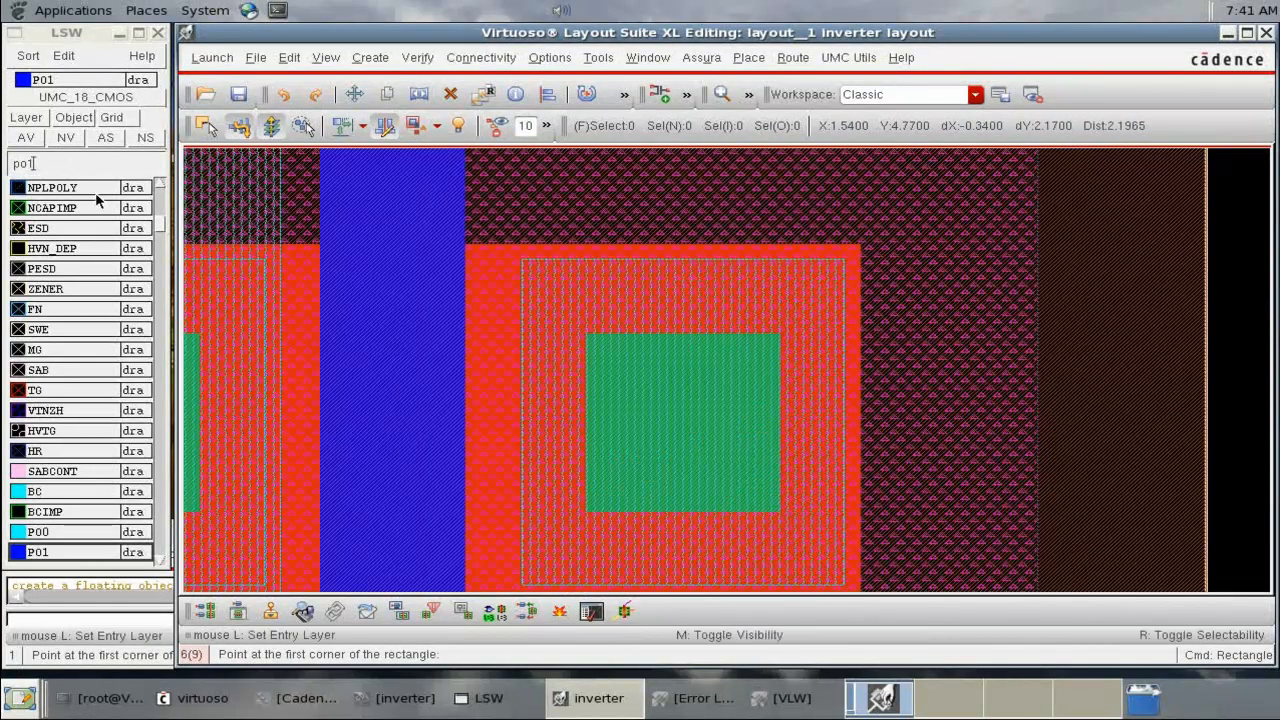
key("f")
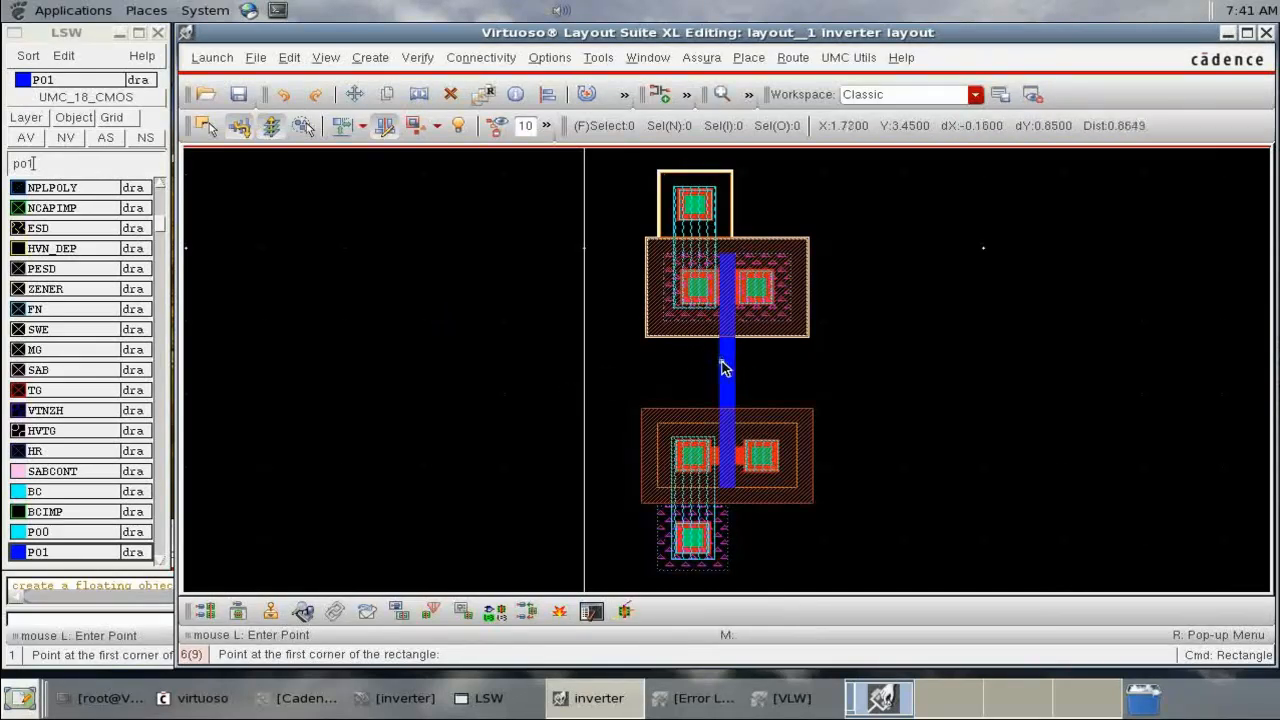
right_click_drag(698, 338, 768, 410)
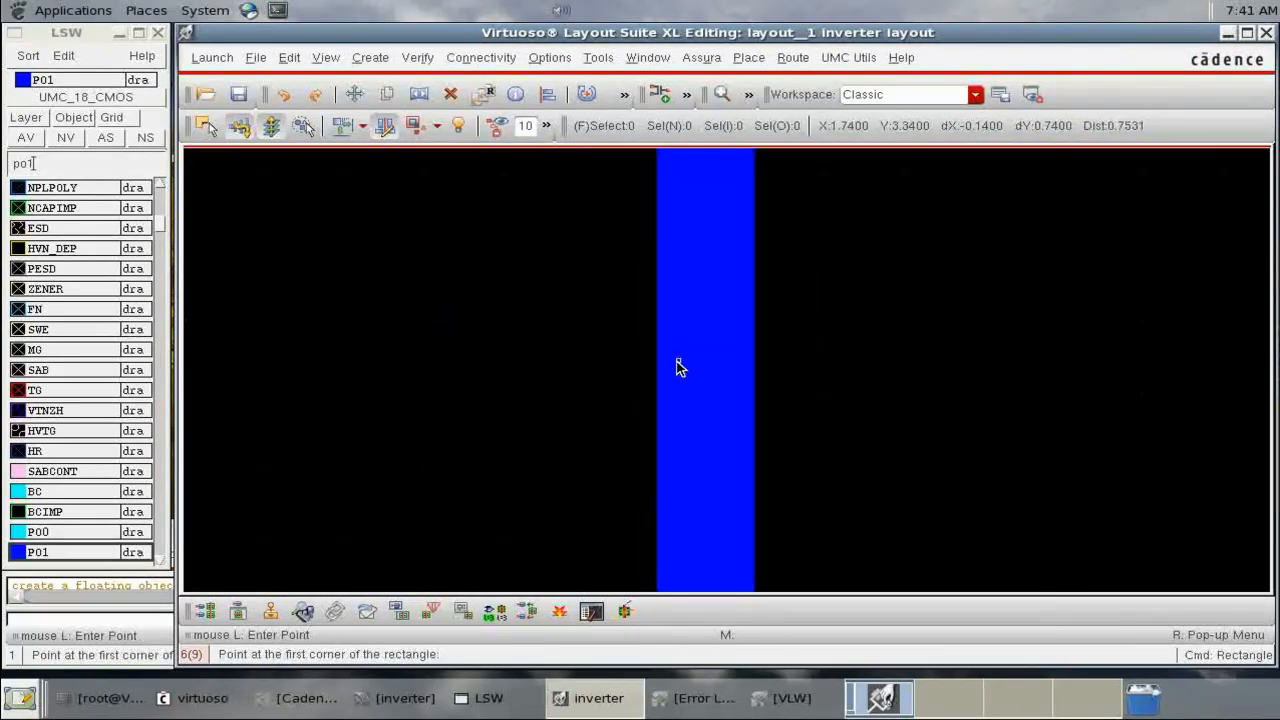
key("f")
right_click_drag(688, 300, 786, 476)
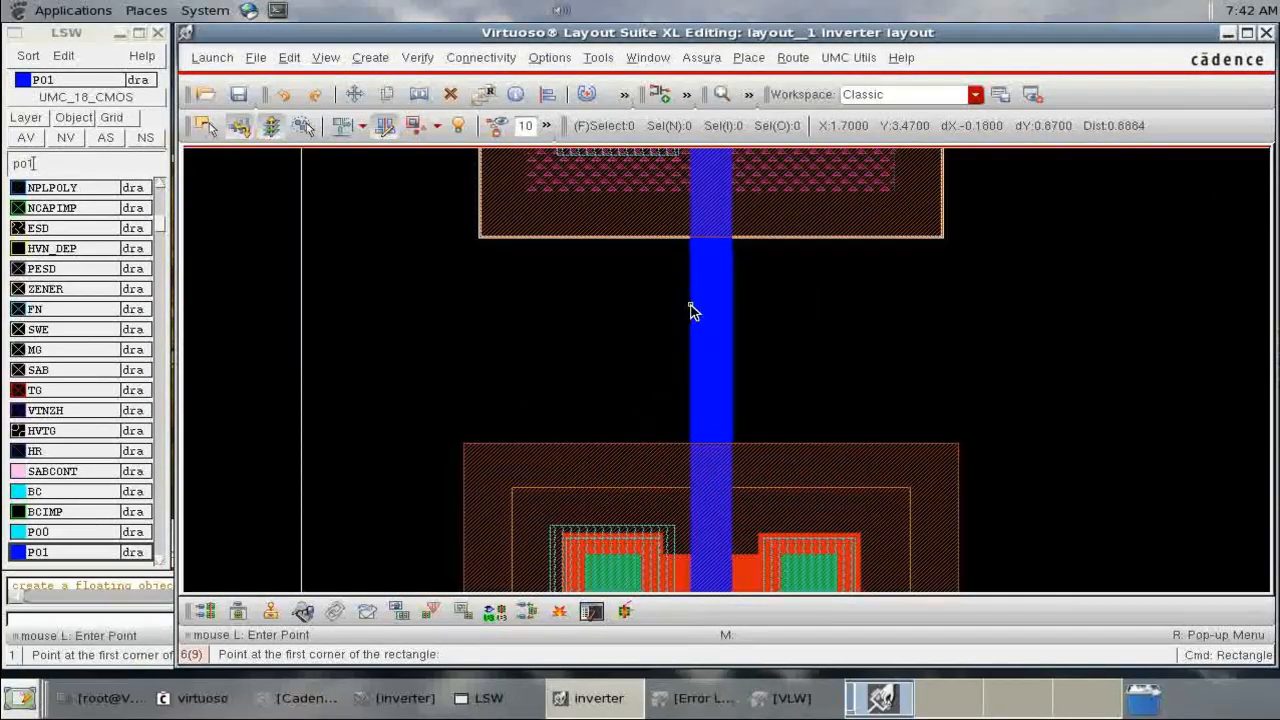
left_click(690, 304)
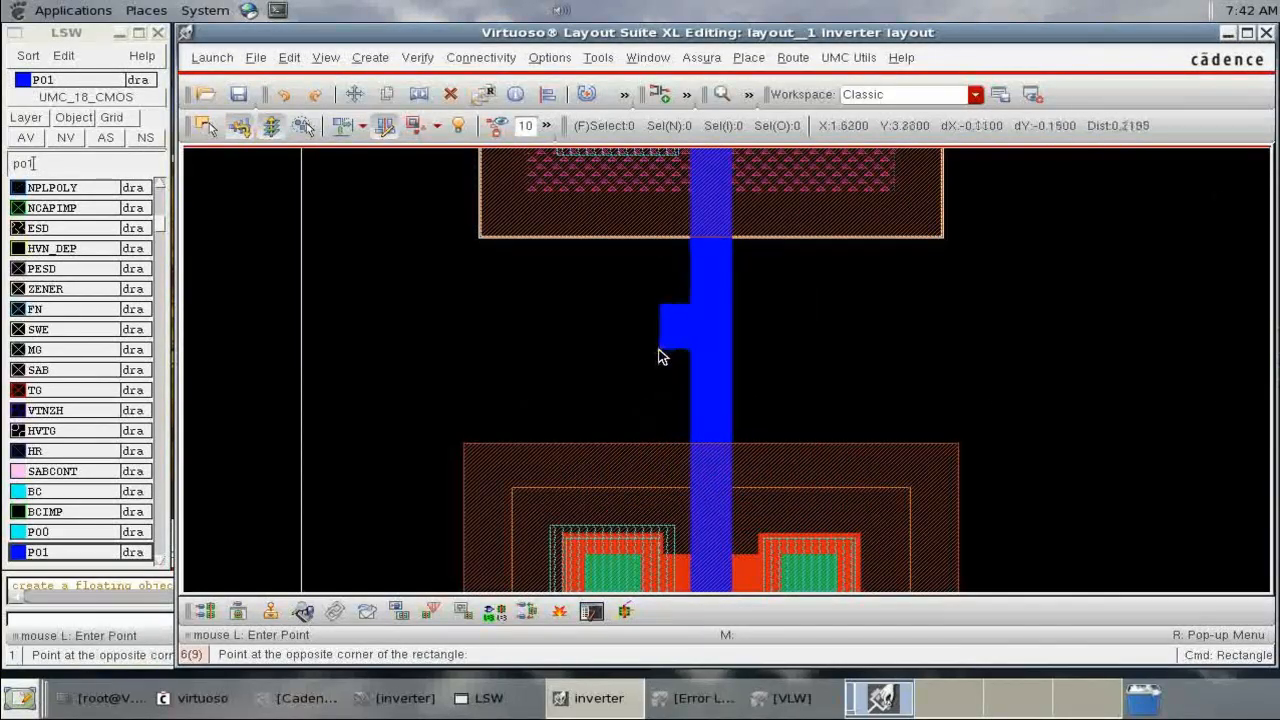
left_click(578, 379)
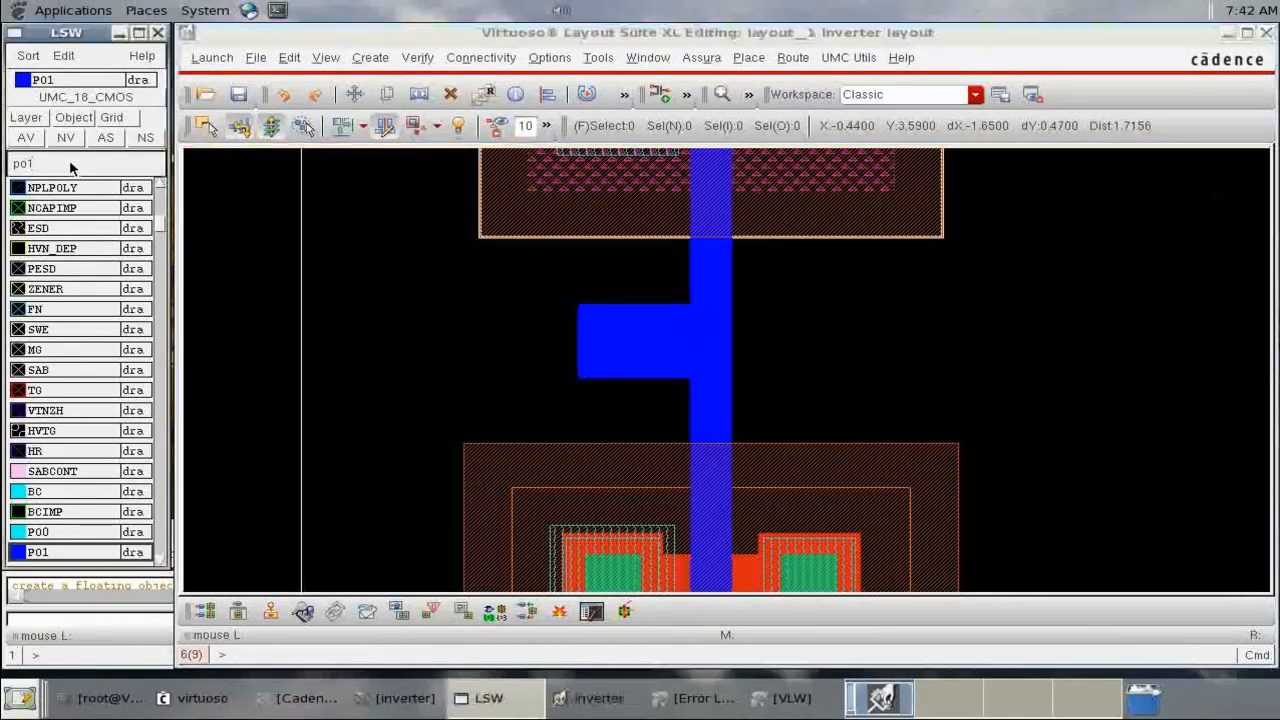
Draw an ME1 rectangle that covers most of the poly input tab and extends beyond its left end.
key("BackSpace")
key("BackSpace")
key("BackSpace")
type("me1r")
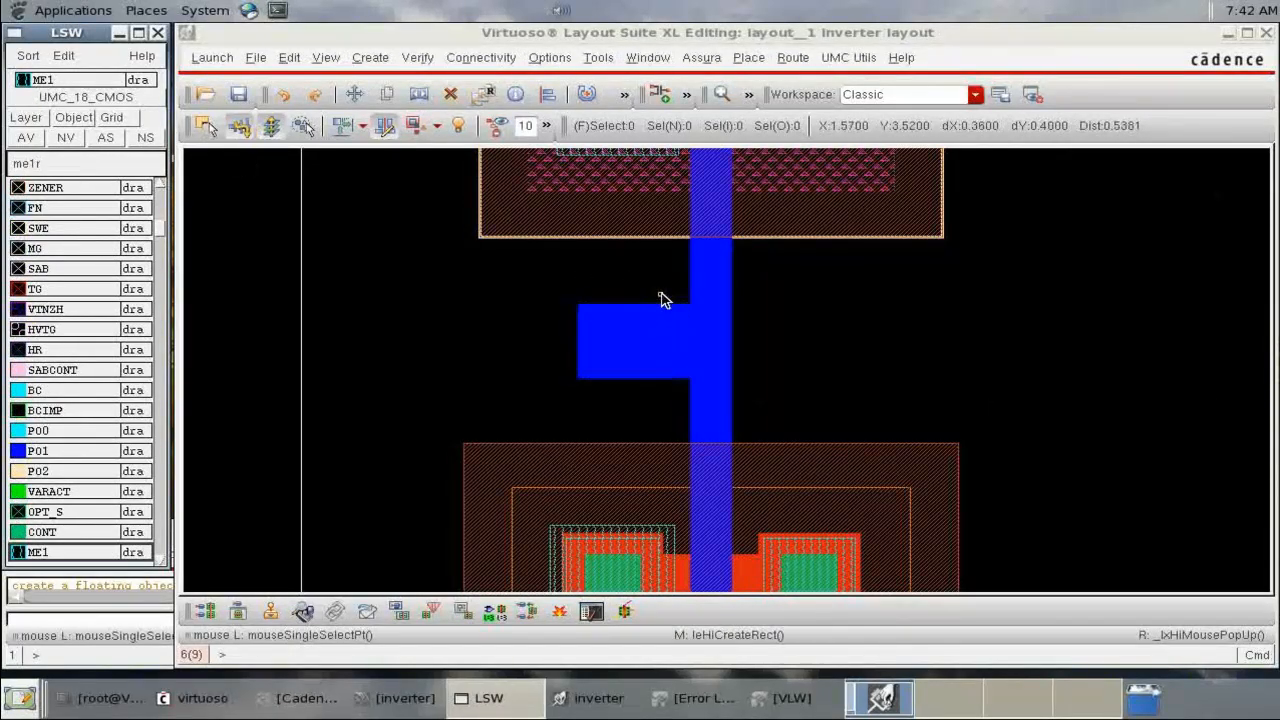
left_click(661, 295)
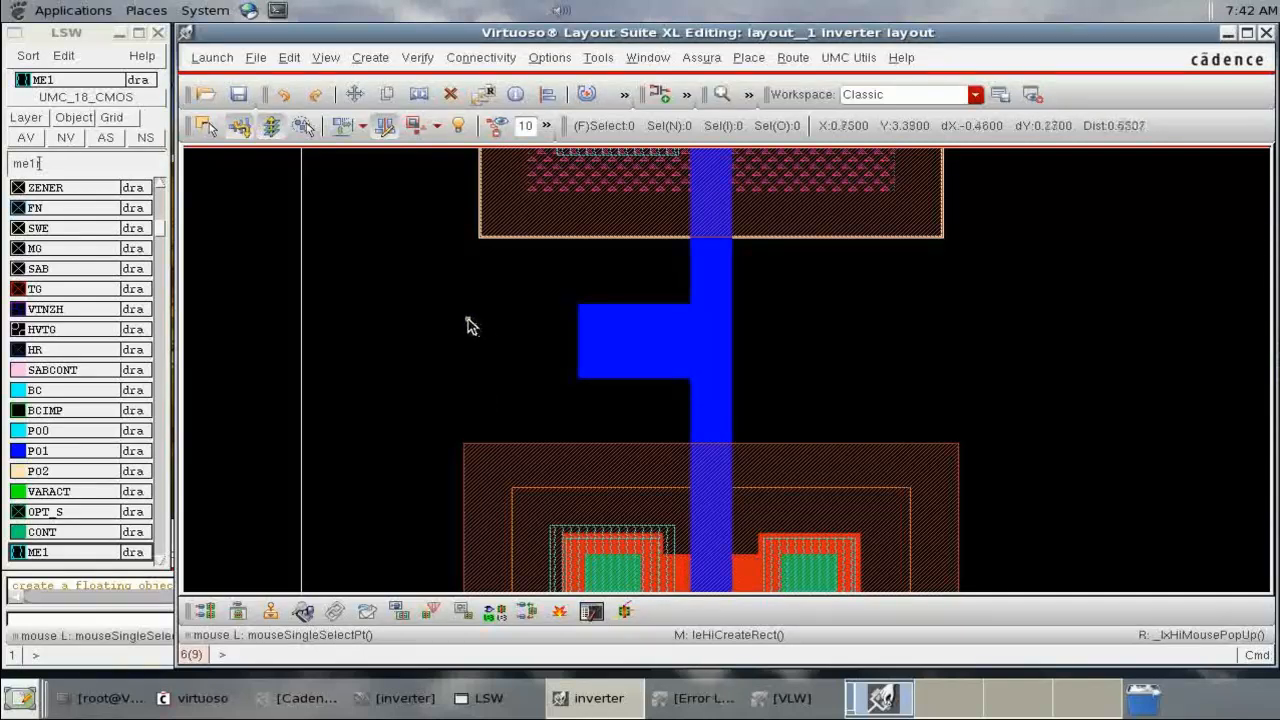
key("r")
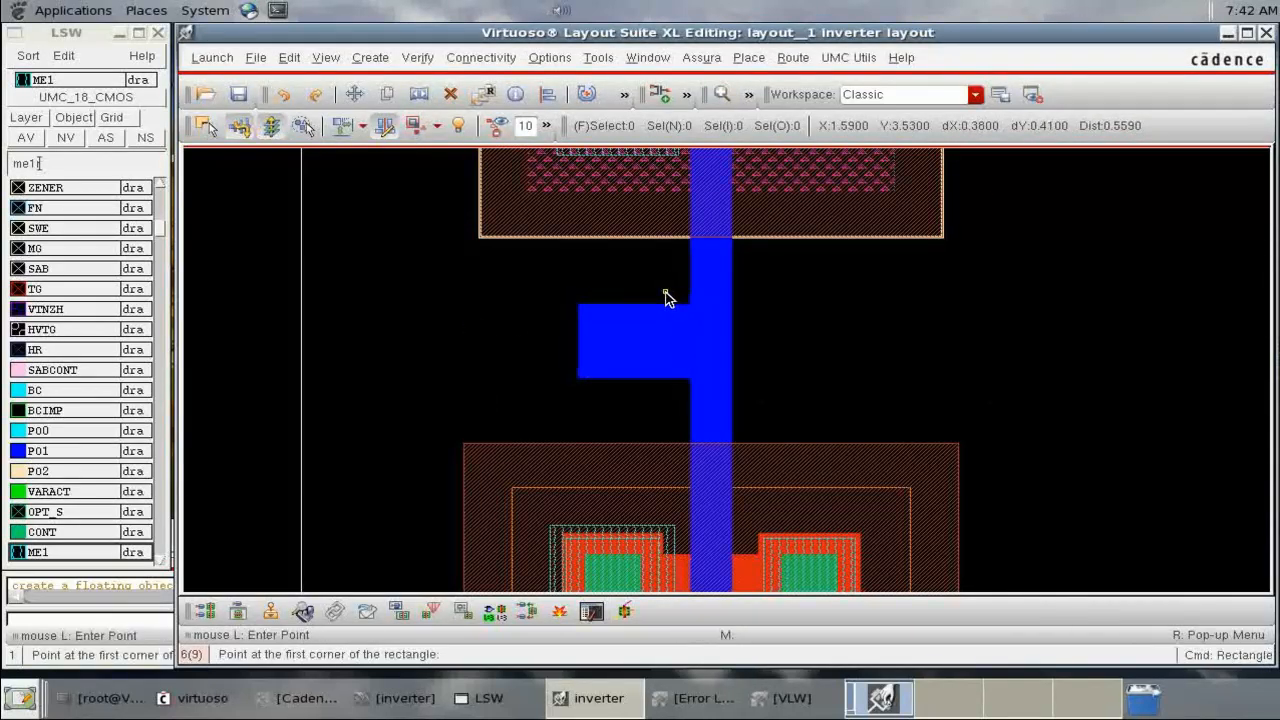
left_click(665, 292)
left_click(460, 402)
key("Escape")
Place a single M1_POLY via where the ME1 rectangle overlaps the poly input tab.
left_click(372, 58)
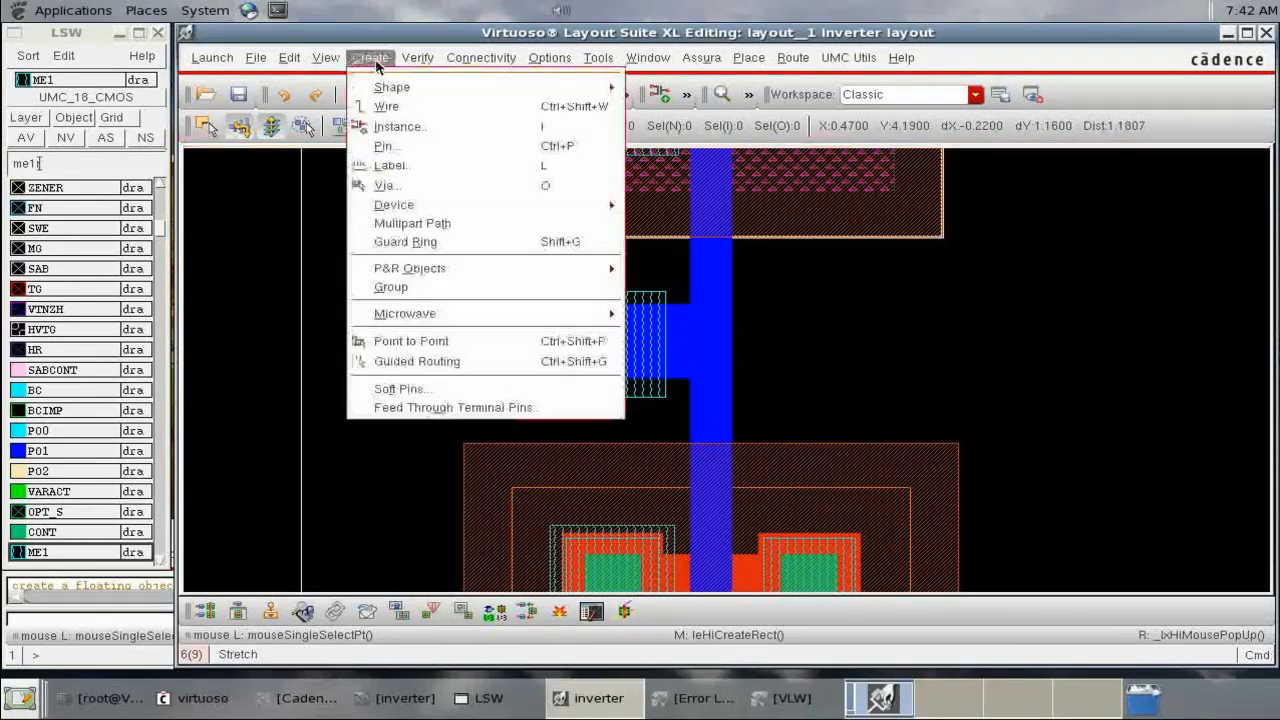
left_click(400, 186)
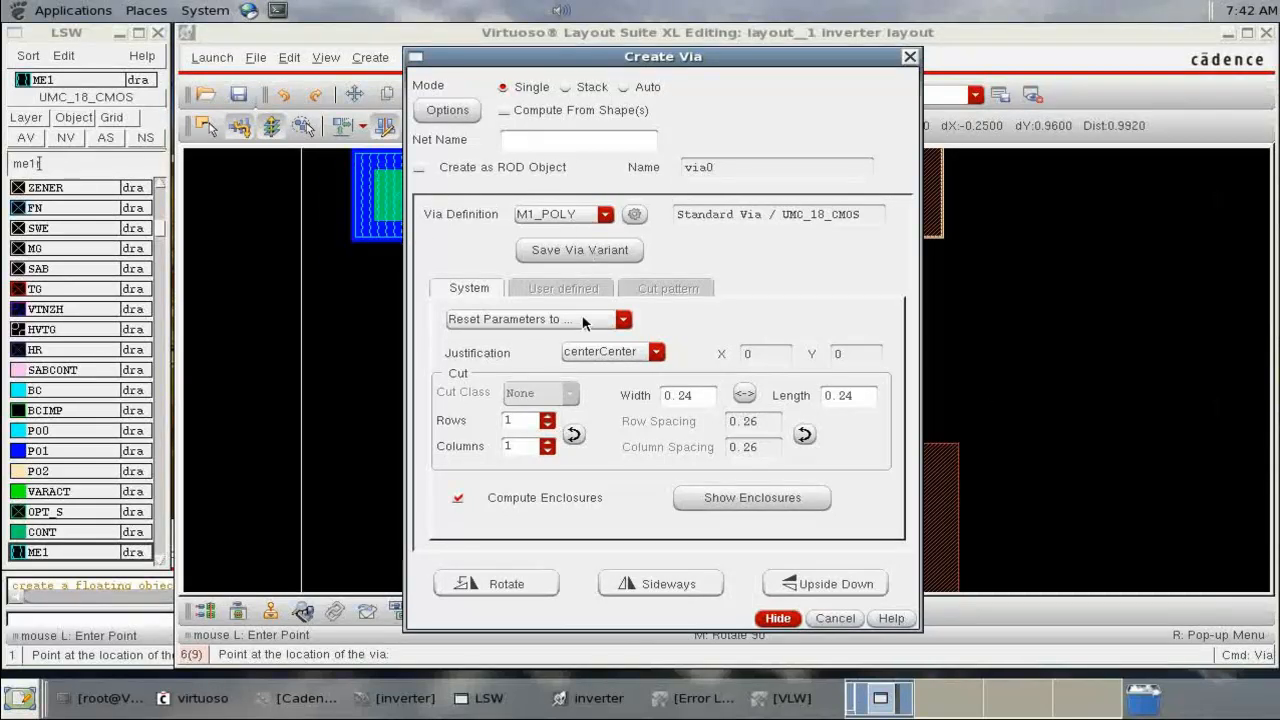
left_click(776, 616)
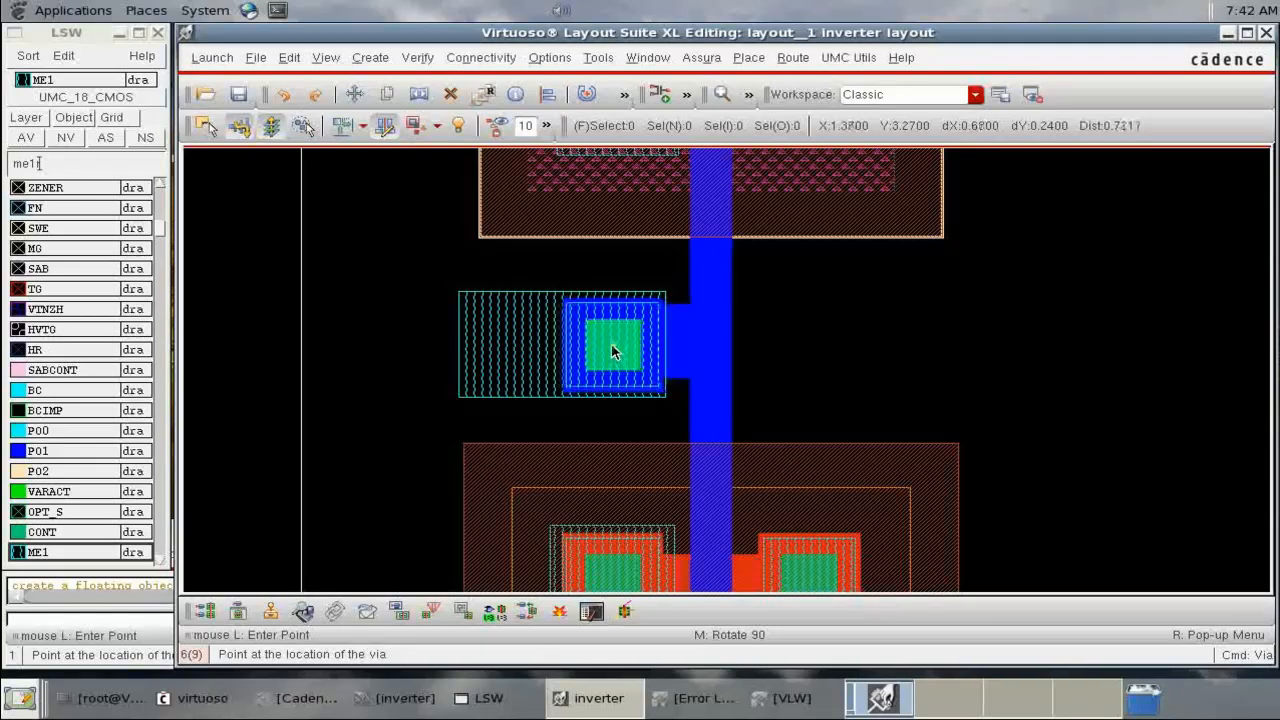
left_click(611, 344)
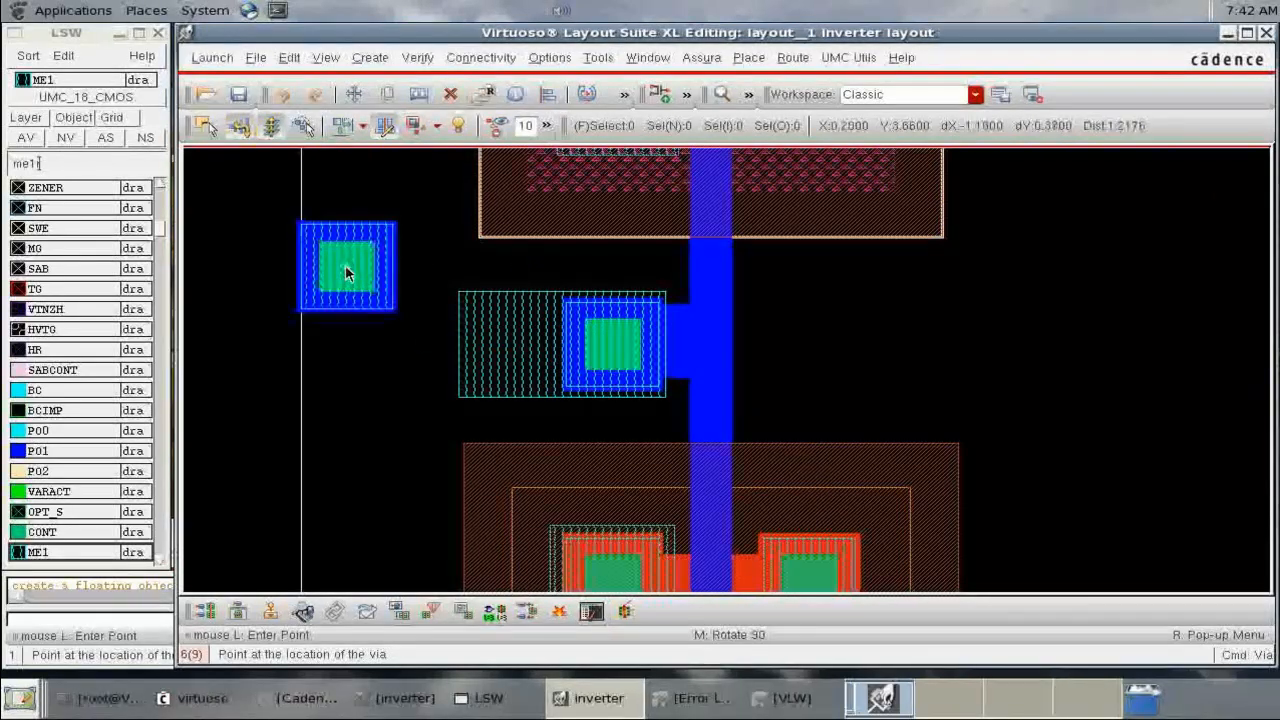
key("Escape")
key("f")
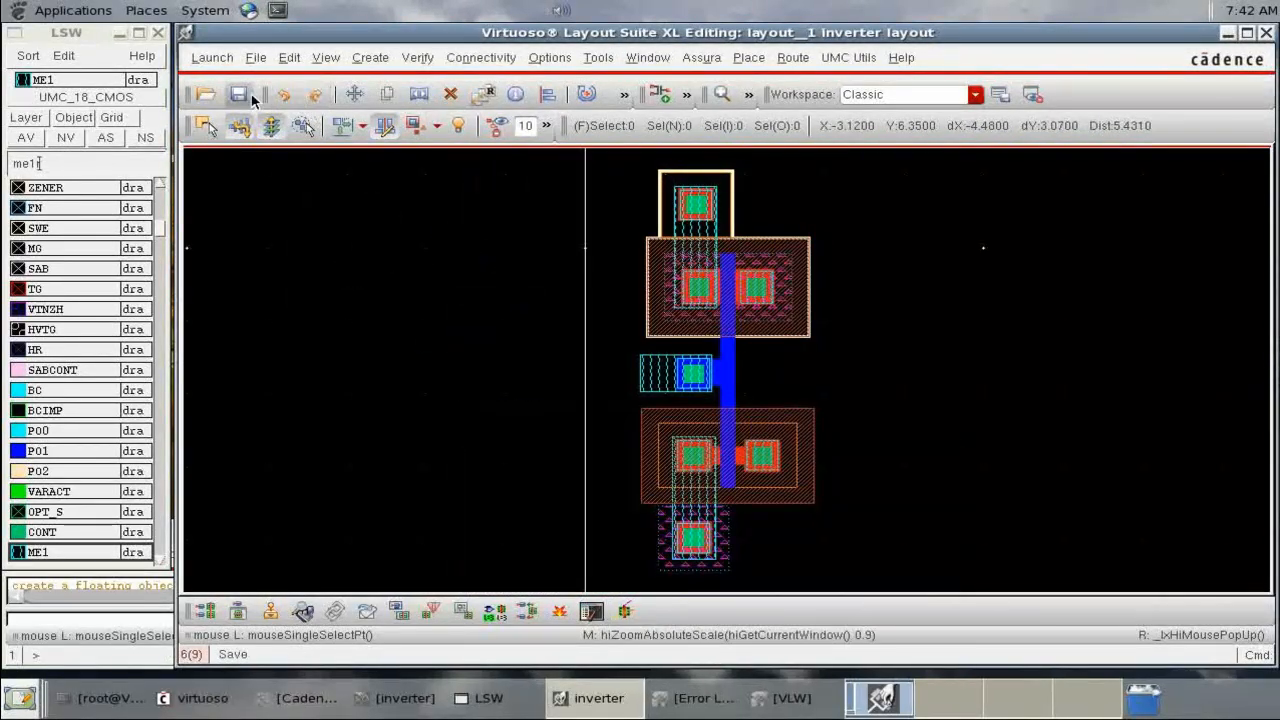
Run Assura DRC on the inverter layout, overwriting the existing DRC data and closing the active run, and open the results.
left_click(701, 57)
left_click(743, 182)
left_click(520, 603)
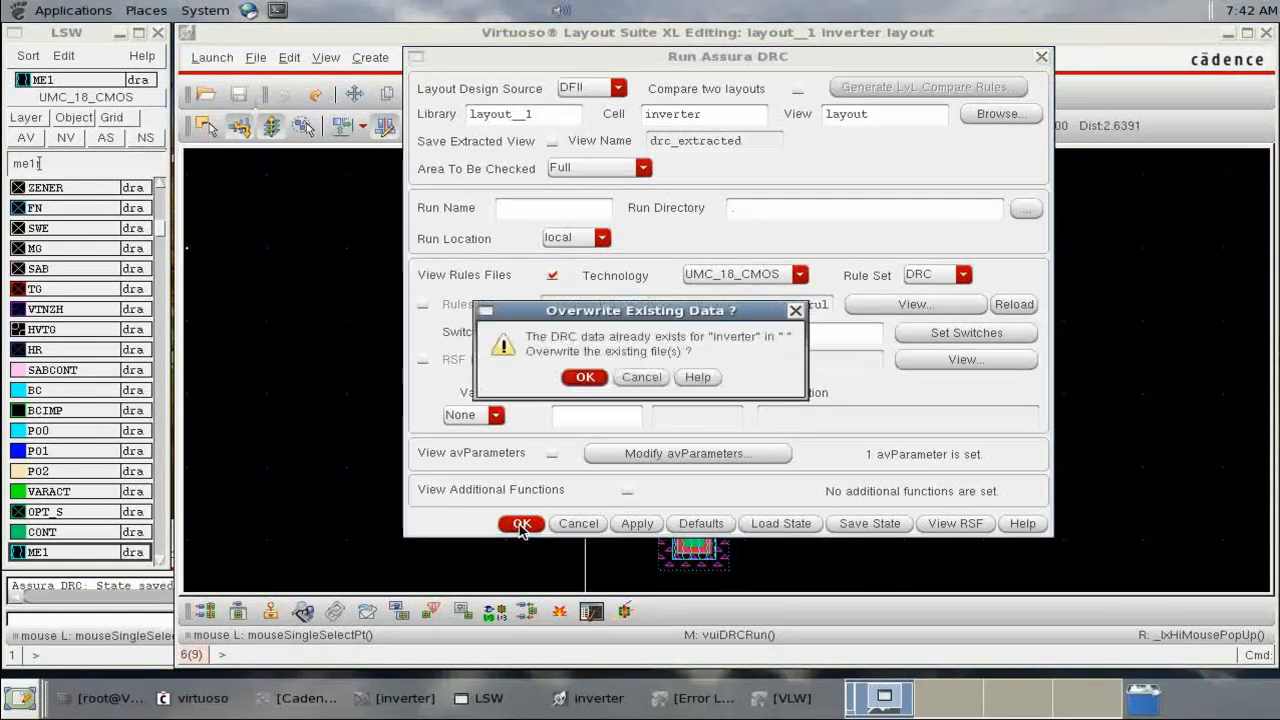
left_click(586, 376)
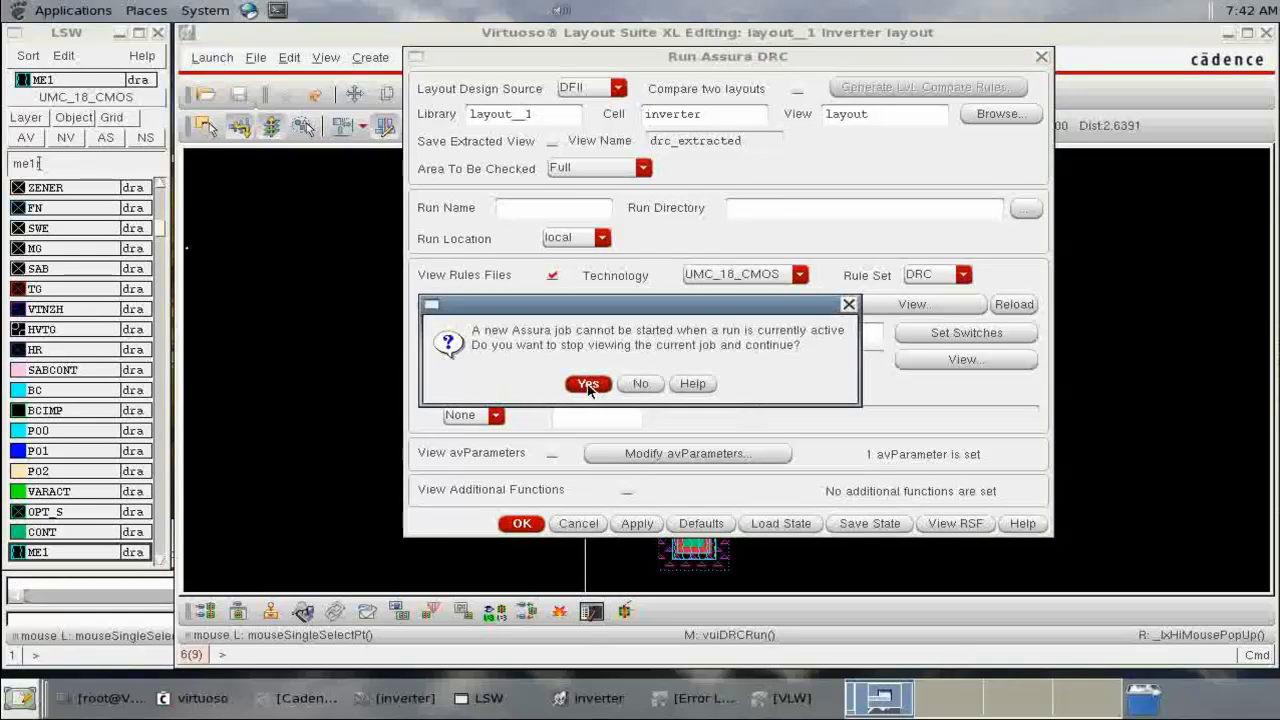
left_click(586, 382)
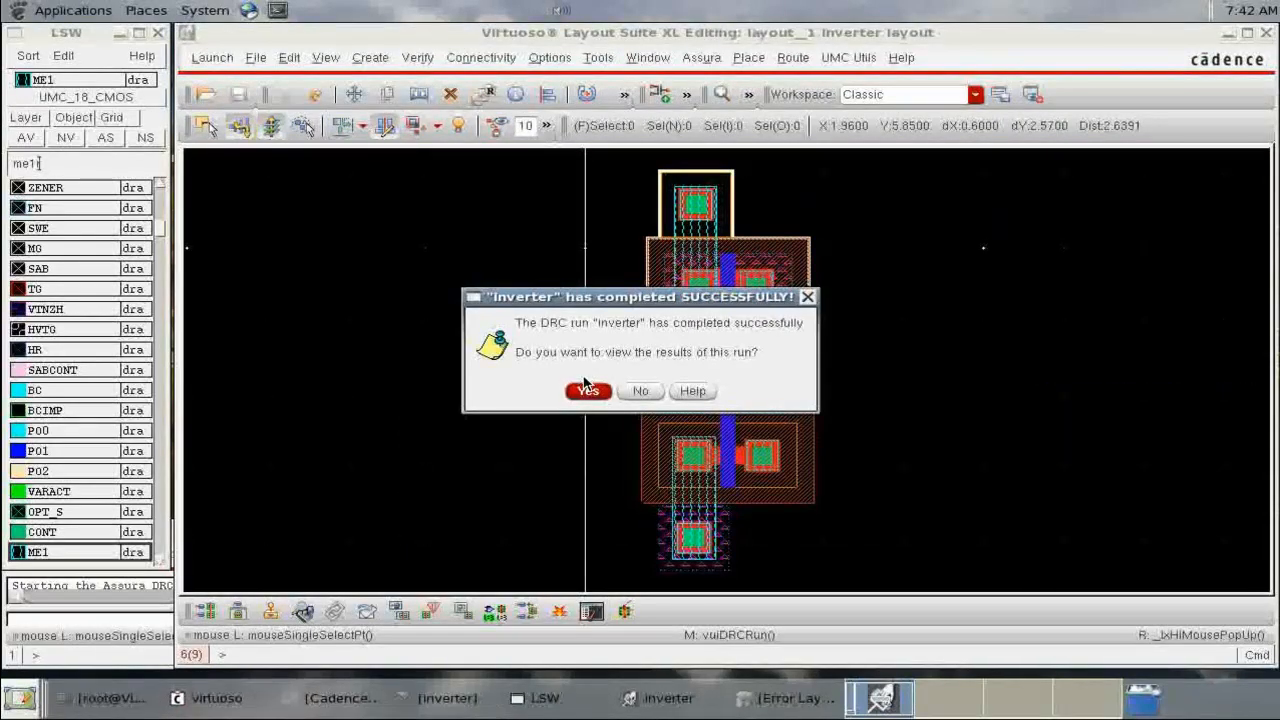
left_click(588, 392)
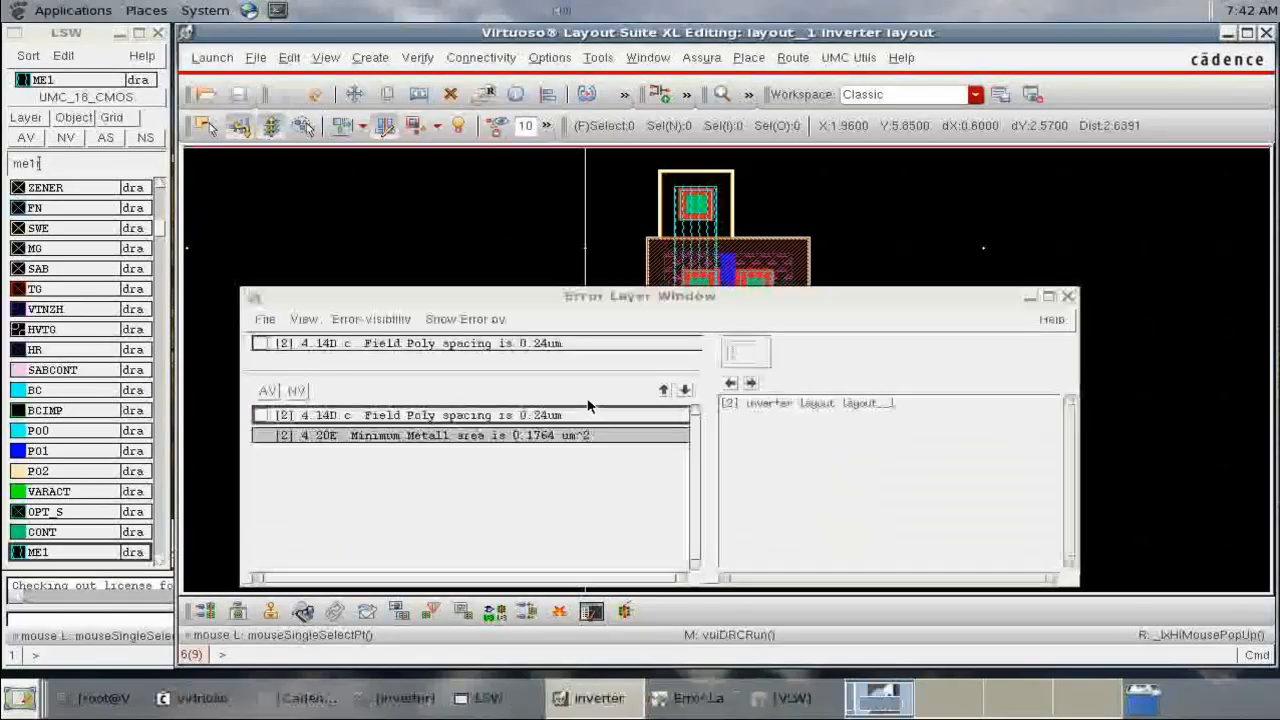
Locate the 4.20E Minimum Metal1 area error in the layout and examine the flagged contact and the poly input tab.
left_click(497, 437)
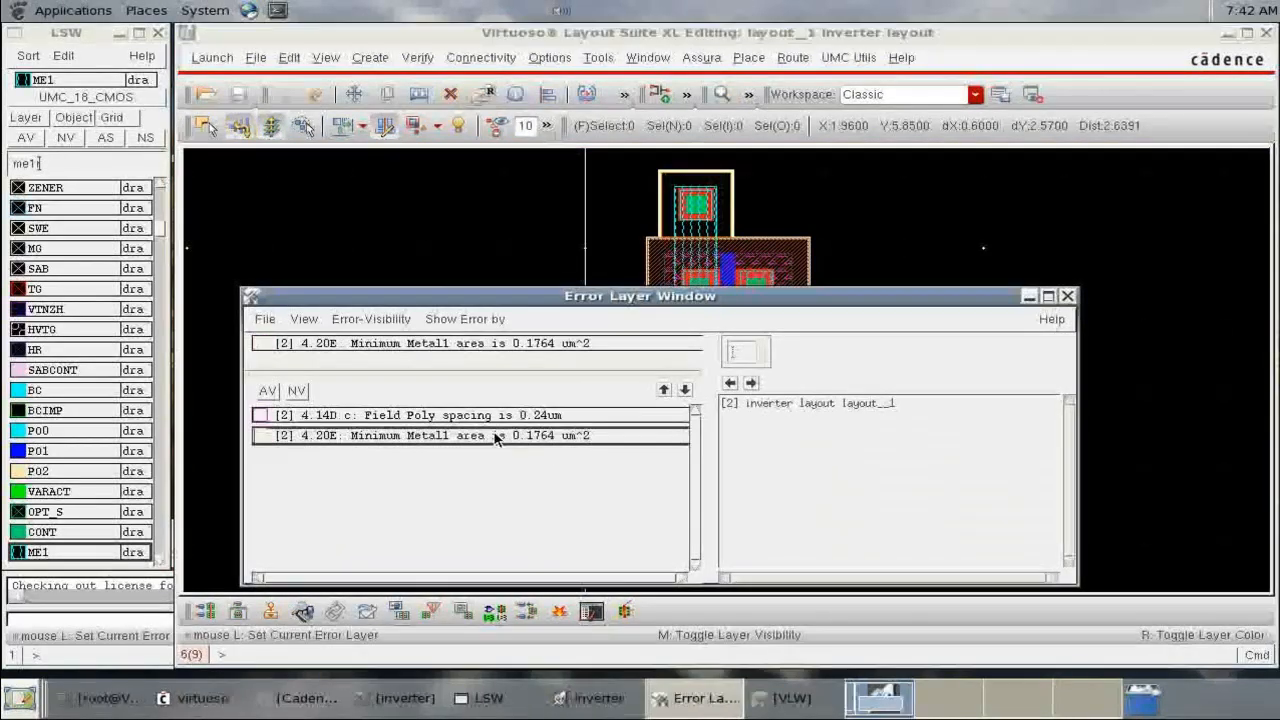
left_click(751, 383)
left_click(1028, 296)
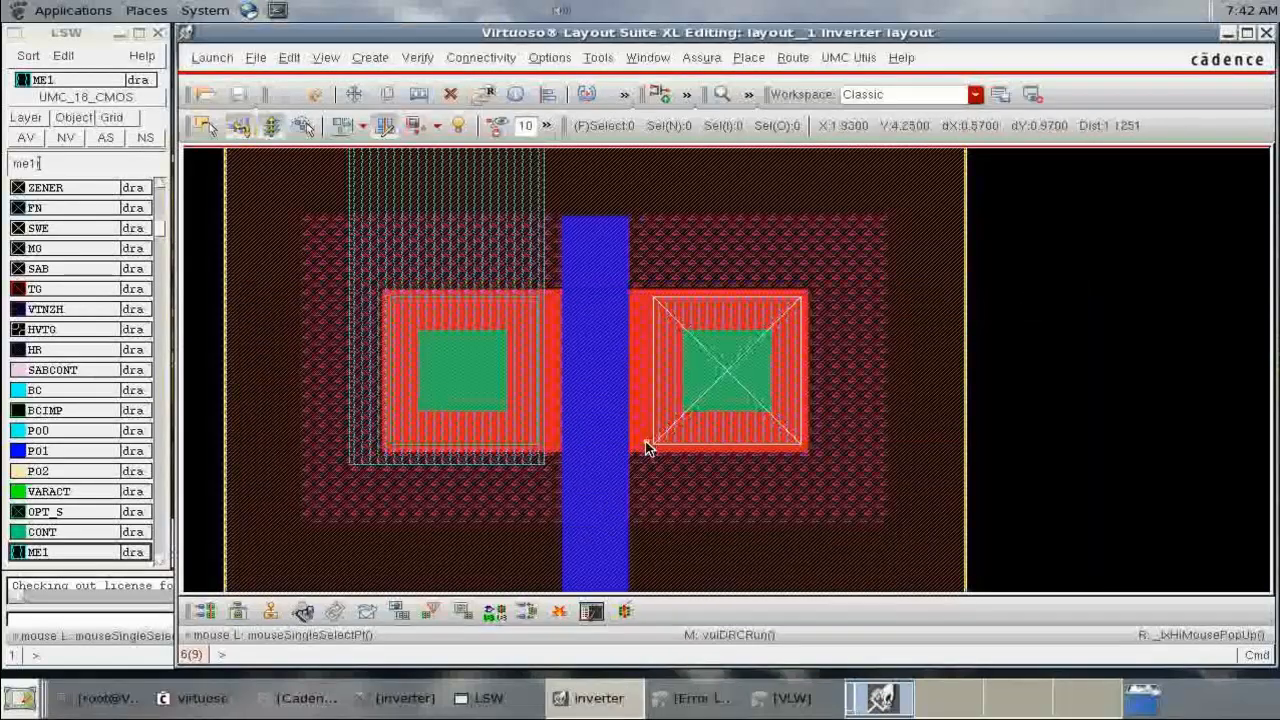
key("f")
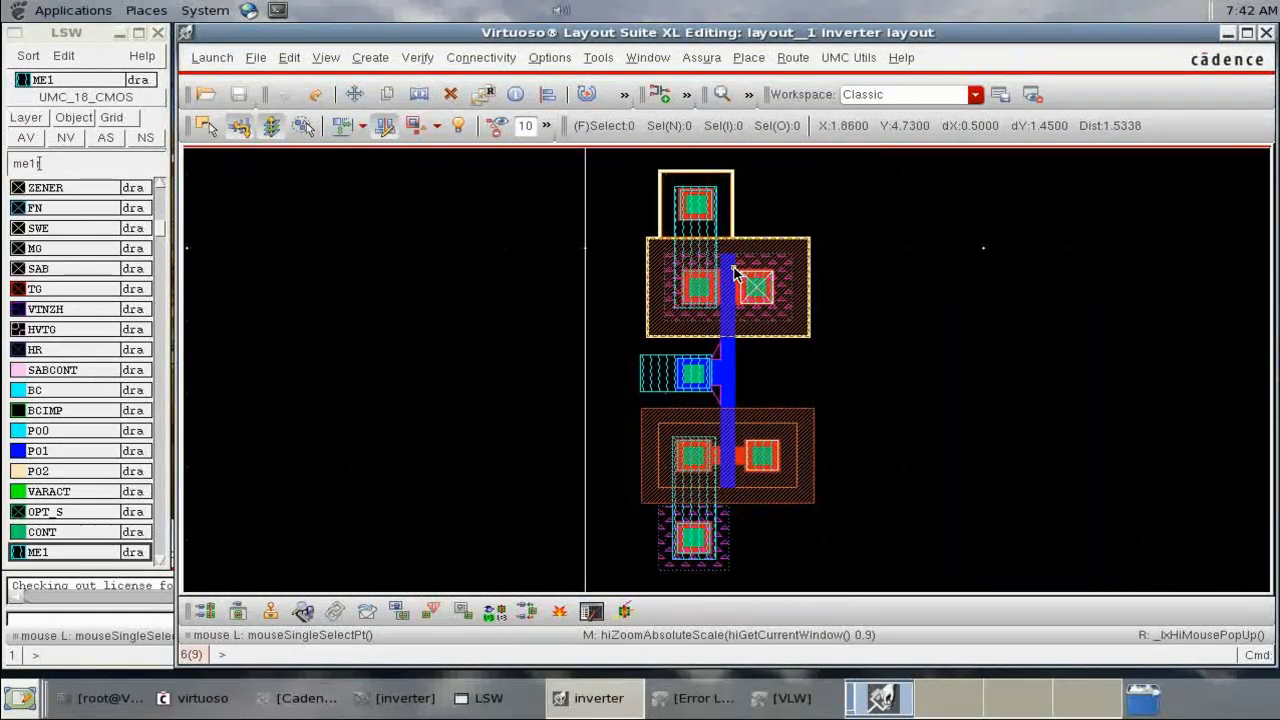
right_click_drag(684, 337, 788, 440)
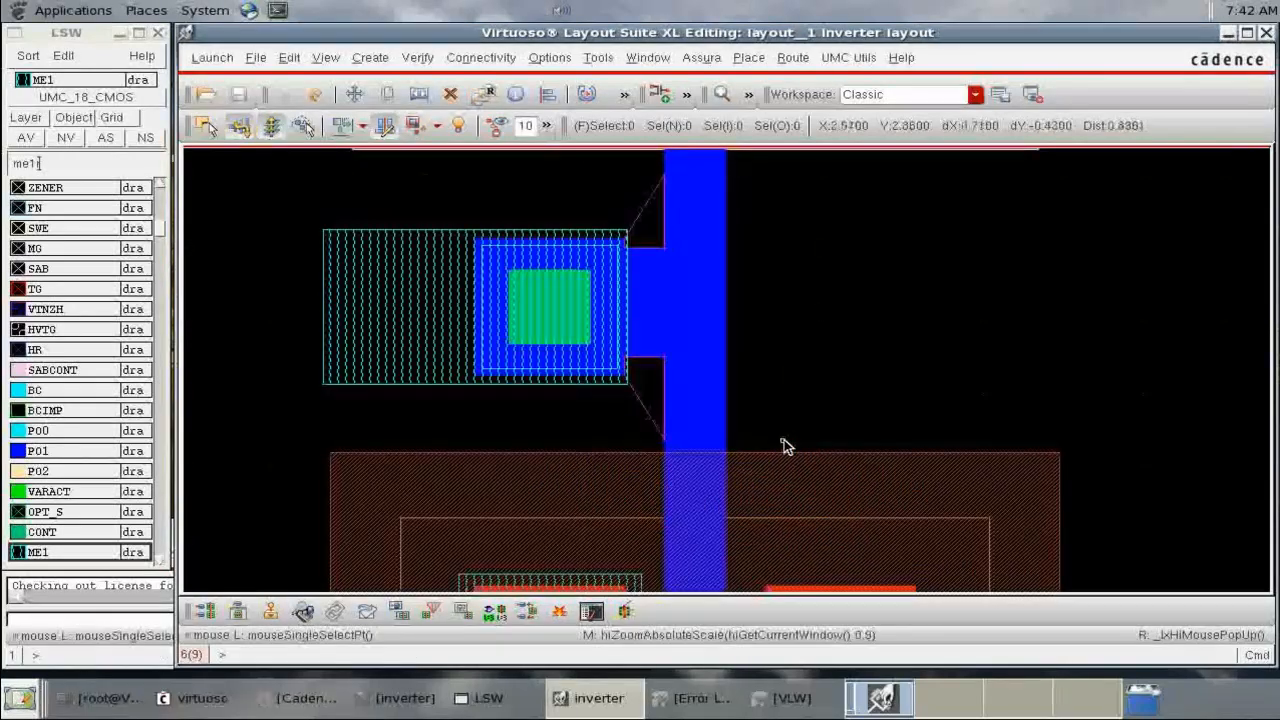
key("f")
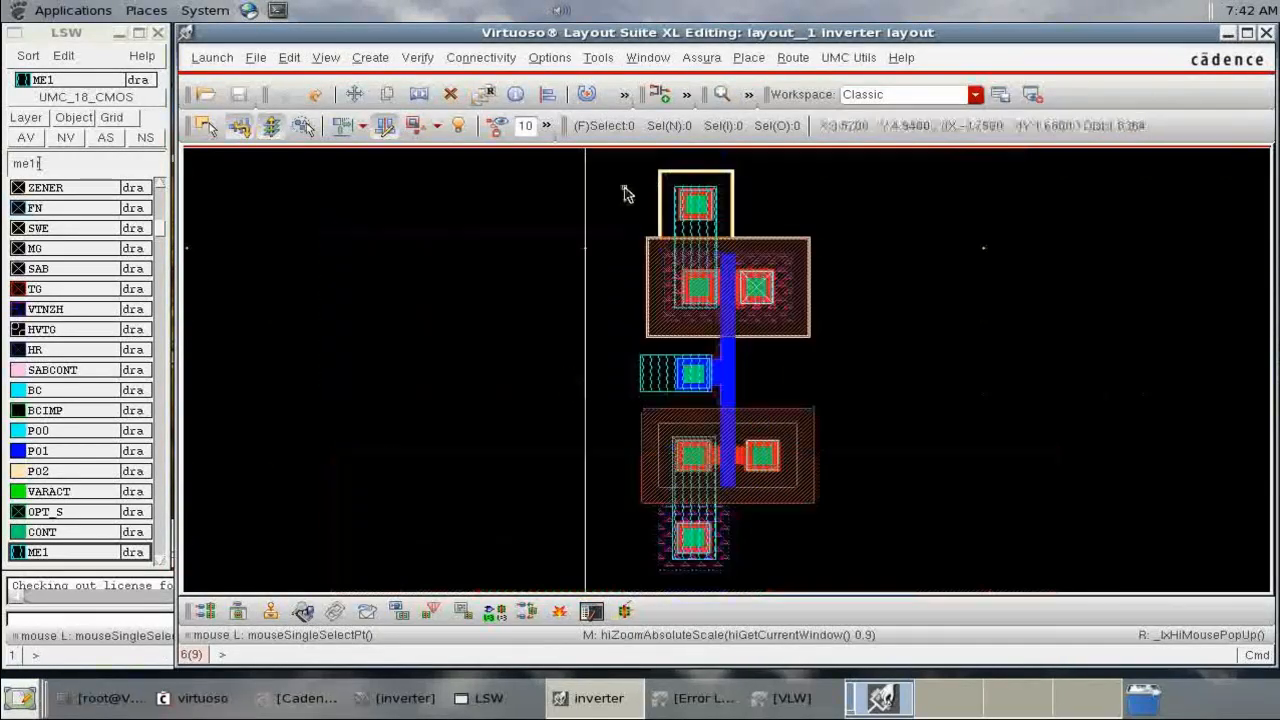
Draw an ME1 rectangle from the upper transistor's right-hand contact down over the lower transistor's right-hand contact, joining both drains.
key("z")
left_click(668, 203)
left_click(915, 362)
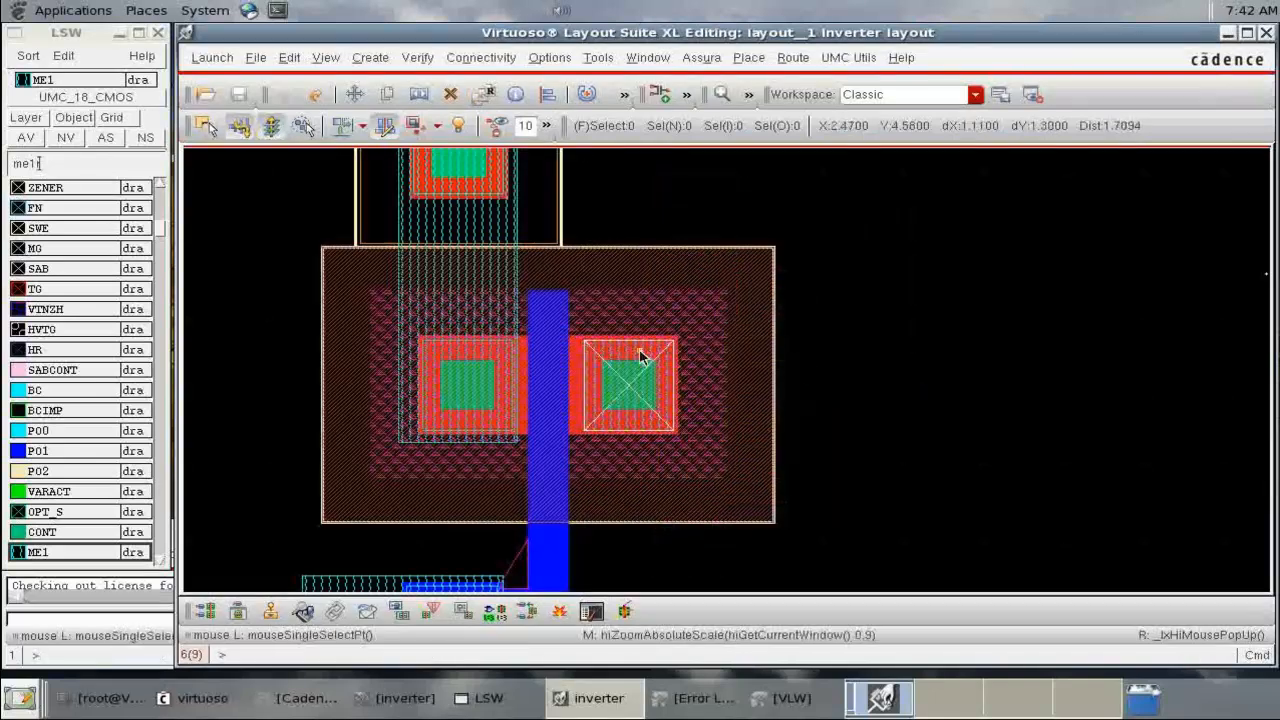
key("r")
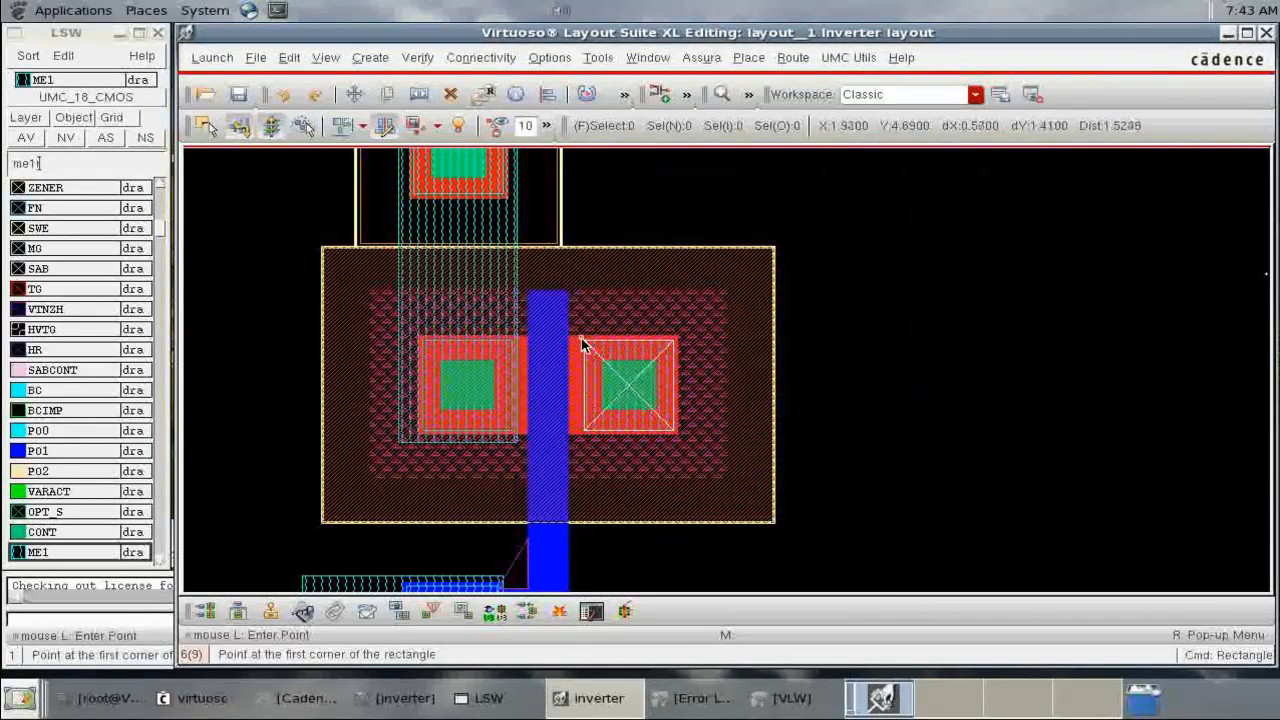
left_click(582, 340)
scroll(662, 379, "down", 2)
scroll(664, 383, "down", 2)
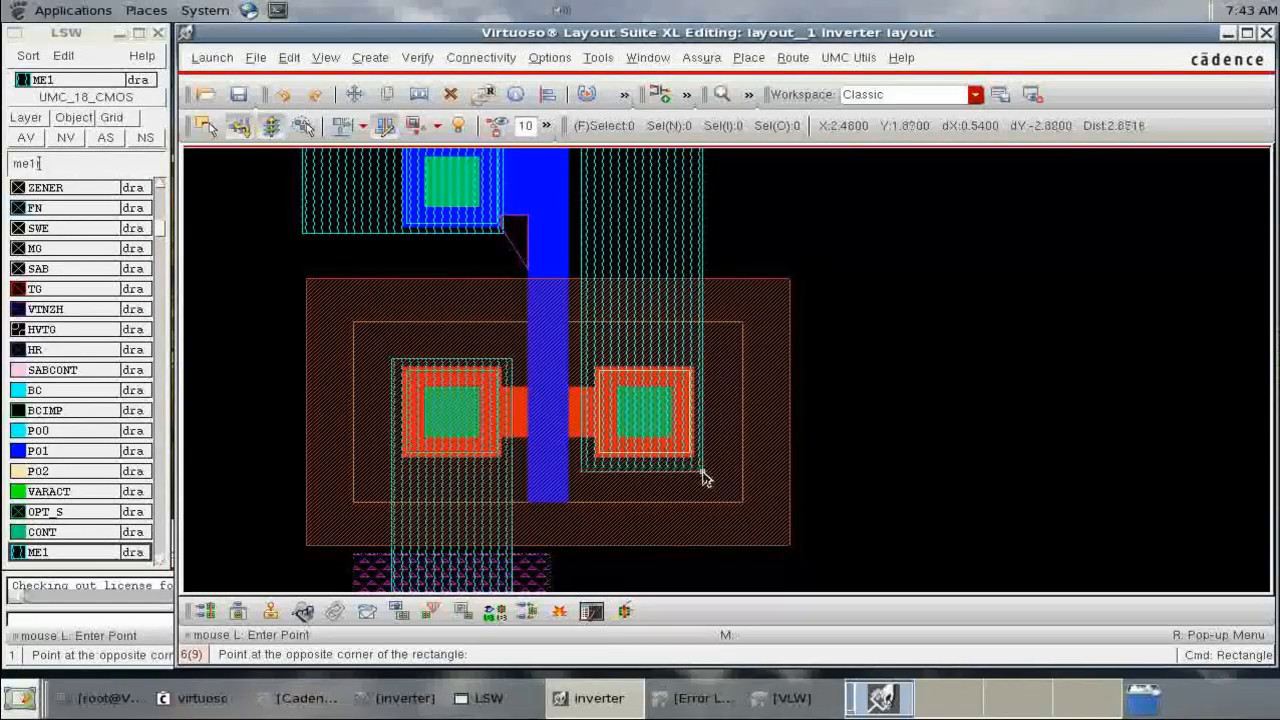
left_click(704, 479)
key("f")
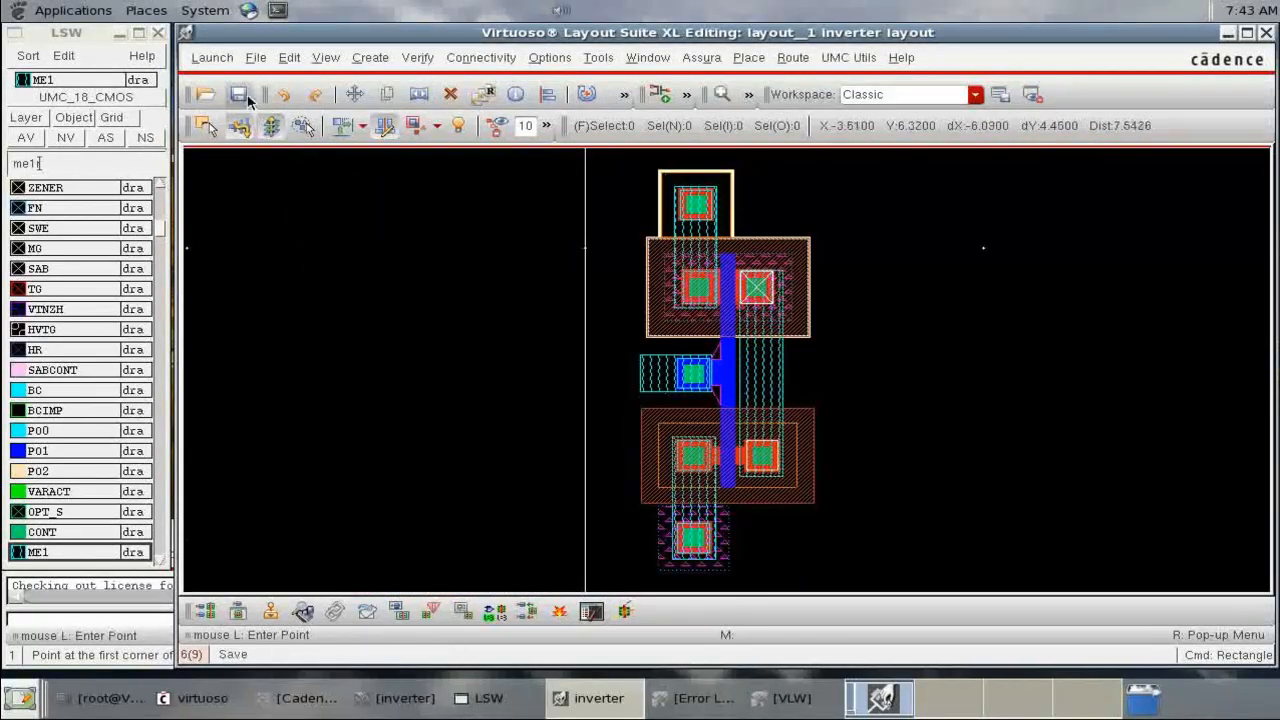
Rerun Assura DRC on the inverter layout, overwriting the existing data and closing the active run, and open the results.
left_click(701, 57)
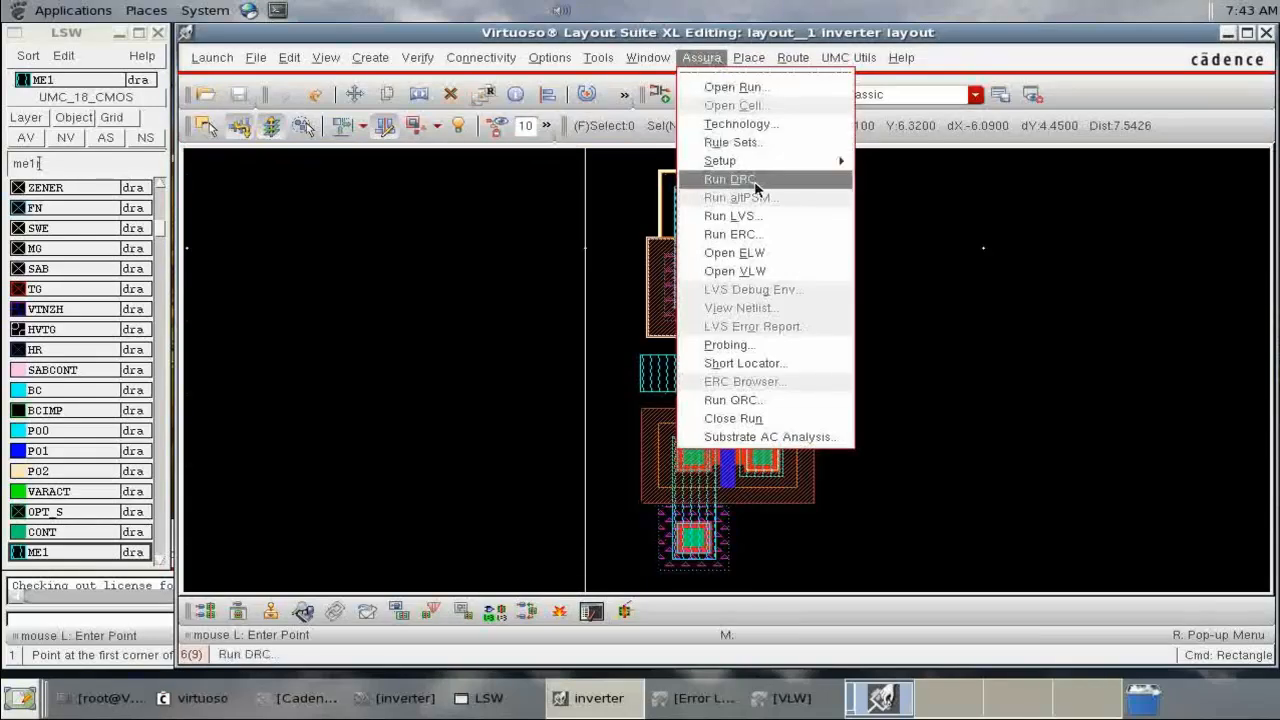
left_click(708, 180)
left_click(522, 523)
left_click(586, 378)
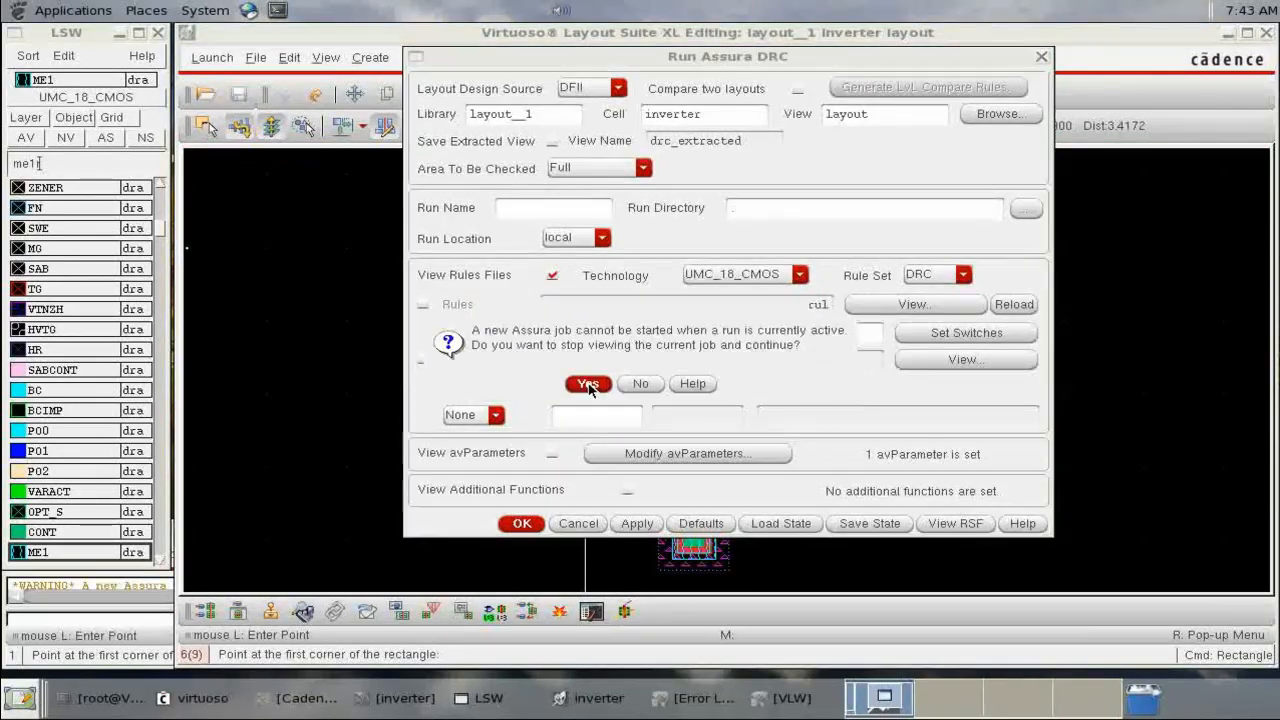
left_click(589, 386)
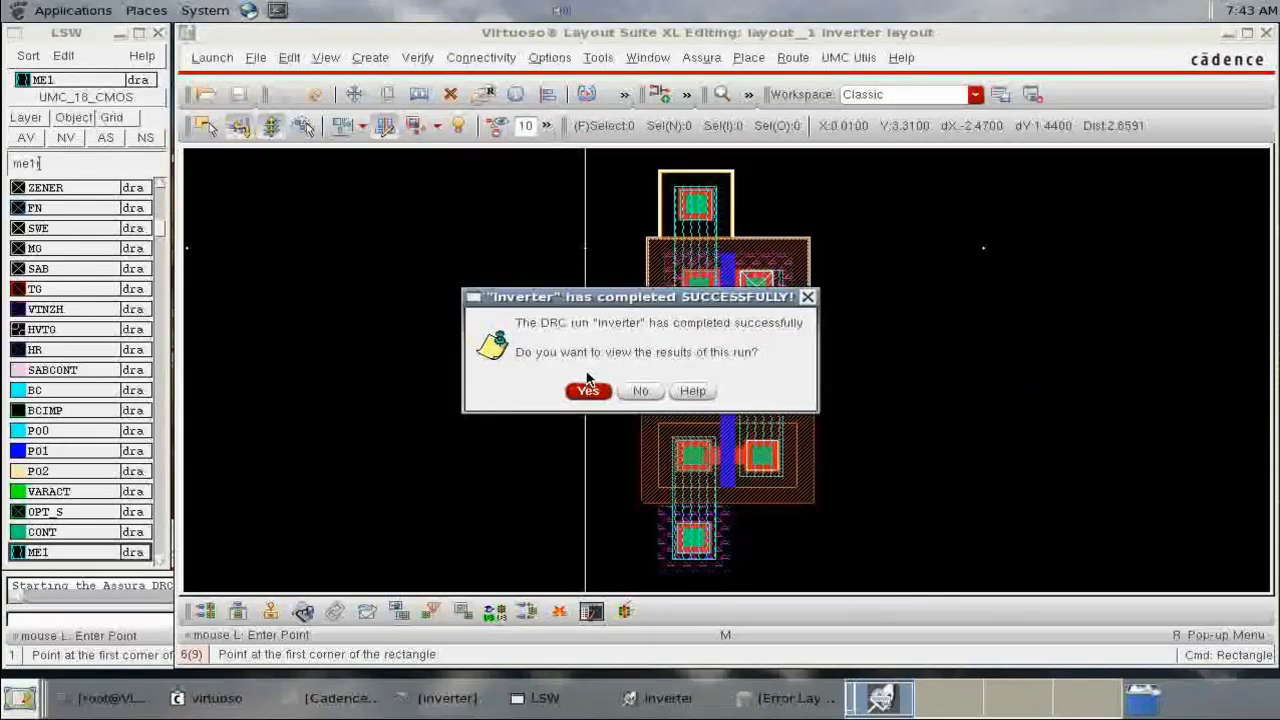
left_click(589, 387)
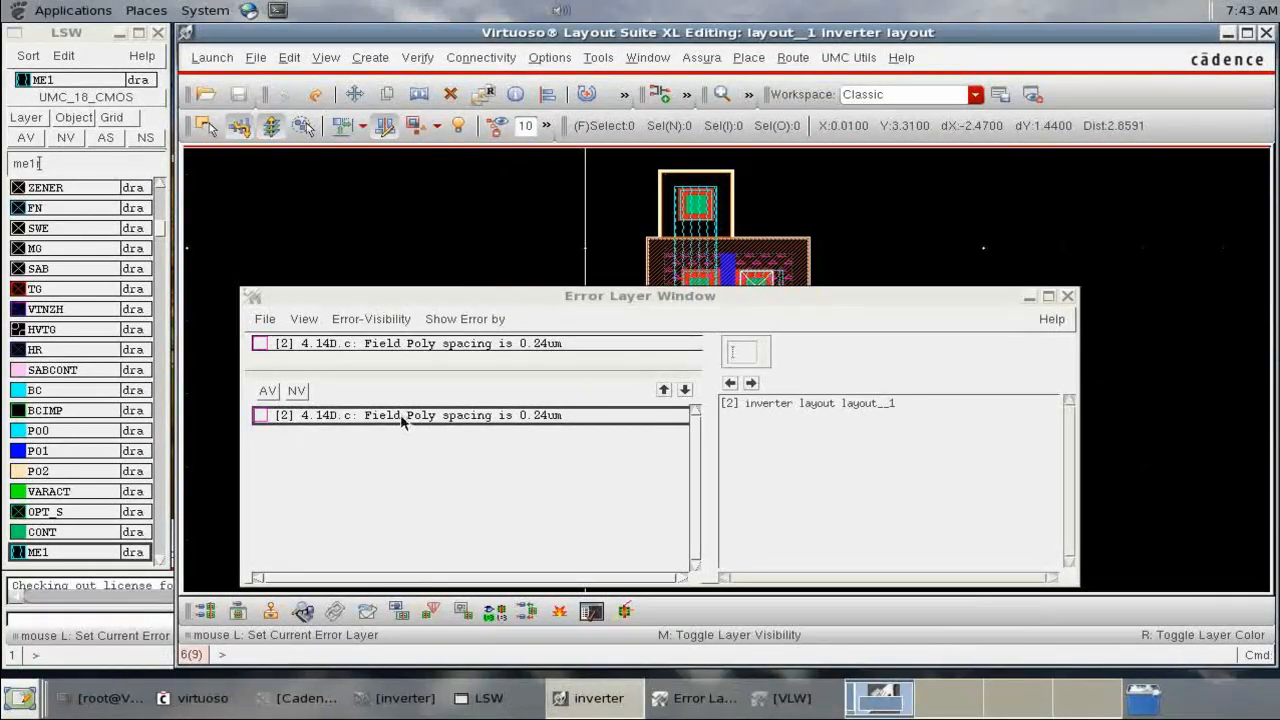
Locate the 4.14D.c Field Poly spacing error, examine the flagged gap beside the gate strip, and close the error list.
left_click(400, 415)
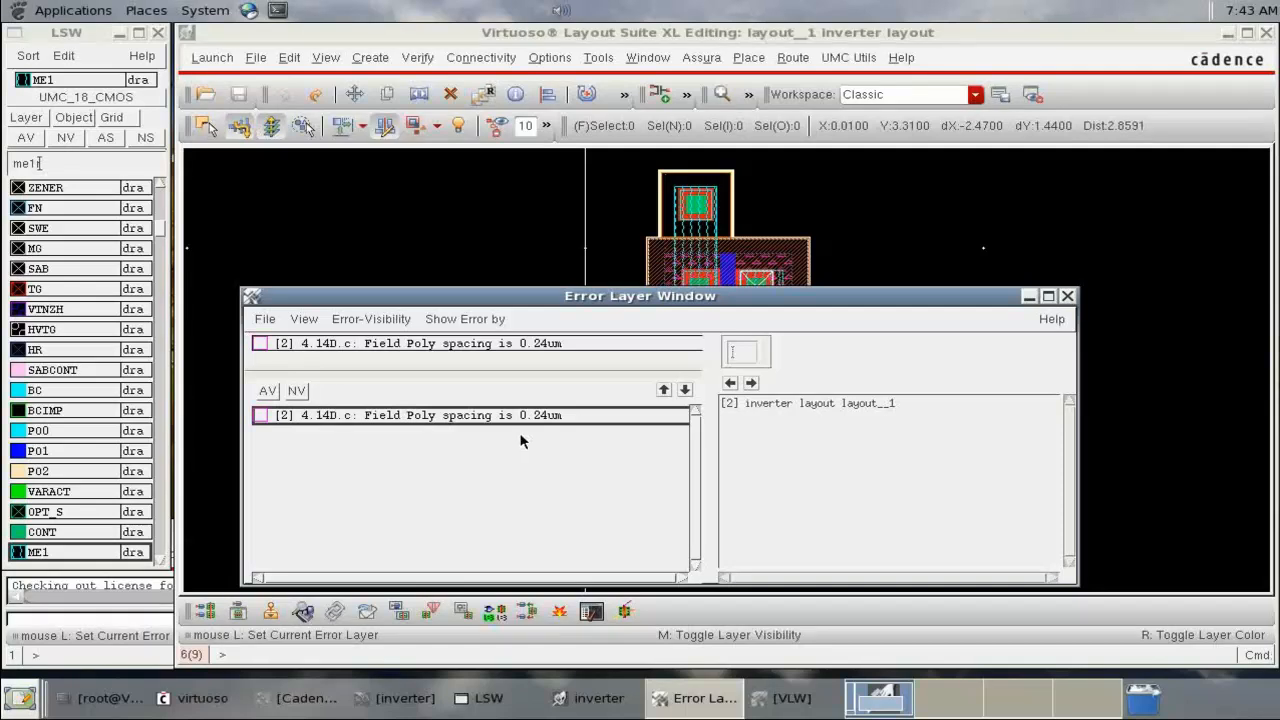
left_click(752, 383)
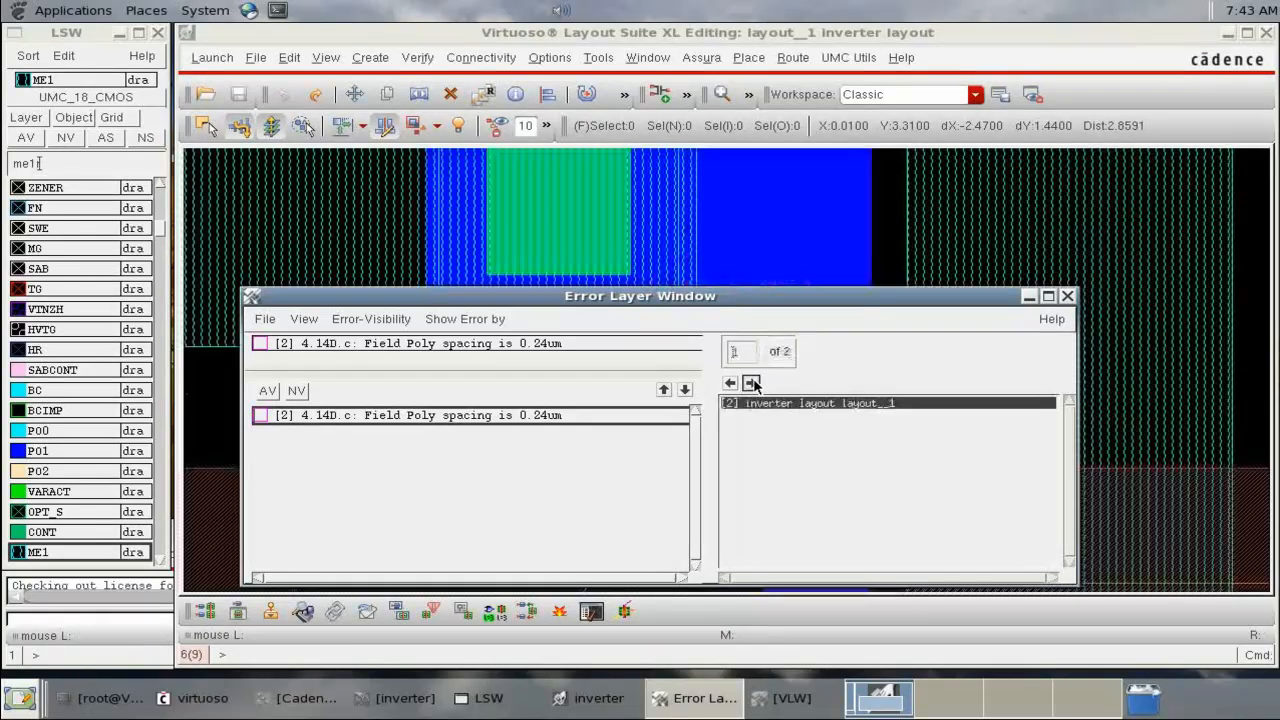
left_click(1027, 297)
scroll(743, 424, "up", 2)
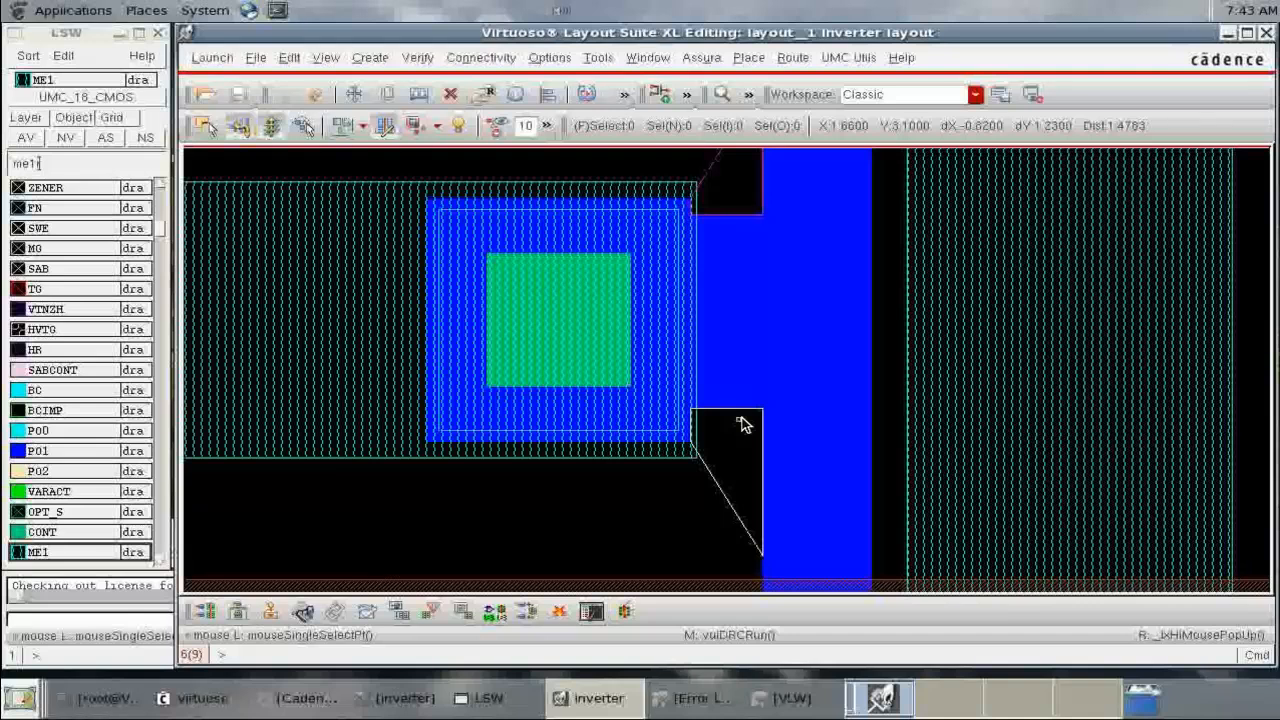
left_click(700, 698)
left_click(405, 418)
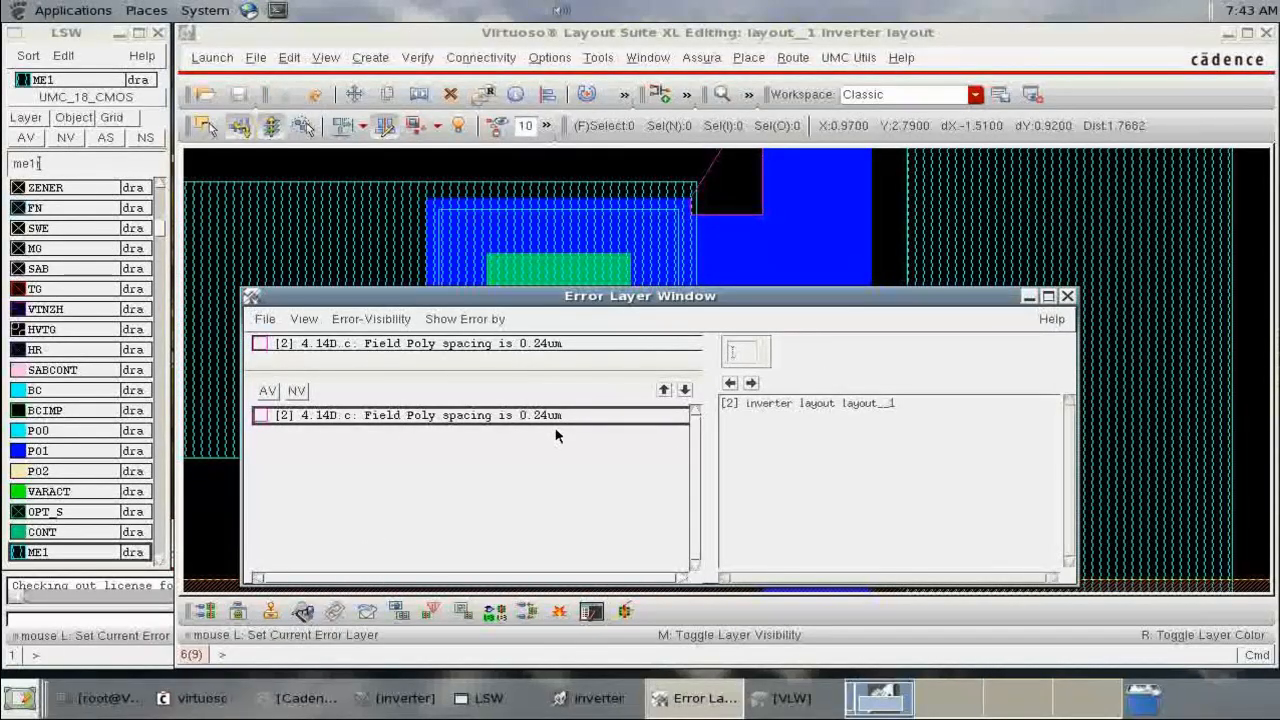
left_click(1067, 296)
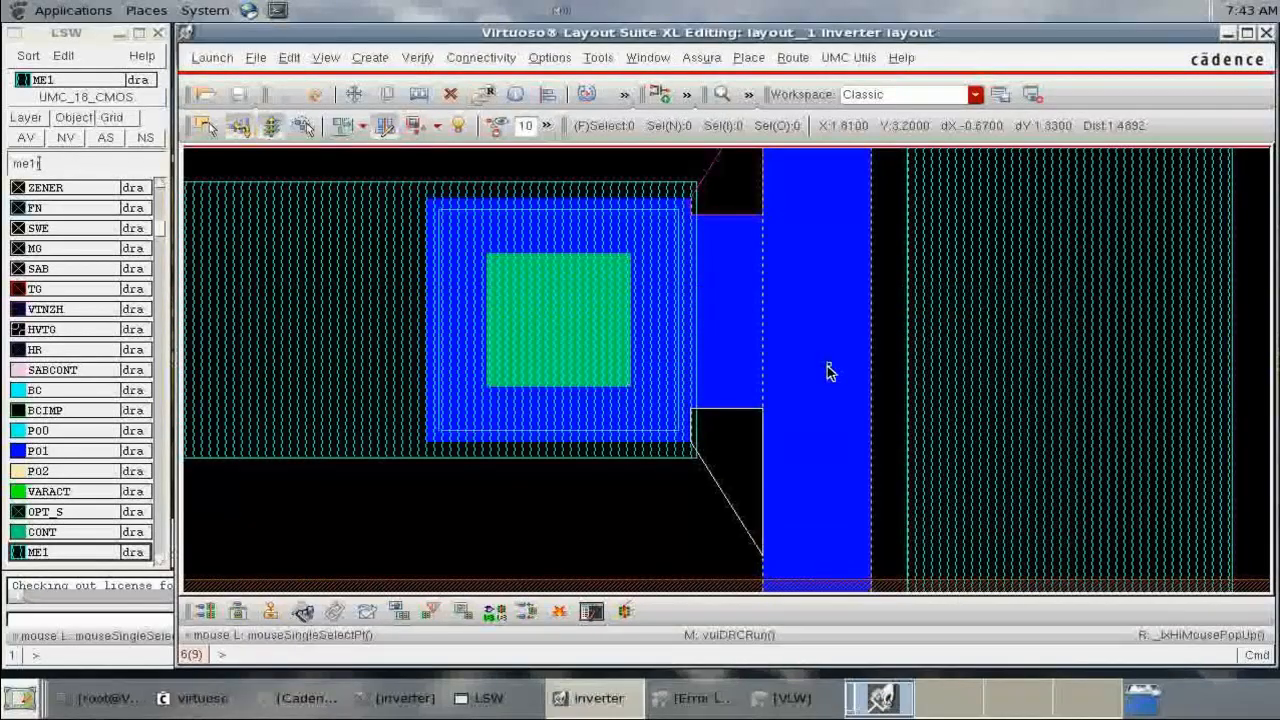
Measure the gap between the gate strip and the input via's poly edge with the ruler.
key("f")
right_click_drag(659, 312, 805, 447)
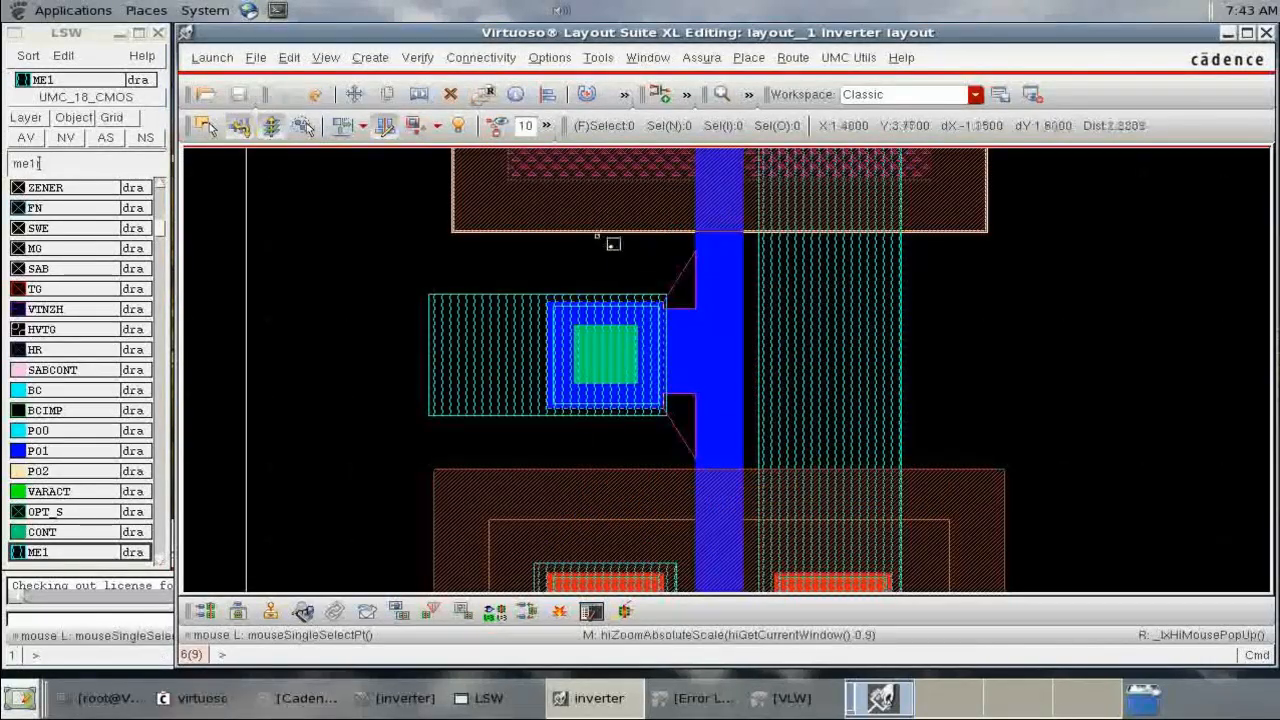
right_click_drag(605, 240, 835, 510)
key("k")
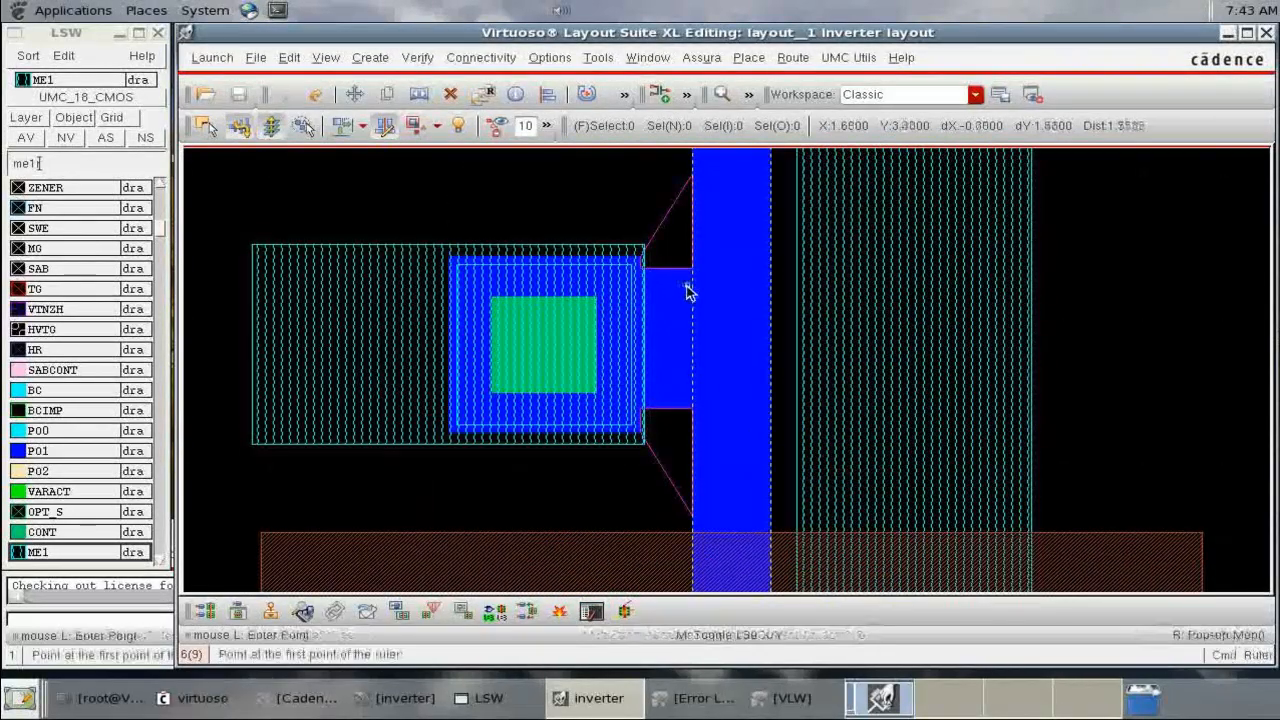
left_click(693, 268)
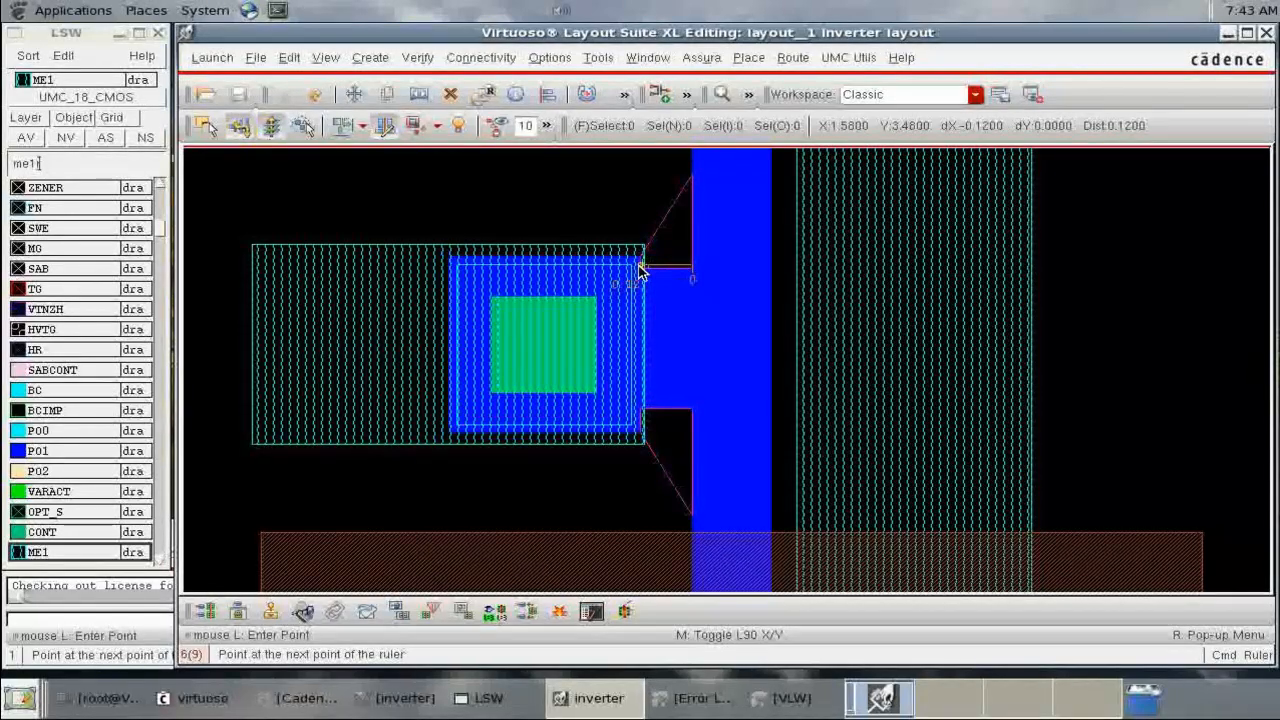
key("Escape")
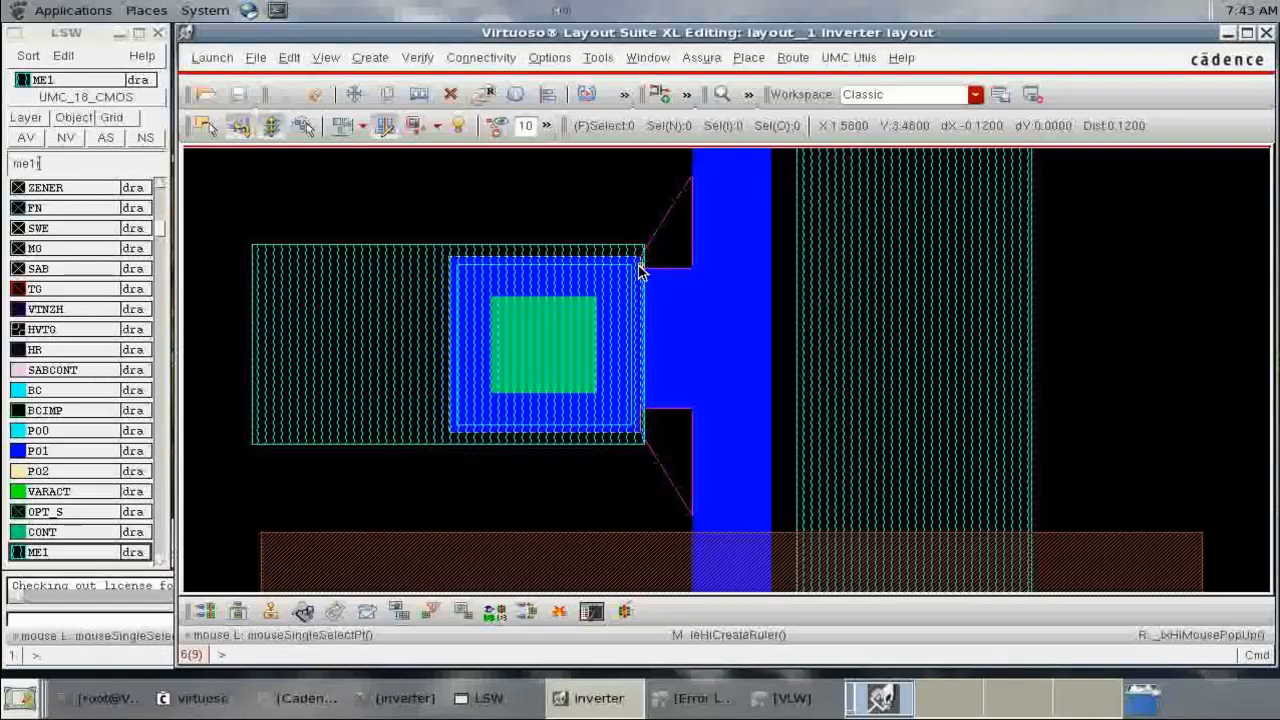
Move the M1_POLY via about 0.36 µm left along the poly input tab, away from the gate strip.
key("f")
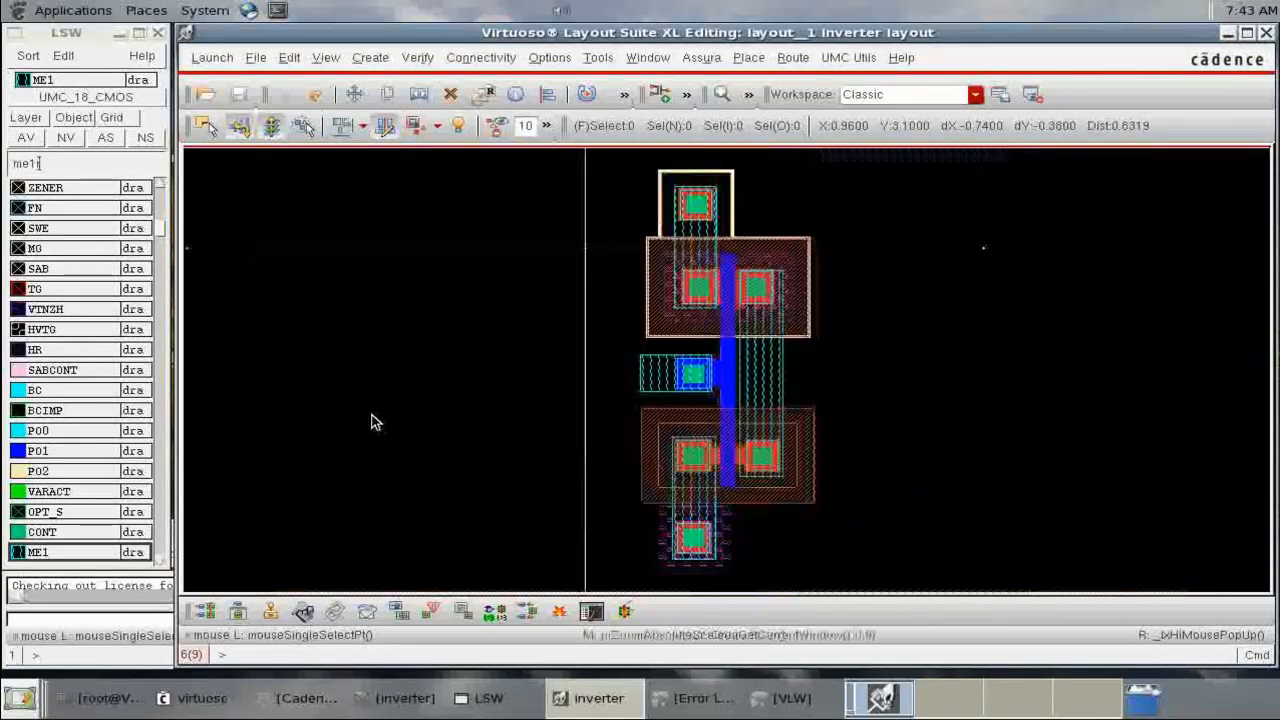
right_click_drag(557, 340, 777, 406)
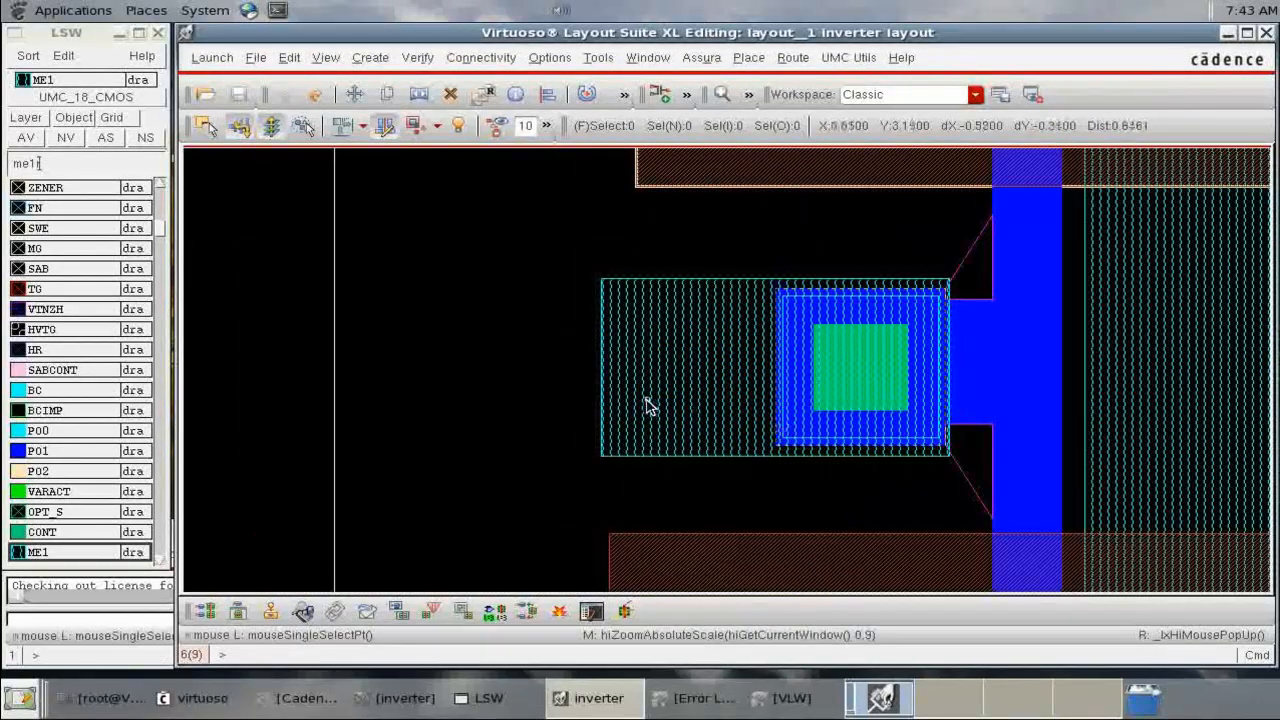
key("m")
left_click(862, 370)
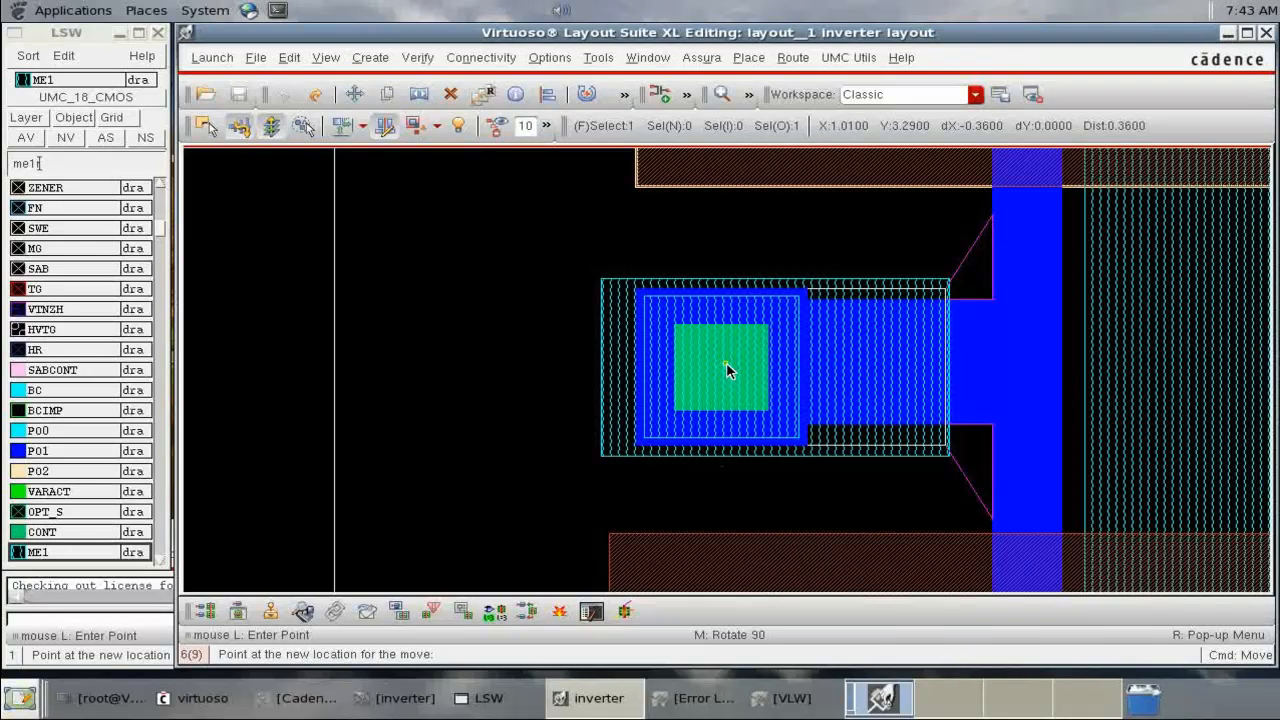
left_click(726, 362)
Move the input ME1 rectangle about 0.25 µm left, keeping the shifted M1_POLY via covered.
key("m")
left_click(888, 445)
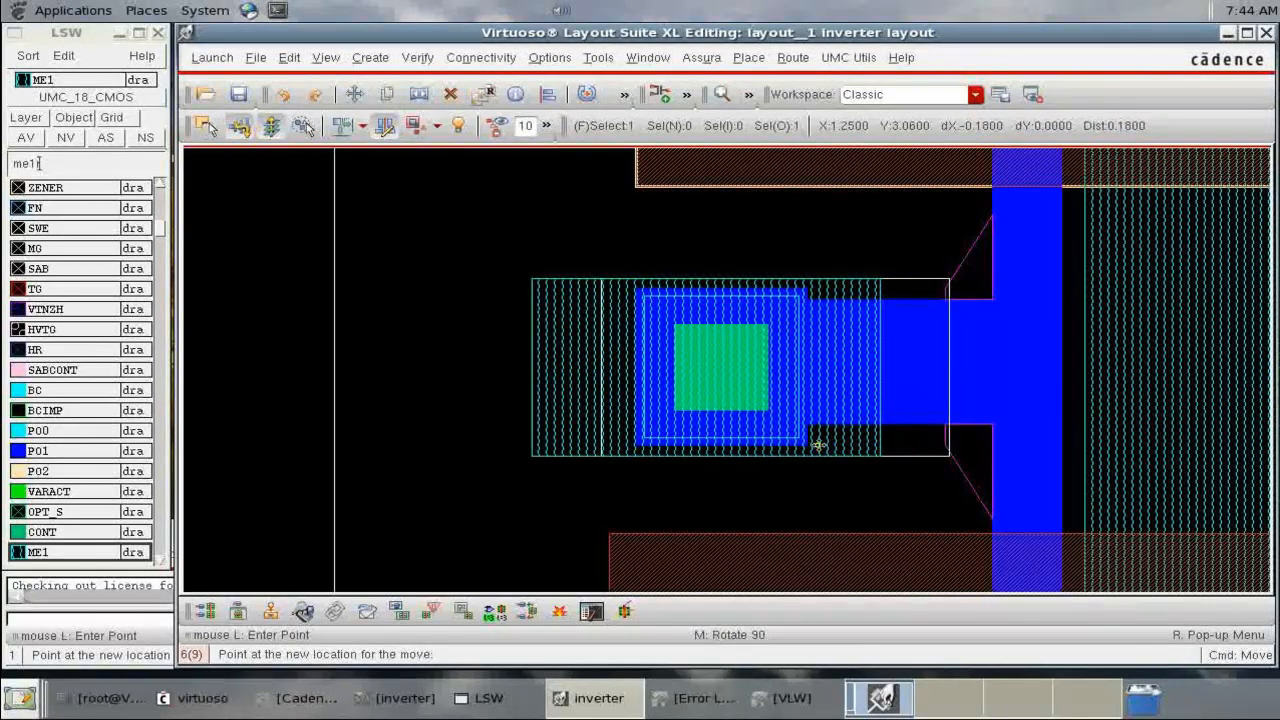
left_click(791, 450)
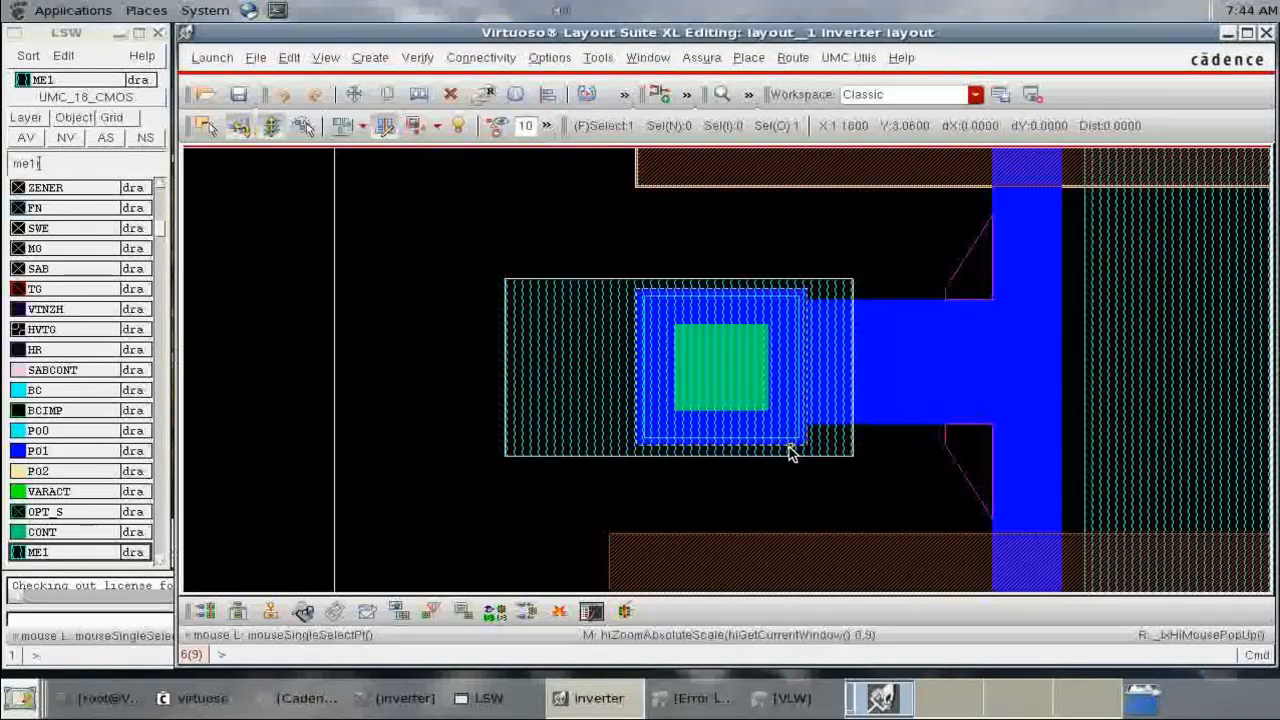
Save the layout, rerun Assura DRC with the existing data overwritten and the active run closed, and view the results.
key("f")
left_click(238, 94)
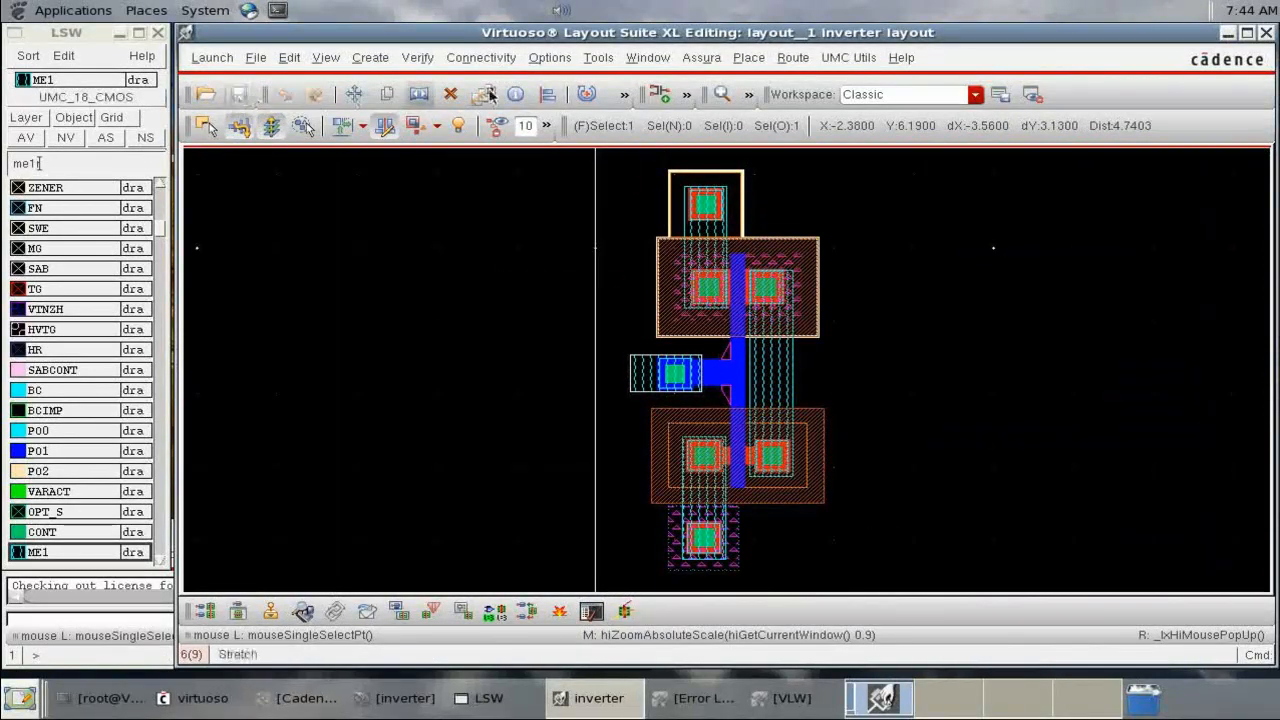
left_click(701, 57)
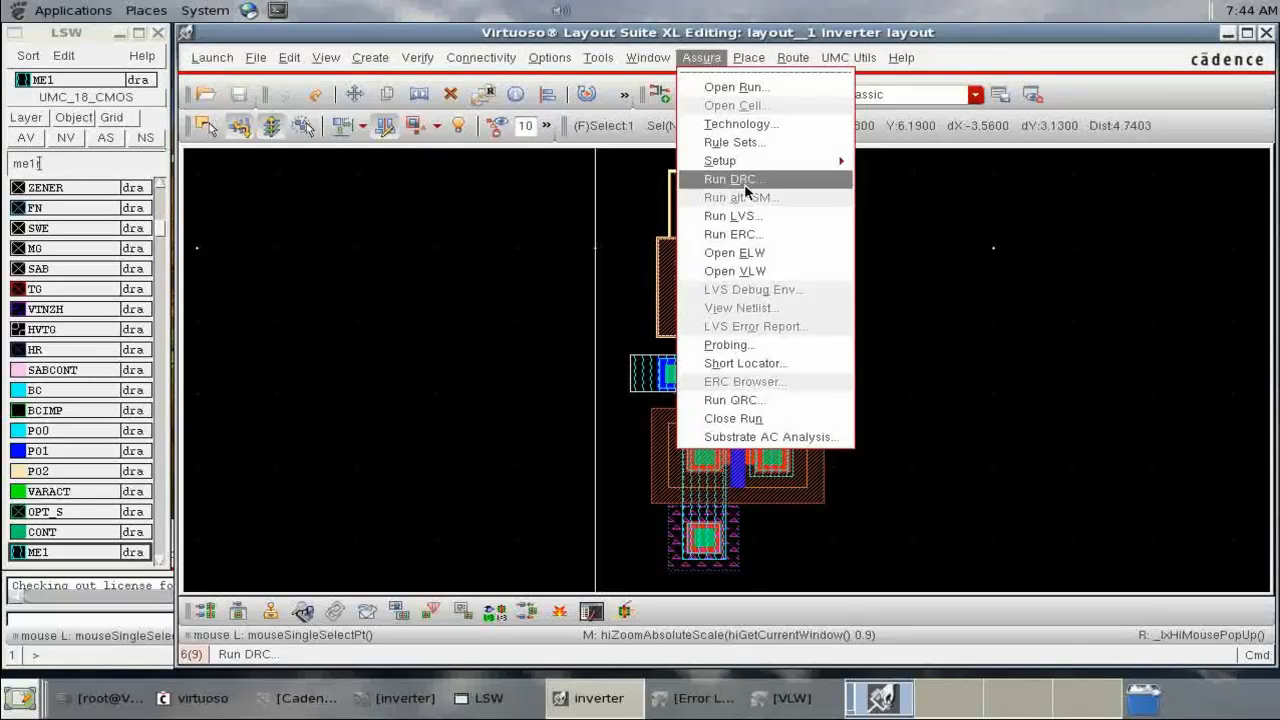
left_click(744, 186)
left_click(523, 524)
left_click(585, 377)
left_click(587, 384)
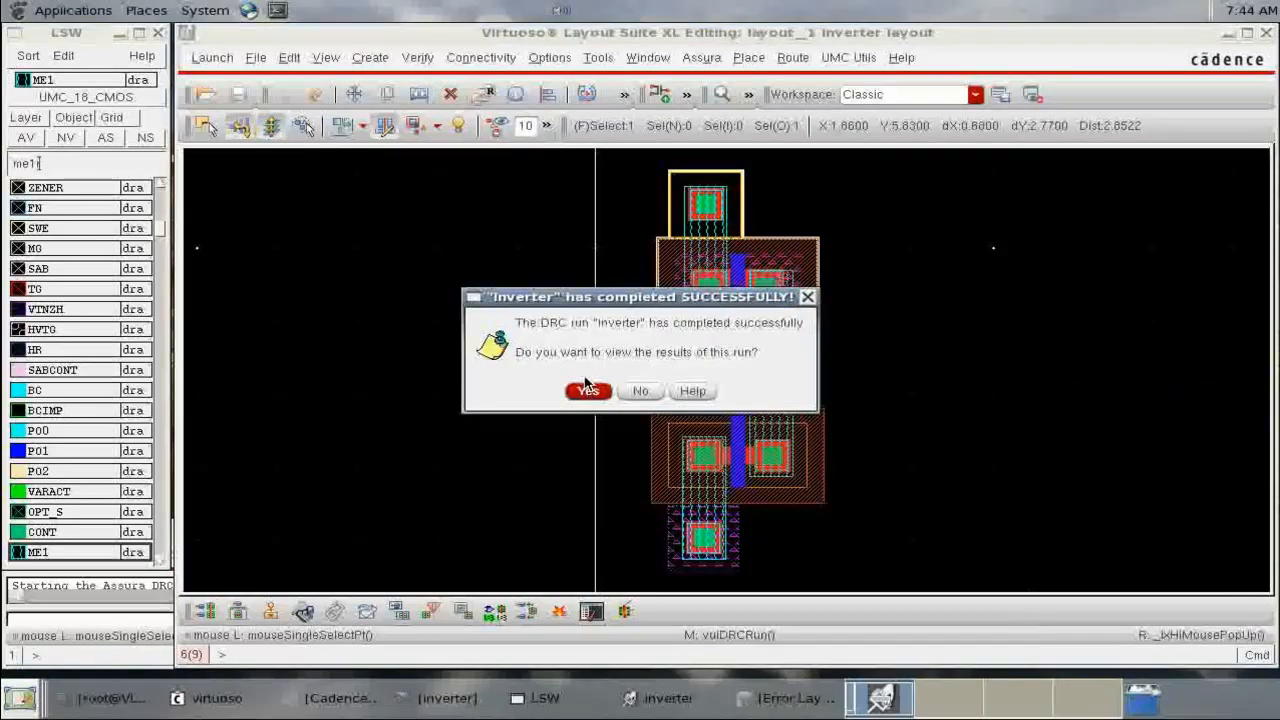
left_click(586, 390)
left_click(641, 379)
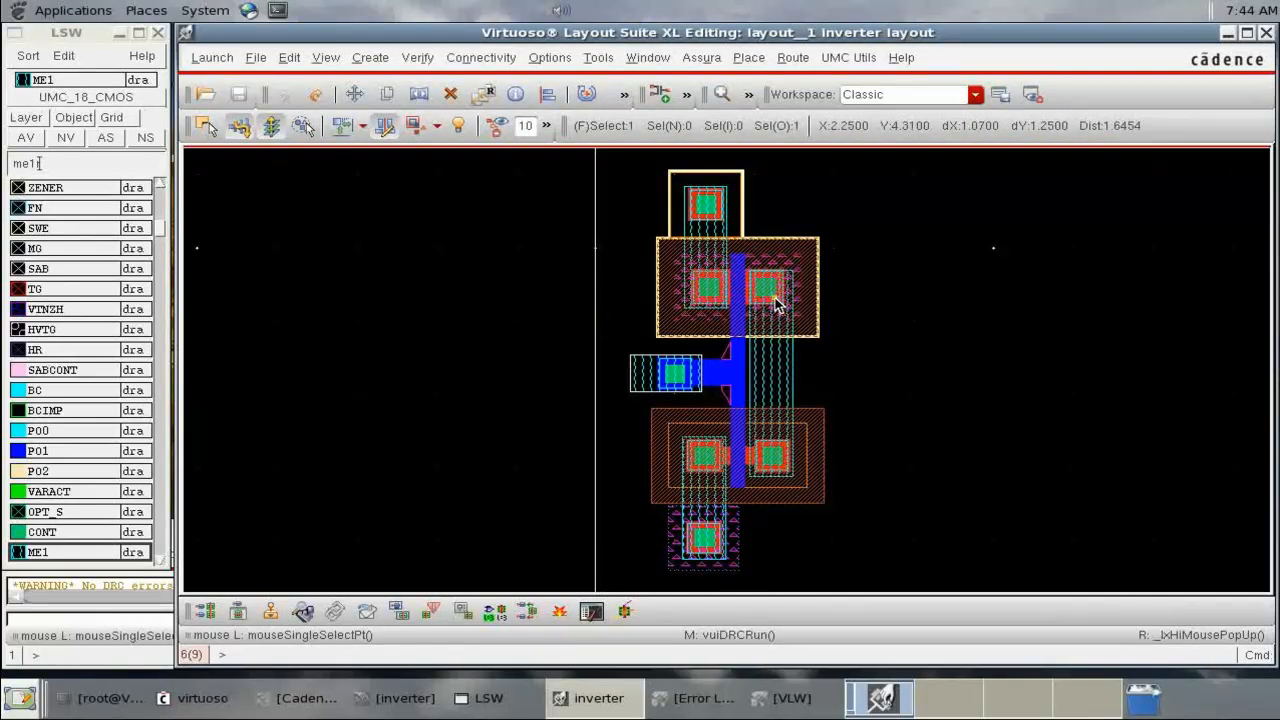
Bring up the inverter schematic beside the layout and examine its vdd, gnd, in and out pins.
left_click(398, 706)
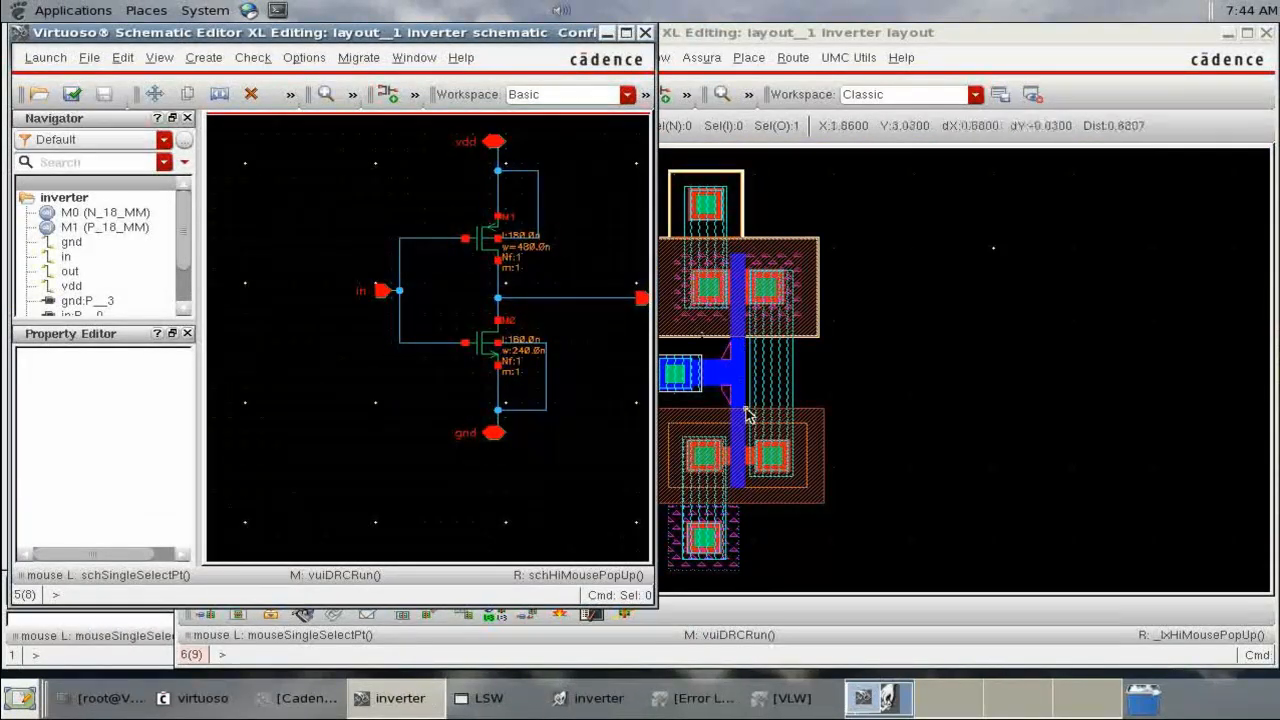
left_click(606, 34)
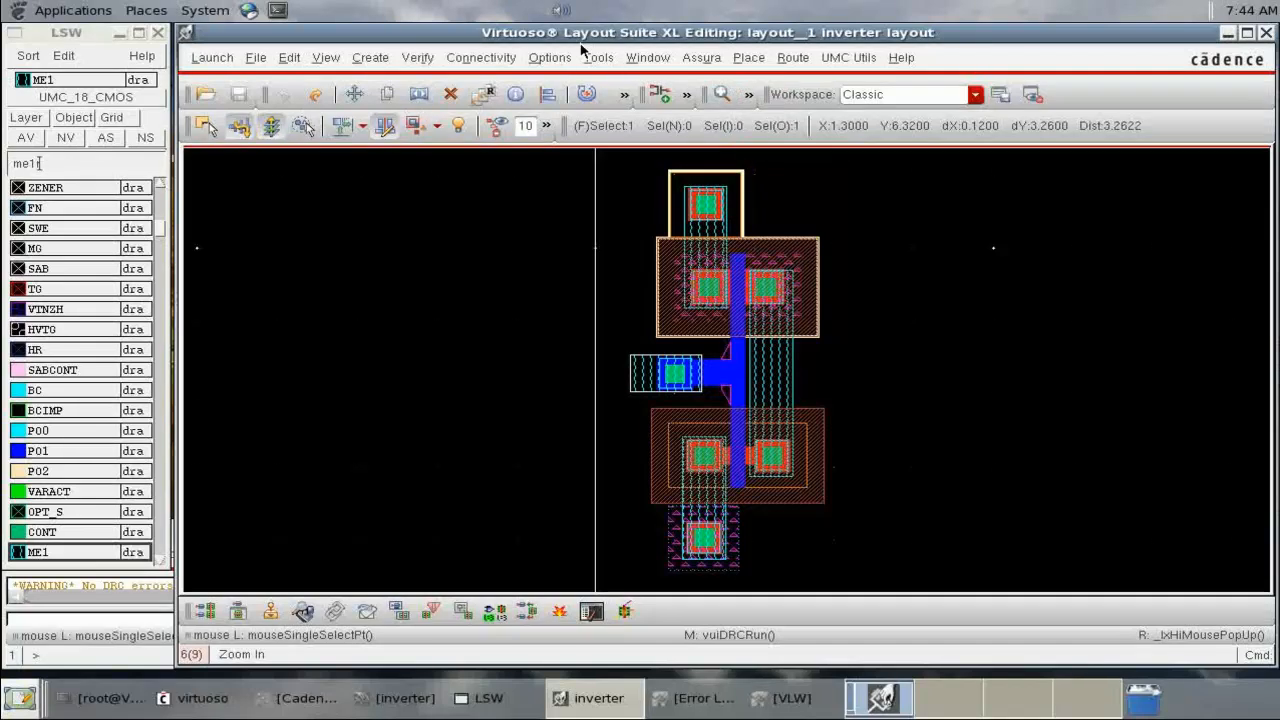
left_click(398, 698)
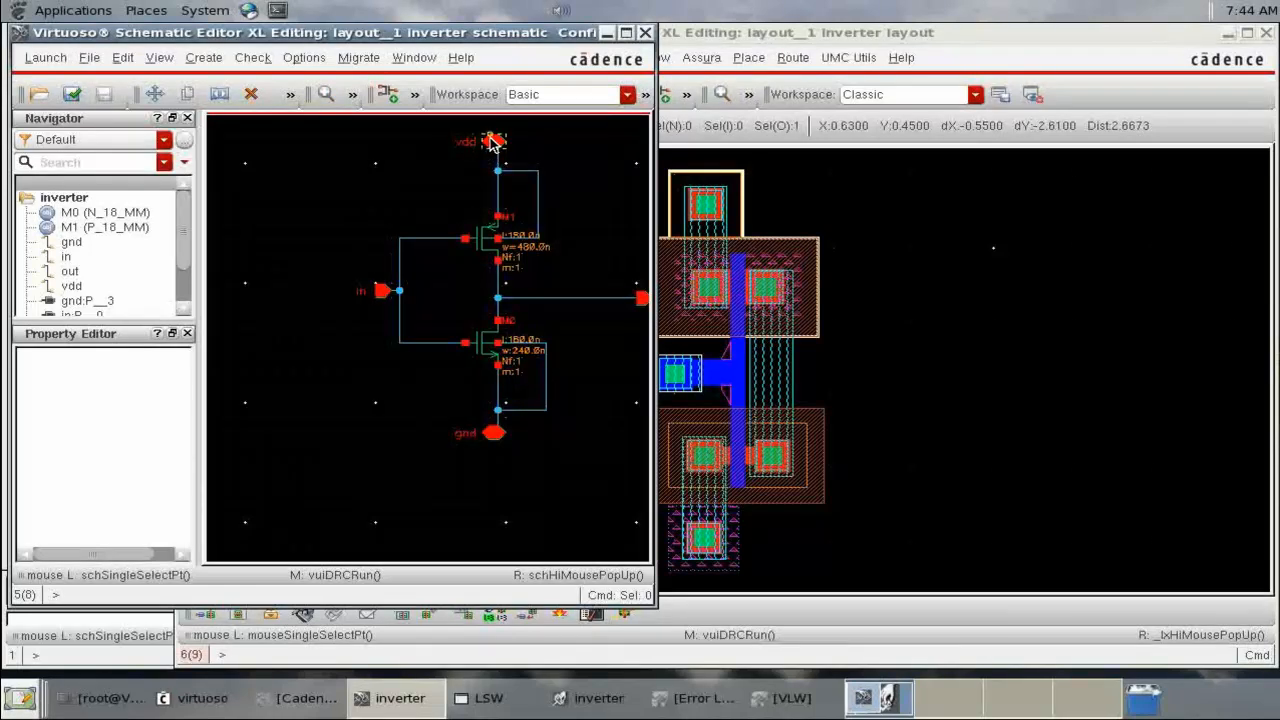
scroll(491, 141, "right", 1)
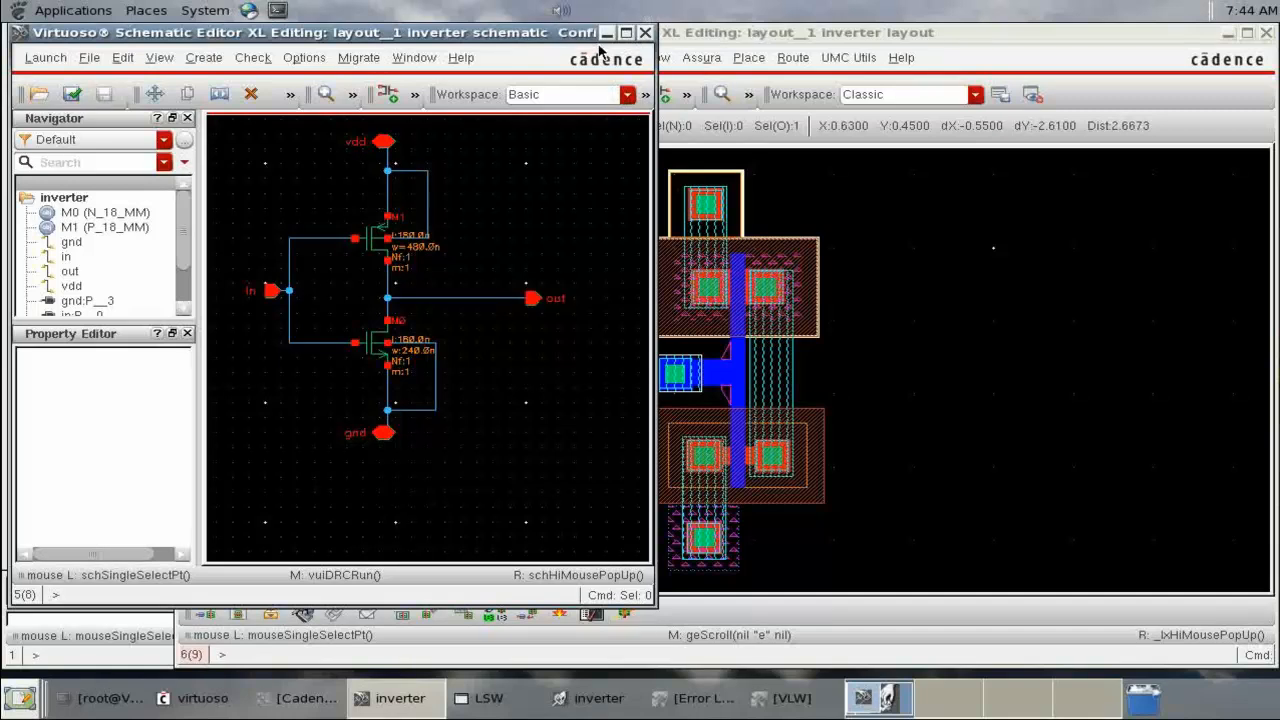
Return to the layout and create a rectangular inputOutput pin vdd, about 0.3 × 0.4 µm, over the n-well tap's ME1 contact.
left_click(607, 34)
left_click(688, 94)
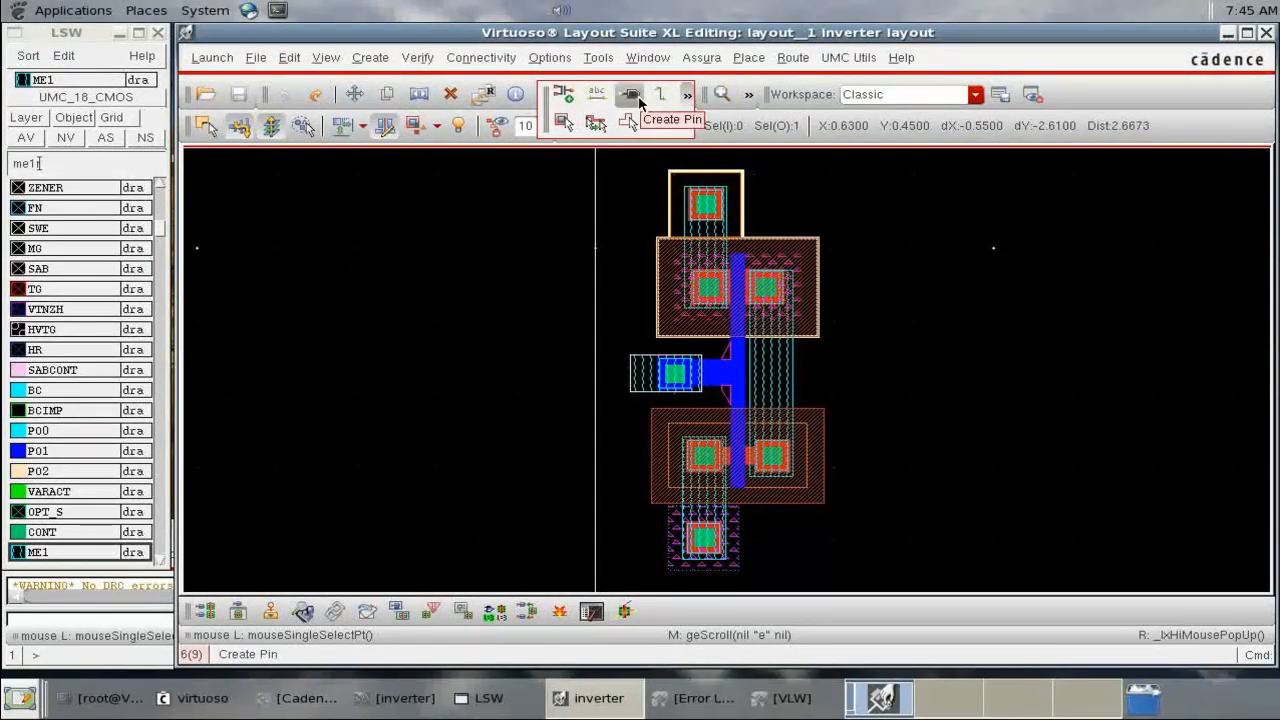
left_click(638, 97)
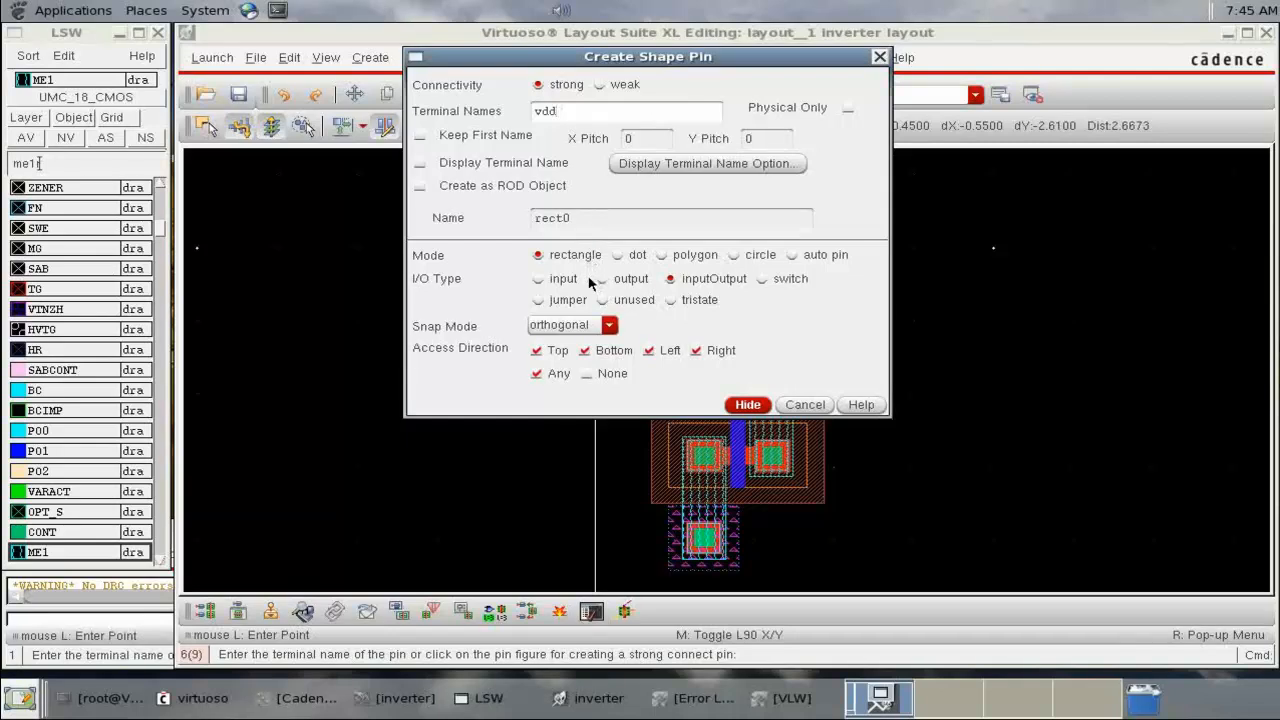
left_click(743, 405)
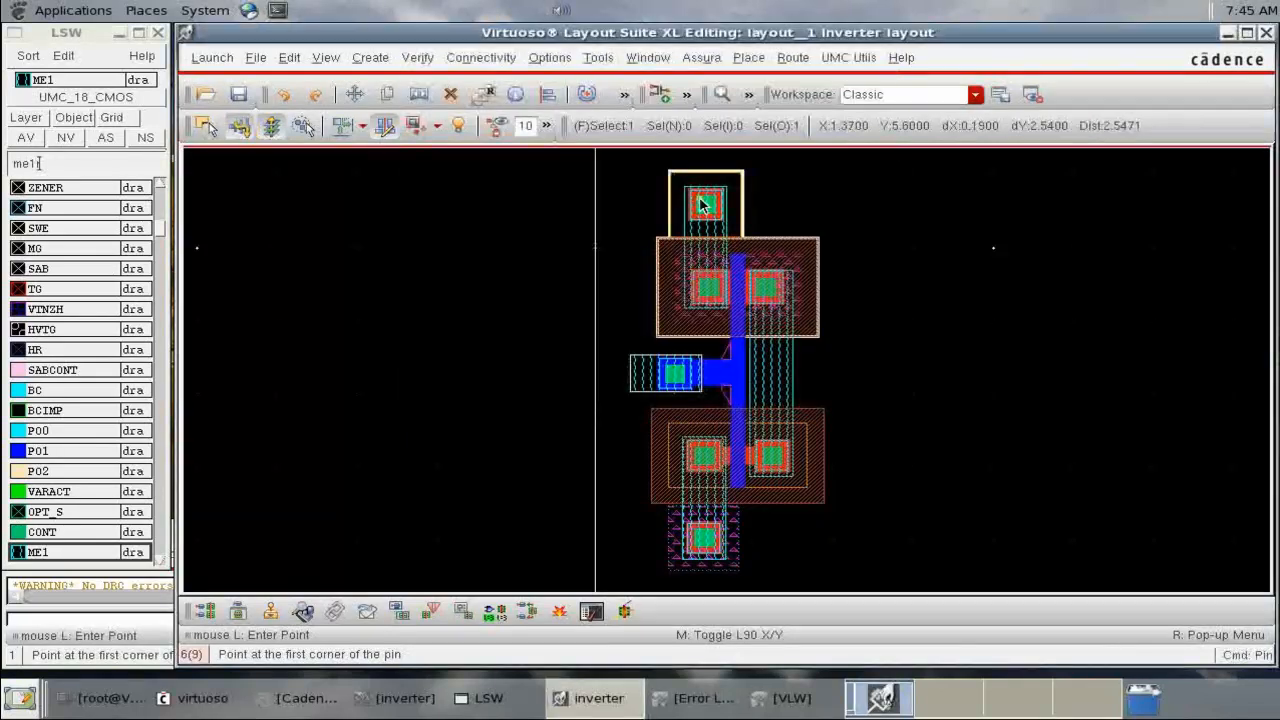
left_click(697, 200)
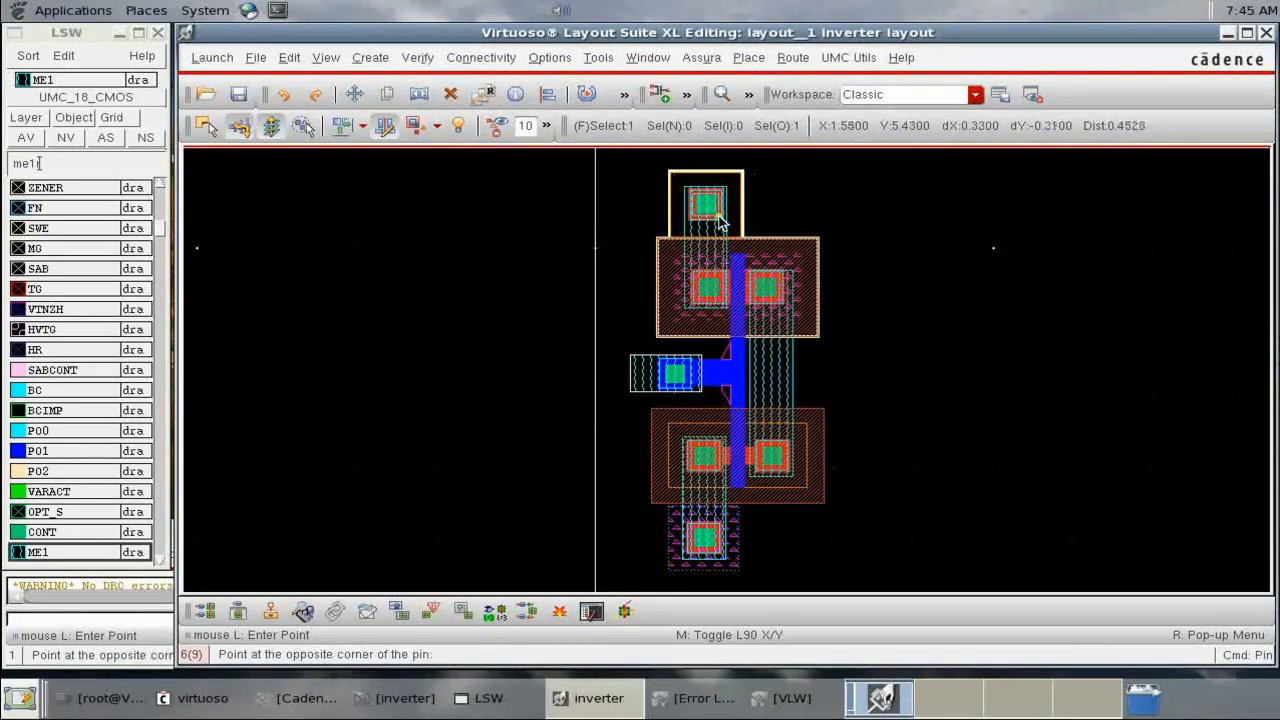
left_click(722, 228)
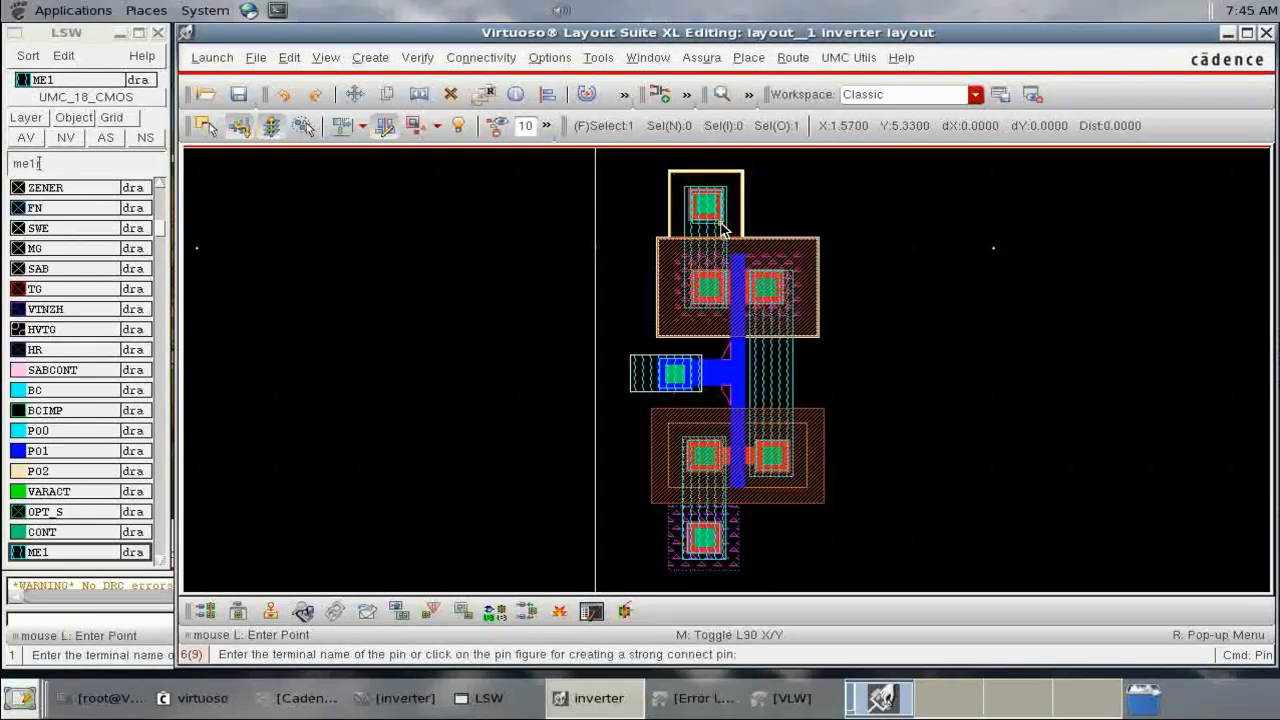
Create a label vdd on the current ME1 layer and attach it to the vdd pin.
left_click(686, 94)
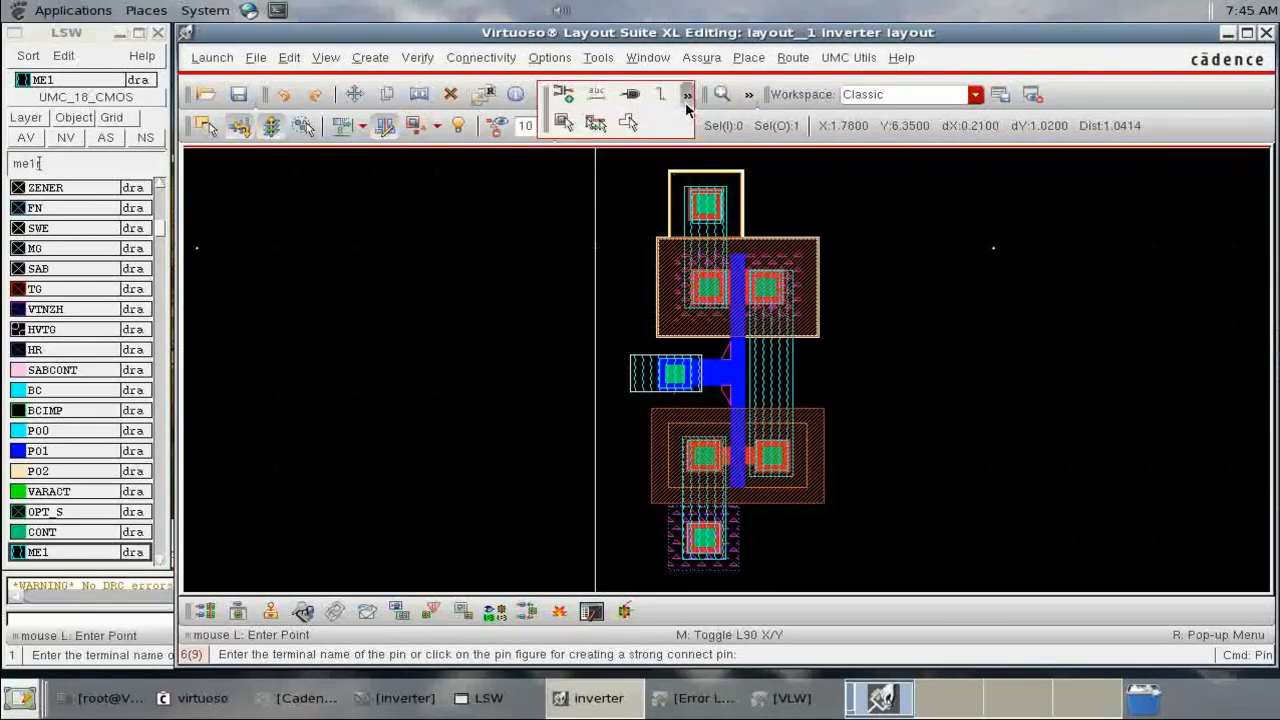
left_click(588, 98)
type("v")
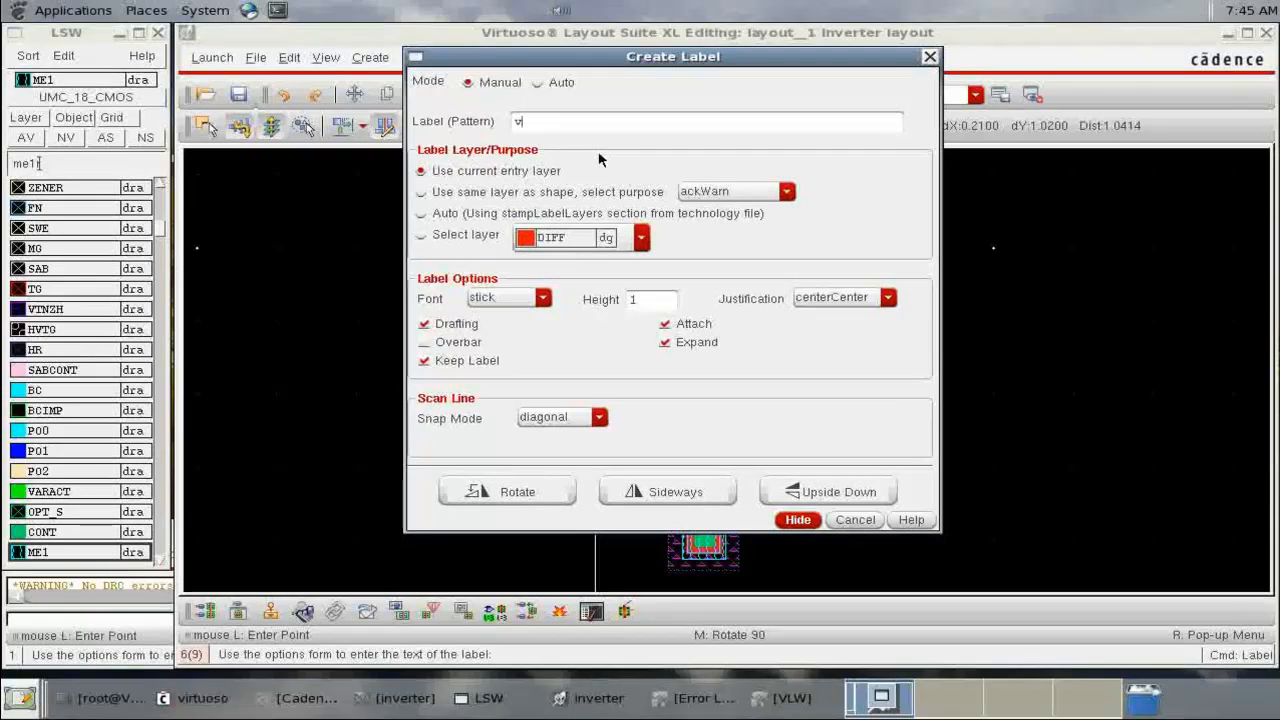
left_click(798, 520)
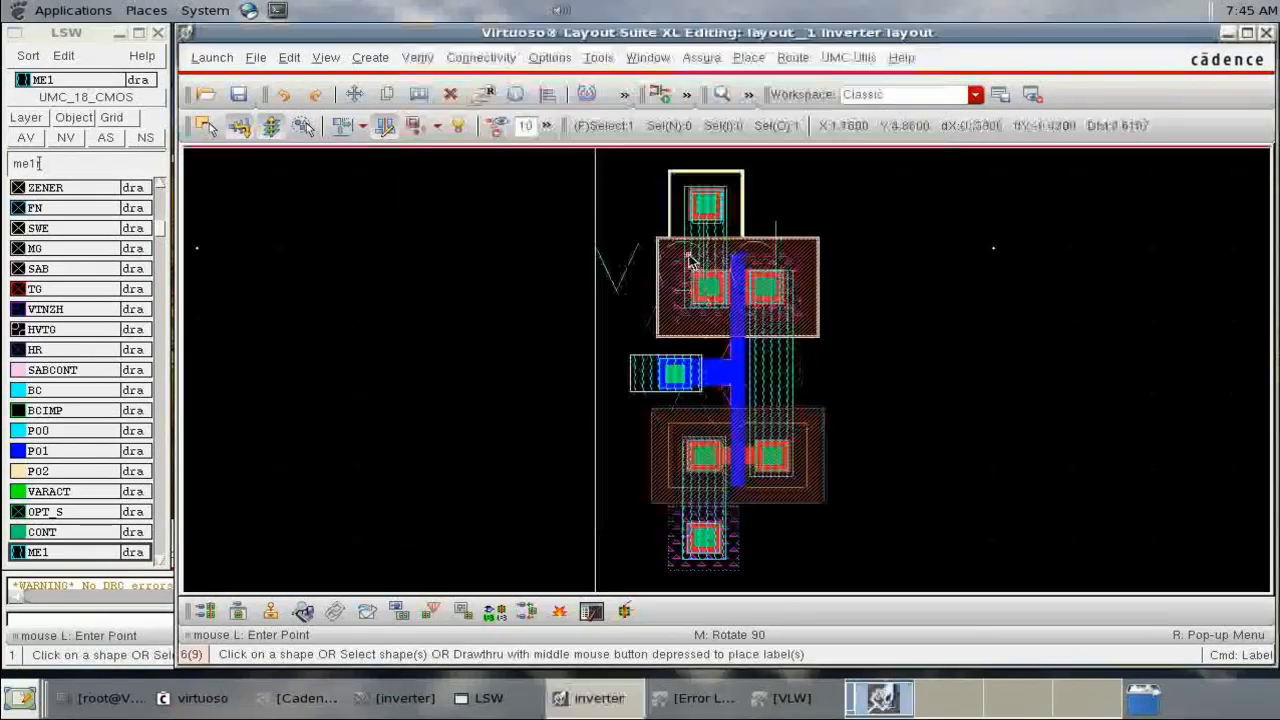
left_click(707, 207)
key("Escape")
Create a rectangular inputOutput pin gnd on ME1 over the substrate contact below the NMOS.
left_click(690, 98)
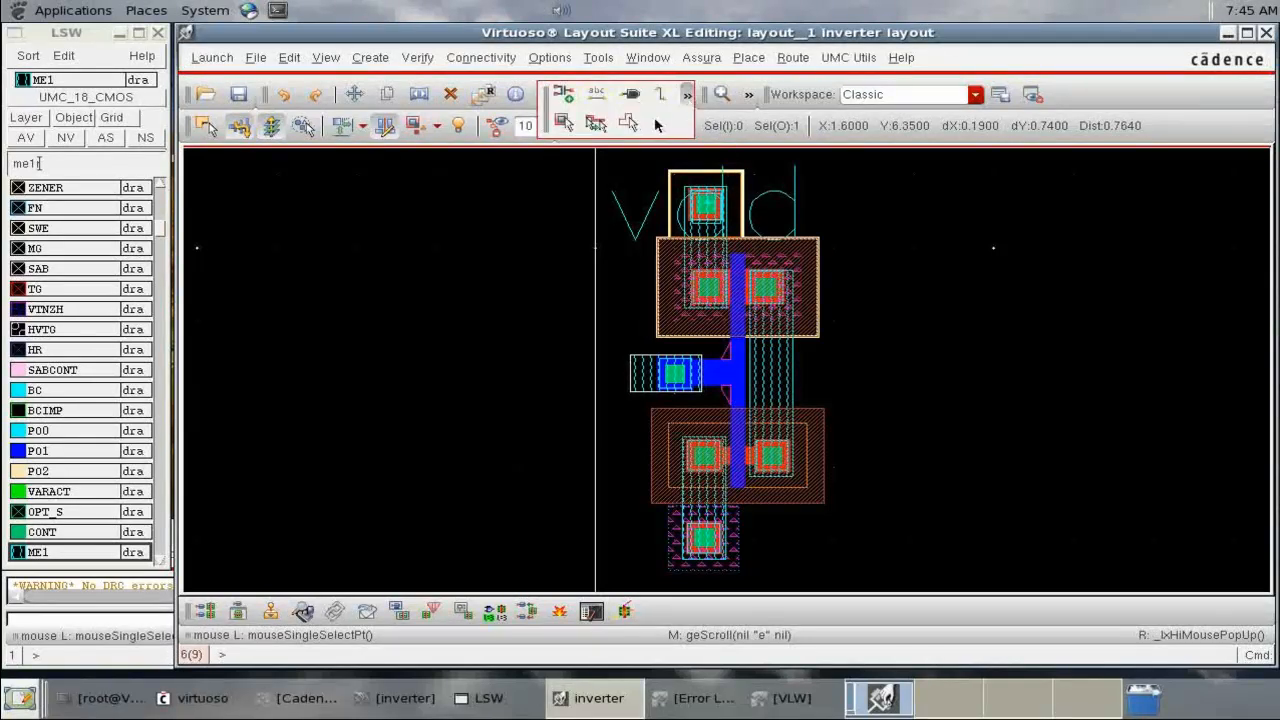
left_click(626, 99)
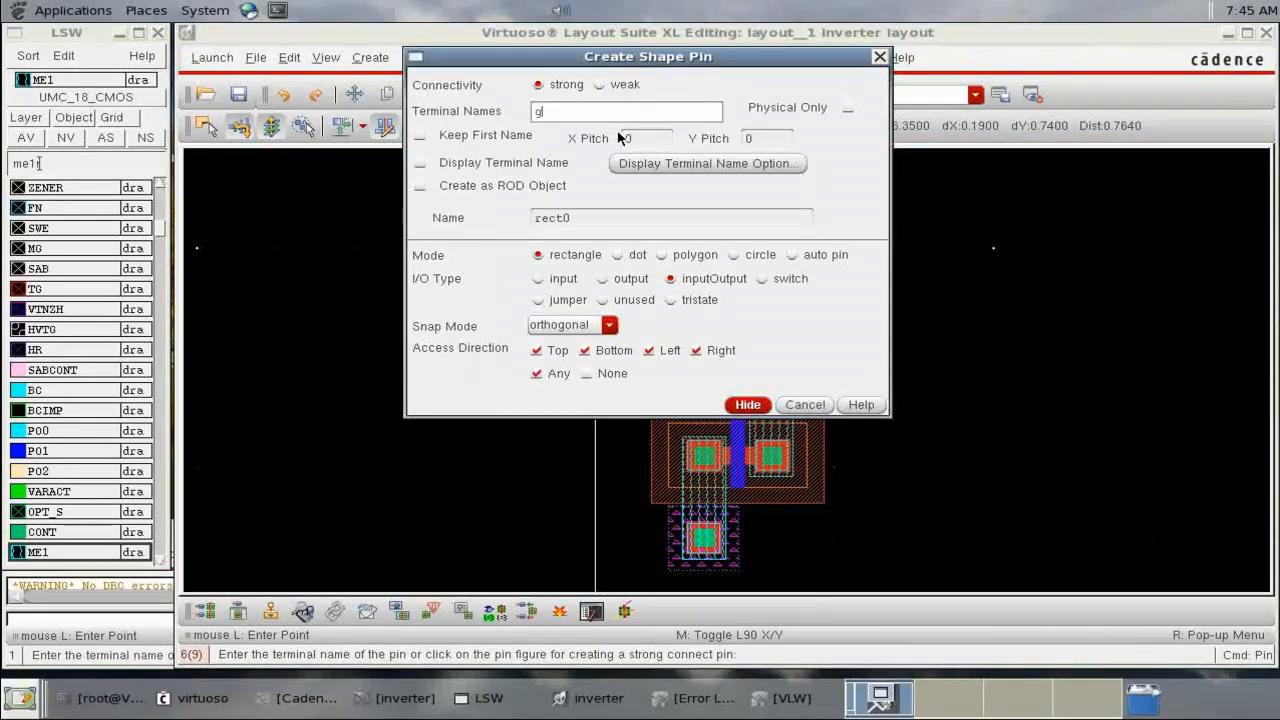
left_click(747, 404)
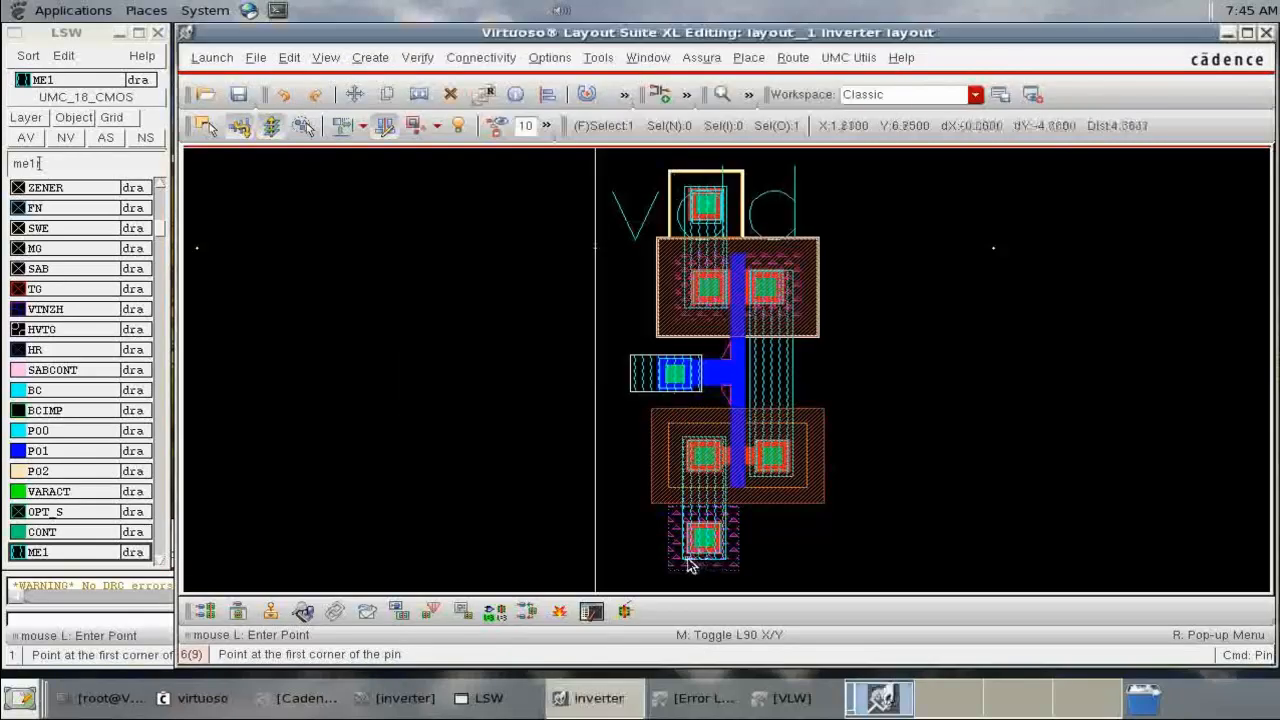
left_click(706, 538)
left_click(722, 549)
Create a label gnd on ME1 and attach it to the gnd pin.
type("l")
type("gnd")
left_click(798, 520)
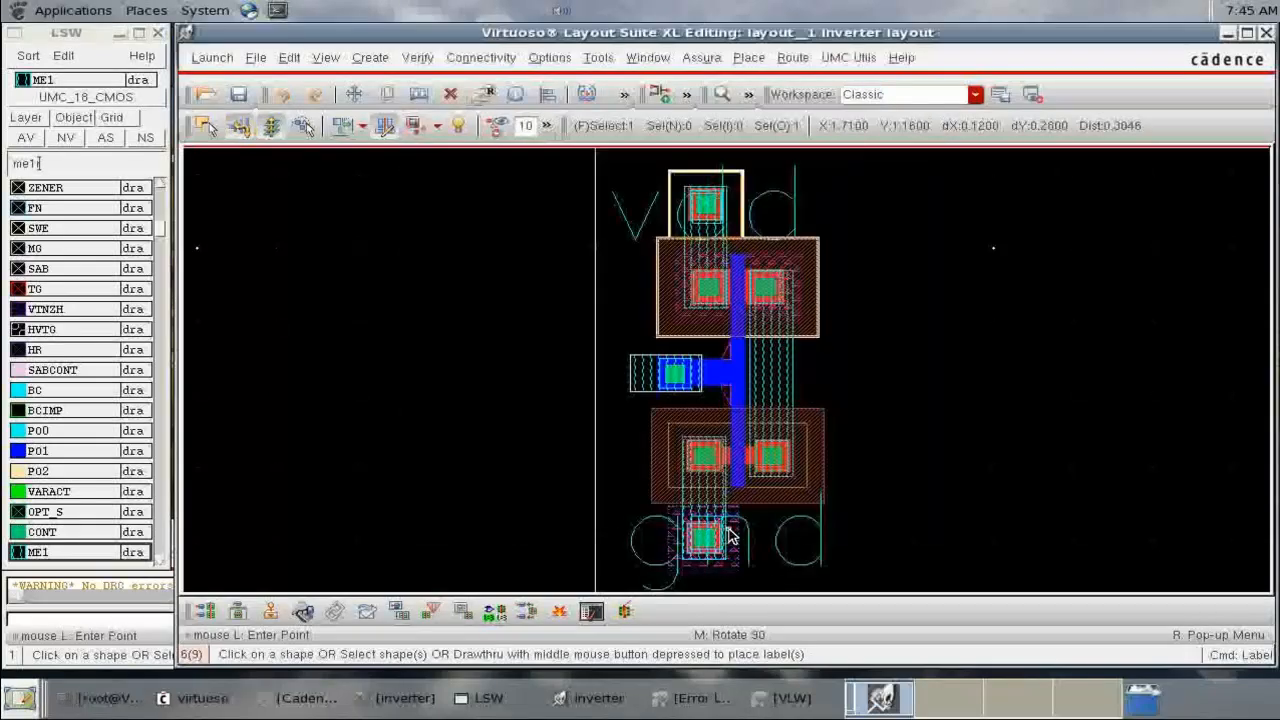
left_click(705, 535)
key("Escape")
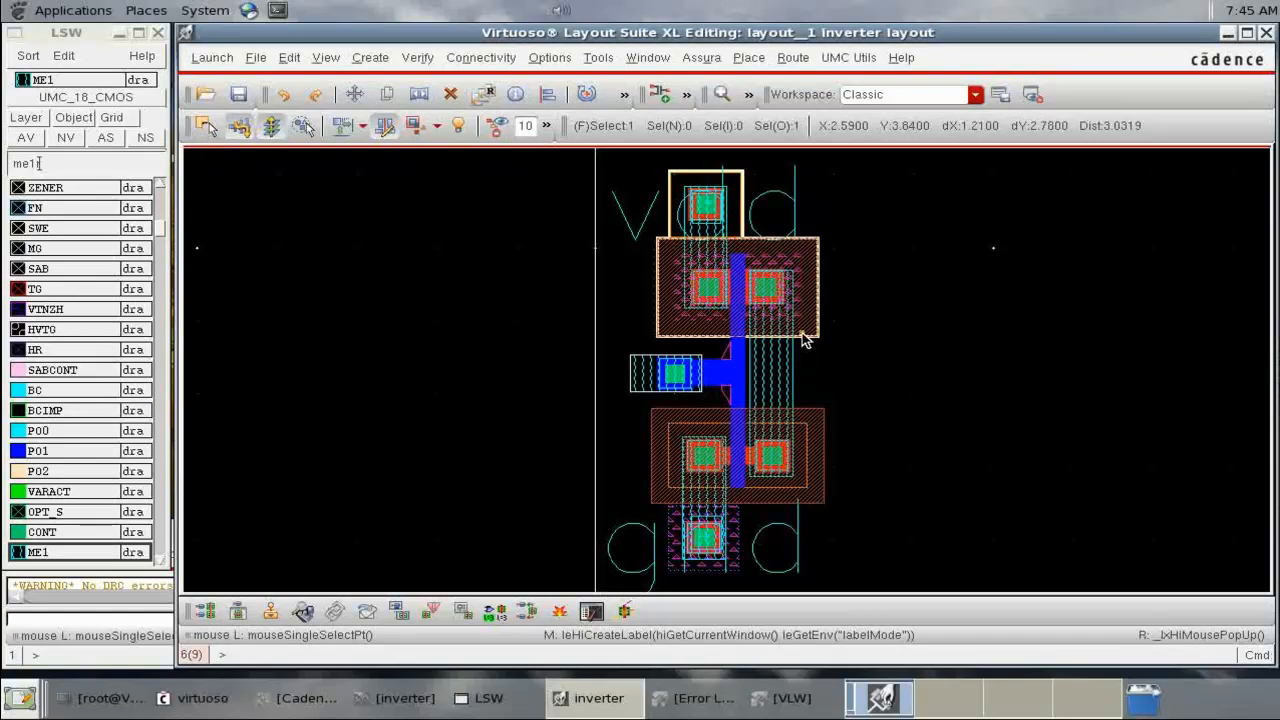
Create an inputOutput pin out, about 0.4 × 0.5 µm, midway on the drain ME1 strip and attach a label out.
left_click(685, 96)
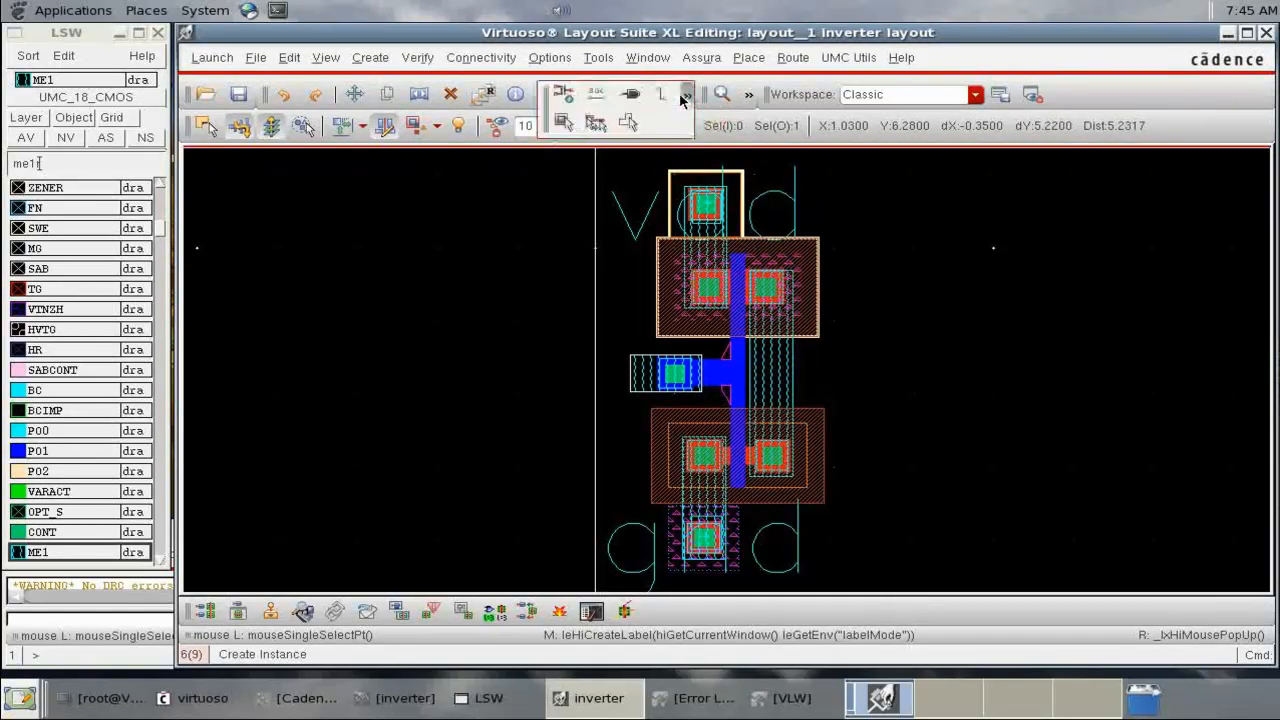
left_click(629, 105)
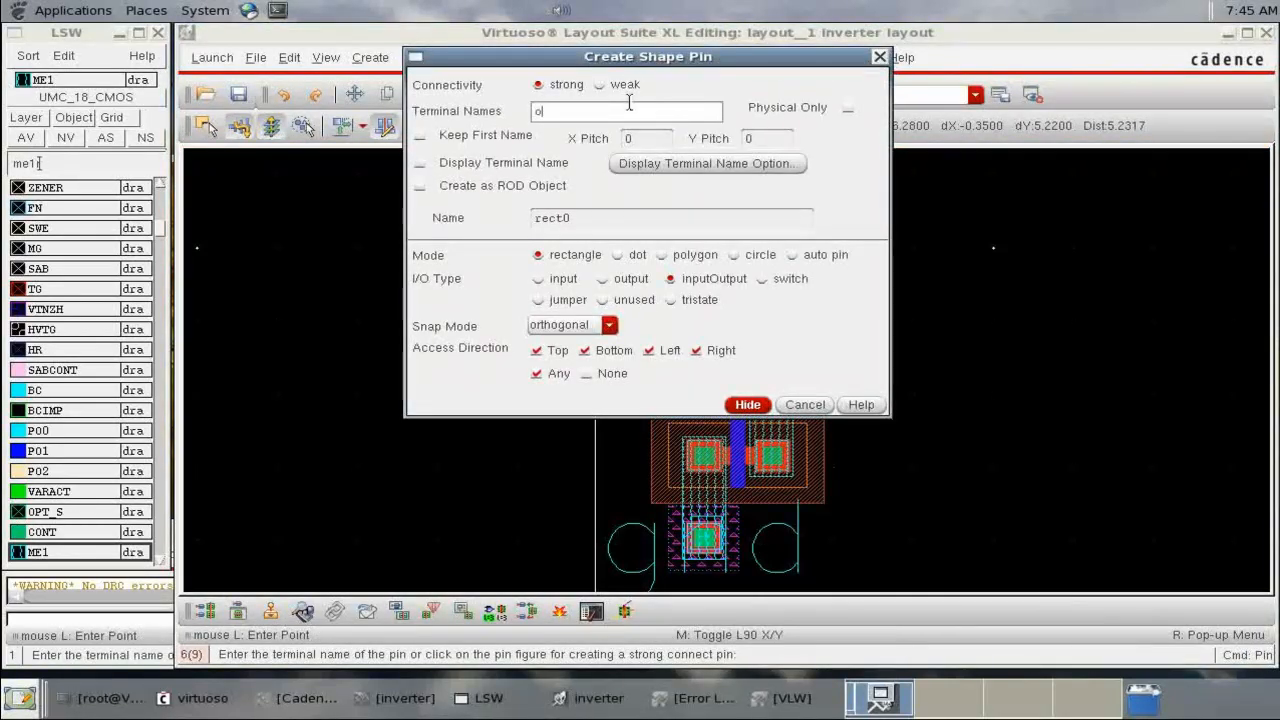
left_click(748, 404)
left_click(757, 362)
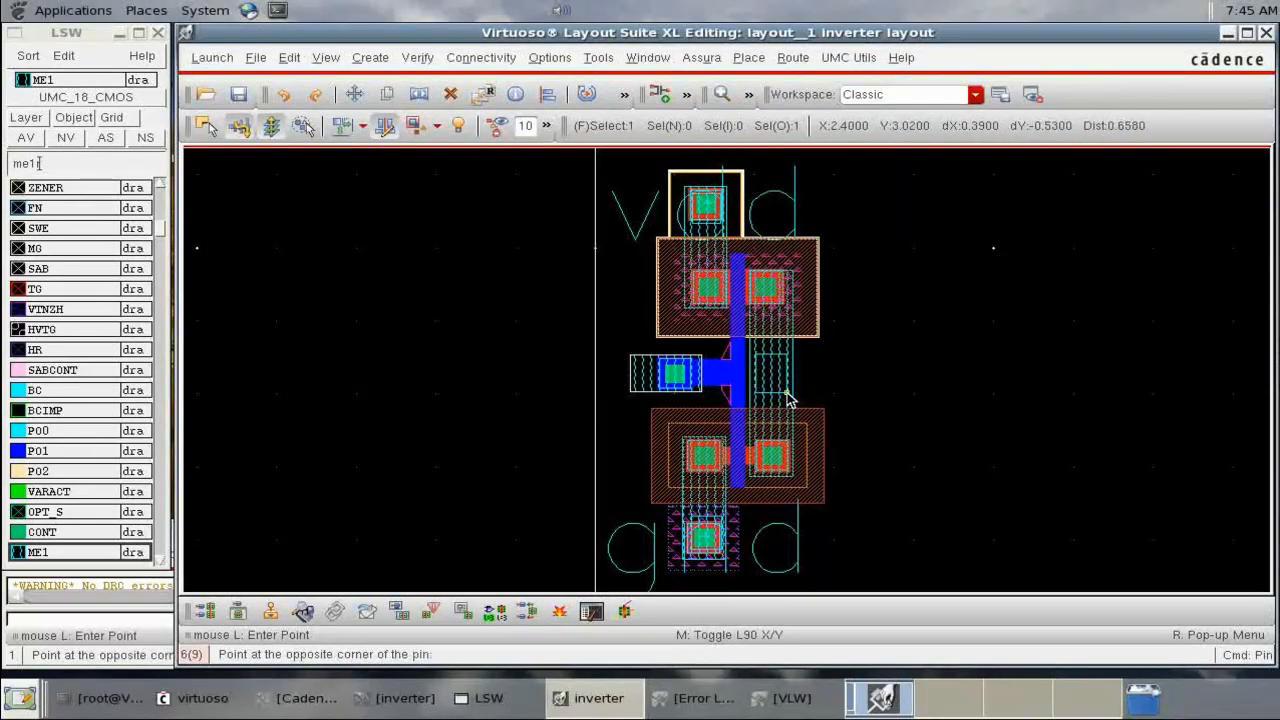
left_click(793, 403)
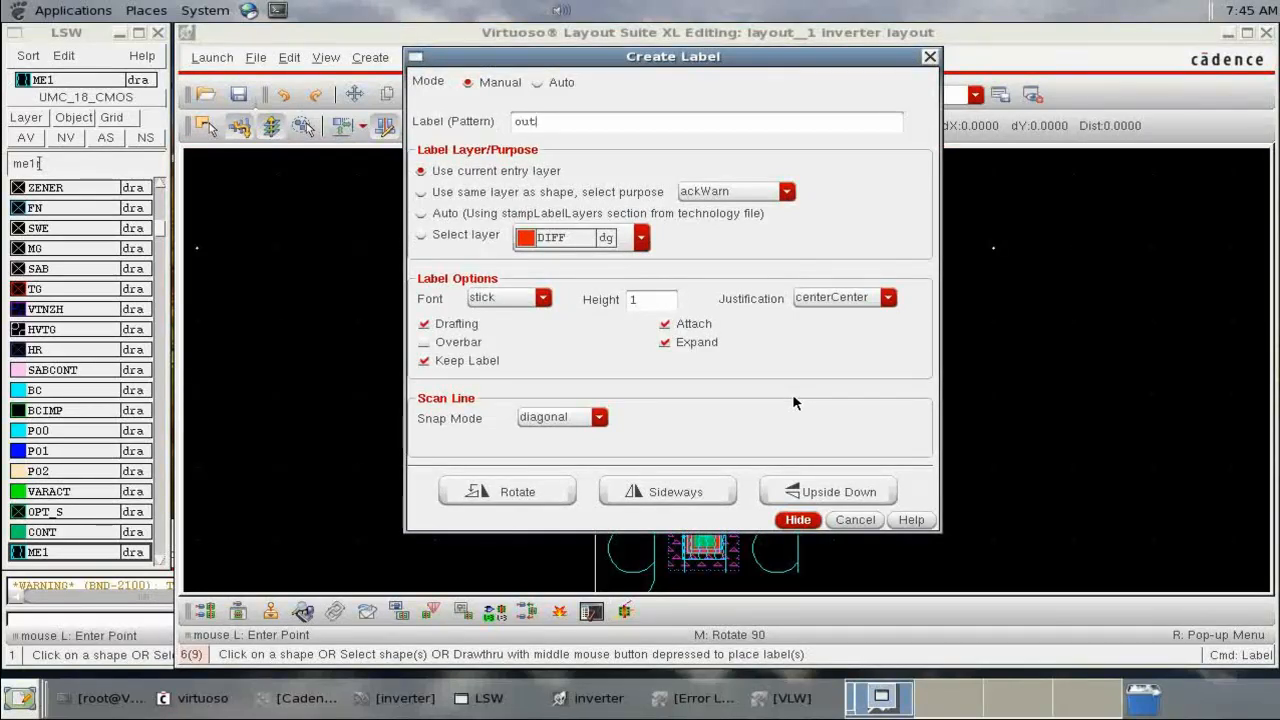
left_click(797, 519)
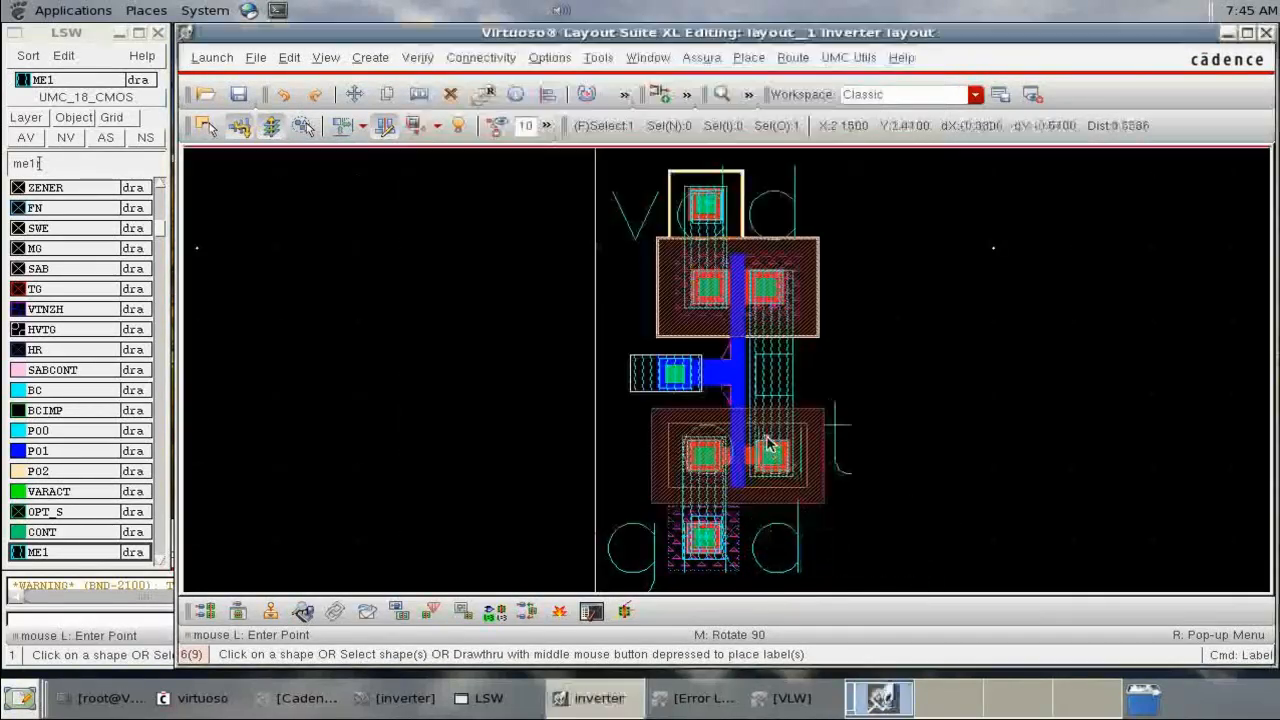
left_click(787, 378)
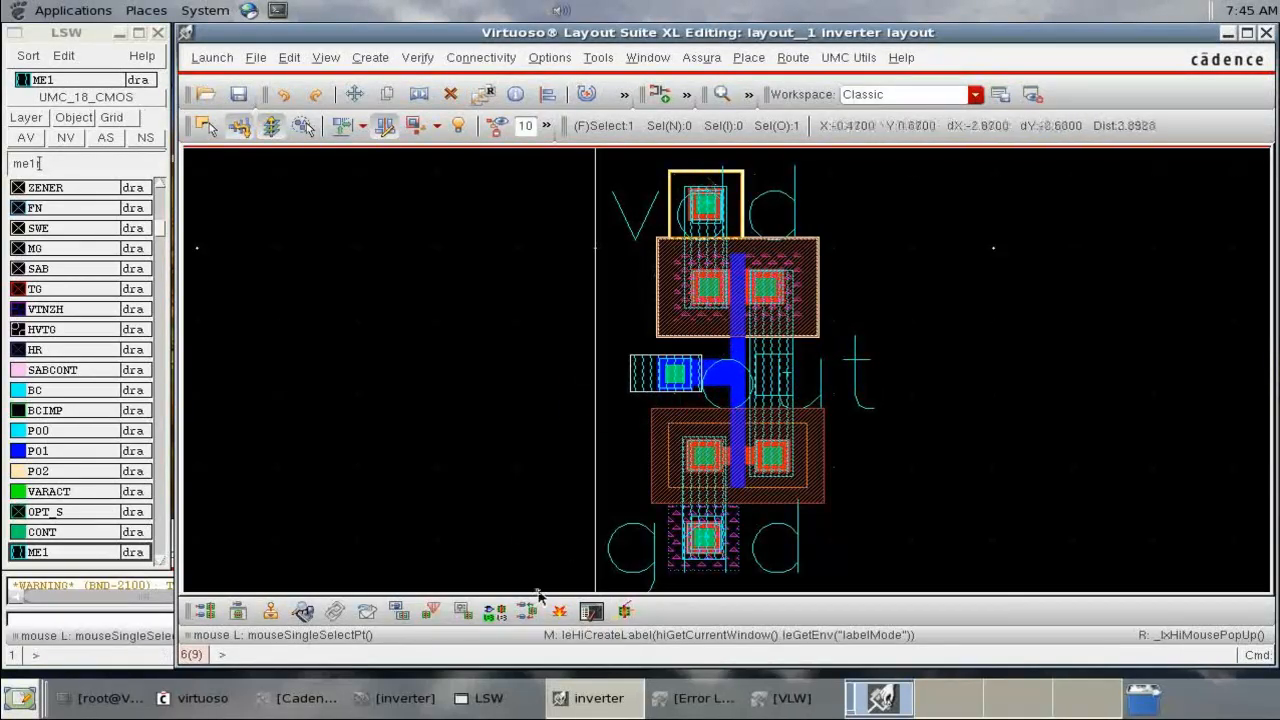
Check the remaining schematic pin and create a rectangular inputOutput pin in on the outer end of the input ME1 rectangle.
left_click(363, 702)
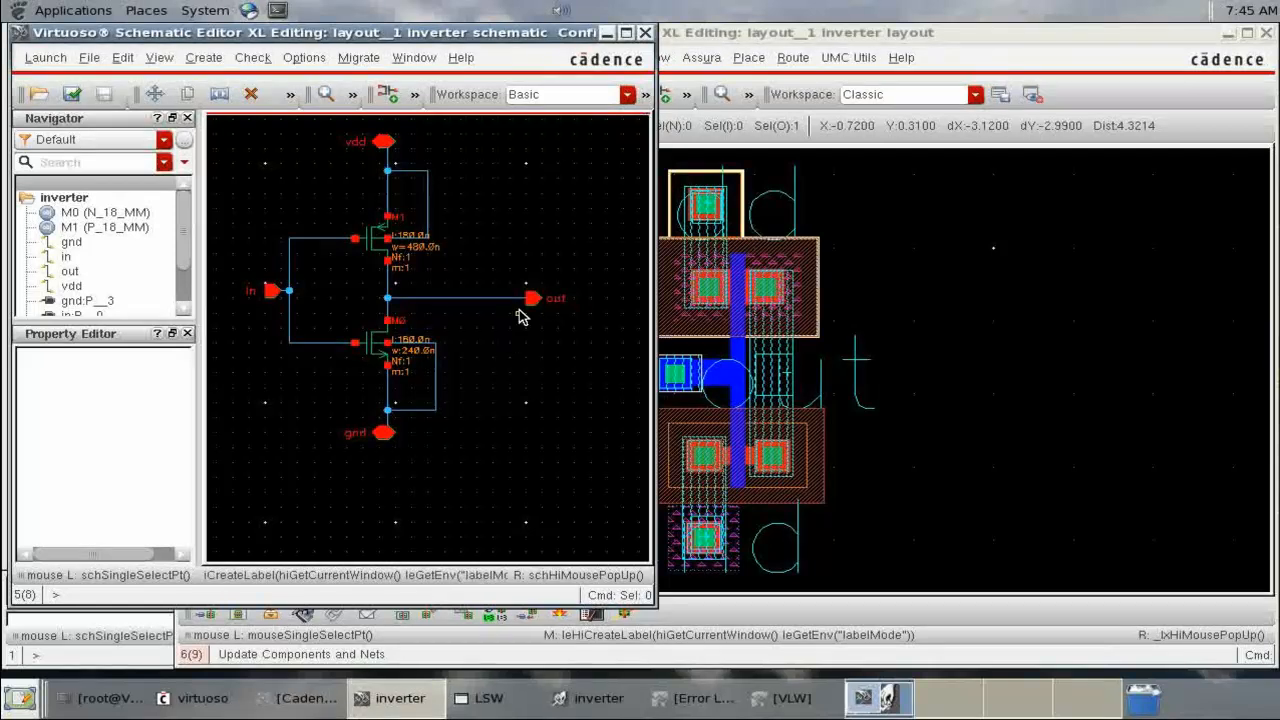
left_click(606, 32)
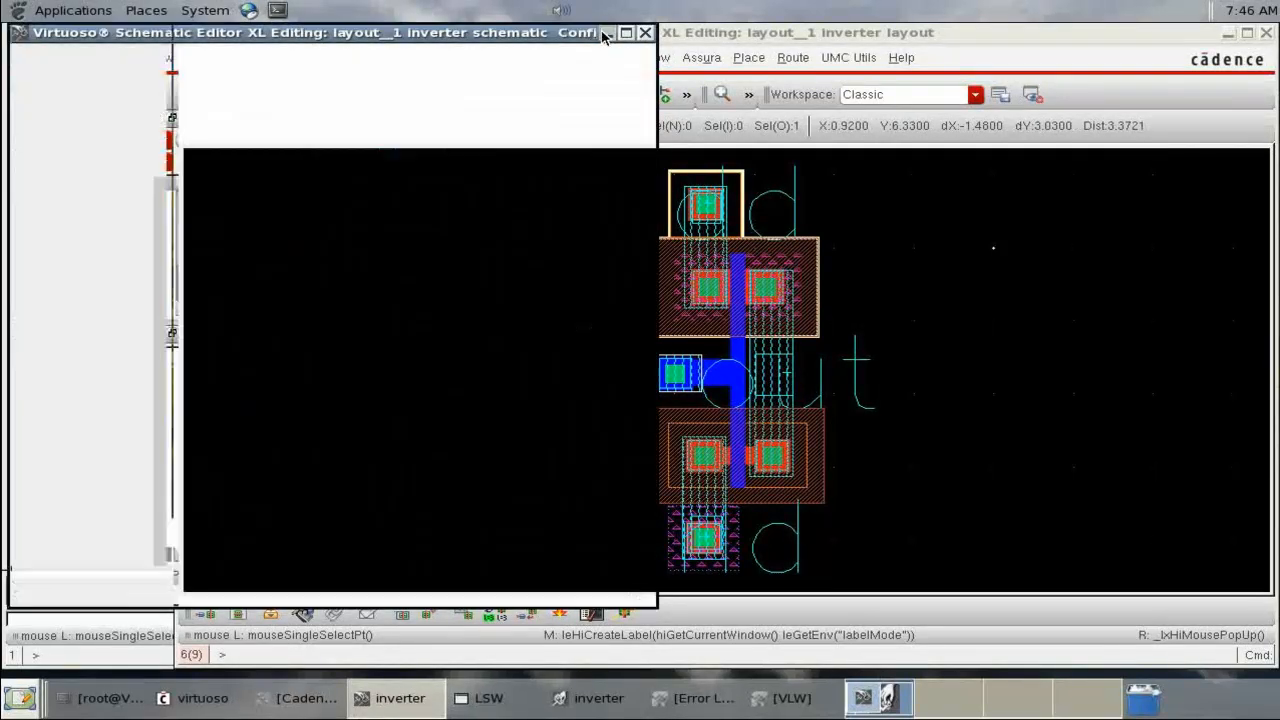
left_click(686, 94)
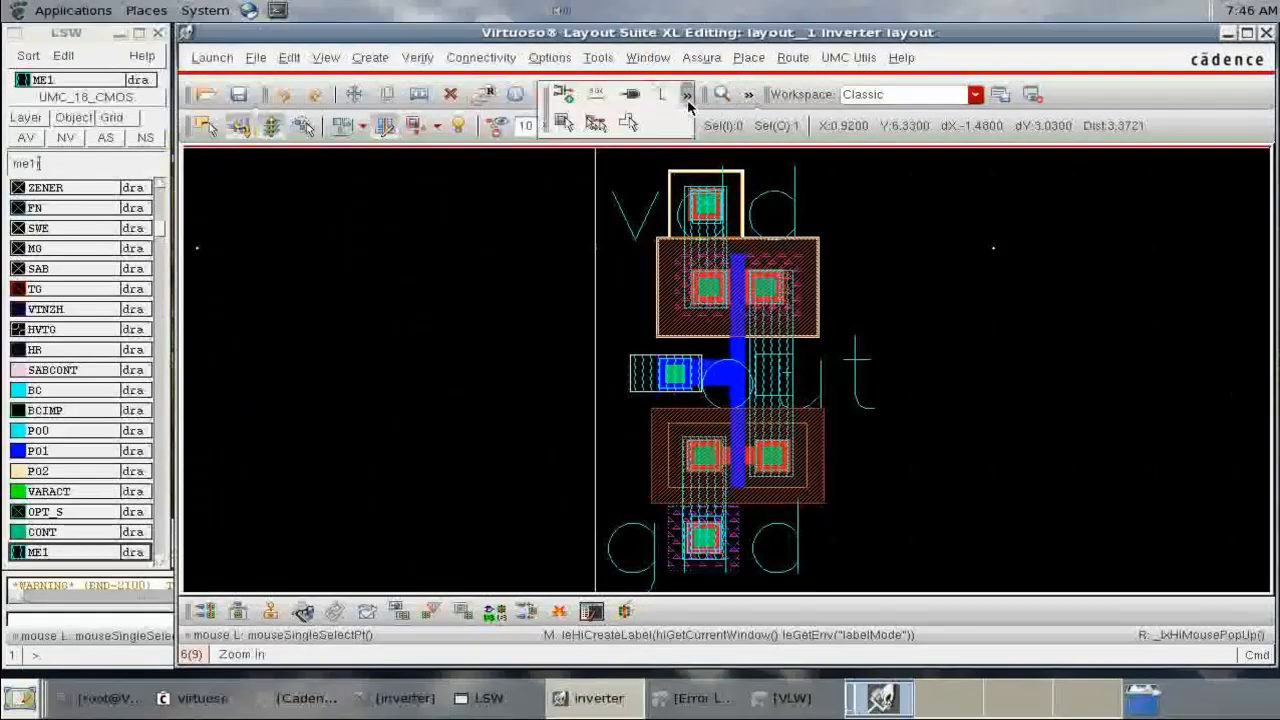
left_click(630, 112)
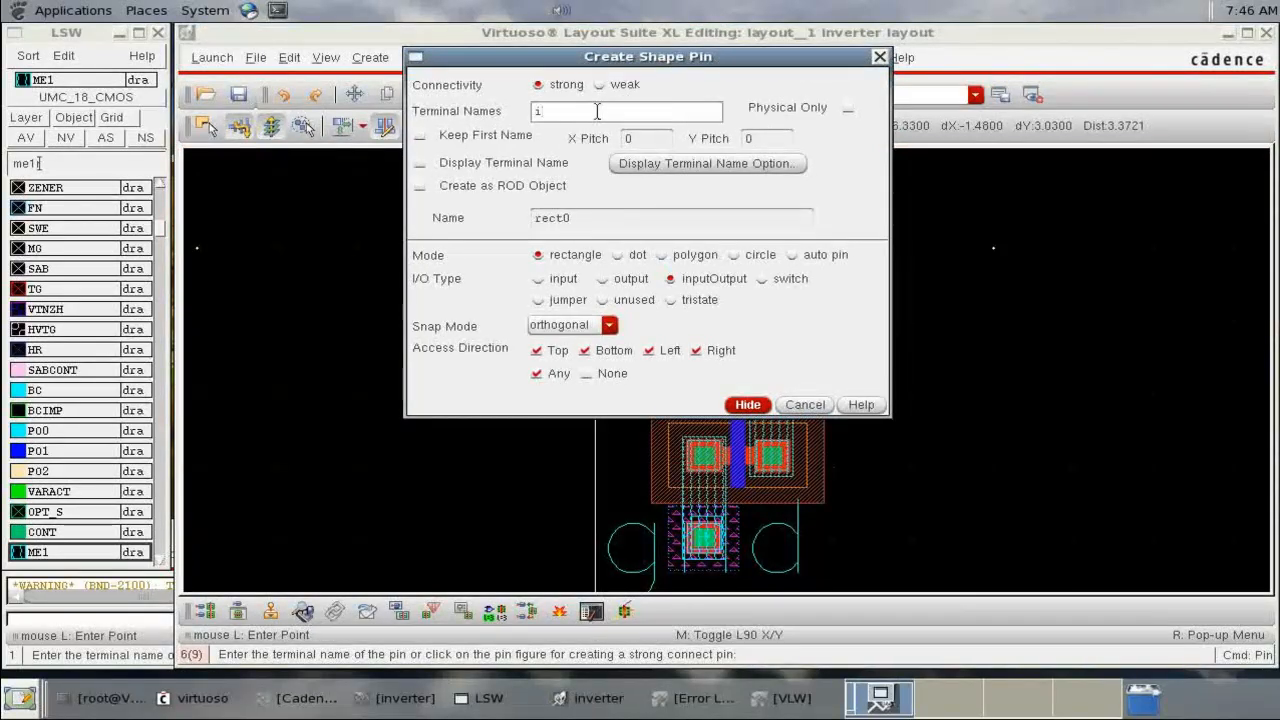
left_click(748, 404)
left_click(632, 358)
left_click(655, 392)
Create a label in on ME1 and attach it to the in pin.
key("l")
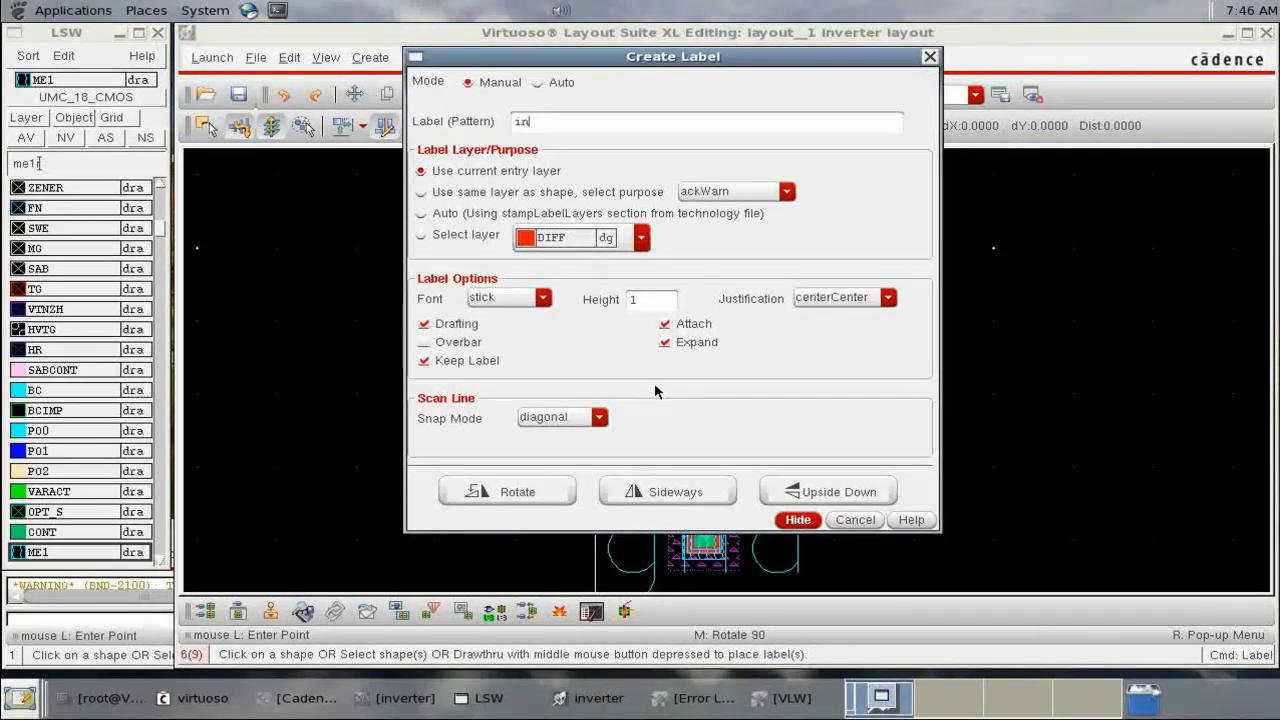
type("in")
left_click(795, 519)
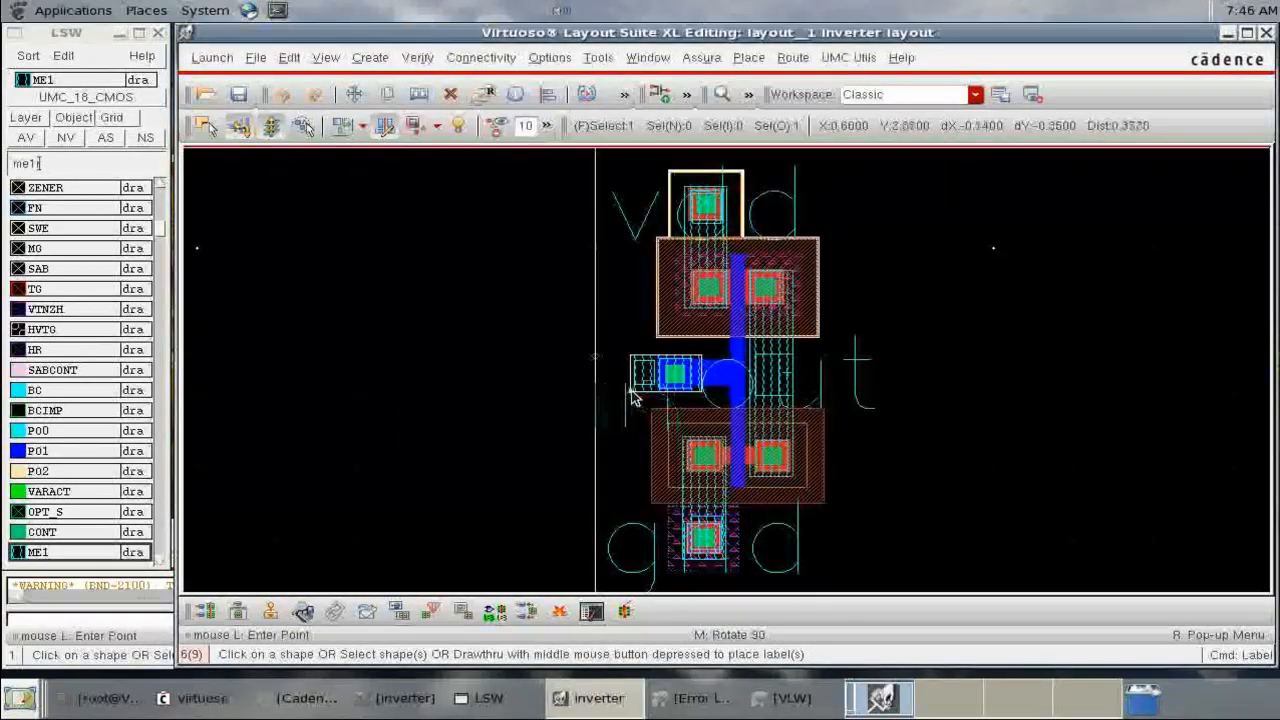
left_click(645, 373)
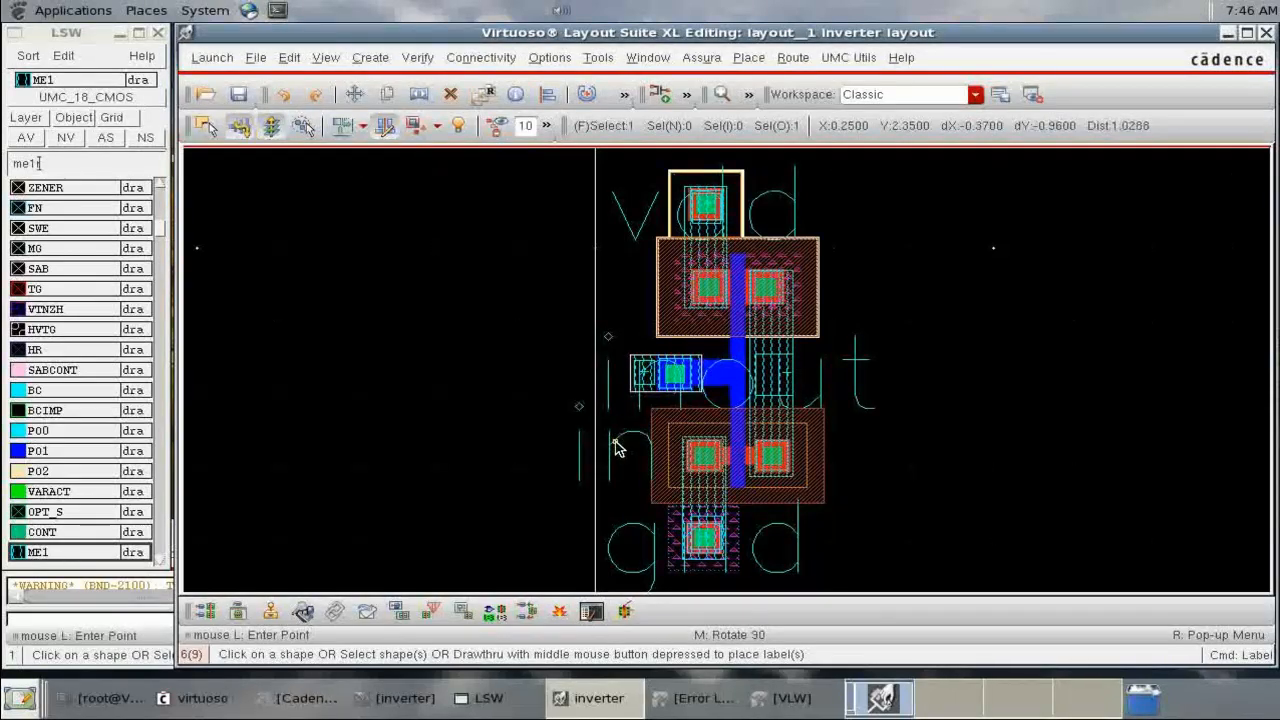
key("Escape")
scroll(617, 448, "down", 1, "ctrl")
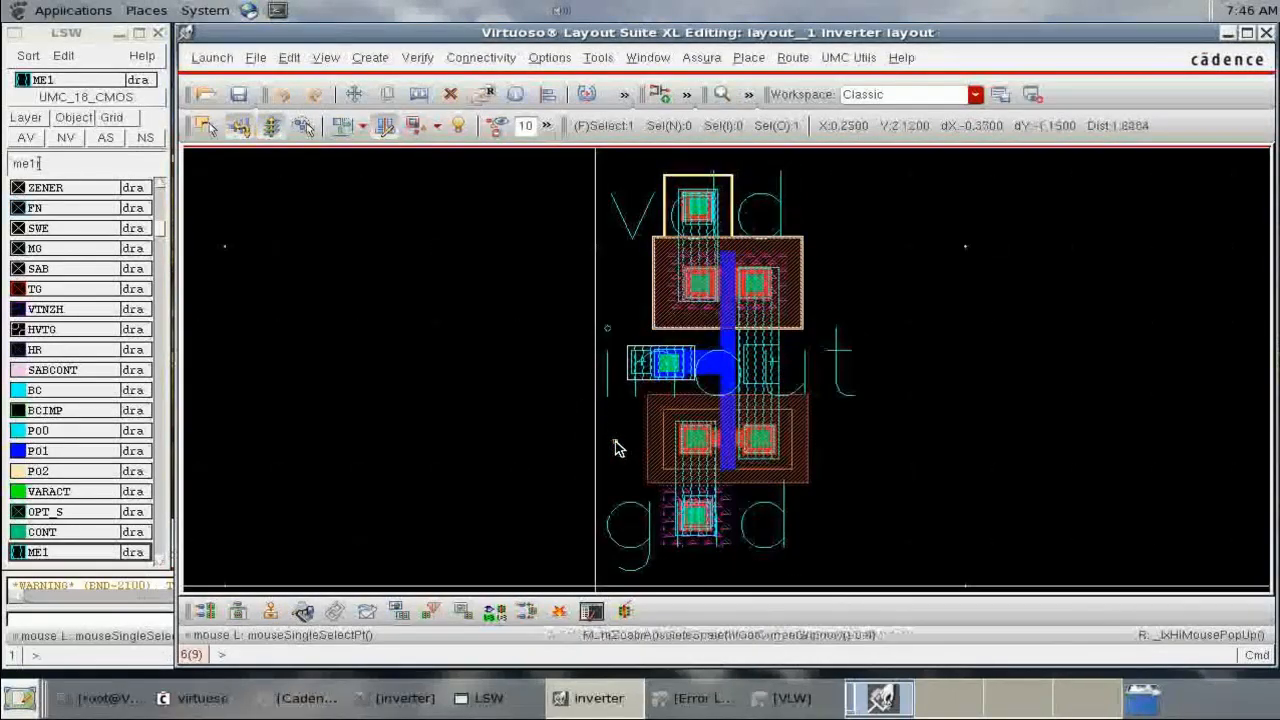
Save the layout with its new pins and labels, dismissing any Open File dialog.
left_click(209, 94)
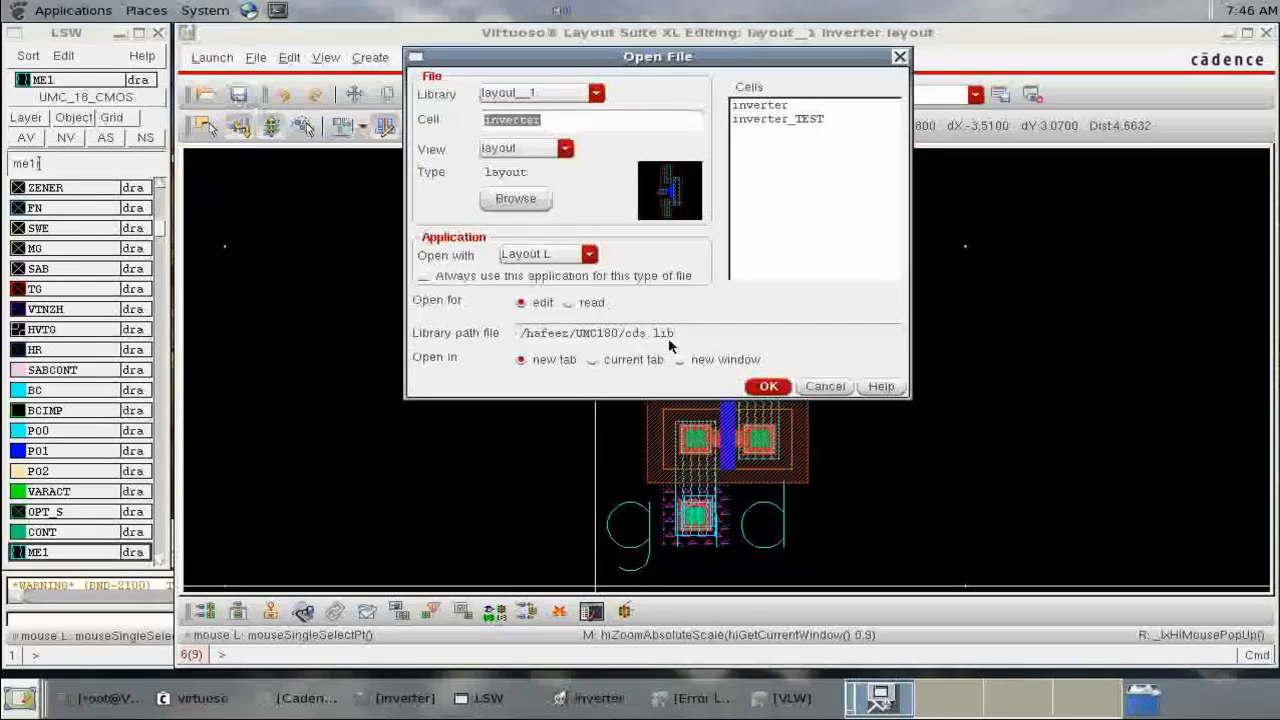
left_click(825, 387)
left_click(222, 92)
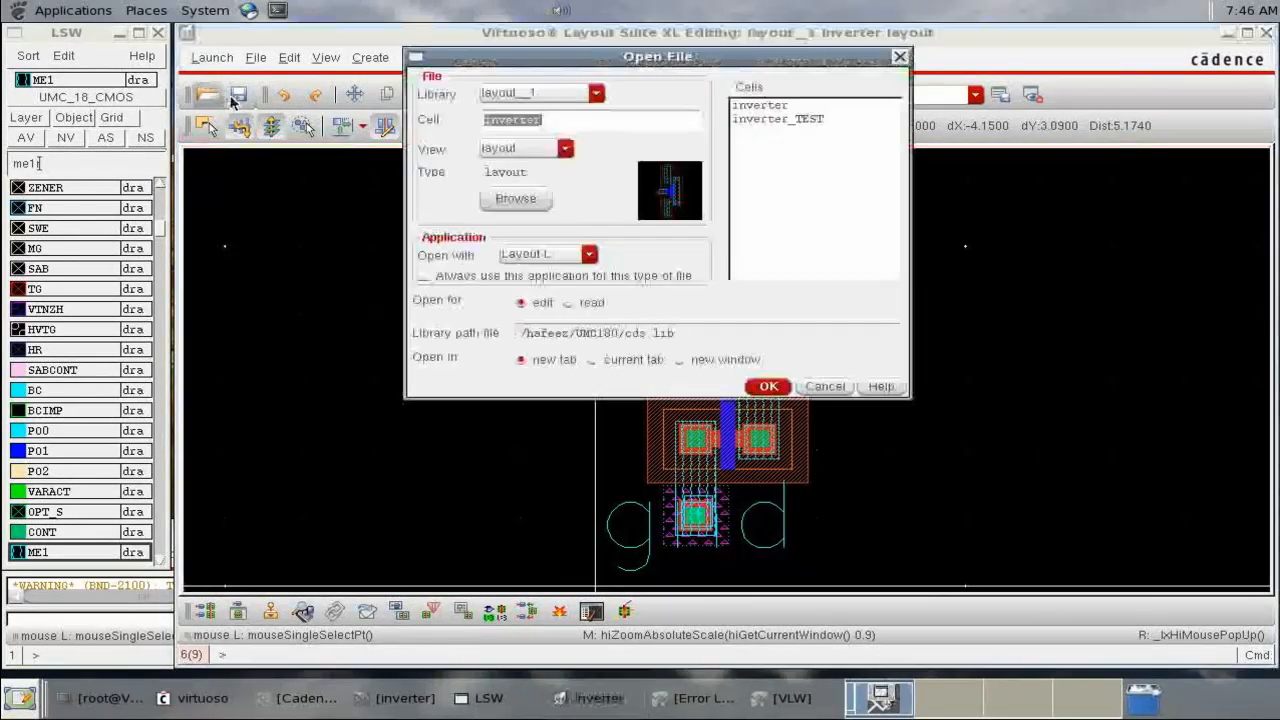
left_click(825, 387)
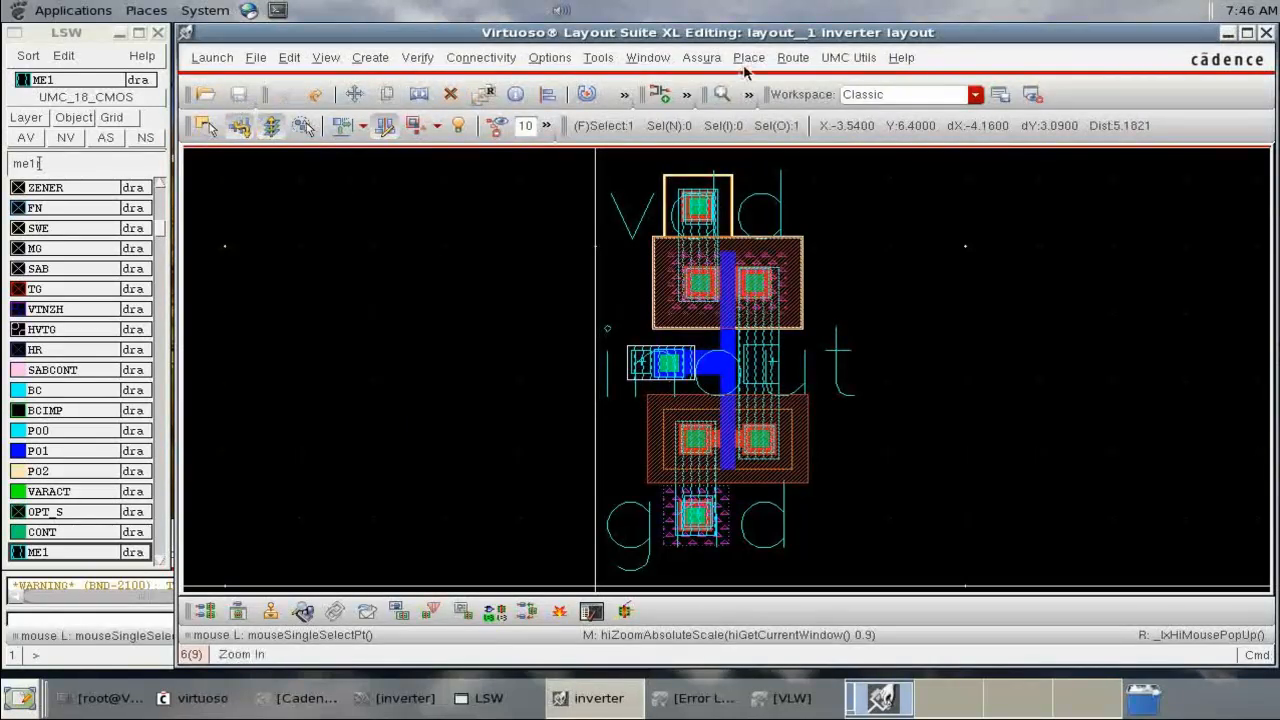
Rerun Assura DRC on the labelled inverter layout, view the run's results and close the result message.
left_click(697, 60)
left_click(745, 176)
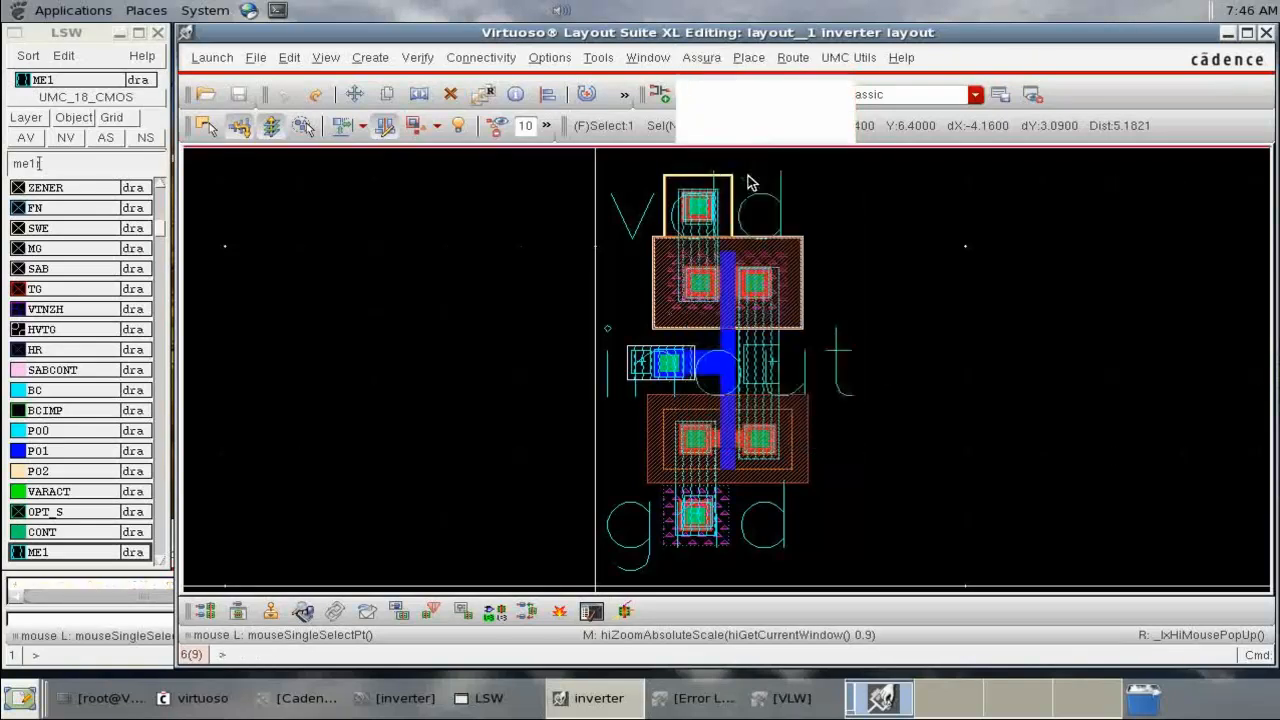
left_click(521, 523)
left_click(582, 376)
left_click(588, 385)
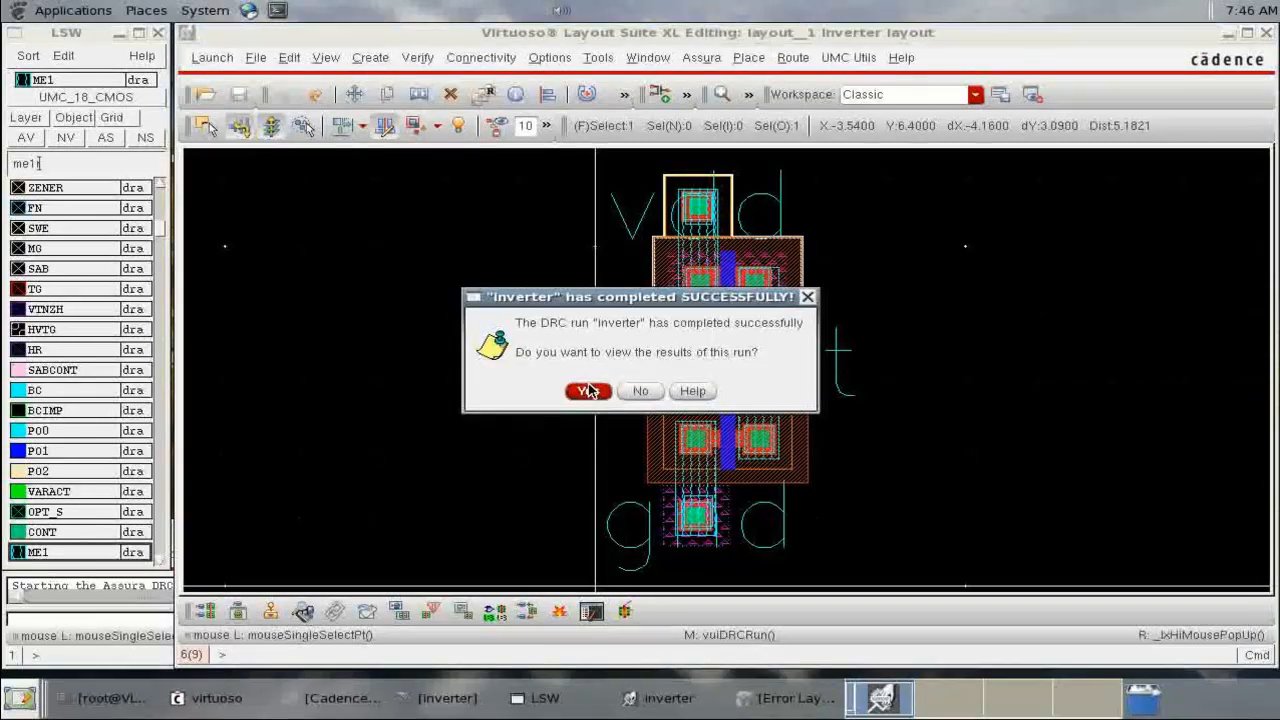
left_click(588, 390)
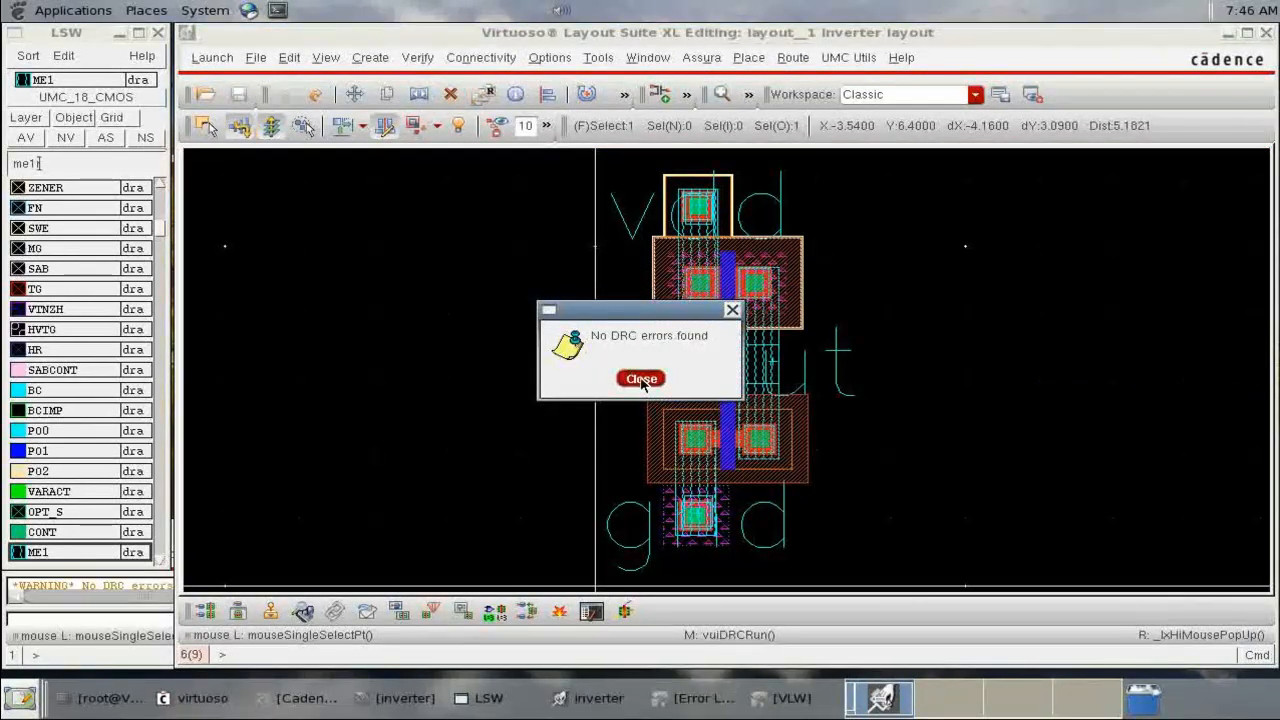
left_click(640, 375)
Run Assura LVS on the inverter layout against its schematic, overwriting the existing LVS data, and view the run's results.
left_click(703, 58)
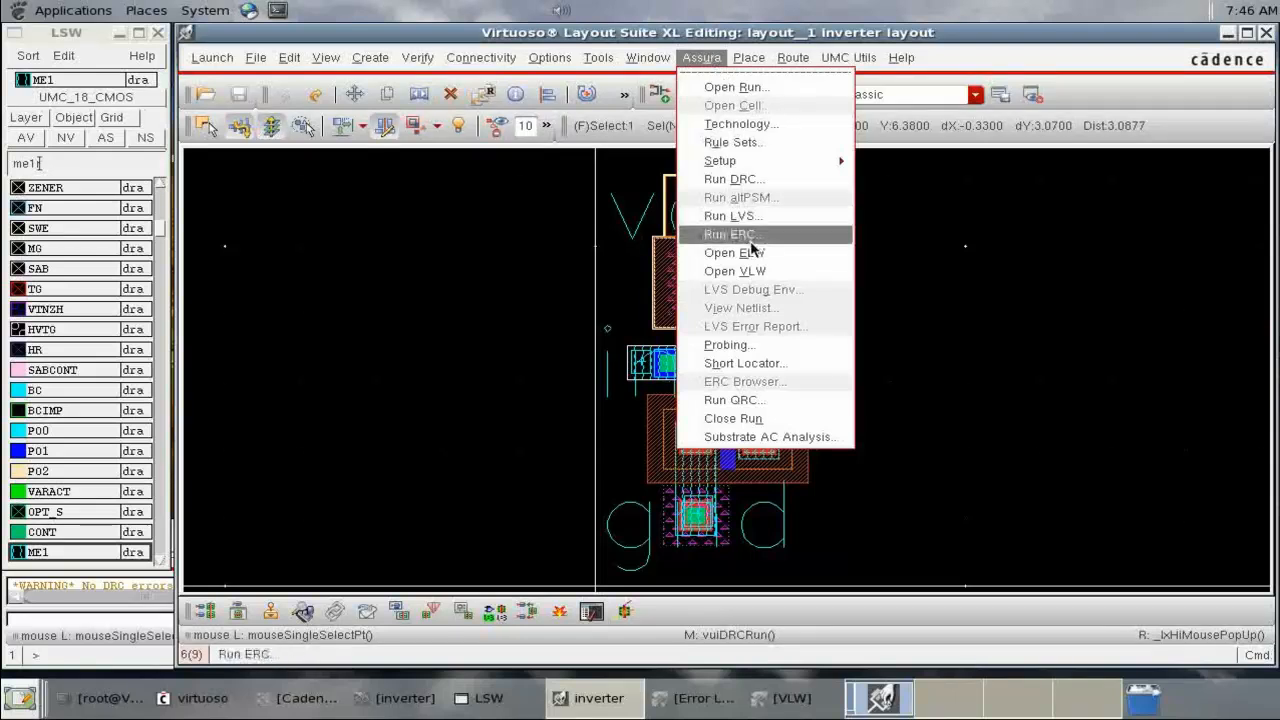
left_click(732, 216)
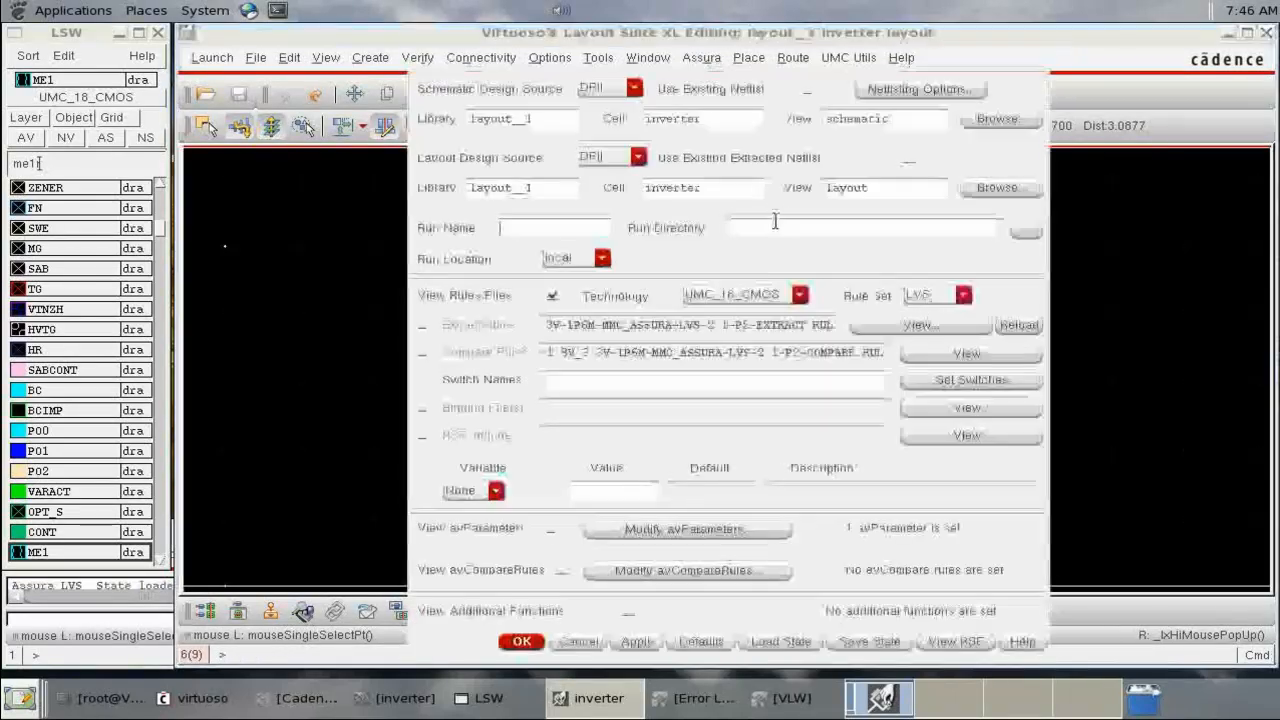
left_click(543, 642)
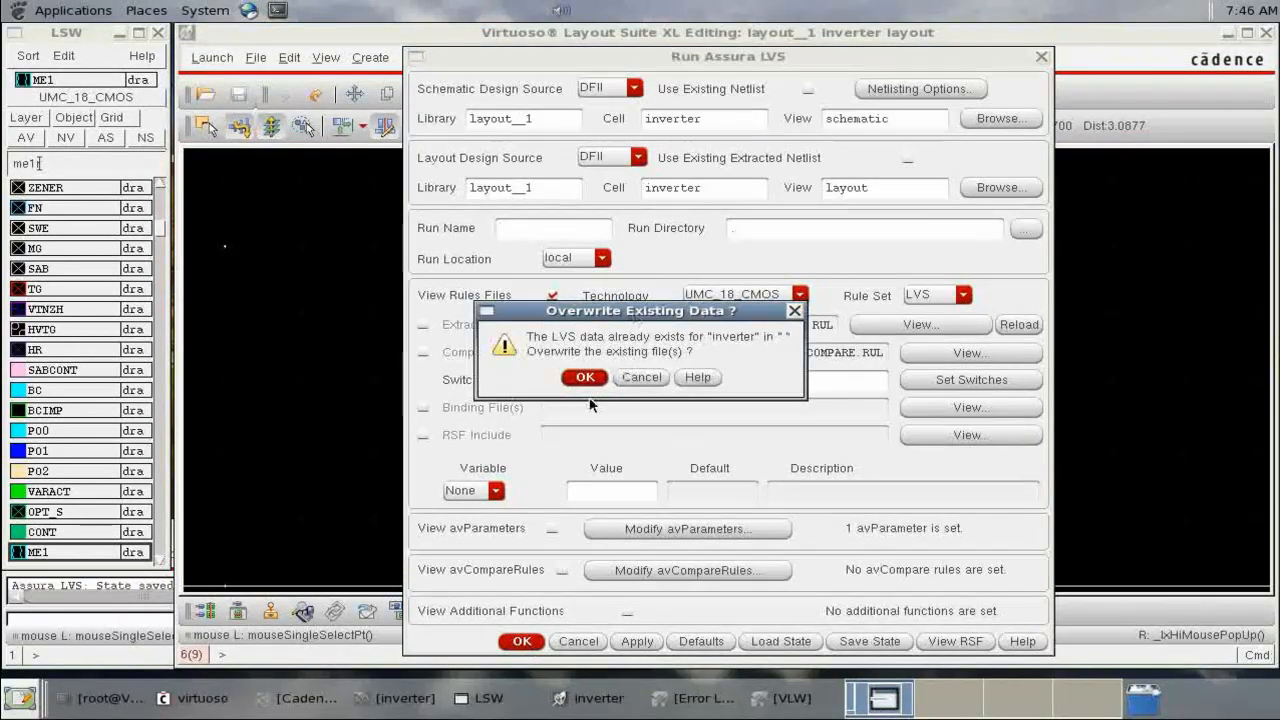
left_click(585, 378)
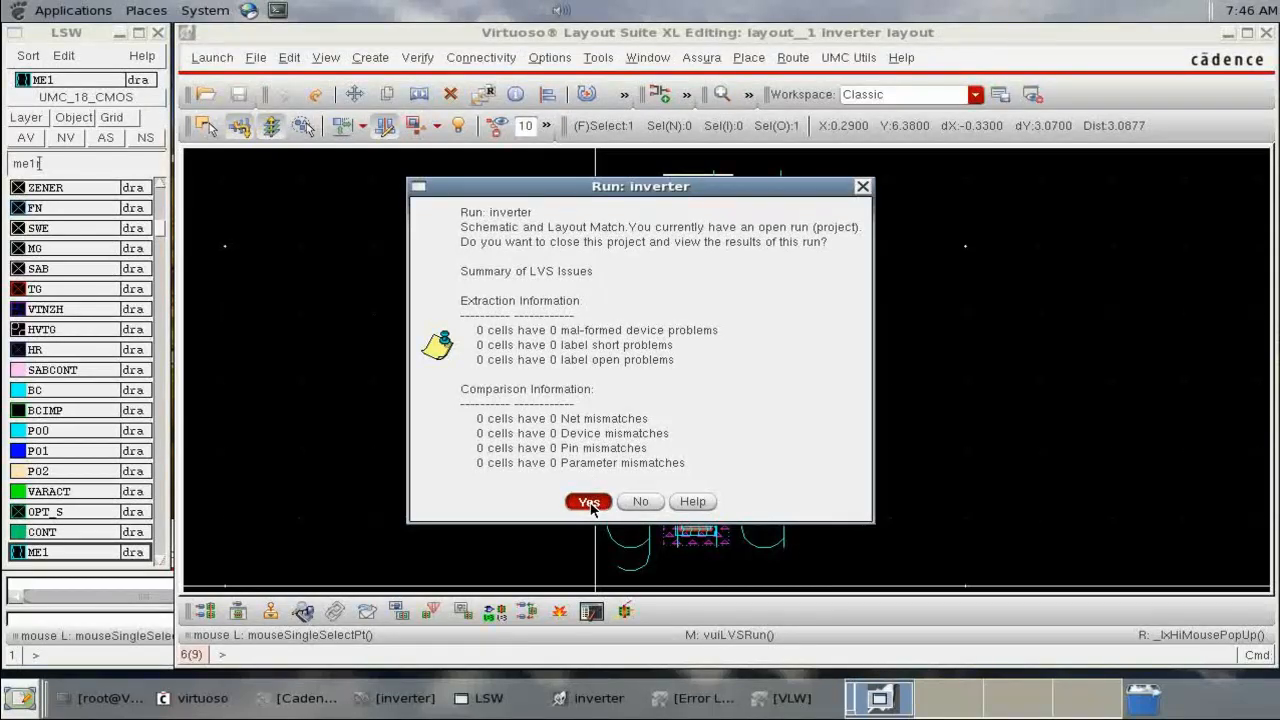
left_click(589, 502)
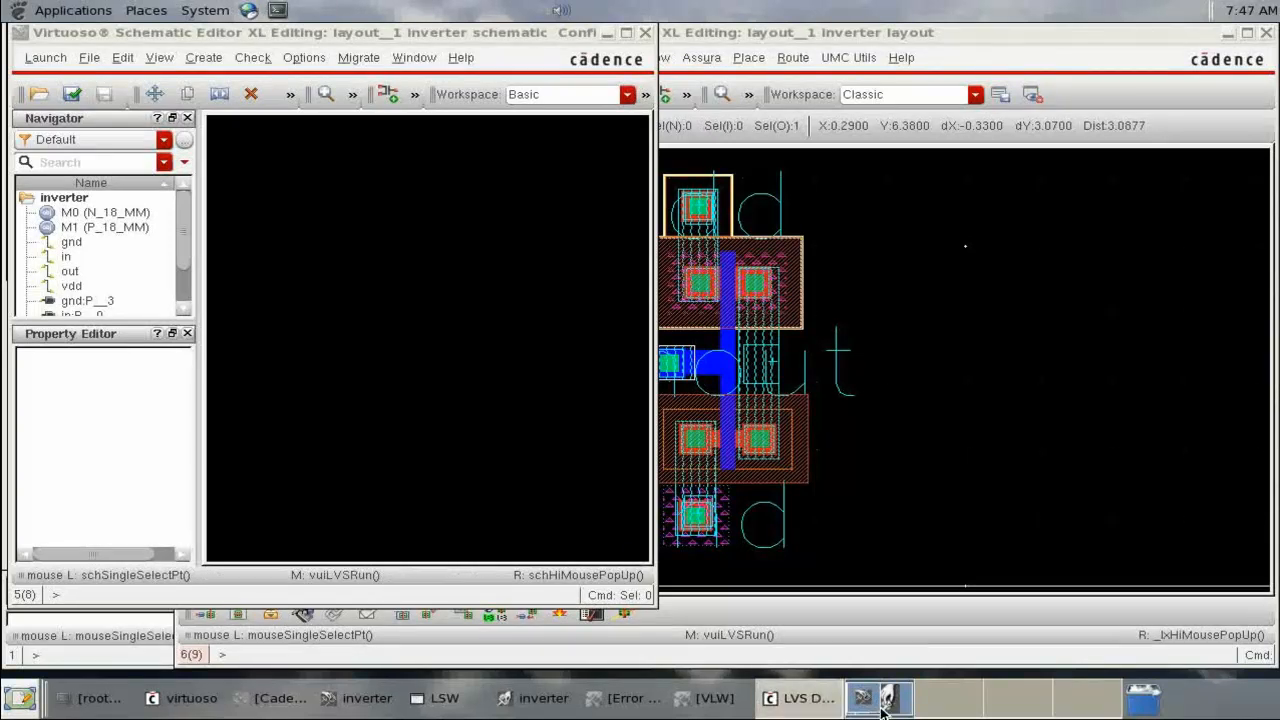
Review the schematic and layout comparison in the LVS Debug window, then close it.
left_click(808, 697)
left_click(800, 698)
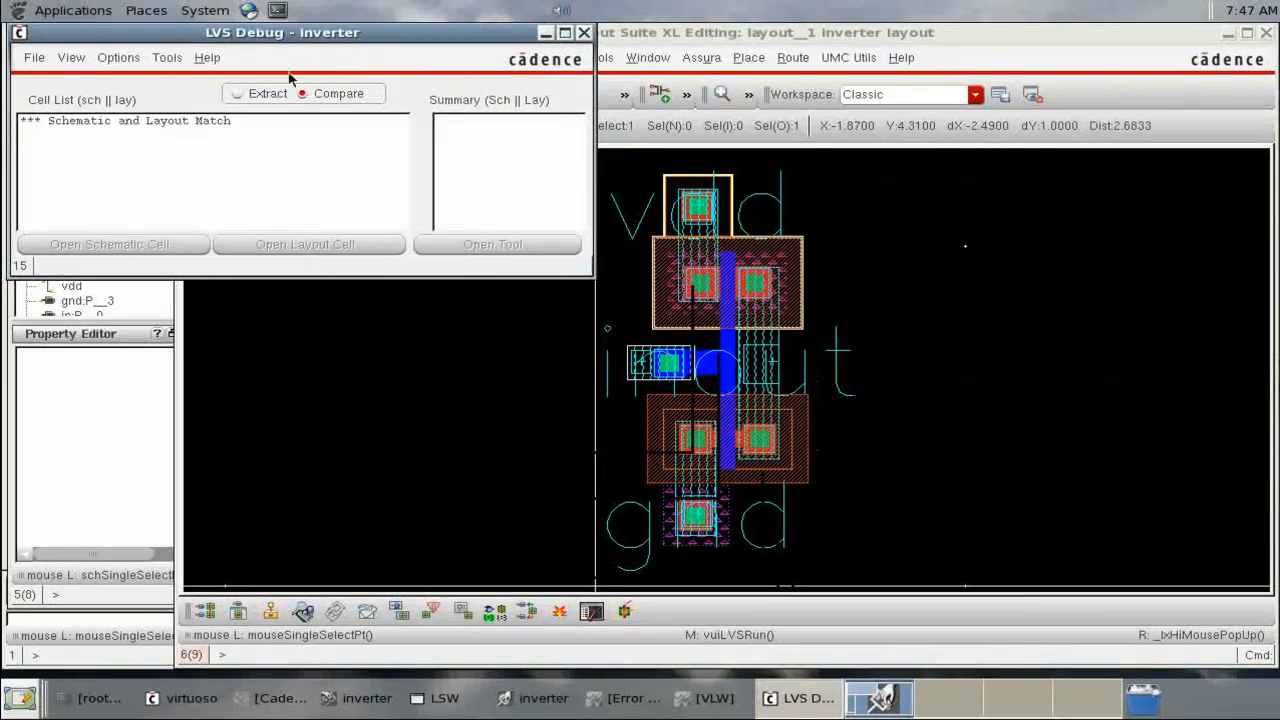
left_click_drag(323, 40, 679, 153)
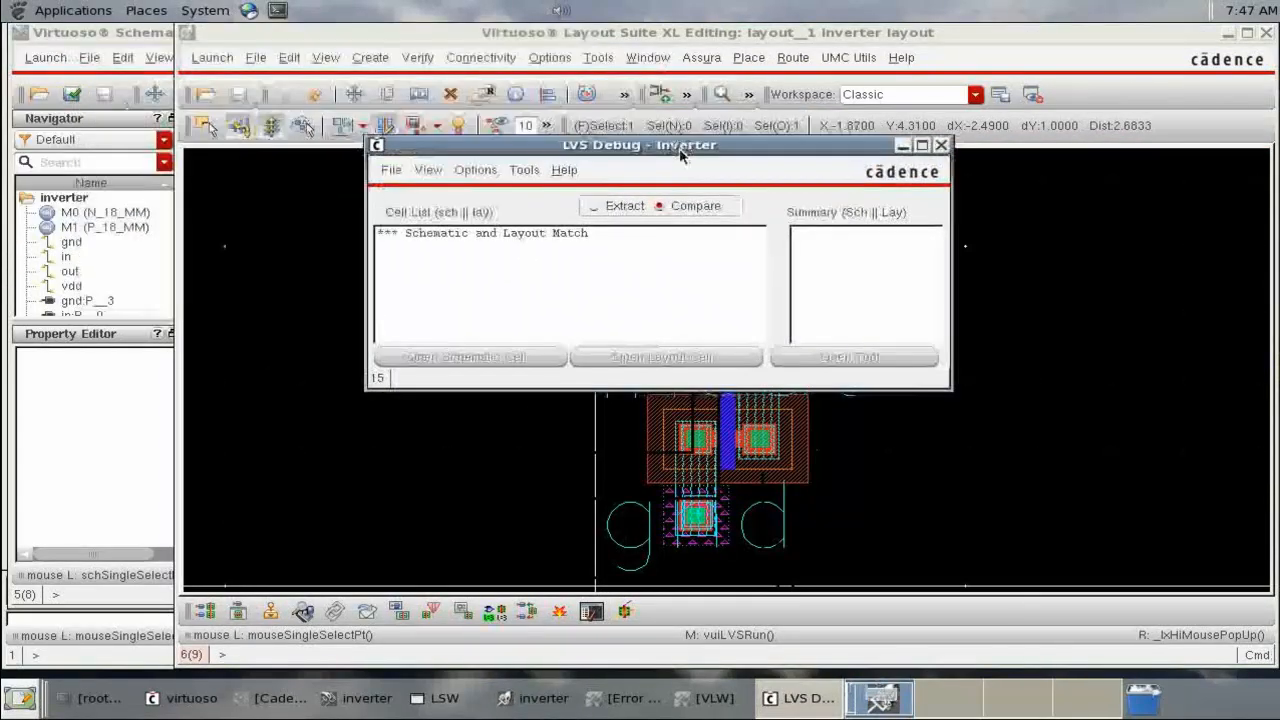
left_click(528, 237)
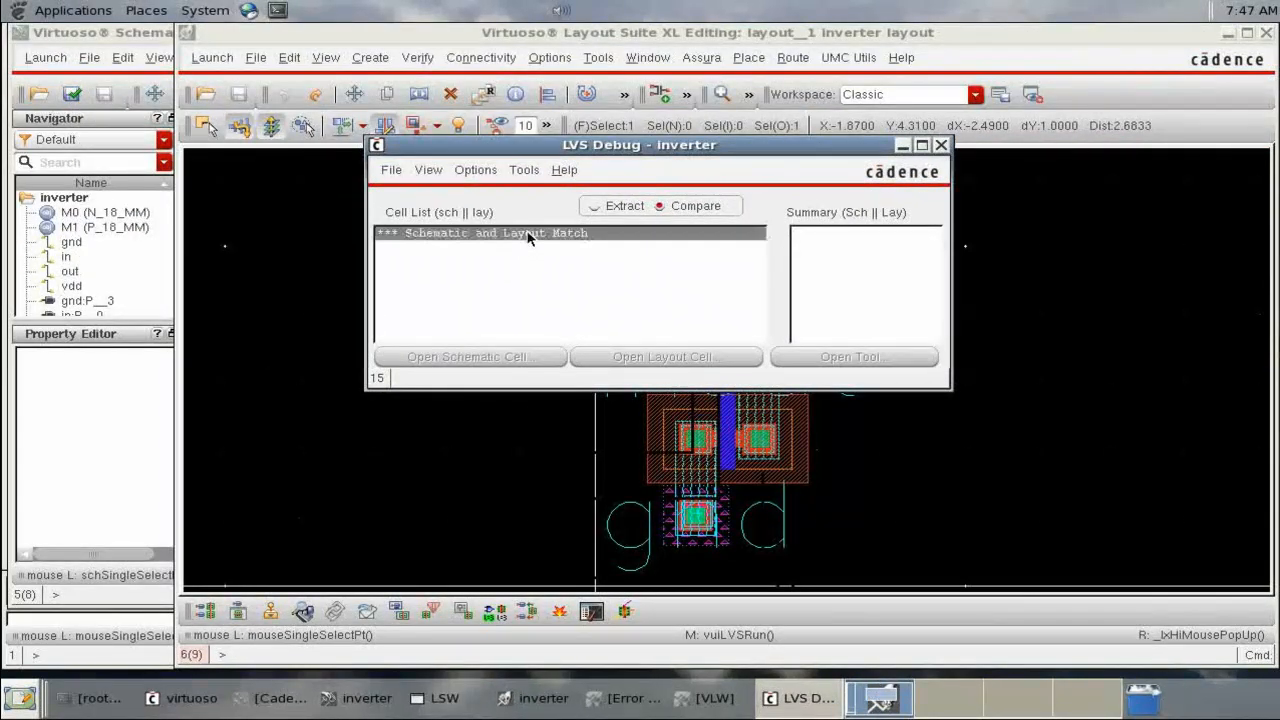
left_click(940, 145)
Narrow the layout window beside the schematic and cross-probe transistors M0 and M1 and the gnd, out and vdd nets, then minimize the schematic.
left_click_drag(174, 414, 603, 437)
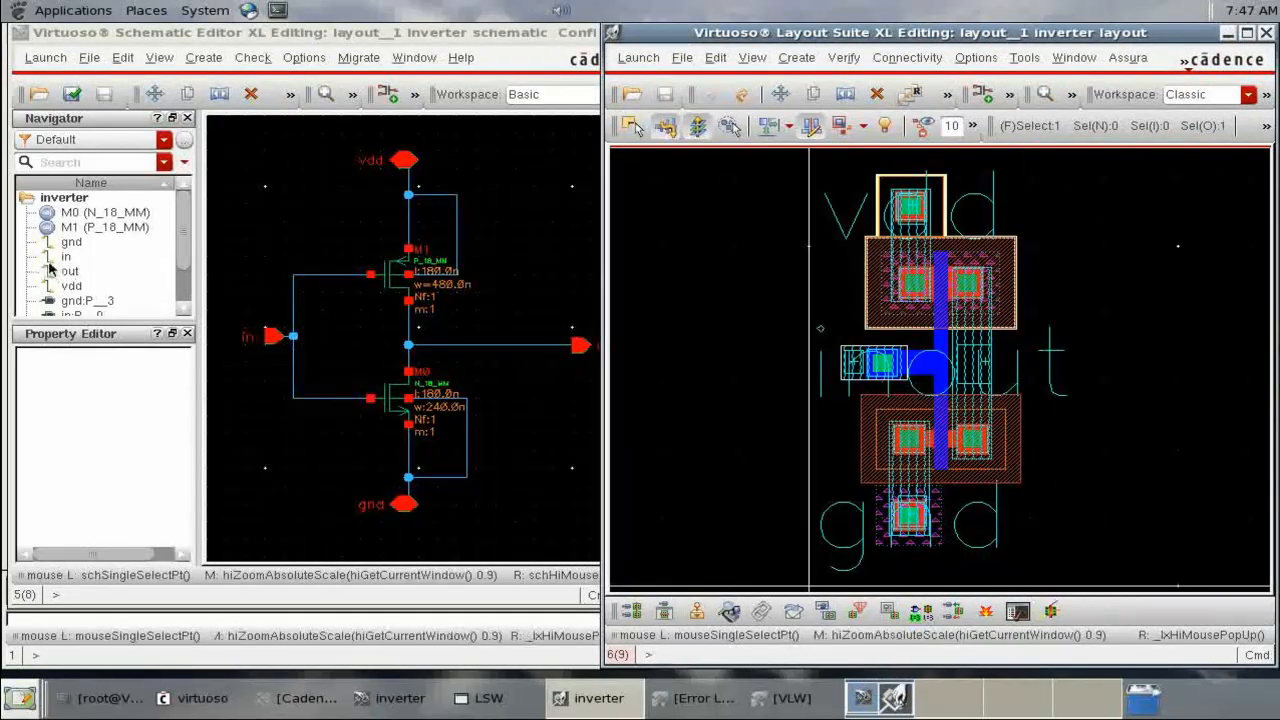
left_click(88, 213)
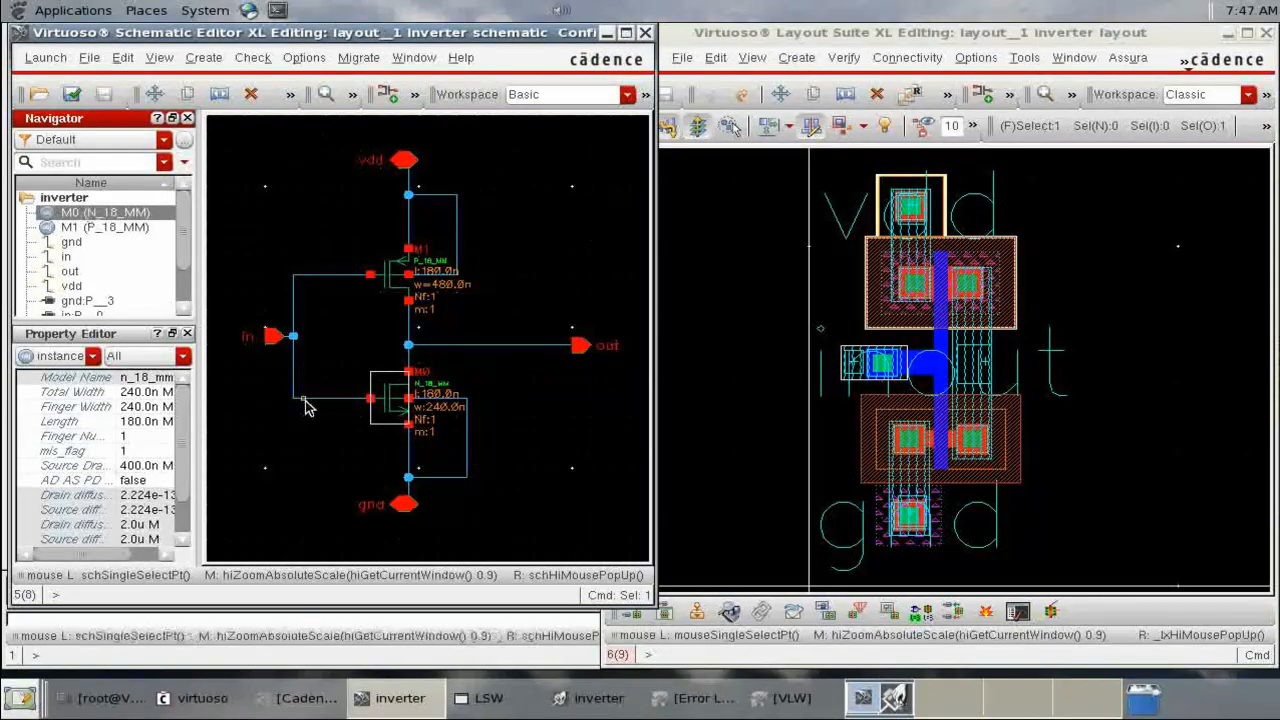
left_click(103, 228)
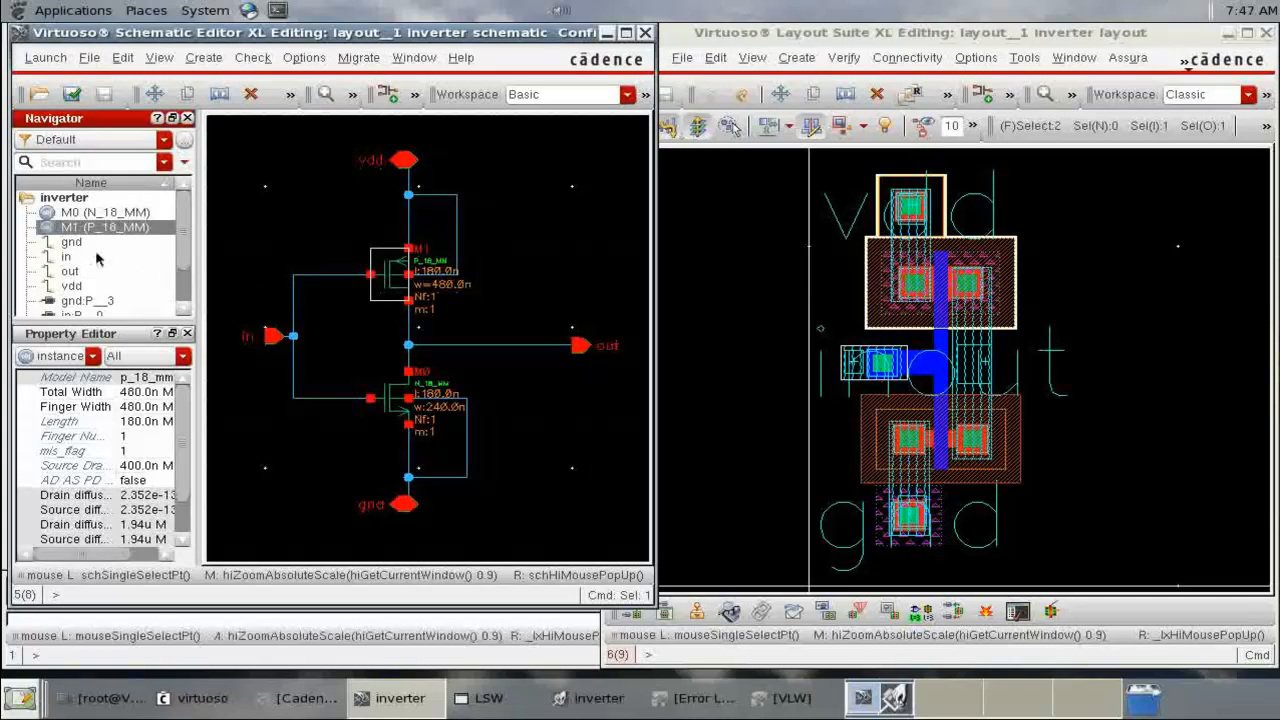
left_click(85, 215)
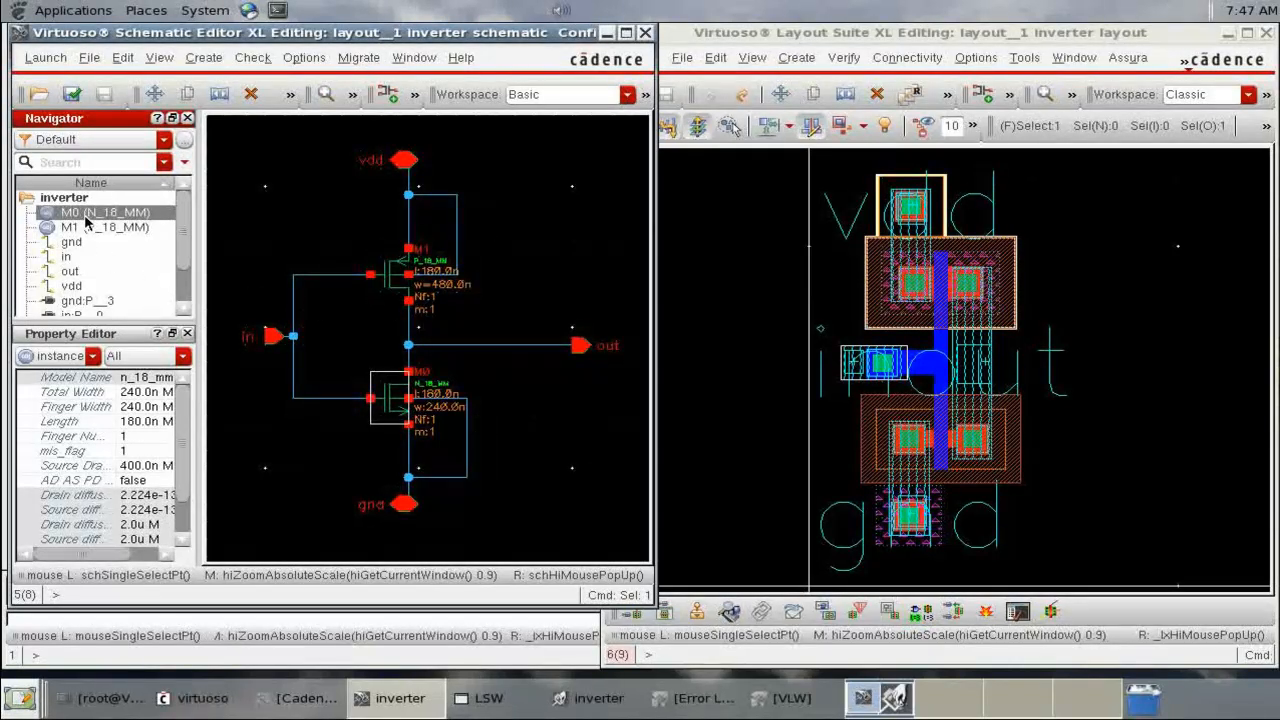
left_click(77, 242)
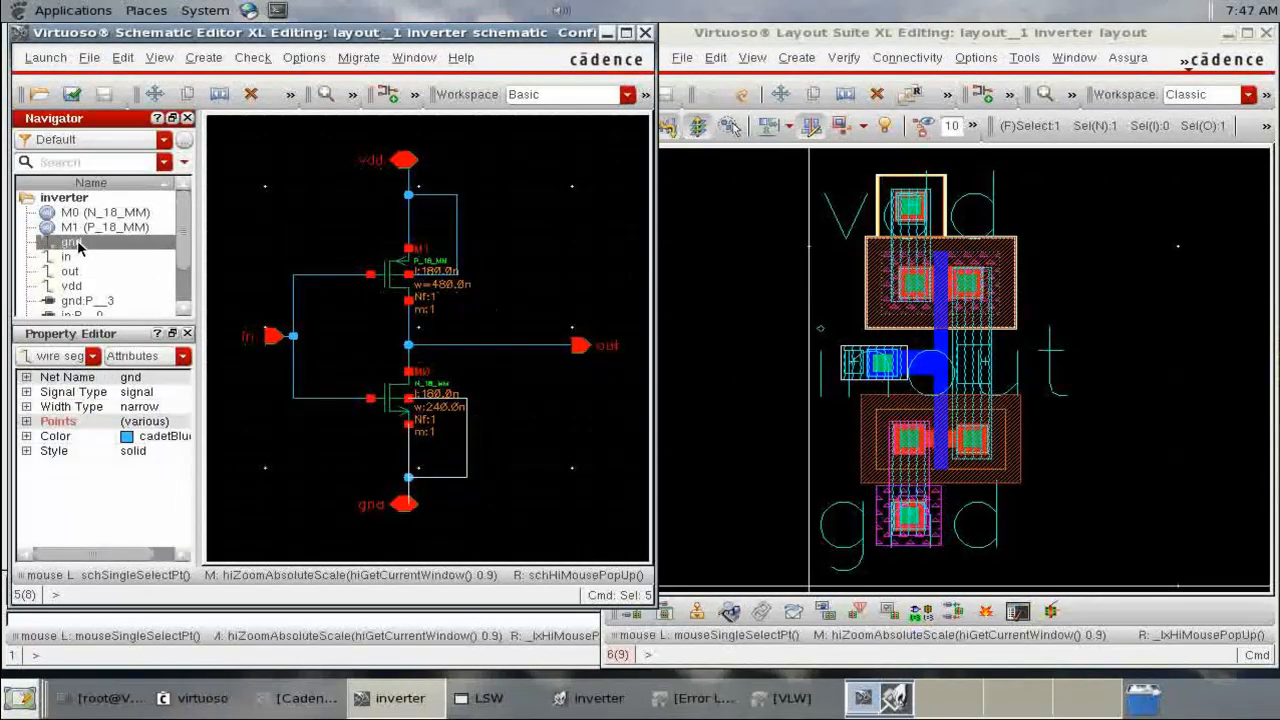
left_click(53, 273)
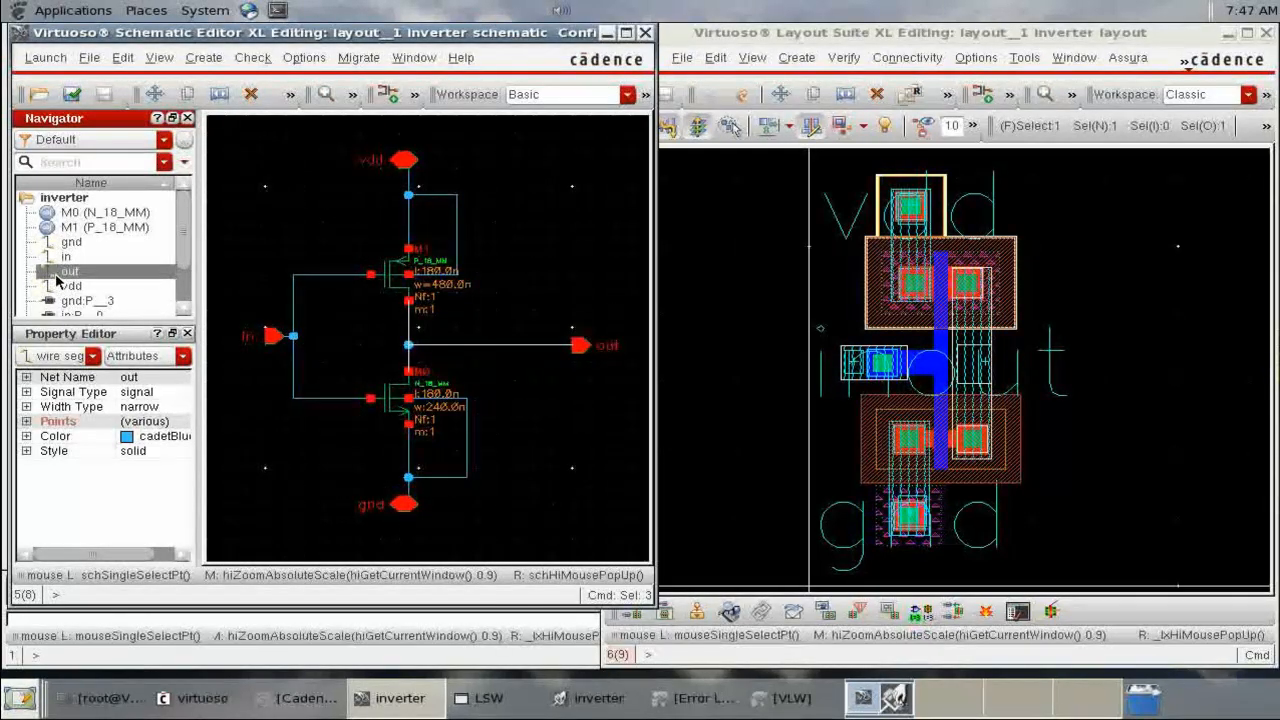
left_click(69, 287)
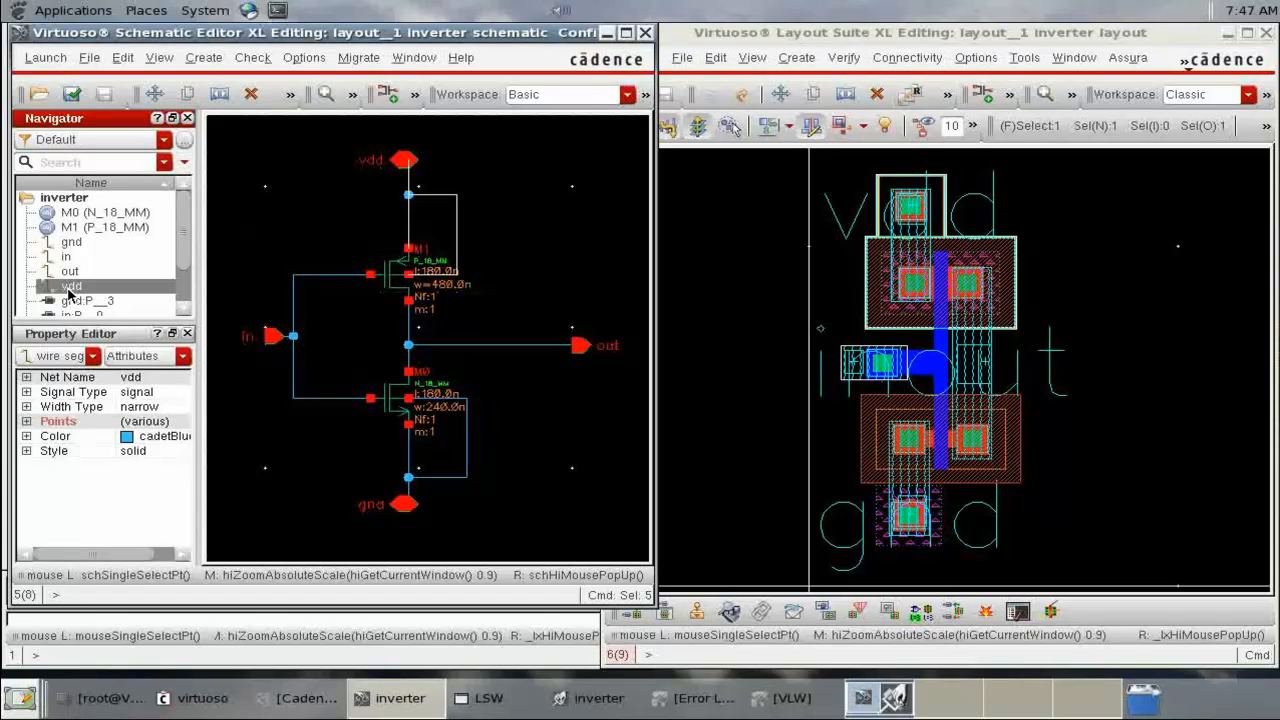
scroll(75, 311, "down", 1)
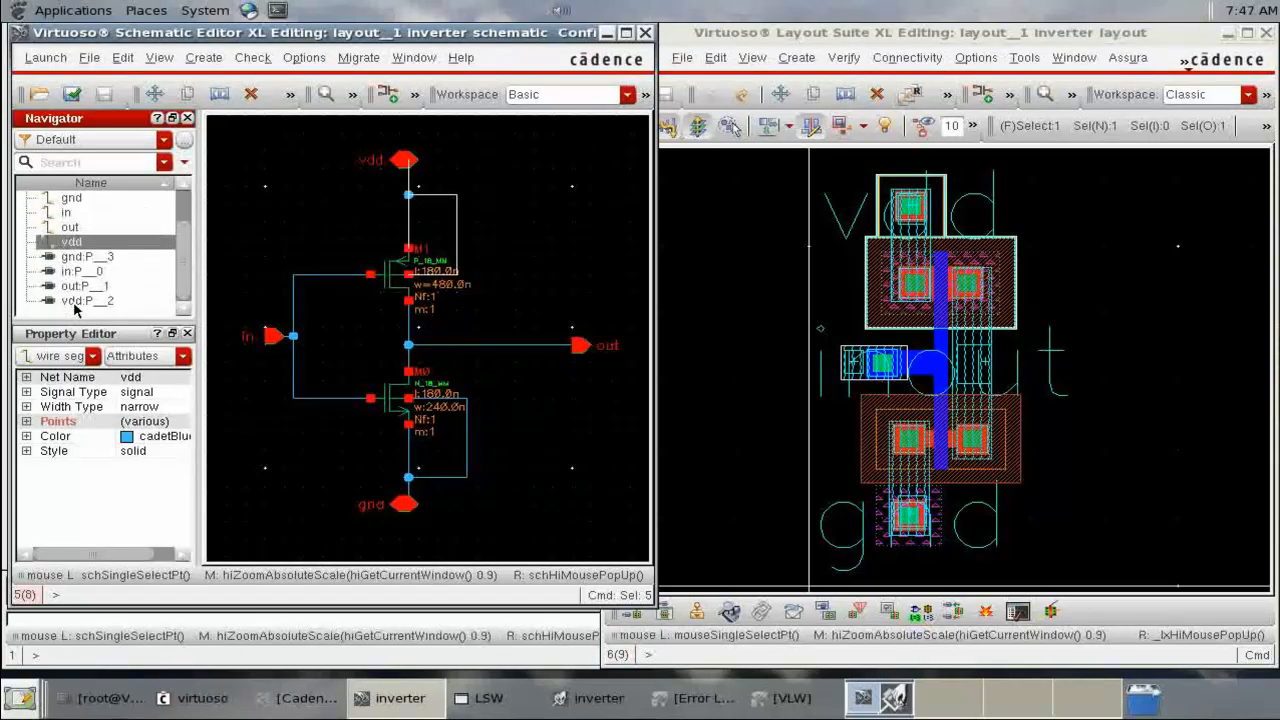
left_click(385, 392)
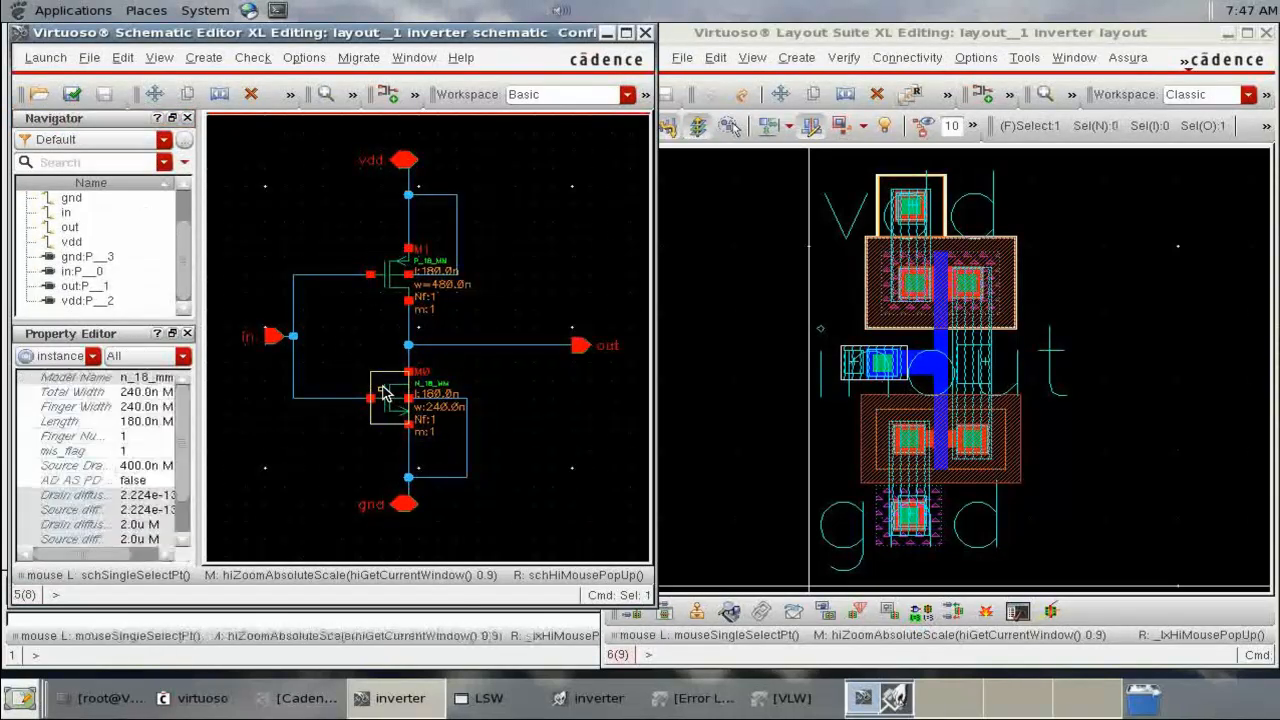
left_click(606, 35)
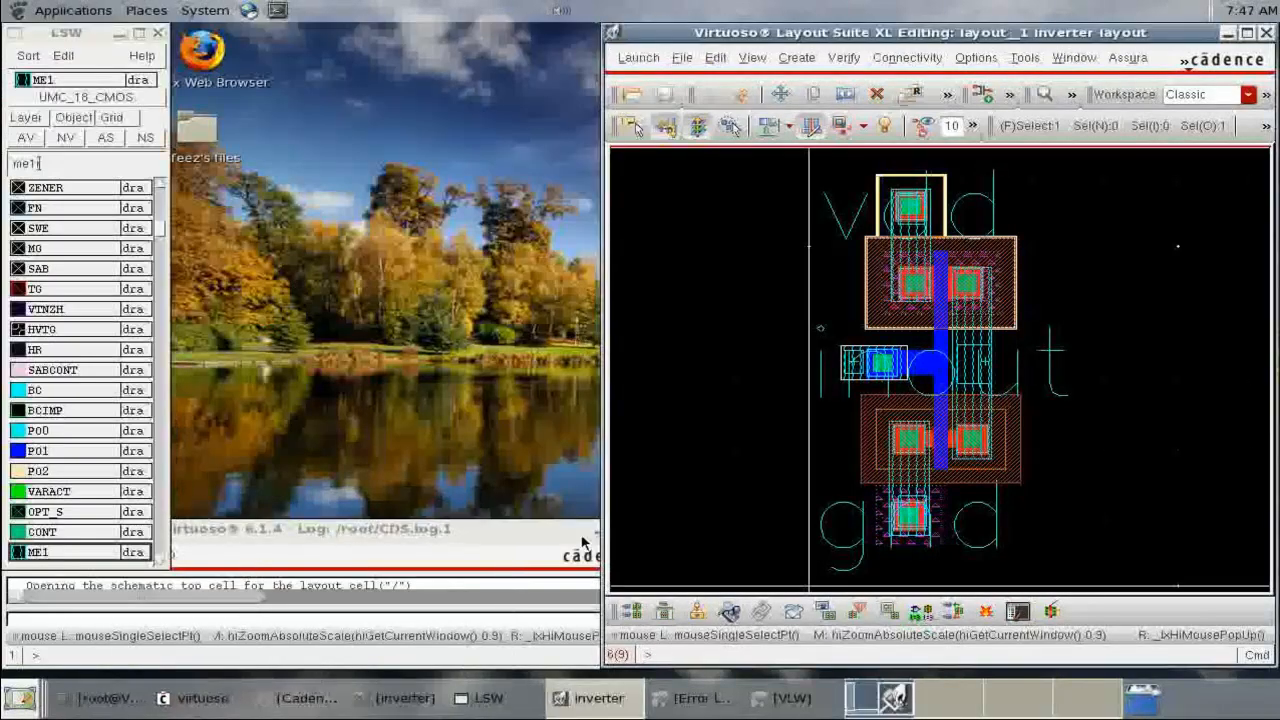
Maximize the layout window and draw an ME1 rectangle from the input contact across the poly gate to the output metal, shorting in to out.
left_click(1247, 33)
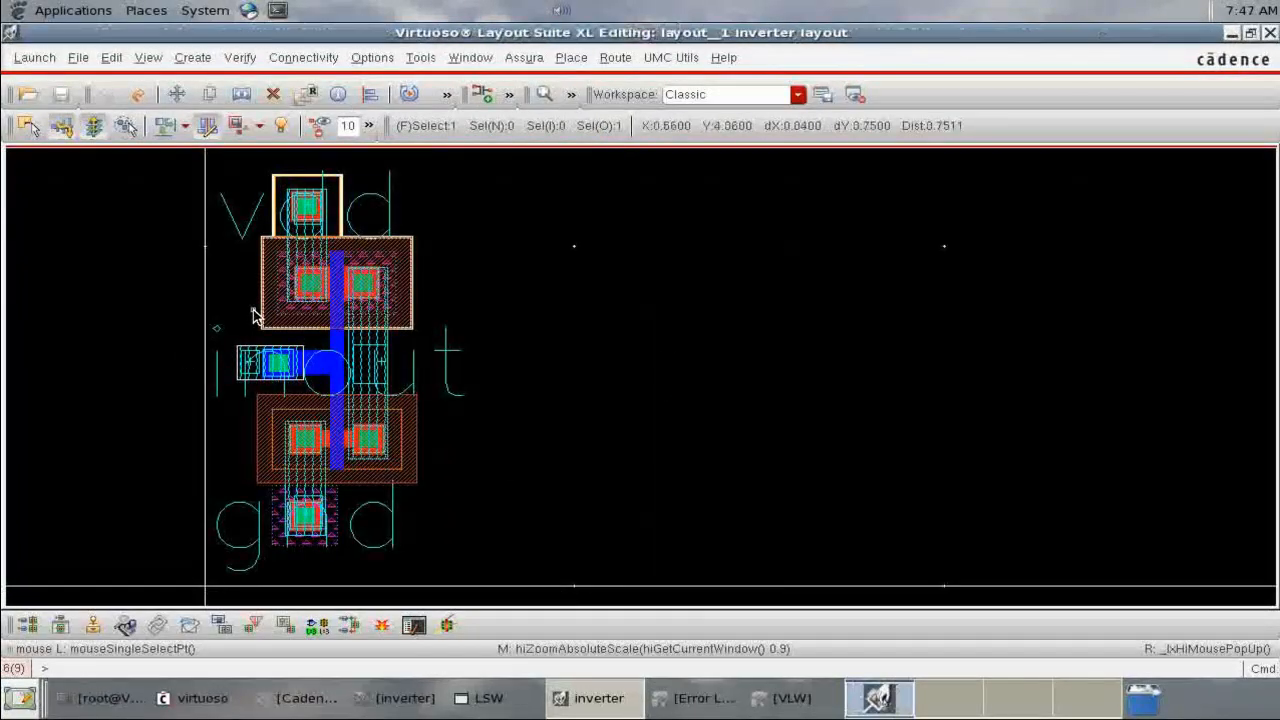
key("f")
right_click_drag(498, 210, 820, 532)
right_click_drag(369, 290, 855, 544)
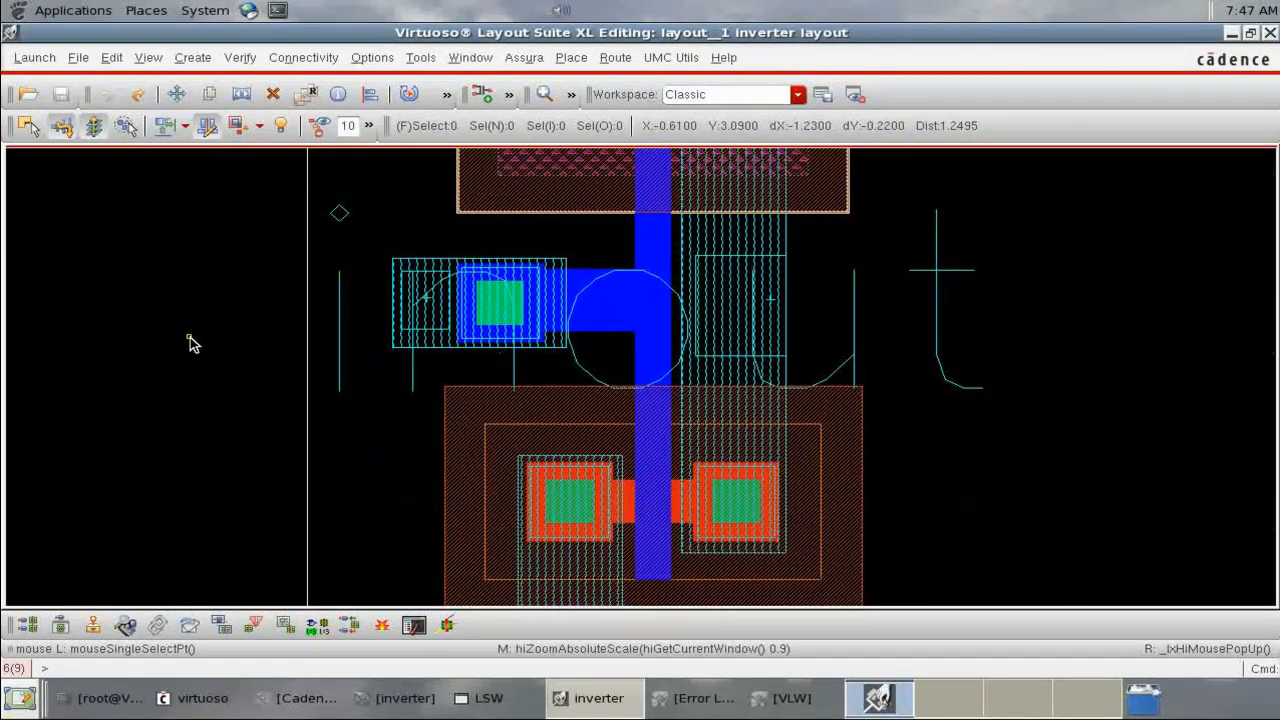
left_click(489, 698)
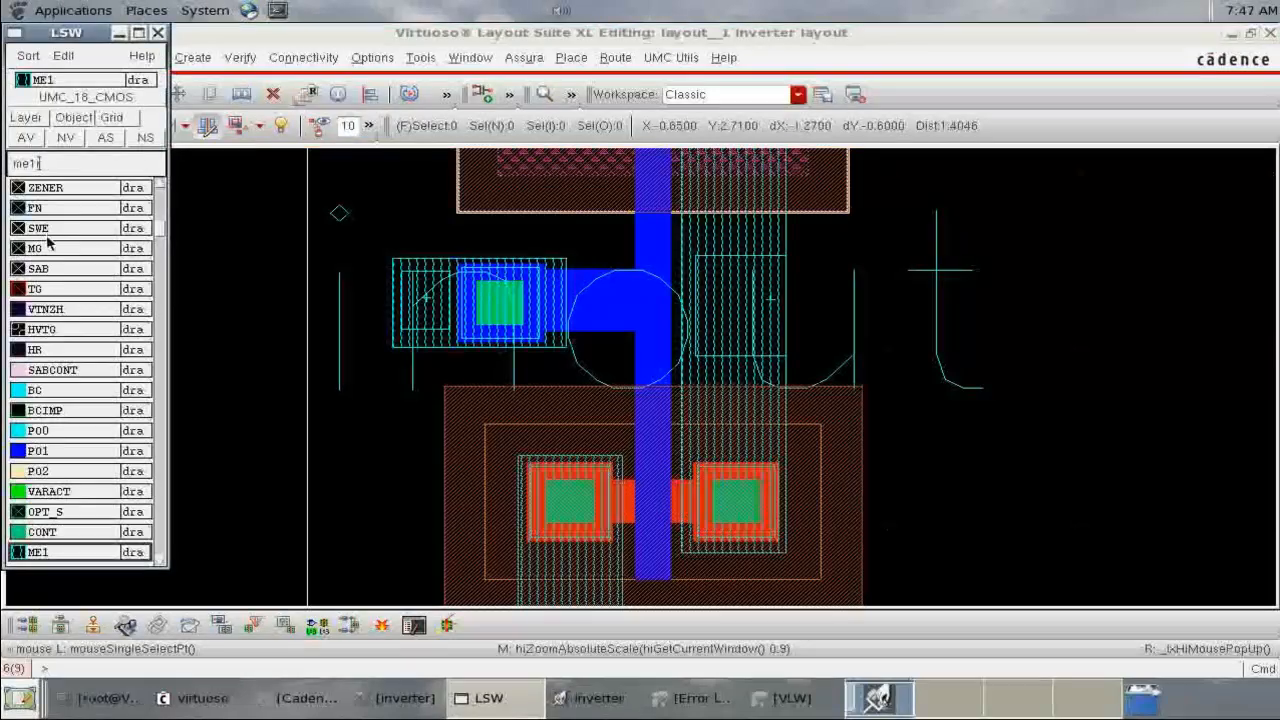
left_click(118, 33)
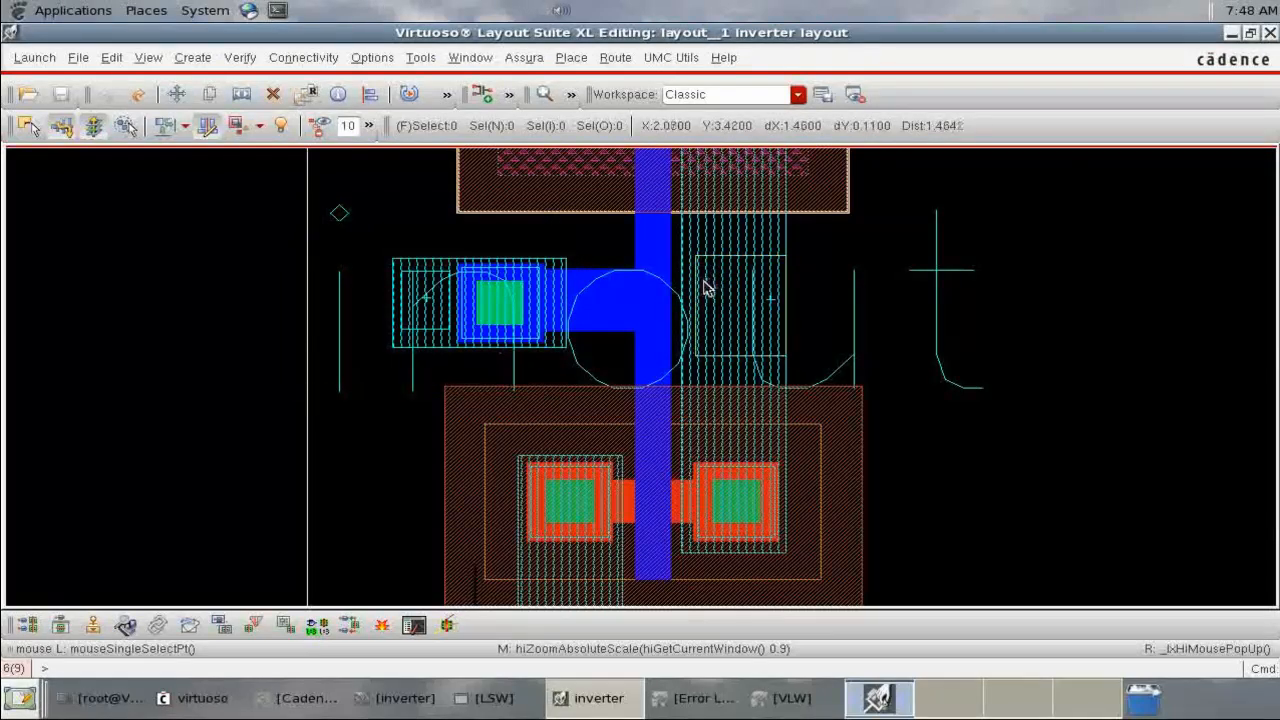
key("r")
left_click(541, 281)
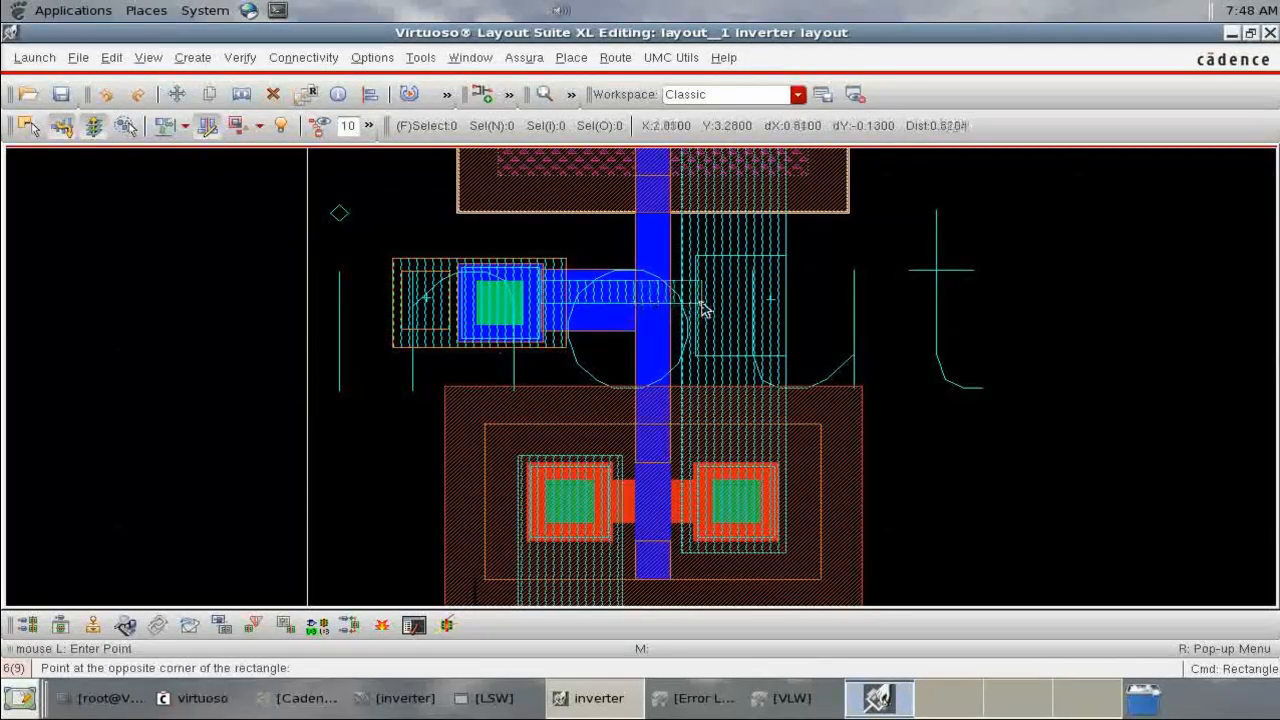
left_click(728, 327)
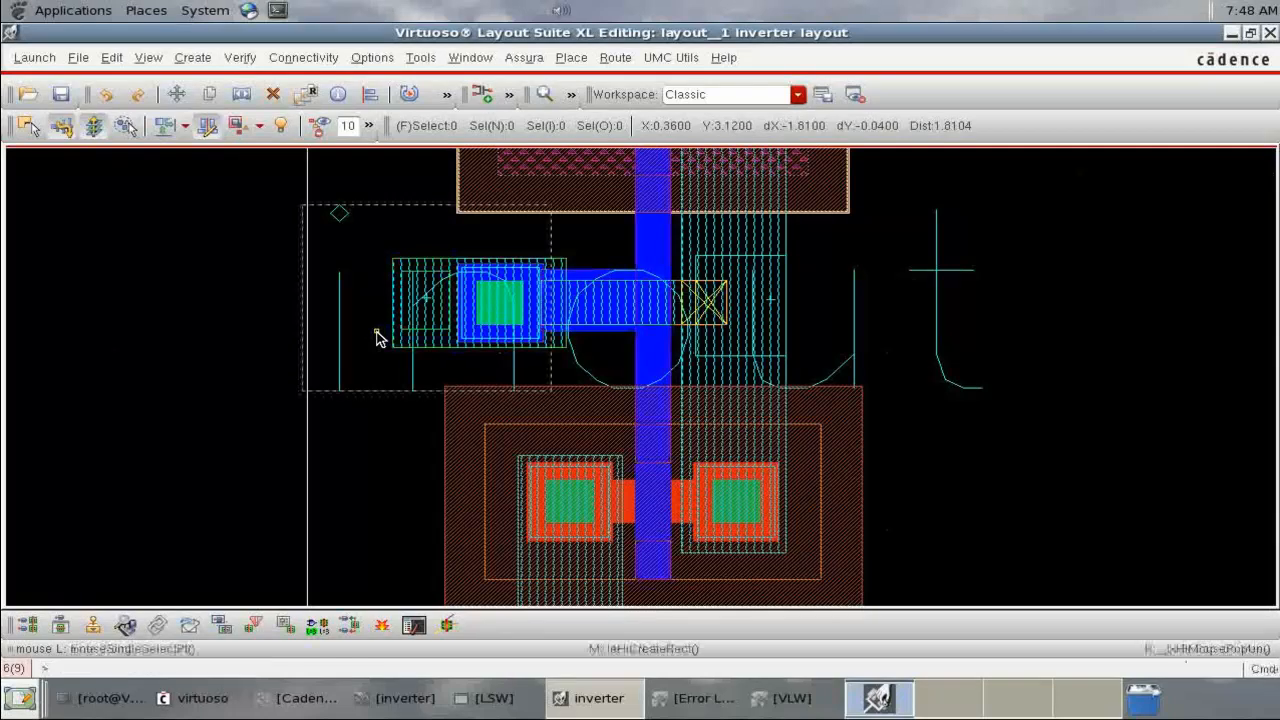
key("f")
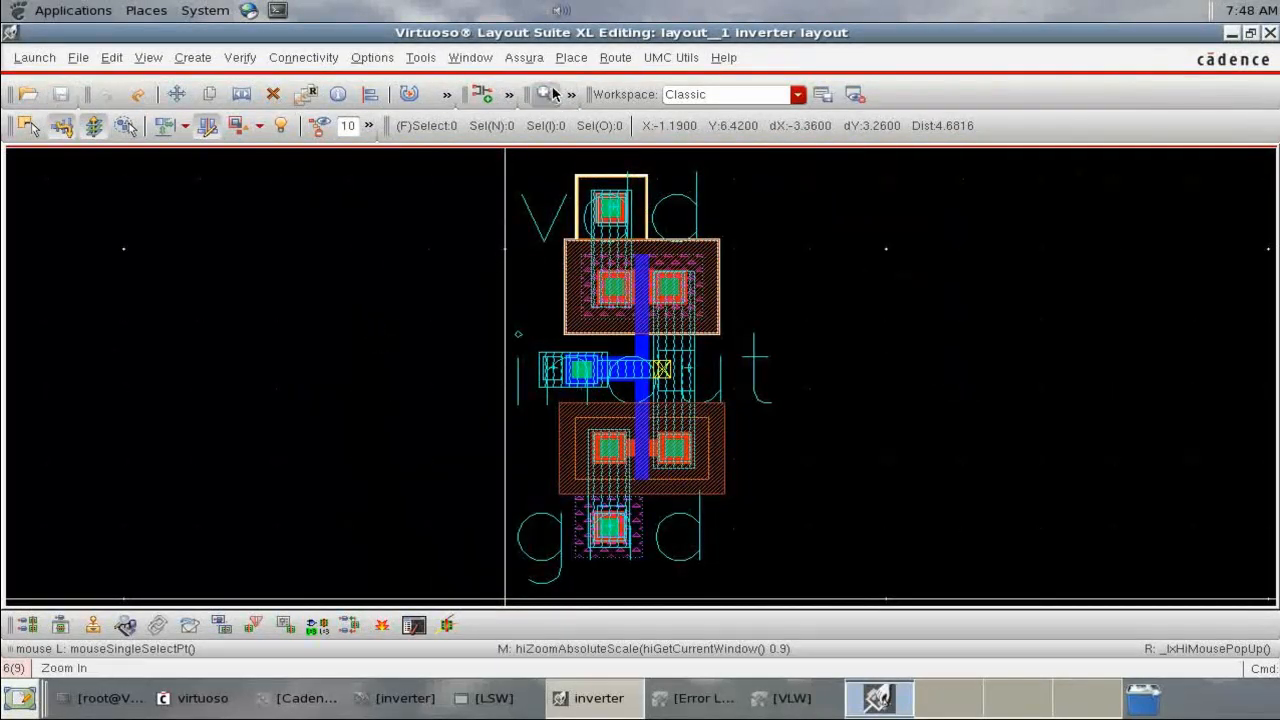
Rerun Assura DRC on the shorted inverter layout, overwriting the existing data, view the results and close the result message.
left_click(510, 62)
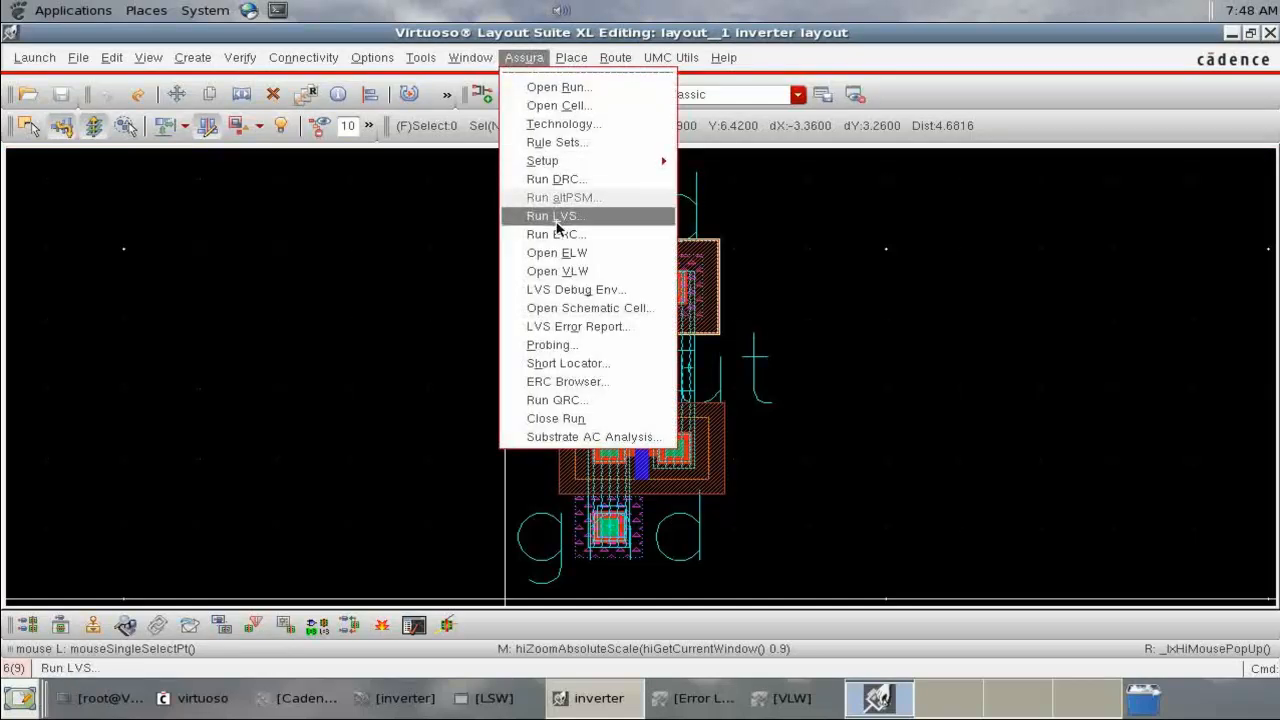
left_click(584, 181)
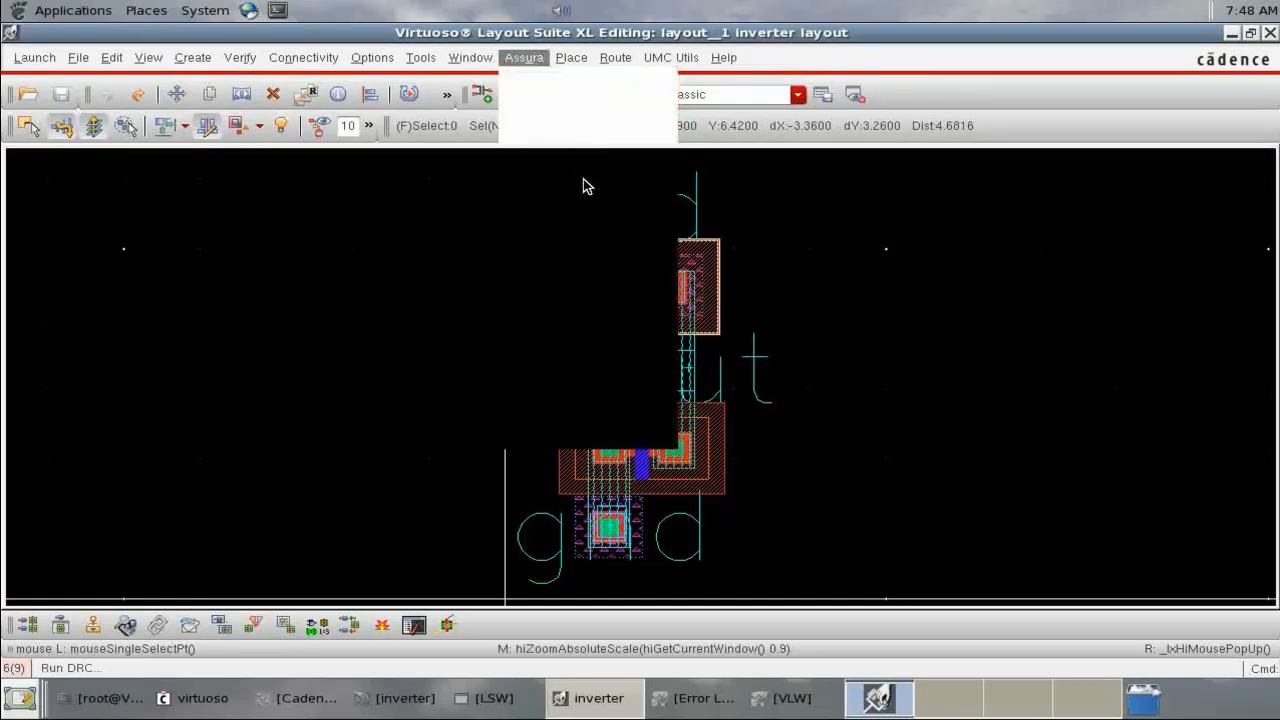
left_click(522, 523)
left_click(578, 375)
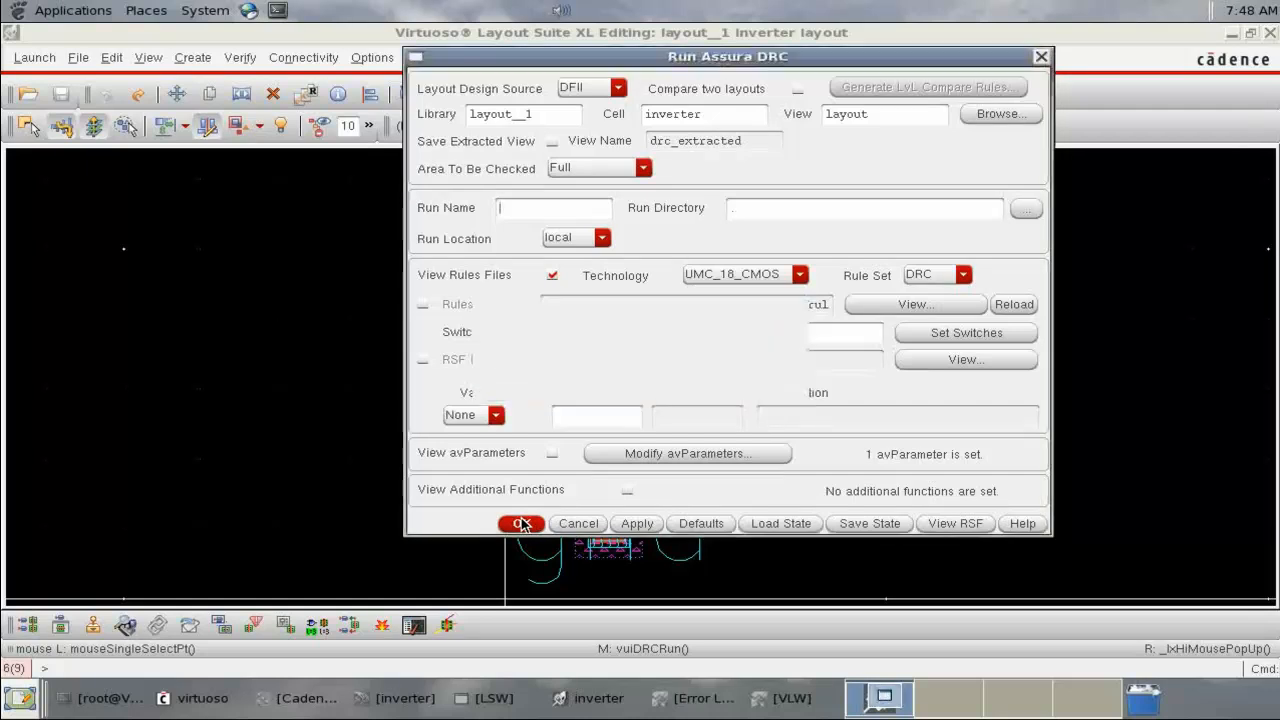
left_click(586, 381)
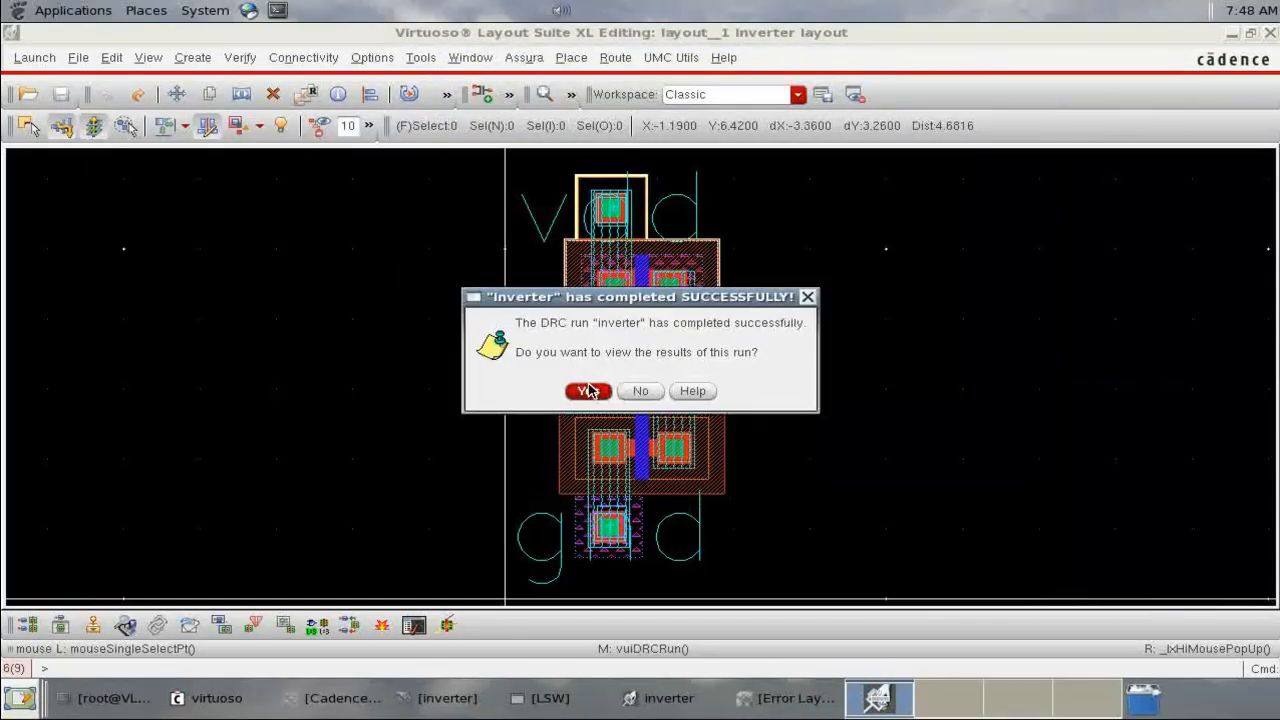
left_click(589, 392)
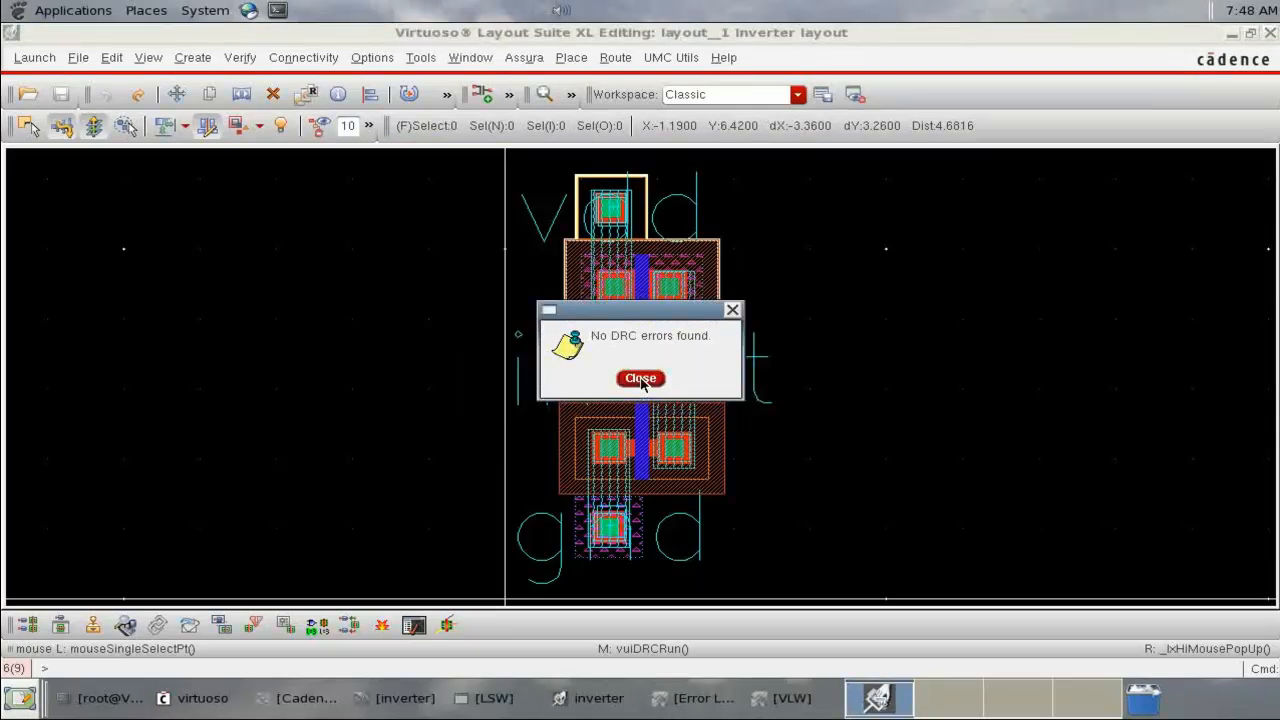
left_click(641, 380)
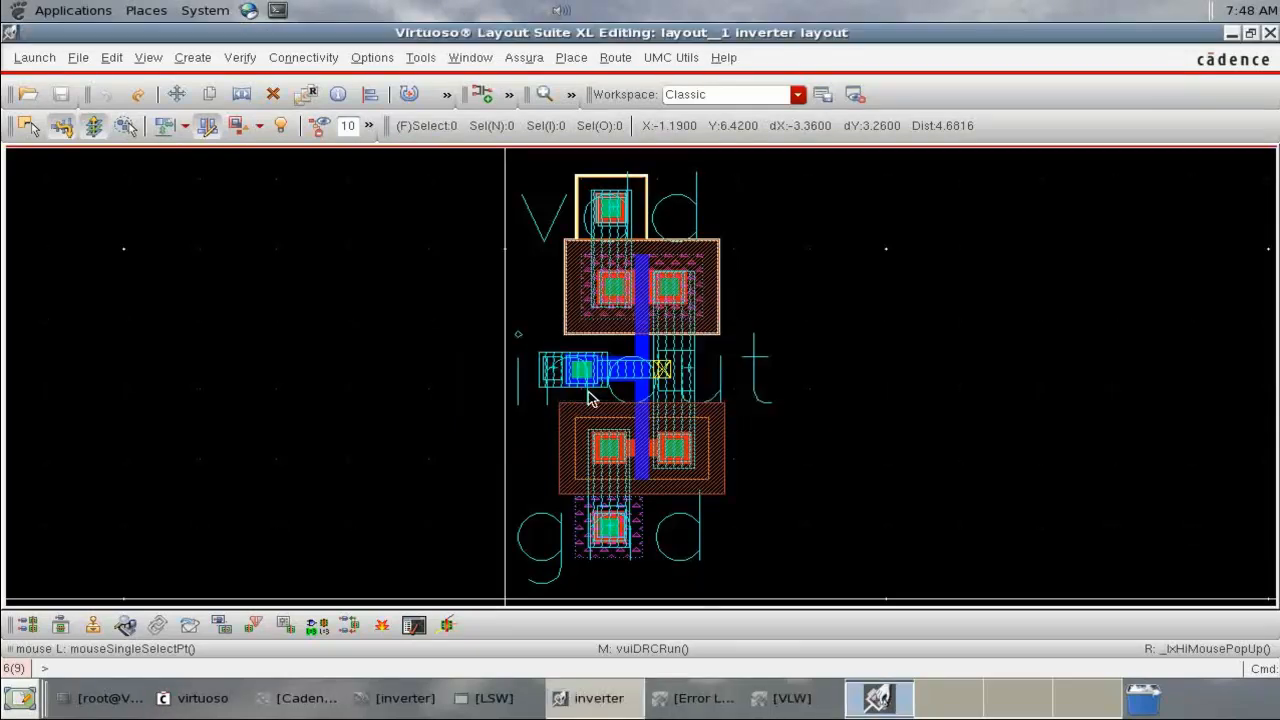
Run Assura LVS on the shorted inverter layout, overwriting the existing data, review the run report and enter the LVS Debug environment.
right_click_drag(541, 305, 772, 434)
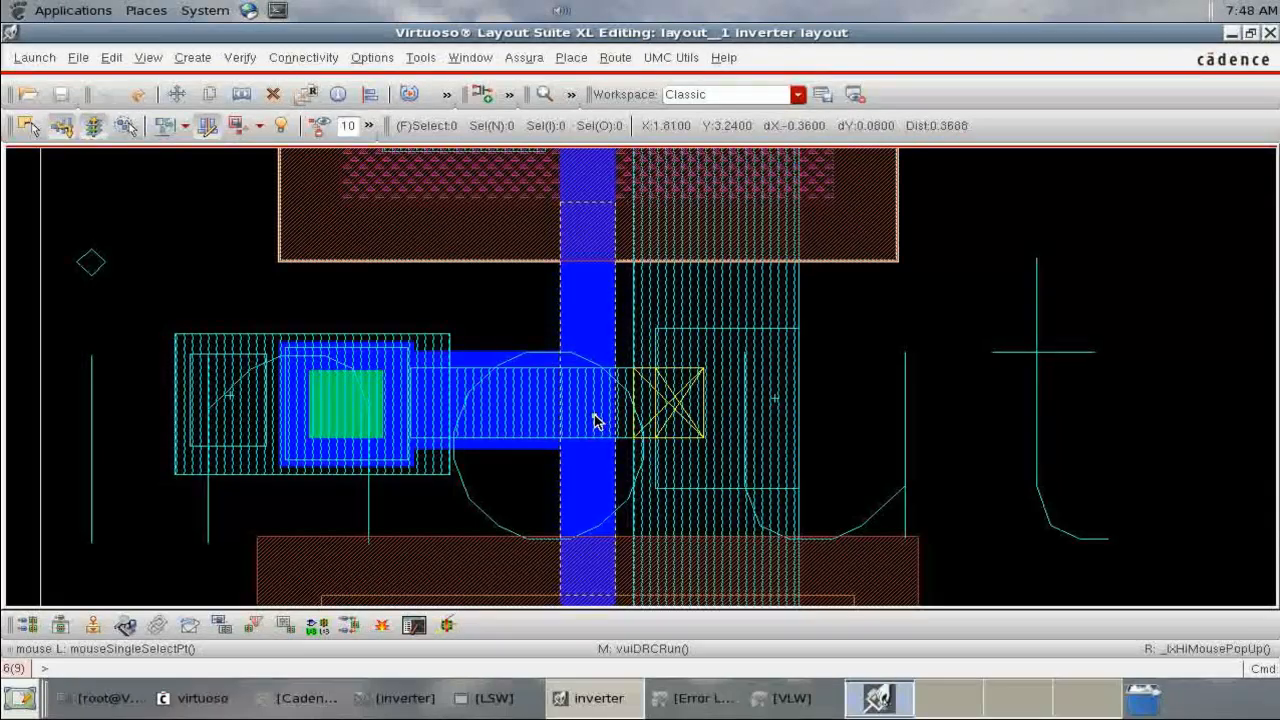
key("f")
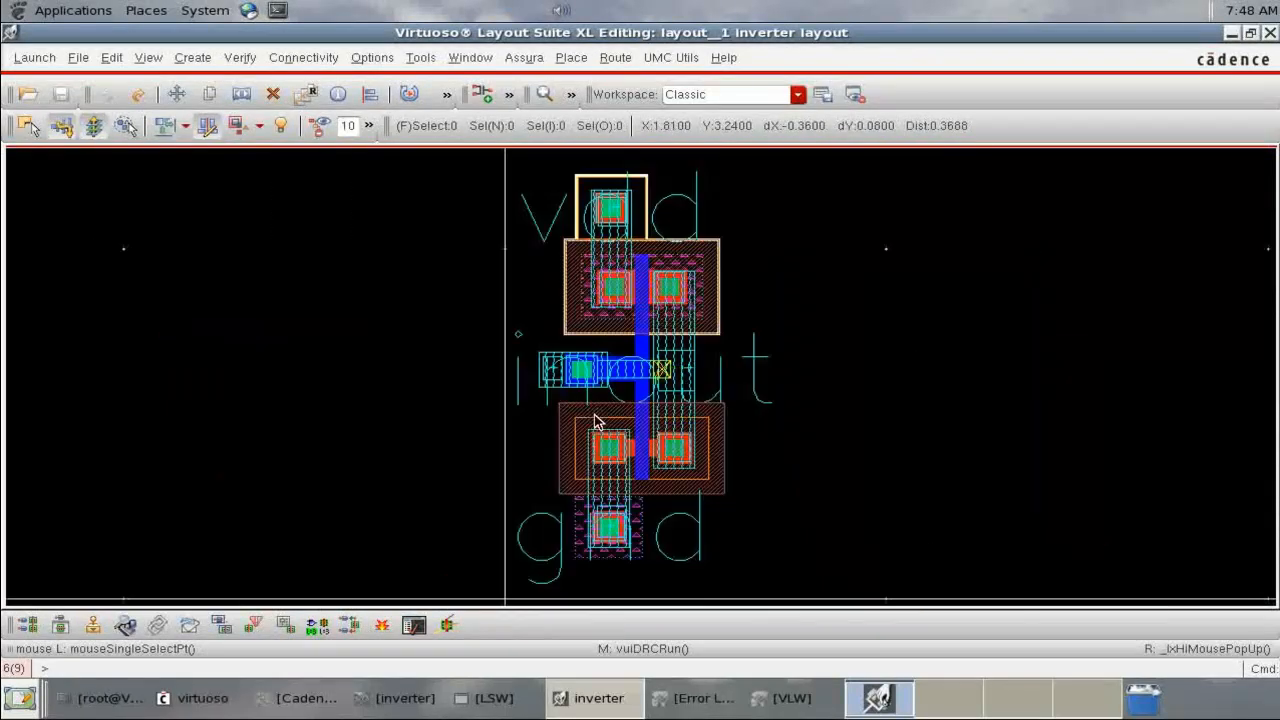
left_click(545, 60)
left_click(604, 216)
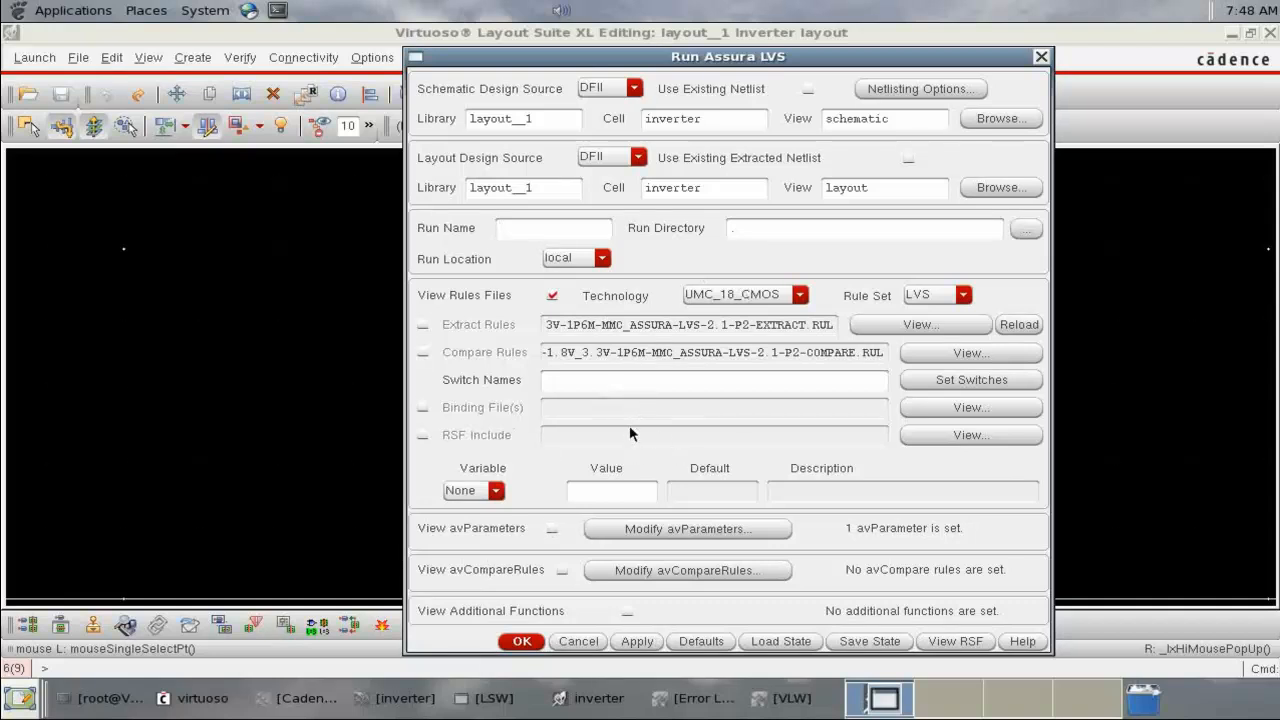
left_click(519, 642)
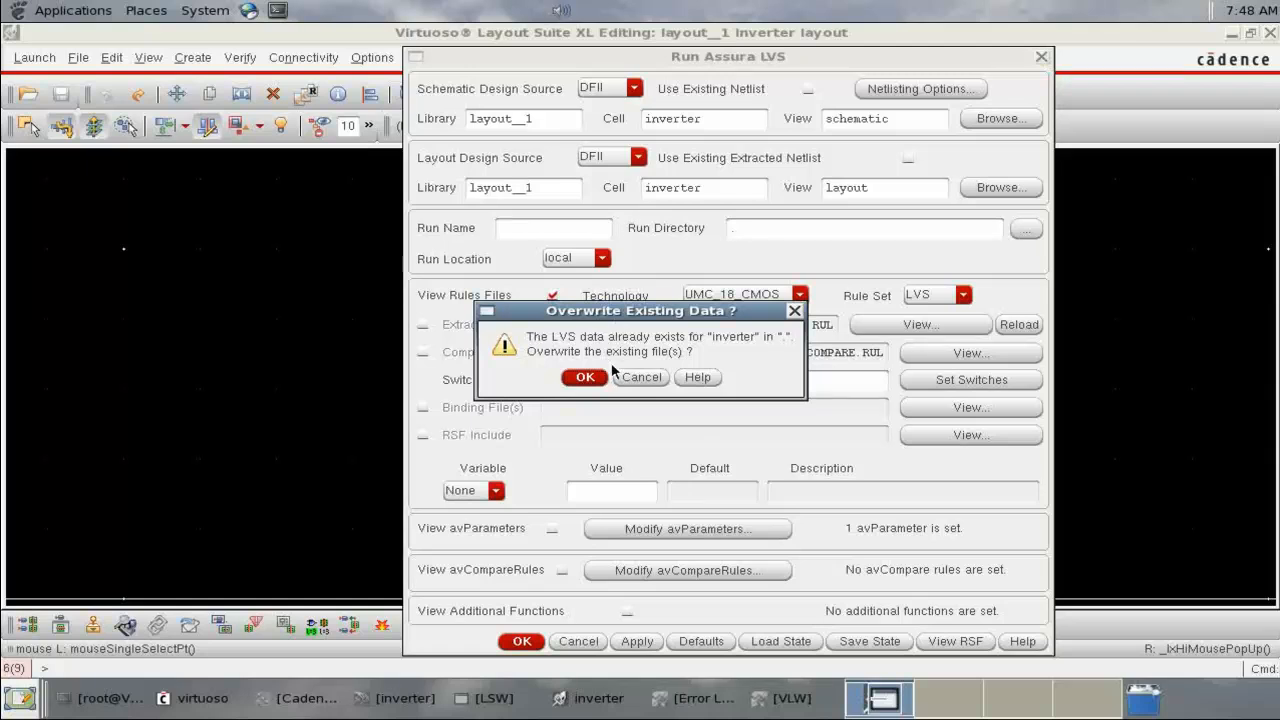
left_click(594, 380)
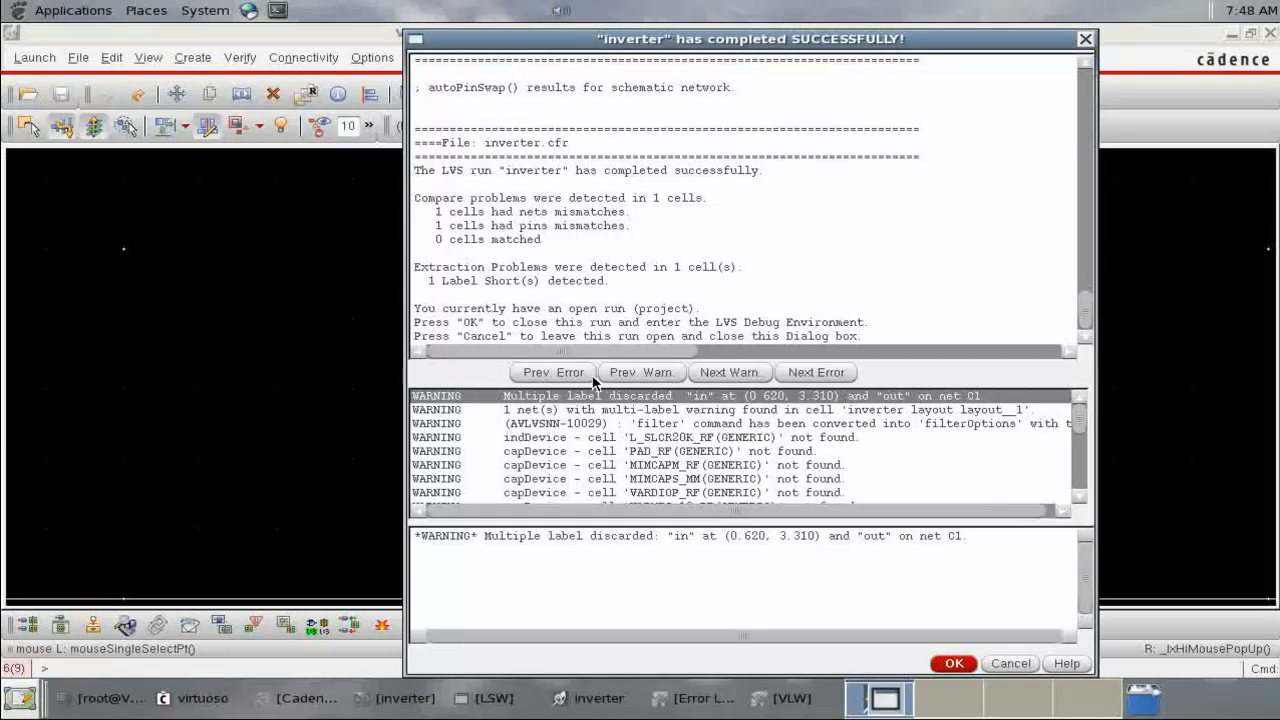
scroll(648, 332, "up", 4)
scroll(648, 332, "down", 4)
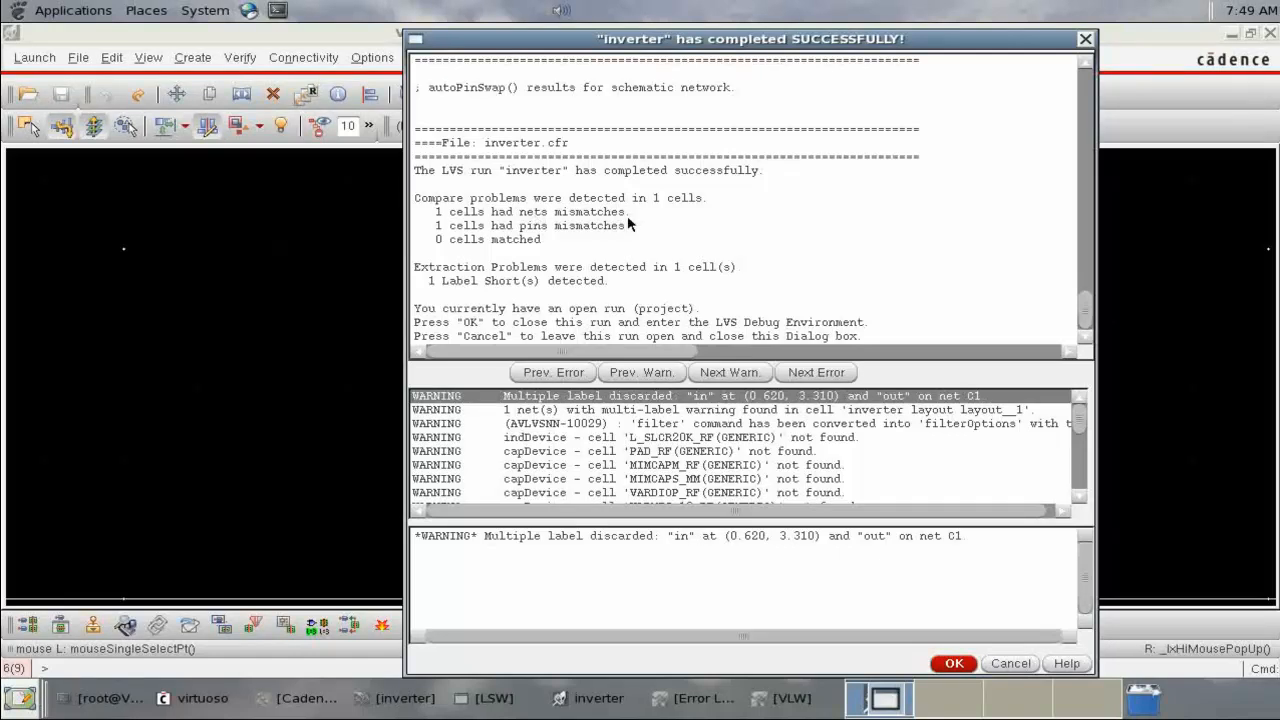
left_click(954, 664)
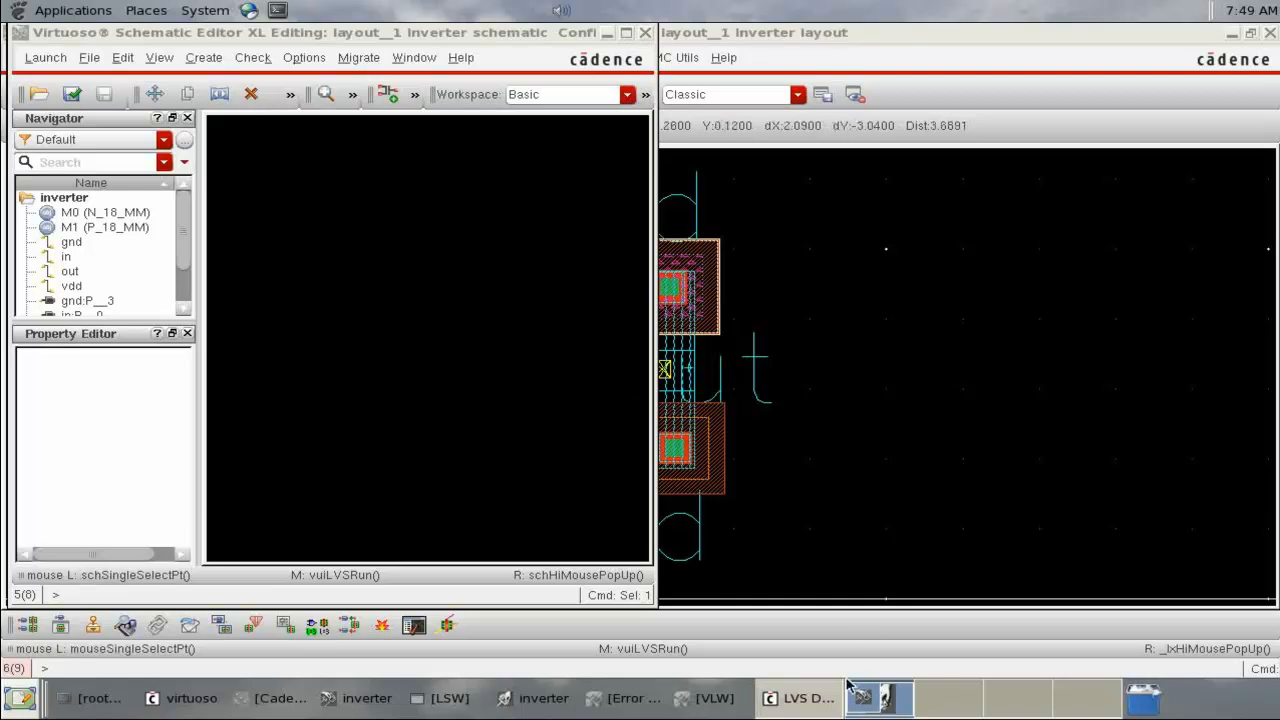
In LVS Debug, examine the inverter cell's shorts with the Short Locator, zoom to the in-to-out short, and close the locator.
left_click(795, 698)
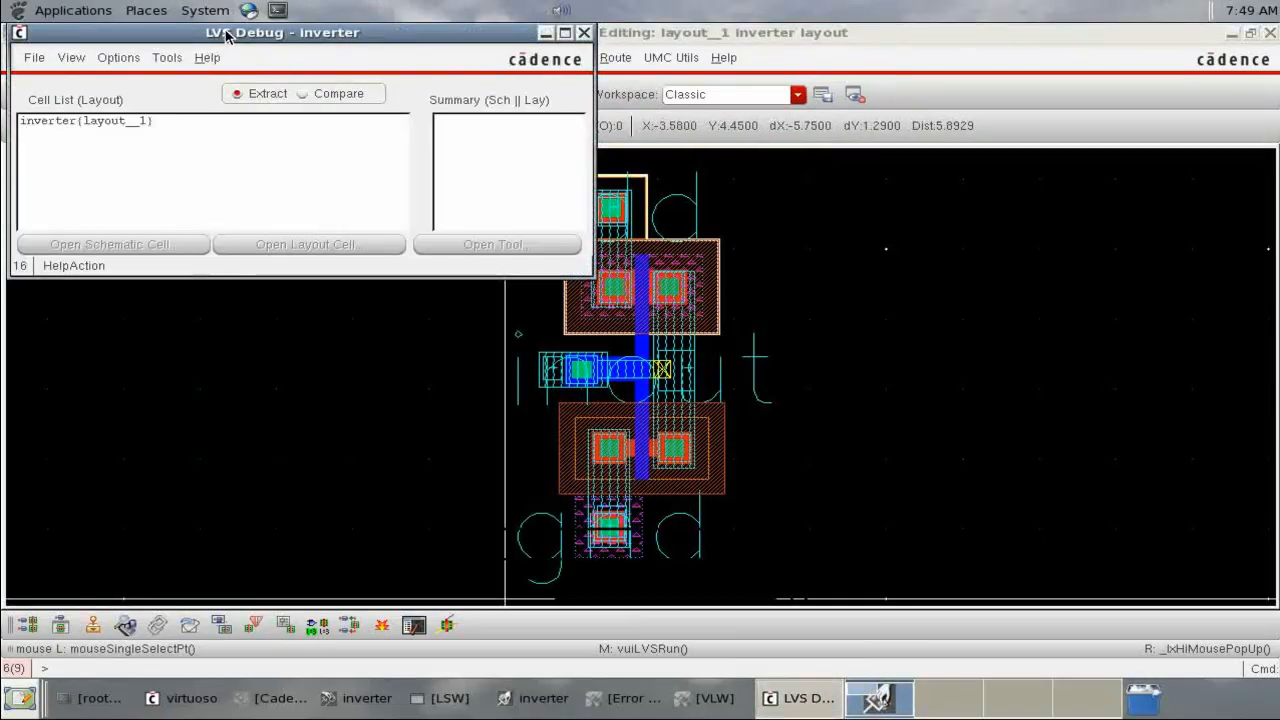
left_click(140, 120)
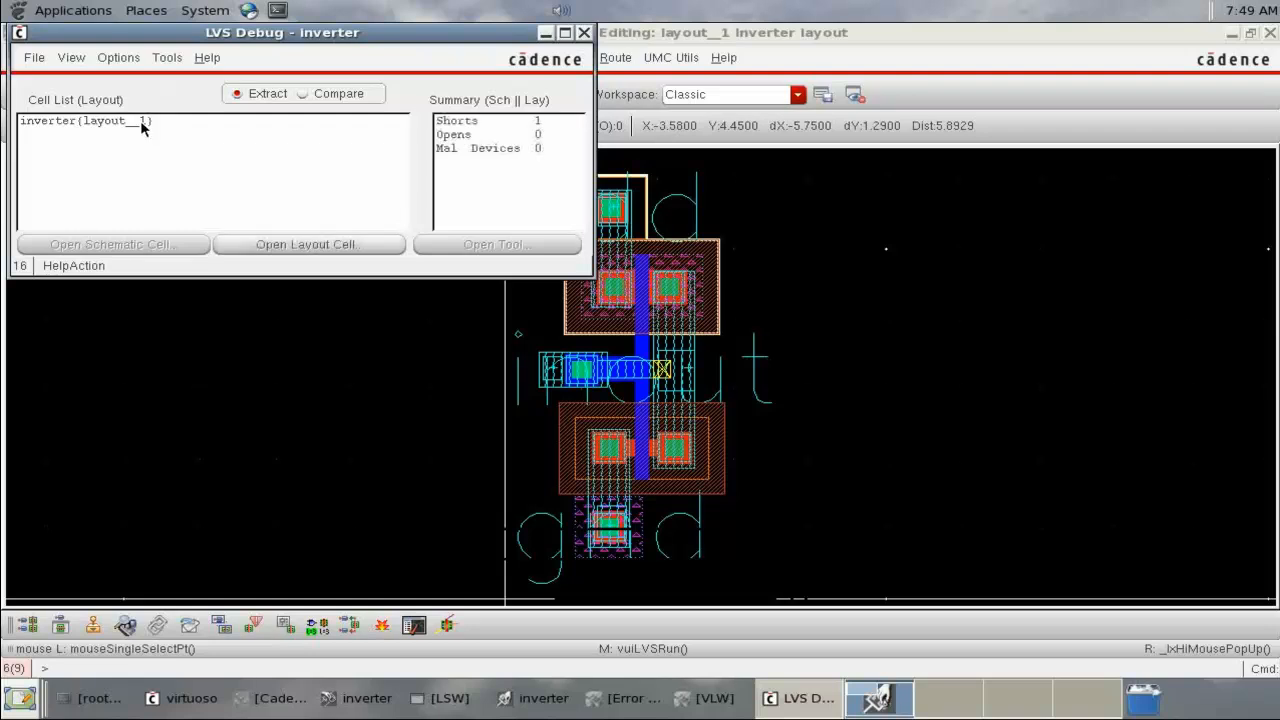
left_click(473, 122)
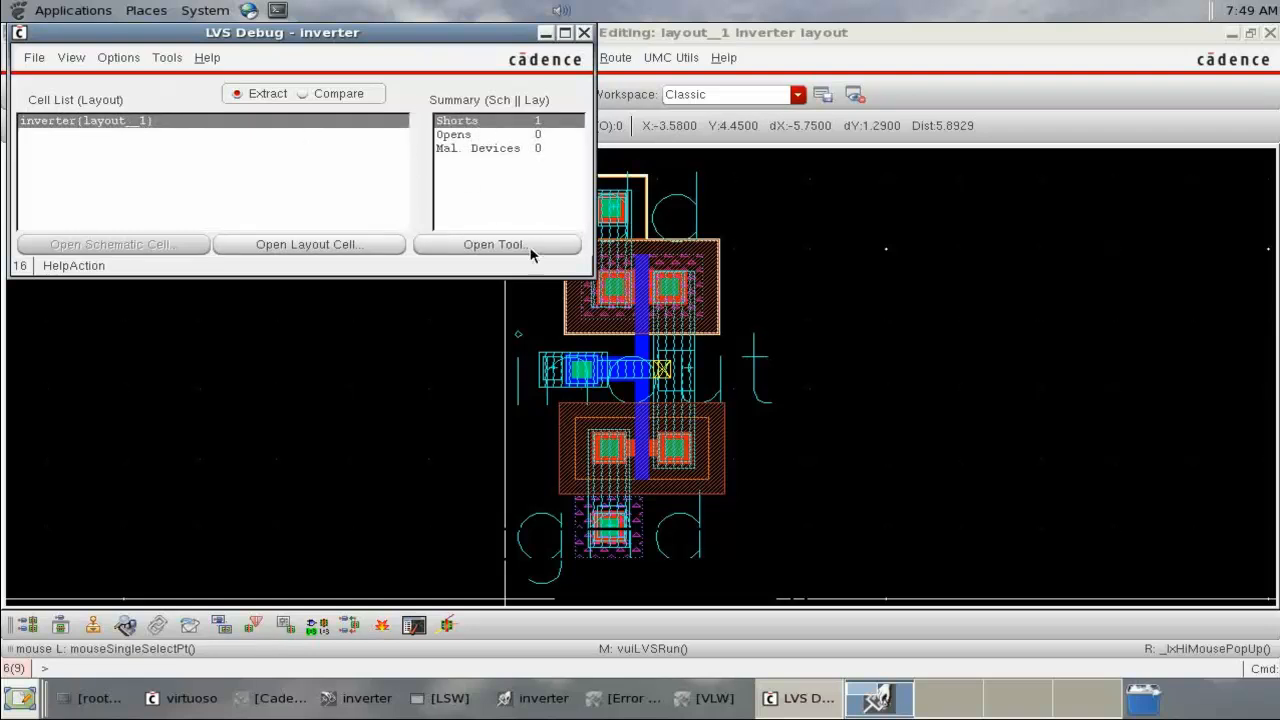
left_click(531, 250)
left_click(167, 342)
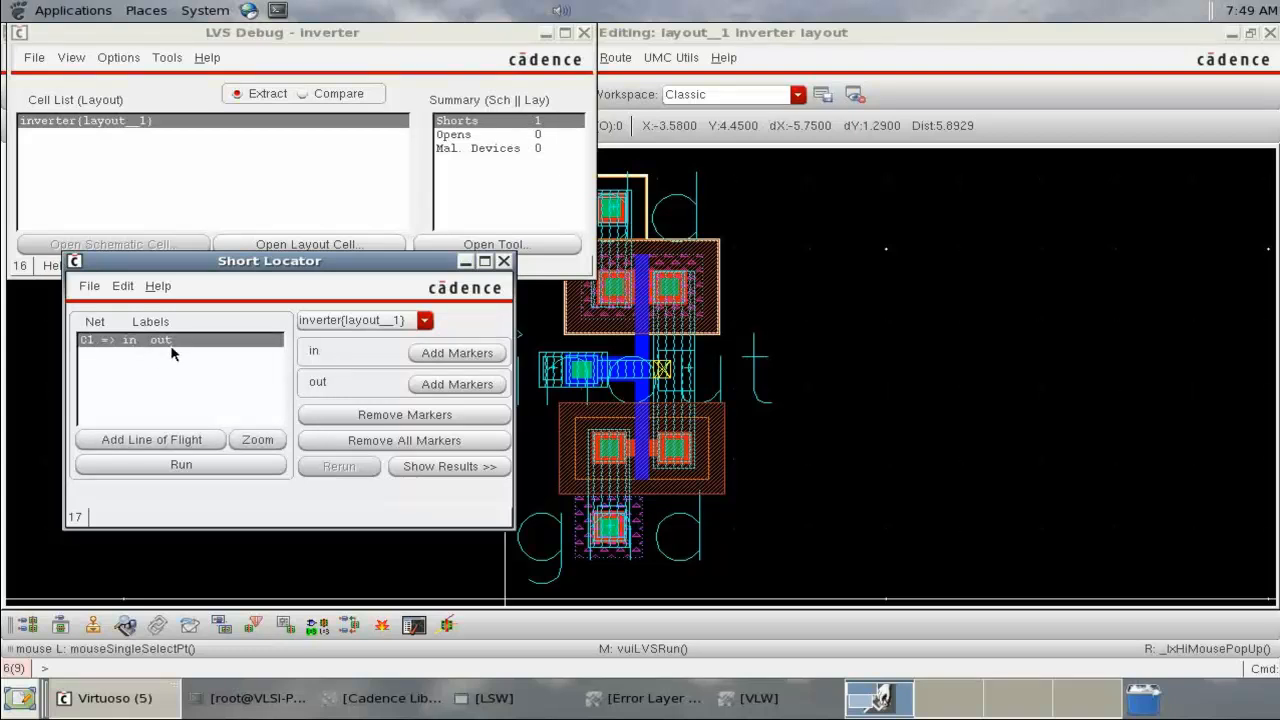
left_click(268, 446)
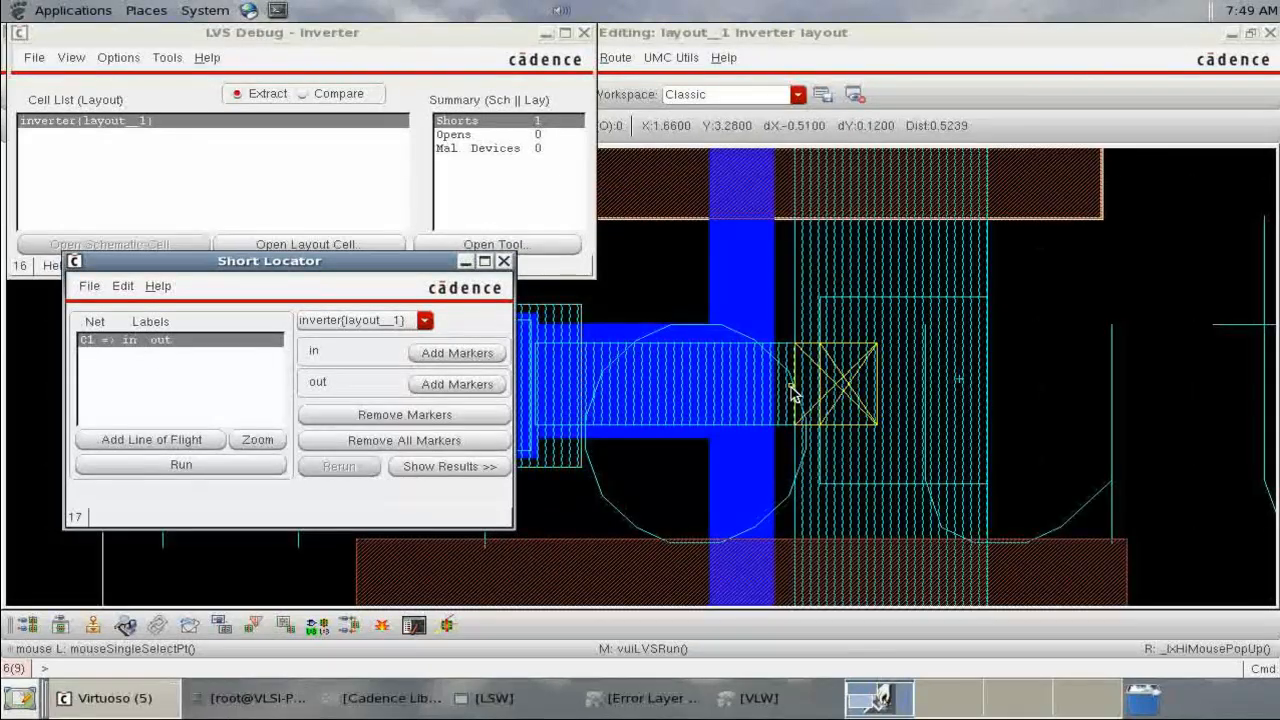
left_click(425, 383)
left_click(503, 261)
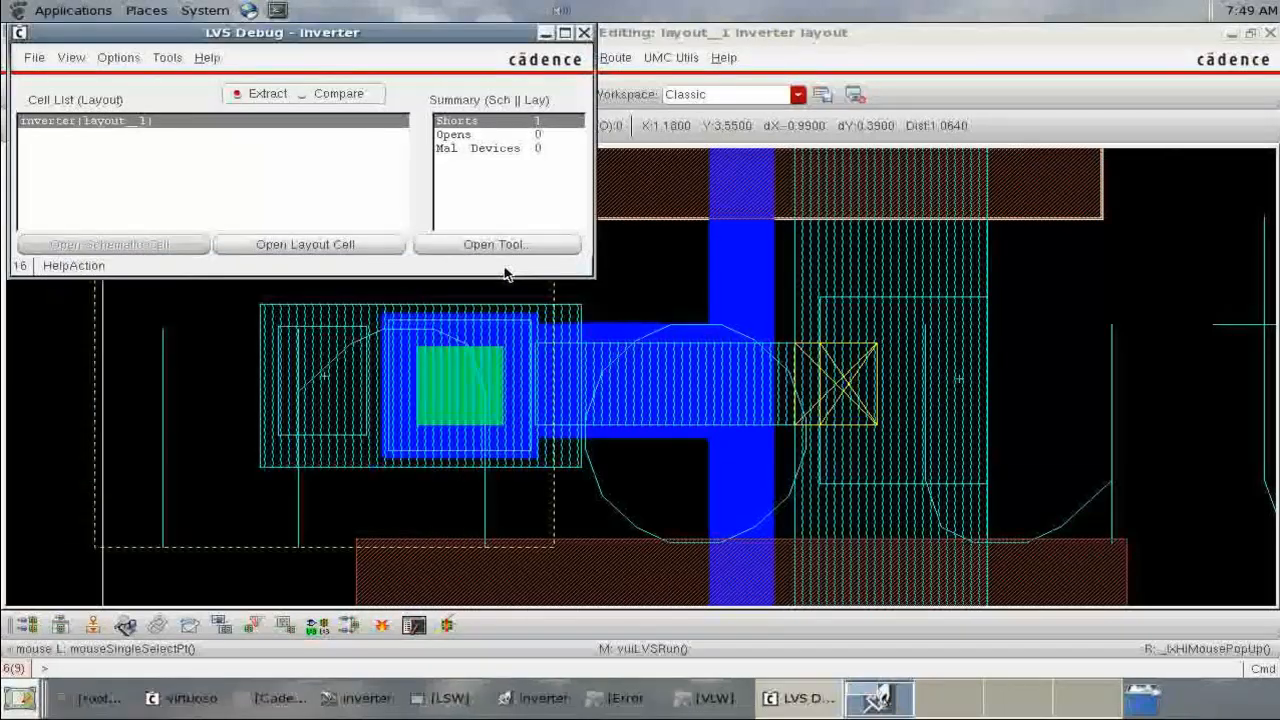
Minimize LVS Debug, delete the ME1 rectangle shorting in to out, and save the layout.
left_click(546, 33)
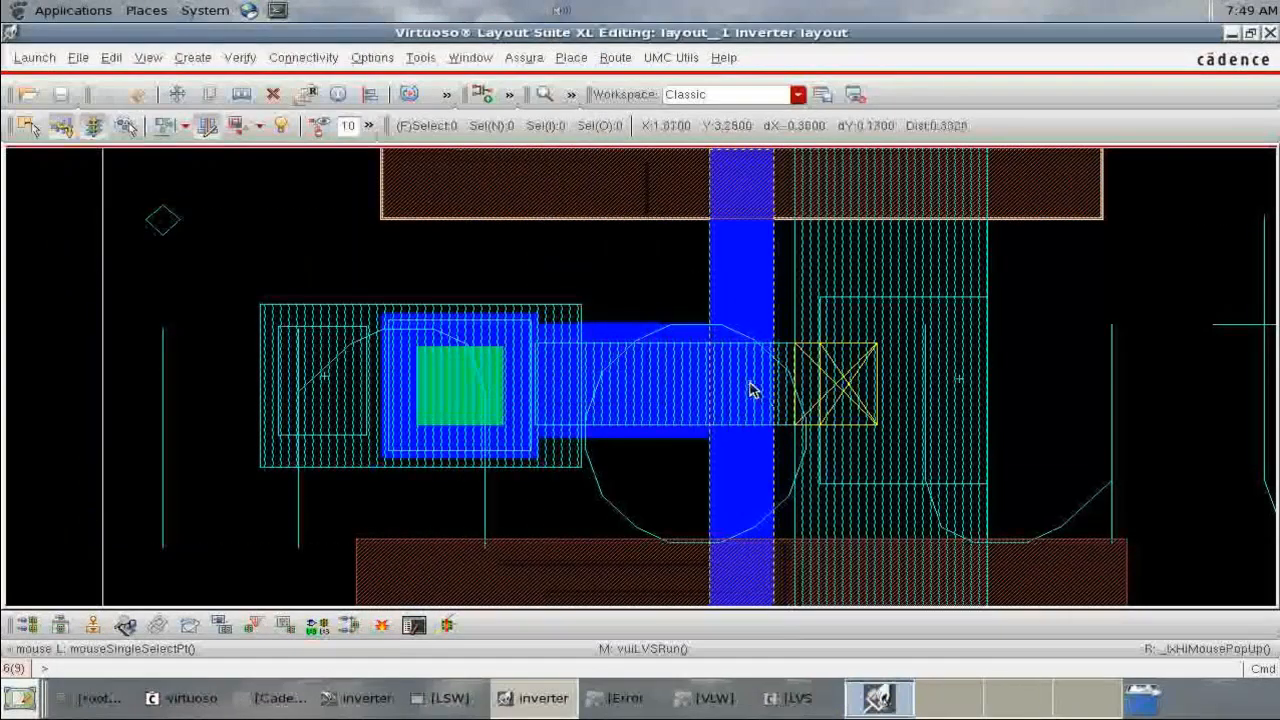
left_click(781, 371)
key("Delete")
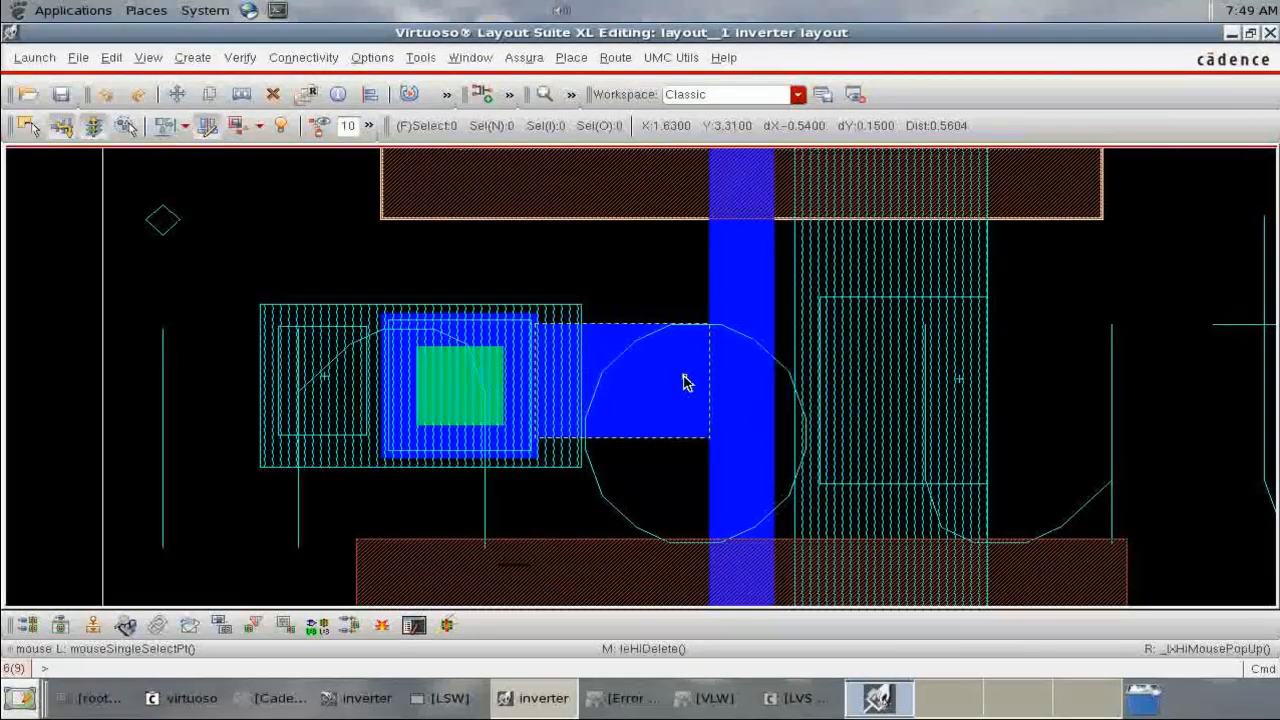
key("f")
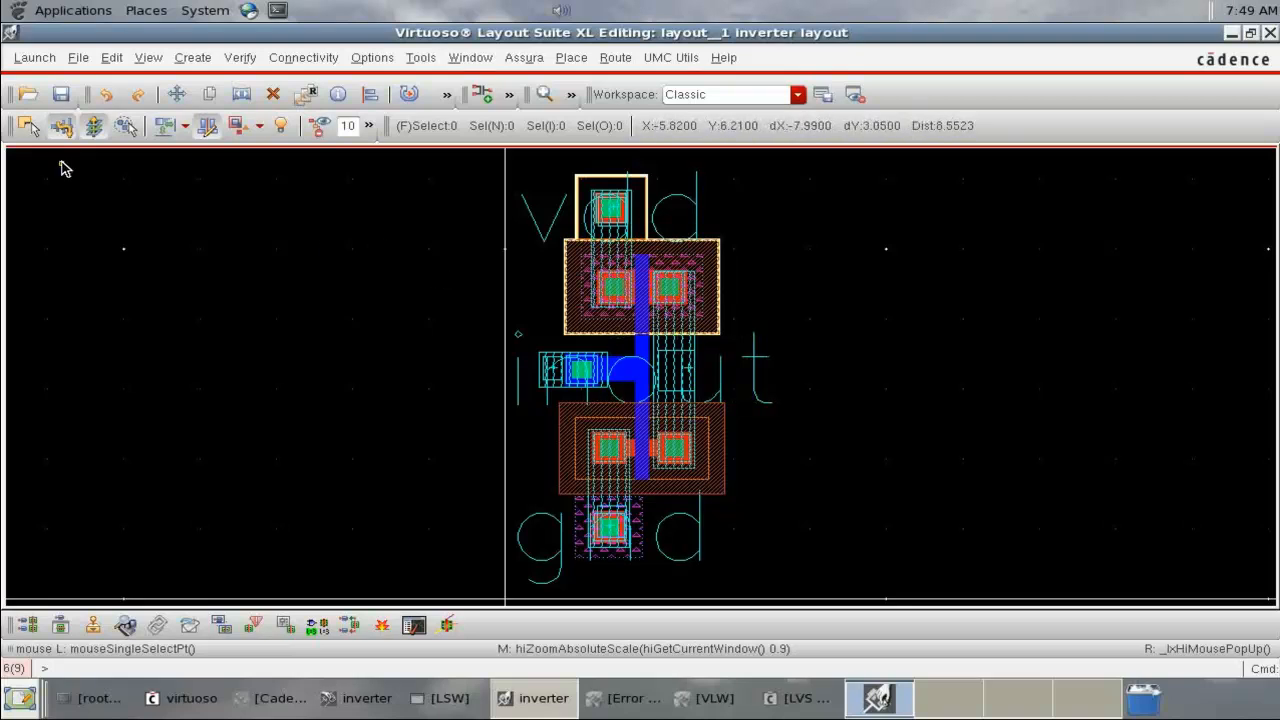
left_click(526, 60)
left_click(785, 336)
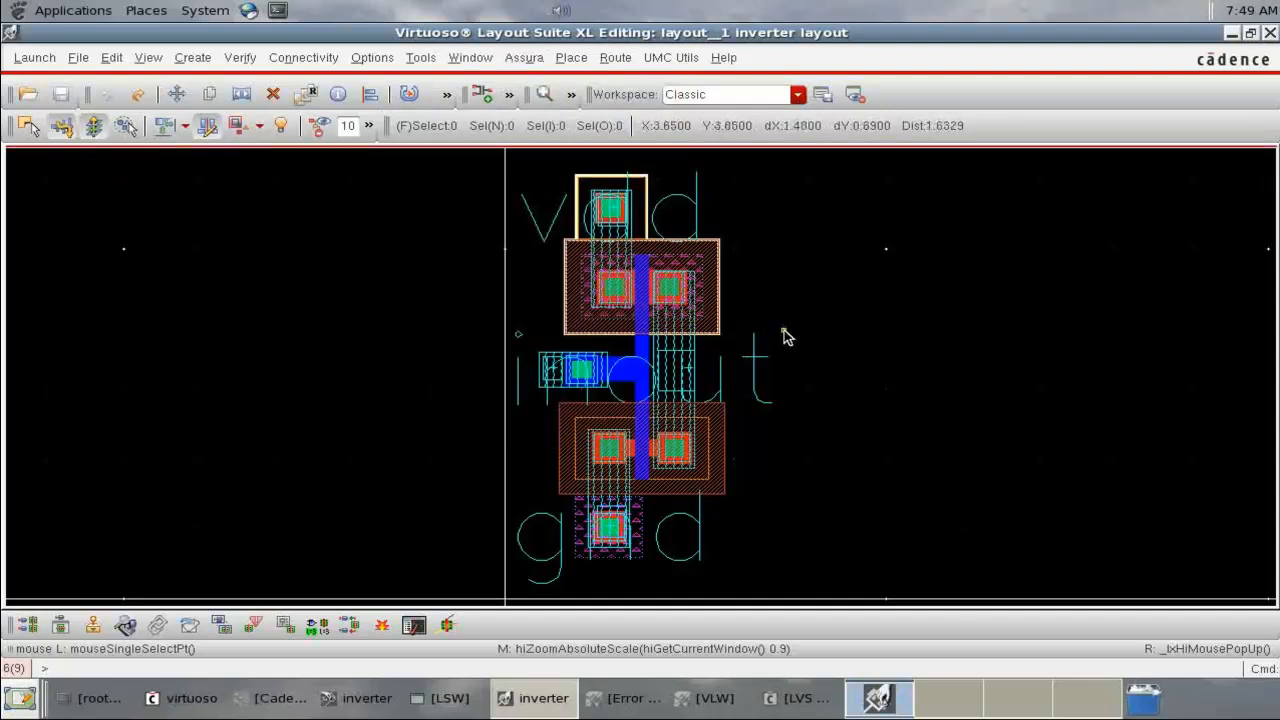
Move the vdd n-well tap and its label up by about 0.18 to leave a gap above the PMOS n-well.
key("z")
left_click(781, 230)
left_click(660, 508)
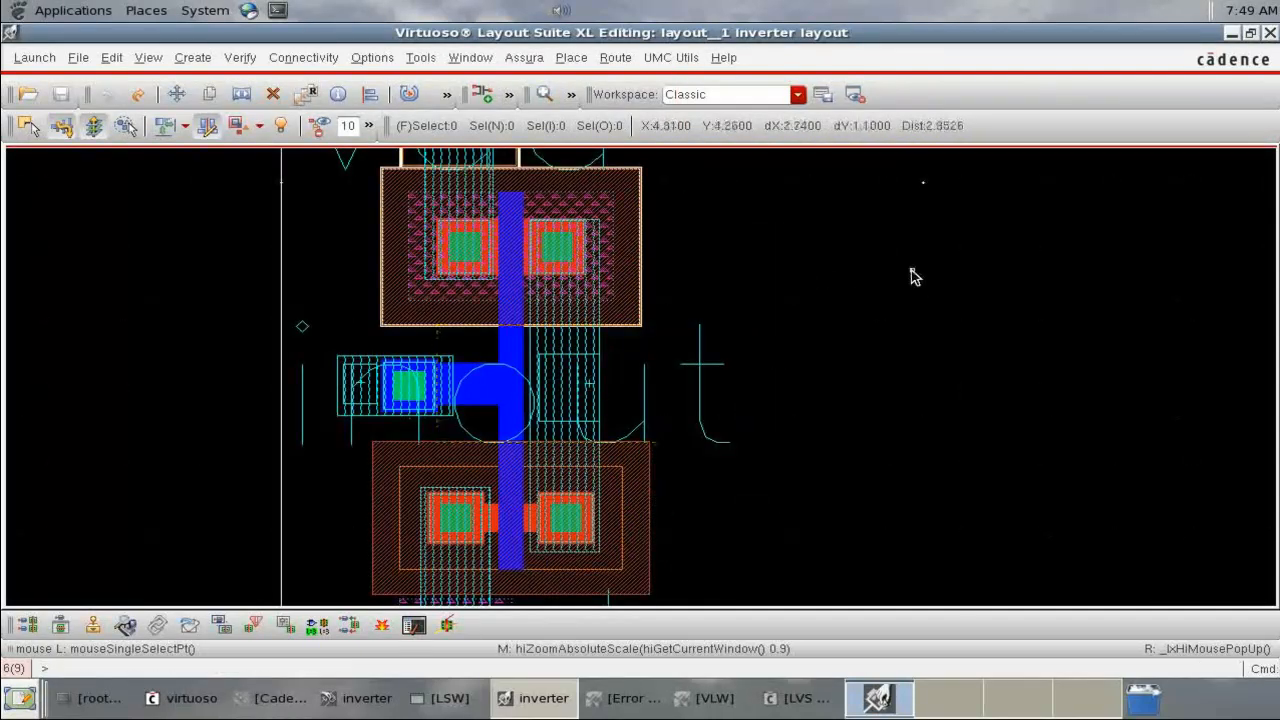
scroll(913, 277, "up", 1)
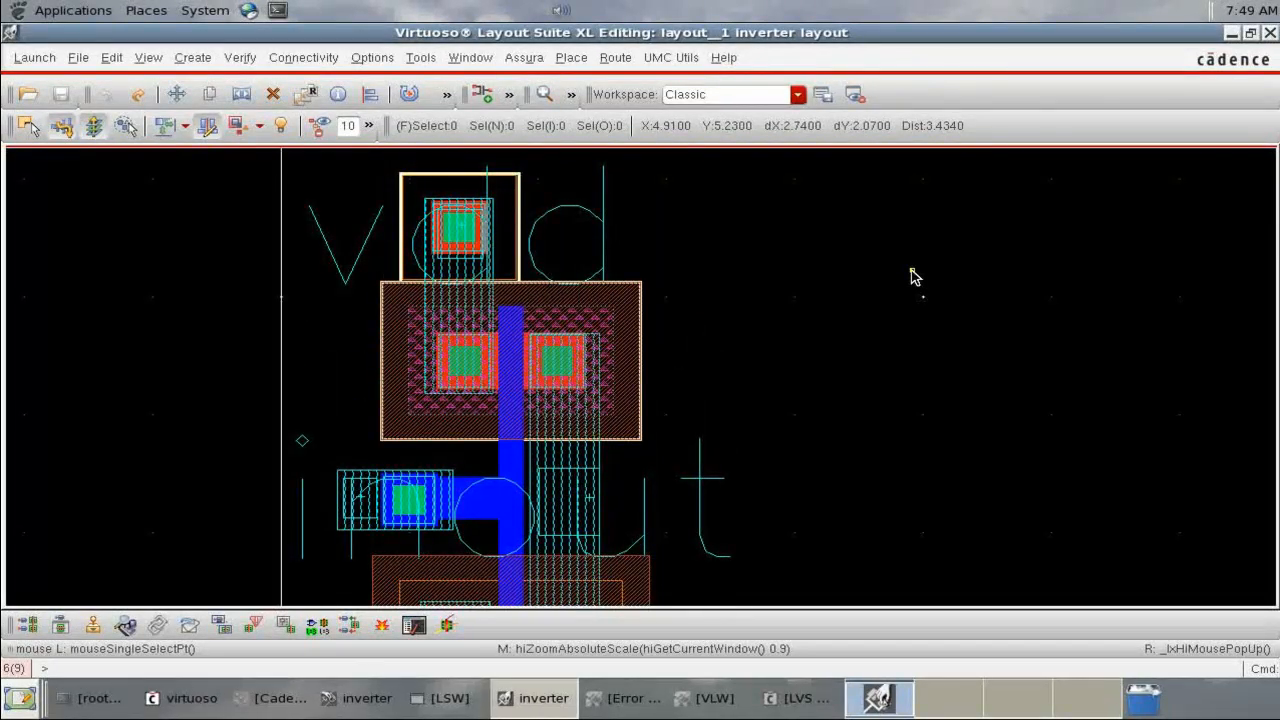
scroll(704, 290, "up", 1)
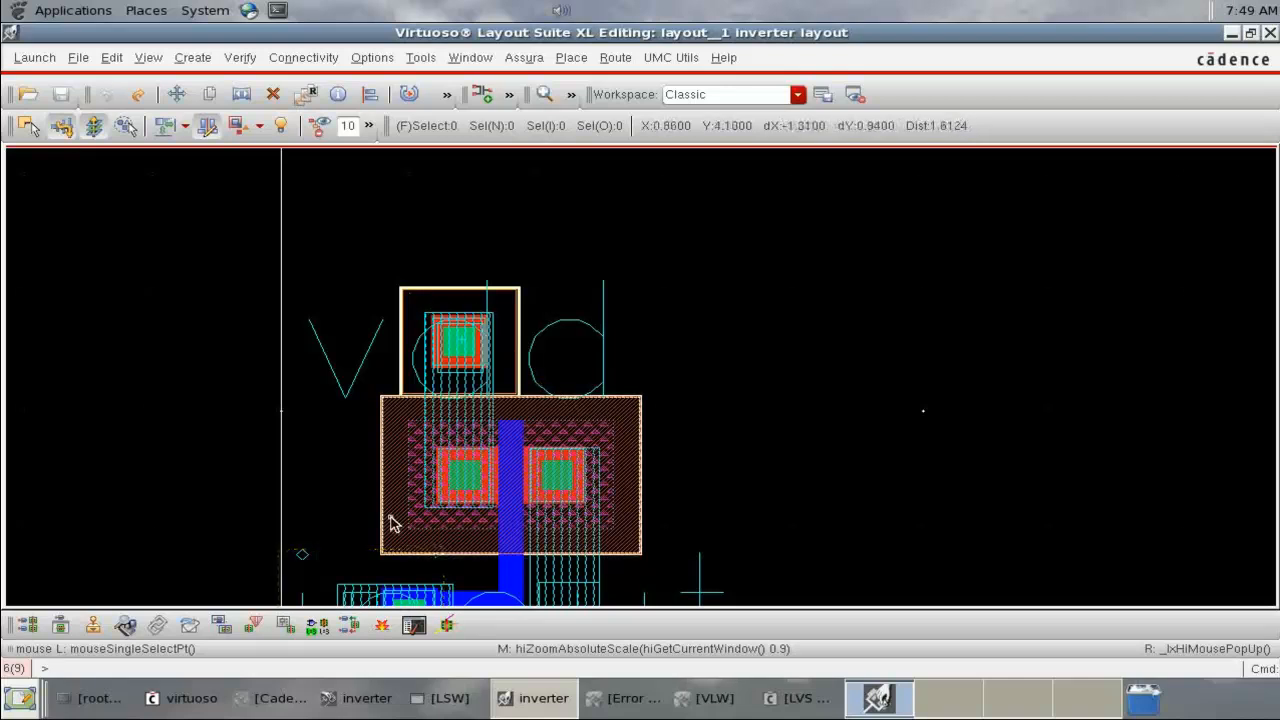
left_click(511, 297)
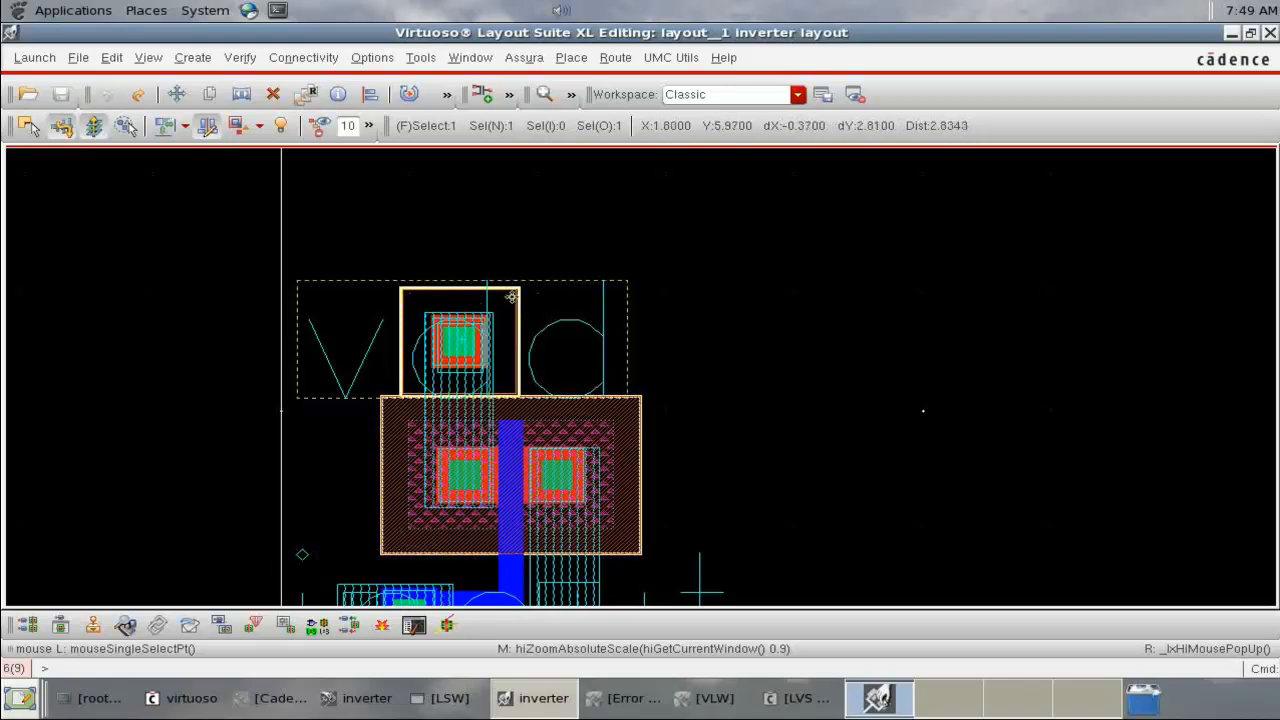
left_click_drag(512, 297, 512, 276)
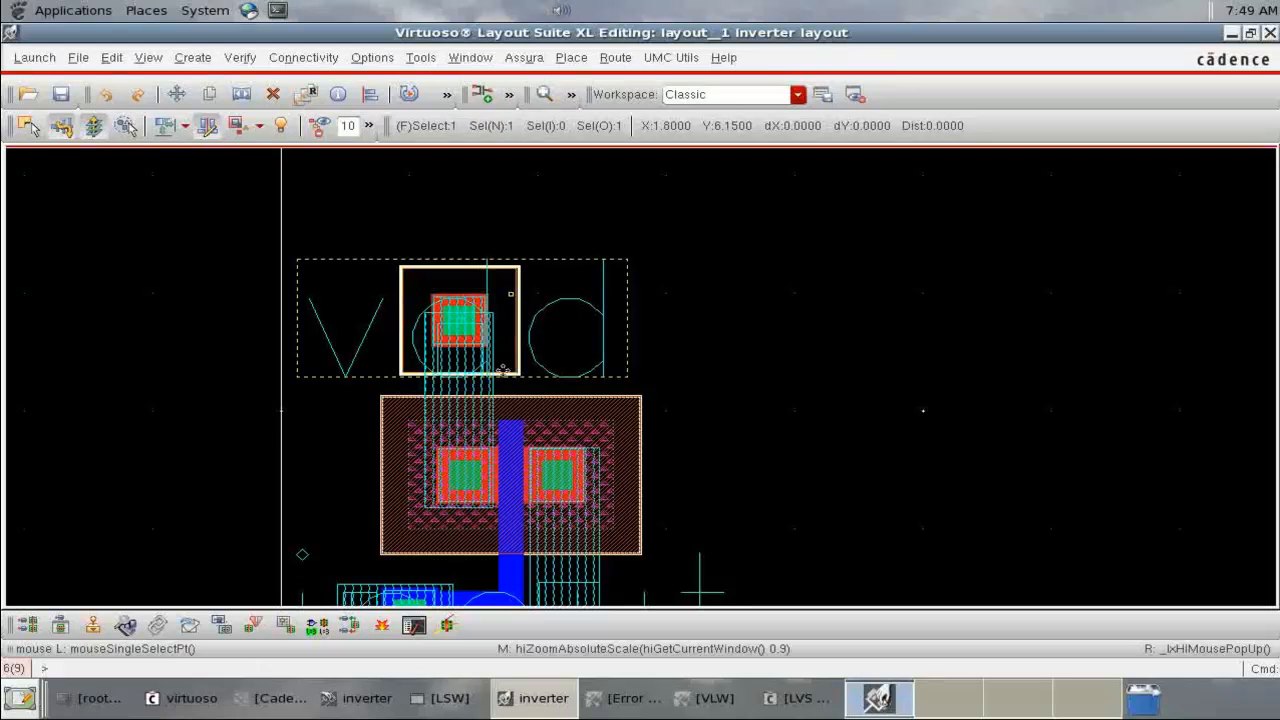
Replace the vdd metal strip with a taller ME1 rectangle from the raised tap to the PMOS source contact, and save the layout.
left_click(458, 405)
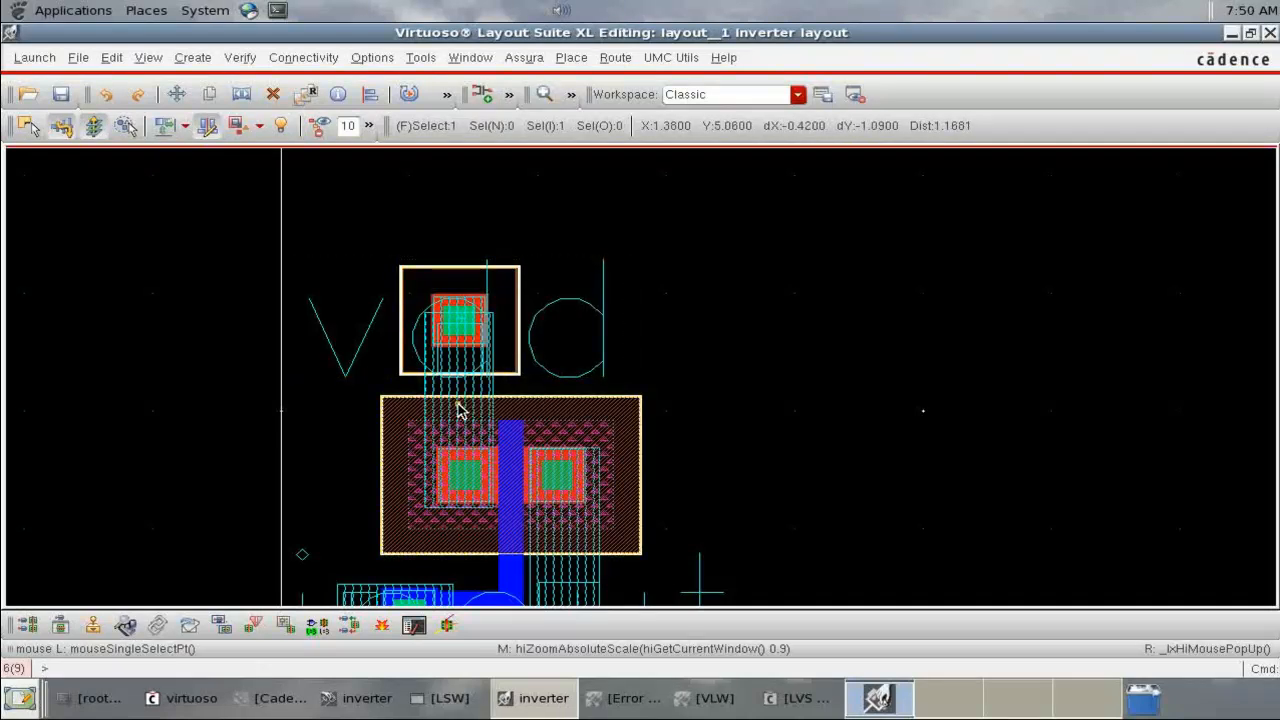
key("Delete")
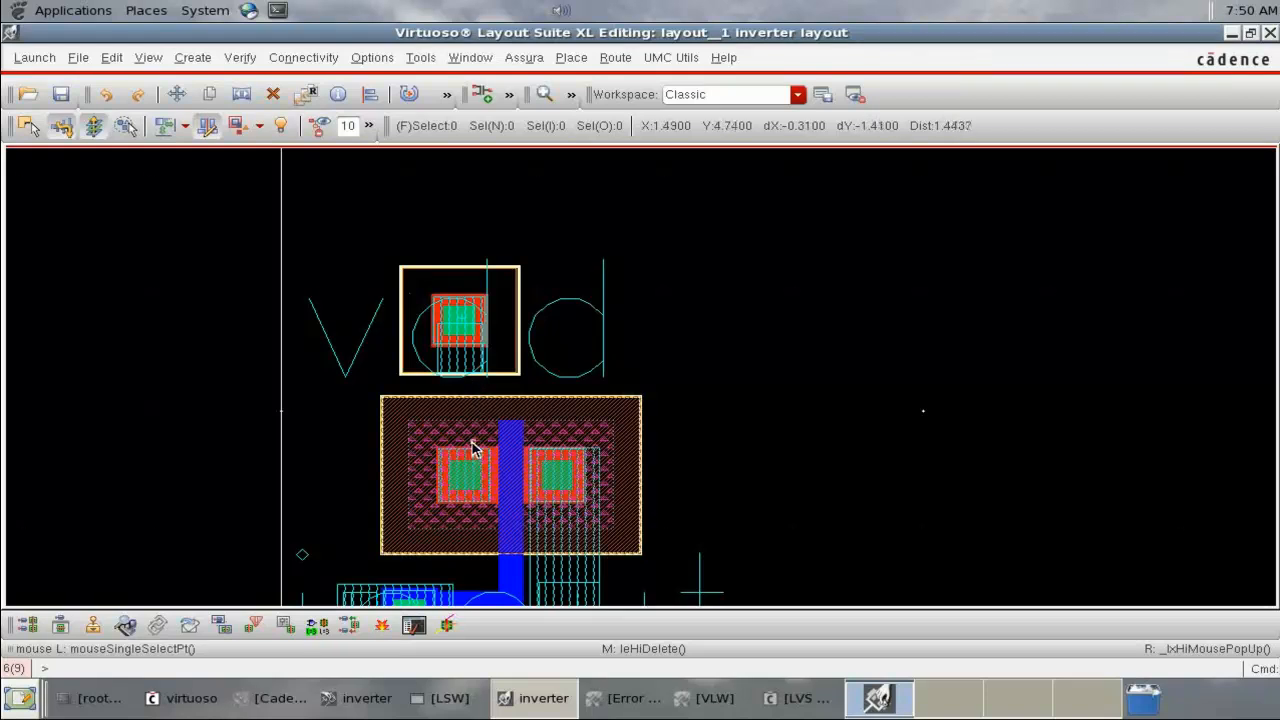
key("r")
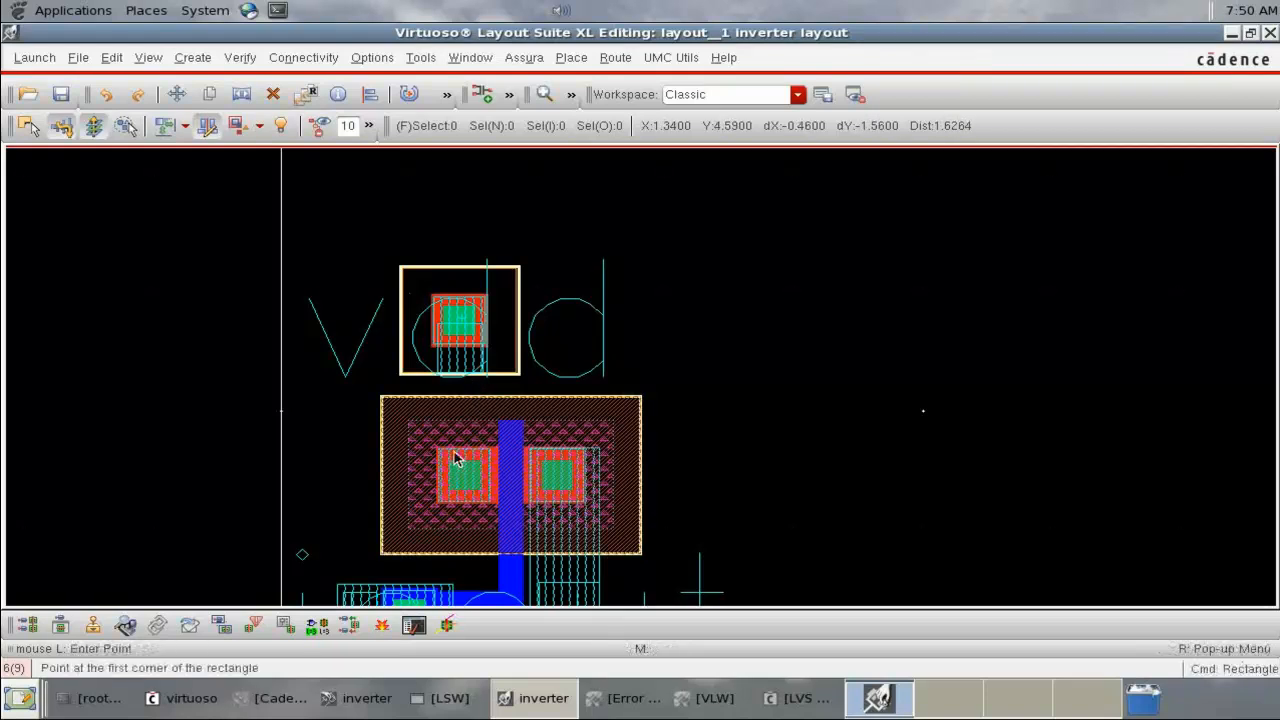
left_click(424, 283)
left_click(497, 514)
key("Escape")
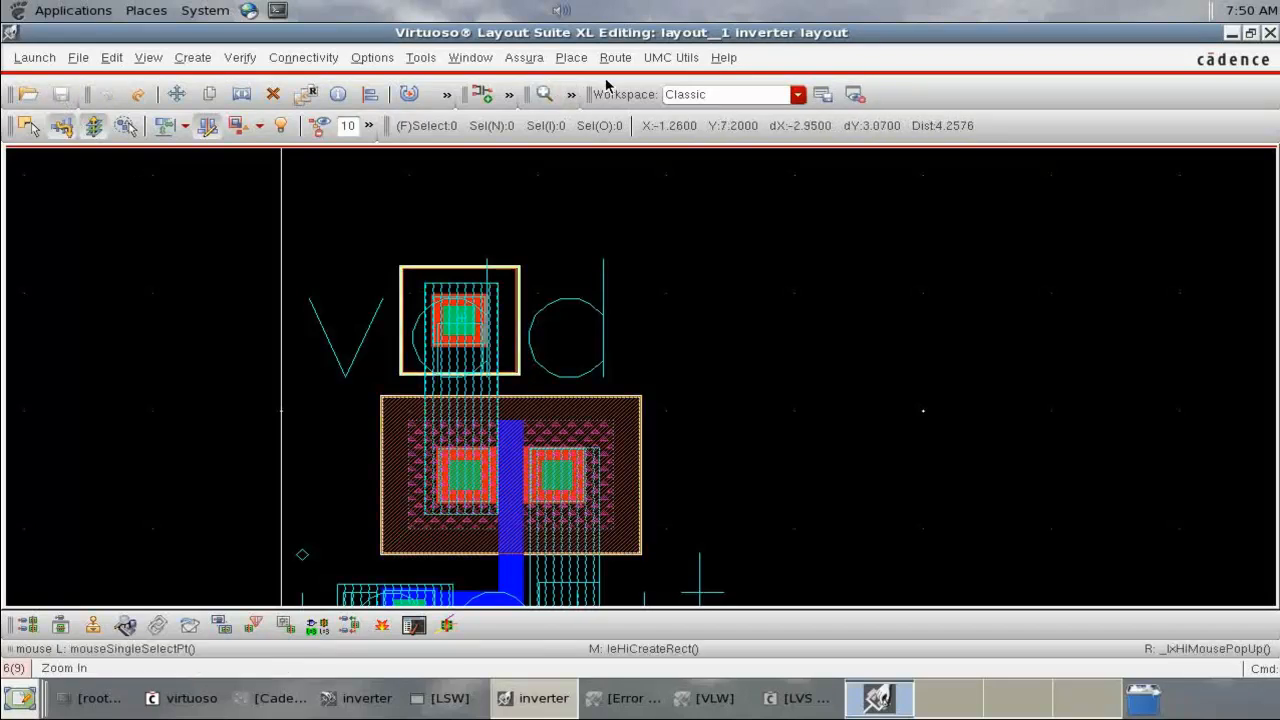
Rerun Assura DRC on the inverter layout with the separated n-wells, overwriting the existing data, and view the results.
left_click(615, 57)
mouse_move(511, 64)
left_click(575, 180)
left_click(522, 523)
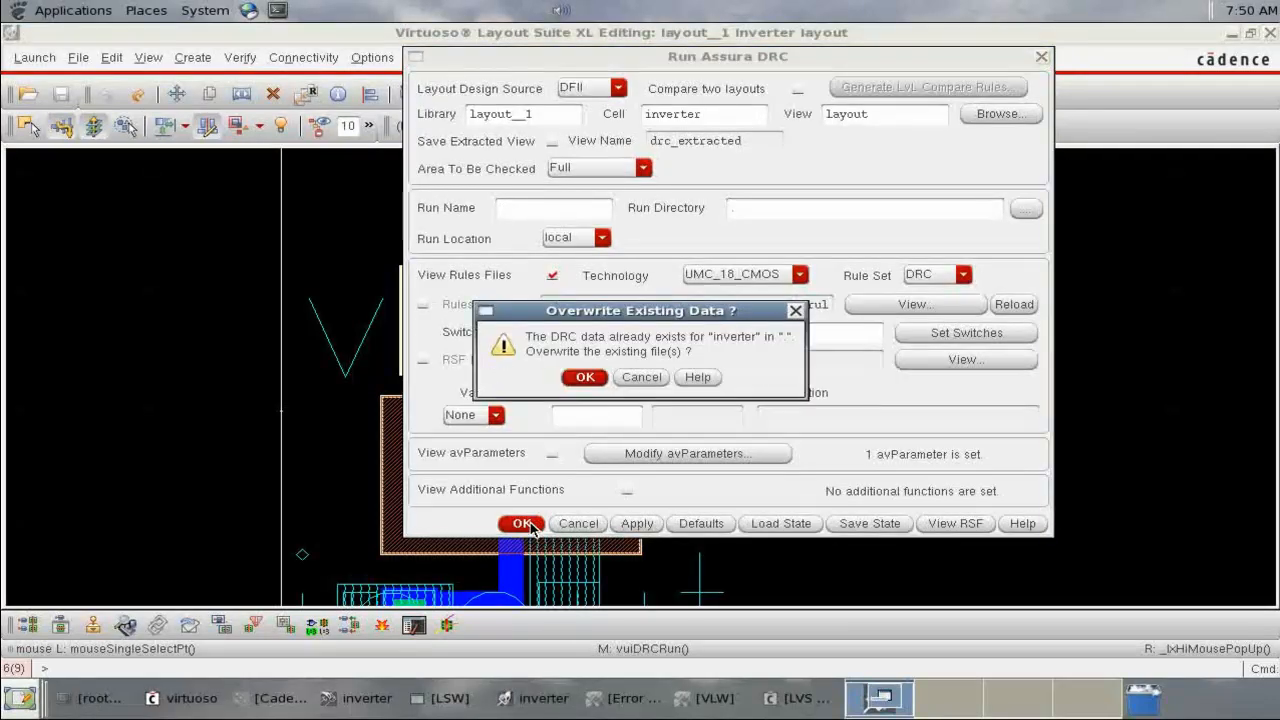
left_click(640, 378)
left_click(588, 384)
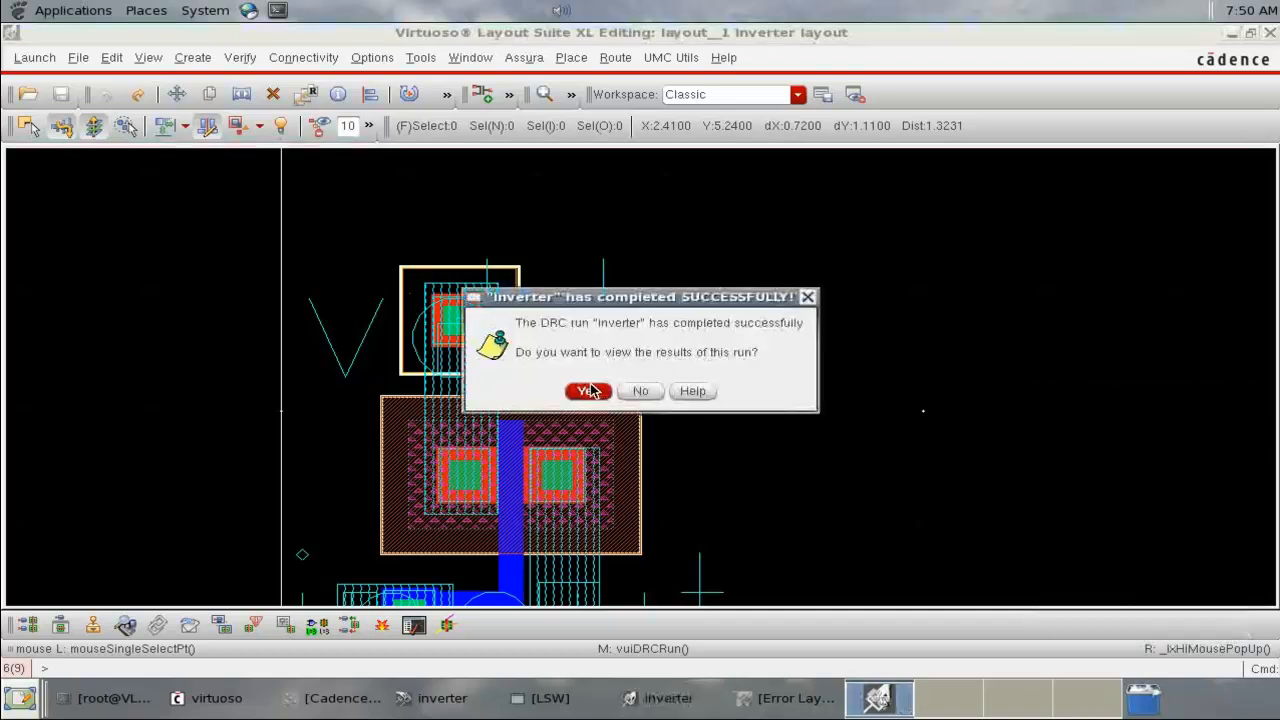
left_click(588, 389)
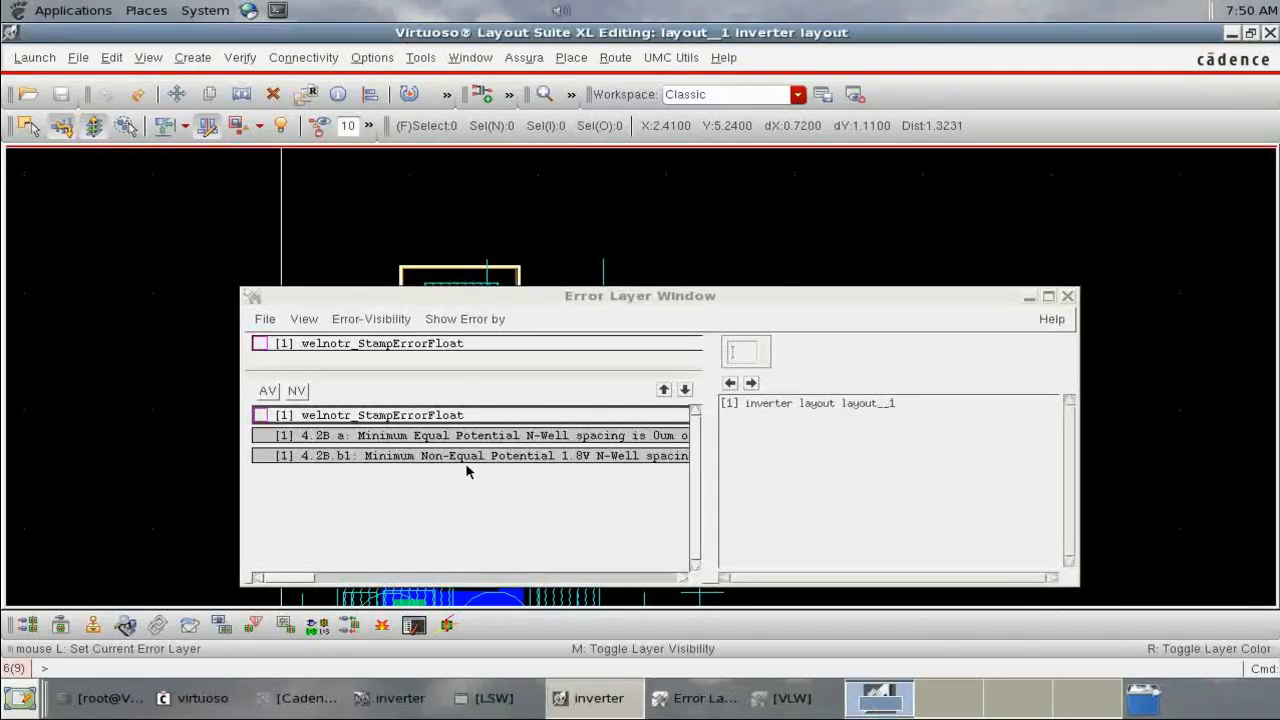
Review the 4.2B.a and 4.2B.b1 N-Well spacing errors in the Error Layer Window, then minimize it.
left_click(464, 440)
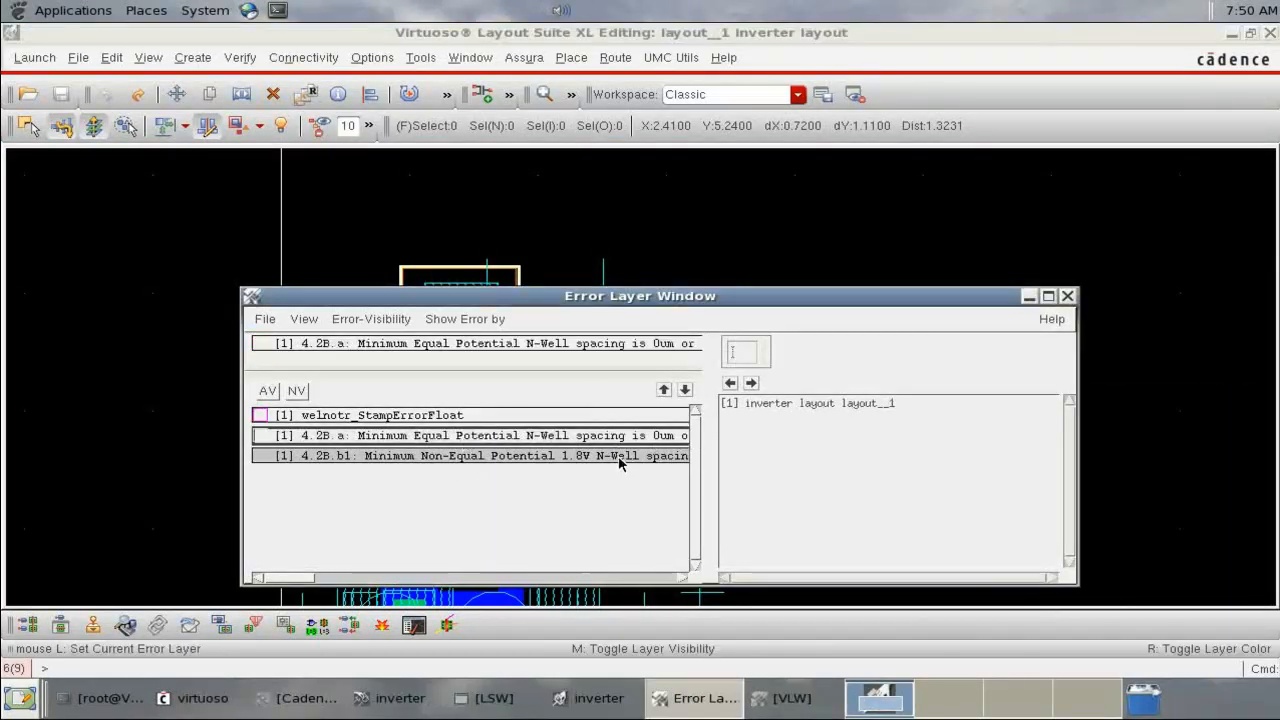
left_click(620, 458)
left_click(1029, 296)
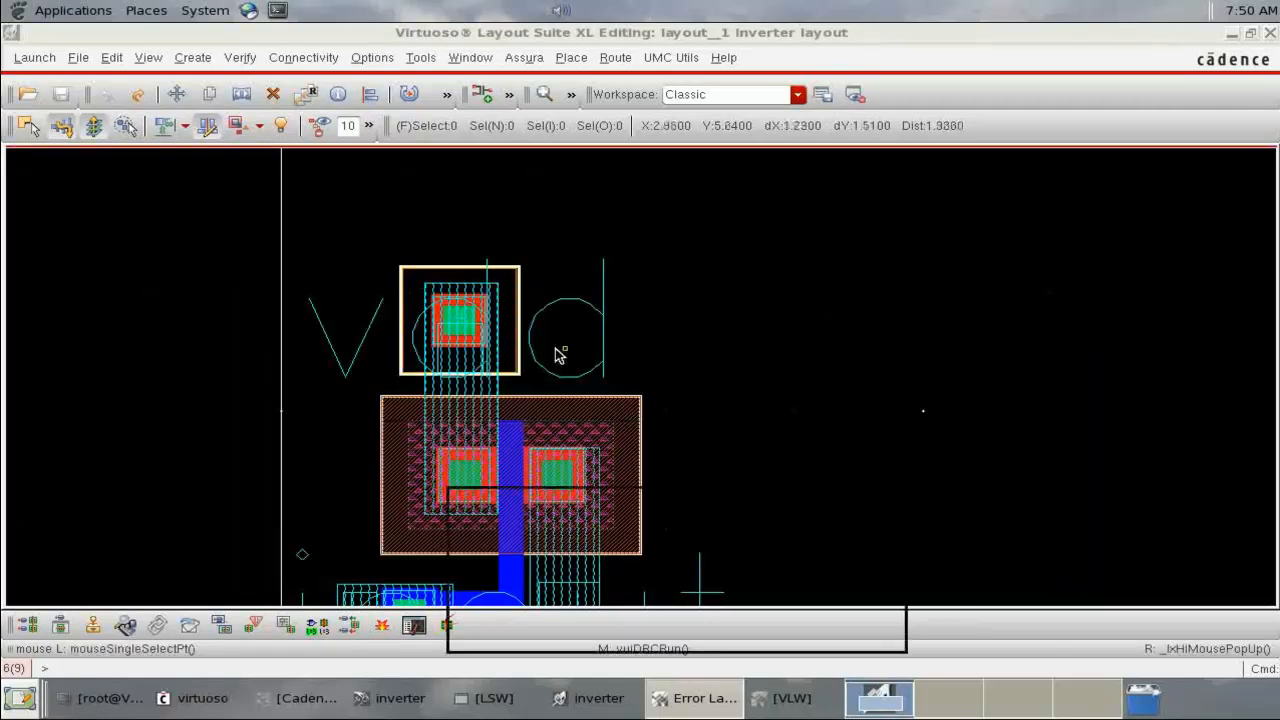
Move the vdd n-well tap and label down until the tap overlaps the PMOS n-well, and save the layout.
left_click(410, 272)
left_click_drag(410, 272, 408, 302)
left_click(60, 94)
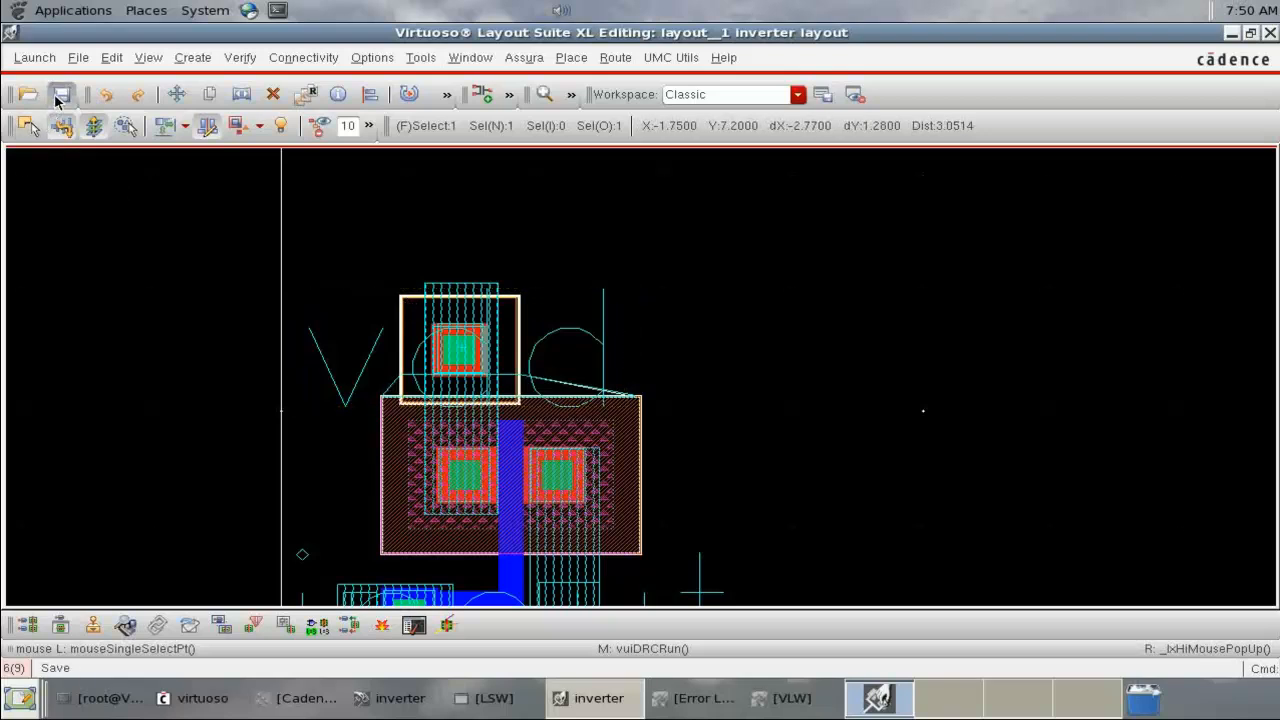
Rerun Assura DRC on the layout with the rejoined n-wells, overwriting the existing data, and view the results.
left_click(525, 60)
left_click(570, 175)
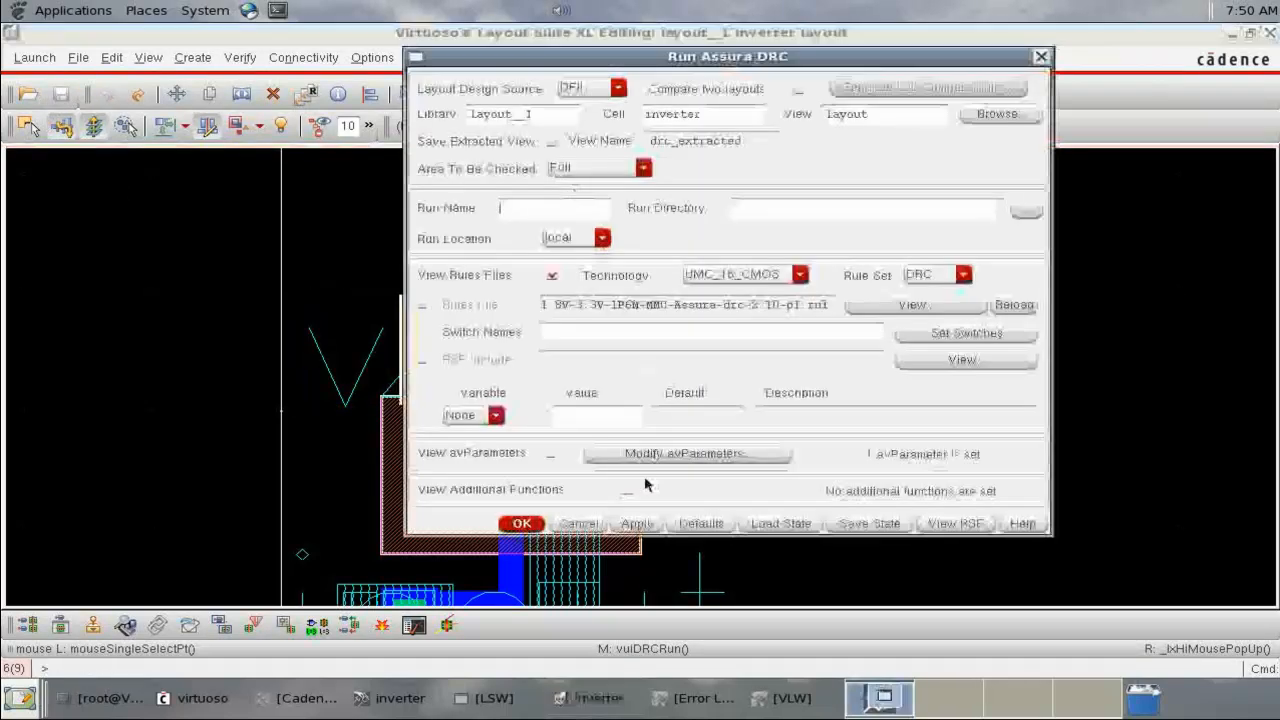
left_click(522, 523)
left_click(584, 377)
left_click(588, 387)
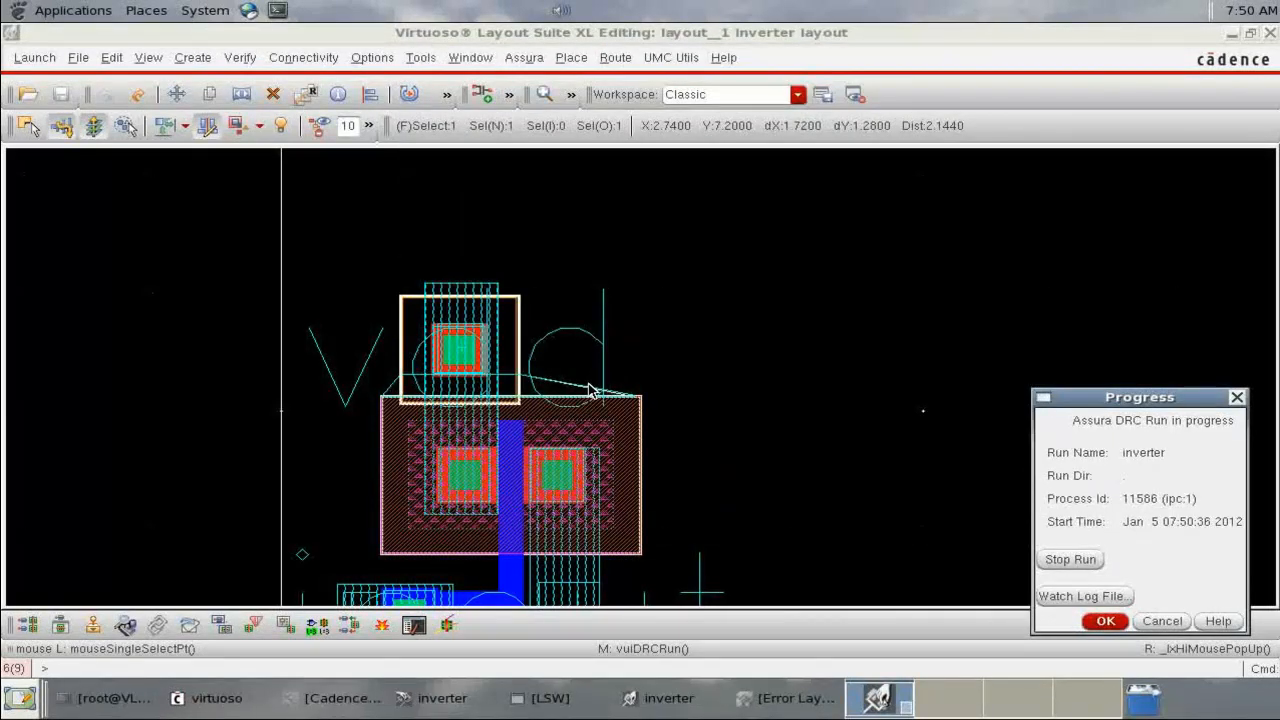
left_click(588, 389)
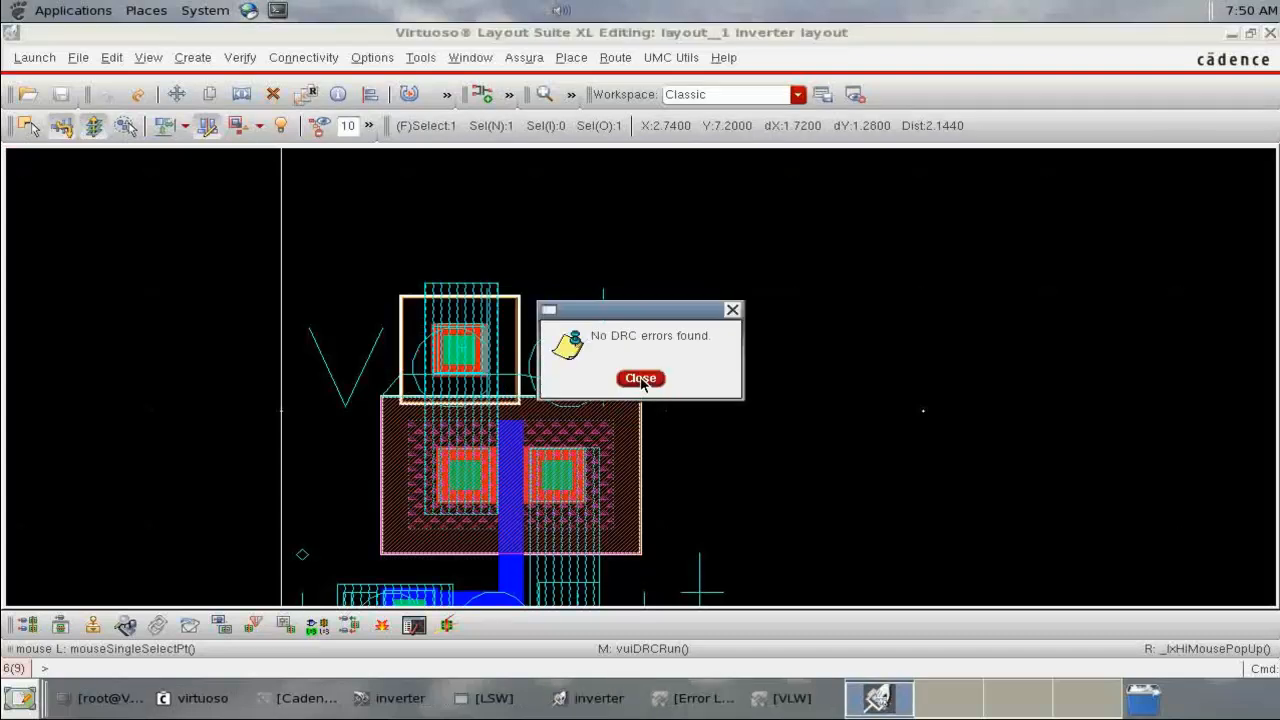
Run Assura LVS on the inverter layout with the UMC_18_CMOS technology, view the results, and minimize the schematic.
left_click(640, 378)
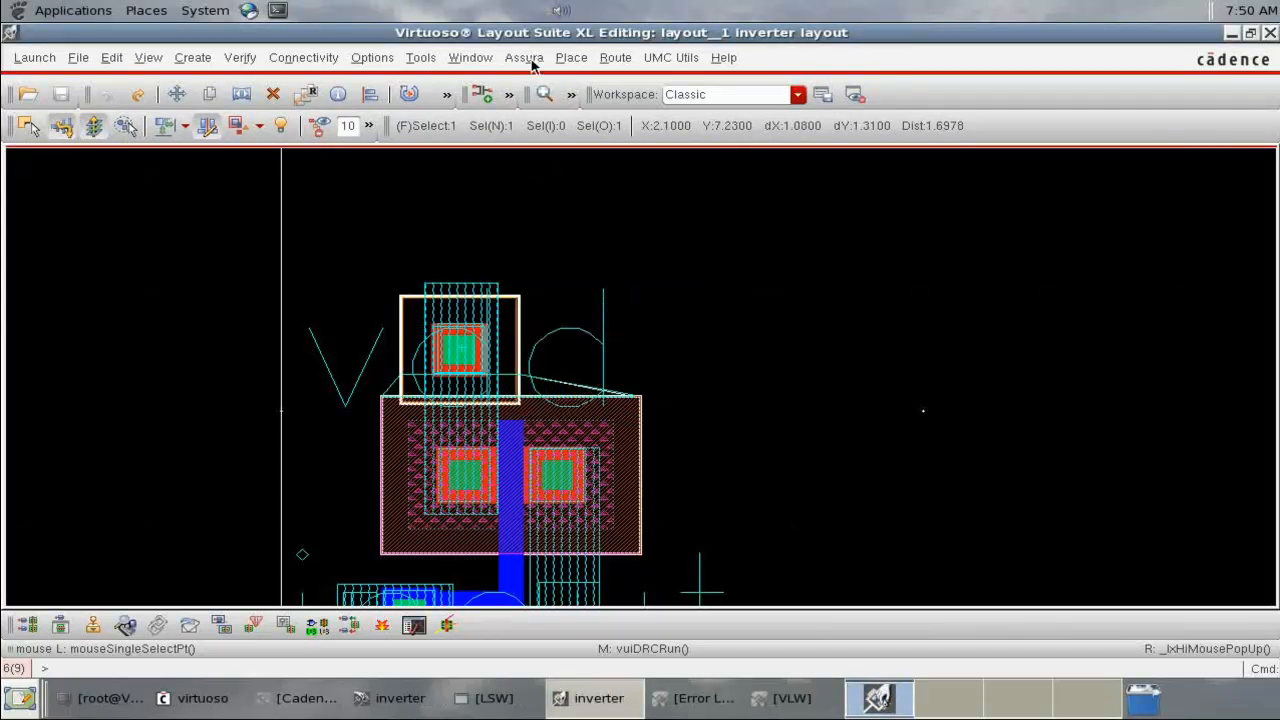
left_click(714, 209)
key("f")
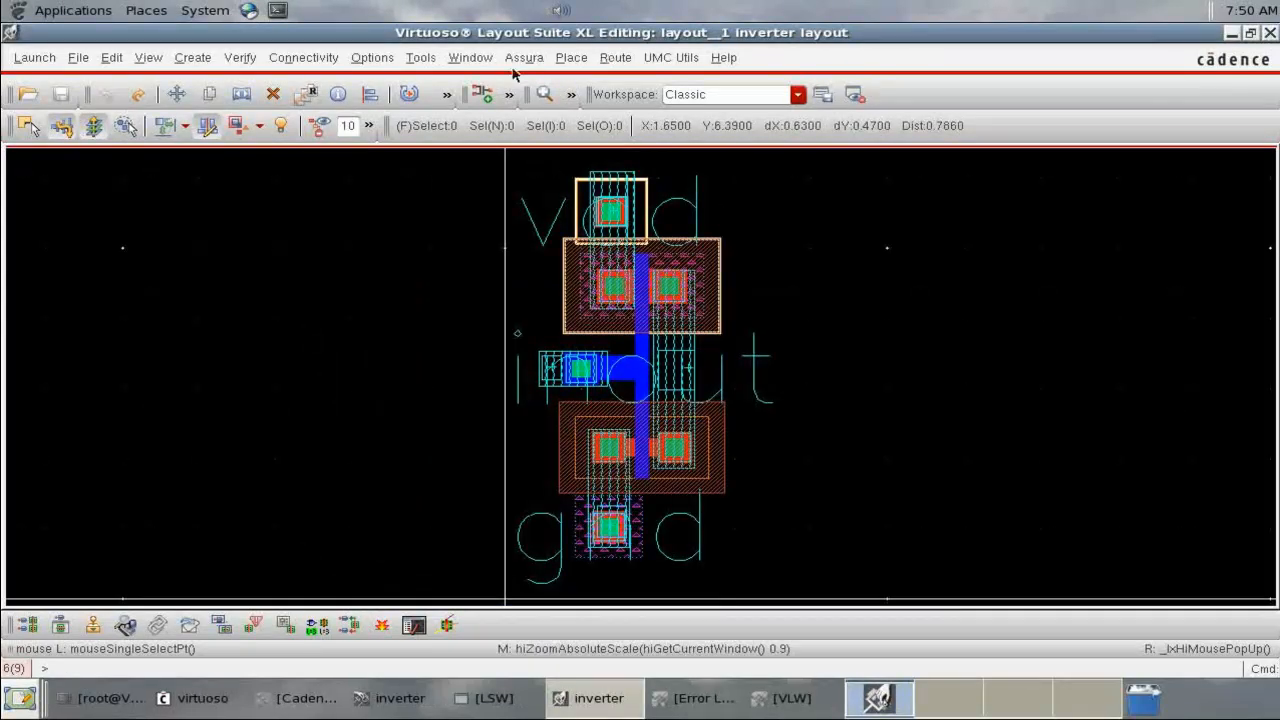
left_click(522, 58)
left_click(560, 126)
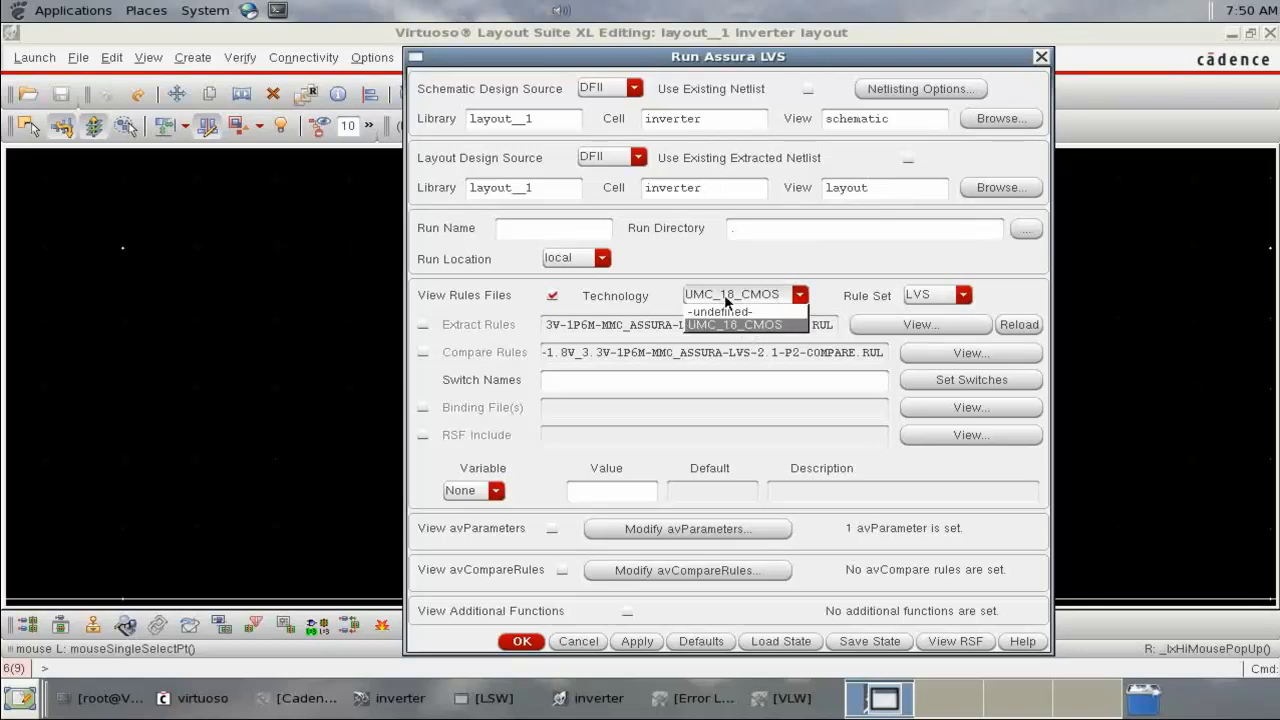
left_click(522, 641)
left_click(584, 380)
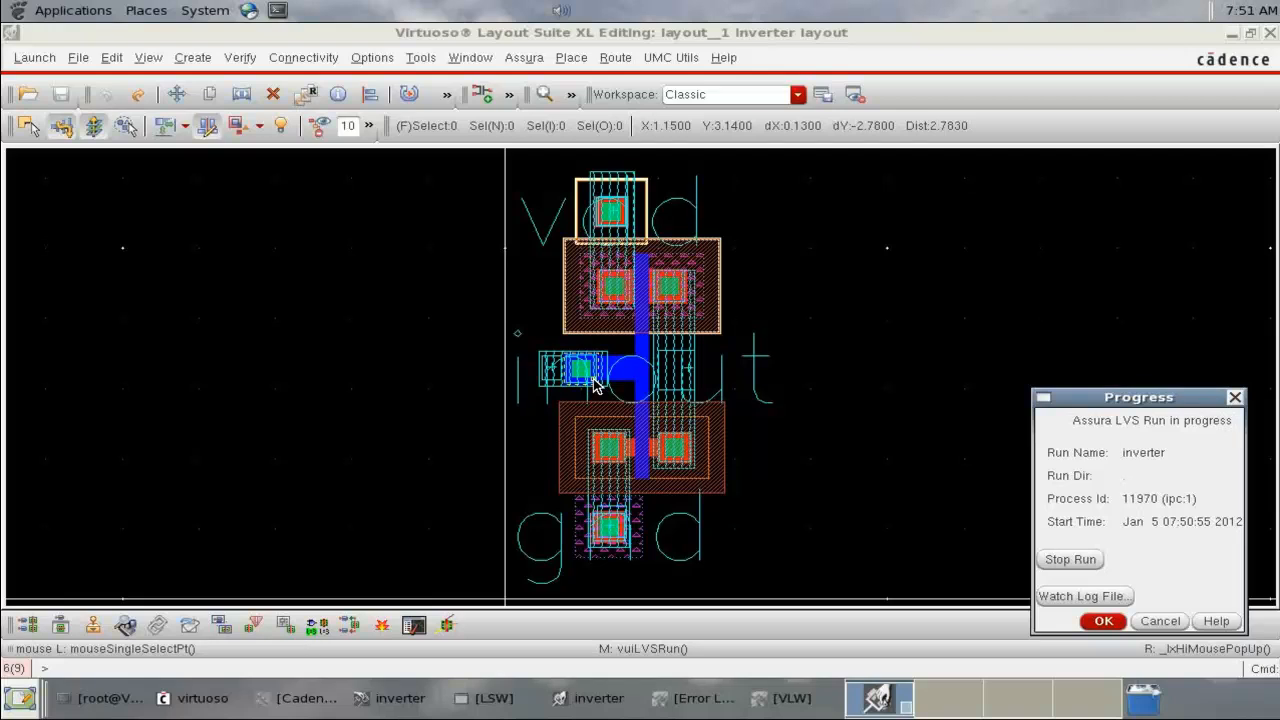
left_click(588, 504)
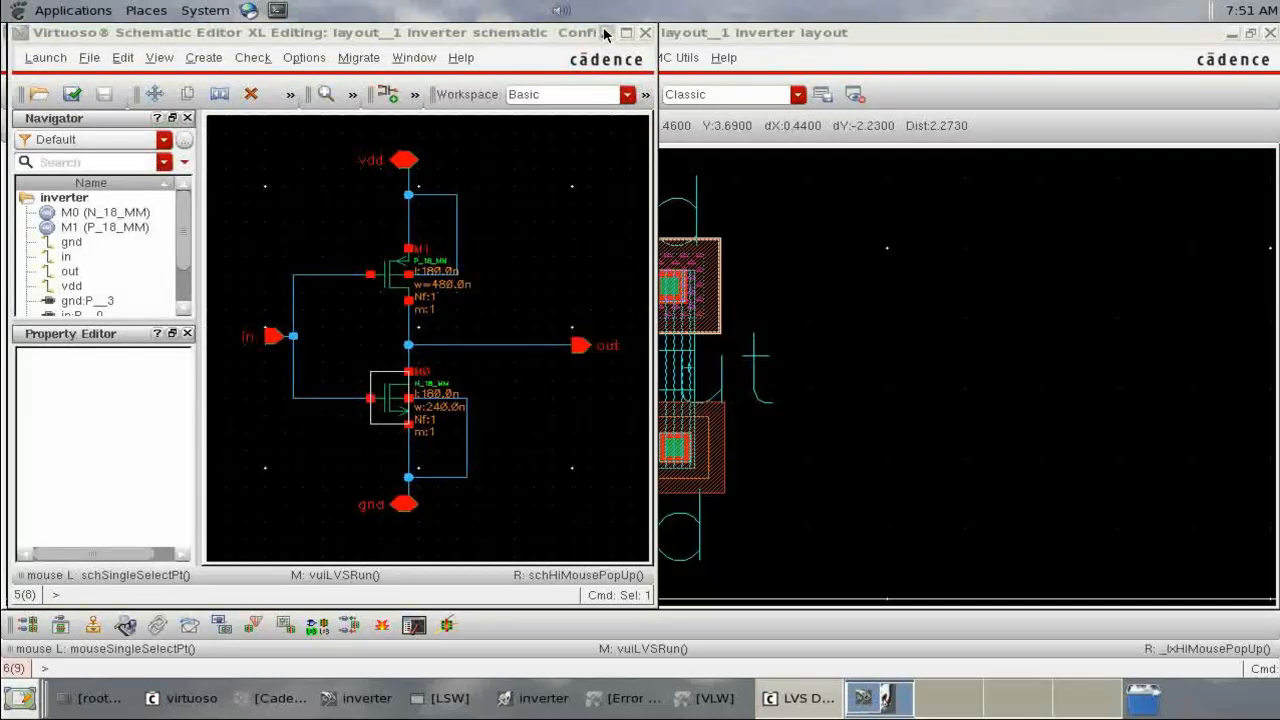
left_click(607, 33)
left_click(586, 33)
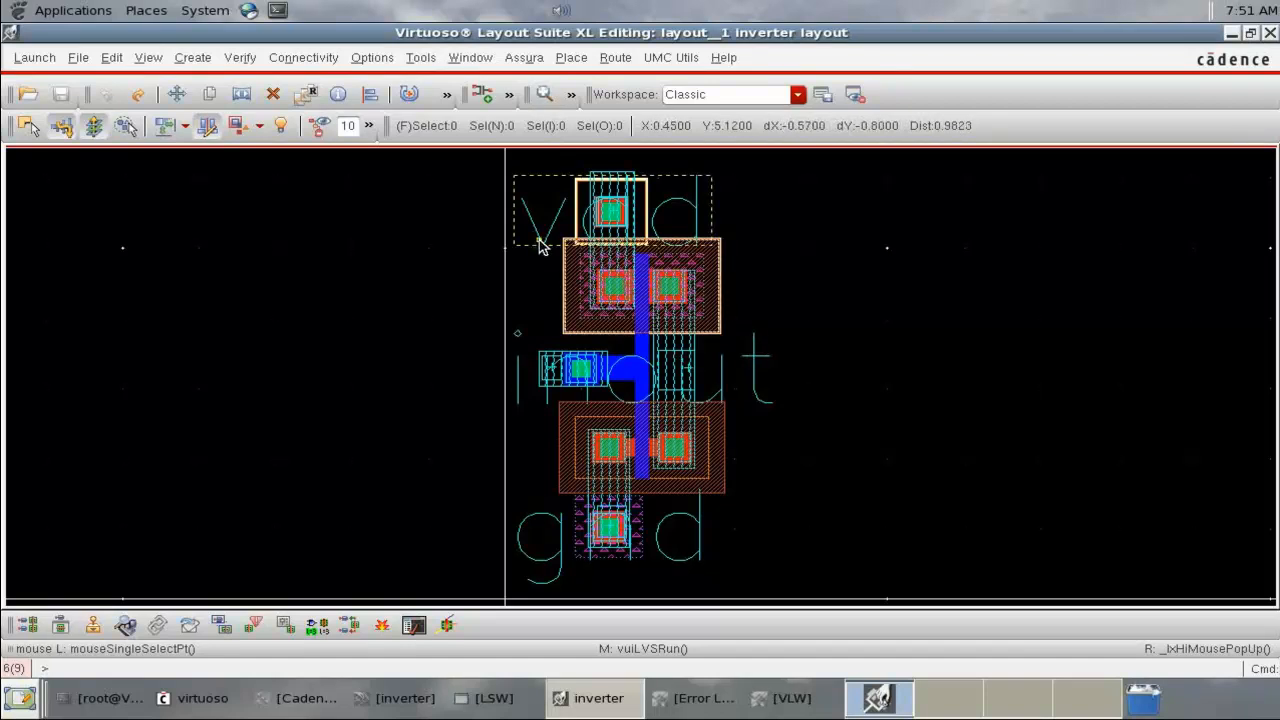
Open the QRC parasitic extraction form for the inverter and edit the Ref Node for the RC extraction.
left_click(512, 62)
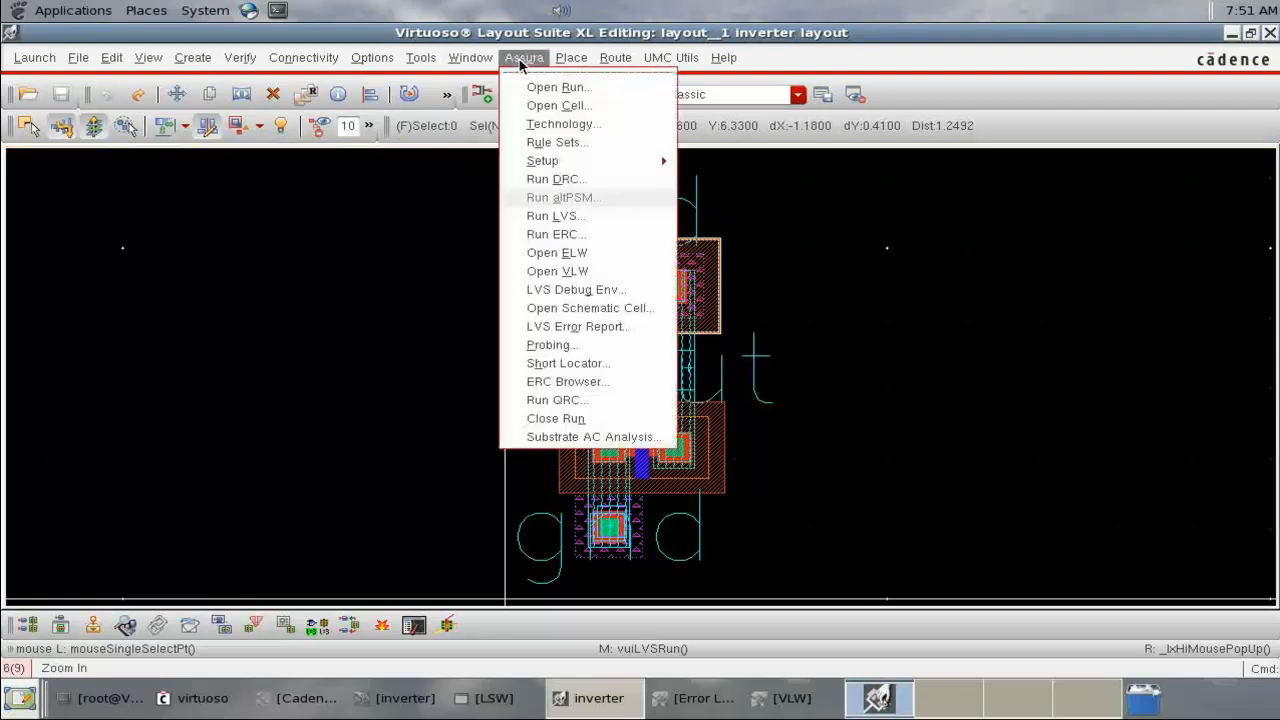
left_click(586, 404)
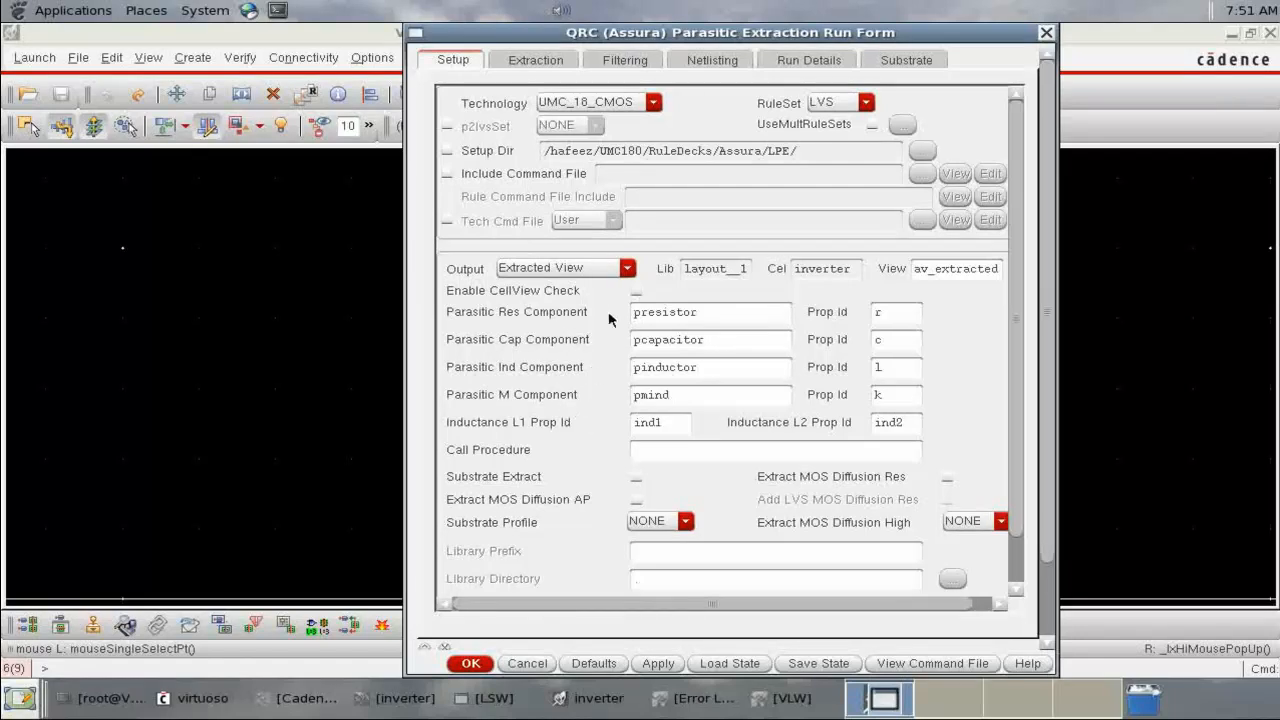
left_click(517, 61)
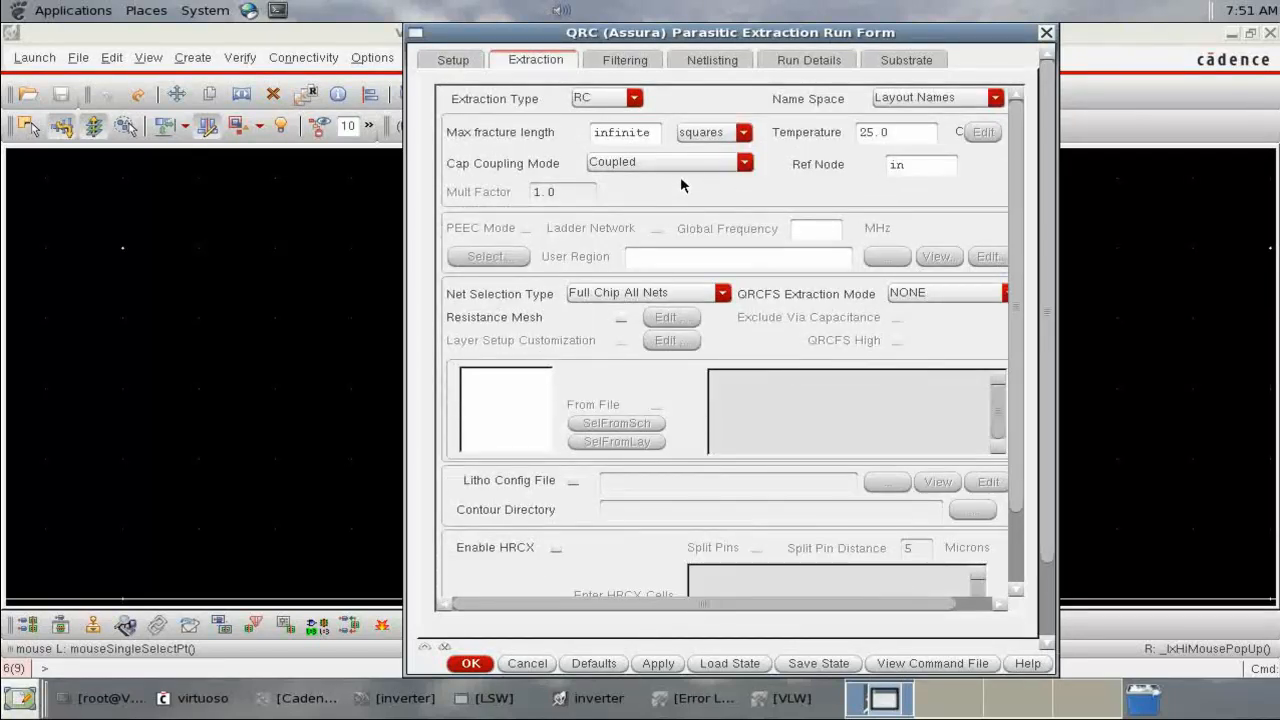
left_click_drag(925, 166, 840, 169)
In the extraction's filtering settings, enter vdd and gnd as power nets and gnd as the ground net.
left_click(621, 64)
left_click(709, 410)
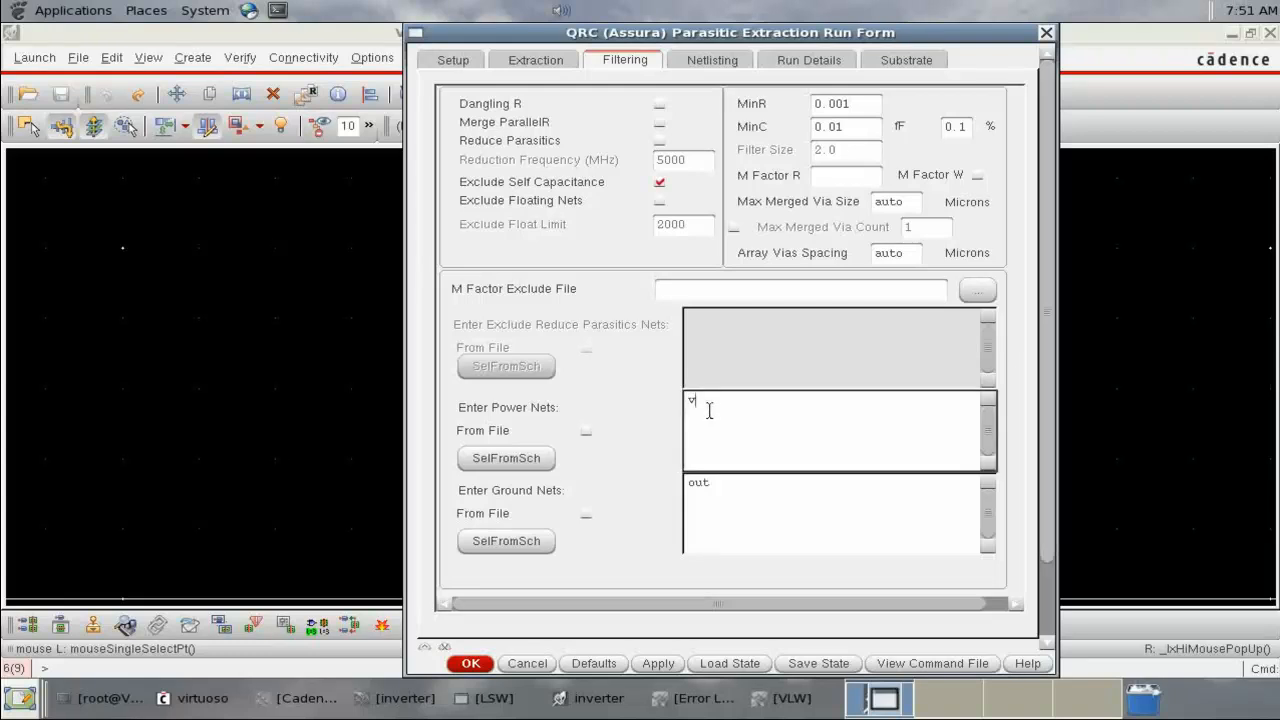
key("Return")
type("gnd")
key("Tab")
type("g")
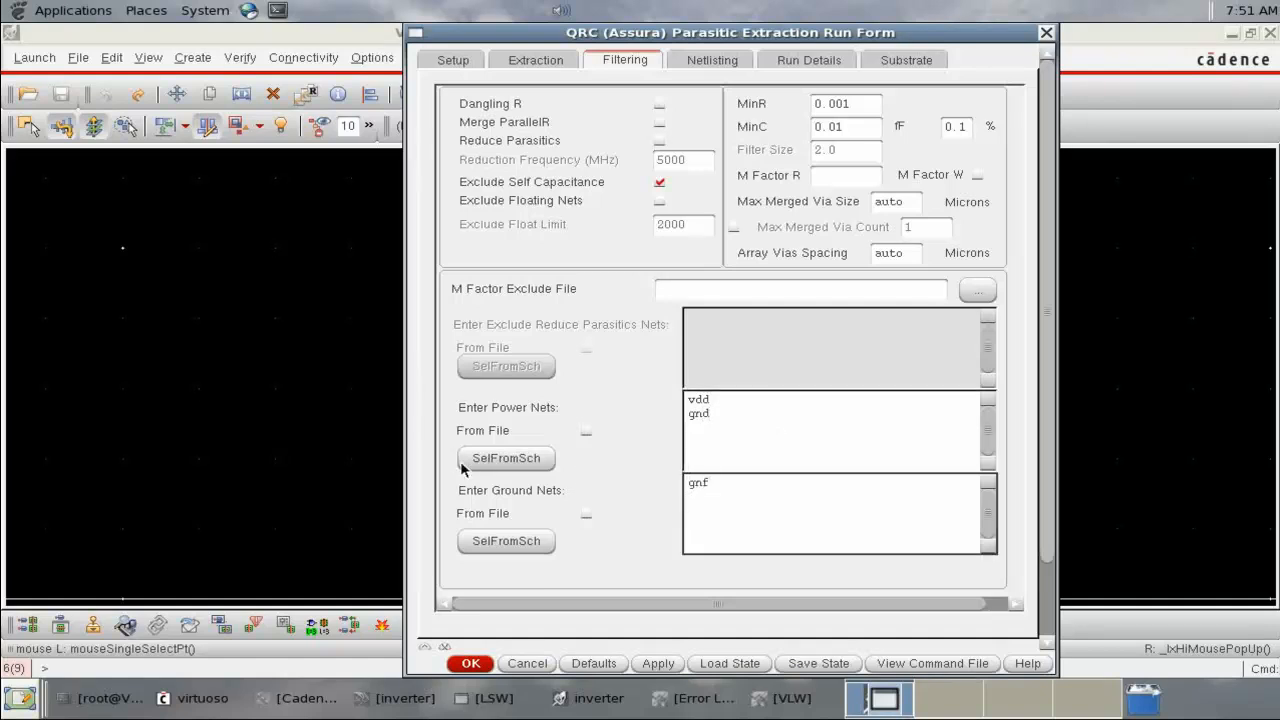
type("nf")
key("BackSpace")
type("d")
Check the remaining QRC settings, run the extraction to the av_extracted view, and dismiss the completion message.
left_click(688, 63)
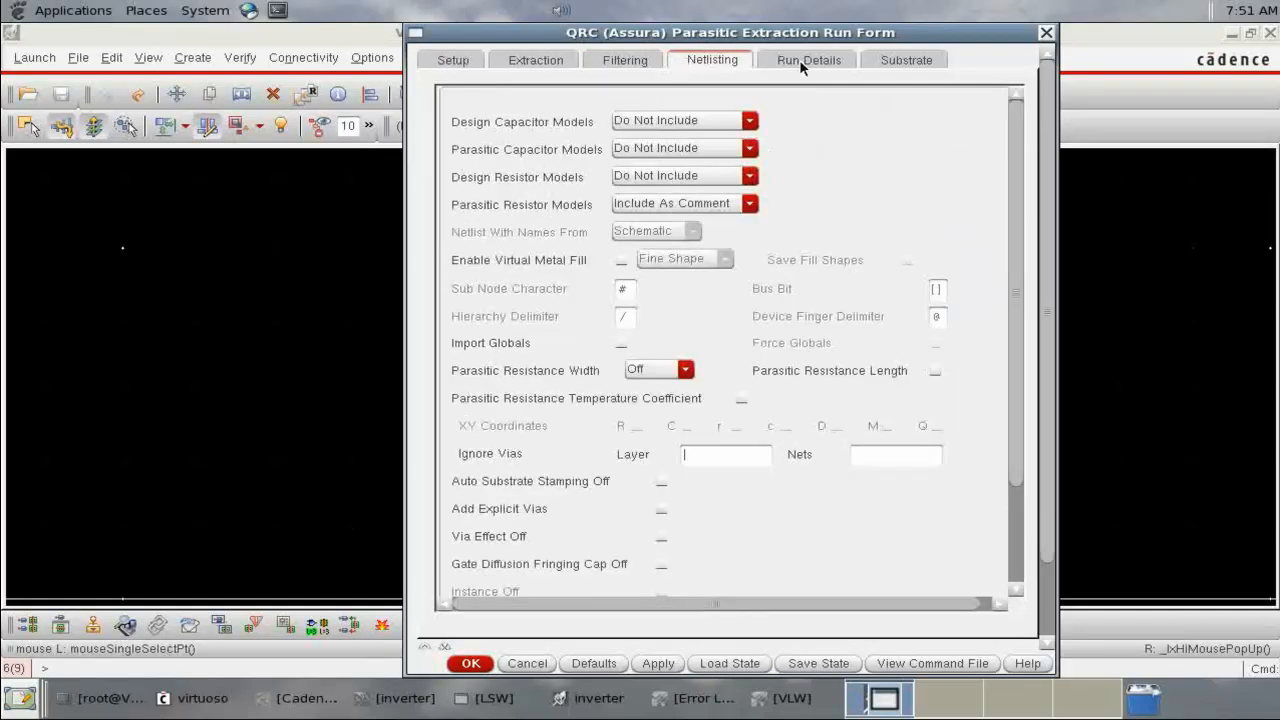
left_click(810, 62)
left_click(906, 62)
left_click(453, 66)
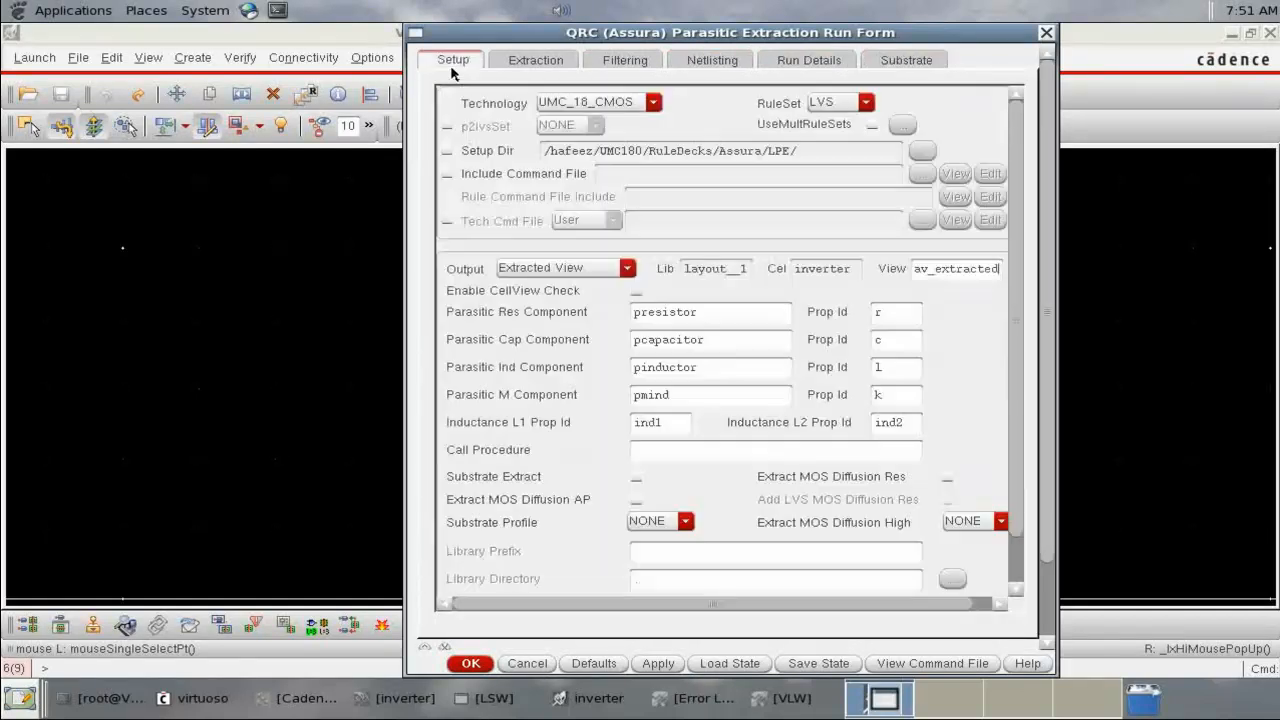
left_click(486, 665)
left_click(588, 377)
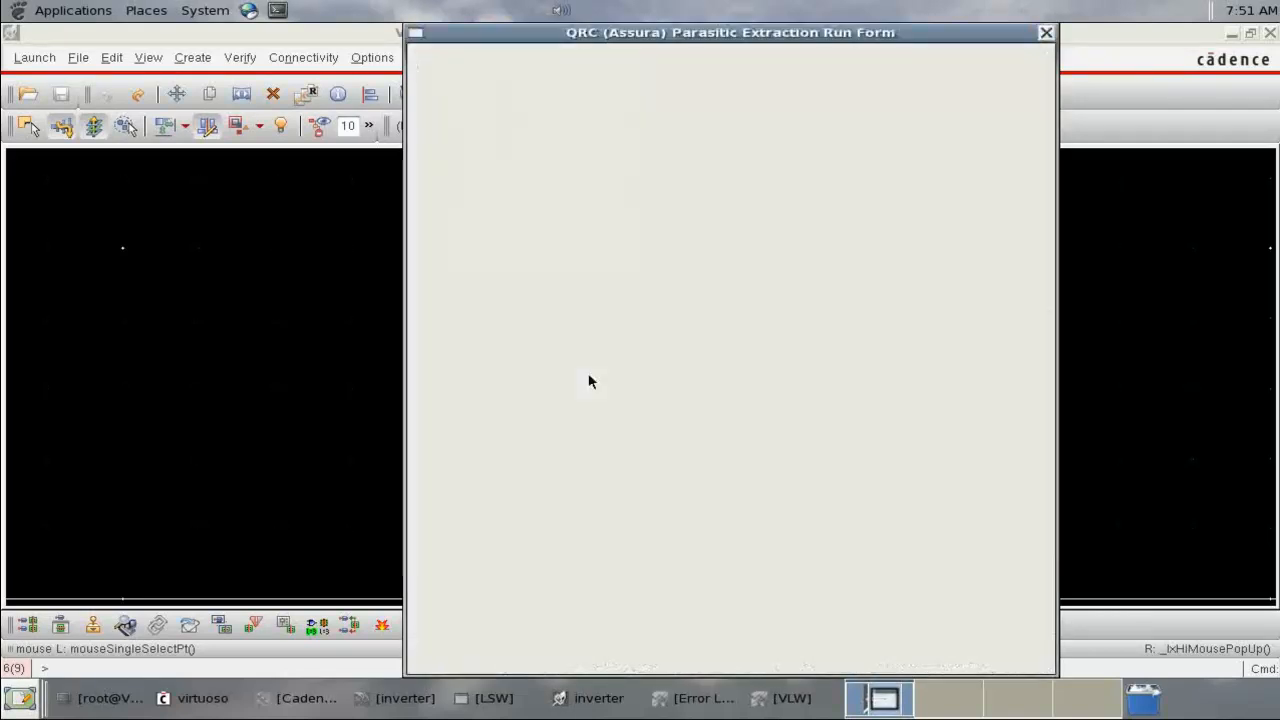
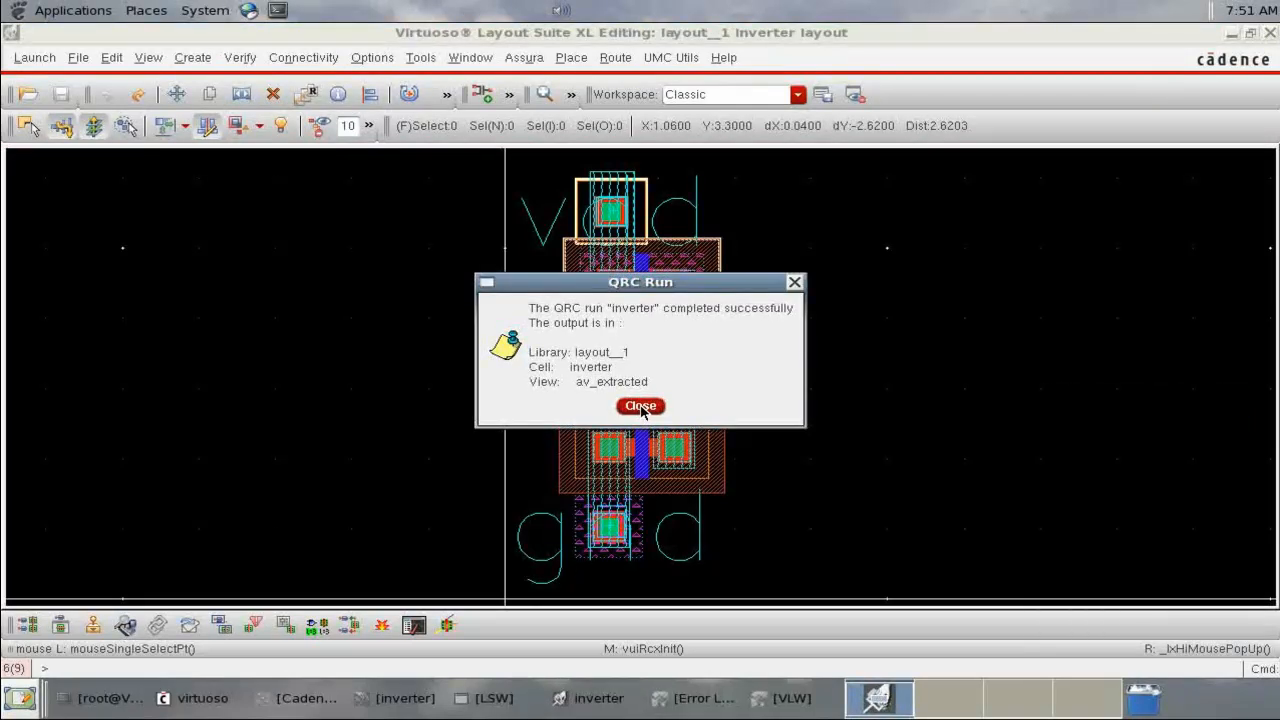
left_click(643, 410)
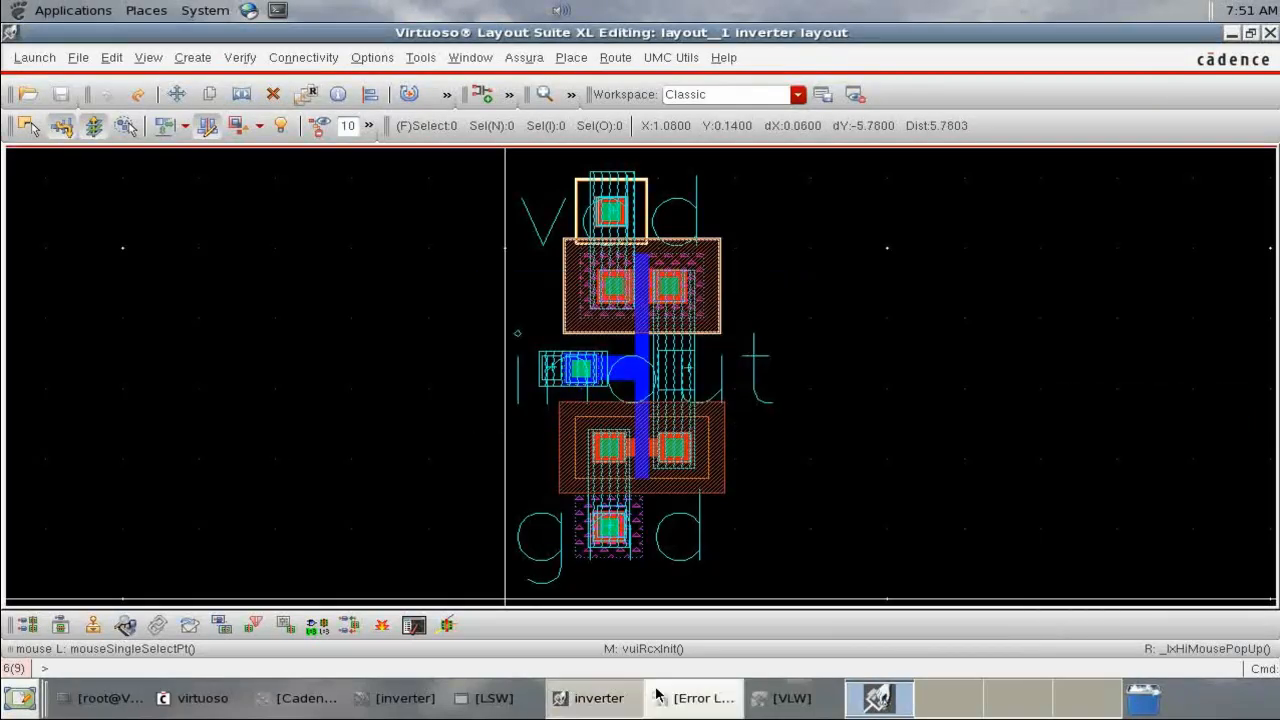
Bring up the Error Layer Window with the old n-well spacing errors and close it.
left_click(695, 698)
left_click(276, 319)
left_click(272, 436)
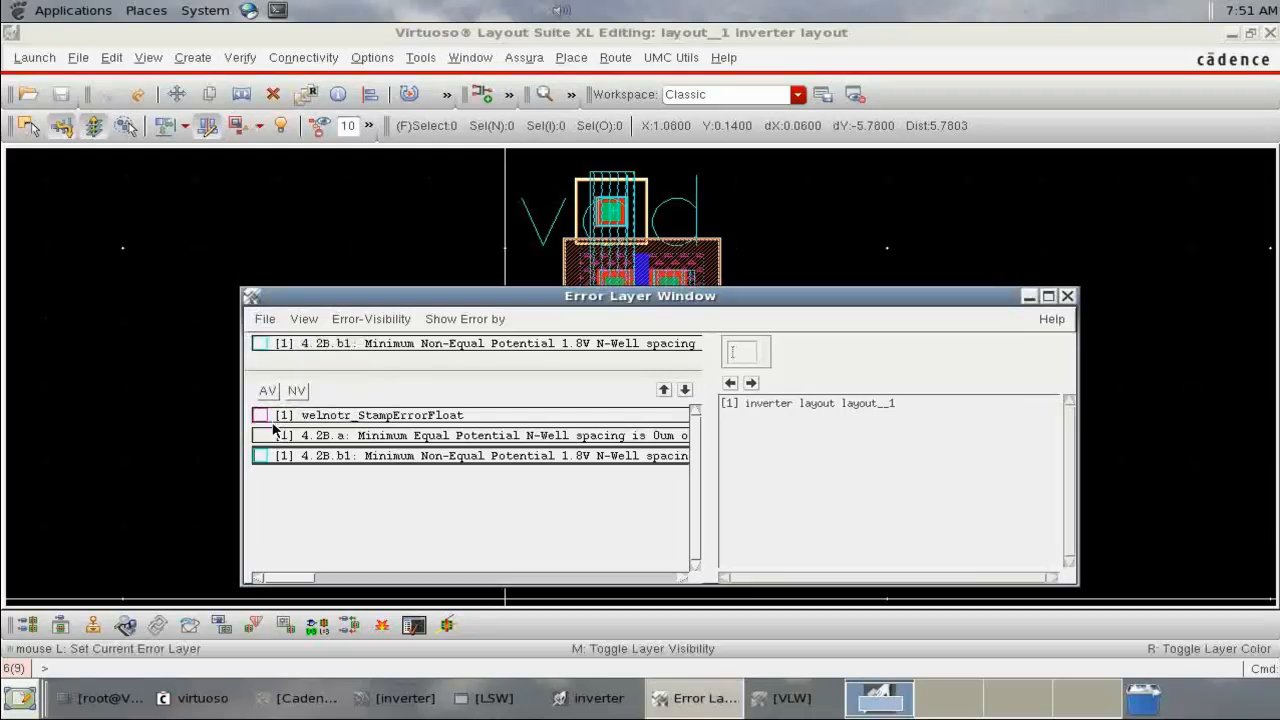
left_click(274, 418)
left_click(265, 319)
left_click(263, 418)
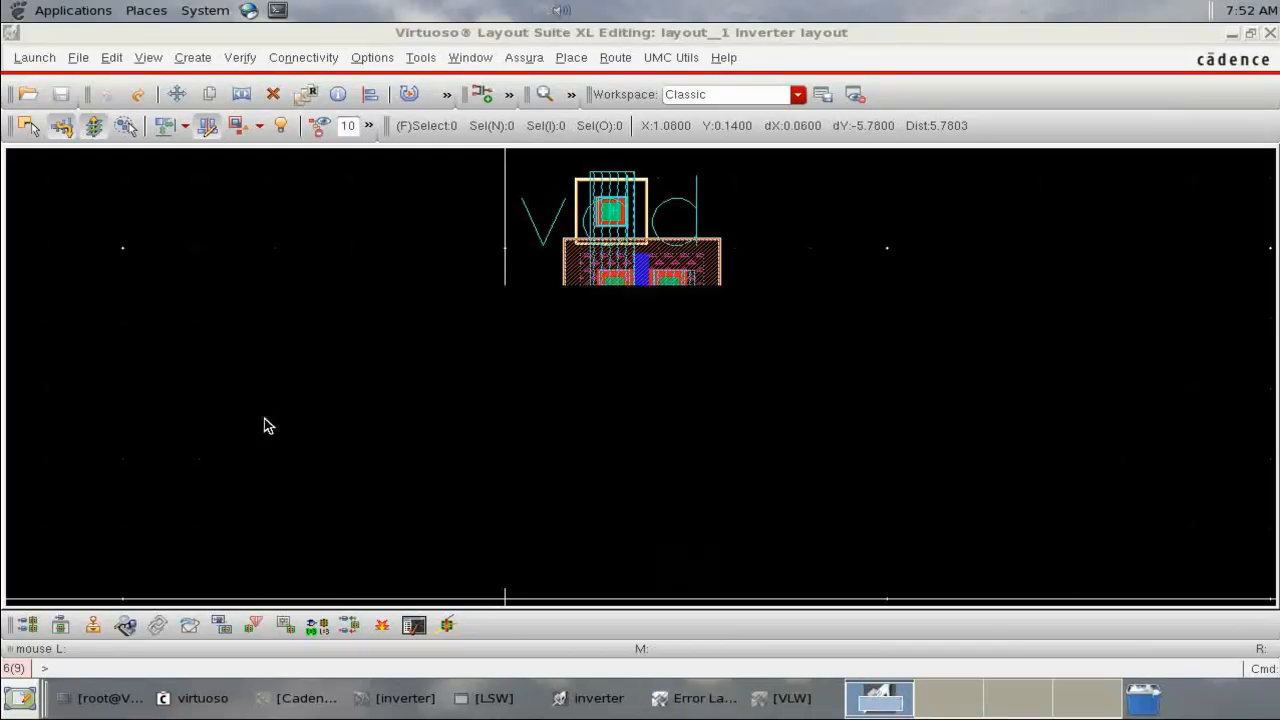
Restore the VLW window and close the inverter's layout and schematic windows.
left_click(770, 698)
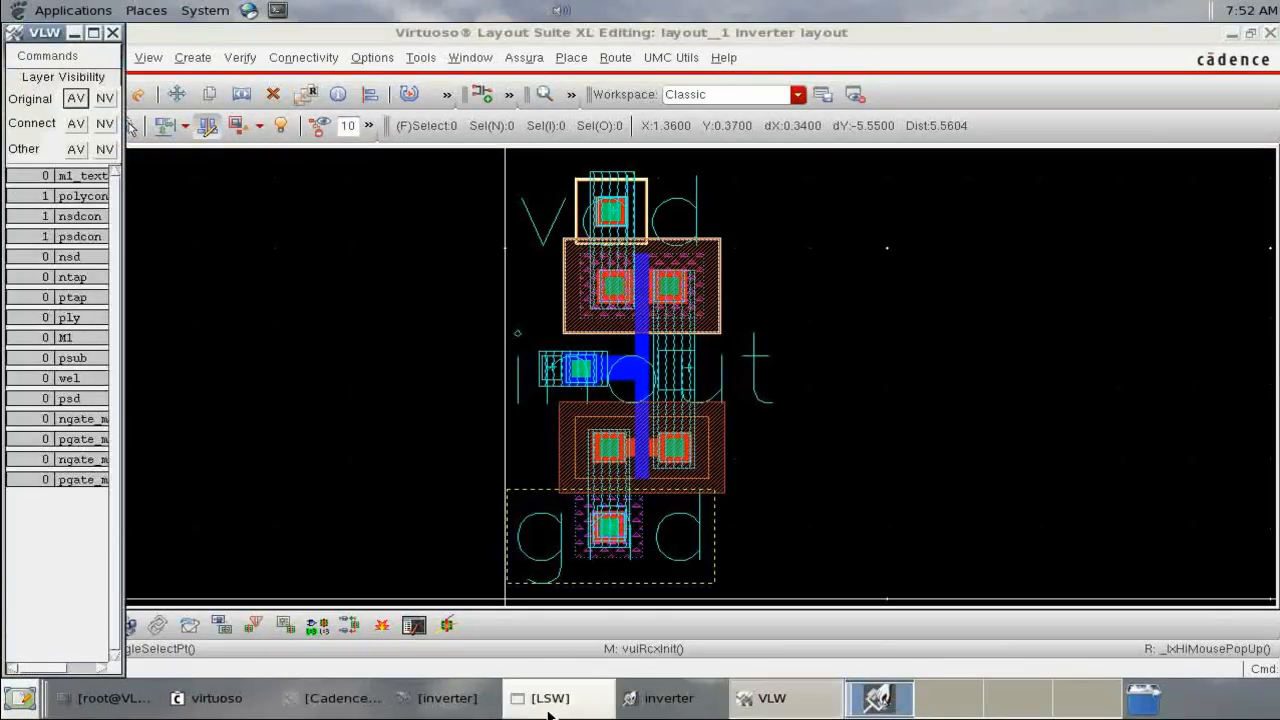
left_click(1271, 33)
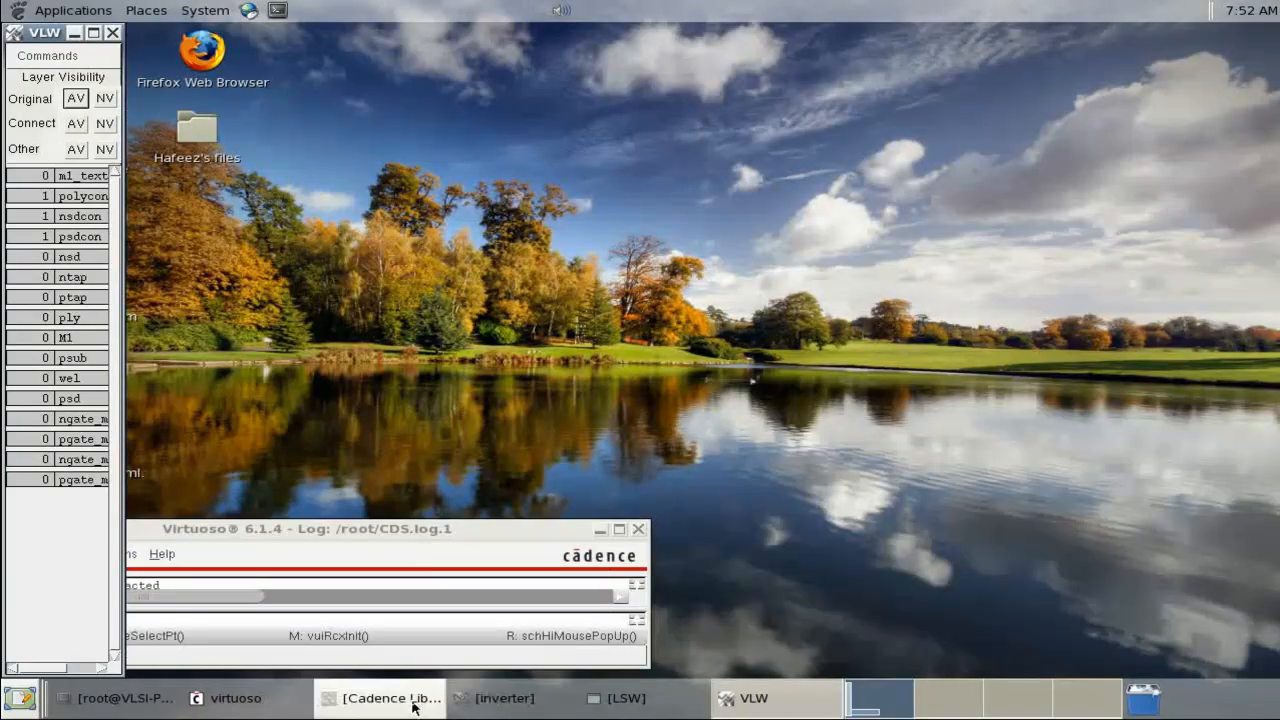
left_click(520, 699)
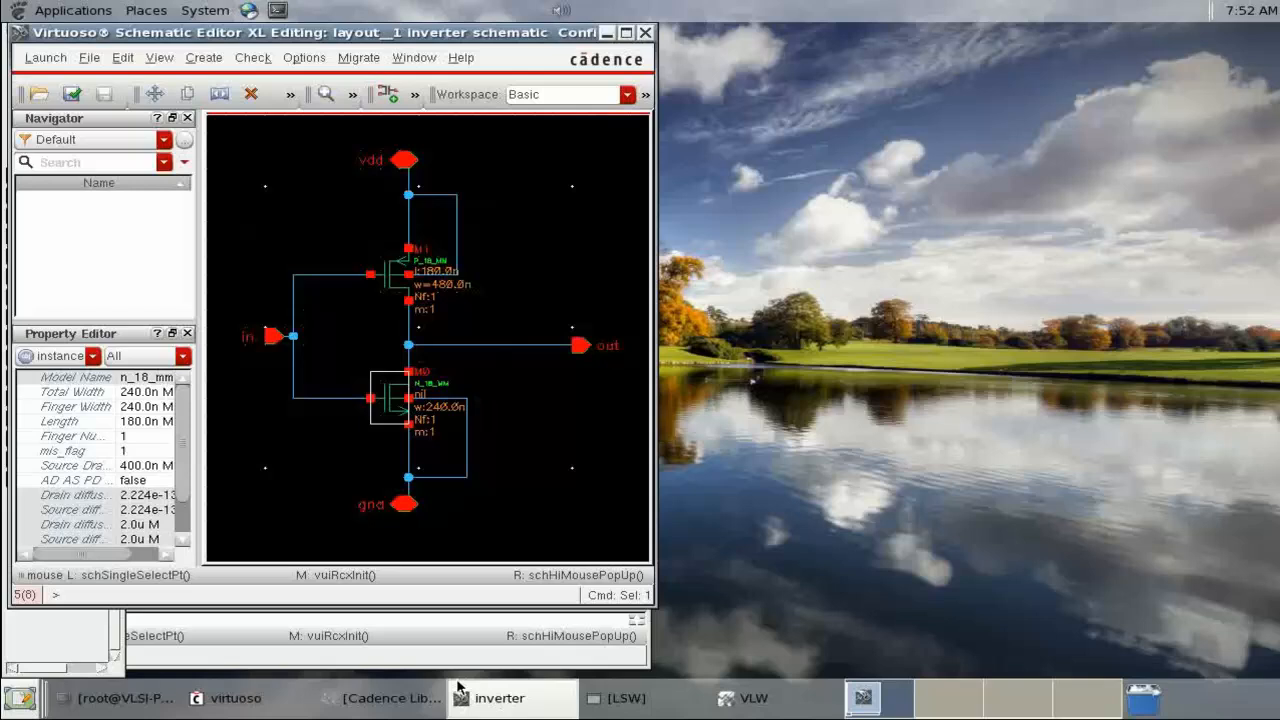
left_click(645, 32)
Preview the inverter's layout, schematic and symbol views in the Library Manager, and open its av_extracted view in a maximized window.
left_click(441, 699)
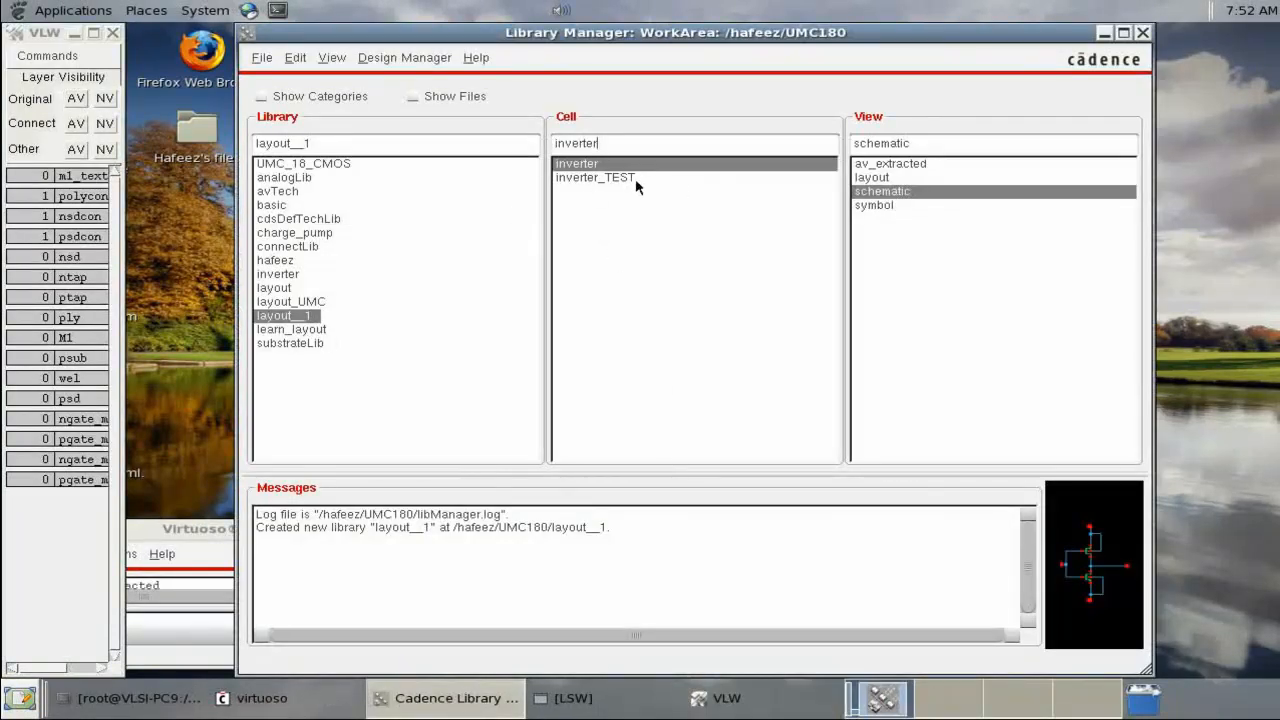
left_click(888, 181)
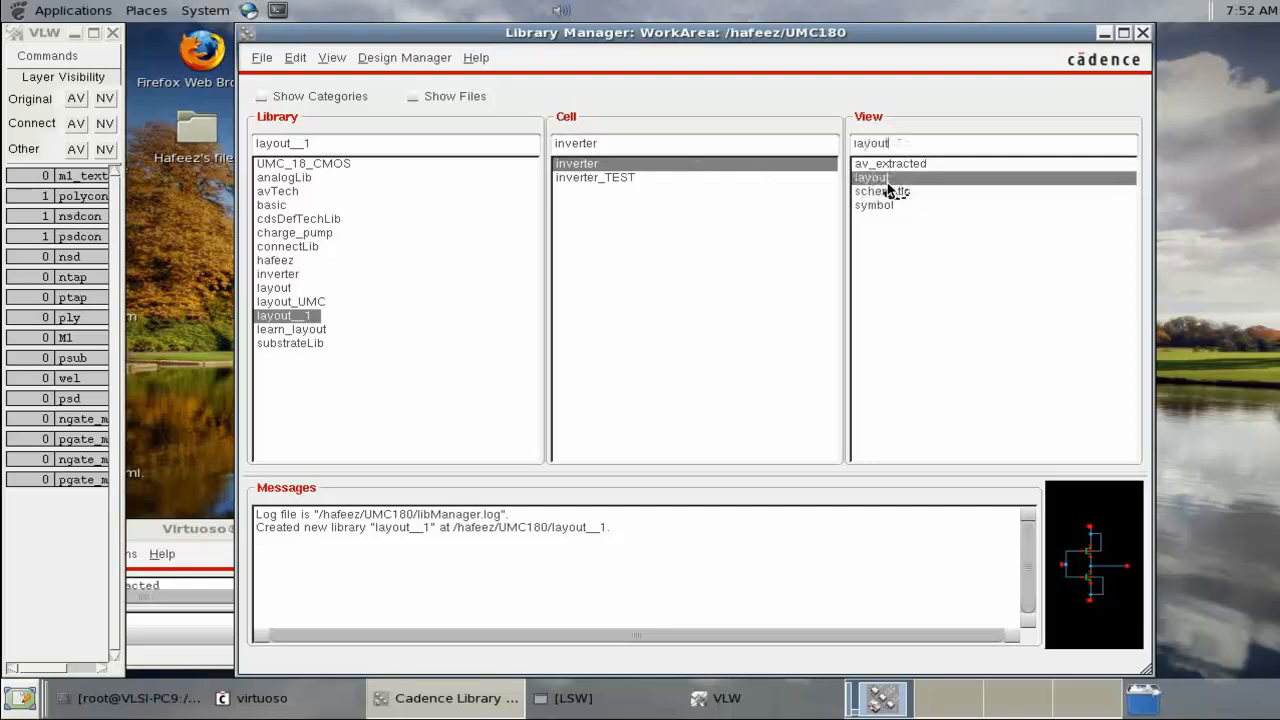
left_click(887, 192)
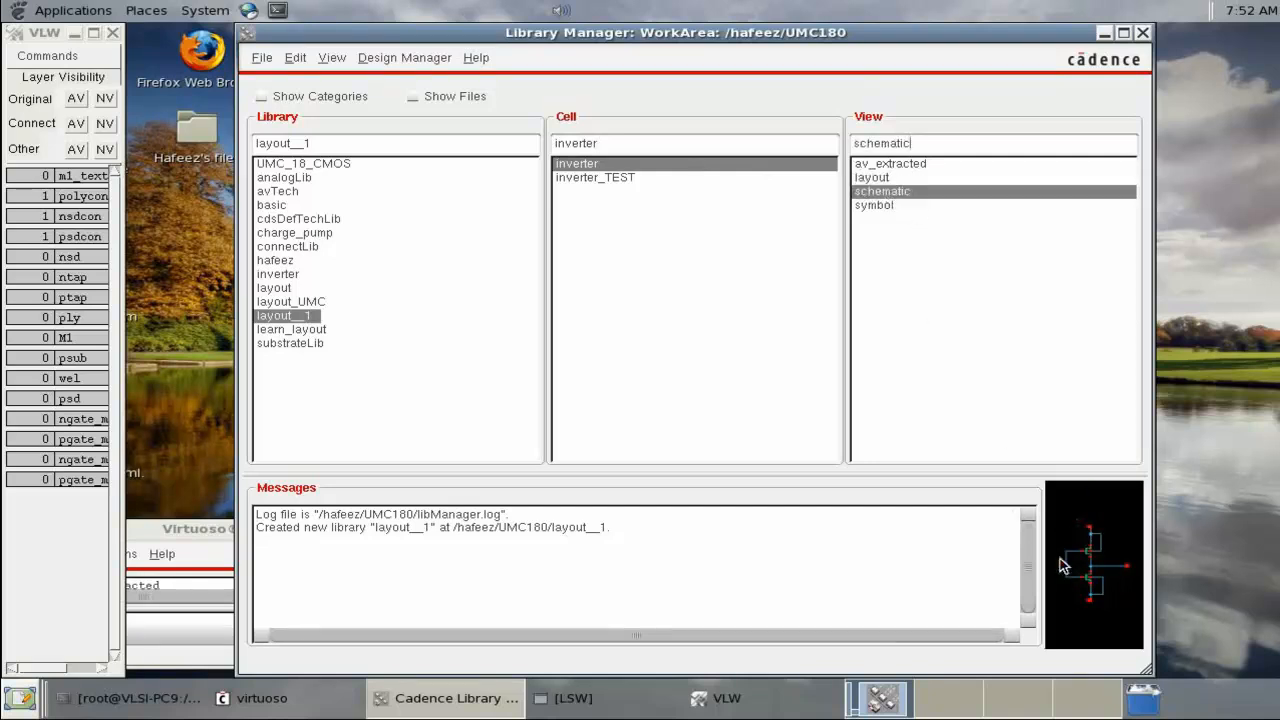
left_click(905, 207)
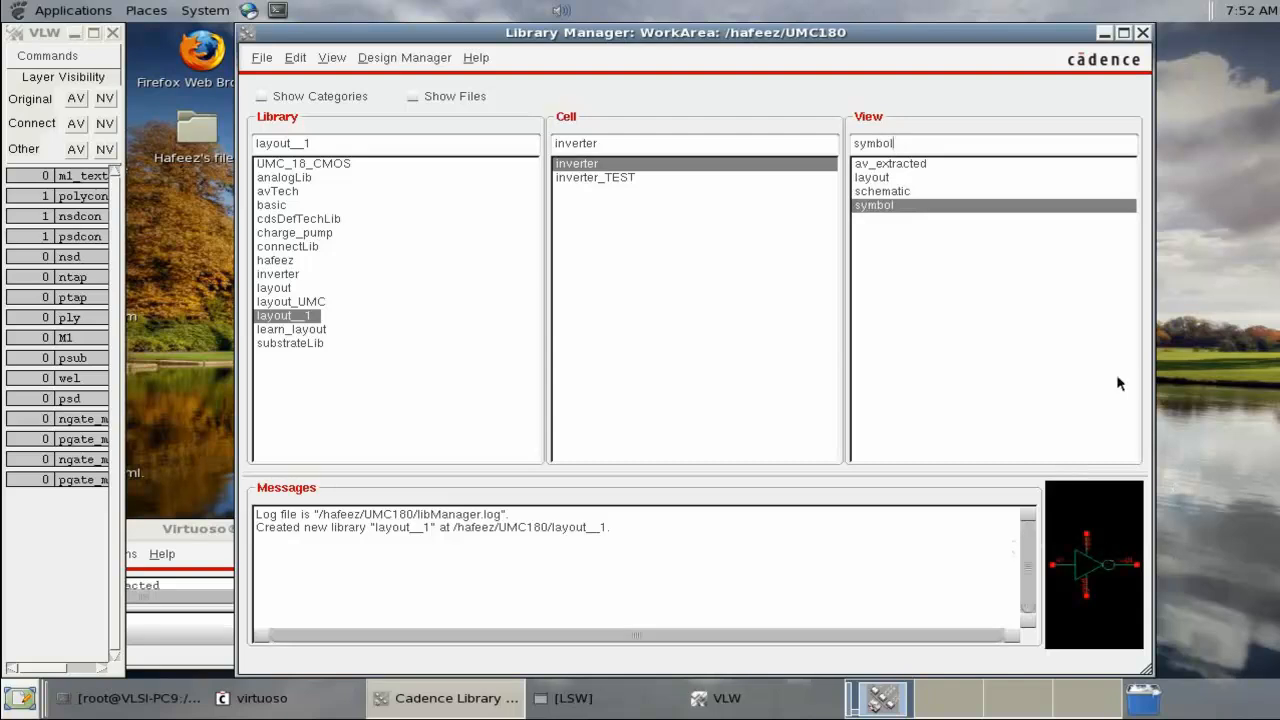
left_click(916, 178)
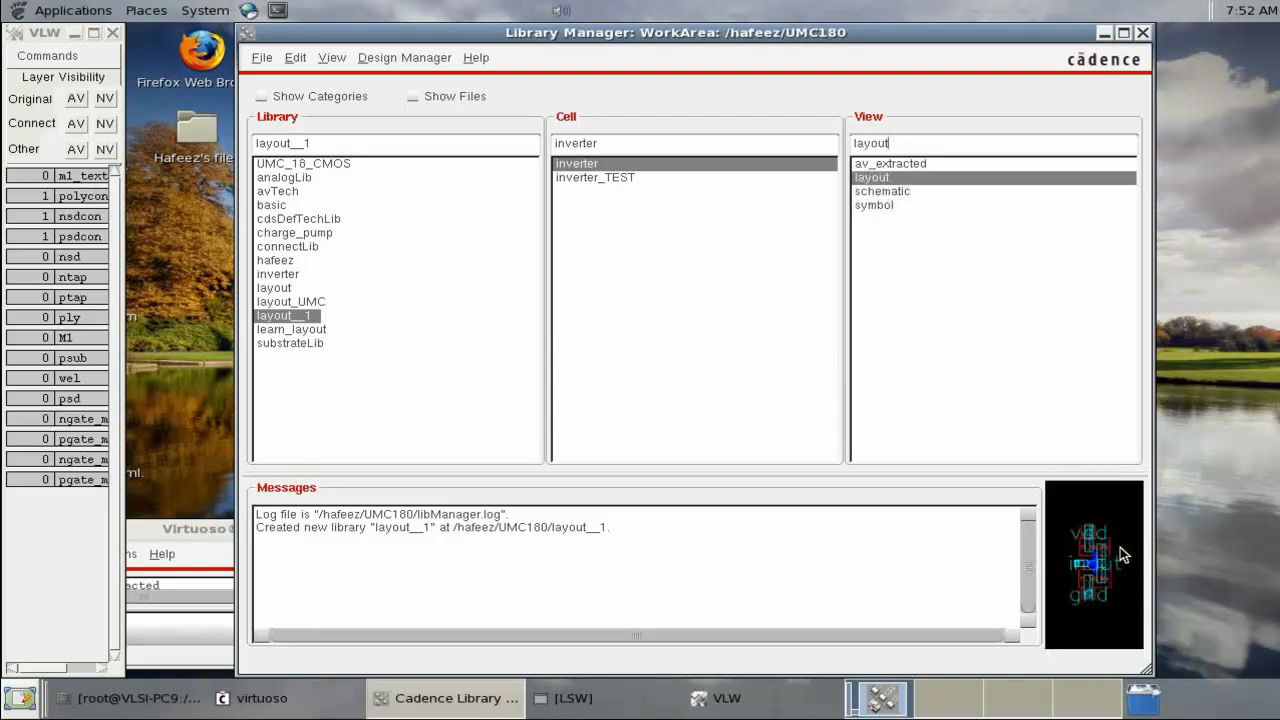
left_click(913, 164)
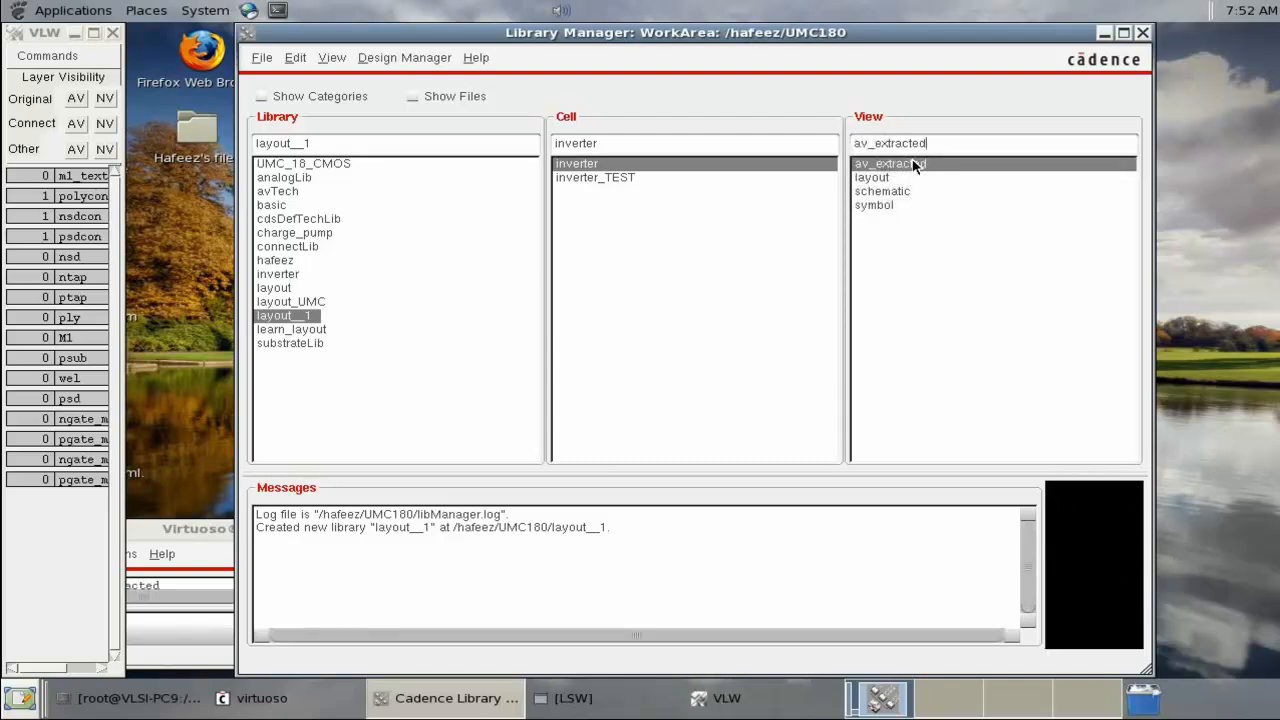
double_click(899, 172)
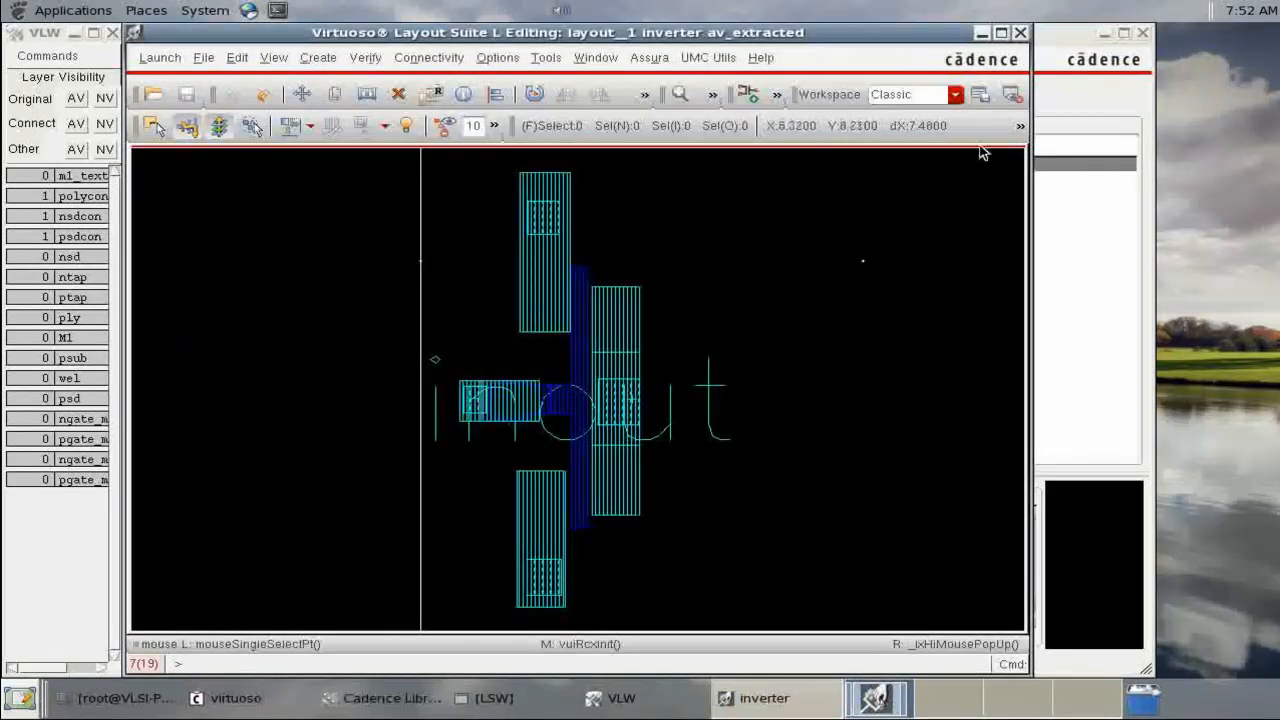
left_click(1005, 40)
Examine the parasitic capacitors and resistors extracted between the upper poly gate and the output metal, and return to the full layout.
right_click_drag(289, 180, 654, 551)
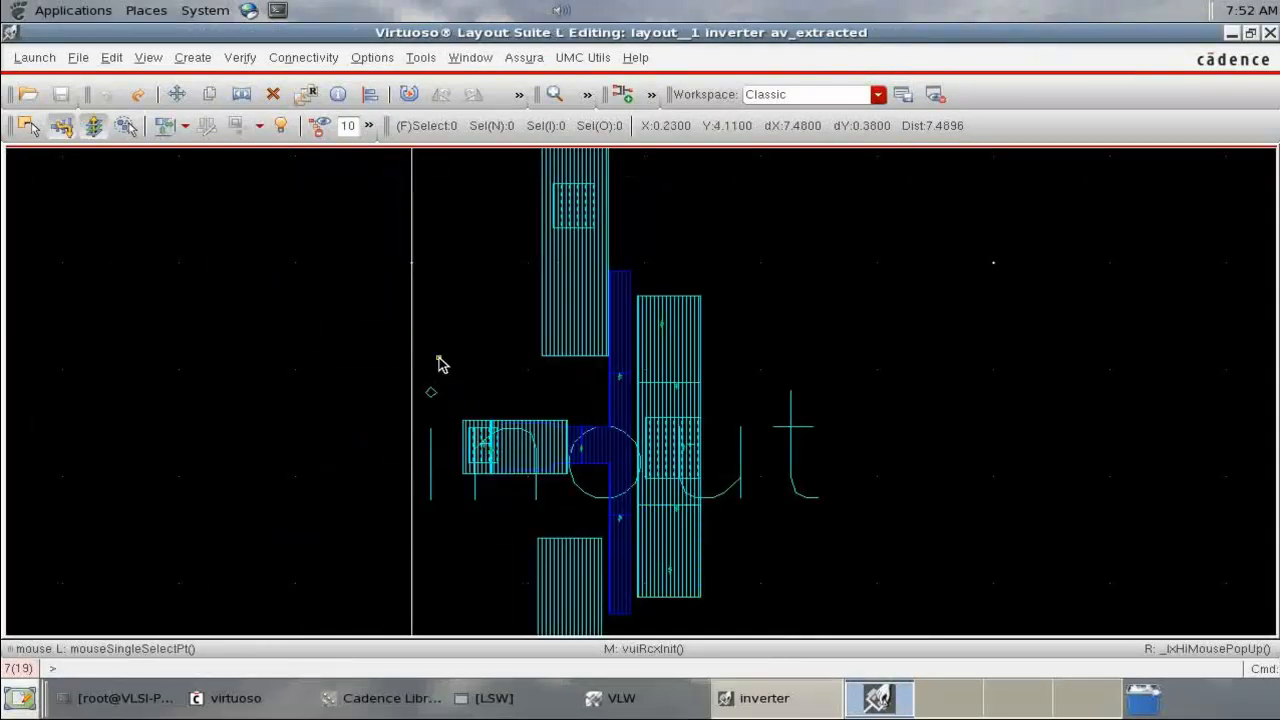
mouse_move(595, 249)
right_mouse_down()
mouse_move(723, 403)
mouse_move(763, 423)
right_mouse_up()
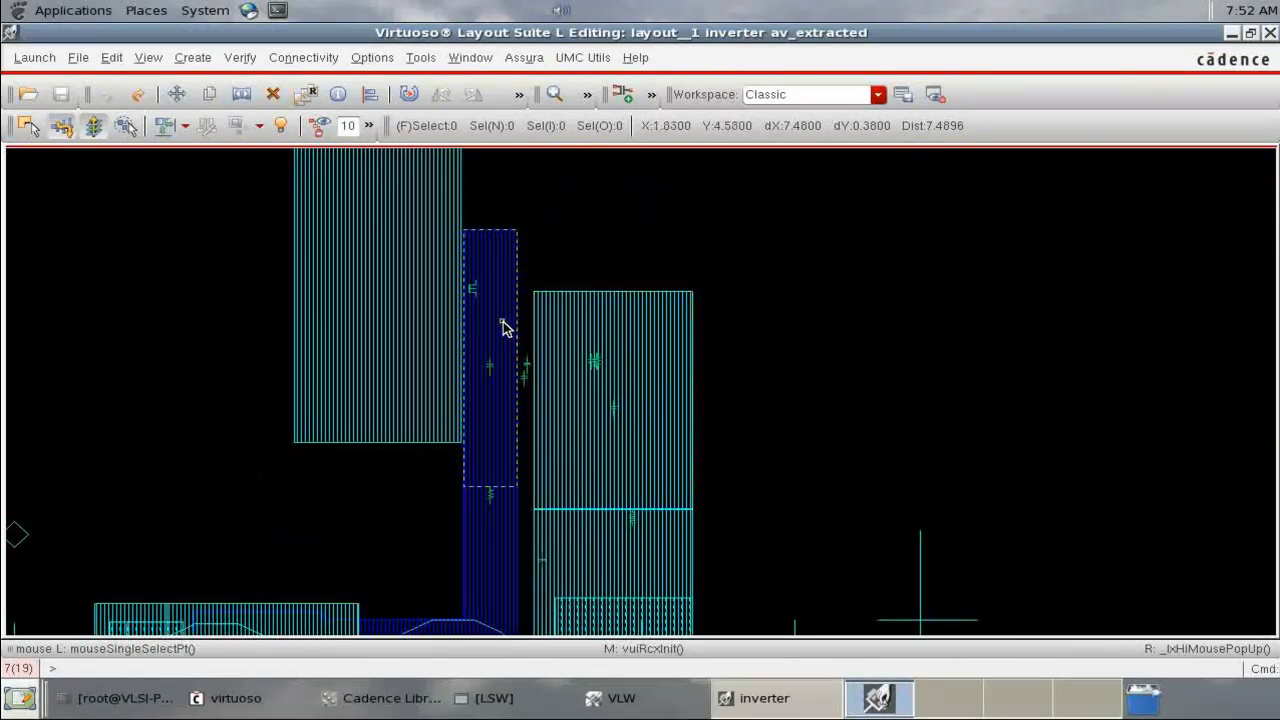
right_click_drag(500, 320, 763, 471)
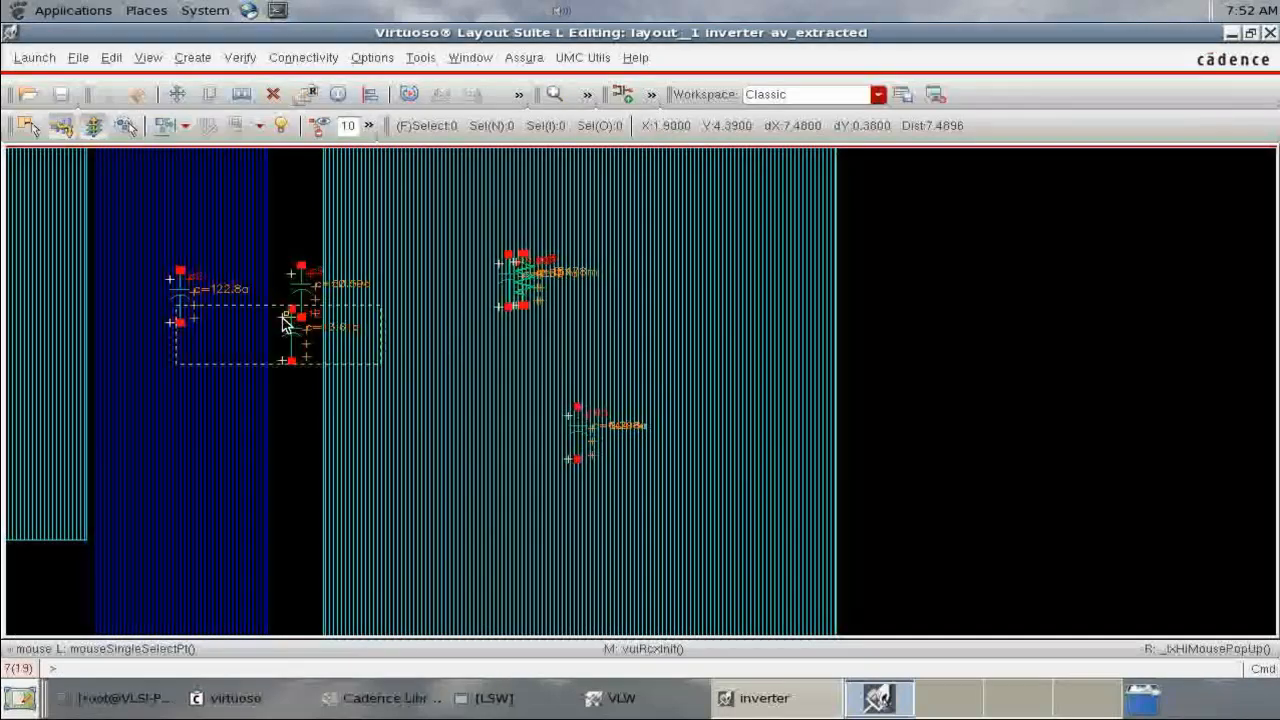
left_click(535, 285)
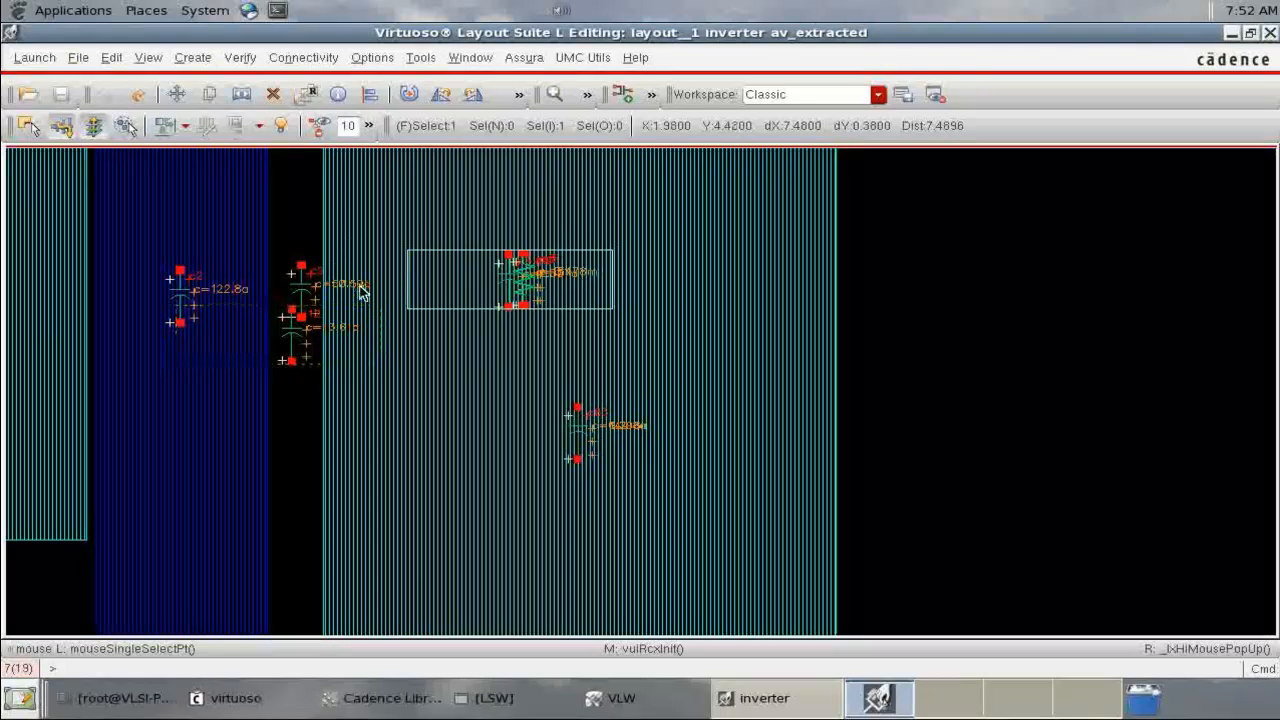
scroll(358, 287, "down", 1)
key("z")
left_click(250, 268)
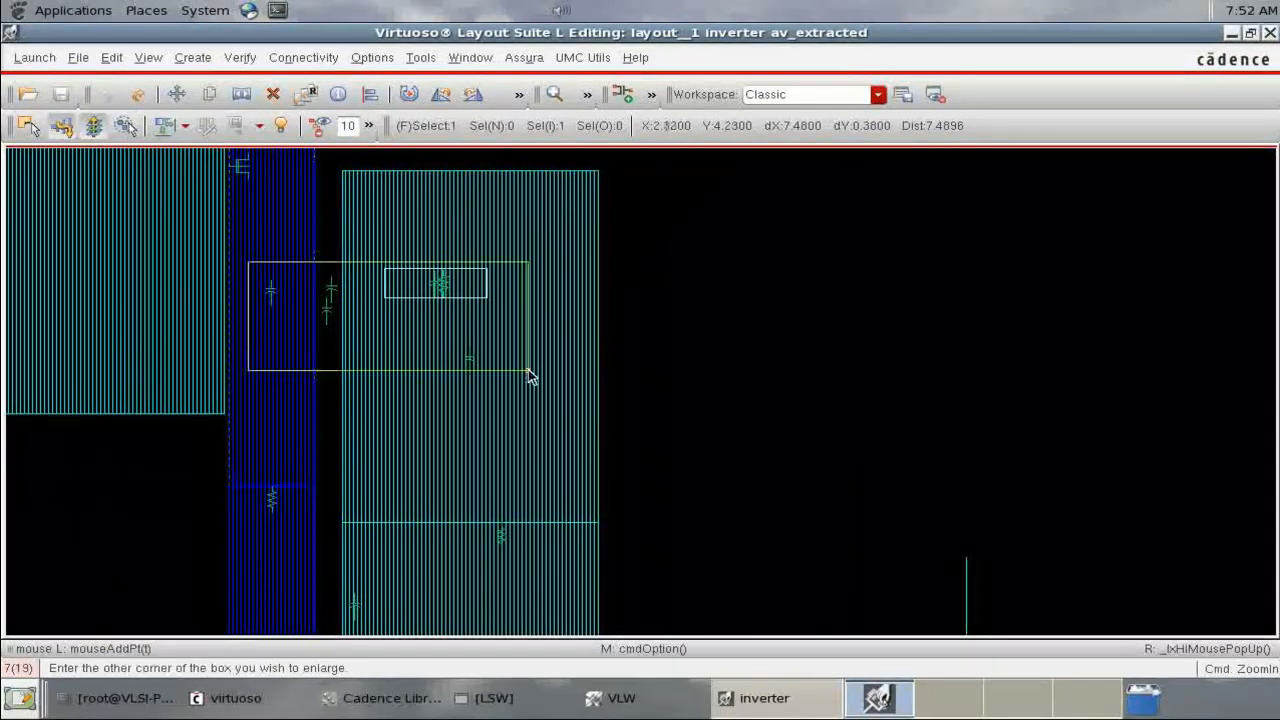
left_click(528, 369)
key("f")
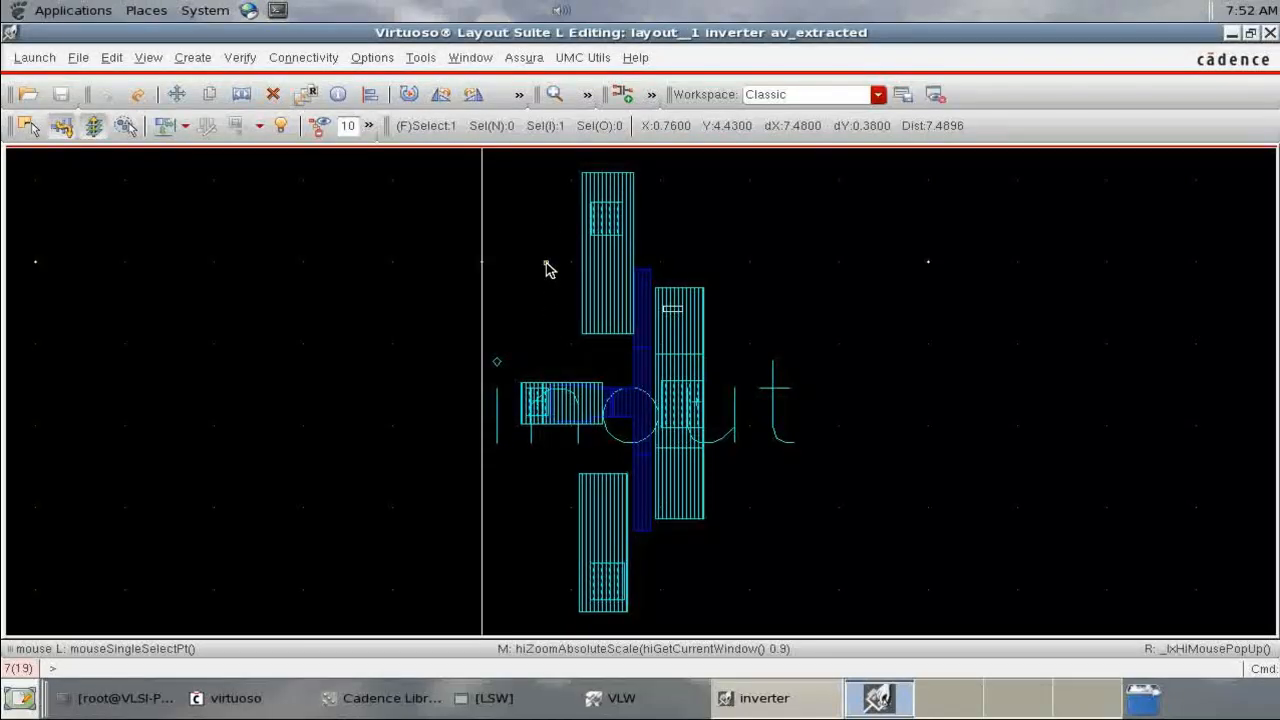
Examine the extracted PMOS transistor and the parasitics along the poly gate down to the input, and close the av_extracted view.
key("z")
left_click(548, 197)
left_click(812, 440)
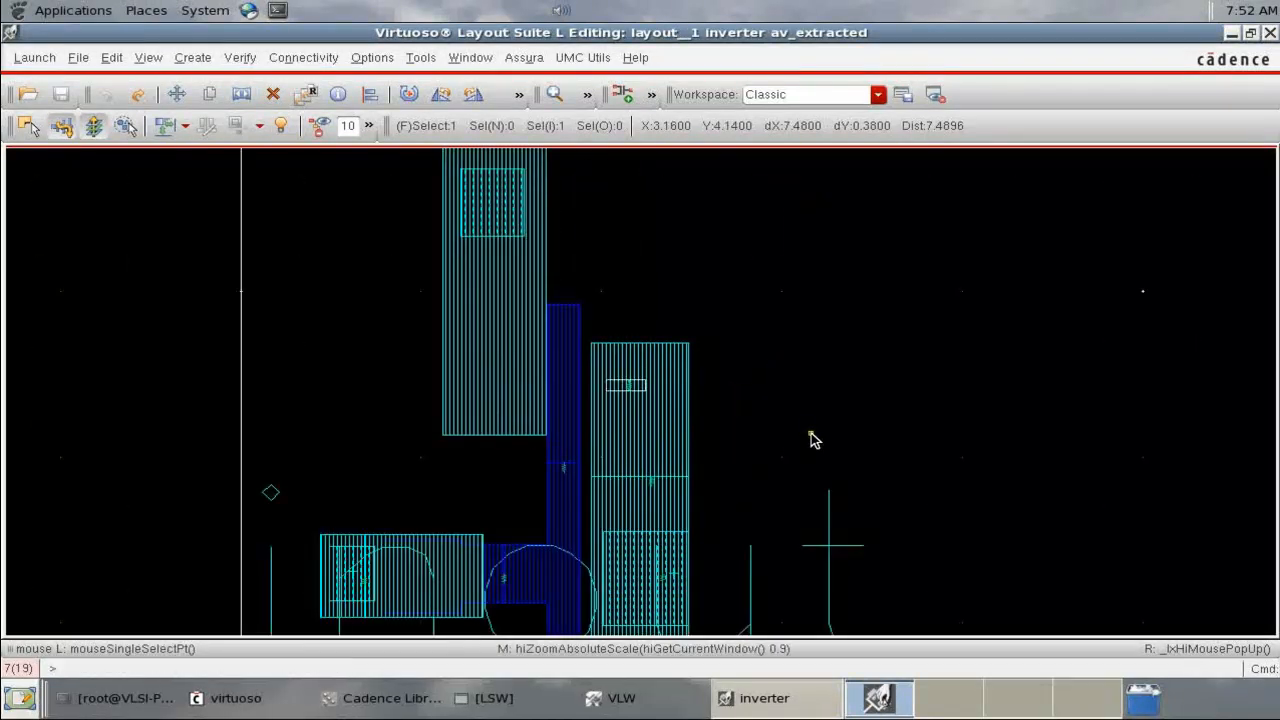
key("z")
left_click(426, 245)
left_click(677, 486)
key("z")
left_click(486, 280)
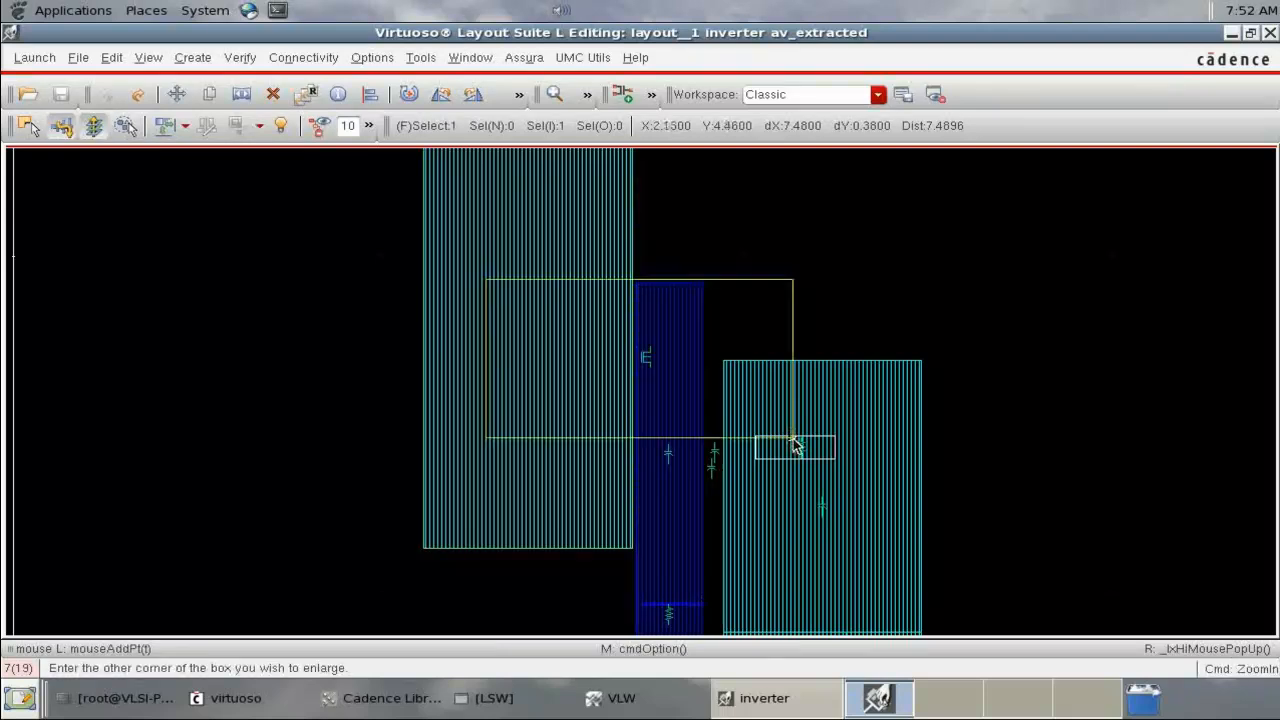
left_click(794, 441)
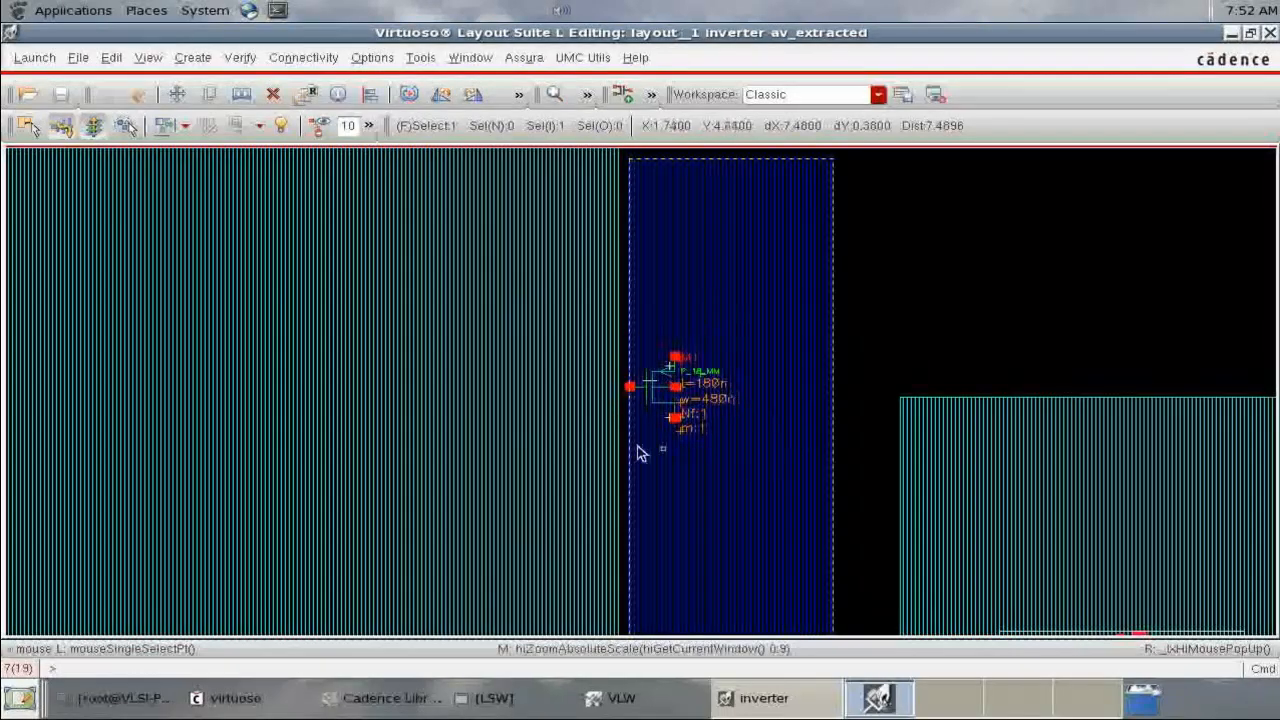
scroll(663, 391, "down", 5)
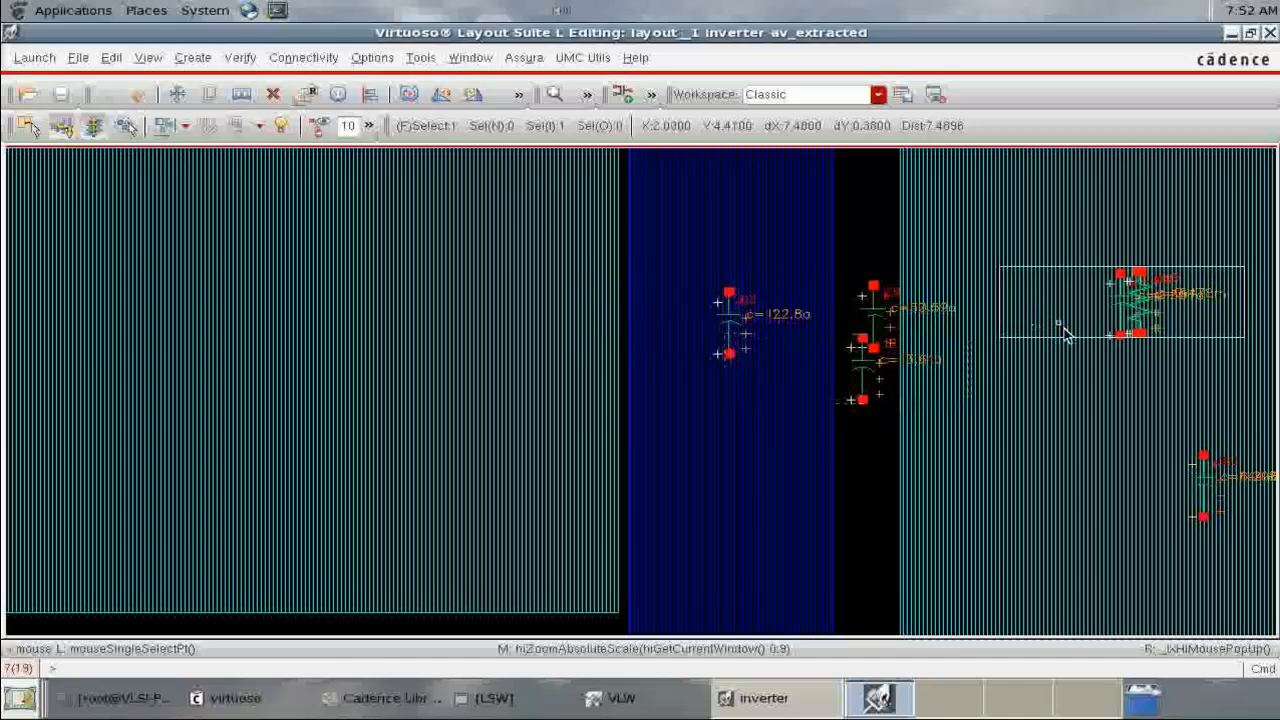
scroll(1065, 335, "down", 5)
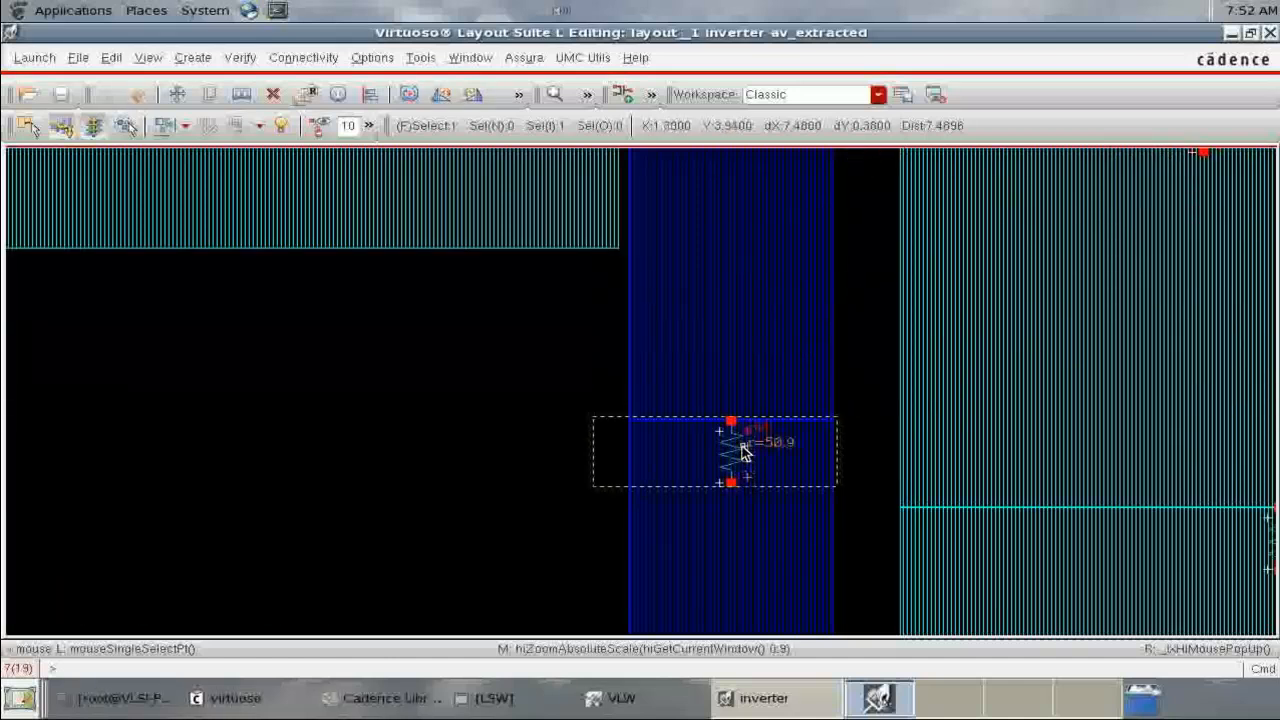
scroll(743, 451, "down", 6)
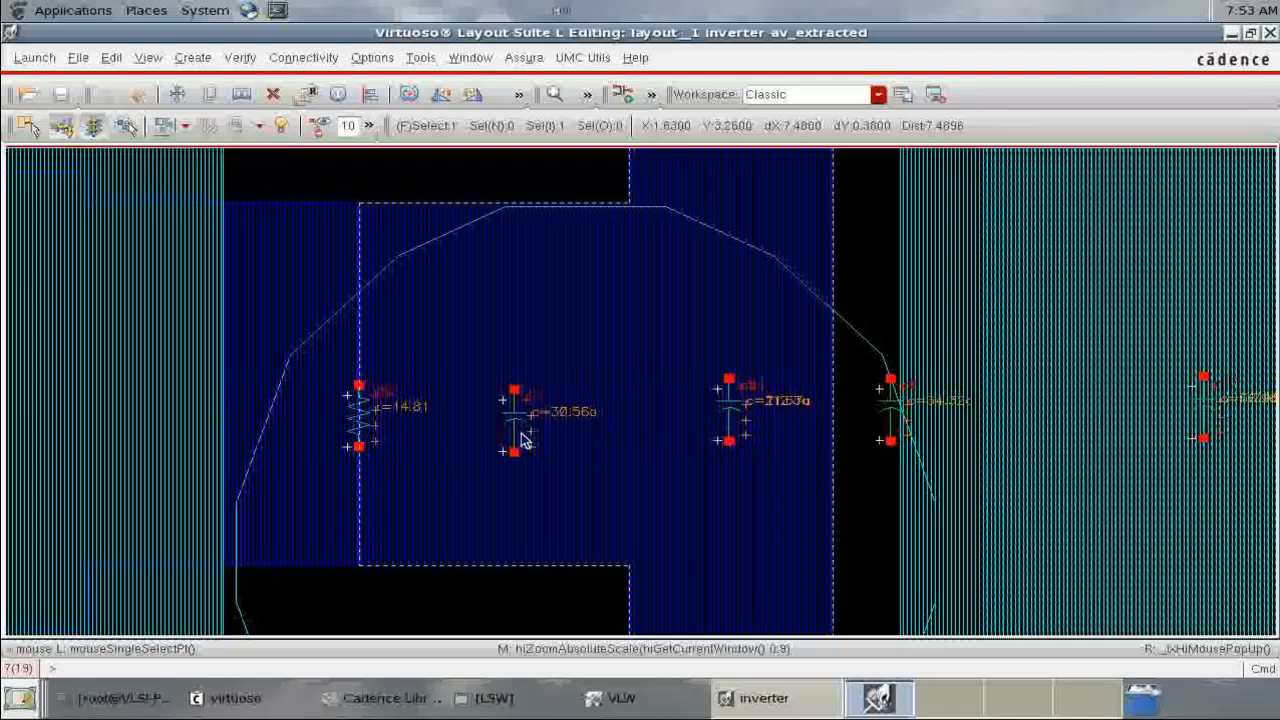
key("f")
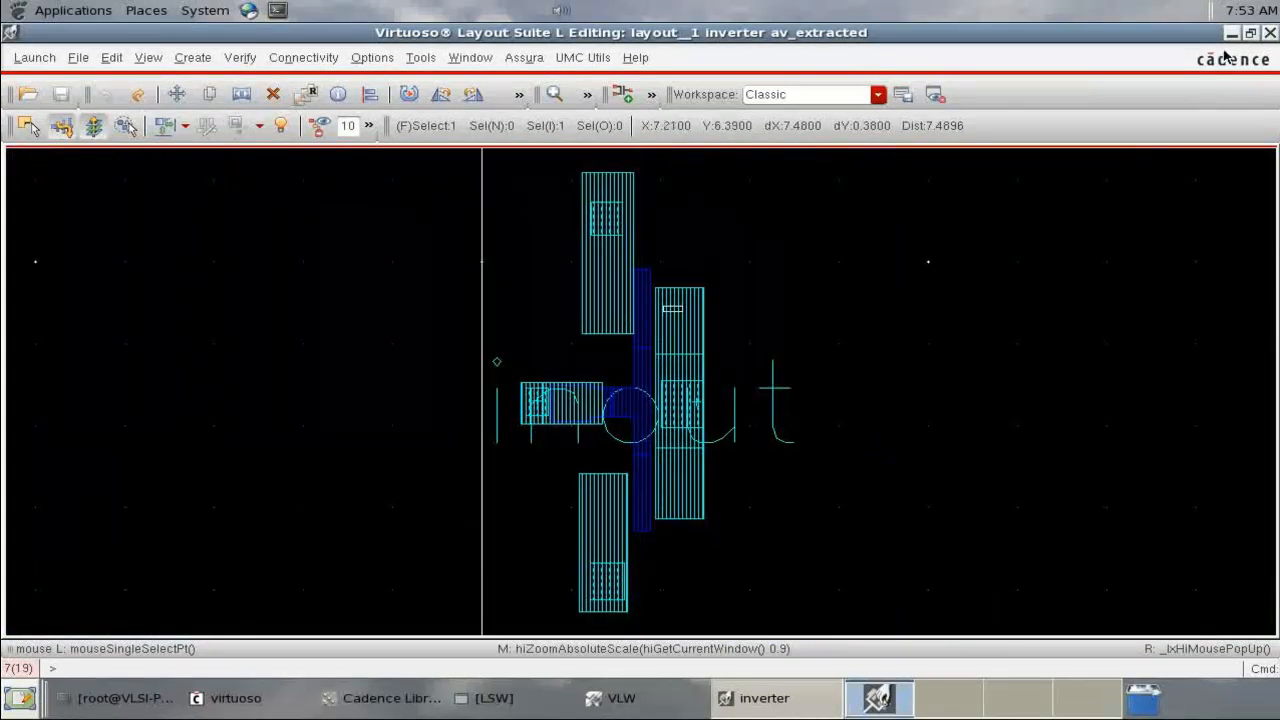
left_click(1271, 32)
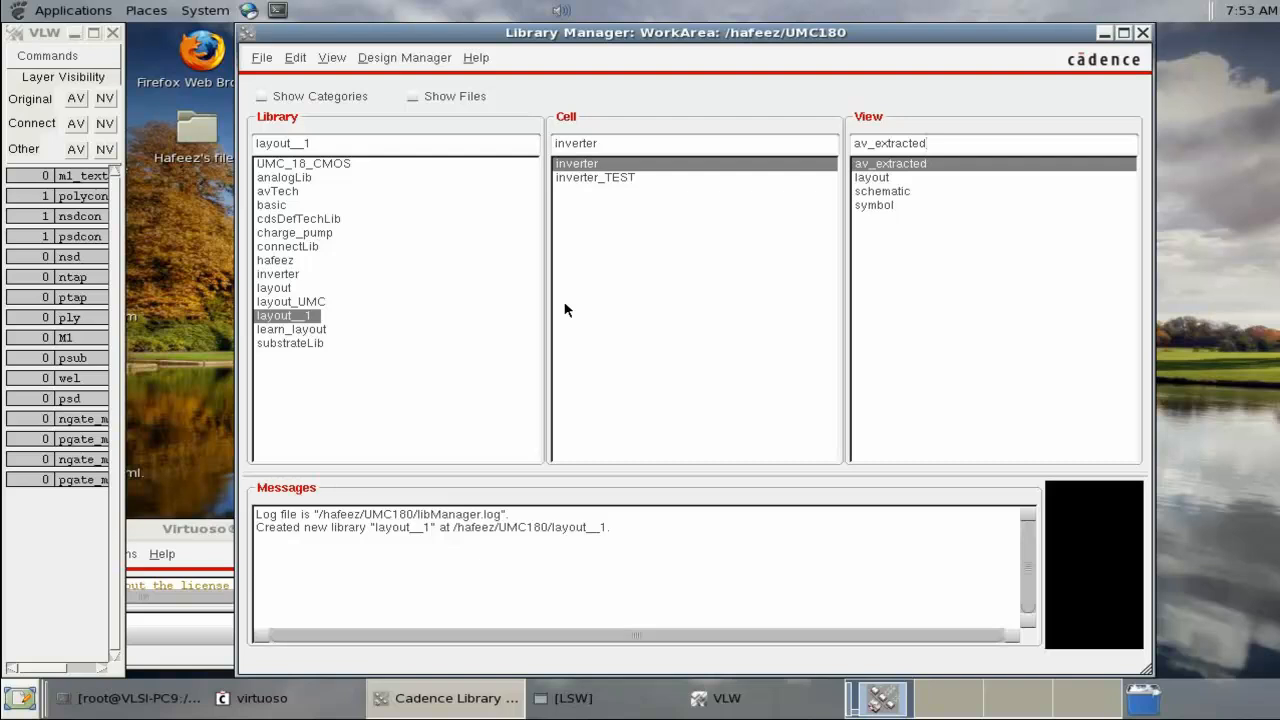
Create a new config view of type config for the inverter_TEST cell in layout__1, opened with the Hierarchy Editor.
left_click(594, 180)
left_click(262, 60)
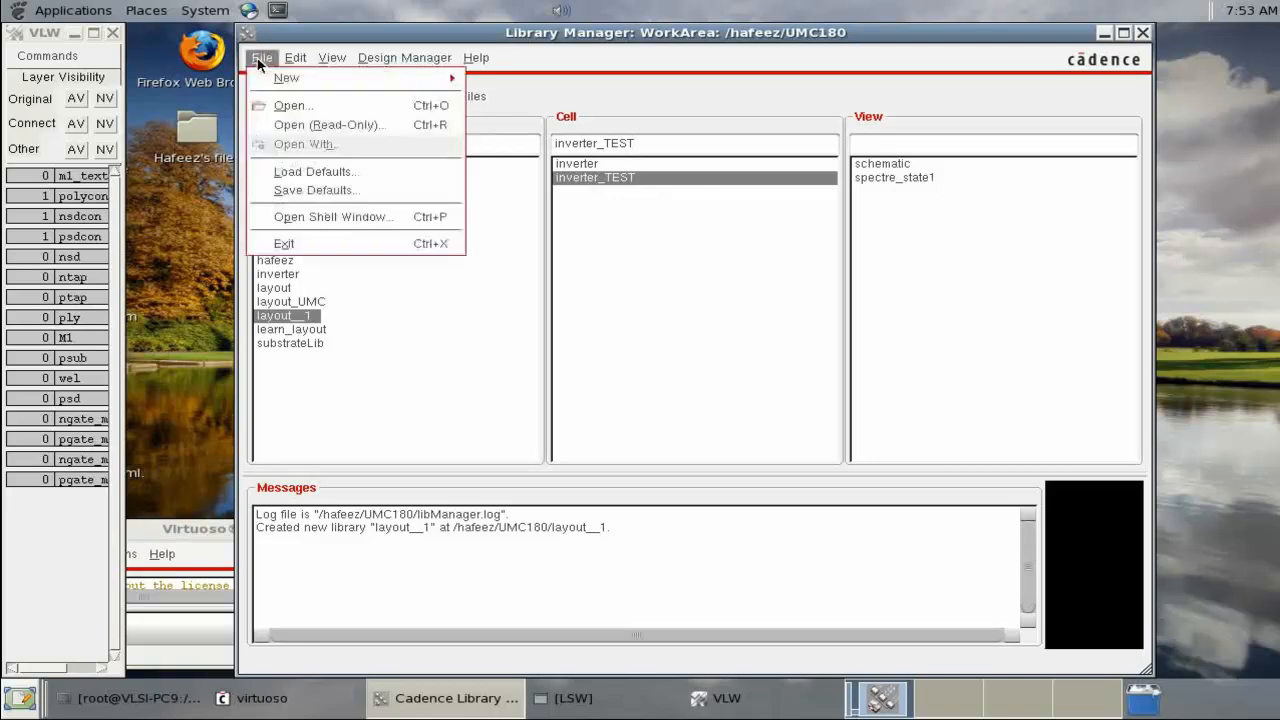
mouse_move(300, 78)
left_click(512, 101)
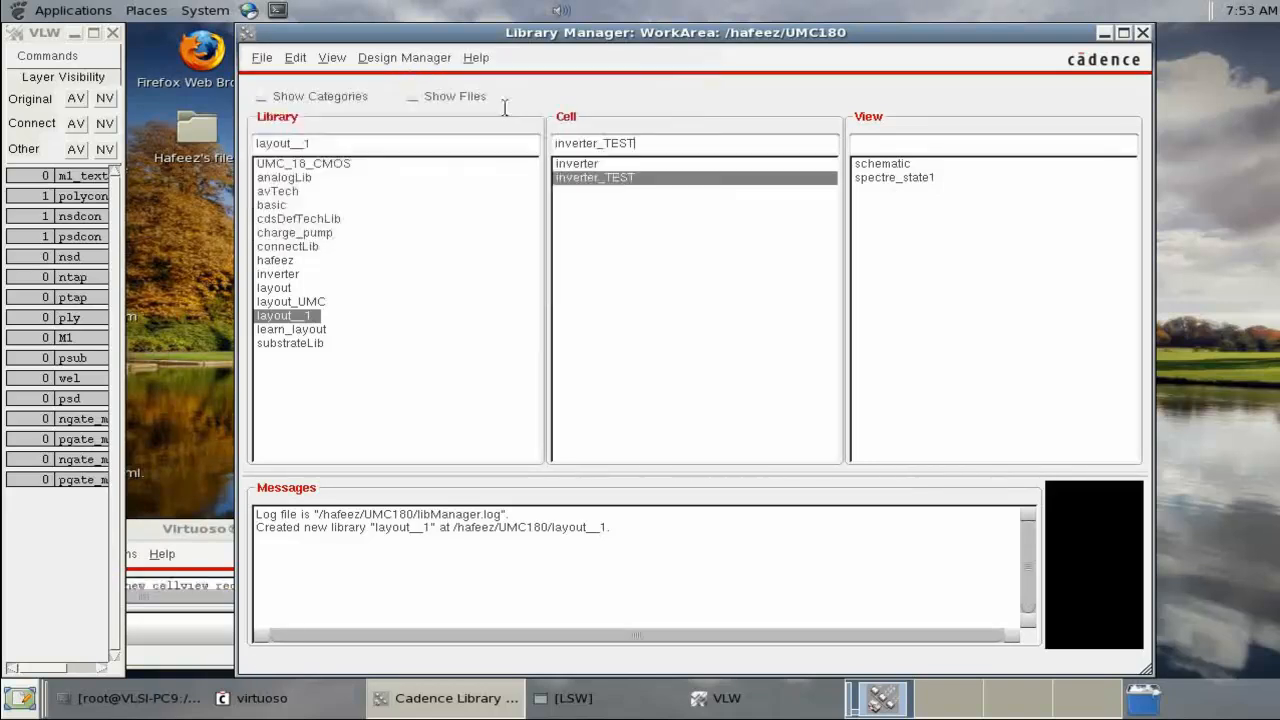
left_click(1104, 33)
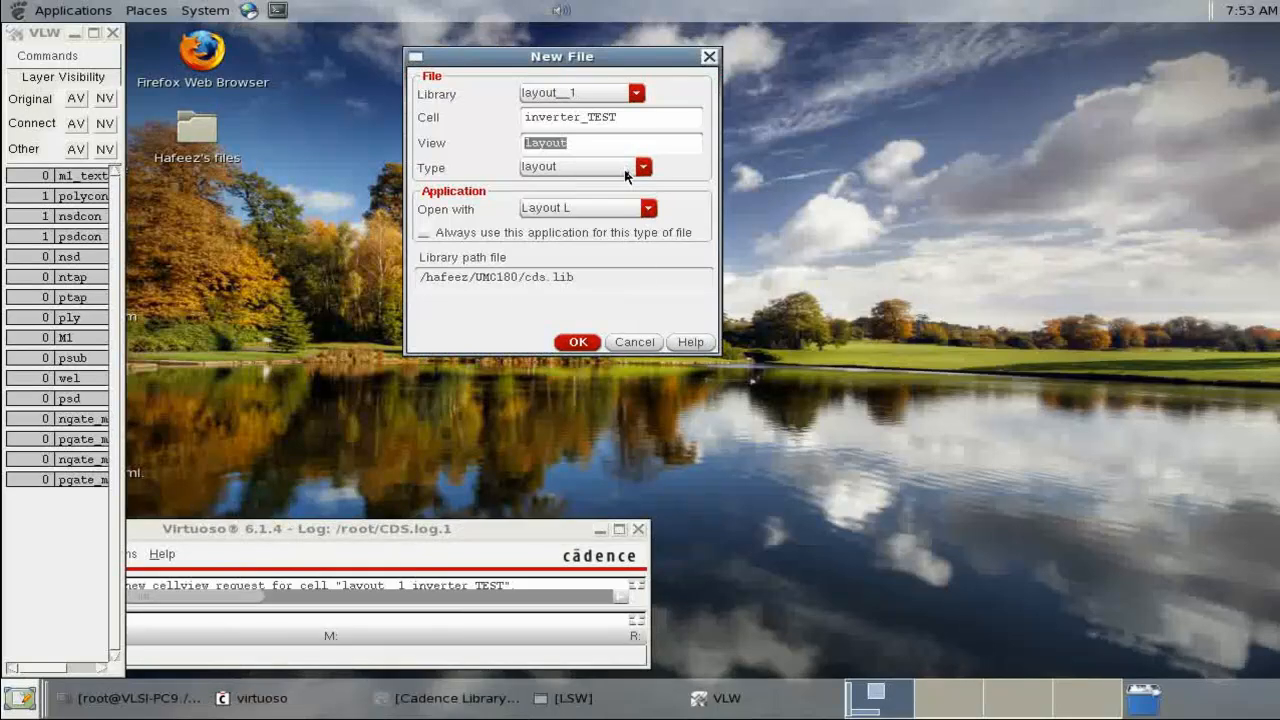
left_click(624, 168)
left_click(586, 198)
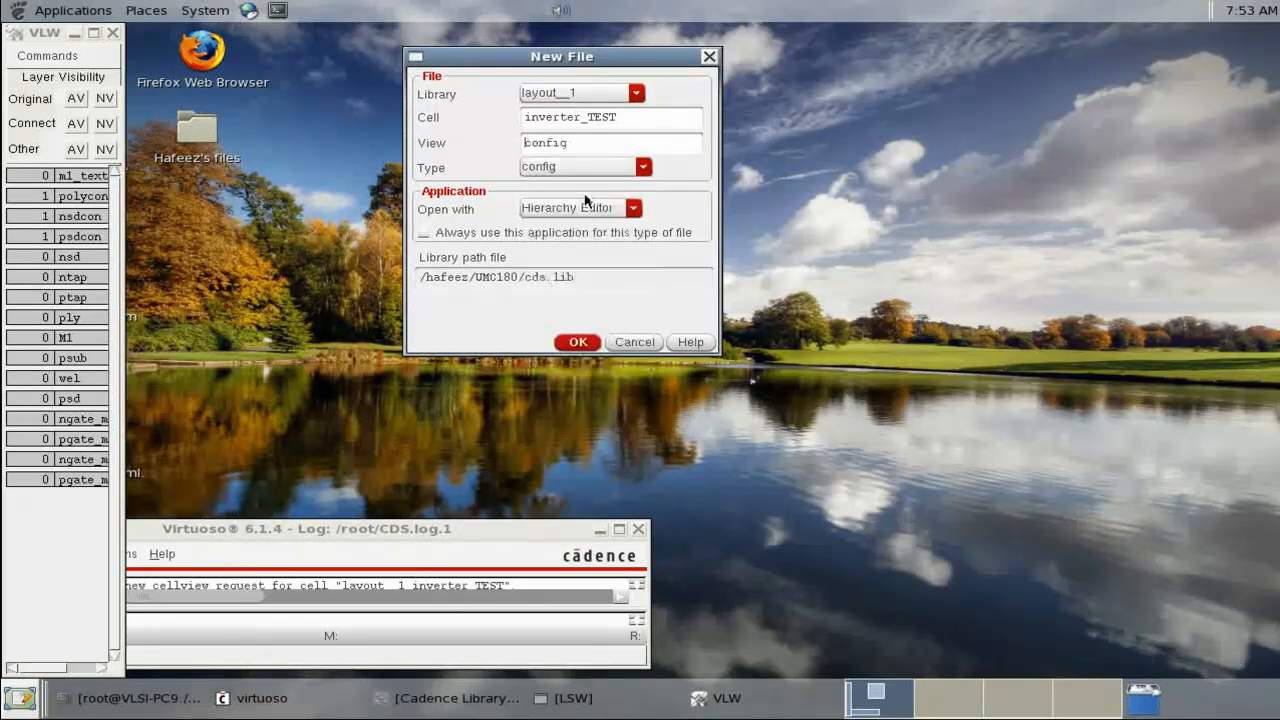
left_click(577, 343)
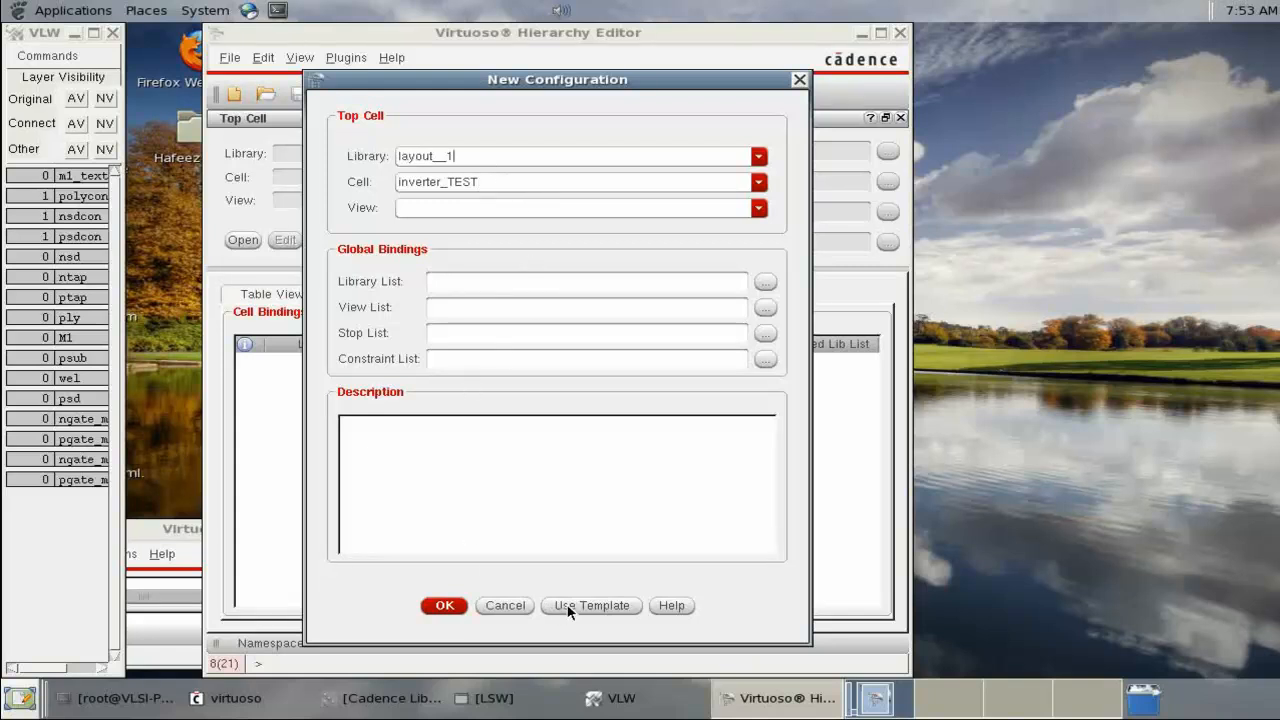
Load the spectre template into the new configuration.
left_click(610, 606)
left_click(558, 292)
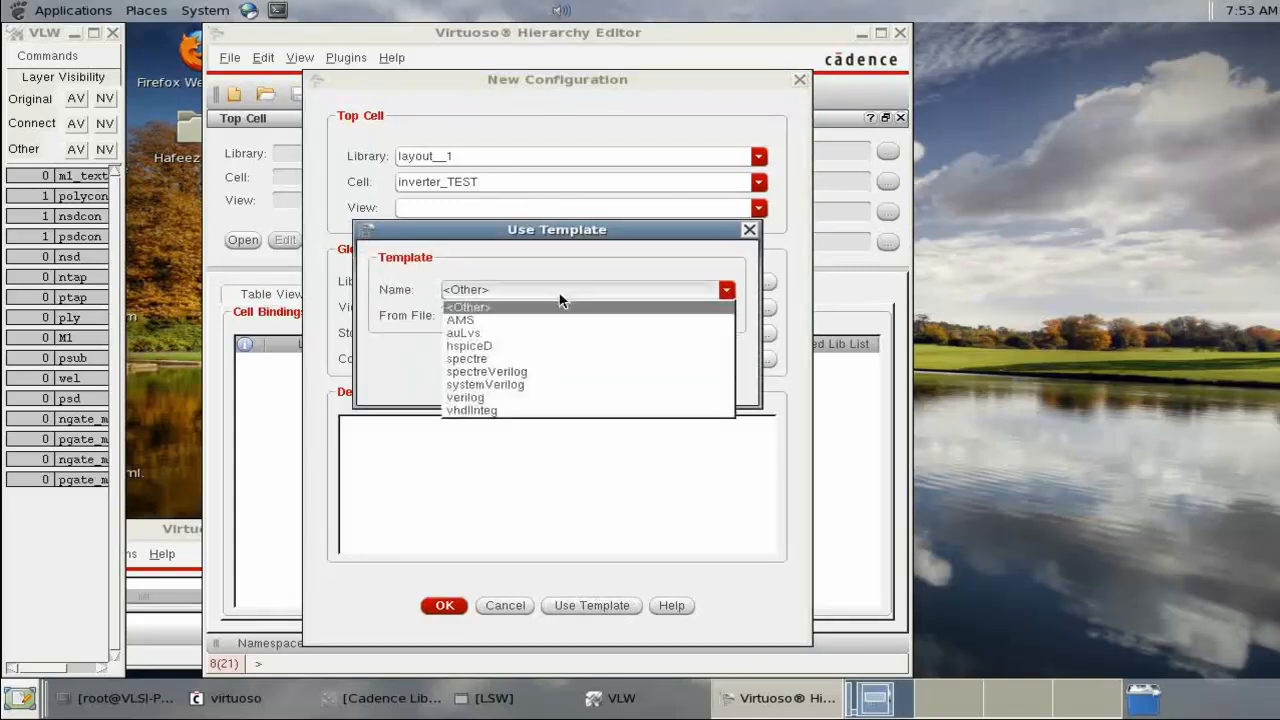
left_click(490, 359)
left_click(469, 368)
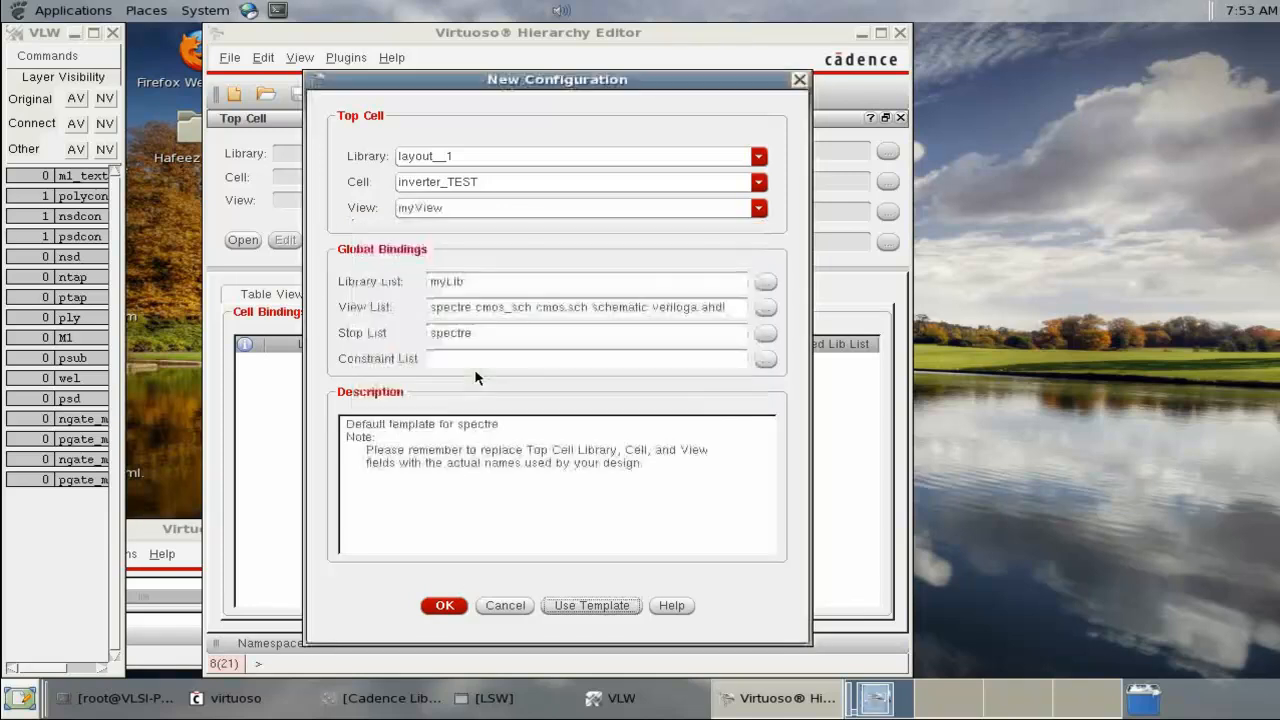
Create the configuration with an empty library list and schematic as the top cell view, and show its instance tree.
key("BackSpace")
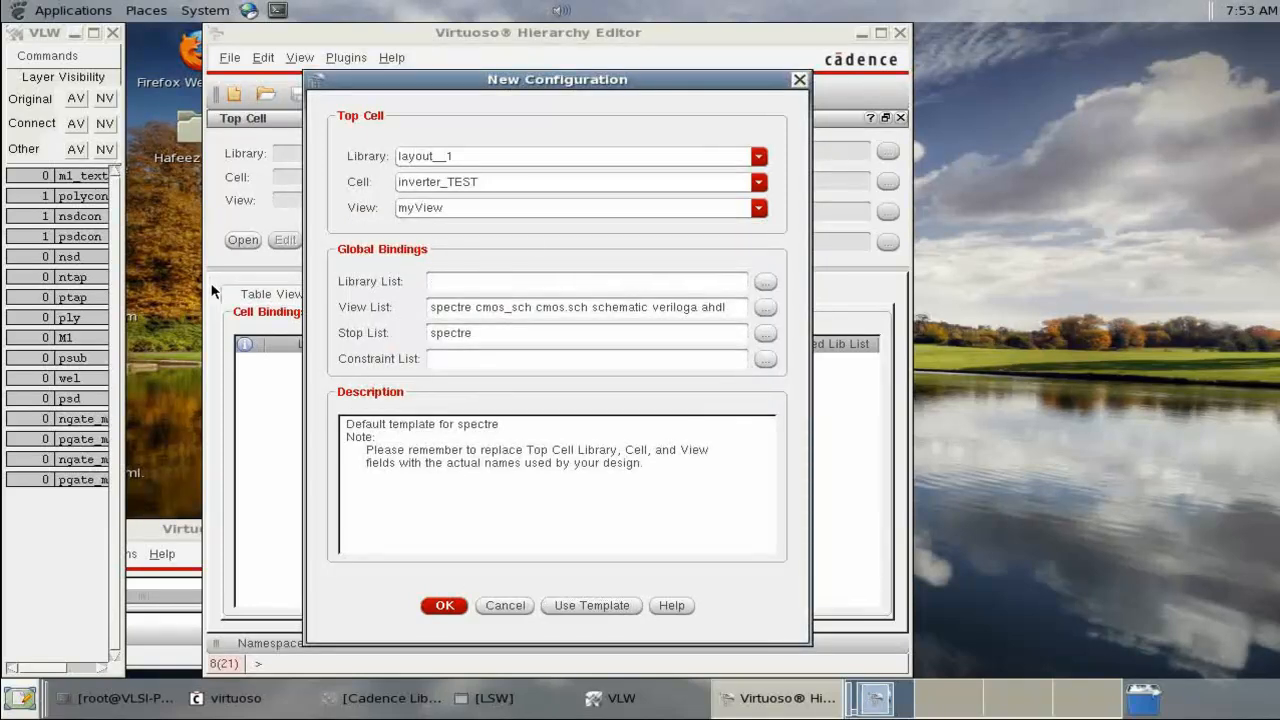
left_click(759, 207)
left_click(491, 249)
left_click(440, 606)
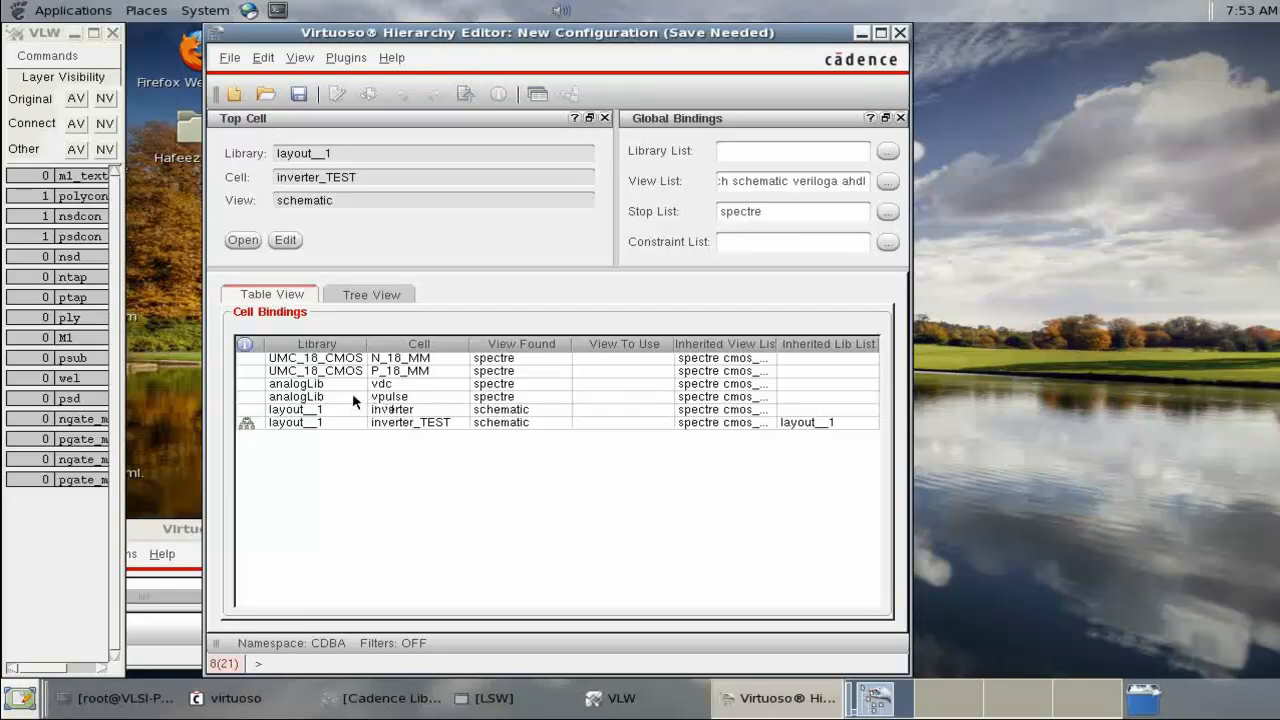
left_click(387, 296)
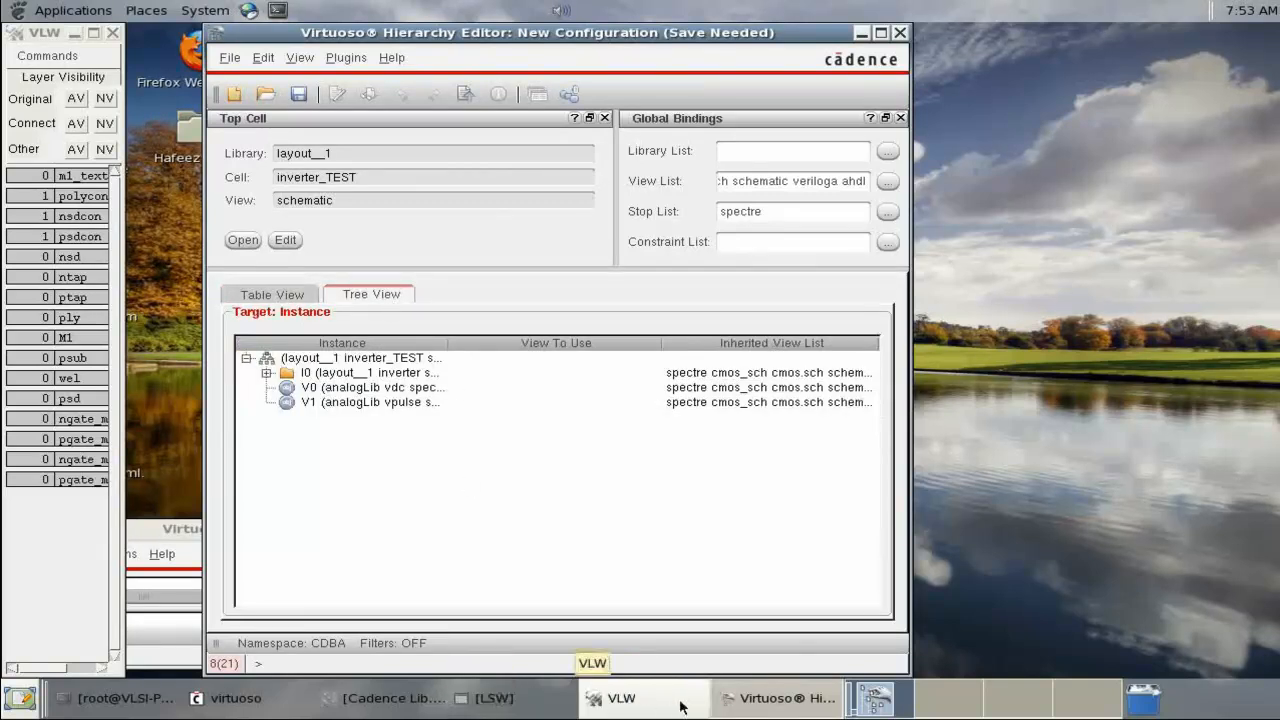
Open the inverter_TEST schematic from the Library Manager in a maximized window.
left_click(750, 698)
left_click(545, 698)
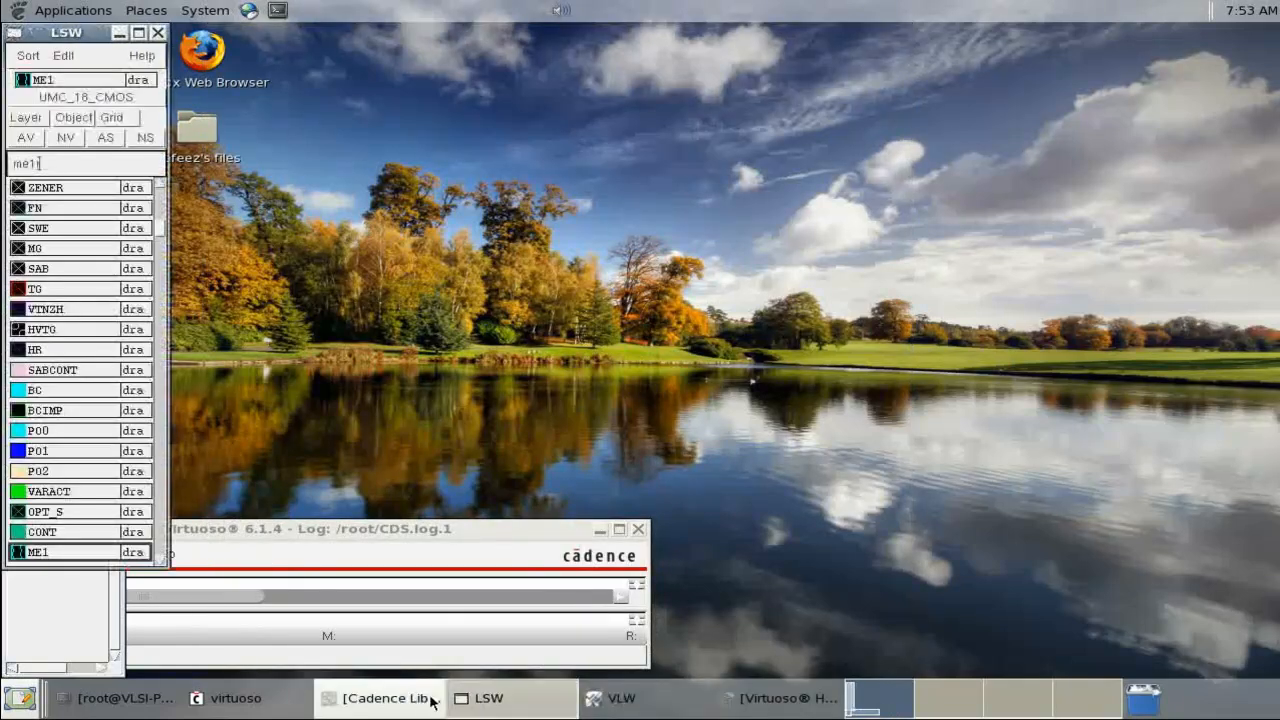
left_click(420, 698)
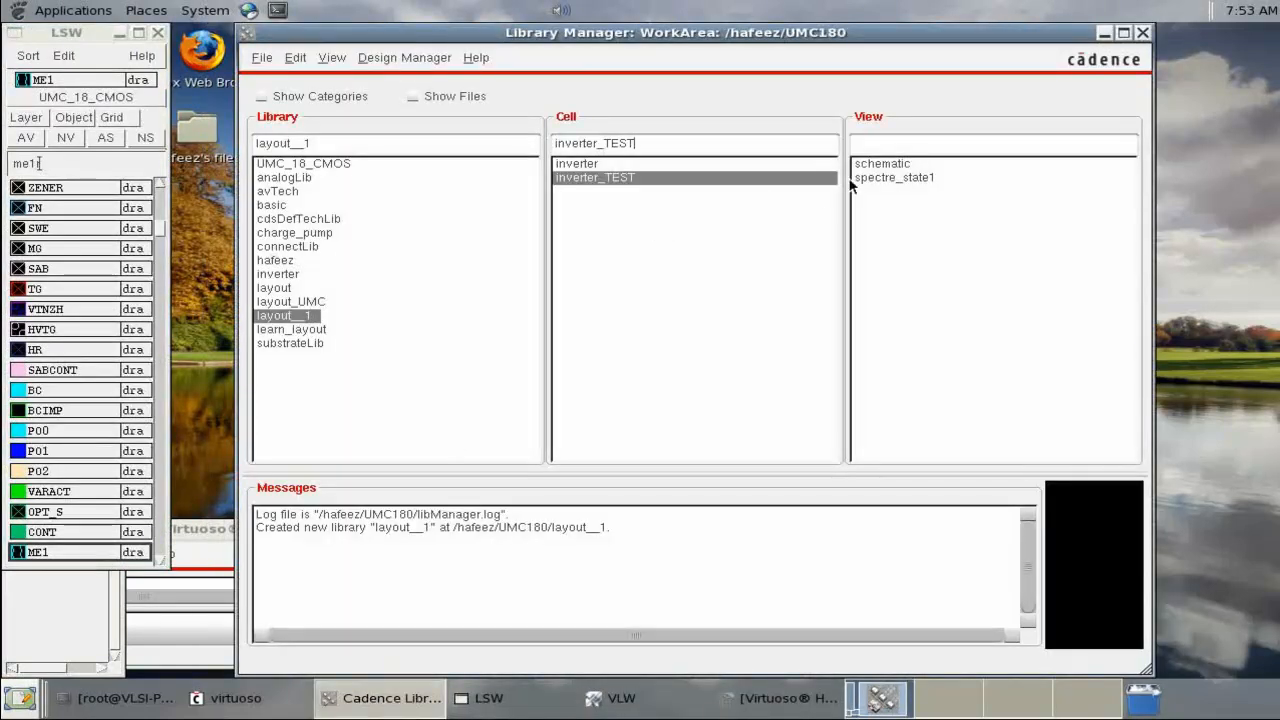
left_click(878, 168)
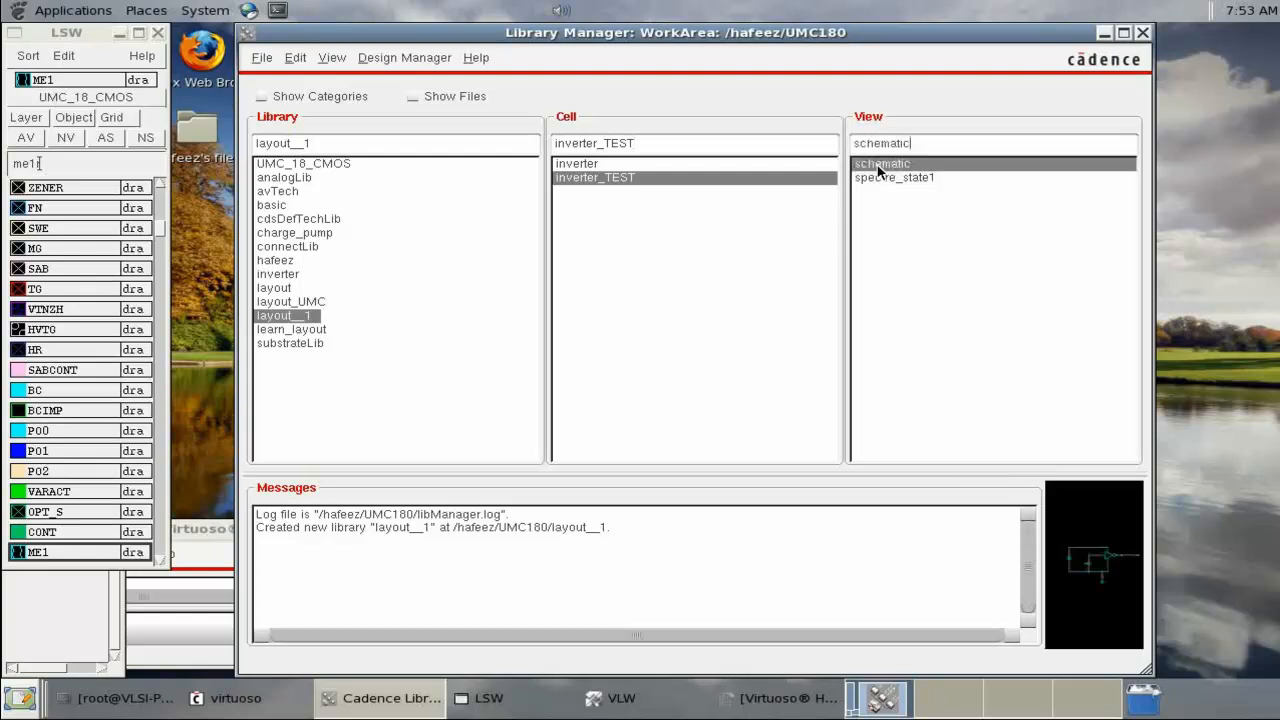
double_click(878, 168)
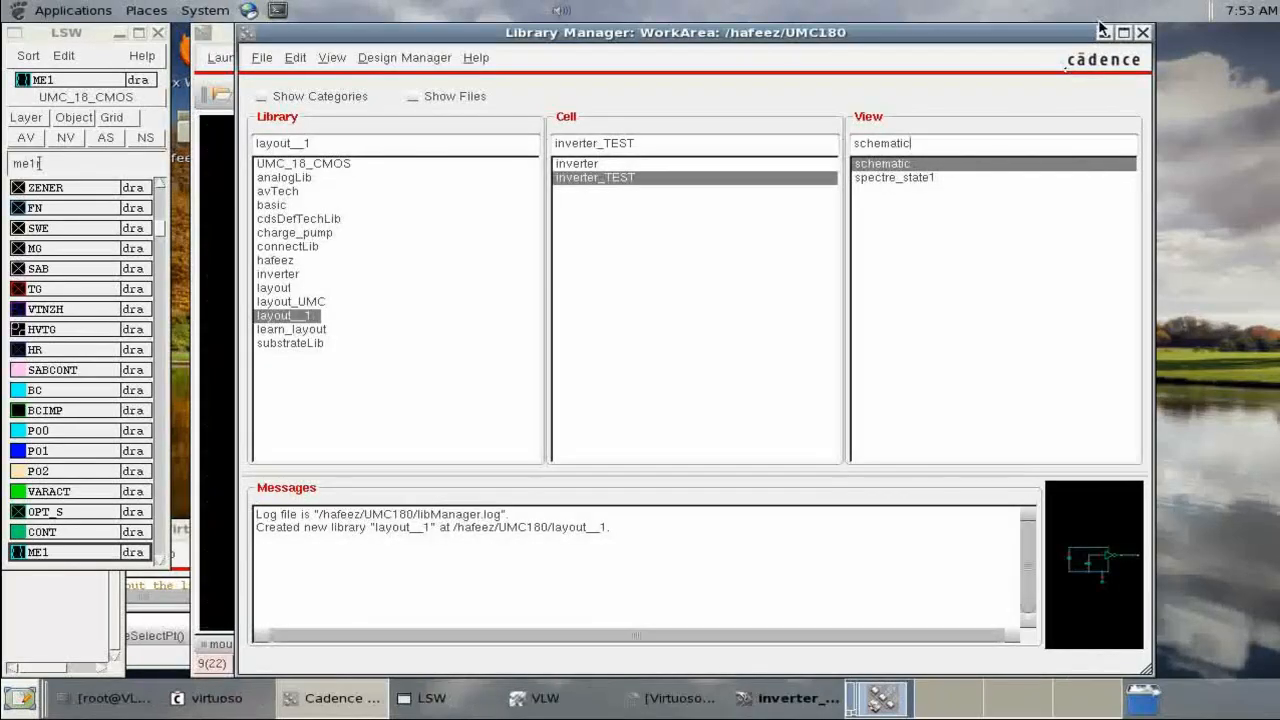
left_click(1104, 35)
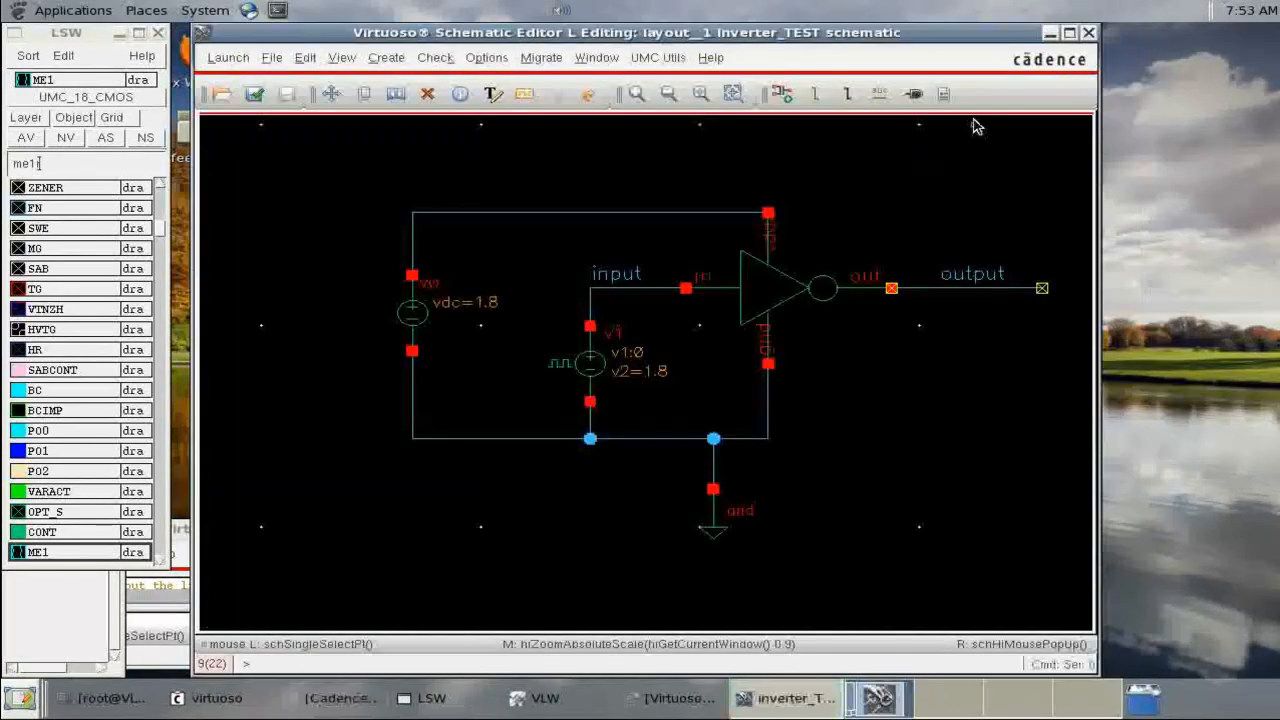
left_click(1070, 33)
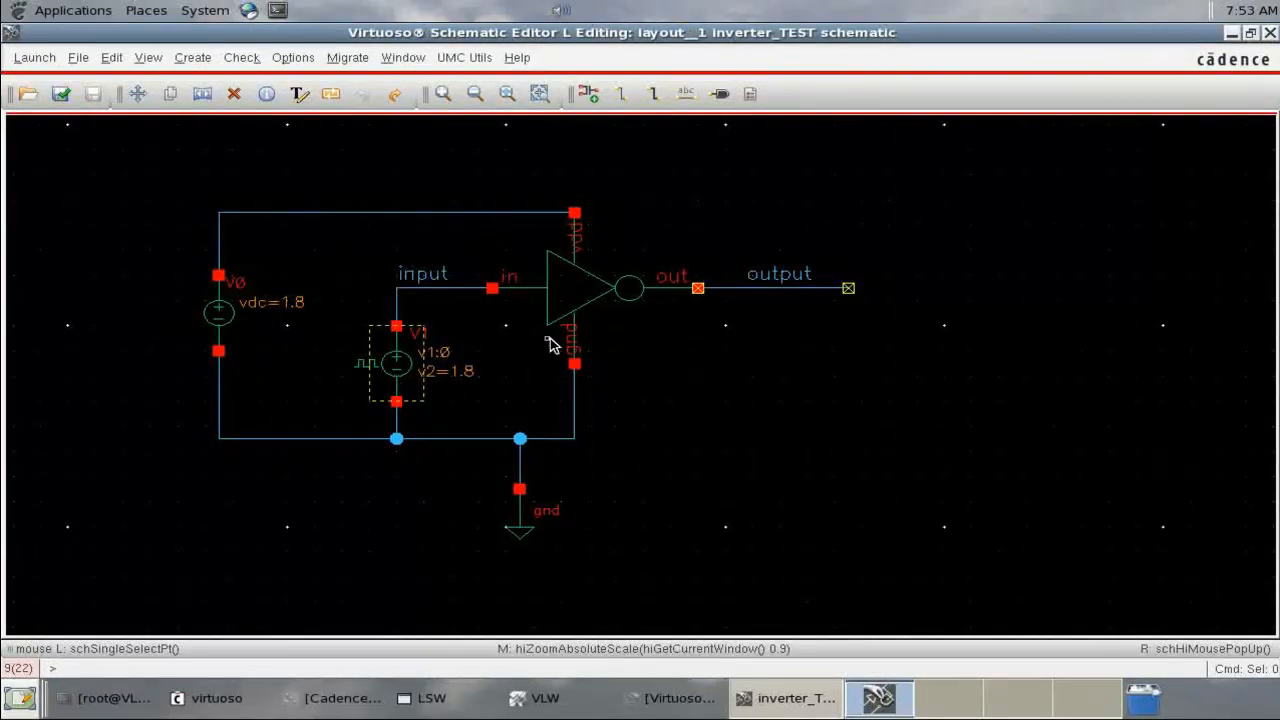
Return to the Hierarchy Editor, check instances V1, V0 and I0 against the schematic, and expand I0 to its transistors.
left_click(700, 698)
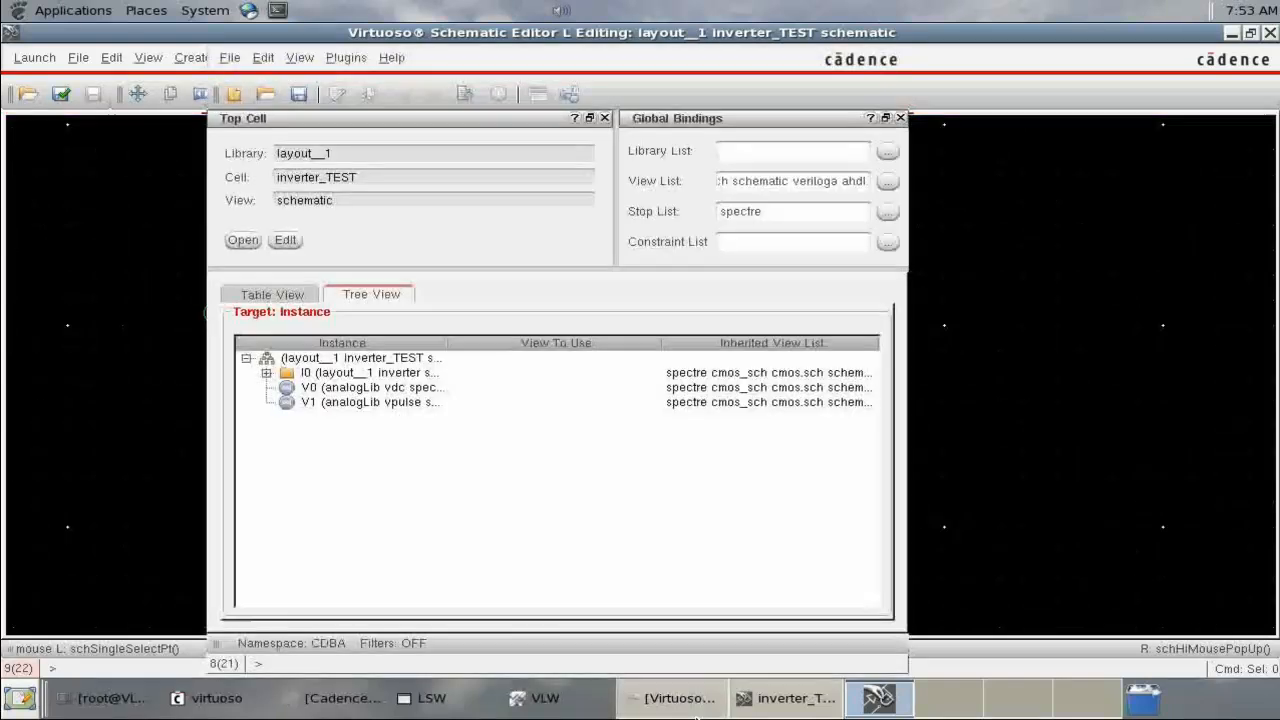
left_click_drag(495, 30, 554, 30)
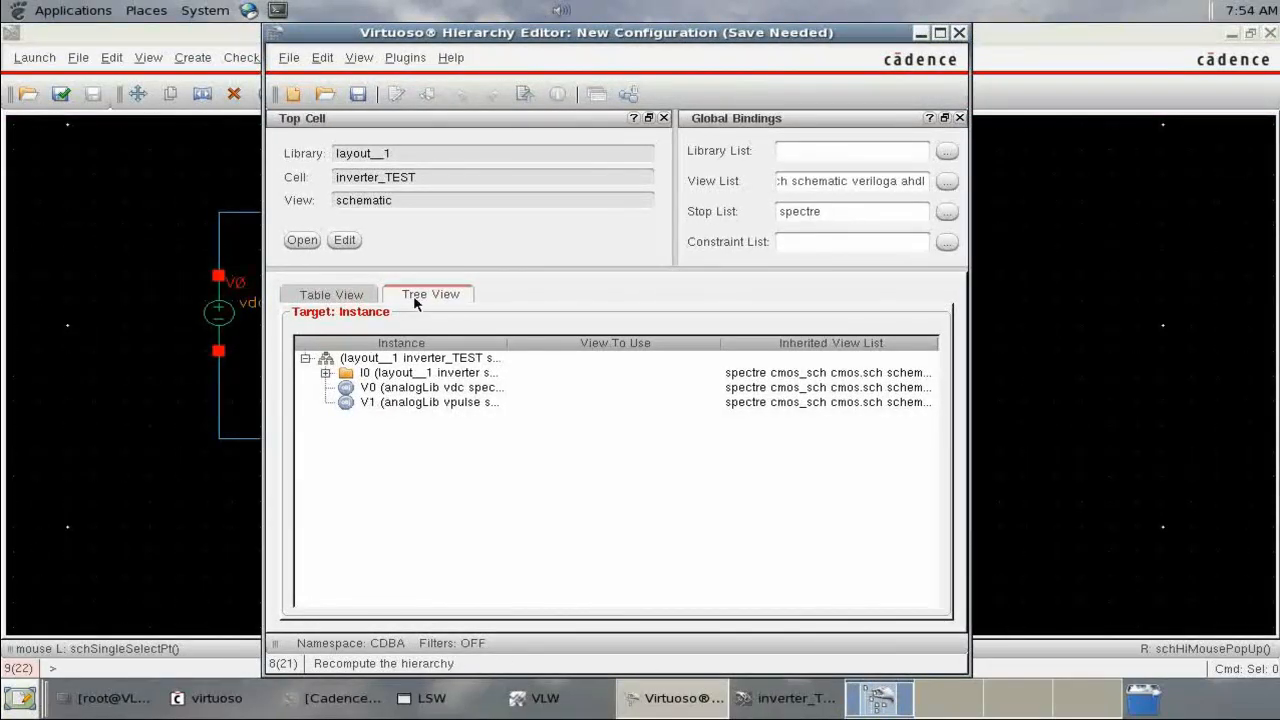
left_click(382, 405)
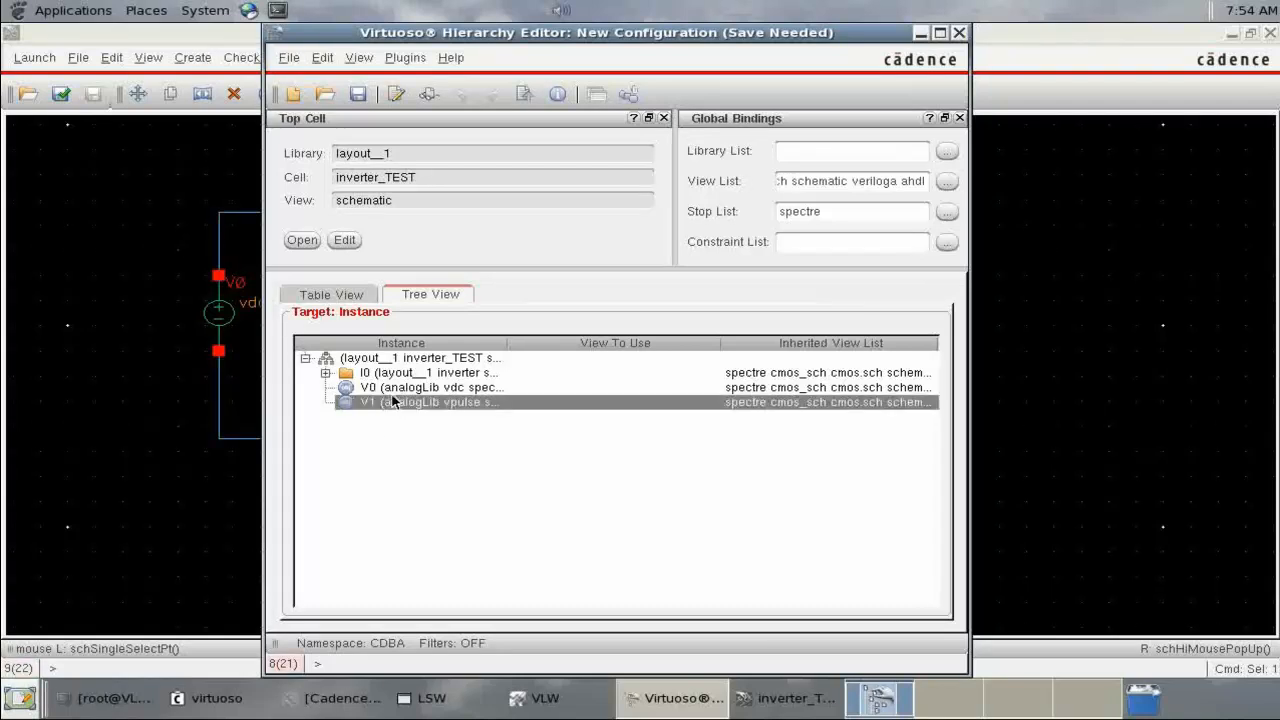
left_click(390, 389)
left_click(338, 374)
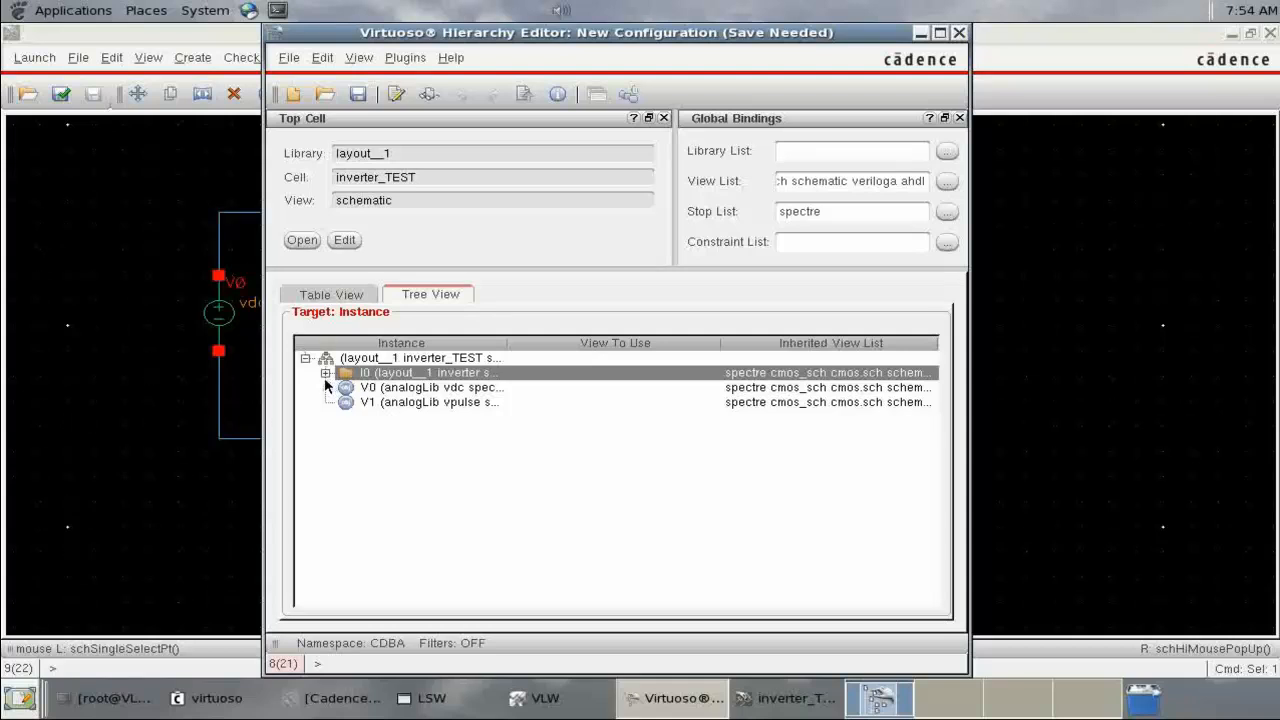
left_click(325, 373)
left_click(445, 401)
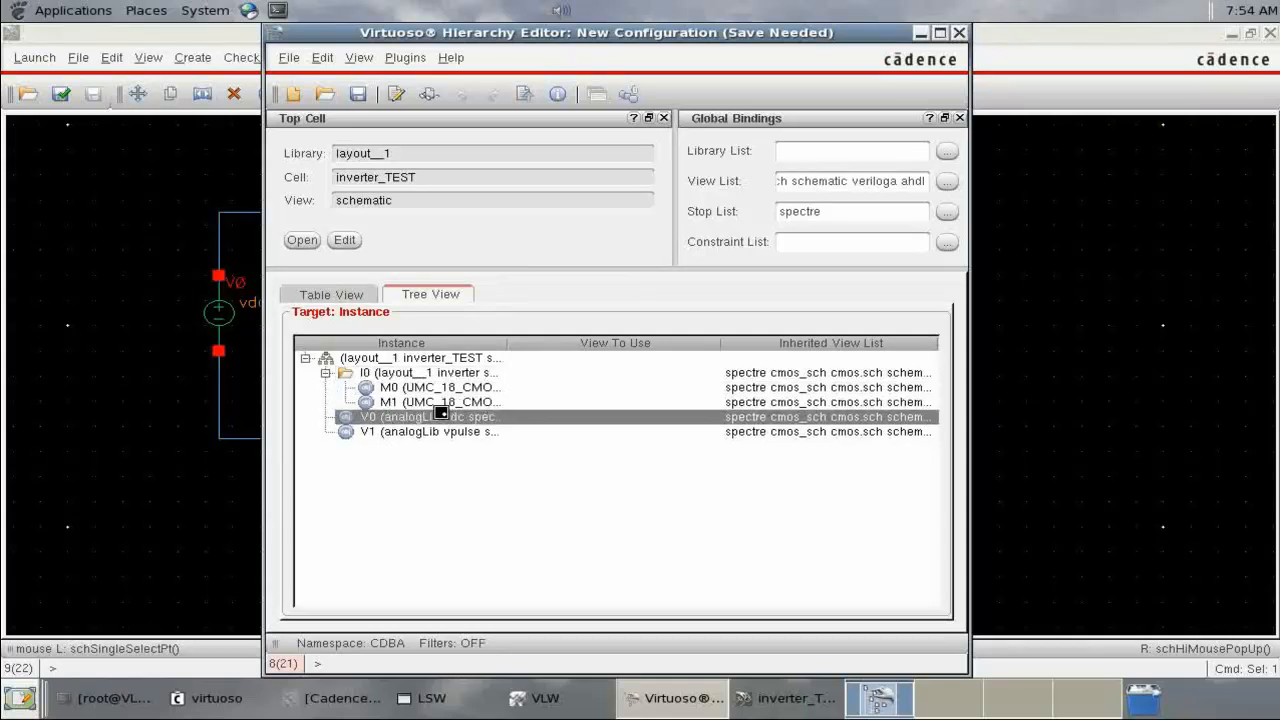
Return to the inverter_TEST schematic and descend into the inverter instance's schematic view in the current tab.
left_click(920, 34)
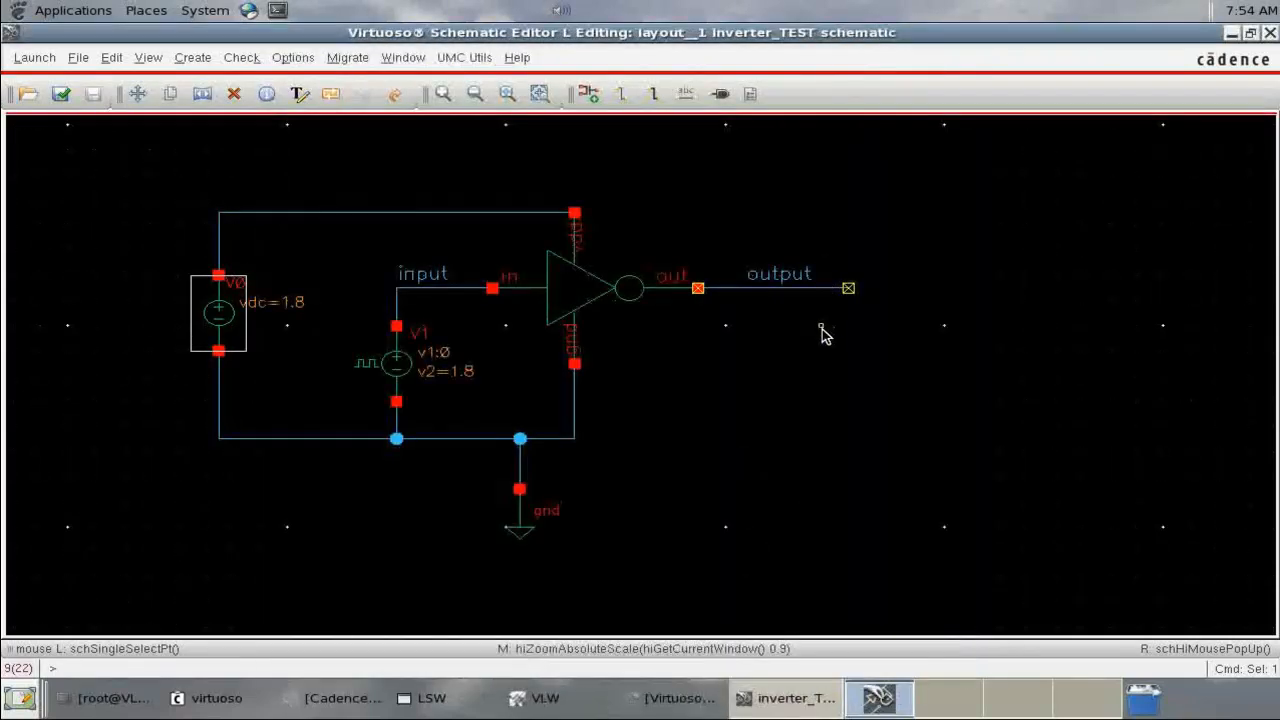
left_click(615, 307)
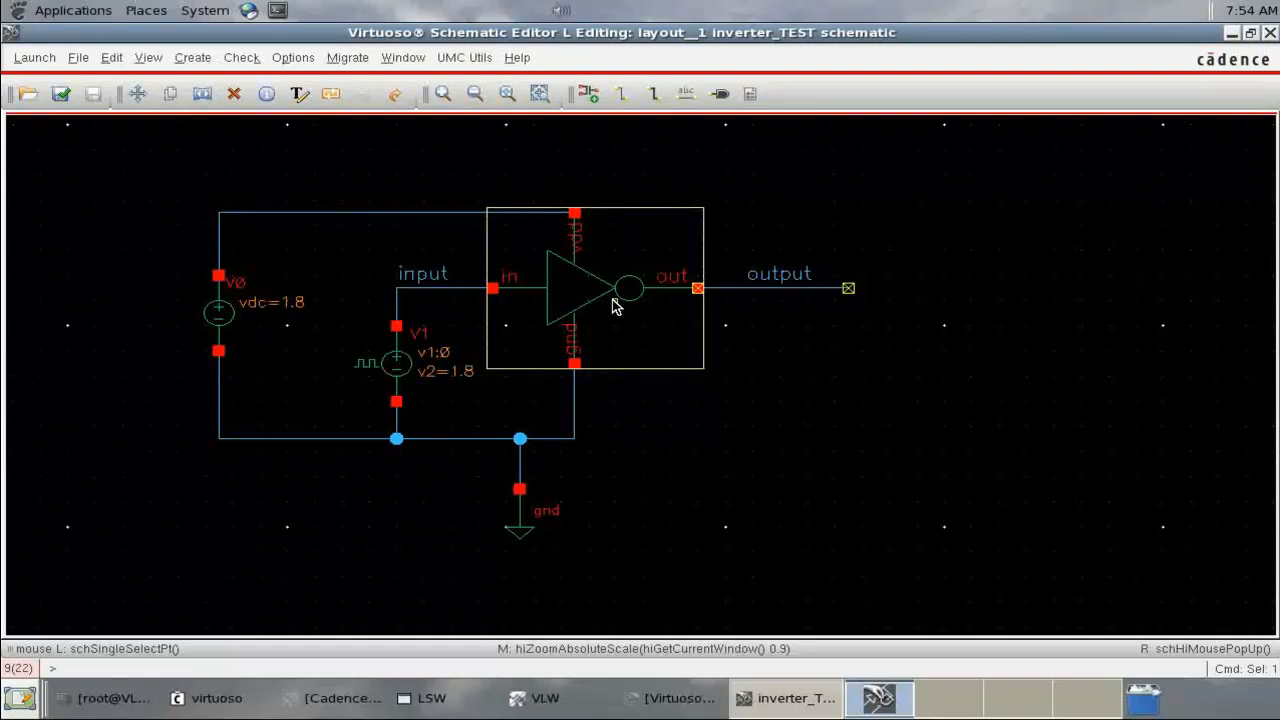
key("s")
left_click(116, 58)
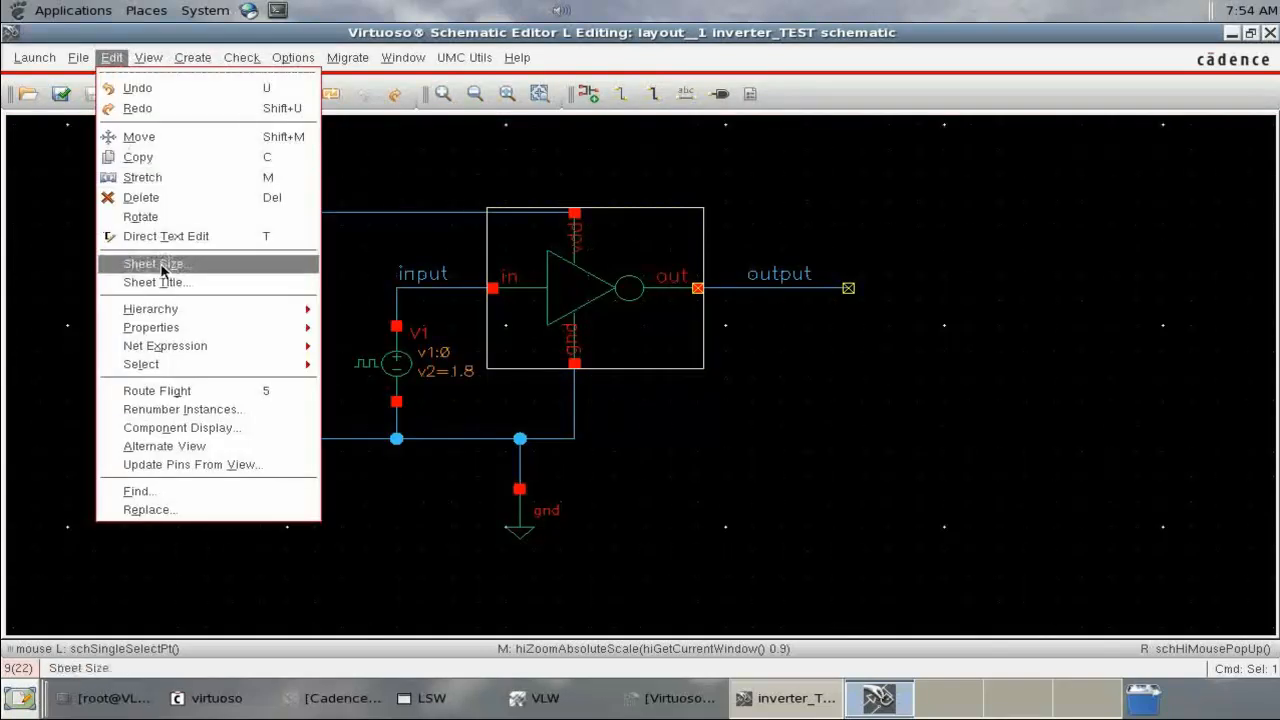
left_click(112, 58)
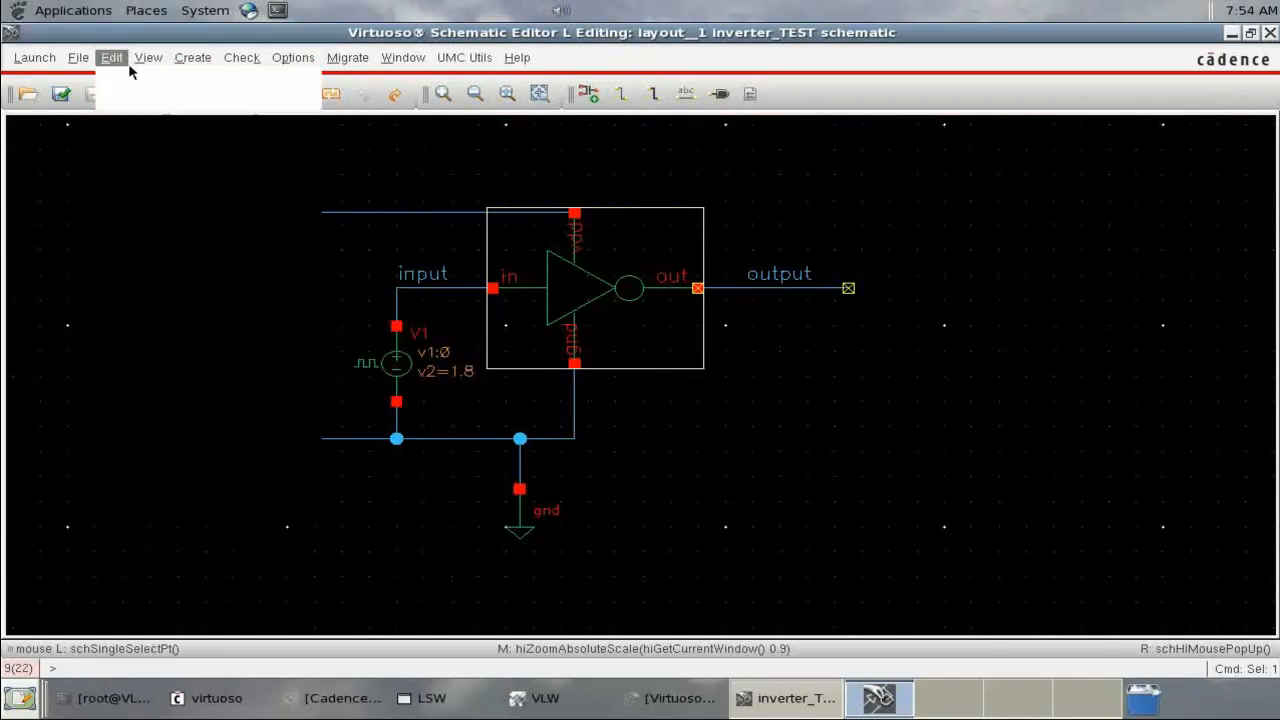
left_click(148, 58)
left_click(204, 60)
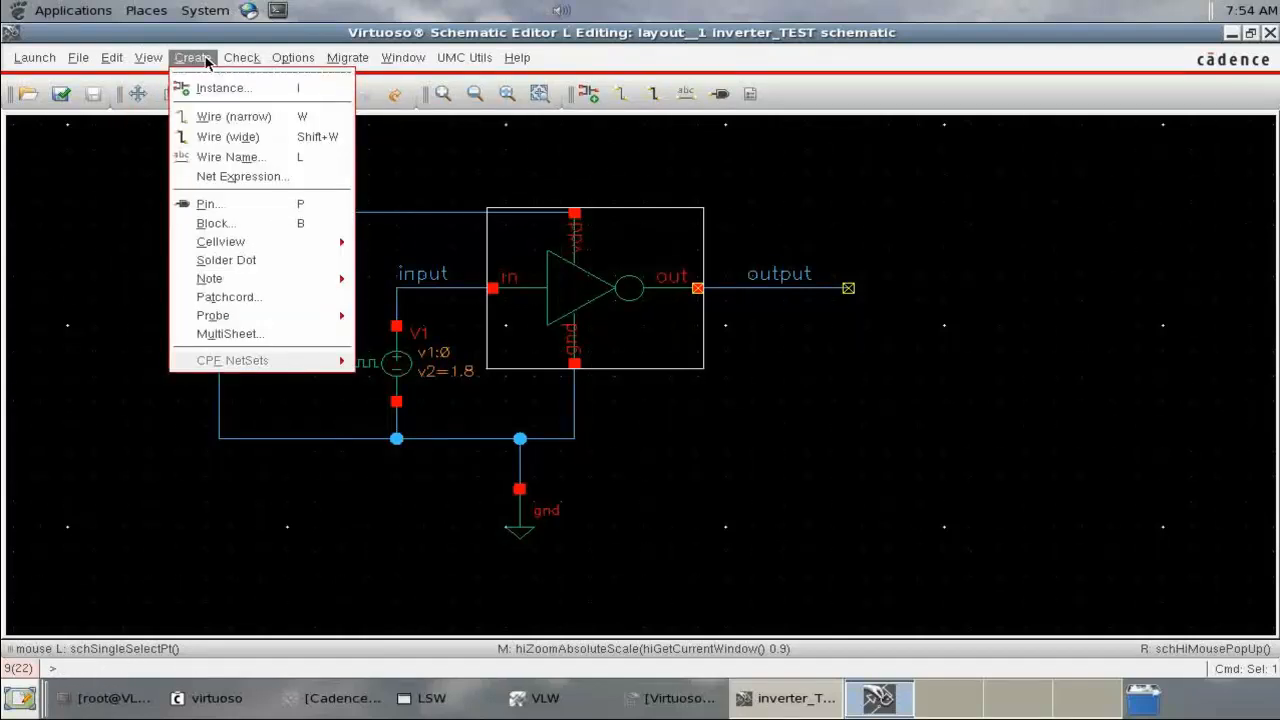
left_click(116, 58)
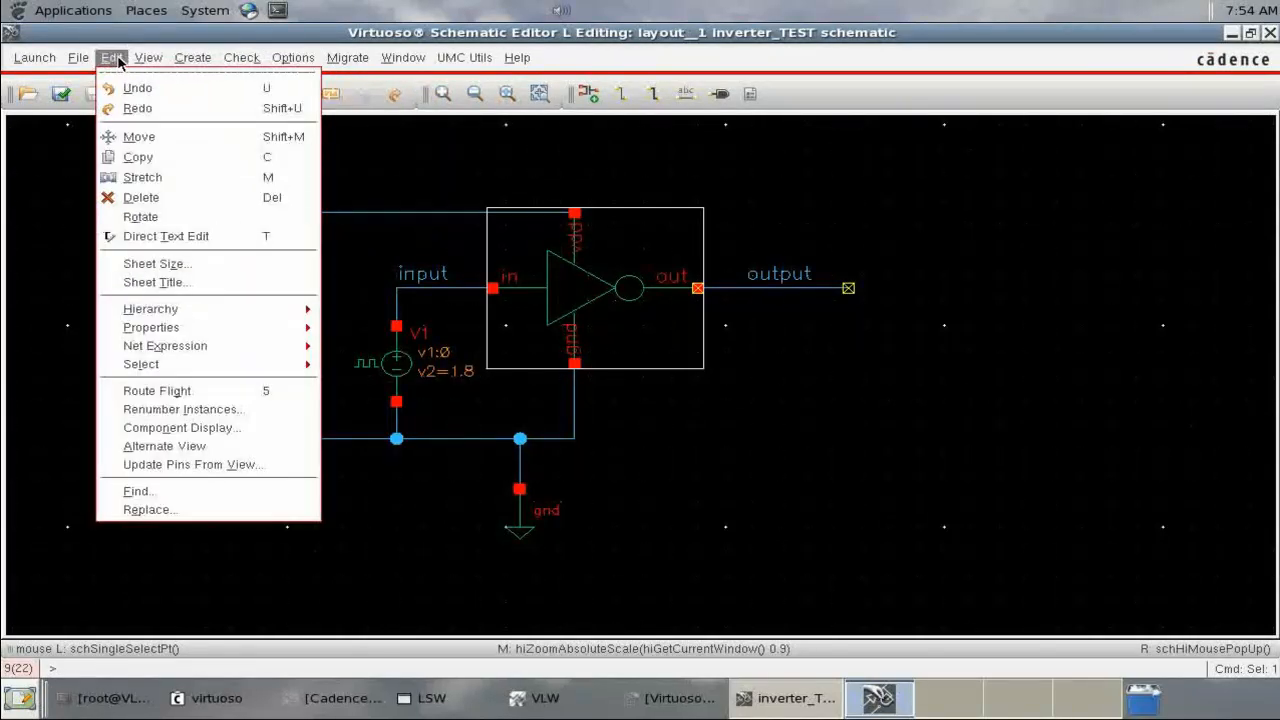
mouse_move(193, 312)
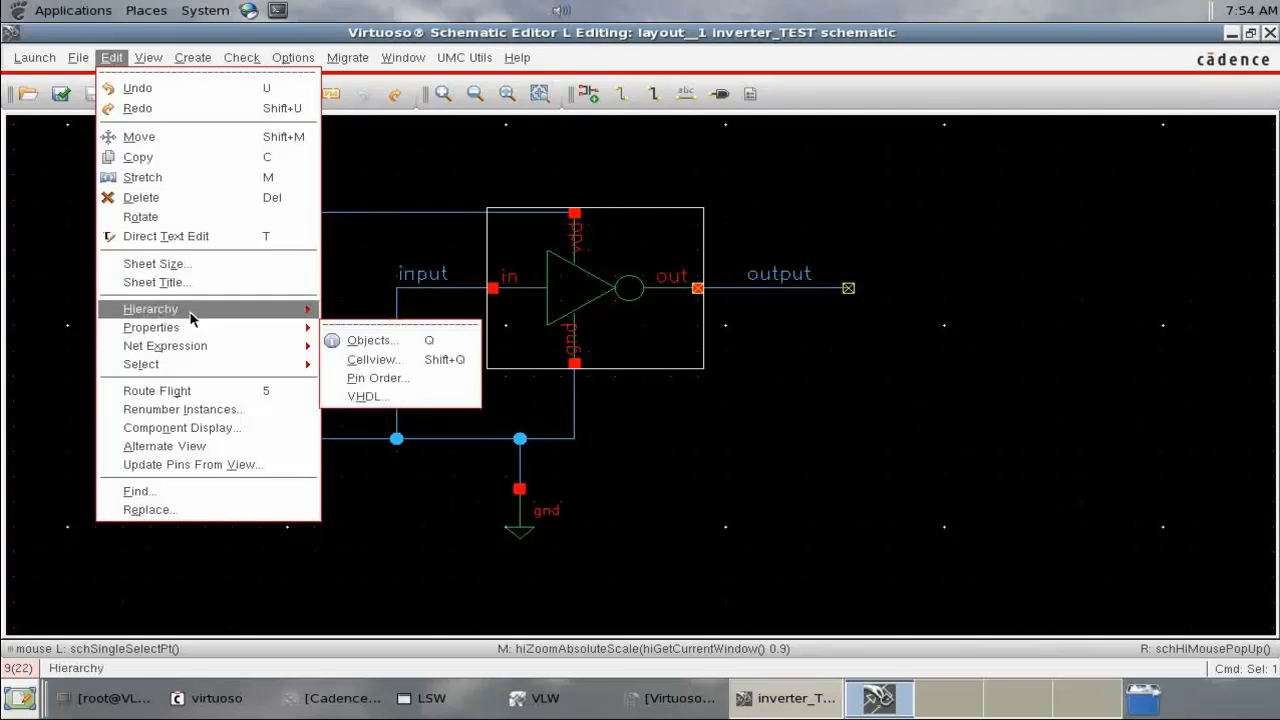
left_click(378, 321)
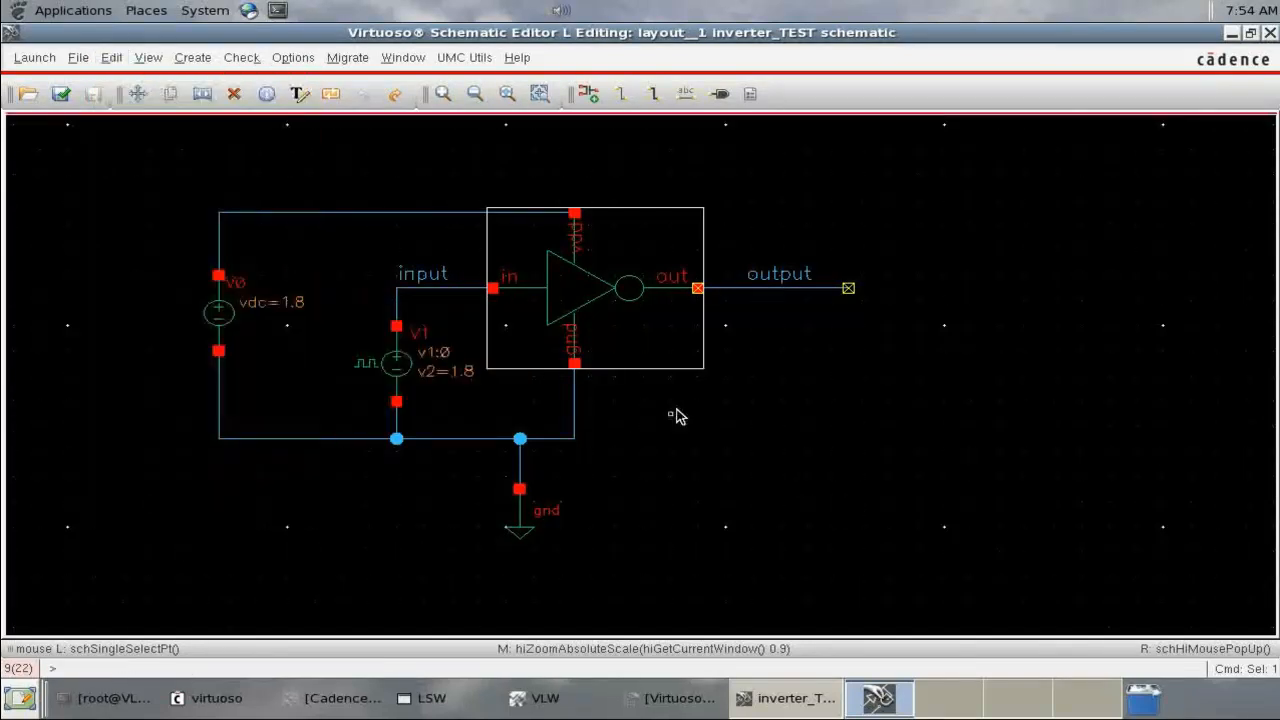
left_click(598, 298)
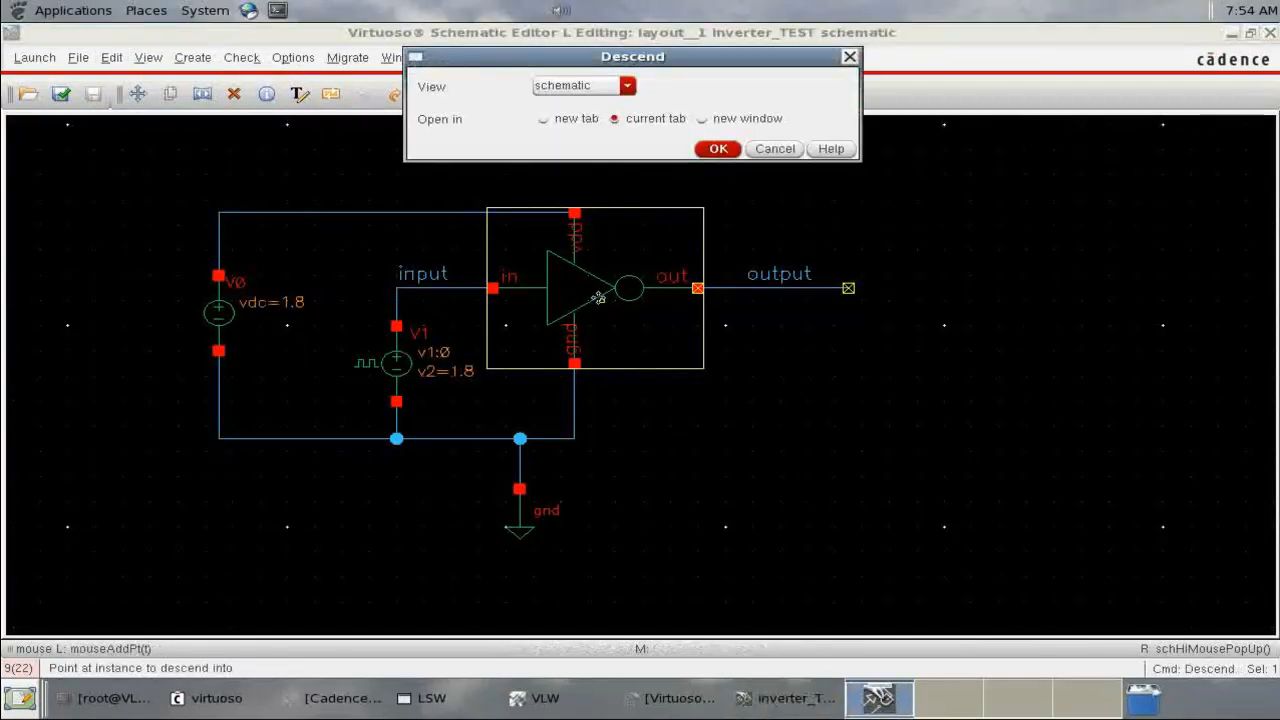
left_click(735, 150)
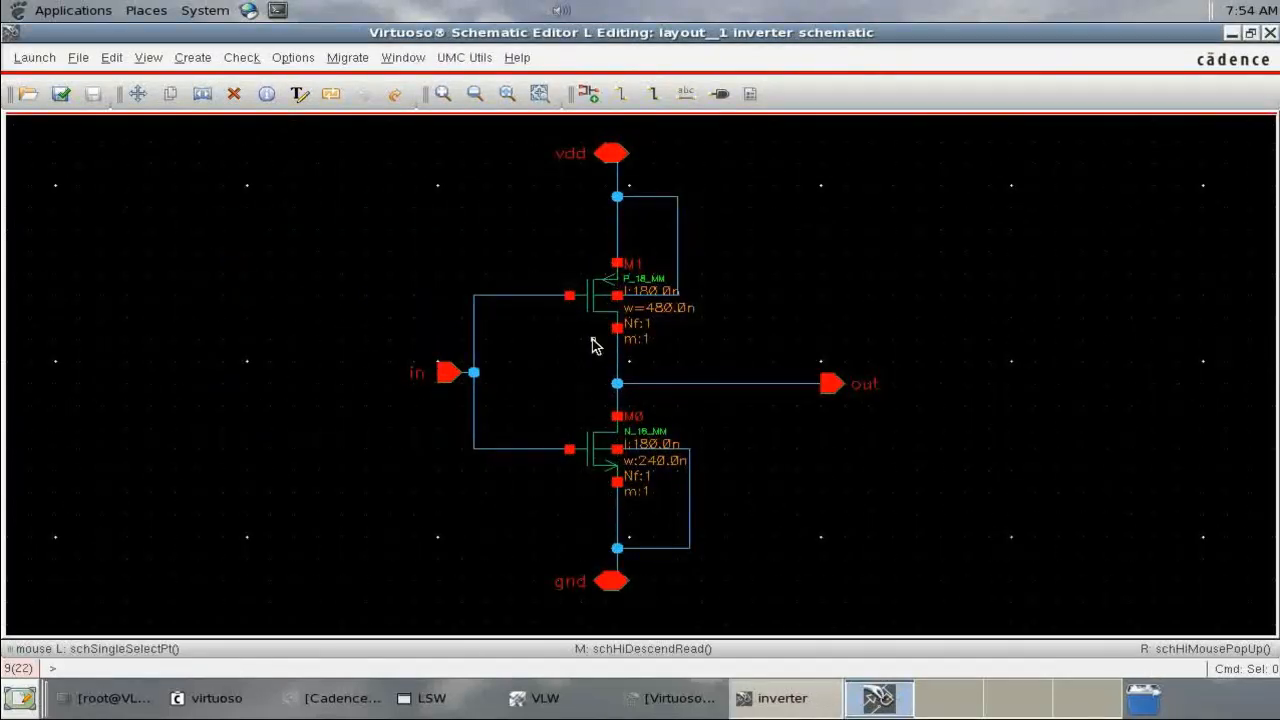
Switch back to the Hierarchy Editor and check transistors M0 and M1 under I0.
left_click(663, 700)
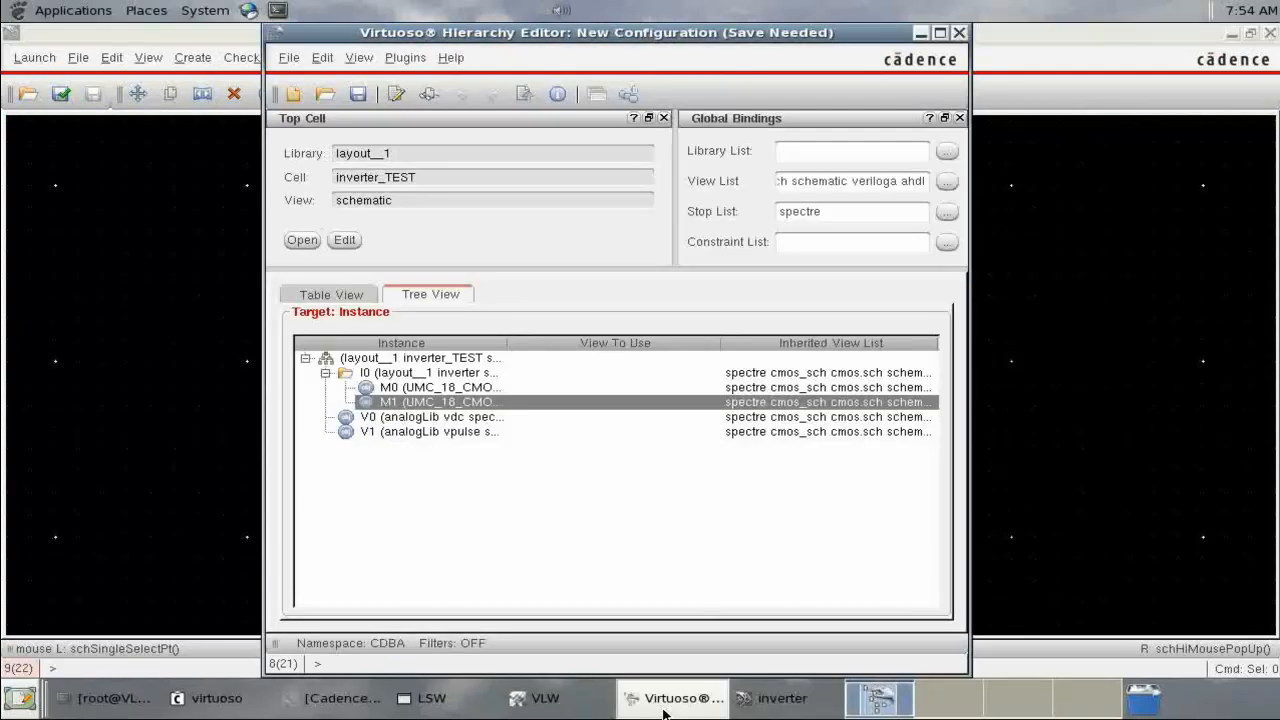
left_click(436, 389)
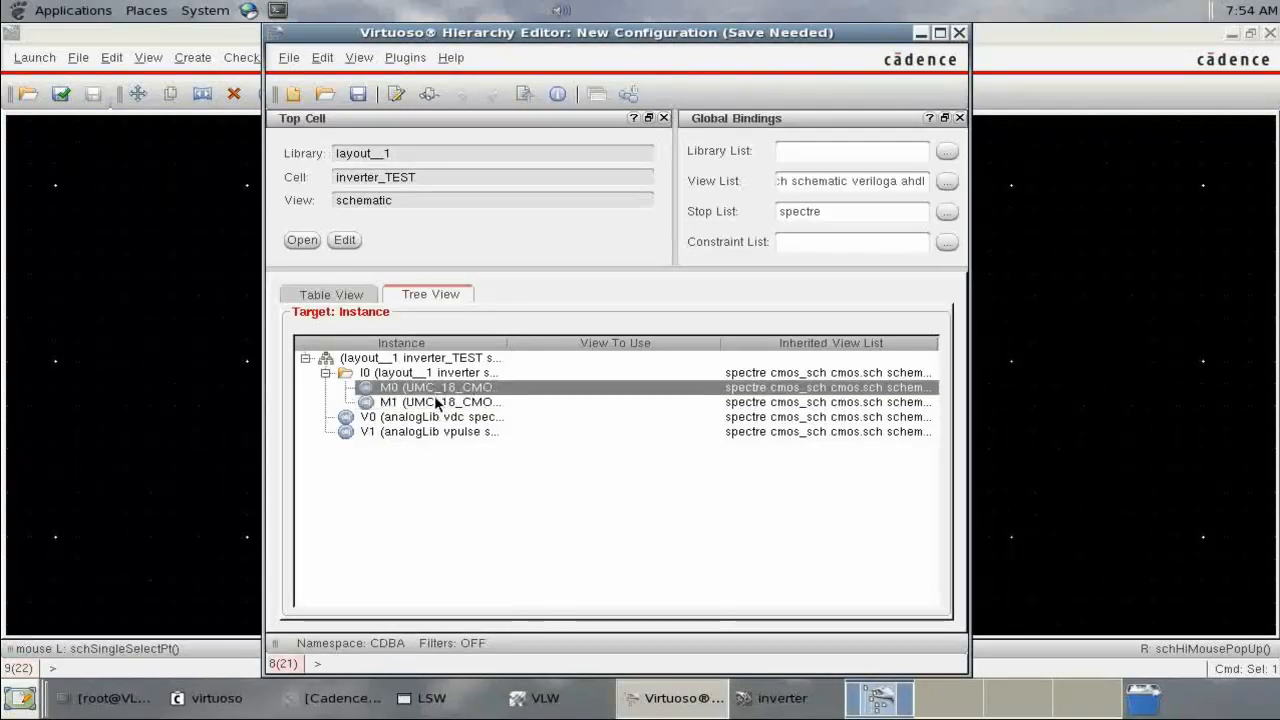
left_click(437, 402)
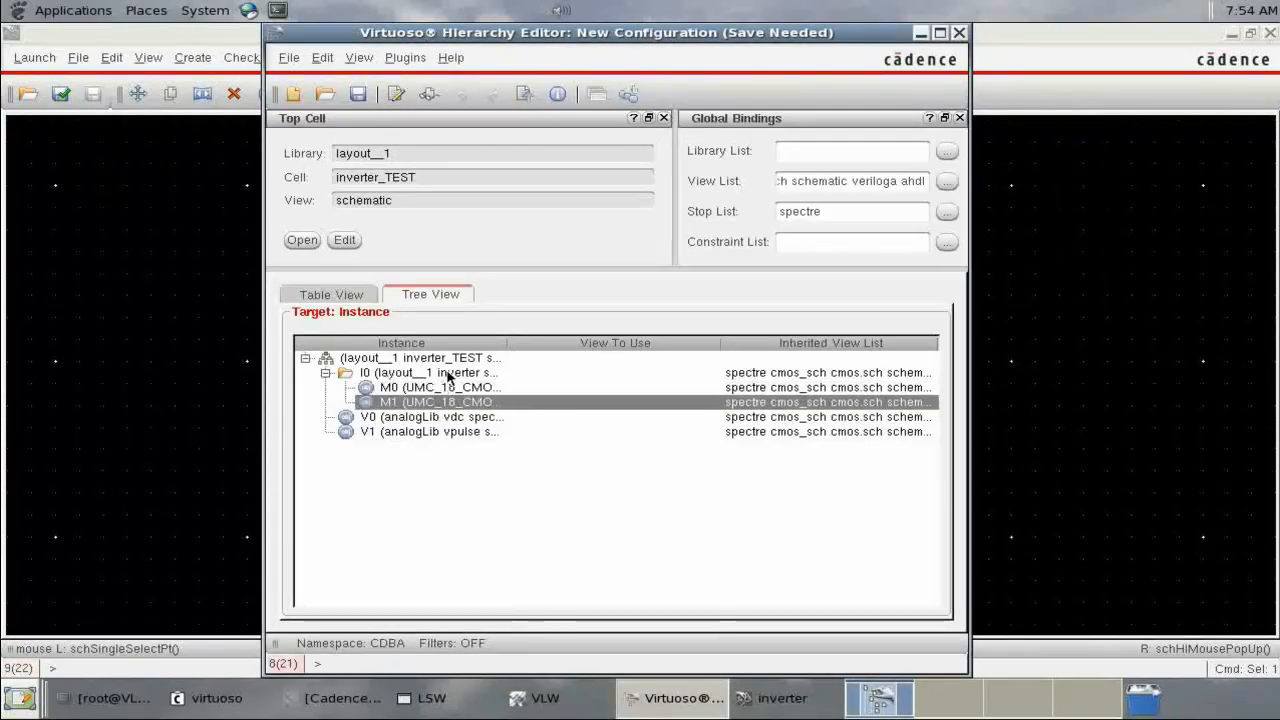
Set the instance view of I0 to av_extracted.
left_click(447, 373)
right_click(447, 373)
mouse_move(530, 387)
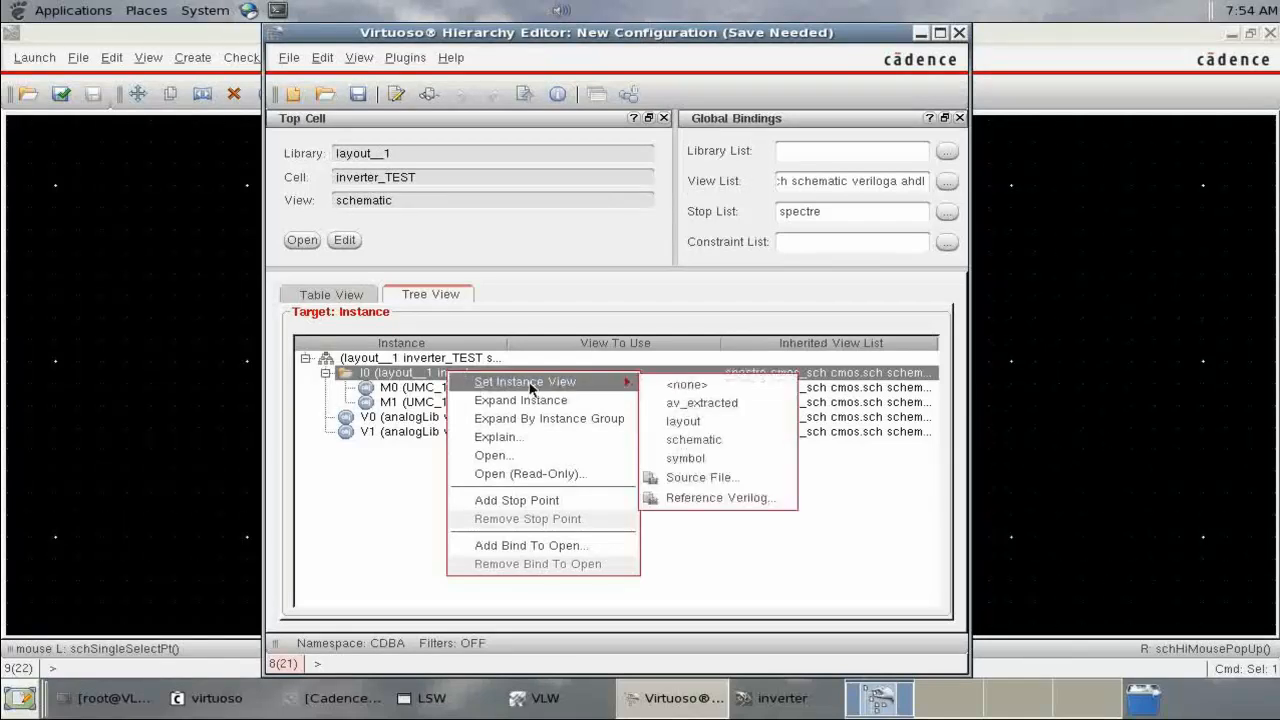
left_click(698, 405)
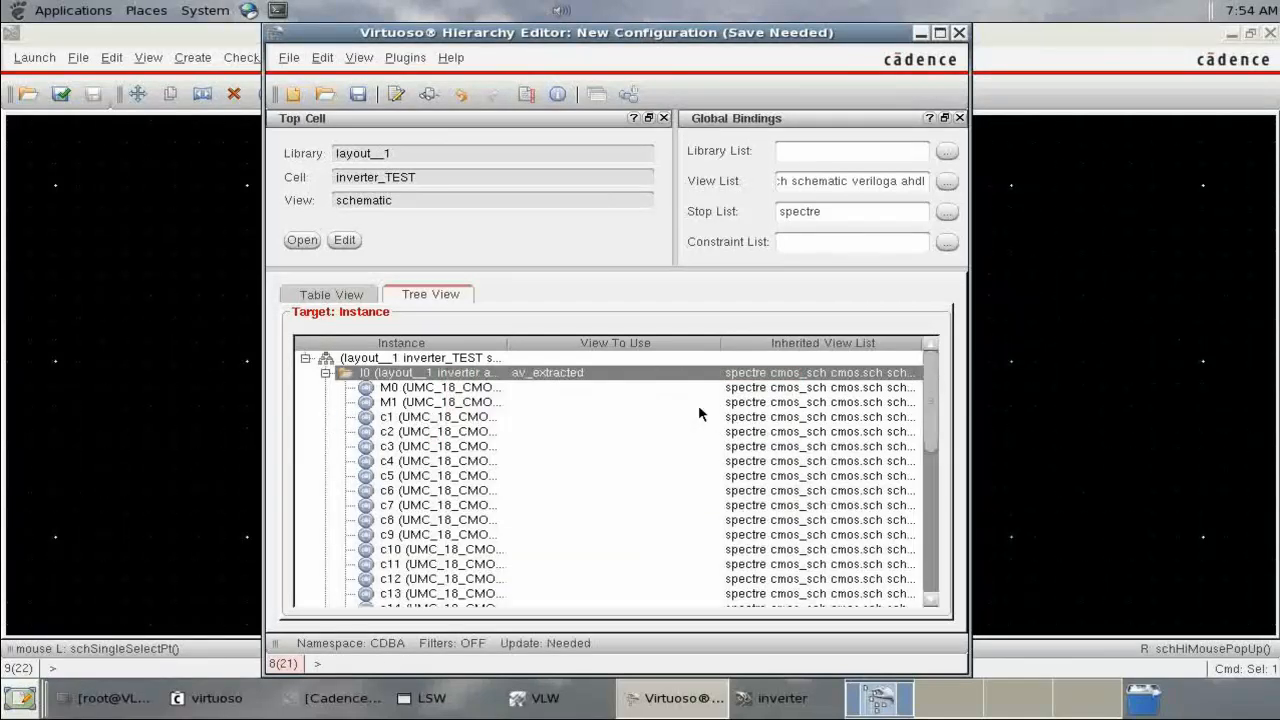
Collapse I0 and check the top-level instances V0, V1 and I0 in the tree.
left_click(325, 373)
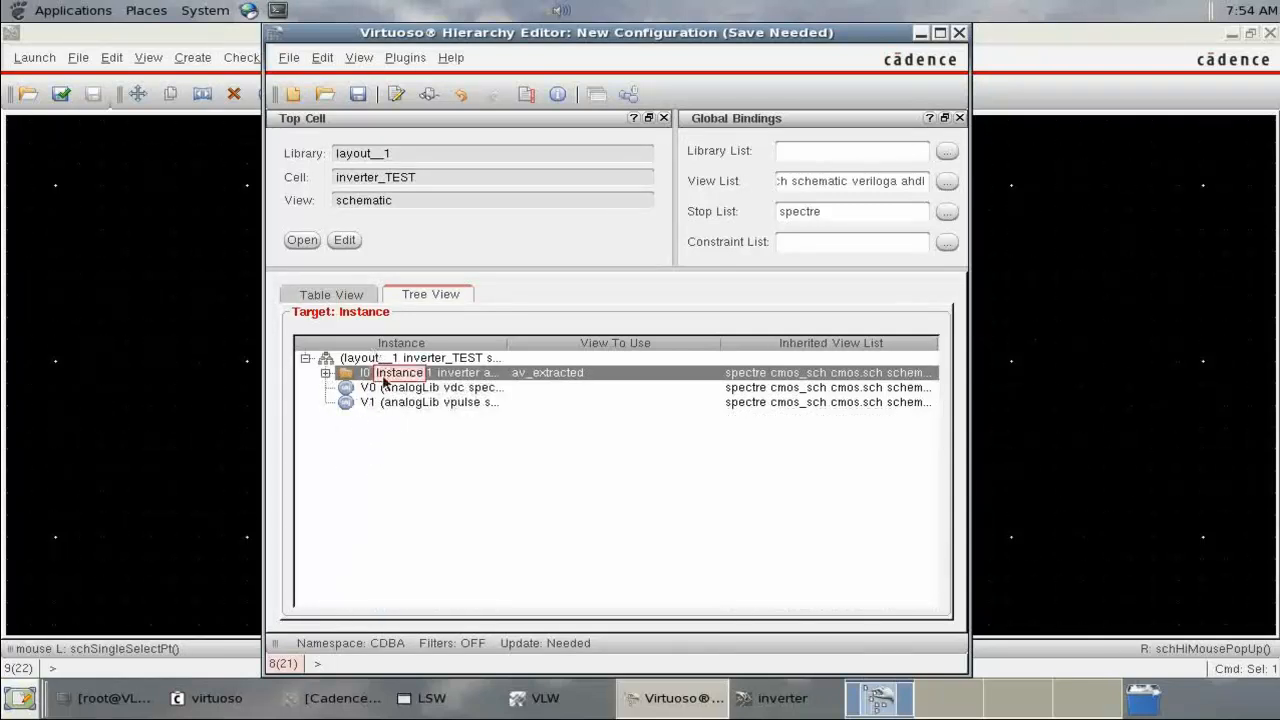
left_click(371, 398)
left_click(373, 388)
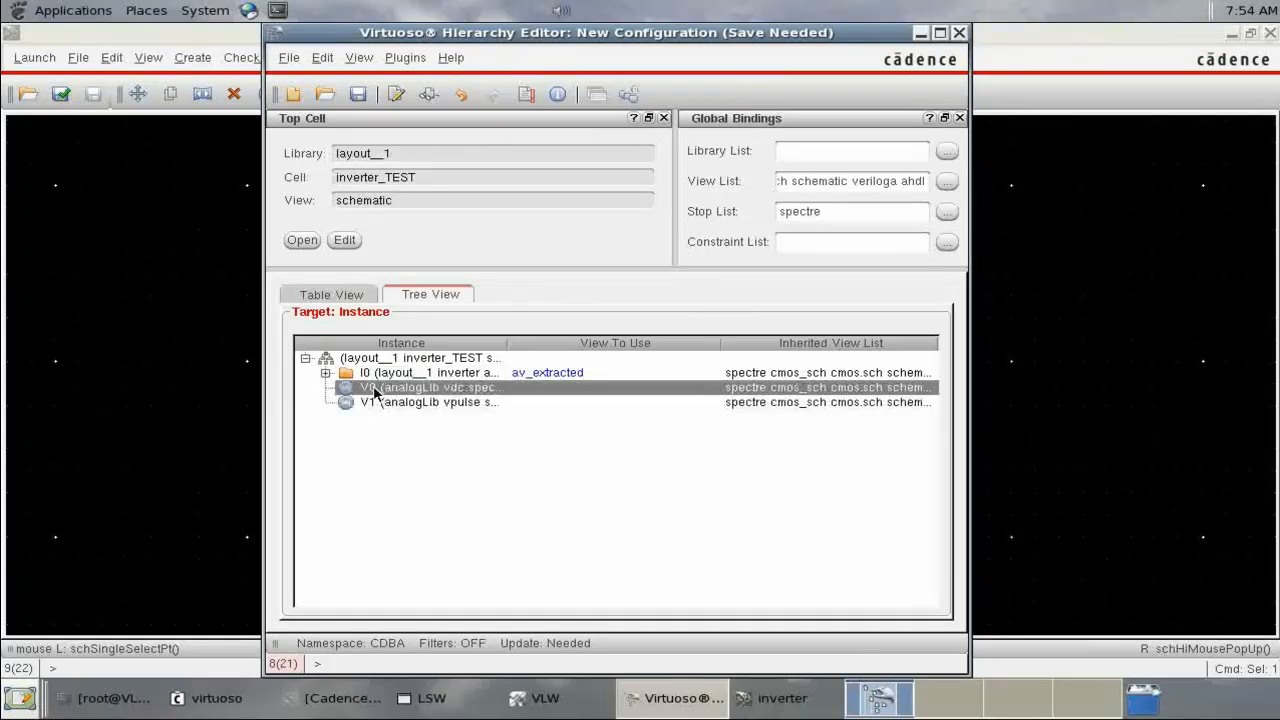
left_click(369, 403)
left_click(340, 389)
left_click(346, 374)
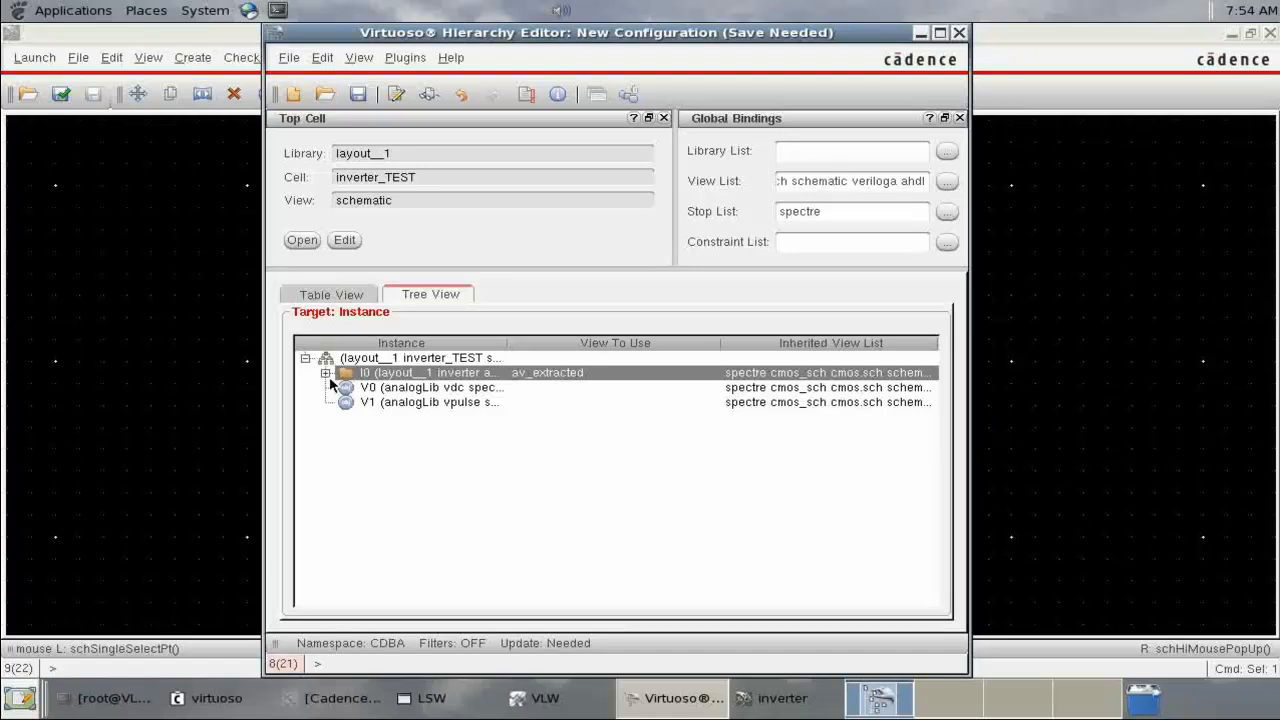
Expand I0 and examine the transistors, parasitic capacitors and resistors listed for its extracted view.
left_click(325, 373)
scroll(476, 468, "down", 5)
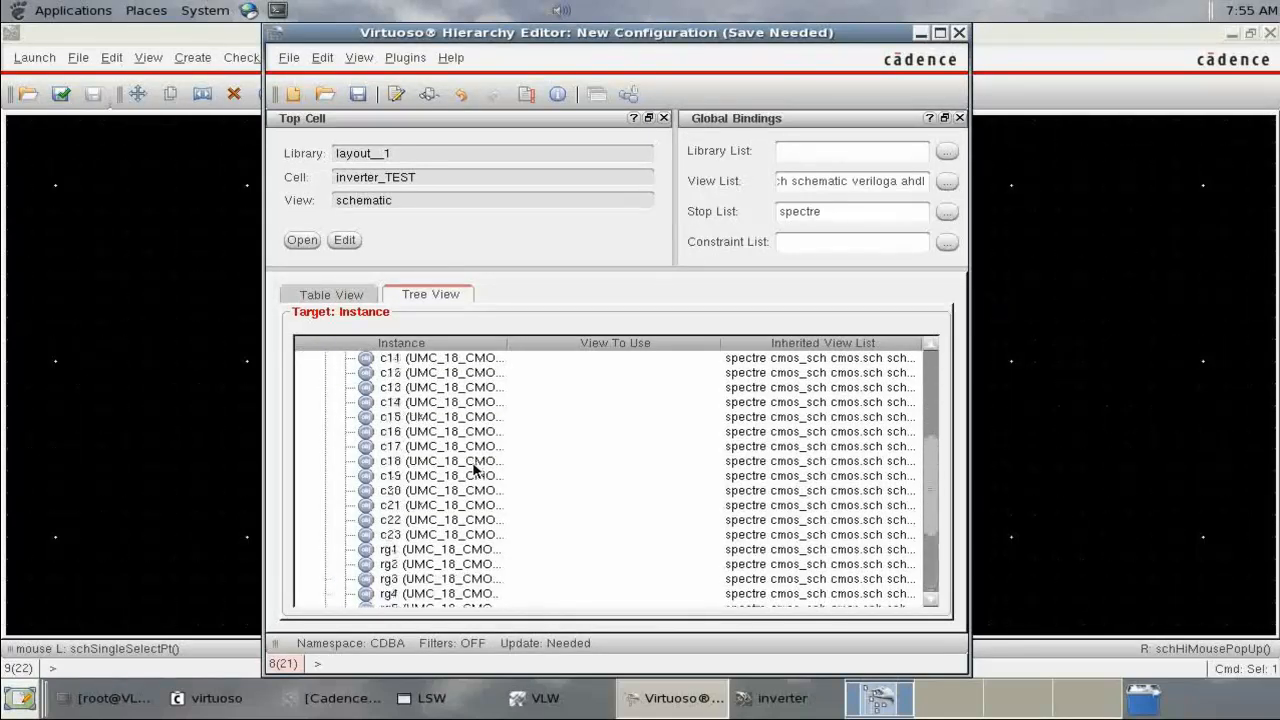
scroll(476, 468, "up", 5)
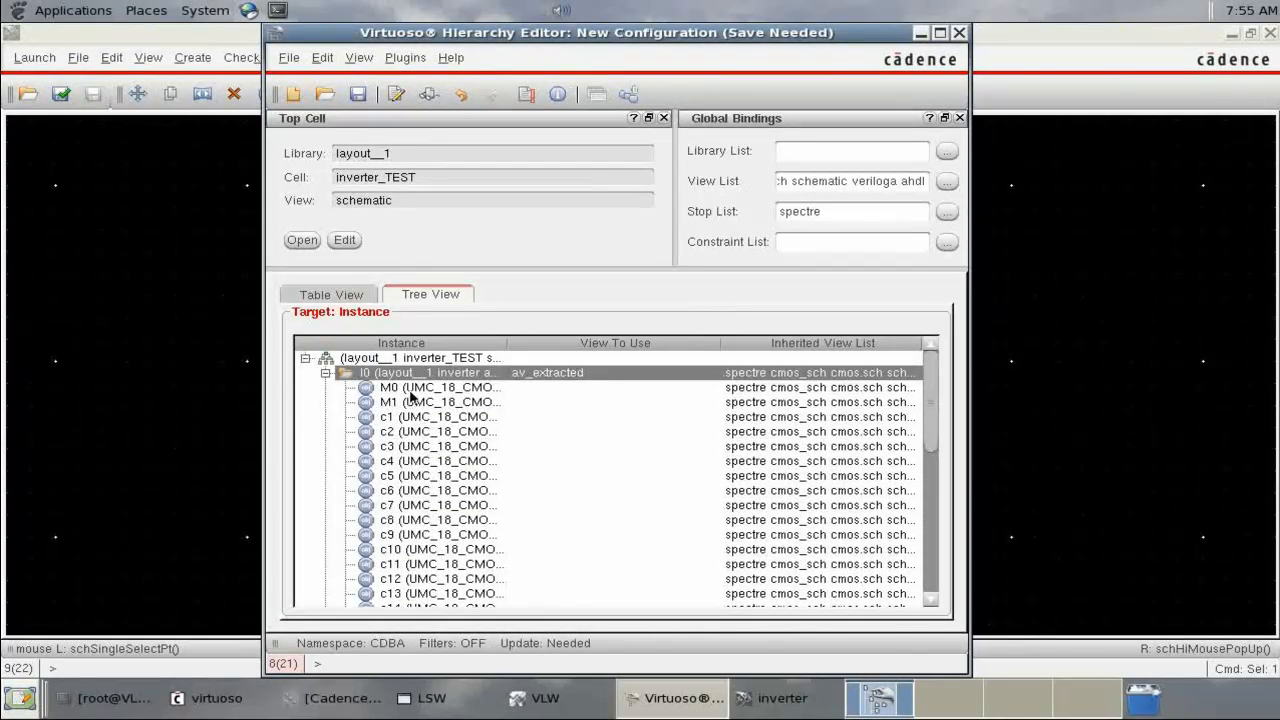
scroll(414, 410, "down", 3)
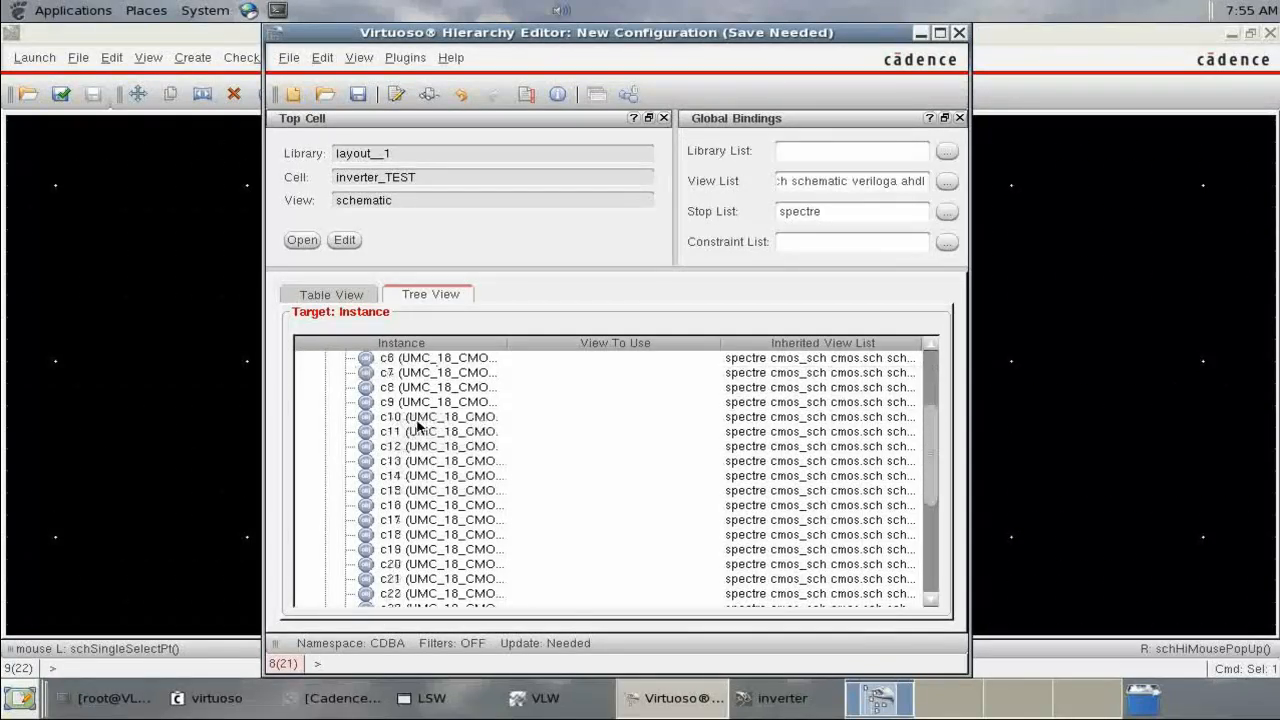
scroll(418, 425, "down", 4)
left_click(408, 446)
scroll(405, 455, "down", 1)
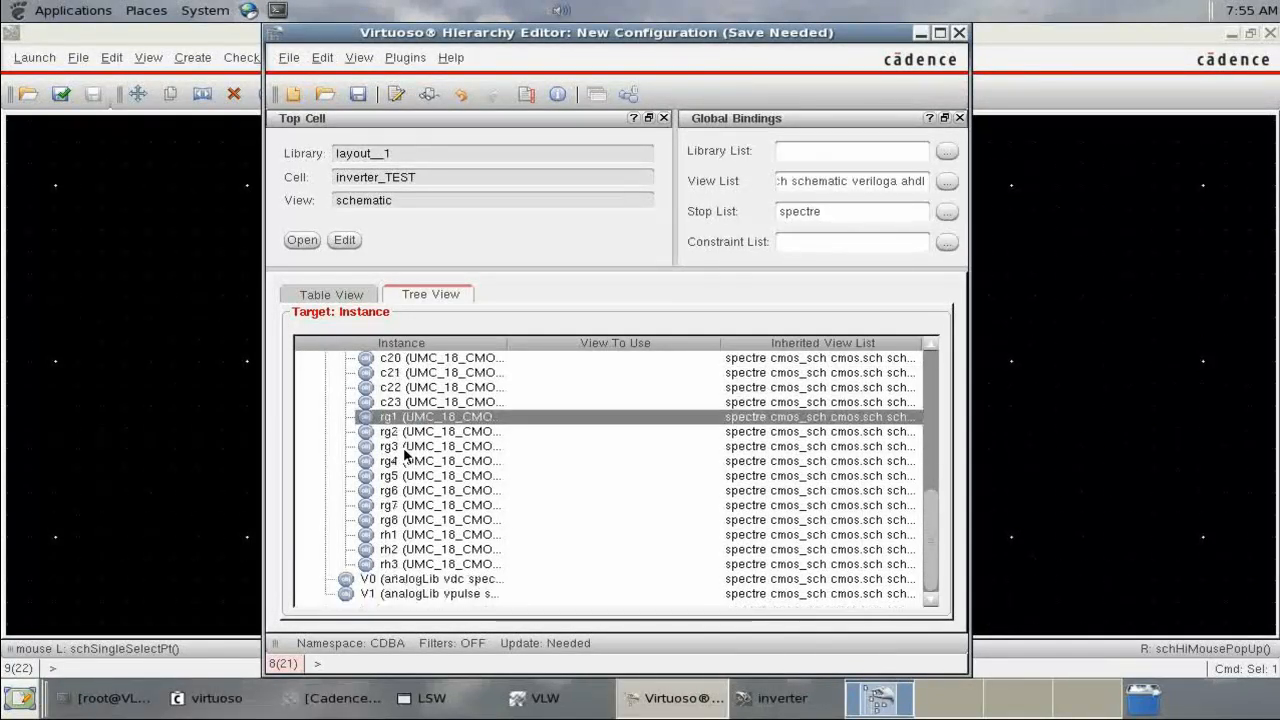
left_click(420, 564)
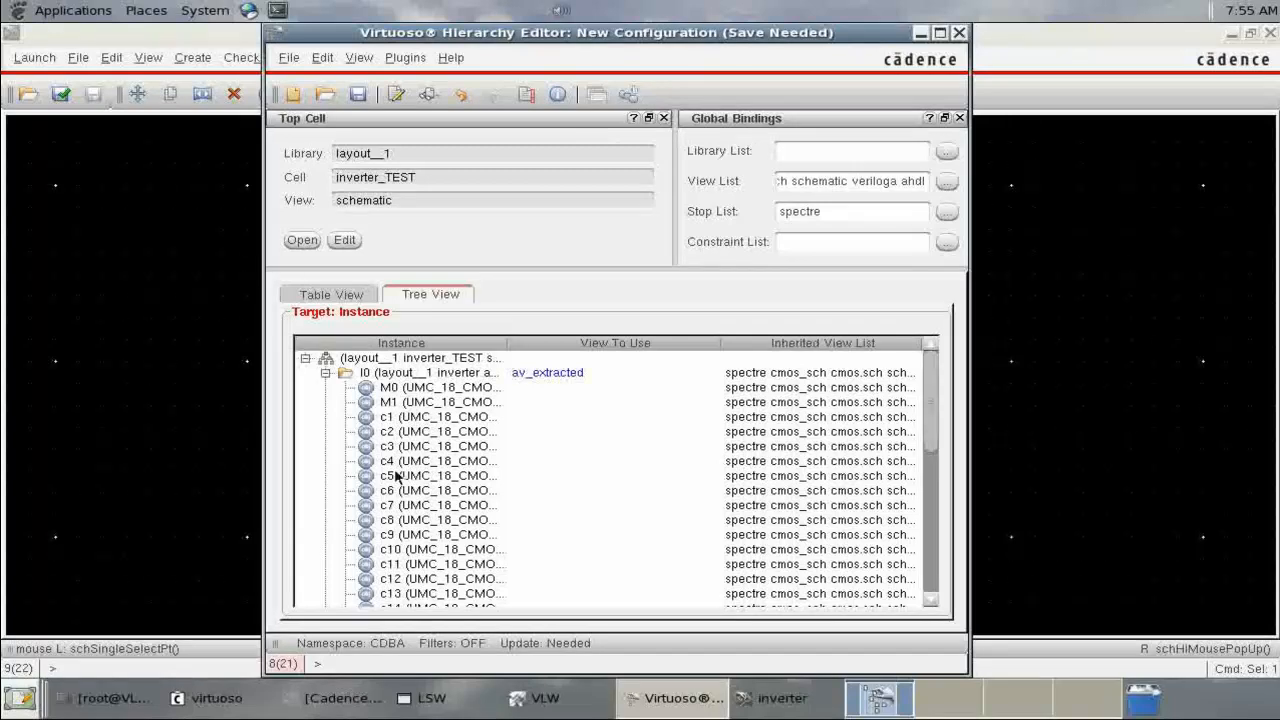
Set the instance view of I0 to schematic and expand it to its transistors.
left_click(325, 372)
left_click(453, 373)
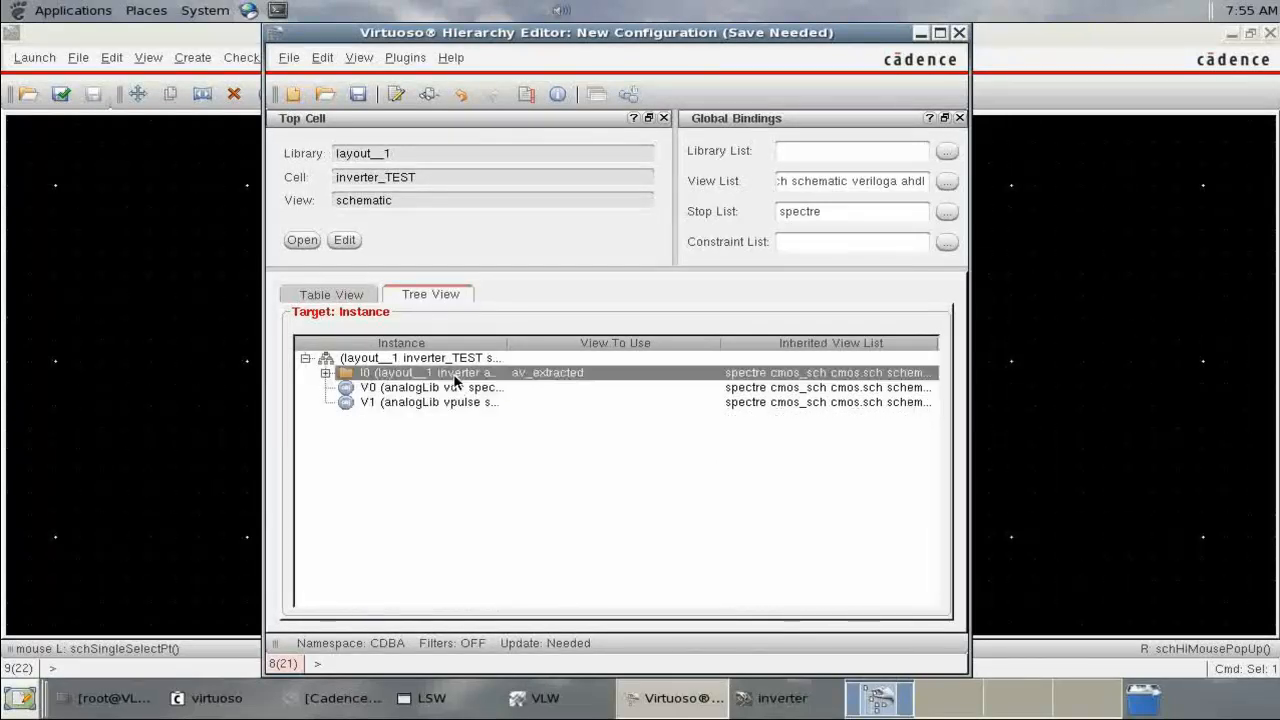
right_click(453, 373)
mouse_move(520, 387)
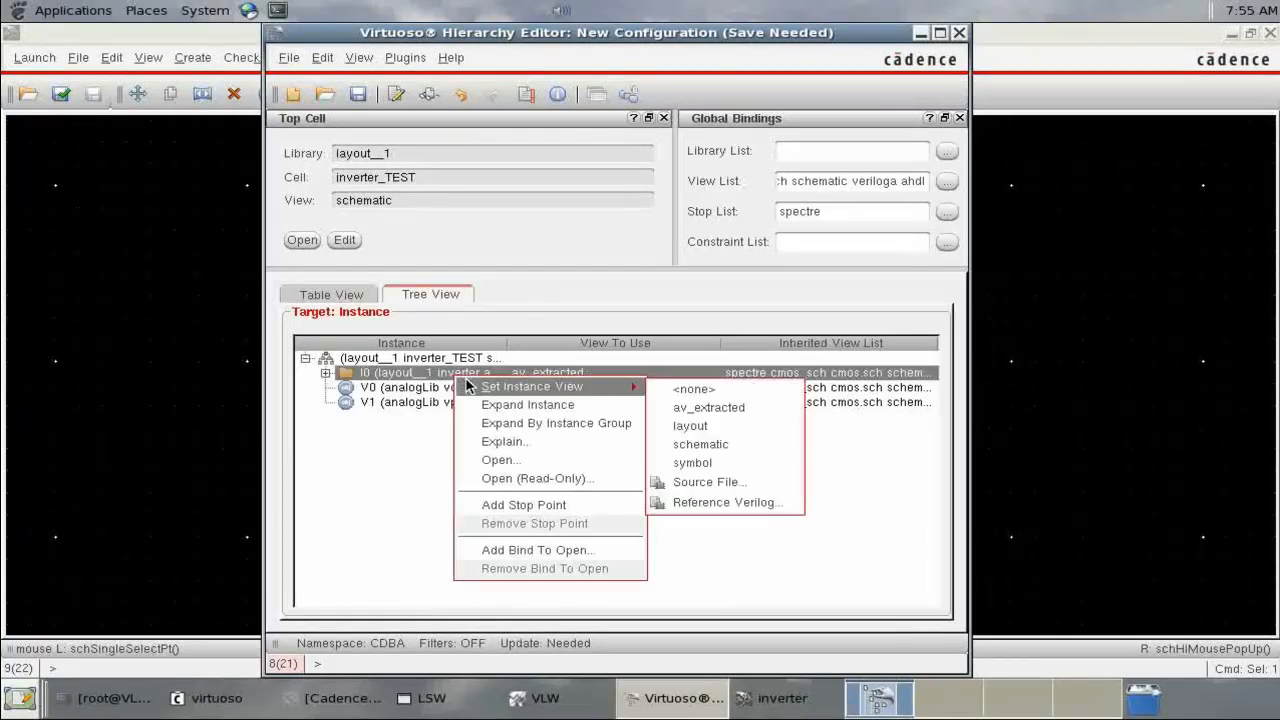
left_click(698, 446)
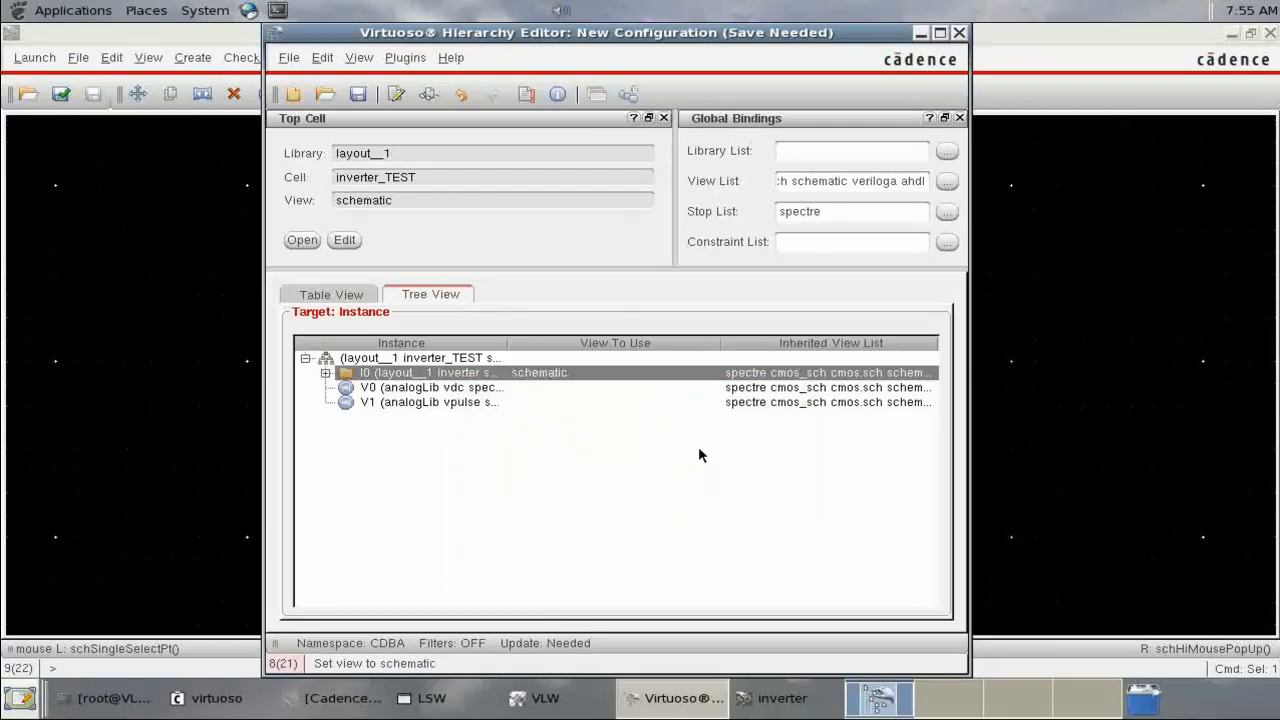
left_click(325, 372)
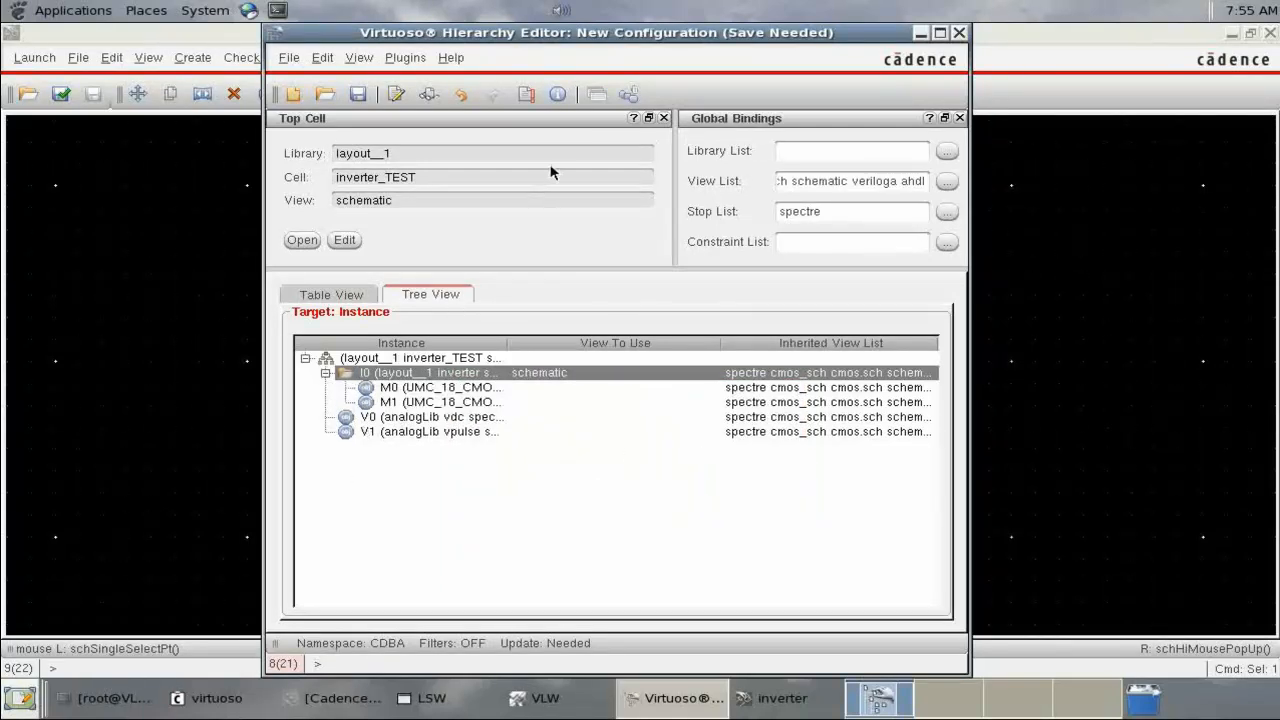
Update the hierarchy, saving the inverter_TEST config cellview, and close the Hierarchy Editor and the inverter schematic.
left_click(527, 94)
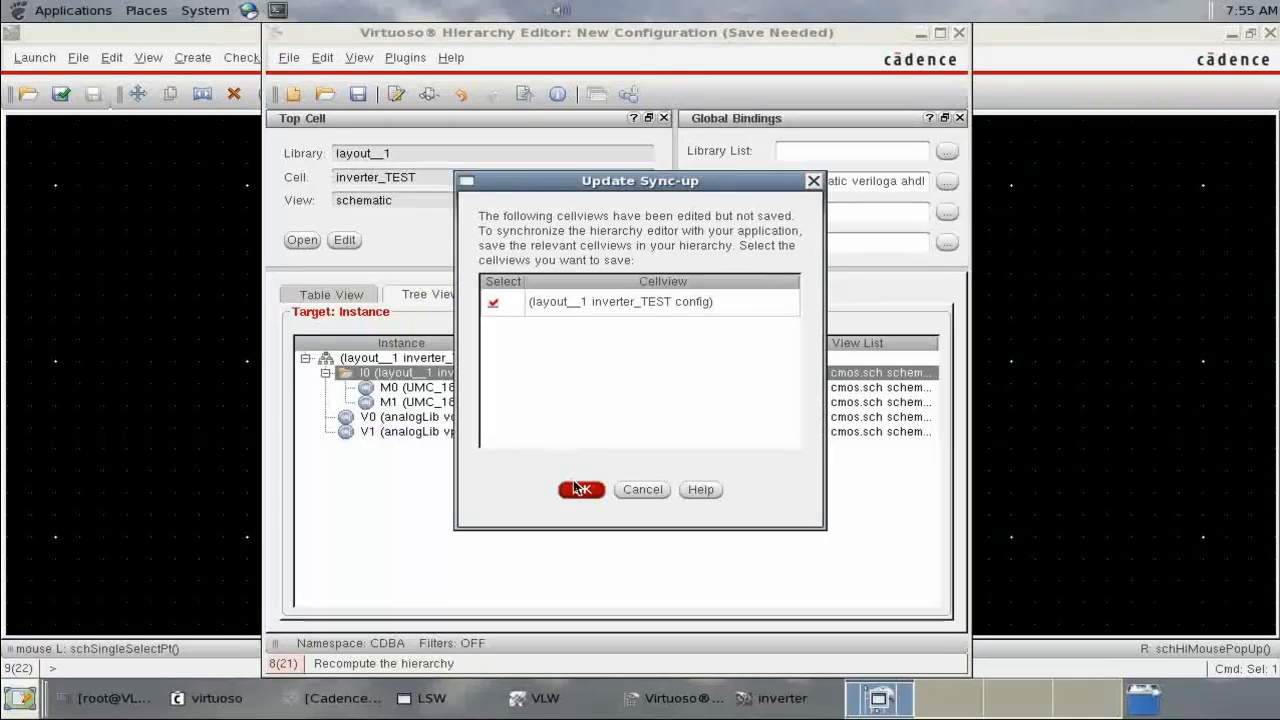
left_click(580, 489)
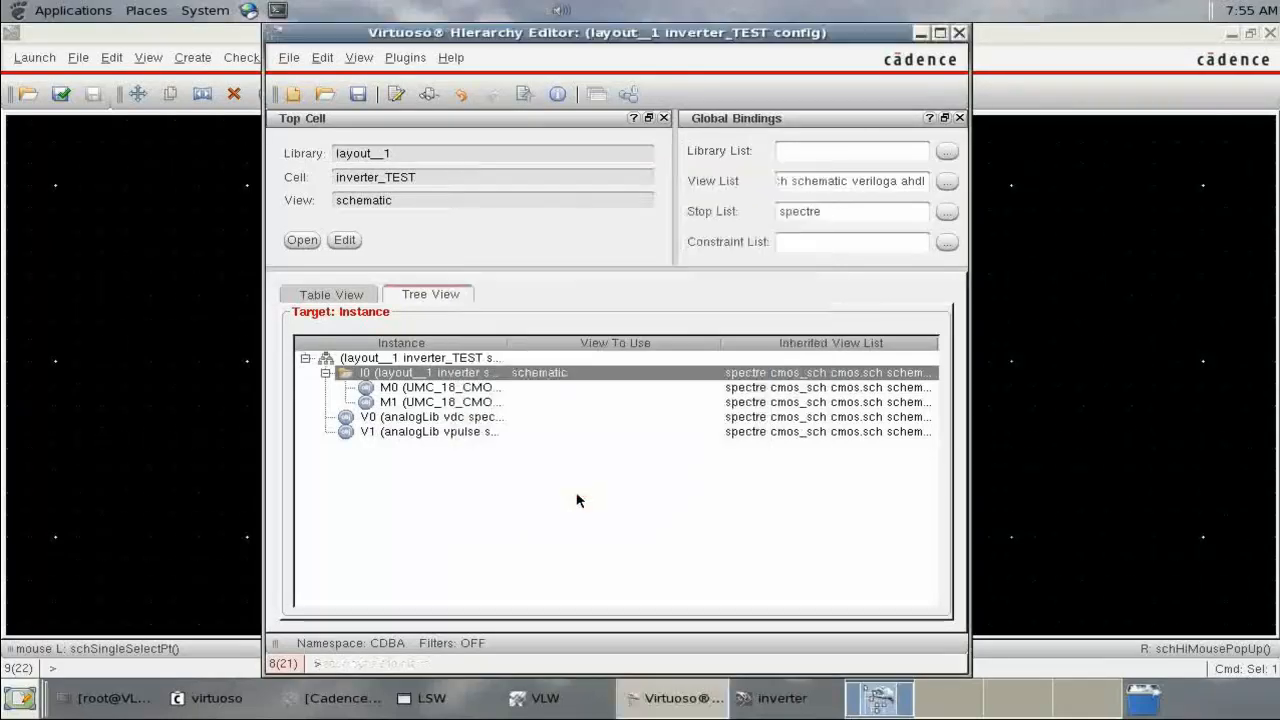
left_click(959, 33)
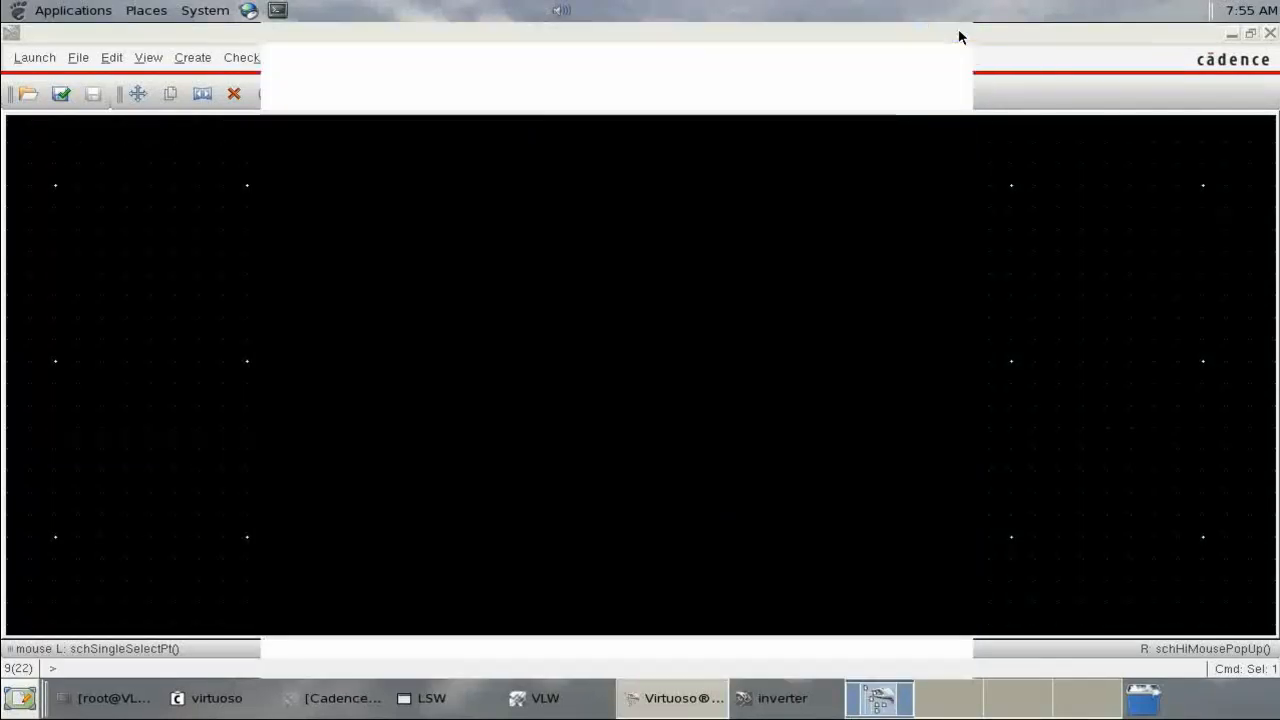
left_click(1272, 33)
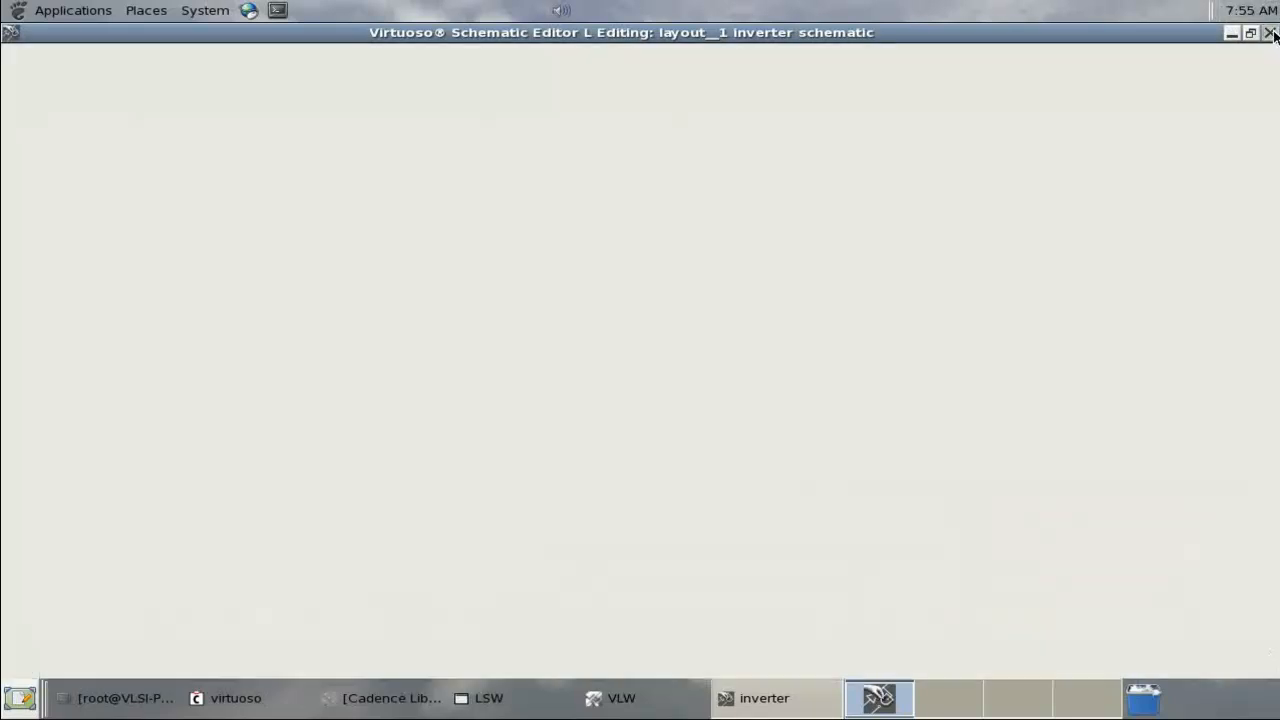
Open the schematic view of inverter_TEST in library layout__1 from the Library Manager.
left_click(742, 698)
left_click(457, 698)
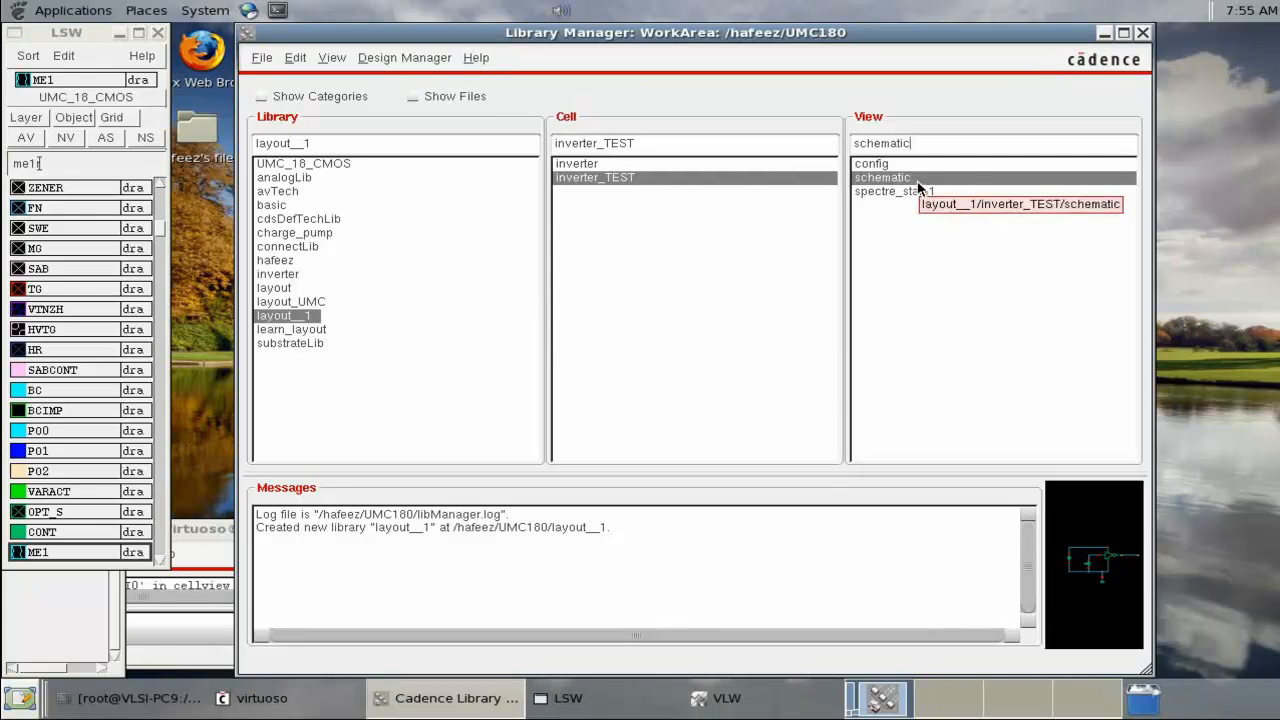
double_click(917, 180)
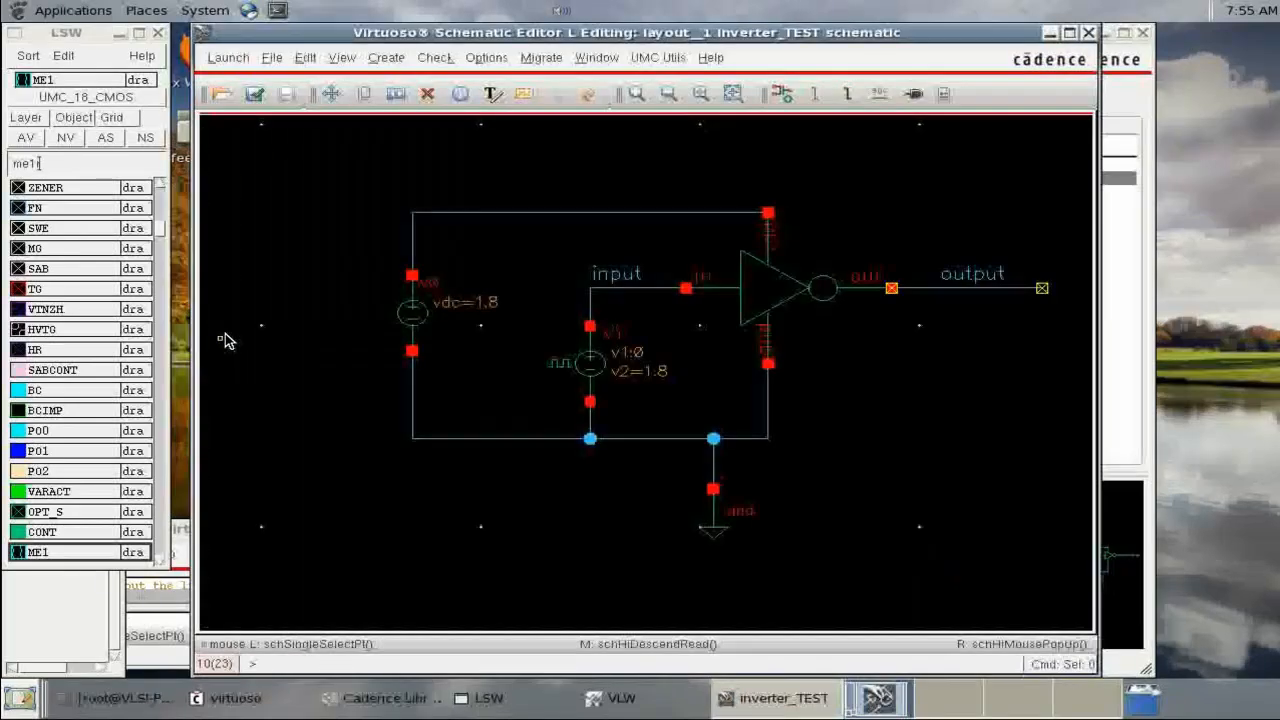
Open the inverter_TEST config and its top schematic for editing from the Library Manager, and close the separately opened schematic window.
left_click(392, 706)
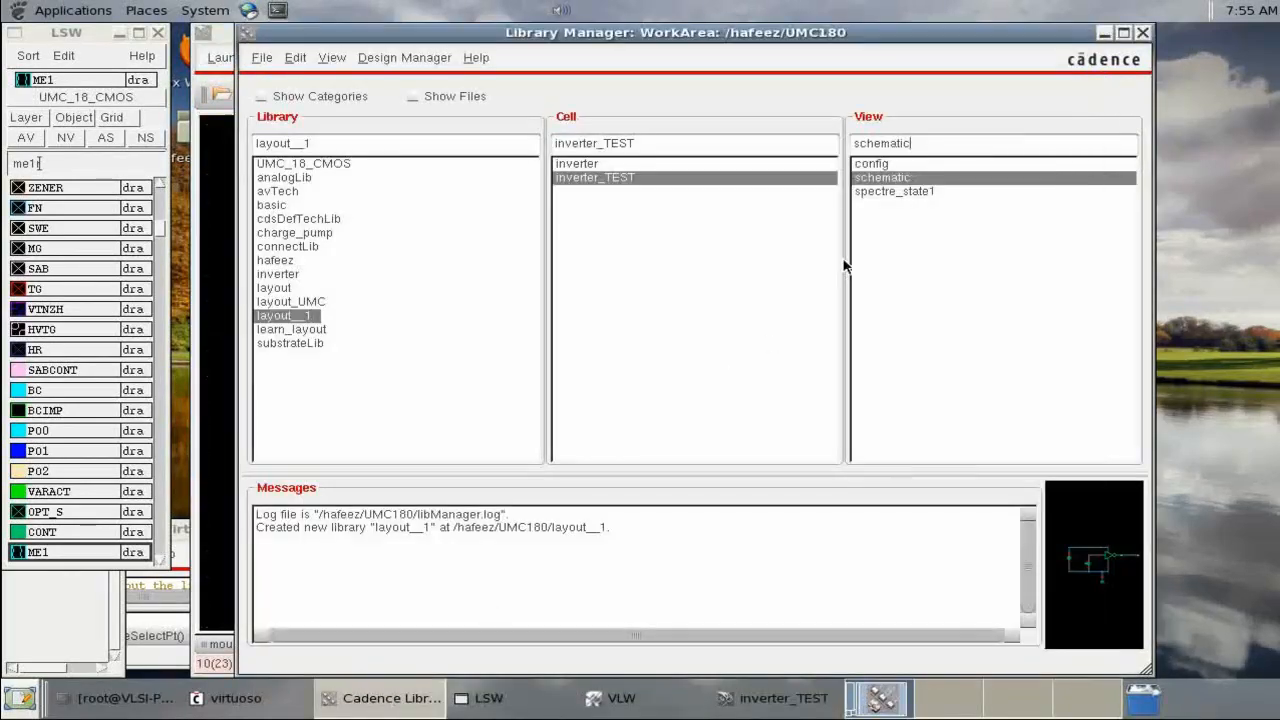
left_click(893, 167)
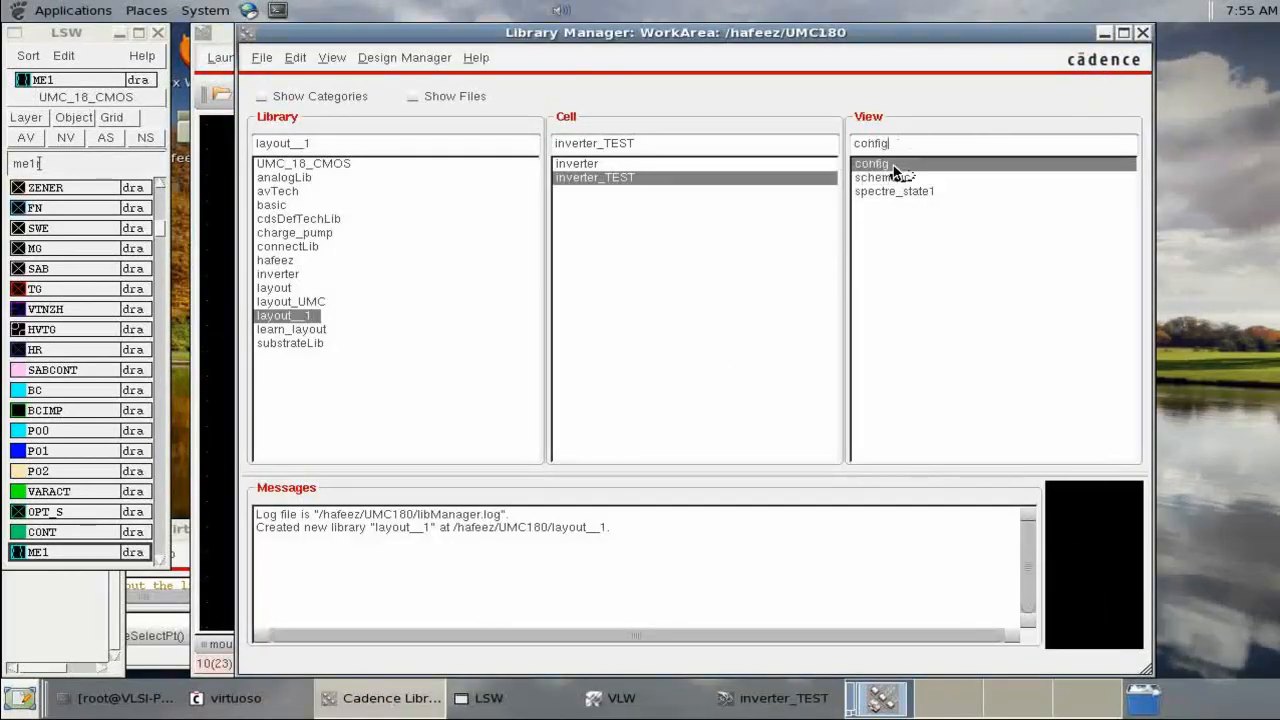
left_click(1104, 32)
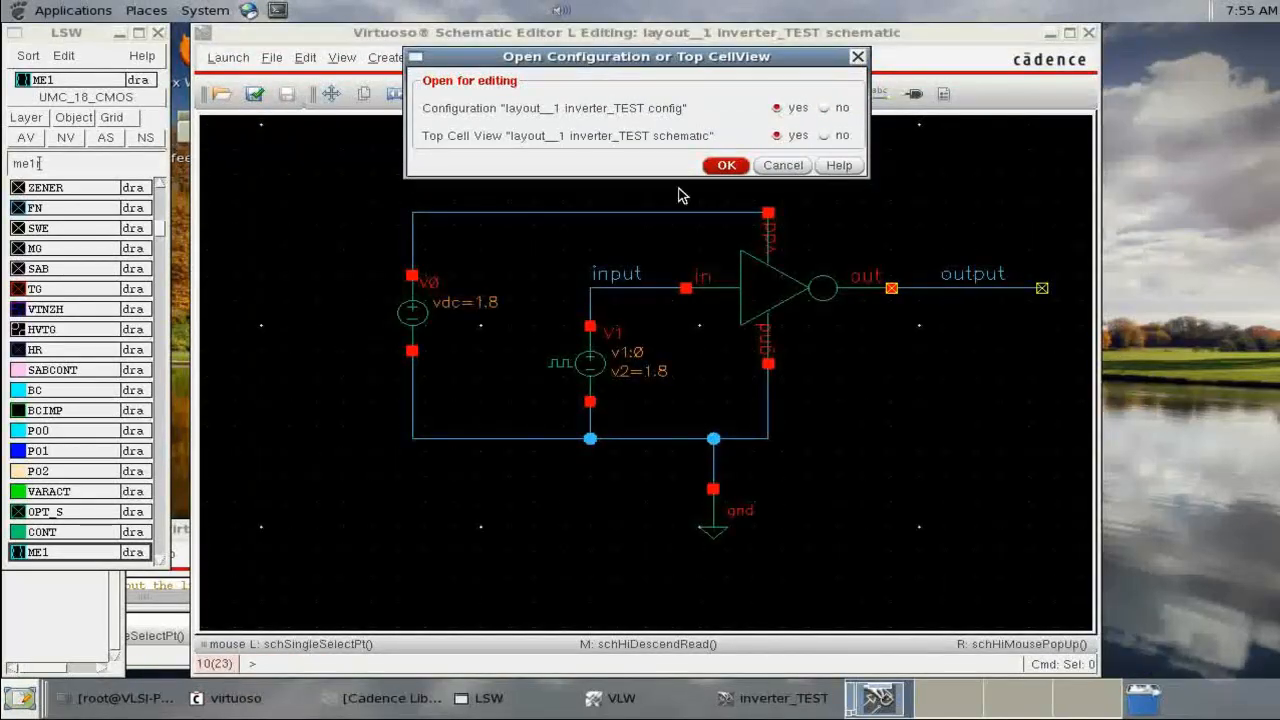
left_click(726, 166)
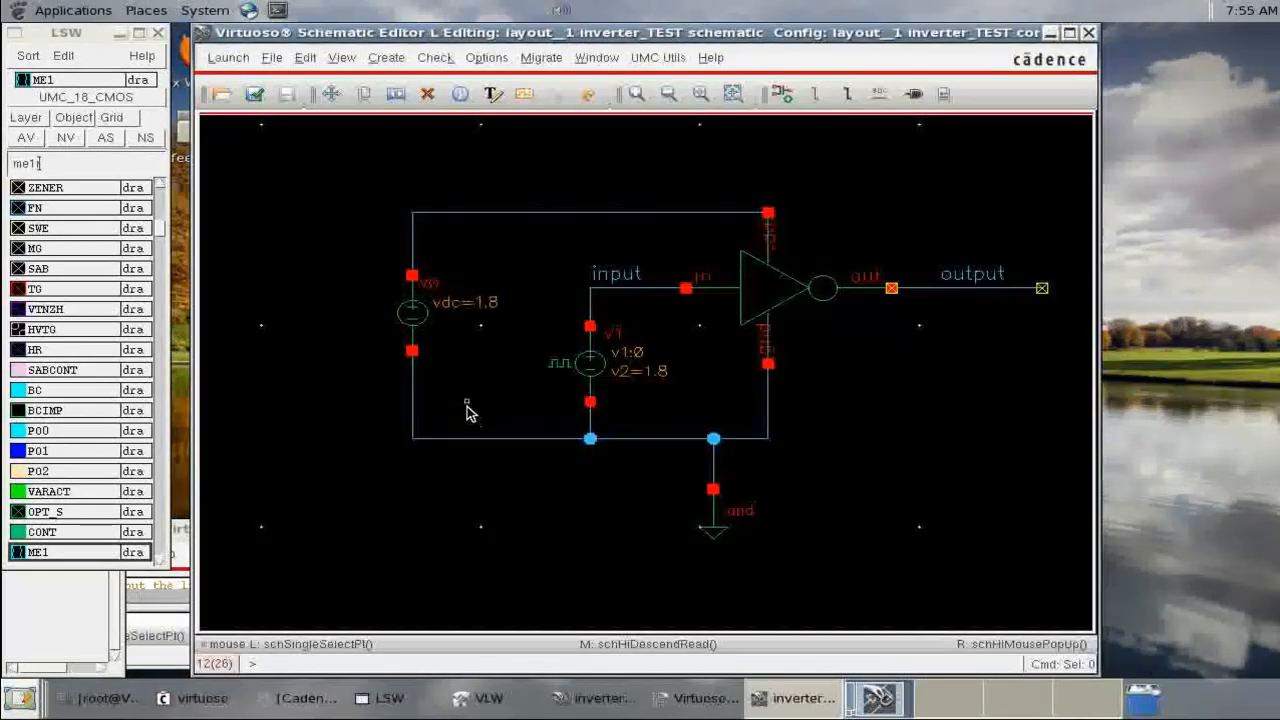
left_click_drag(906, 44, 1161, 32)
left_click(598, 696)
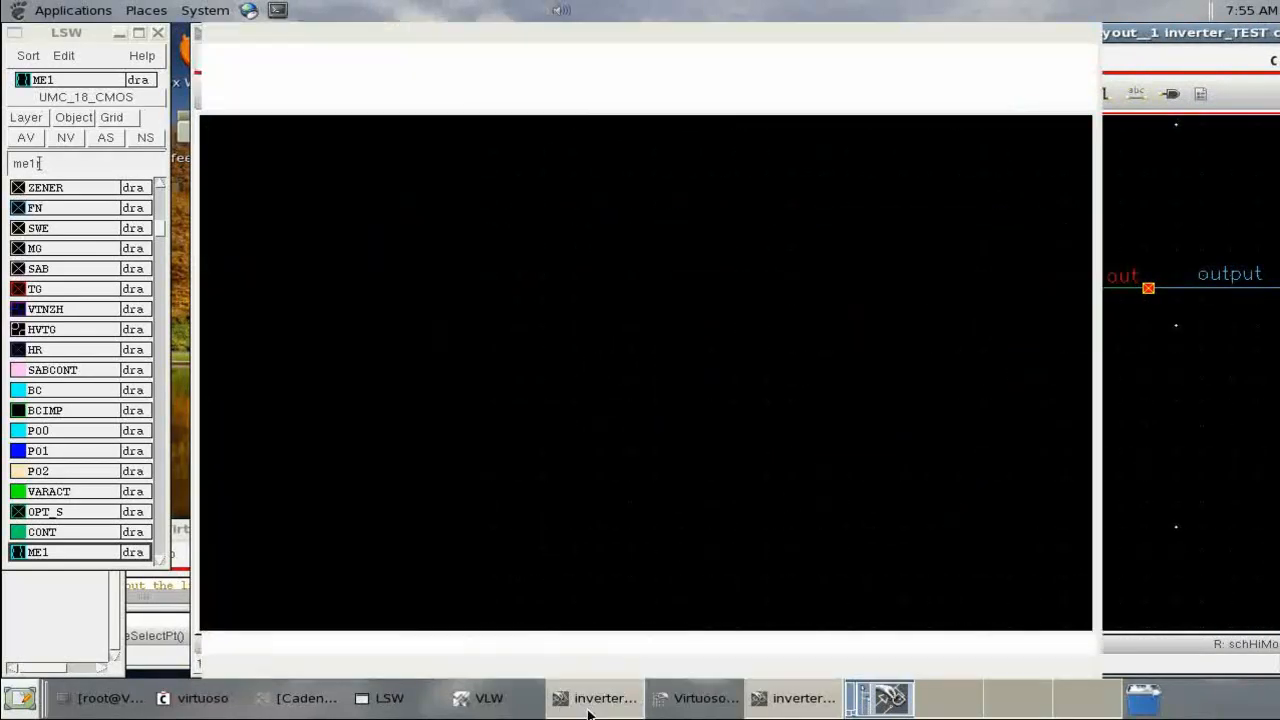
left_click(1088, 34)
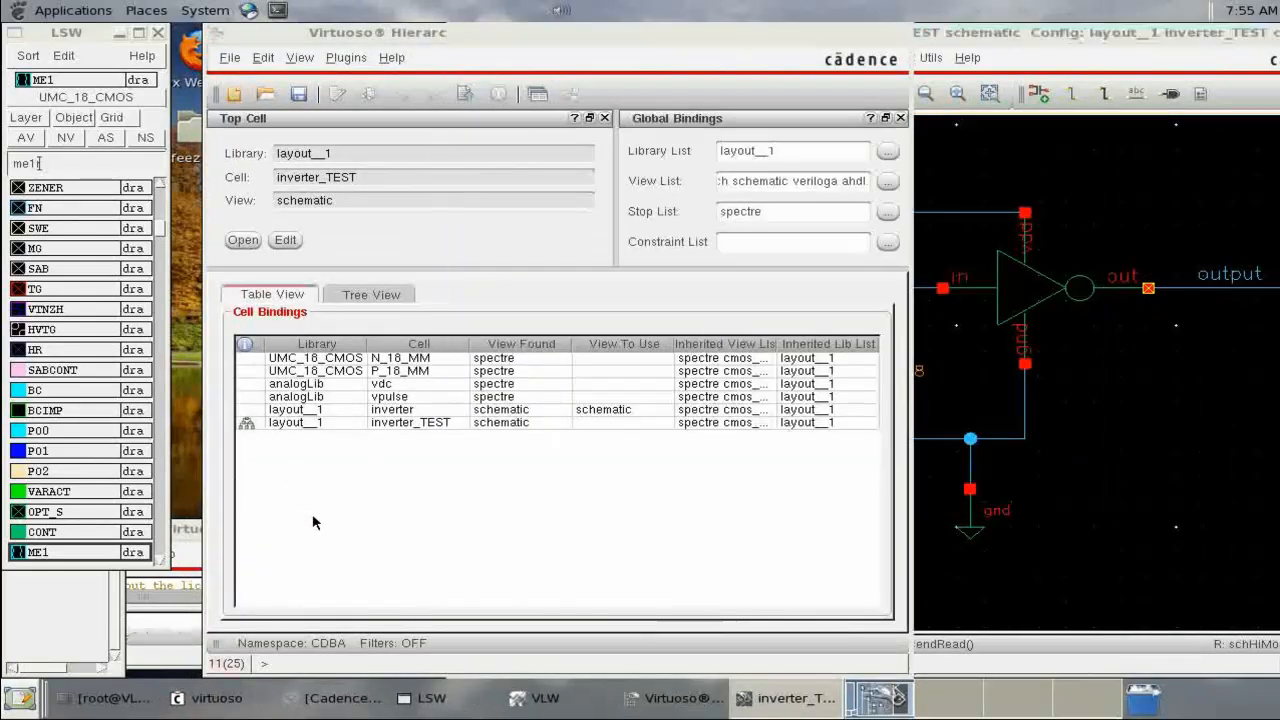
Show the config hierarchy as an instance tree, expand I0 to examine its transistors, and collapse it again.
left_click(350, 299)
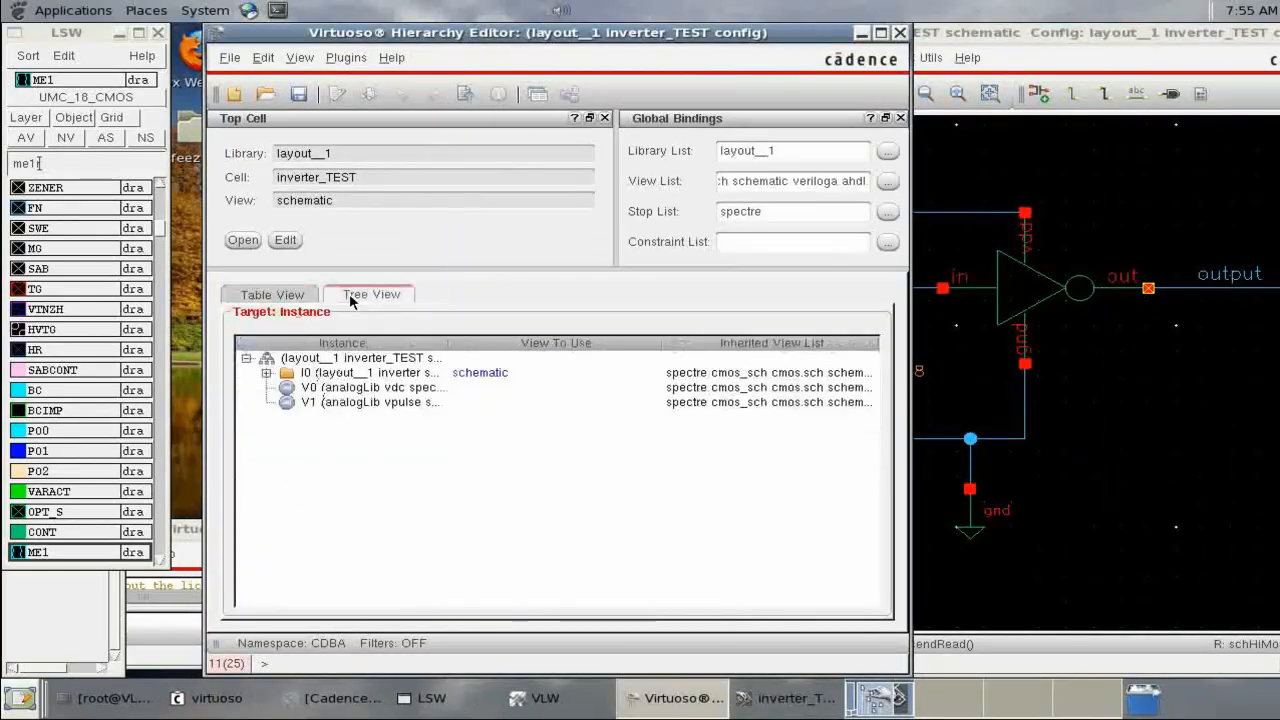
left_click(266, 373)
left_click(266, 373)
left_click(266, 373)
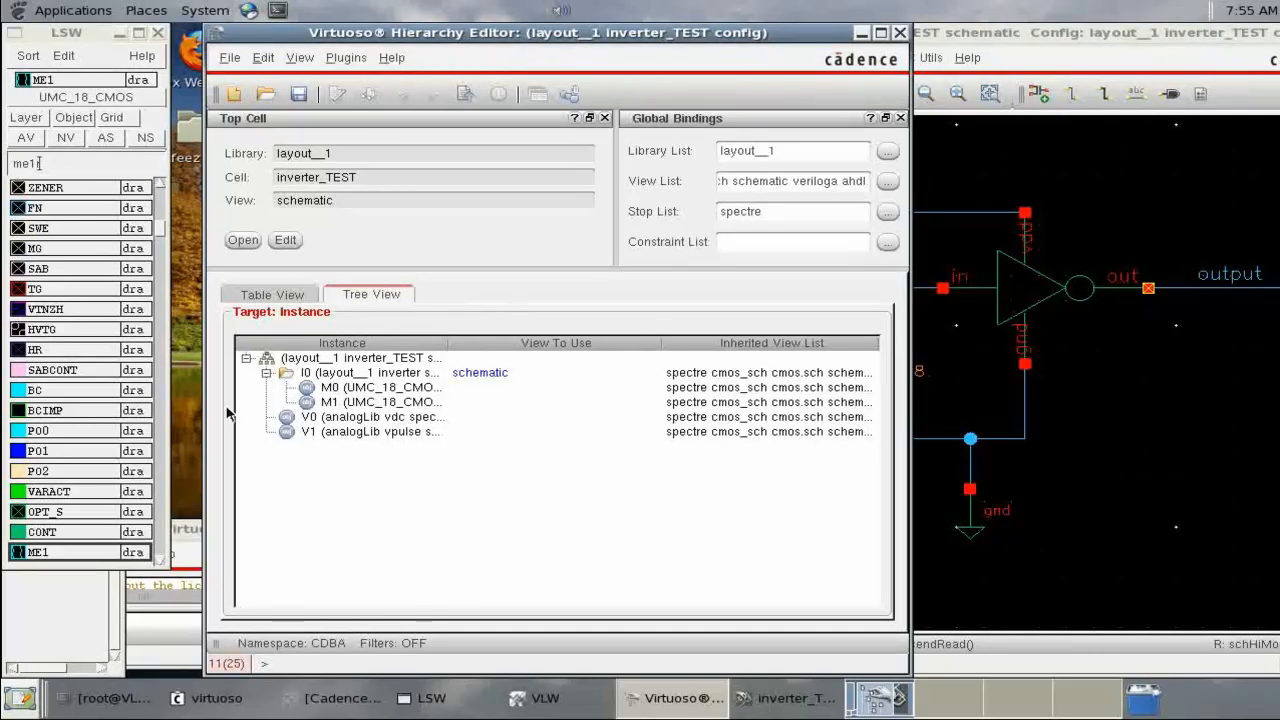
left_click(268, 374)
left_click(864, 33)
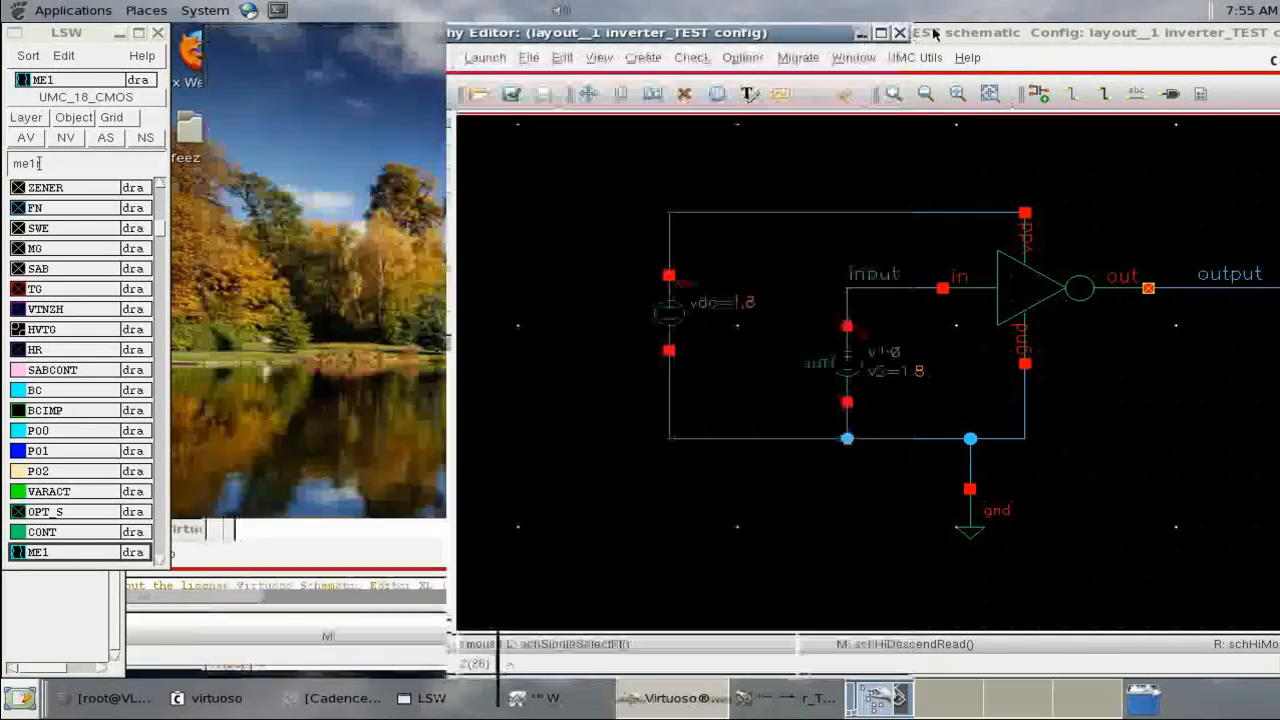
Launch the Analog Design Environment from the inverter_TEST config schematic.
left_click_drag(930, 27, 714, 27)
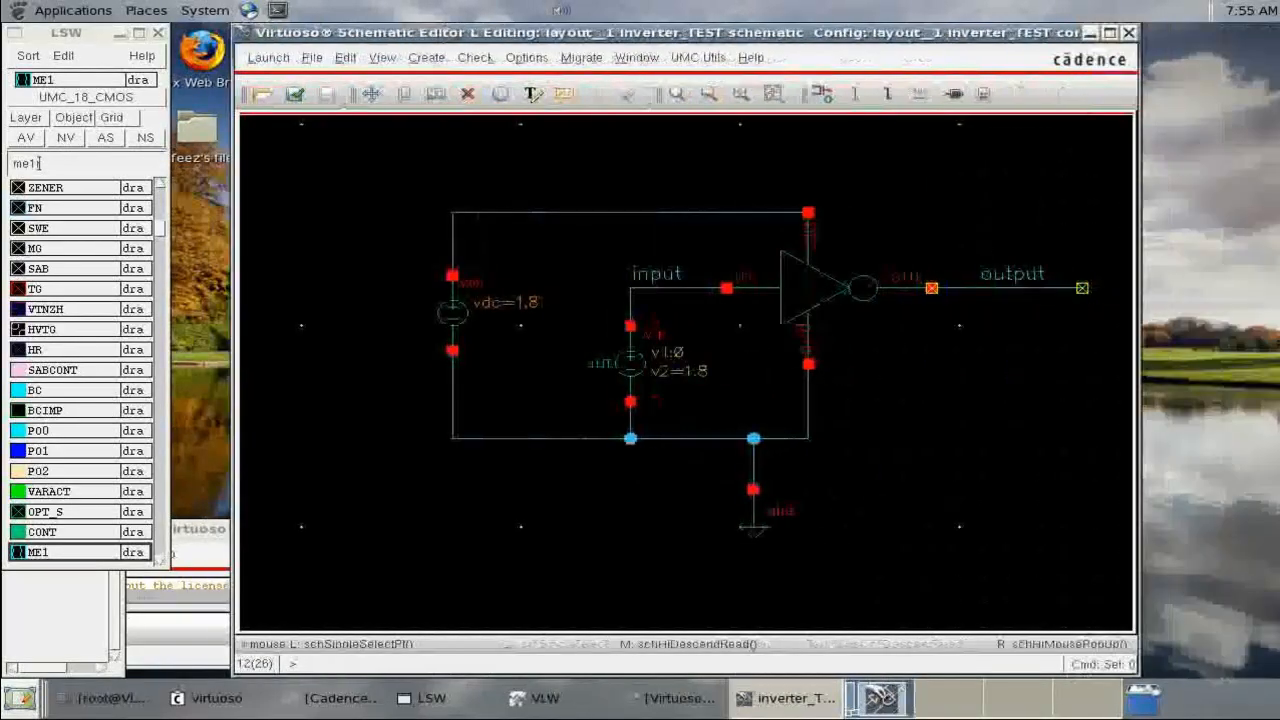
left_click(265, 58)
left_click(288, 87)
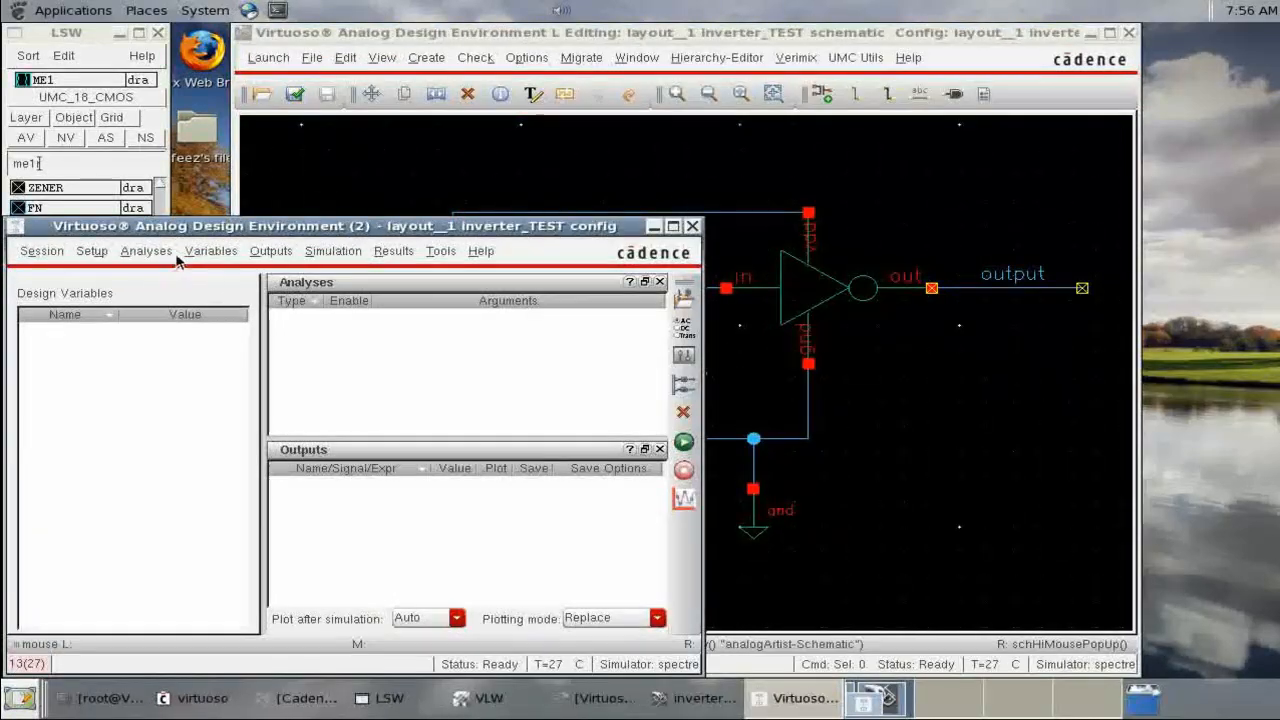
left_click_drag(195, 232, 364, 158)
Try to load a saved spectre state for cell inverter_TEST of library layout__1 from the ~/.artist_states directory.
left_click(211, 177)
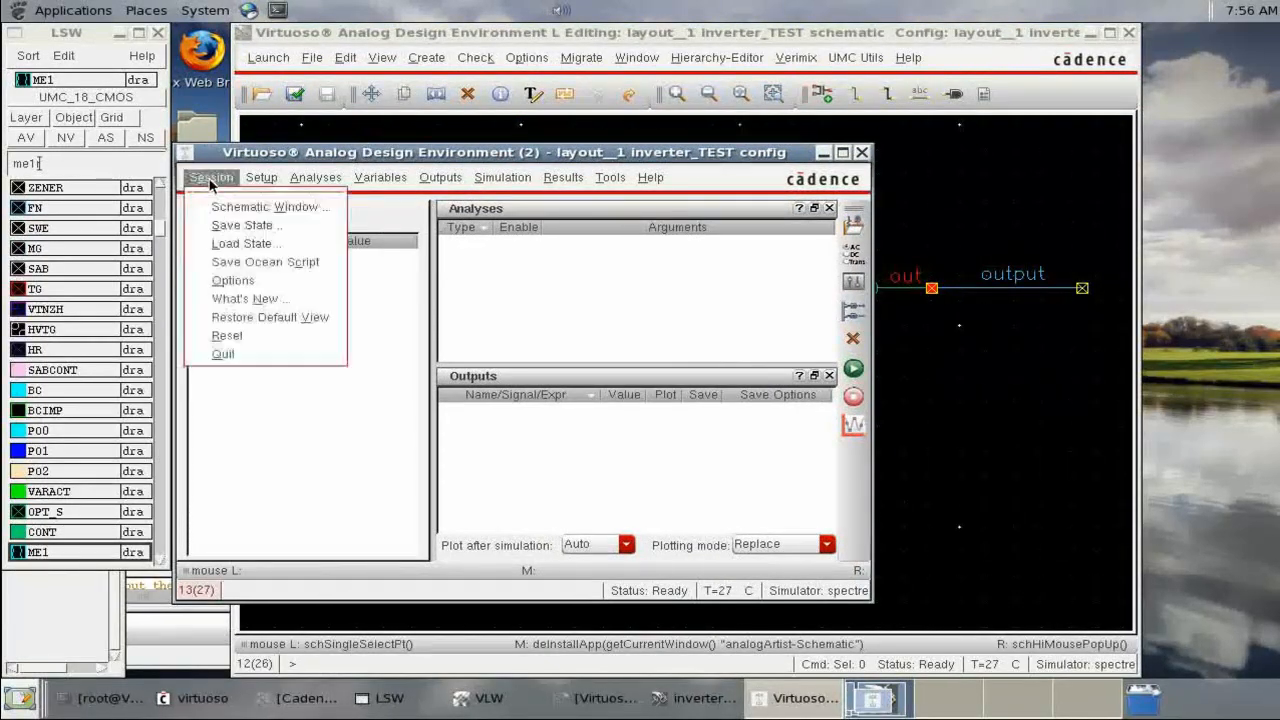
left_click(228, 245)
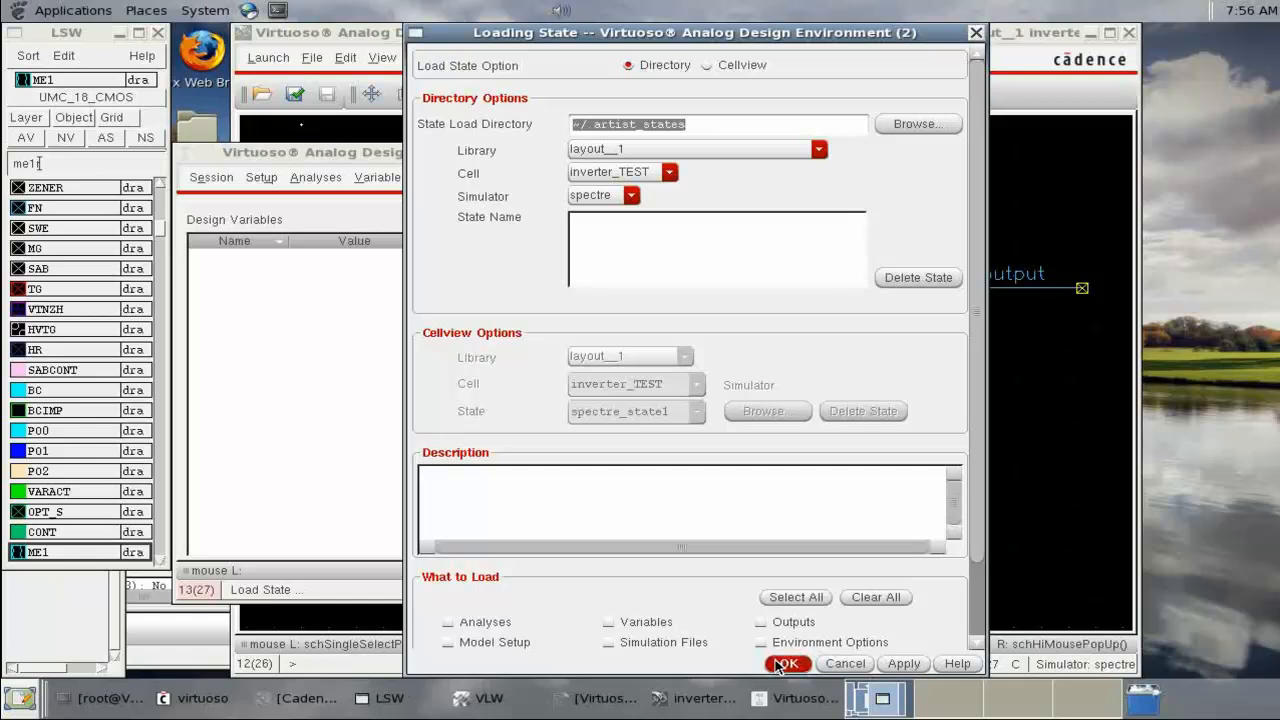
left_click(669, 173)
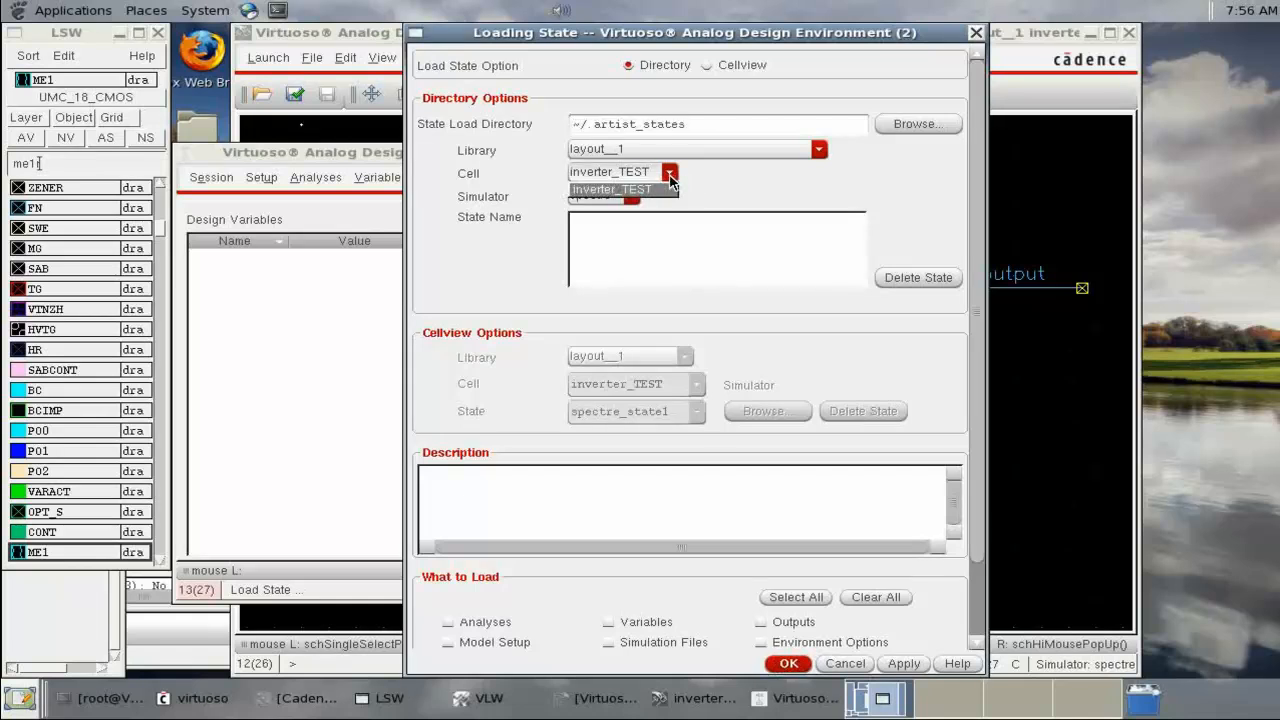
left_click(662, 189)
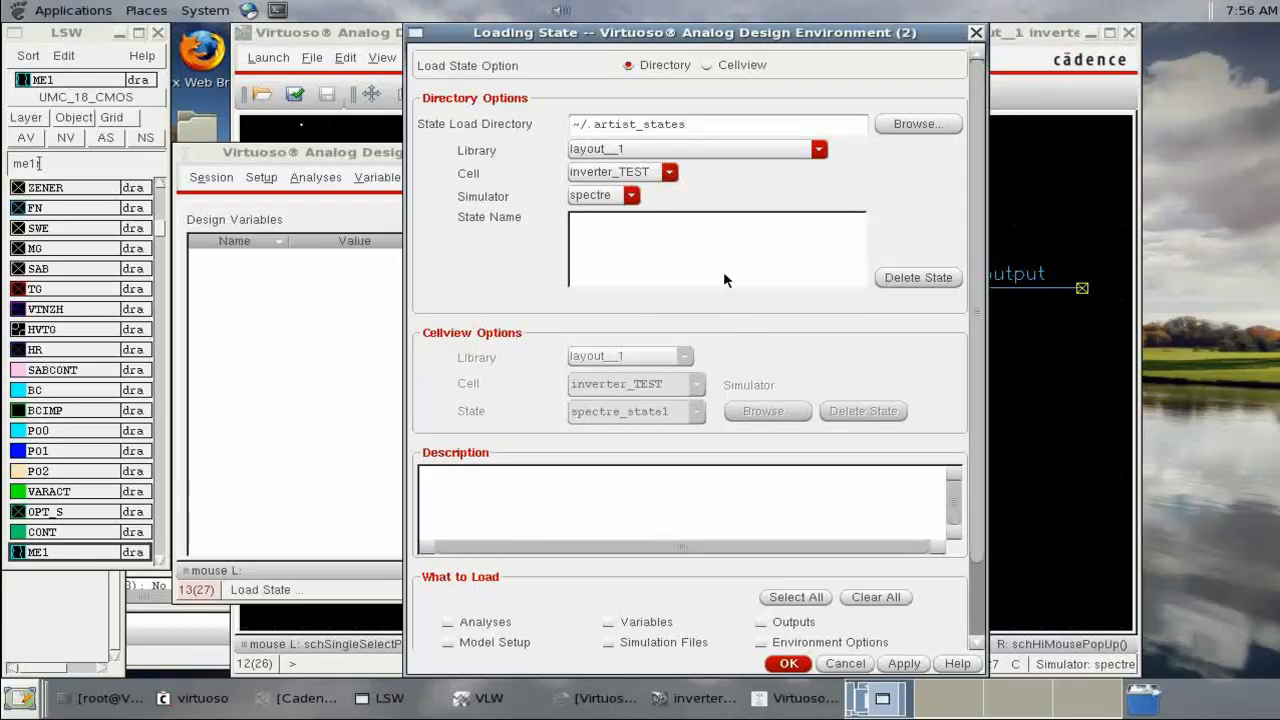
left_click(884, 665)
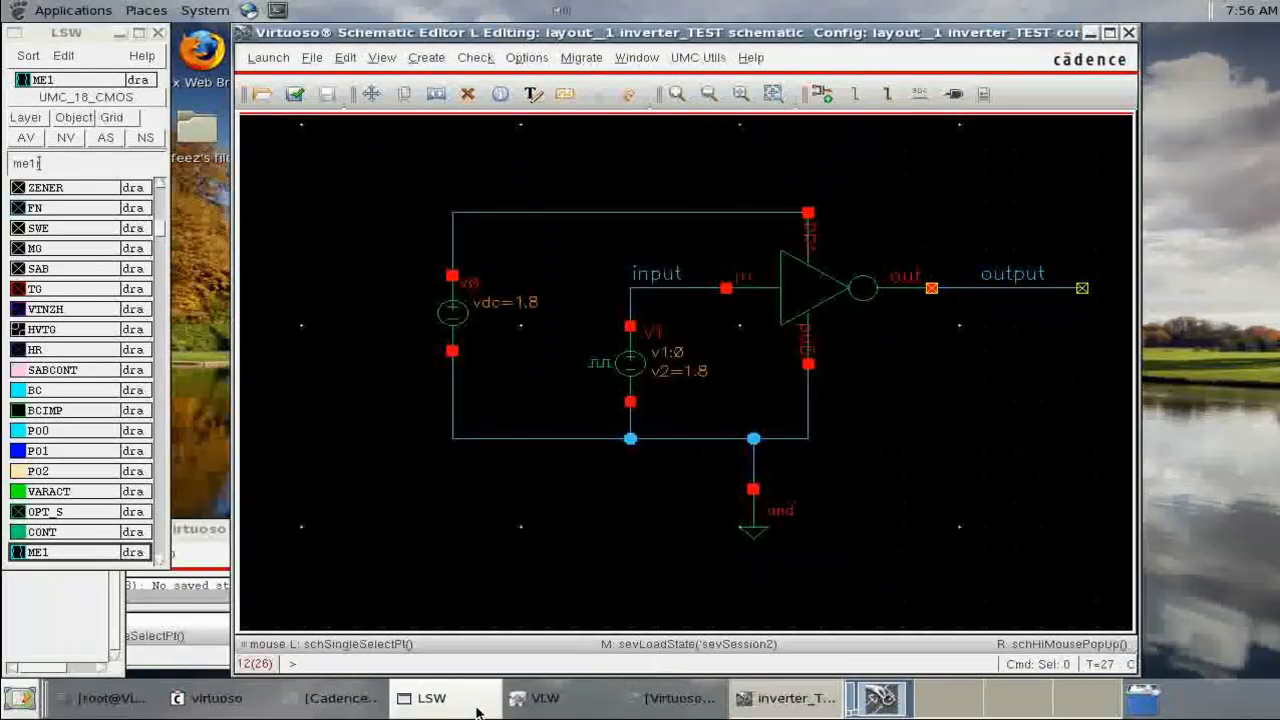
Open the spectre_state1 view of inverter_TEST from the Library Manager and run its transient simulation.
left_click(373, 700)
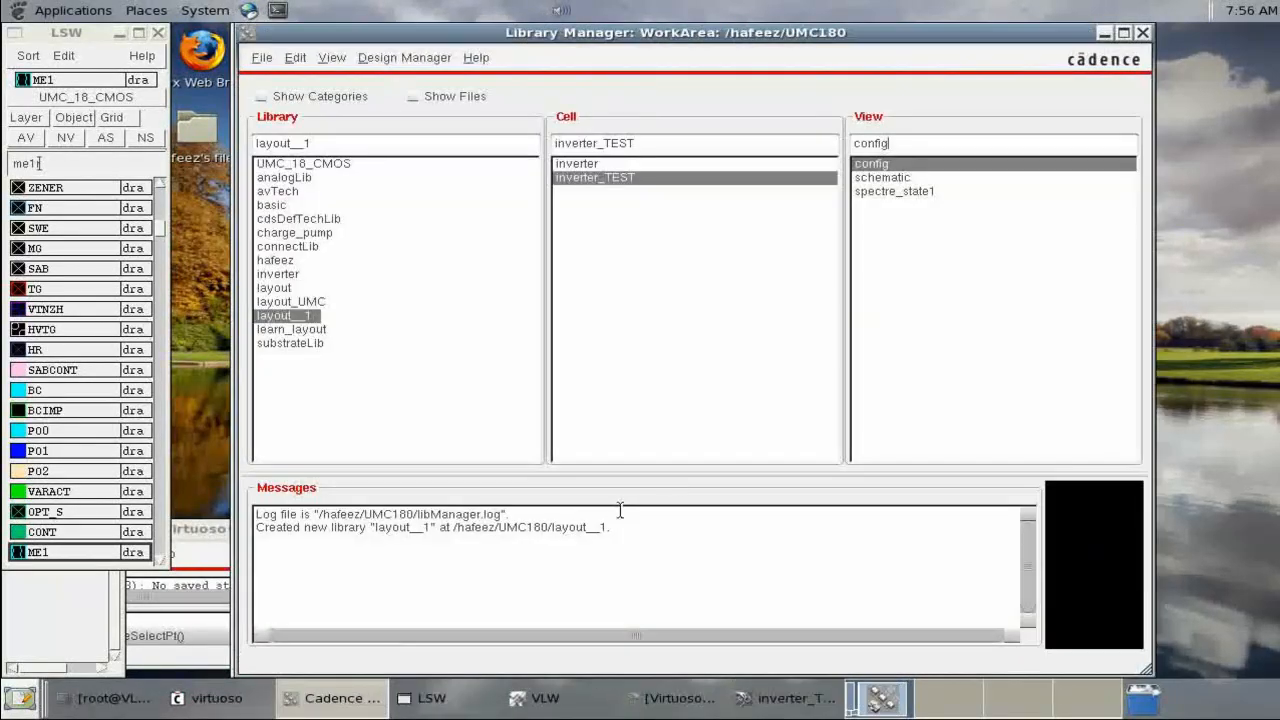
left_click(904, 193)
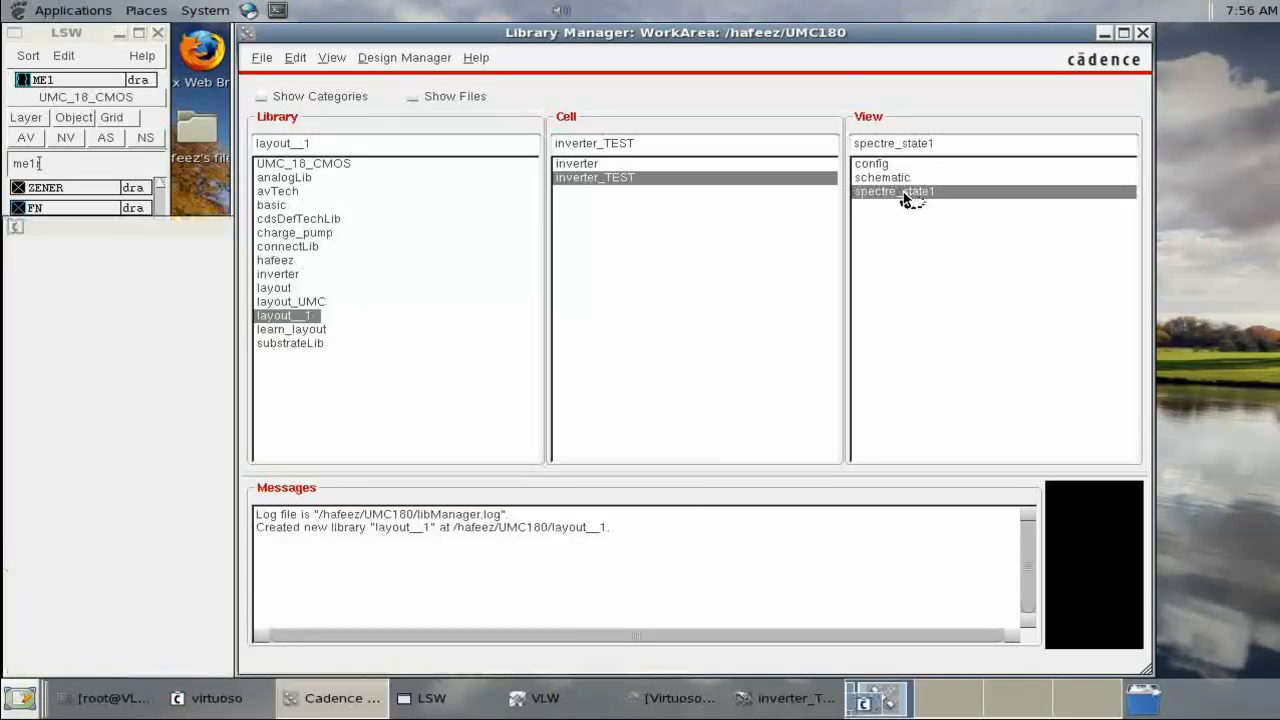
left_click(1103, 33)
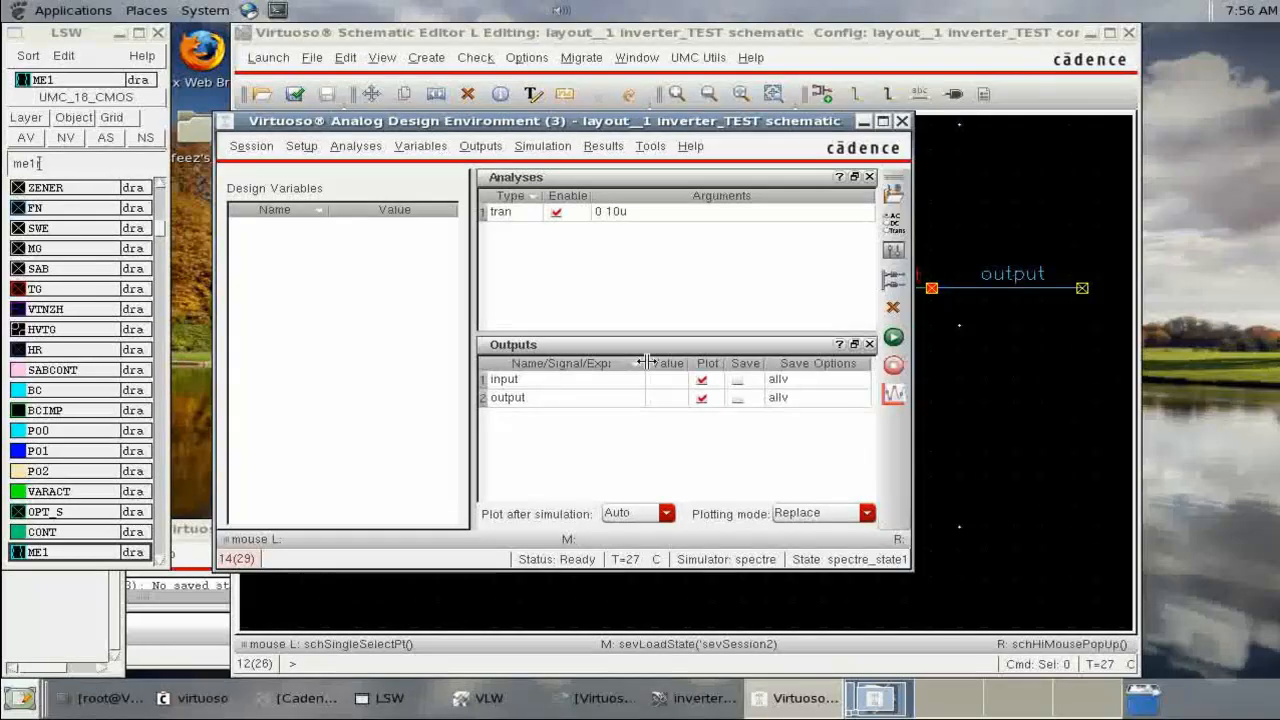
left_click(893, 337)
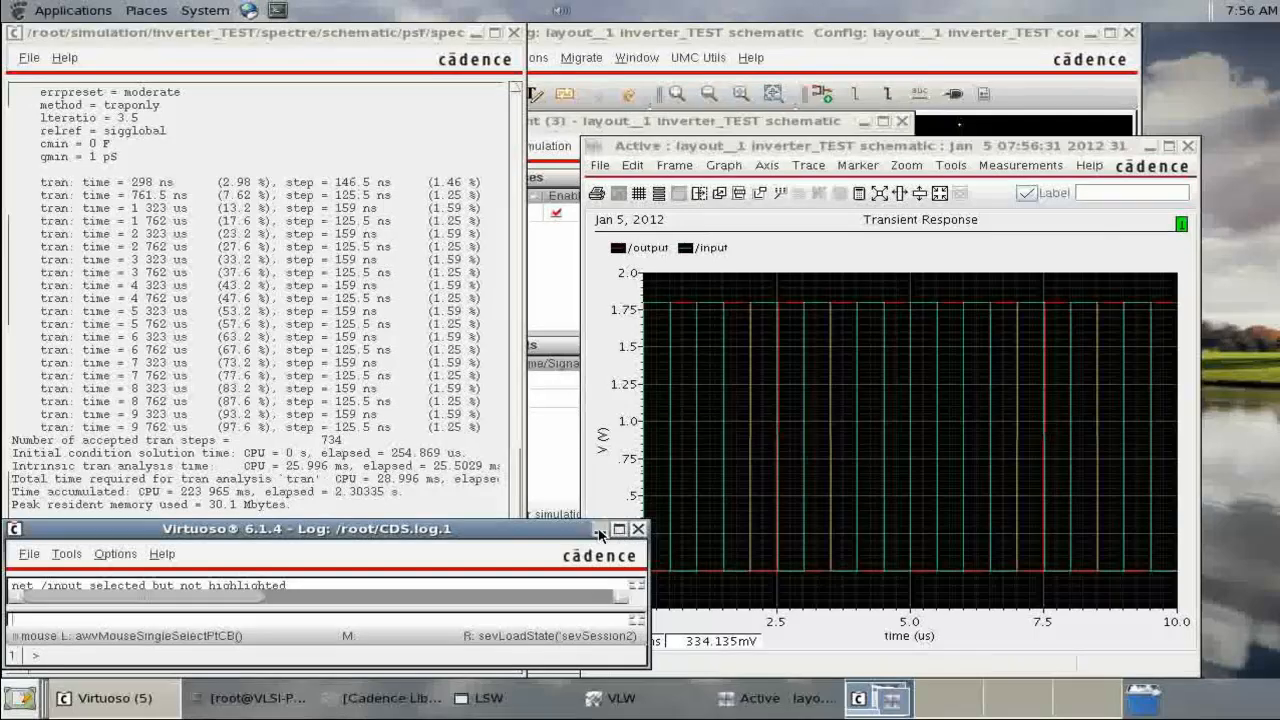
Plot output and input in separate strips, check the circuit inventory in the simulation log, and put both result windows away.
left_click(658, 193)
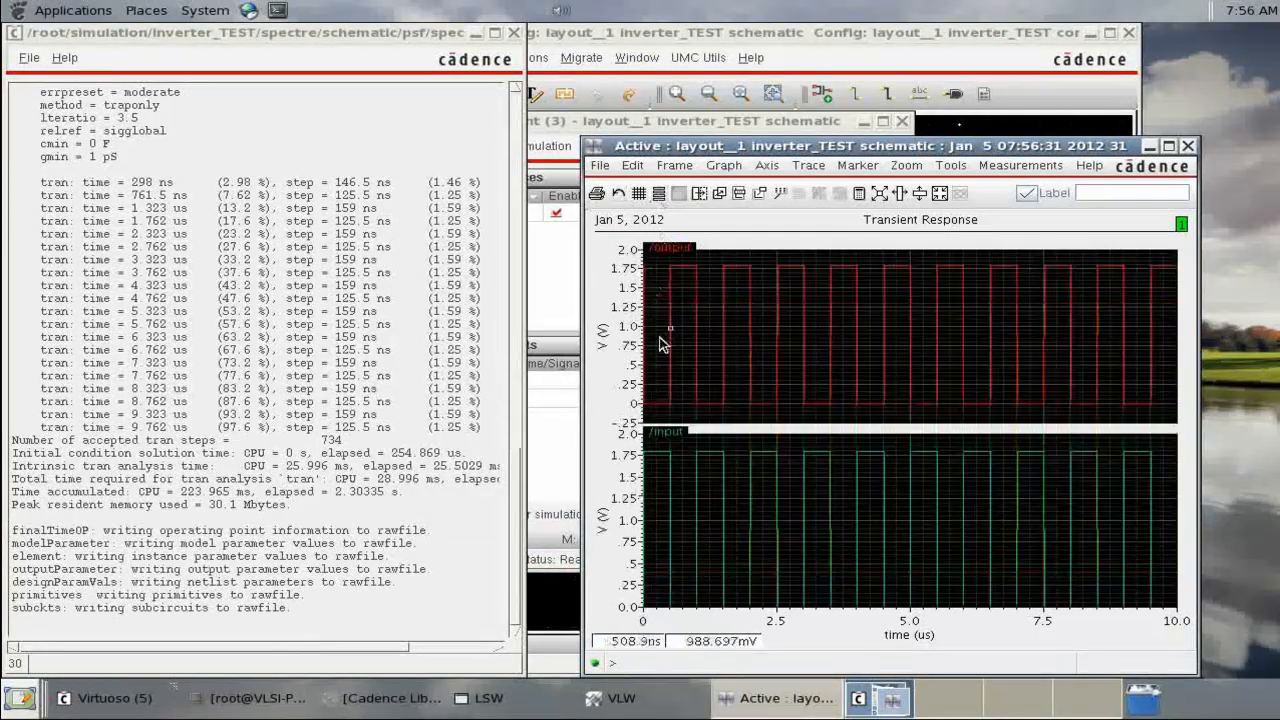
left_click_drag(511, 596, 515, 320)
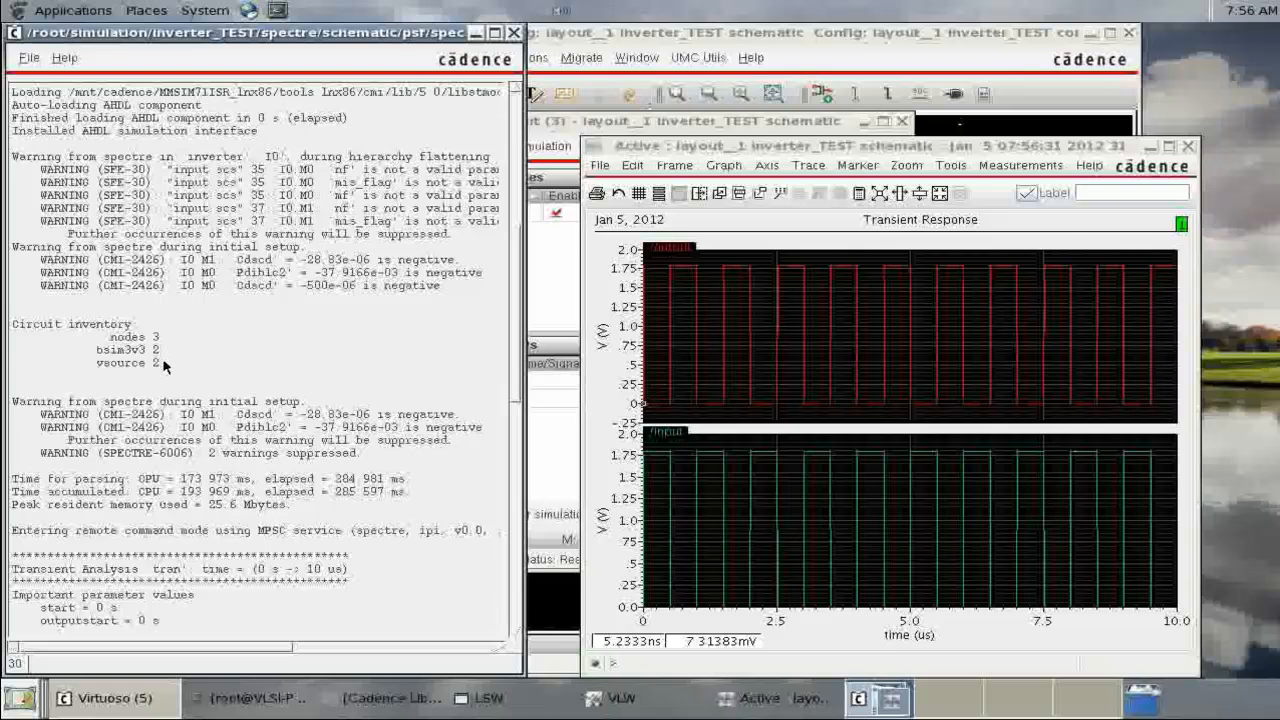
left_click(477, 34)
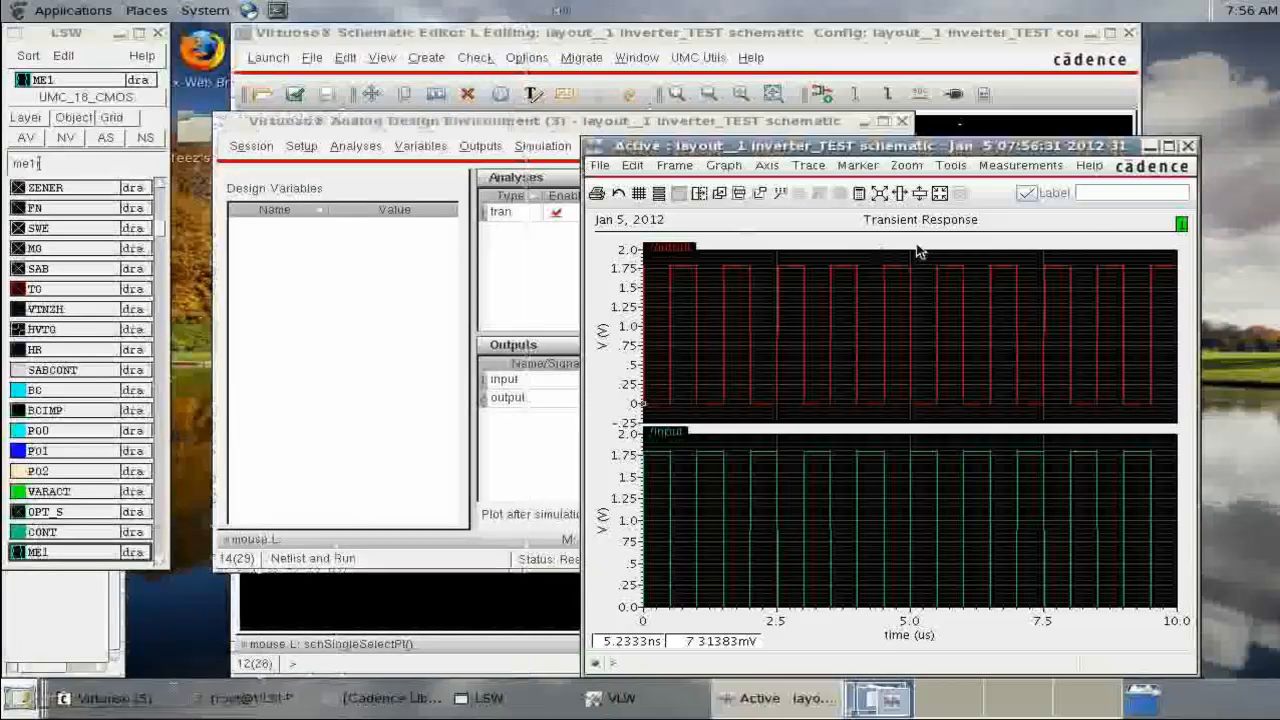
left_click(1188, 146)
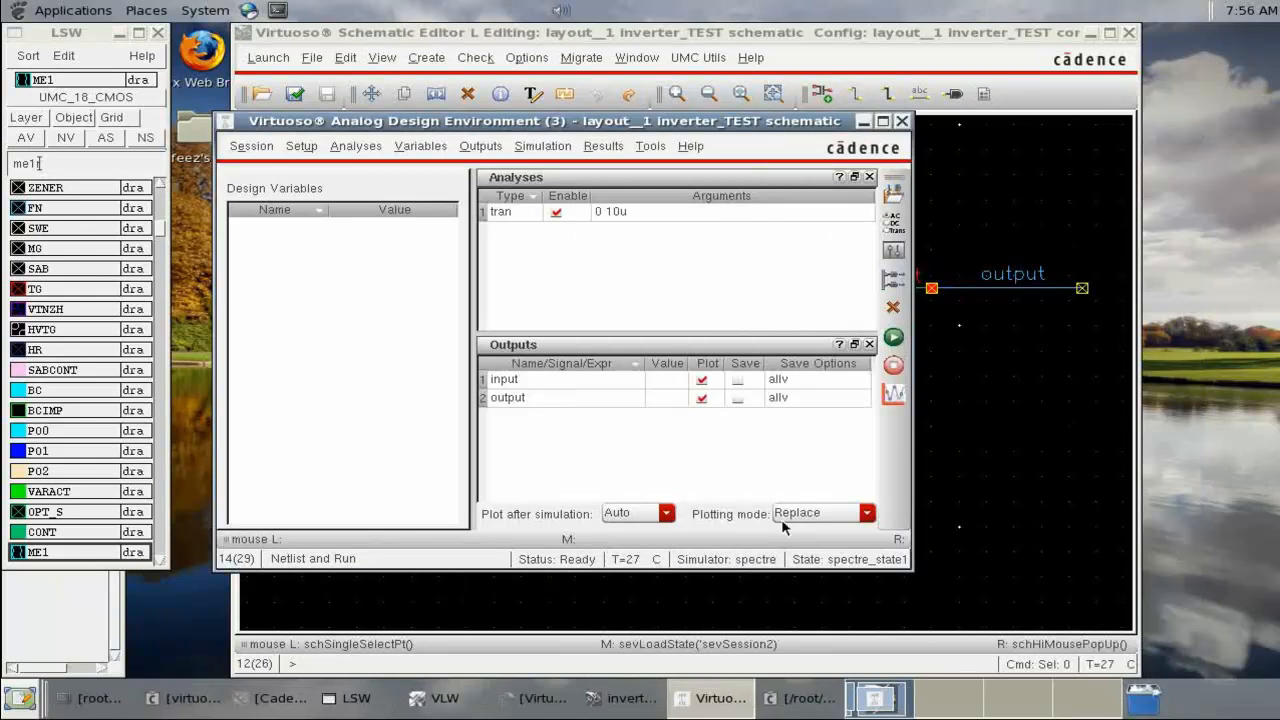
Set the instance view of I0 to av_extracted in the Hierarchy Editor, and briefly expand it to check its contents.
left_click(620, 698)
left_click(510, 700)
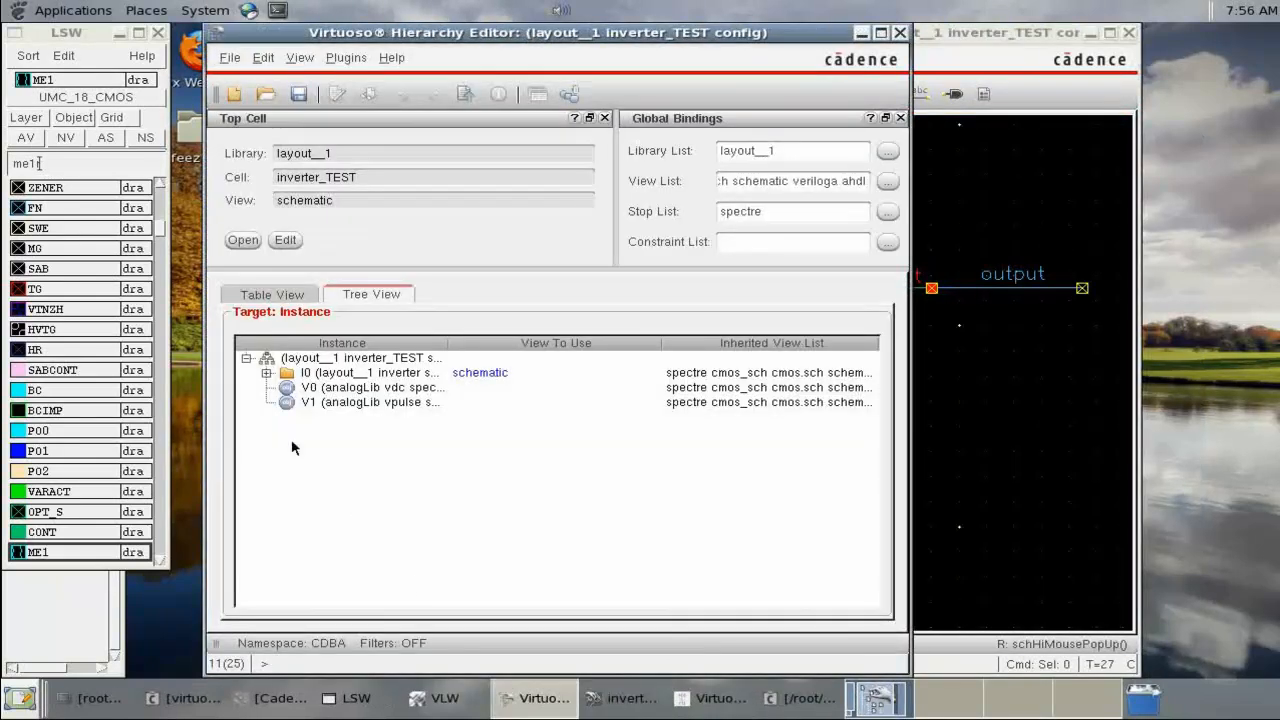
right_click(356, 372)
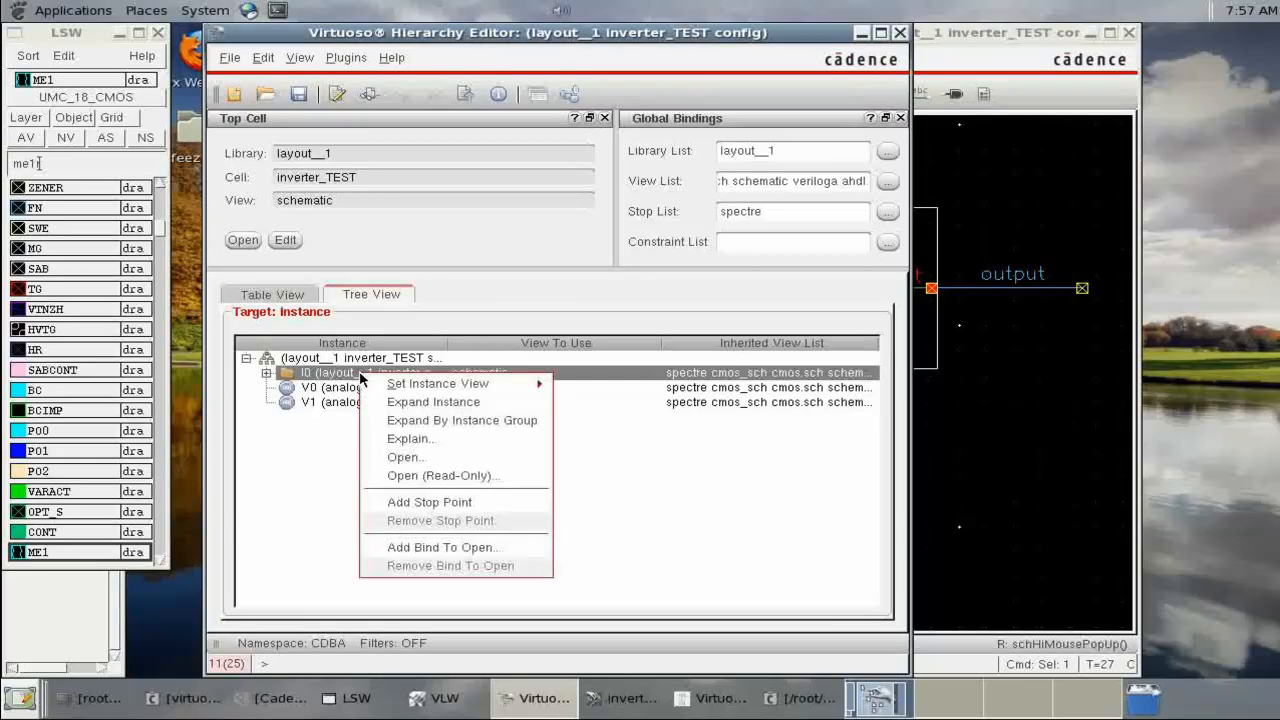
mouse_move(403, 386)
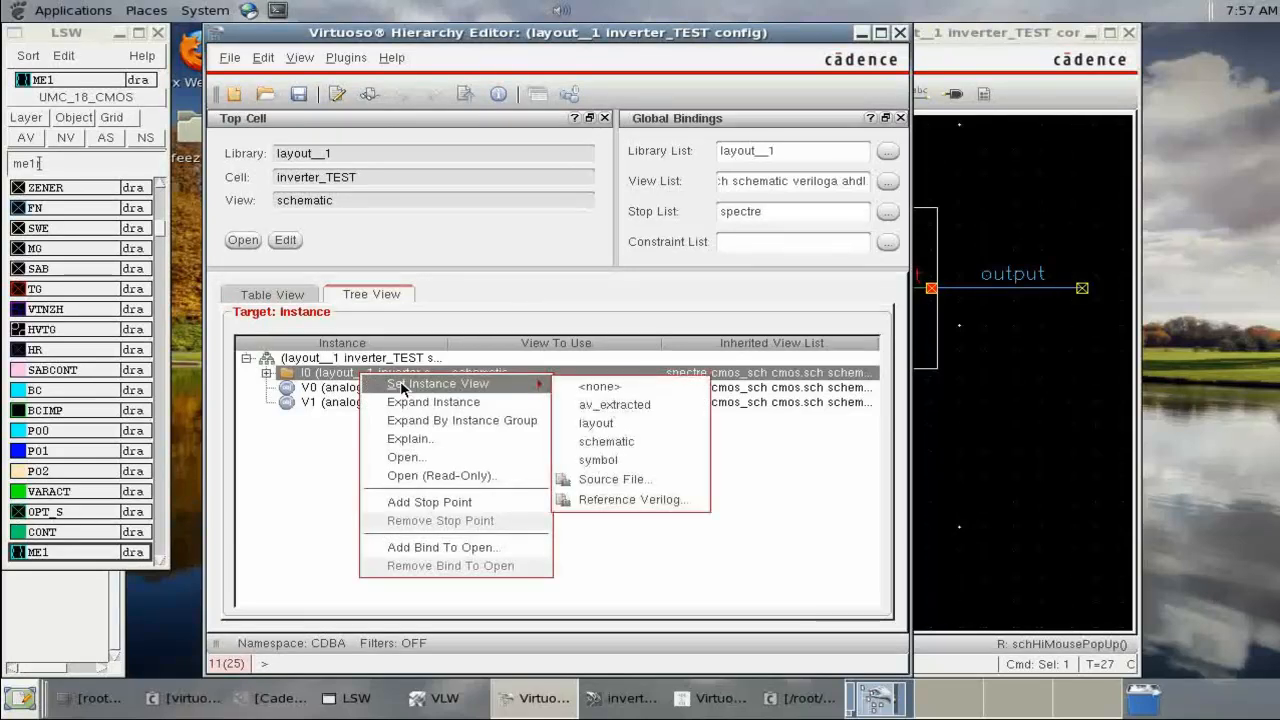
left_click(619, 405)
left_click(266, 374)
left_click(266, 372)
Update the hierarchy, saving the inverter_TEST config cellview, and minimize the Hierarchy Editor.
left_click(466, 94)
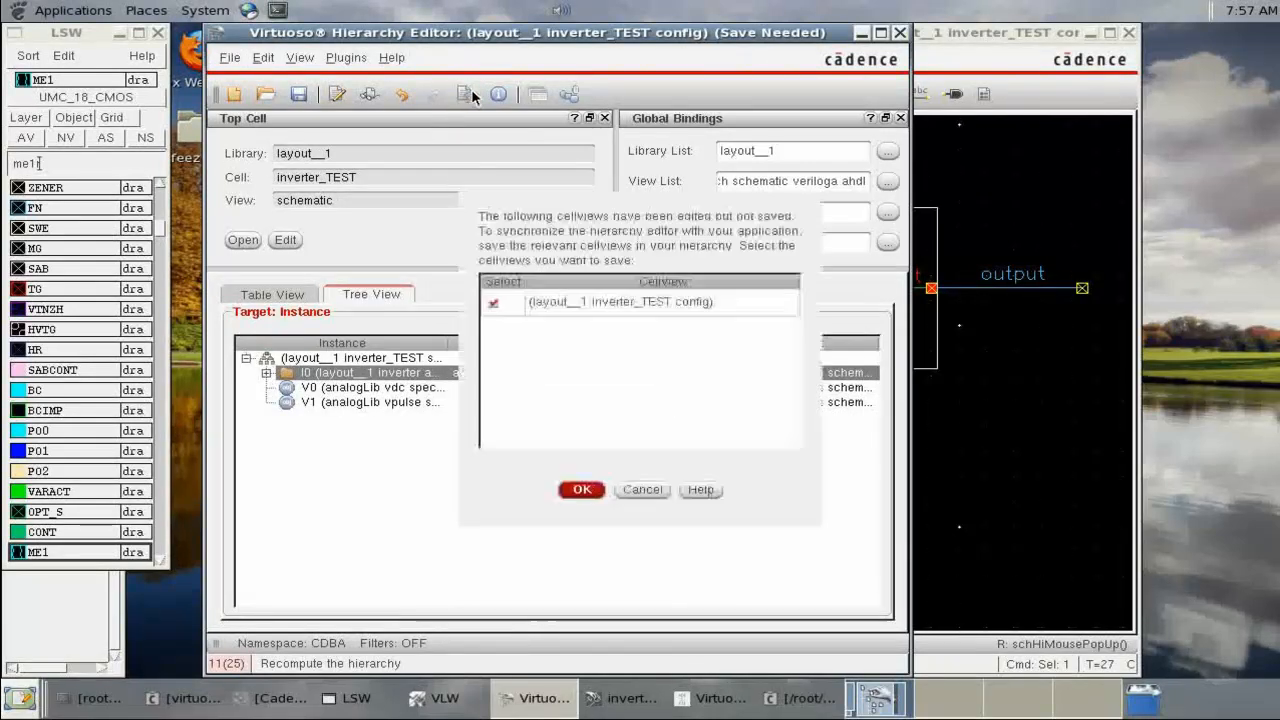
left_click(582, 488)
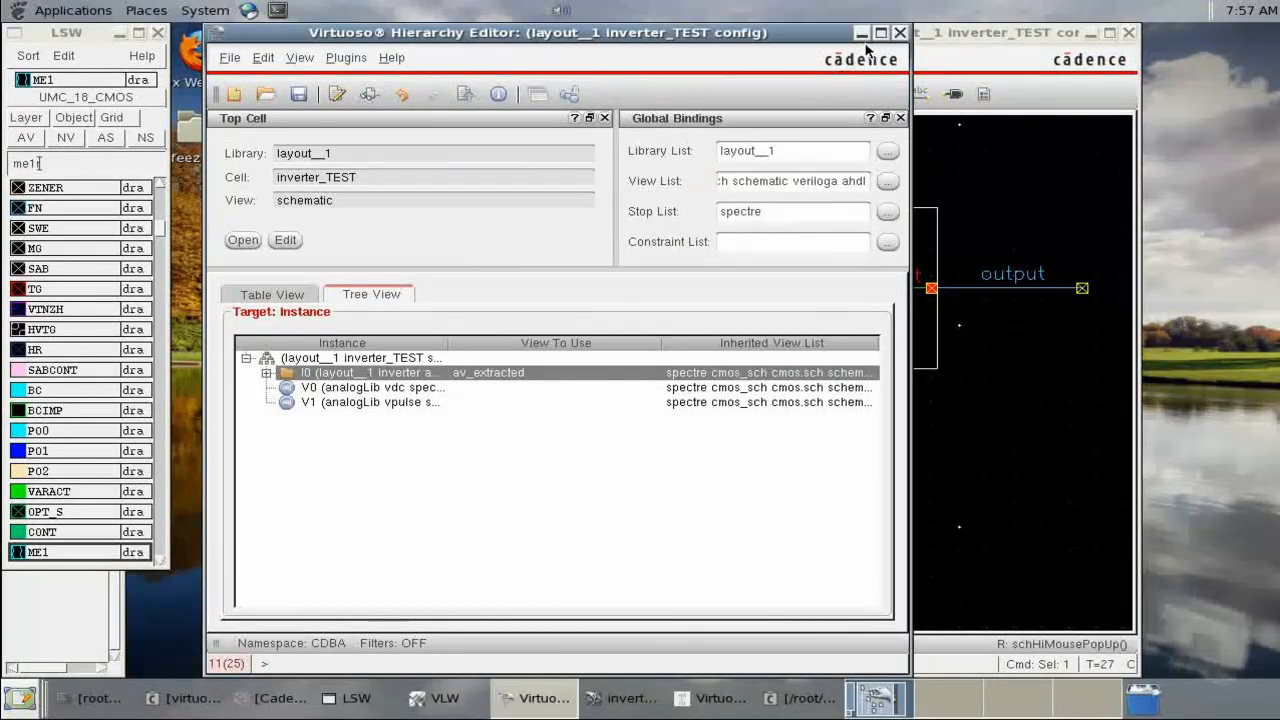
left_click(866, 35)
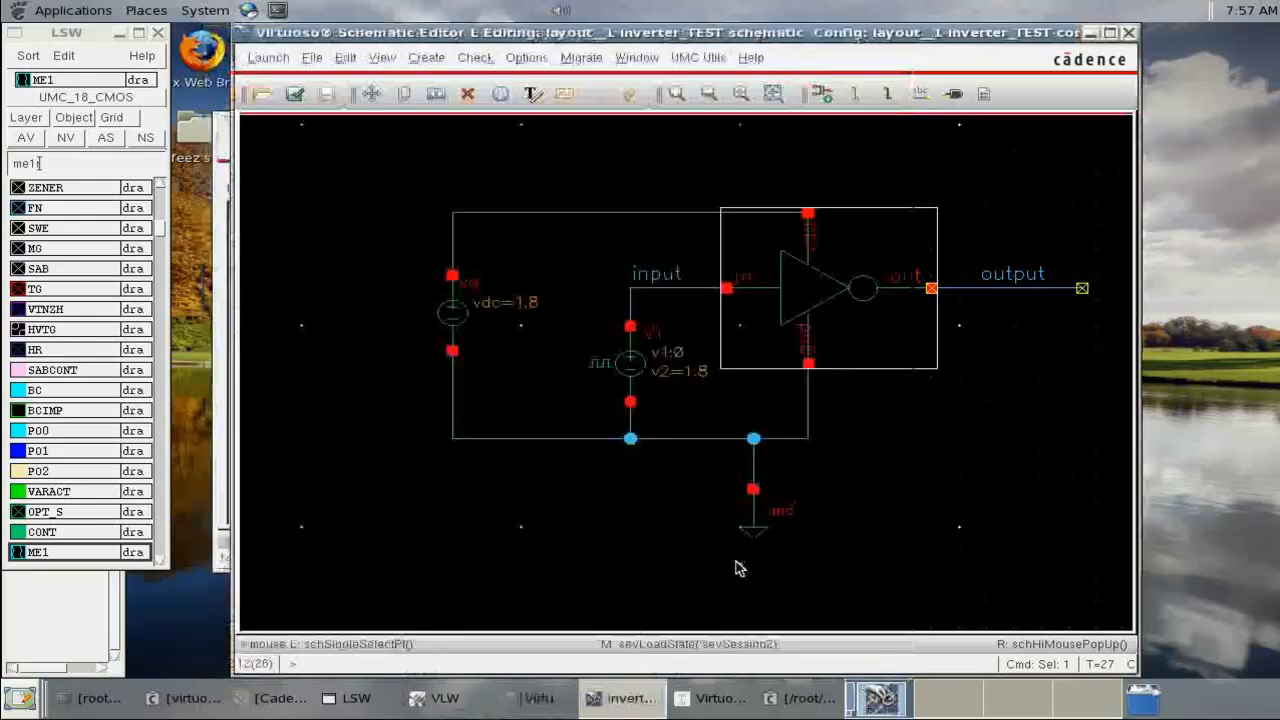
Rerun the transient simulation from the loaded spectre_state1 session, review the log and waveforms, and close both result windows.
left_click(716, 698)
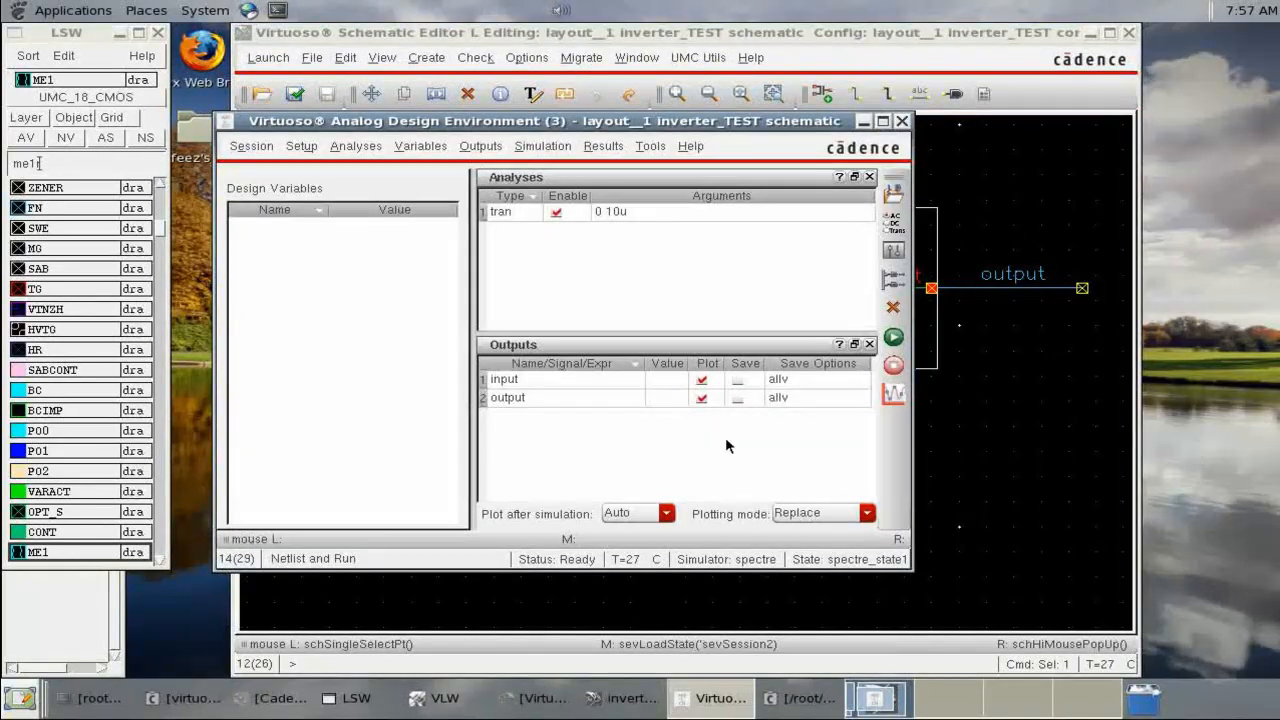
left_click(896, 341)
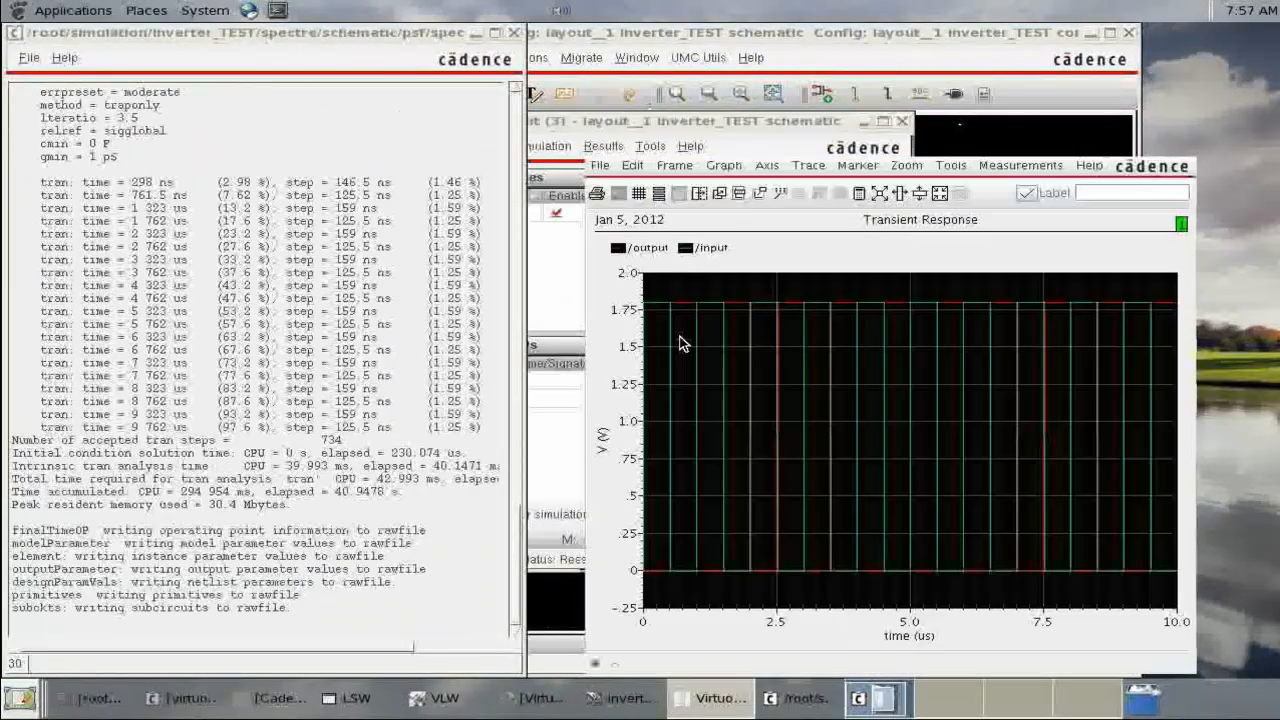
mouse_move(518, 624)
left_mouse_down()
mouse_move(520, 305)
mouse_move(519, 617)
left_mouse_up()
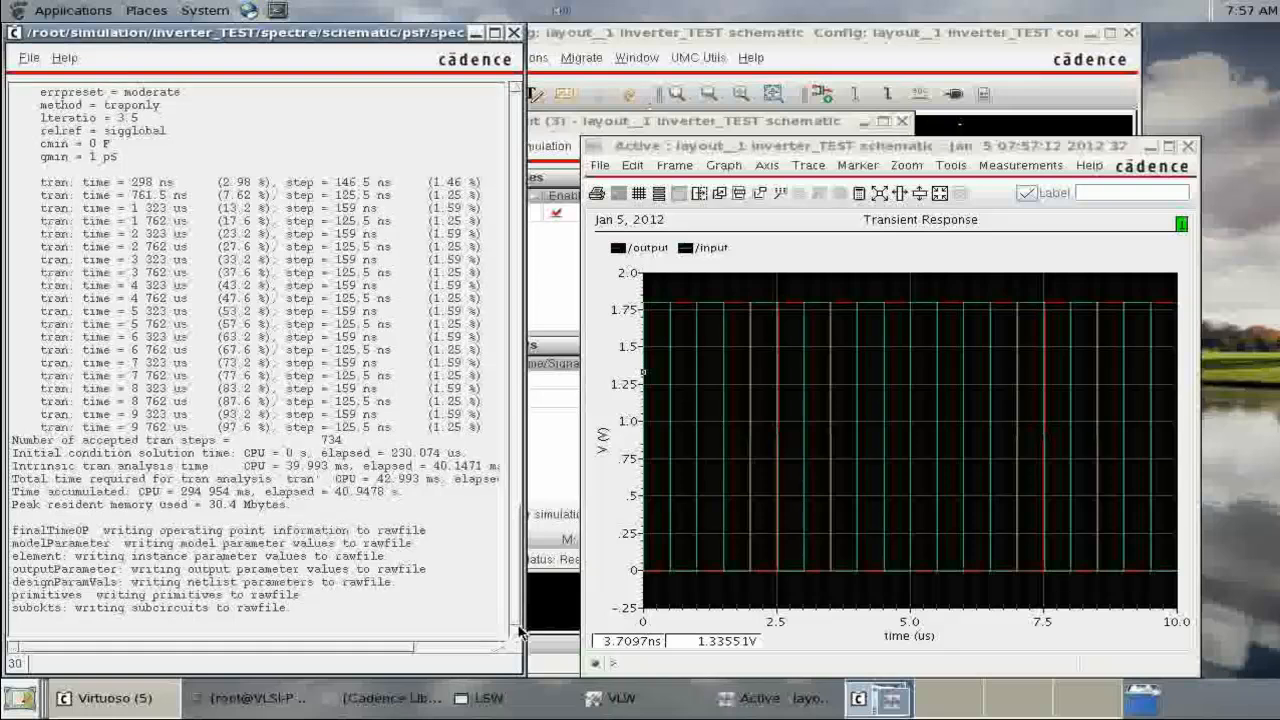
left_click(514, 33)
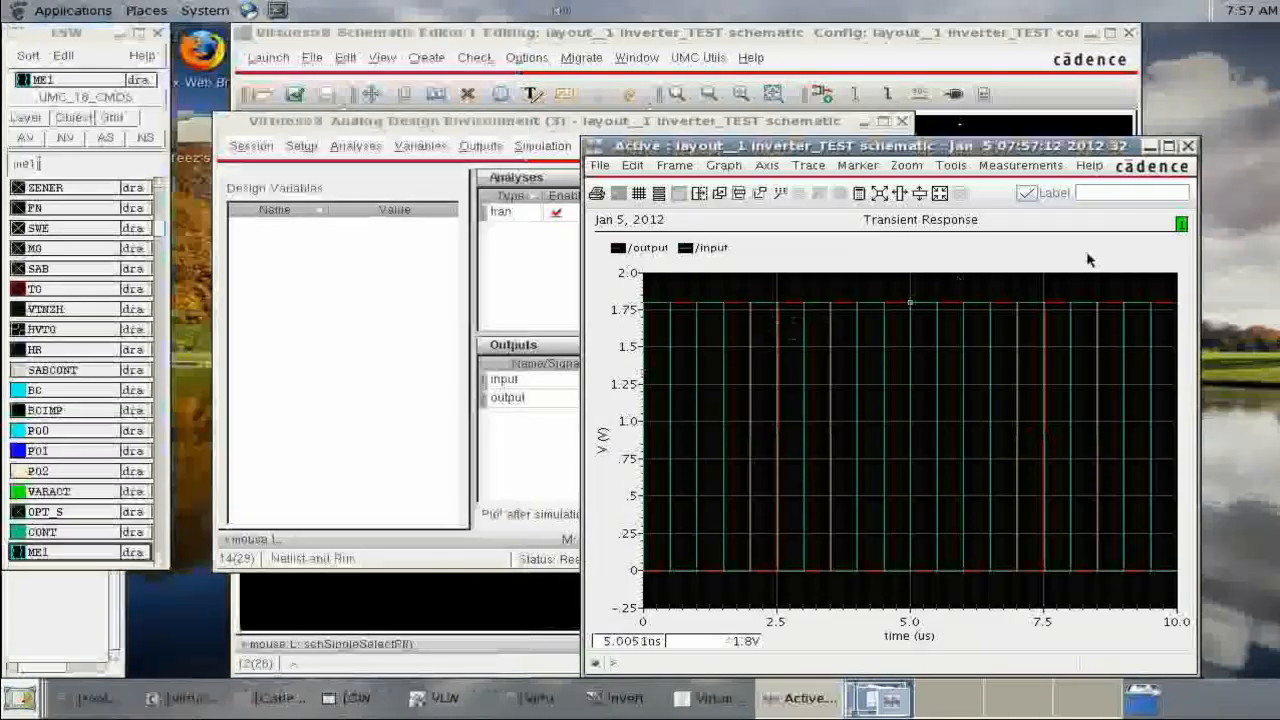
left_click(1189, 147)
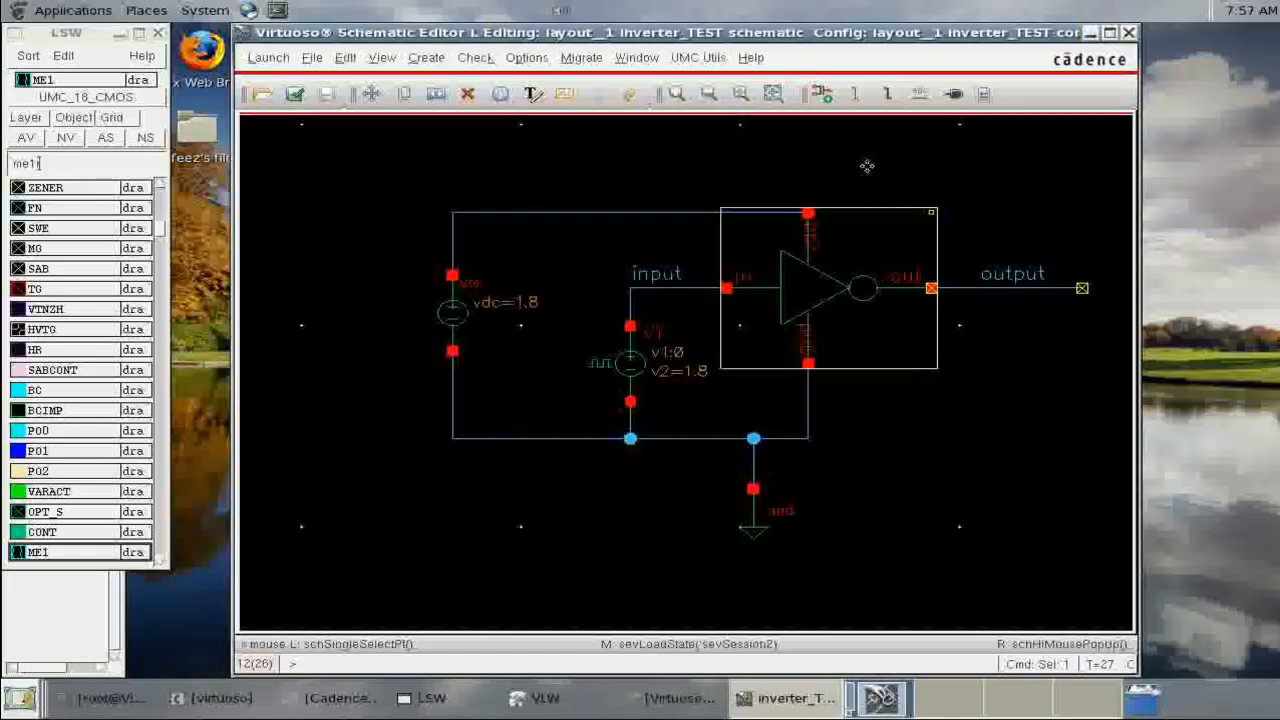
Open a new ADE L simulation session from the inverter_TEST schematic opened through its config view.
left_click(268, 57)
left_click(277, 89)
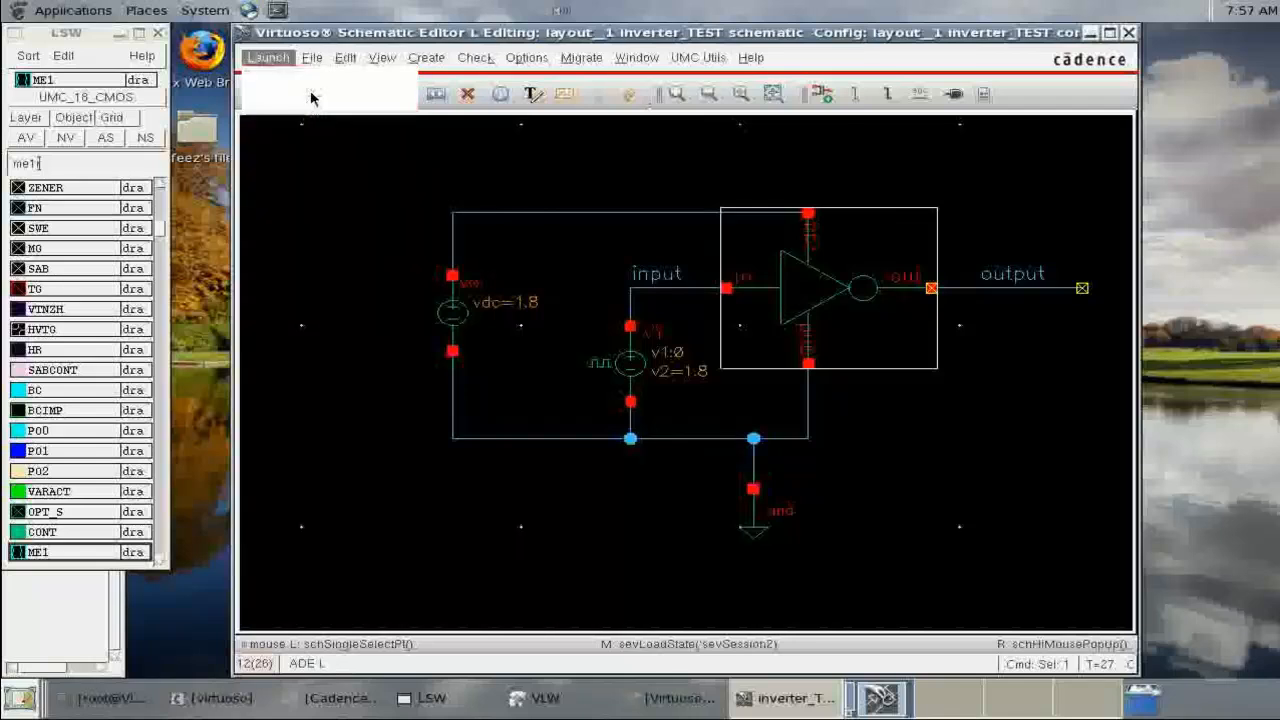
left_click(42, 251)
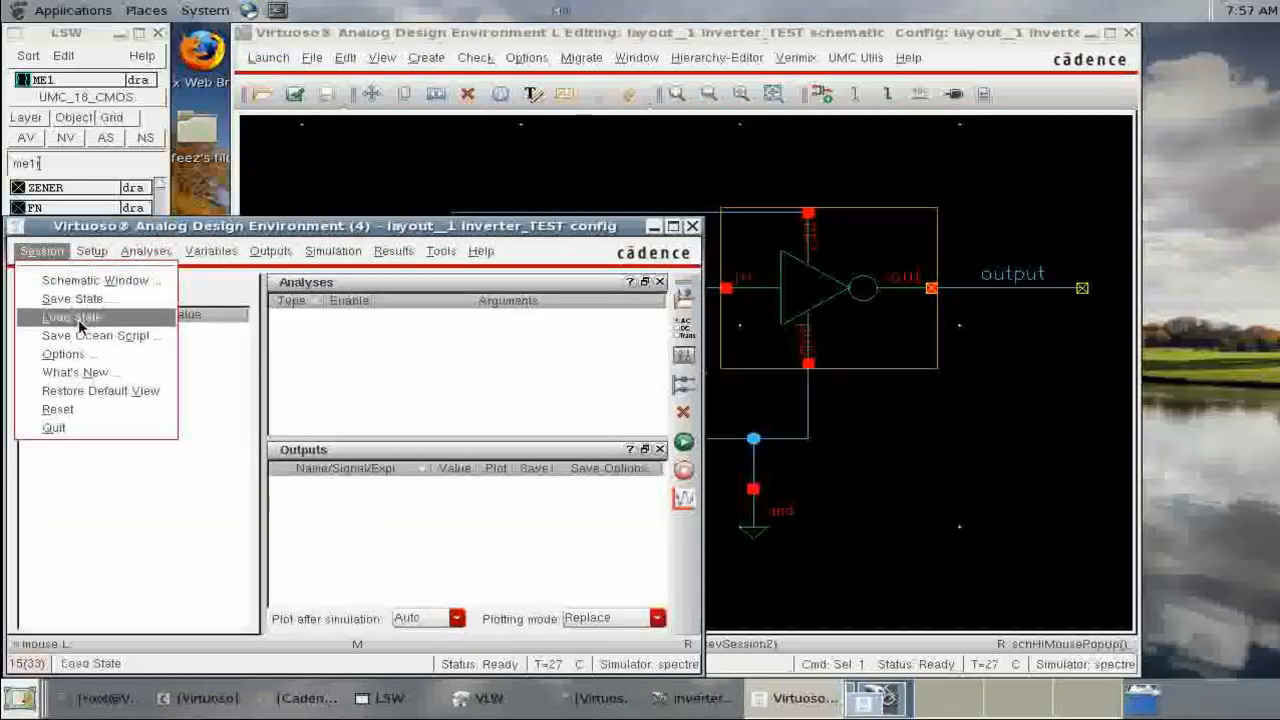
left_click(78, 319)
left_click(704, 145)
left_click(700, 145)
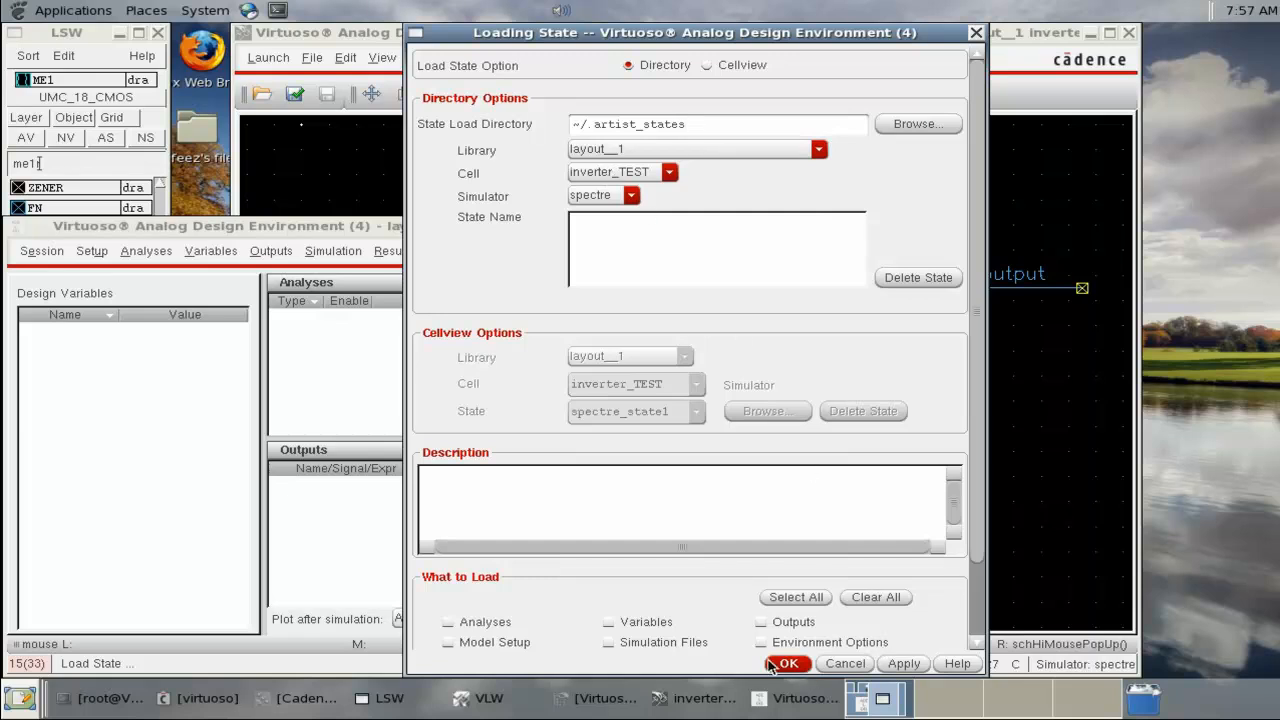
left_click(860, 666)
Add an enabled transient analysis with a stop time of 10u and choose the input and output nets for plotting.
left_click(684, 327)
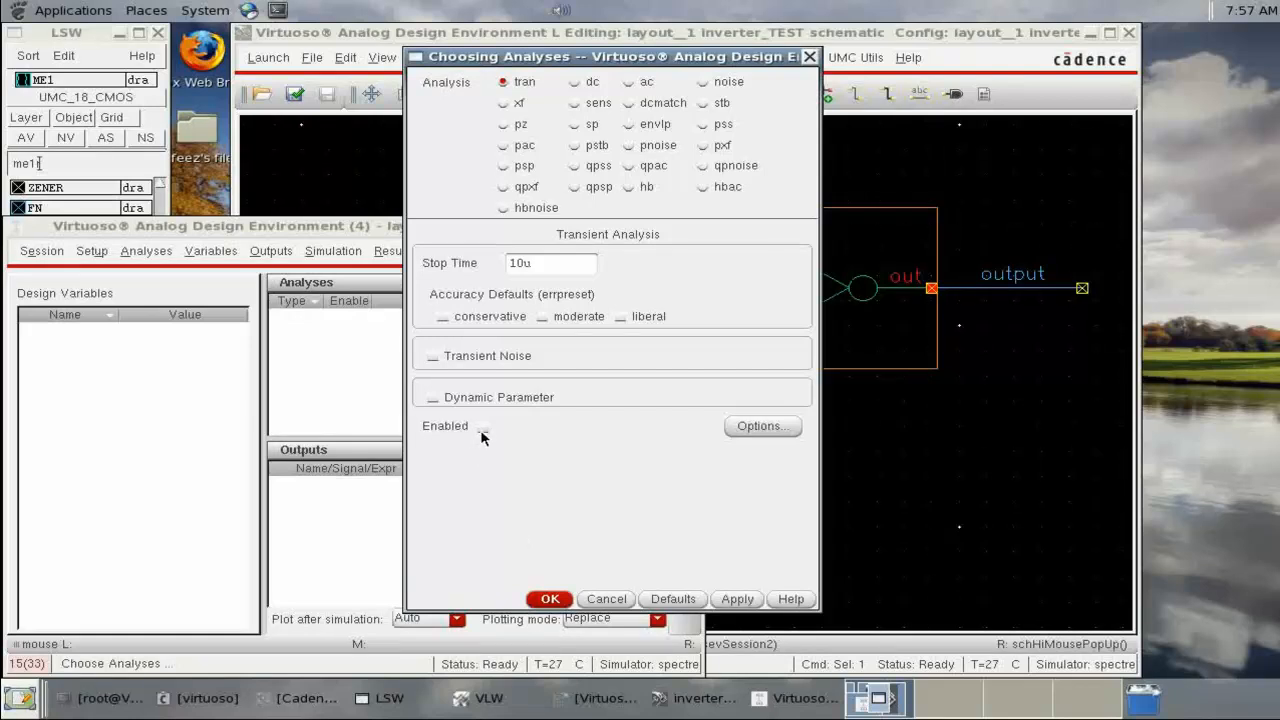
left_click(549, 600)
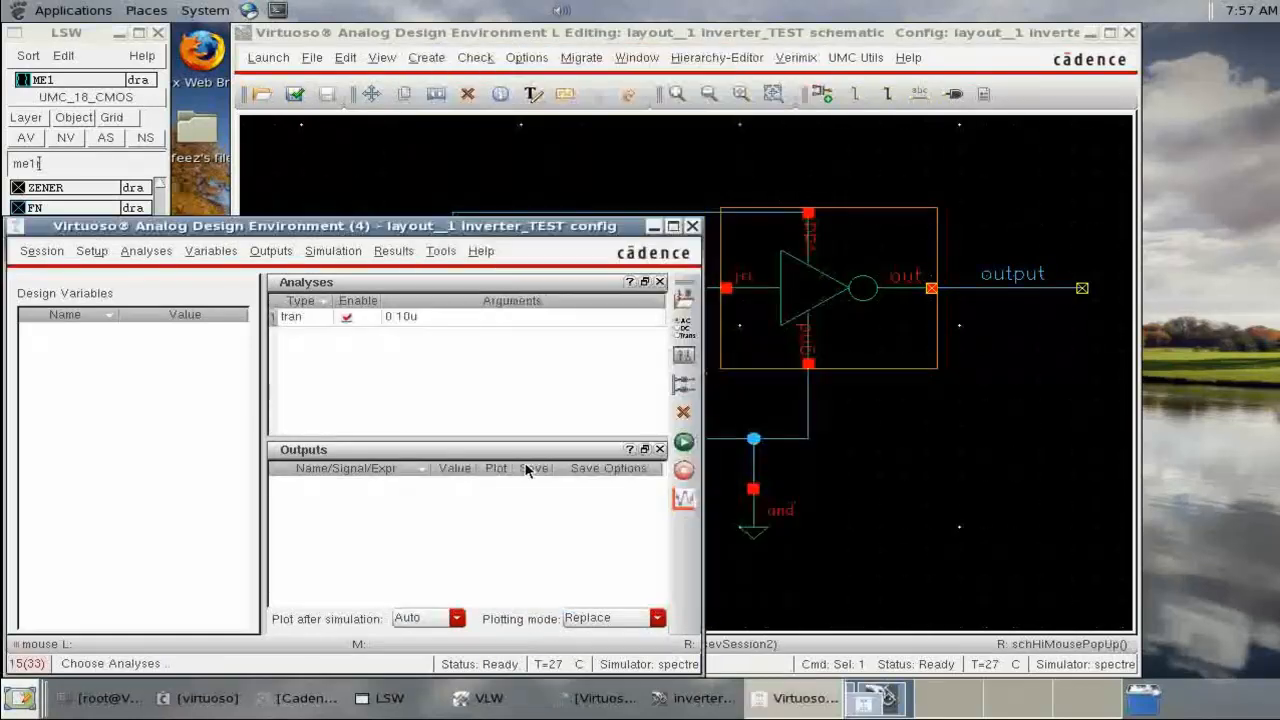
left_click(683, 384)
left_click(808, 141)
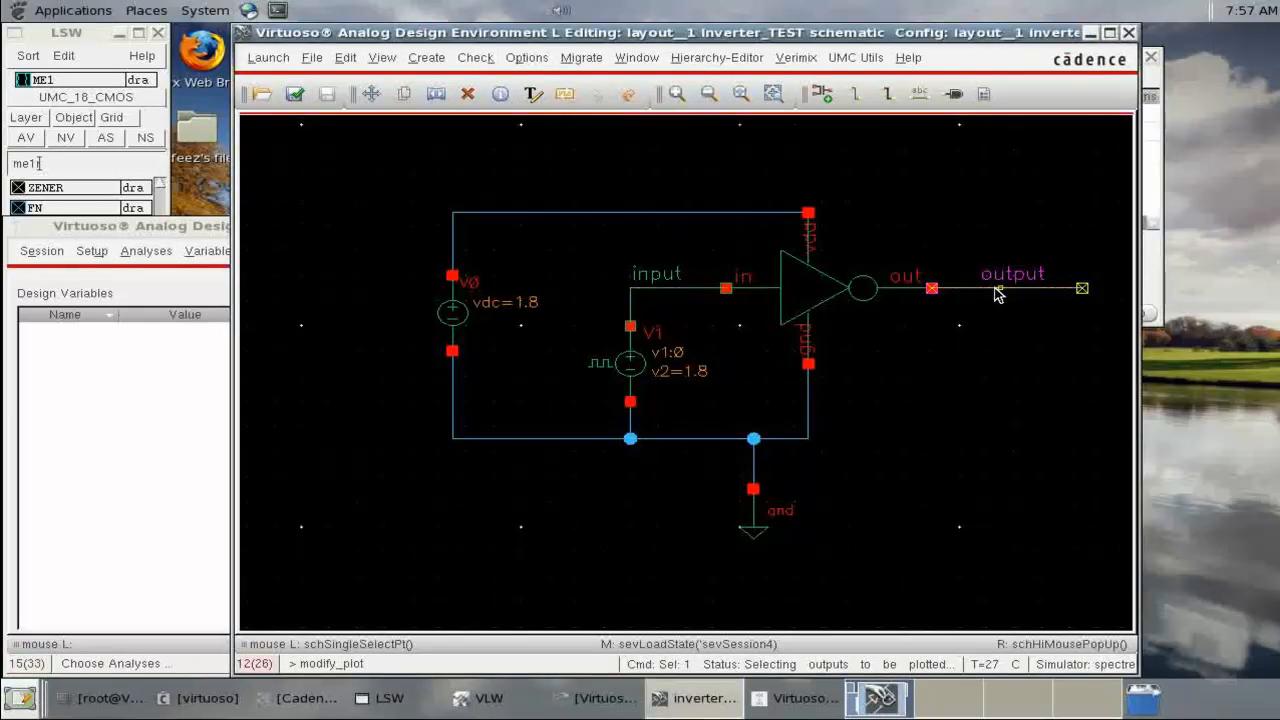
left_click(100, 438)
Netlist and run the simulation, and examine the node, transistor, capacitor and resistor entries of the circuit inventory in the log.
left_click(685, 443)
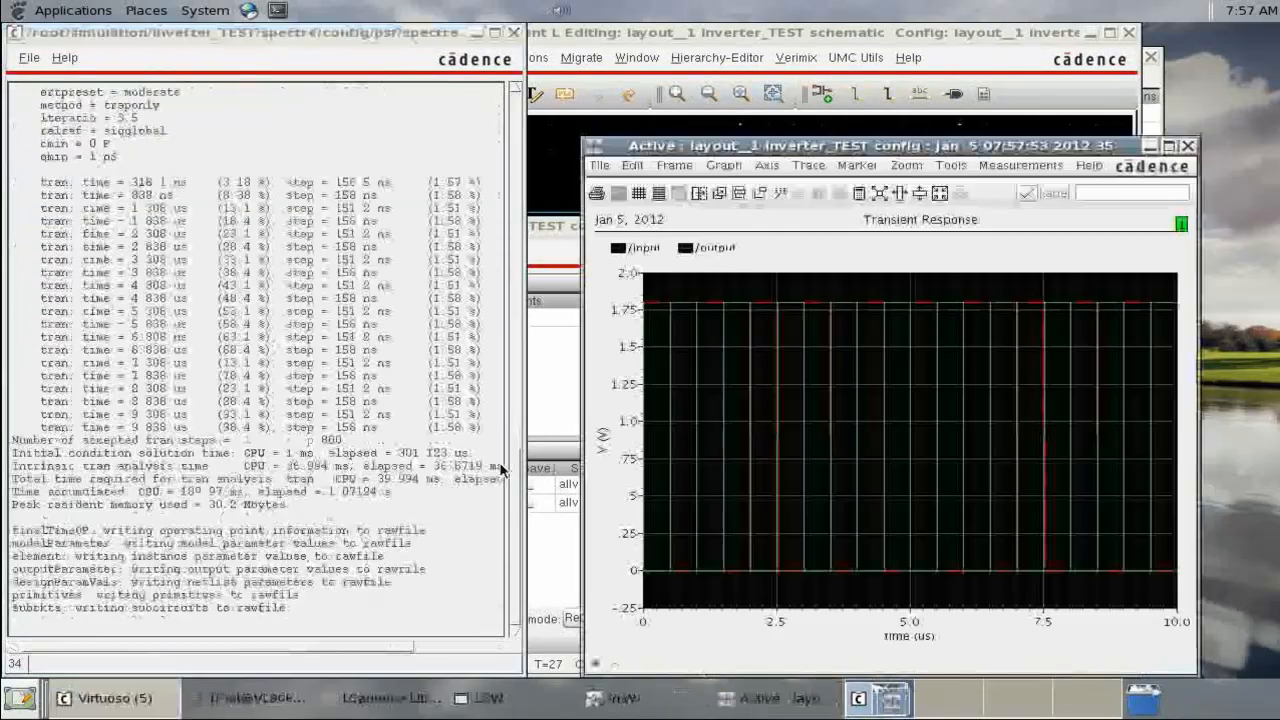
left_click_drag(519, 523, 500, 298)
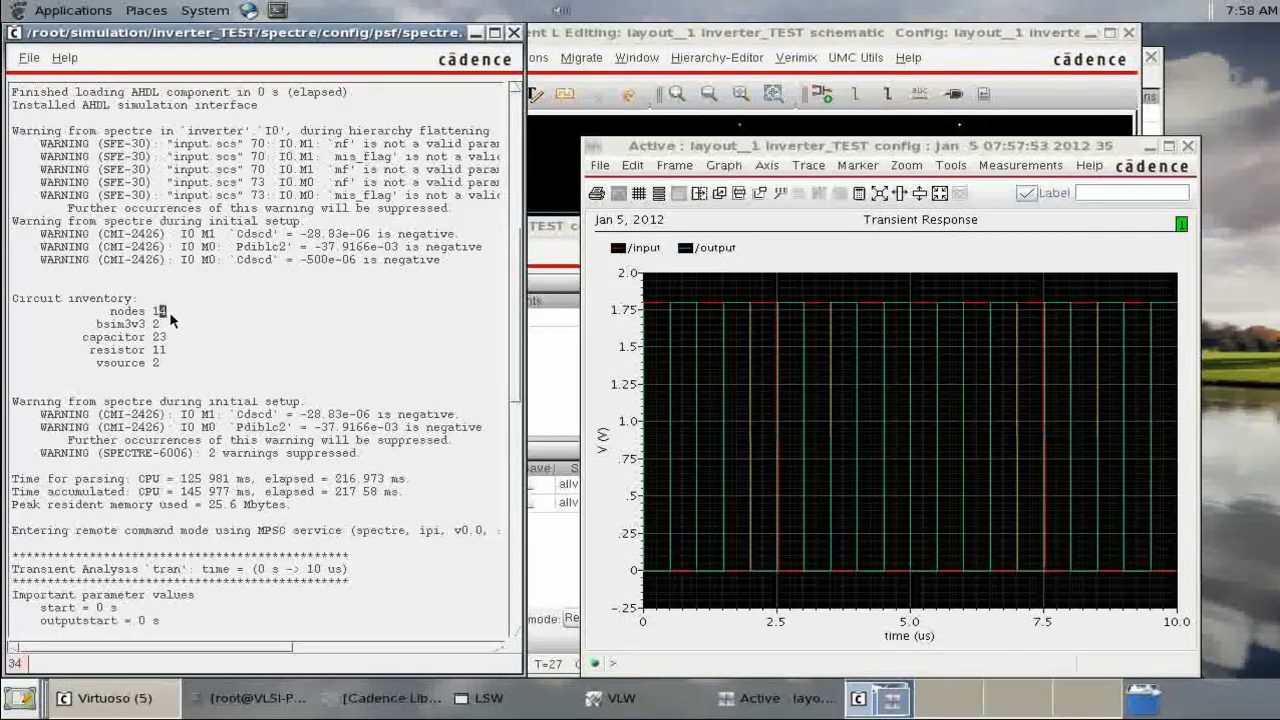
left_click_drag(145, 323, 85, 333)
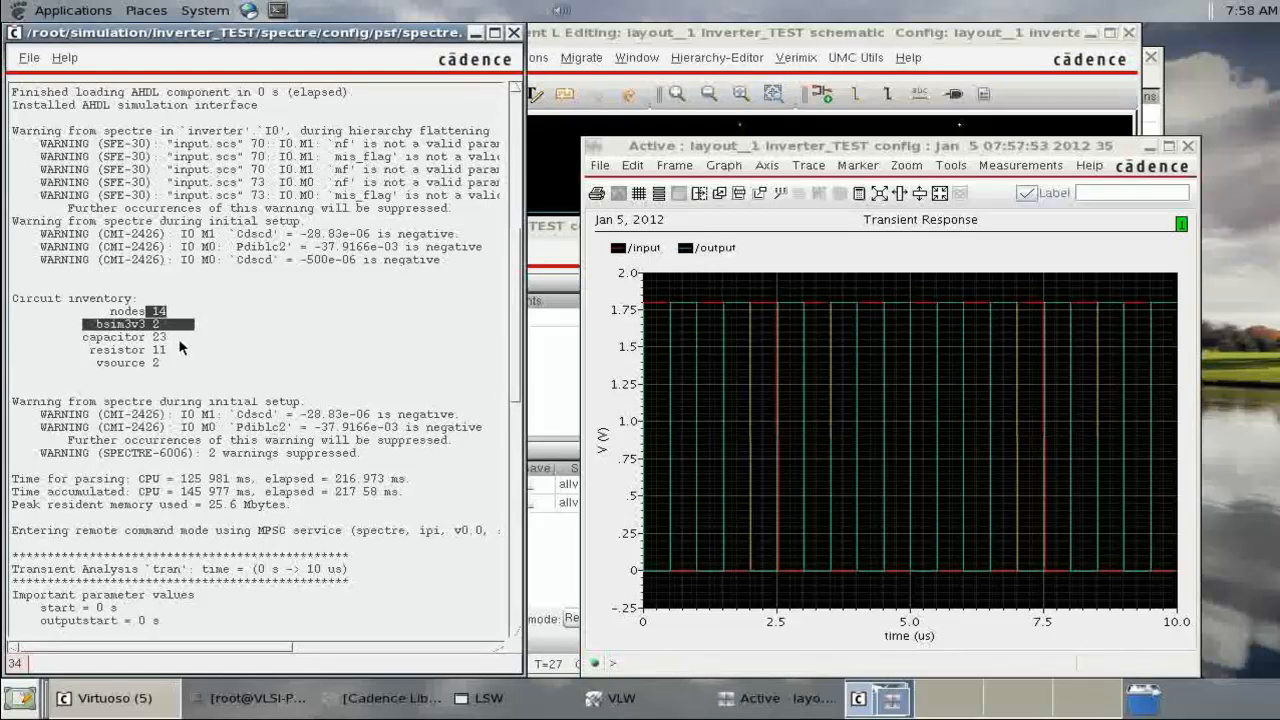
left_click_drag(198, 361, 80, 343)
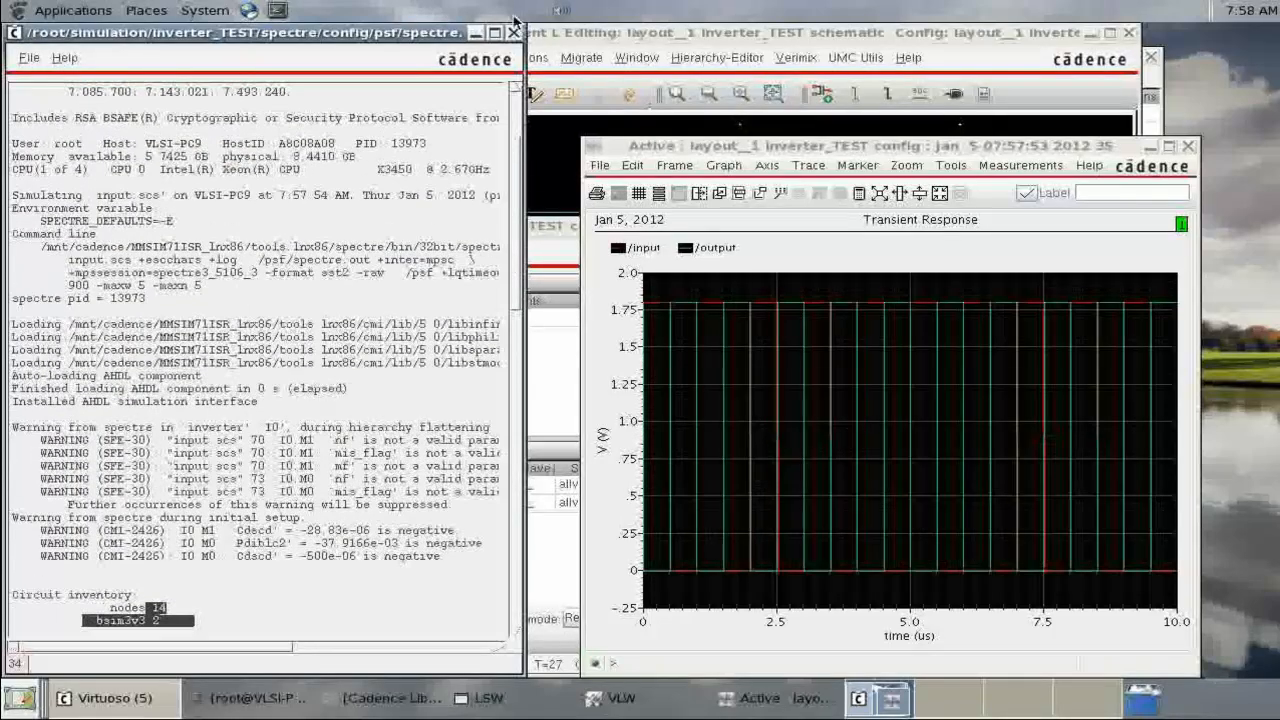
Close the simulation log and waveform windows, and move the Analog Design Environment window over the schematic.
left_click(514, 36)
left_click(1188, 146)
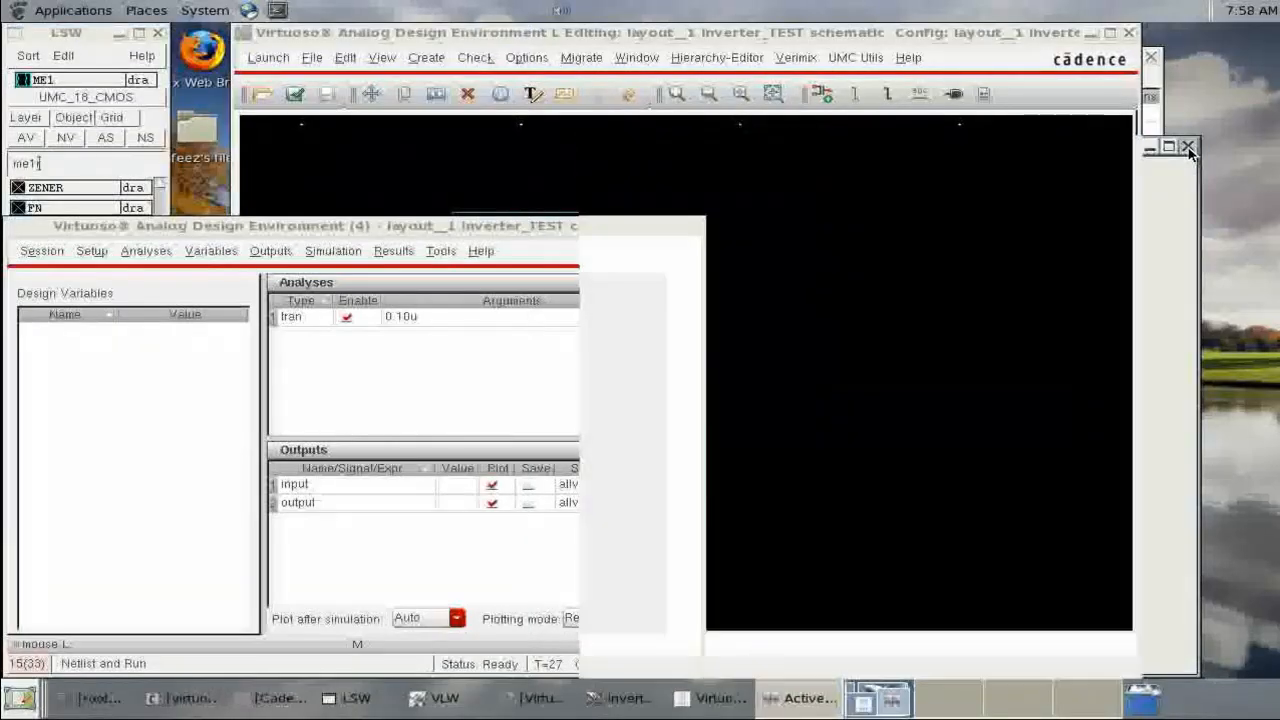
left_click_drag(516, 236, 698, 208)
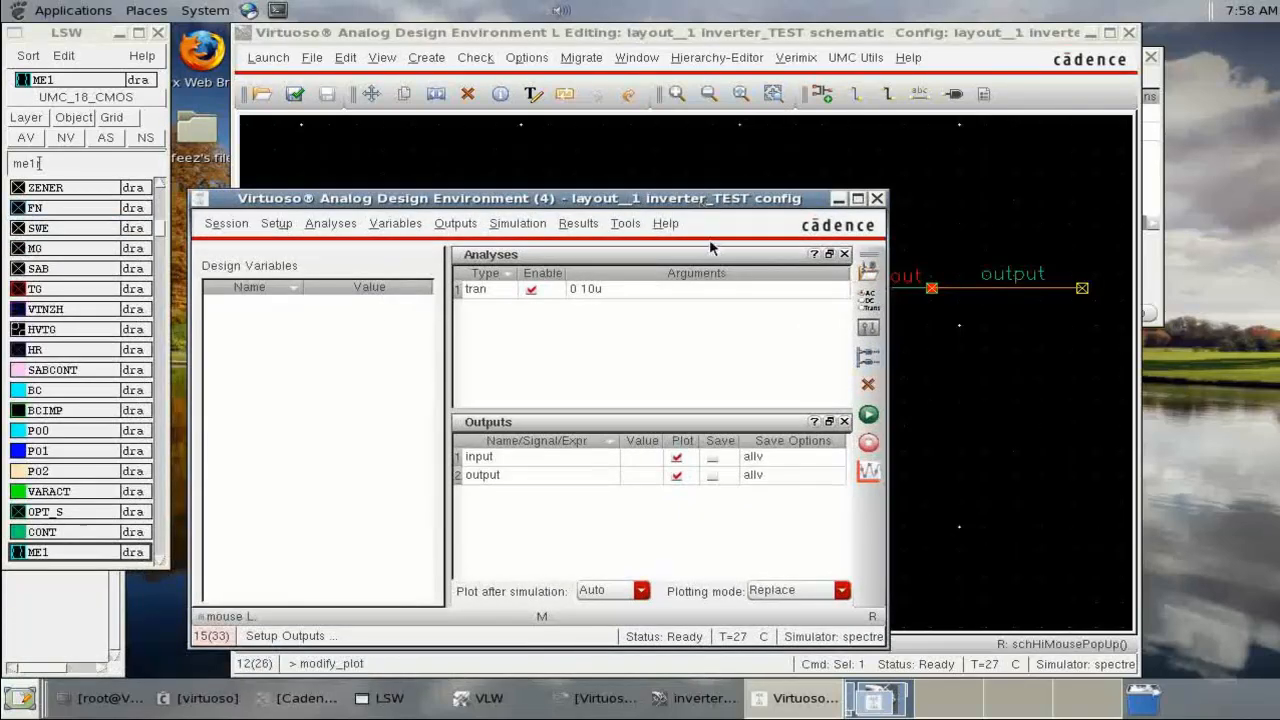